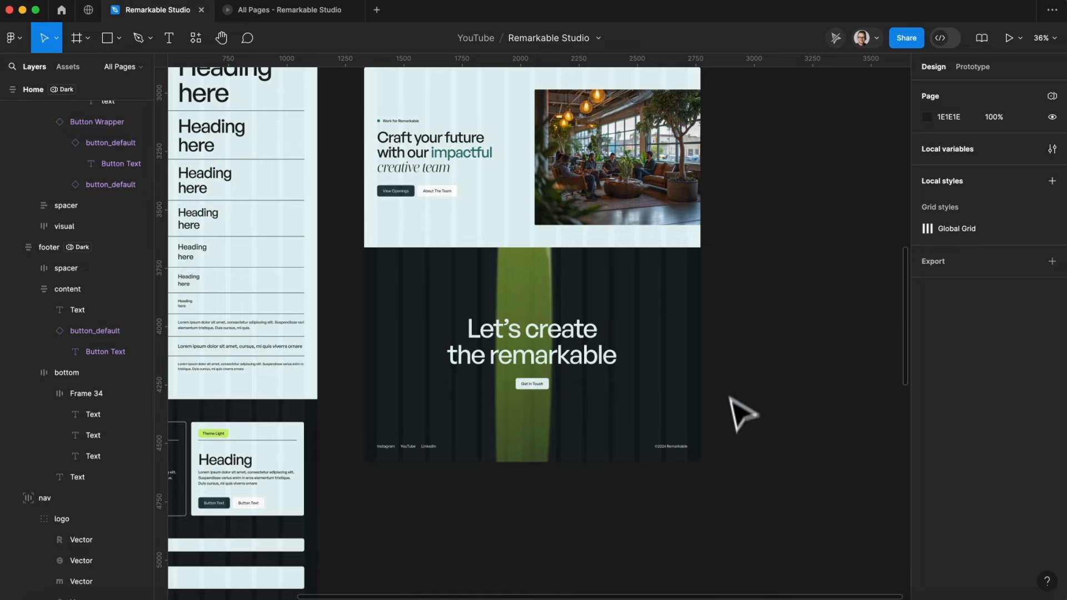
- Switch to the Webflow Designer and open its variables list at the grid-gap and padding groups
scroll(711, 358, "up", 15)
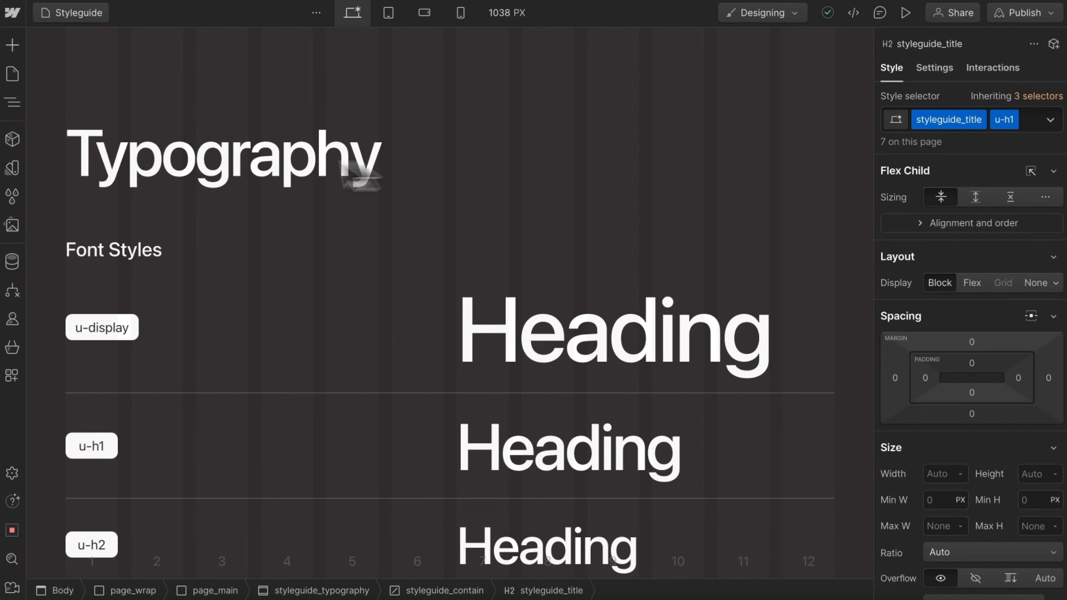
left_click(12, 169)
scroll(314, 405, "down", 10)
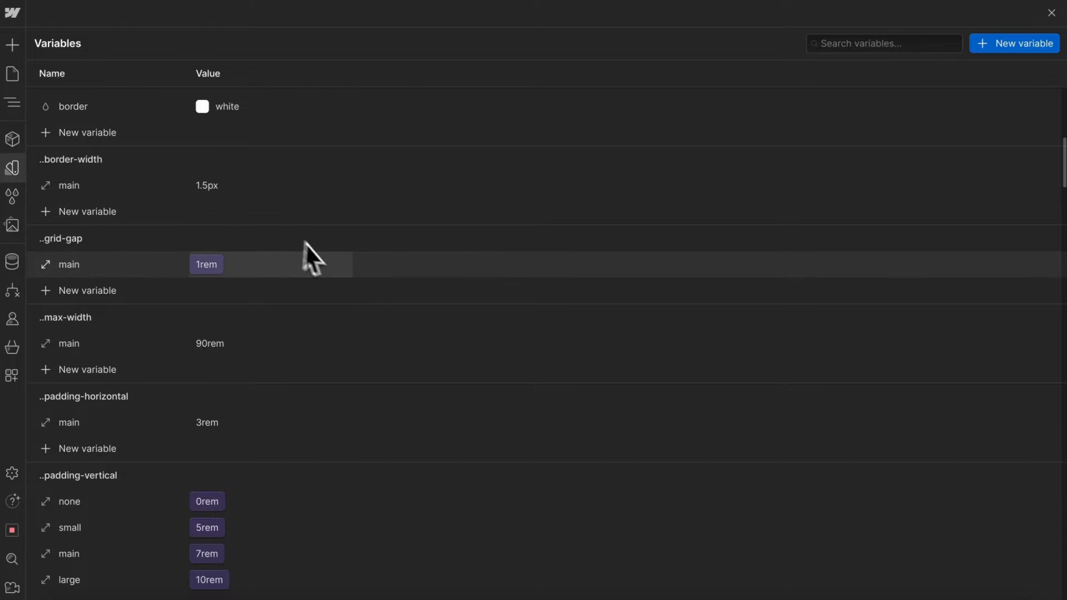
scroll(328, 261, "down", 3)
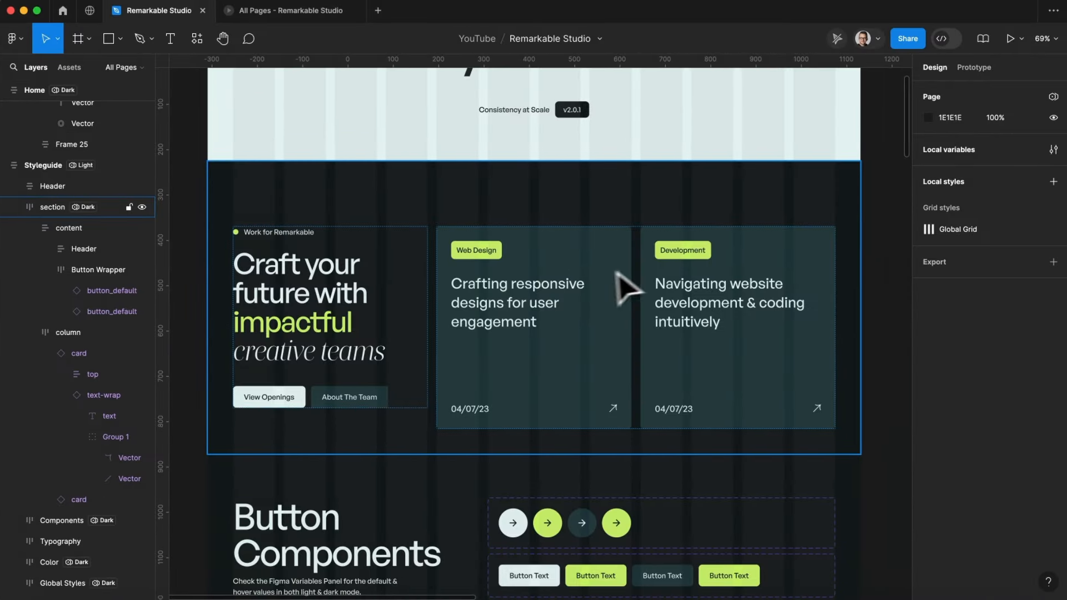
- Check the gap between the two cards of the column frame in the Figma styleguide and return to Webflow
left_click(642, 268)
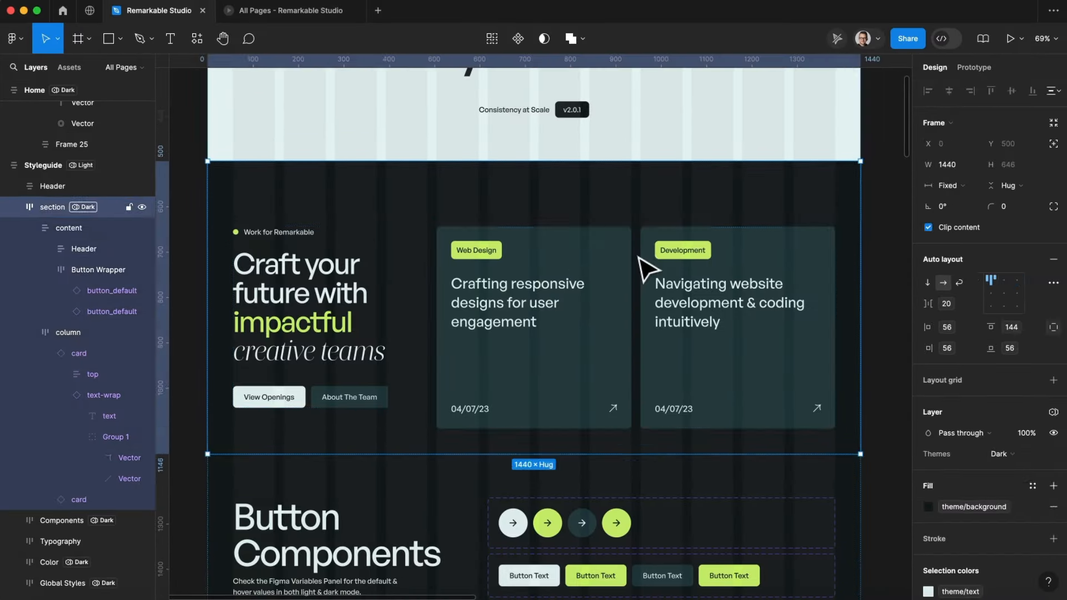
left_click(638, 249)
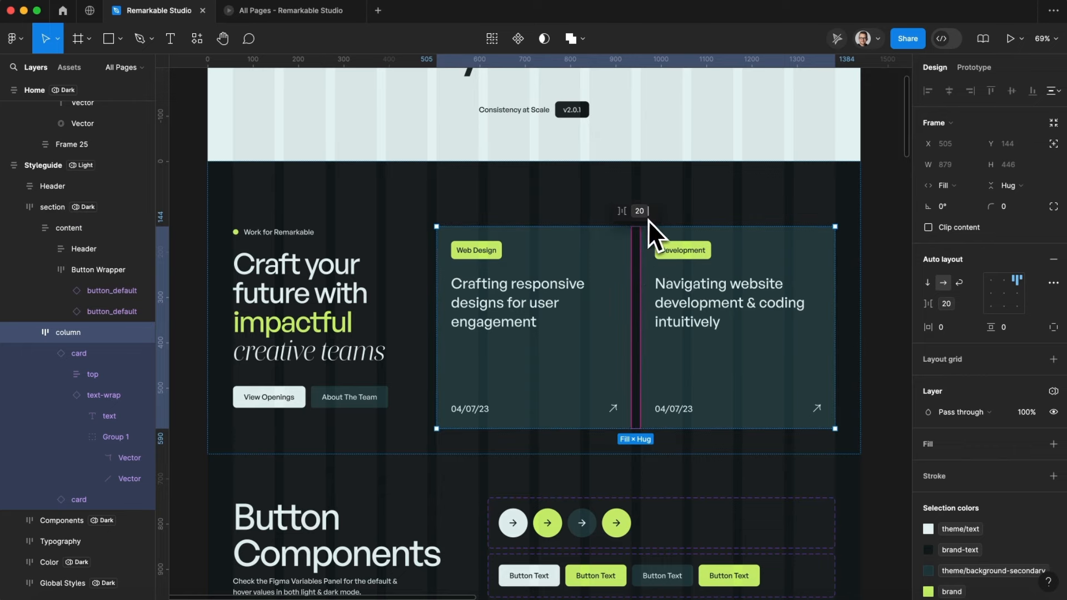
key("ctrl+Left")
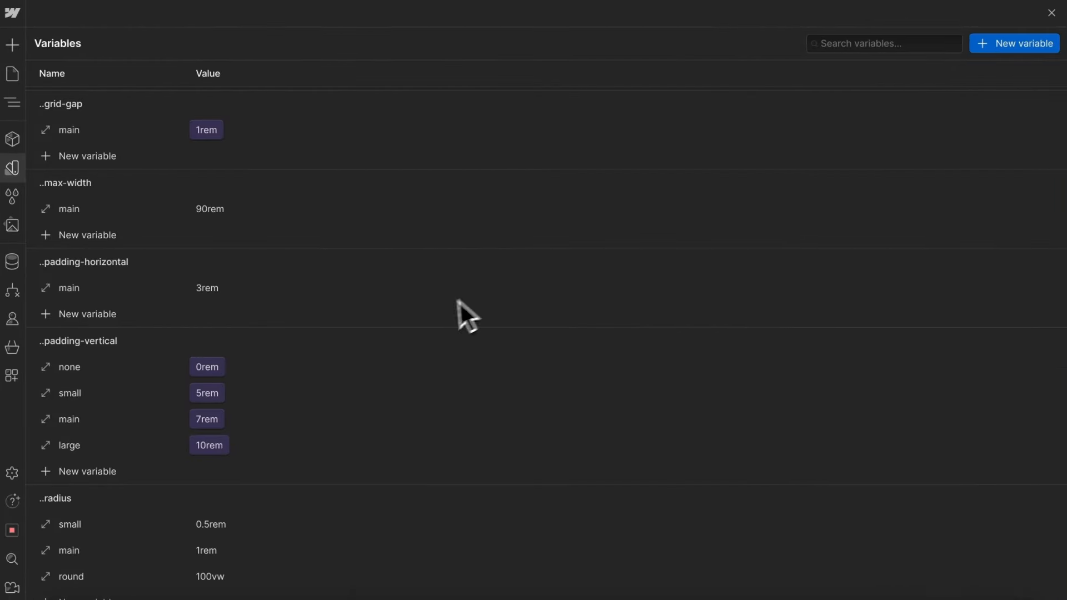
- Calculate 20/16 and link the grid-gap main variable to the 1.25rem size variable
key("super+space")
type("20/16")
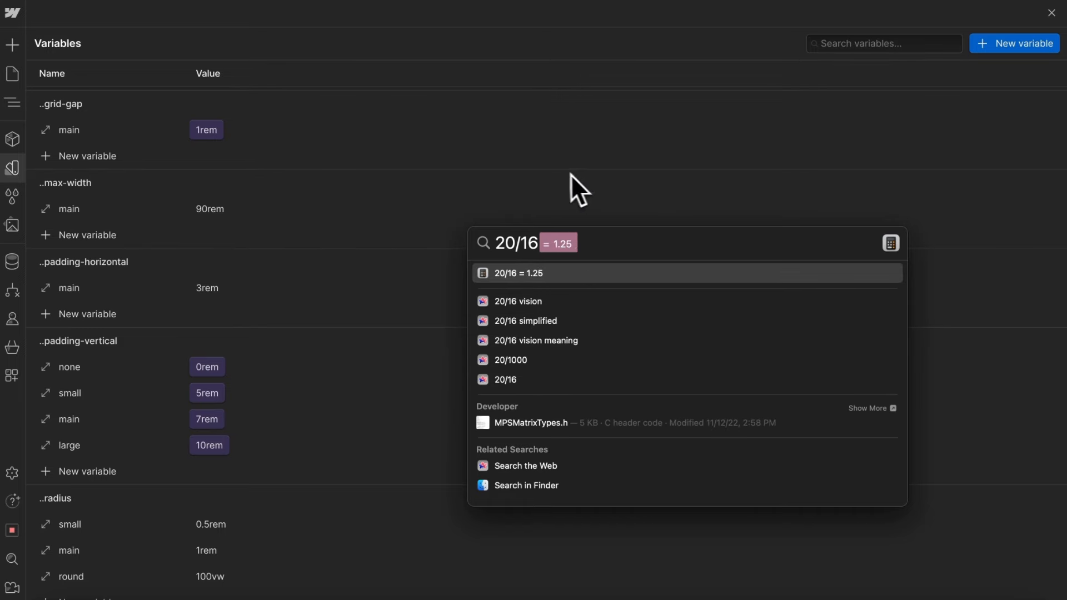
key("Escape")
left_click(204, 134)
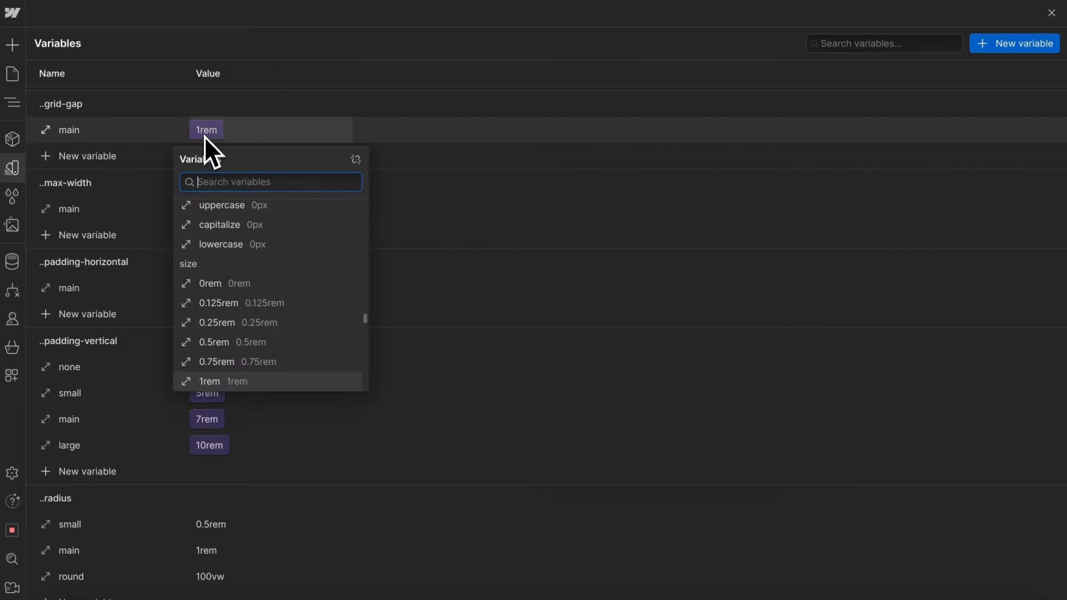
scroll(258, 313, "down", 1)
left_click(228, 365)
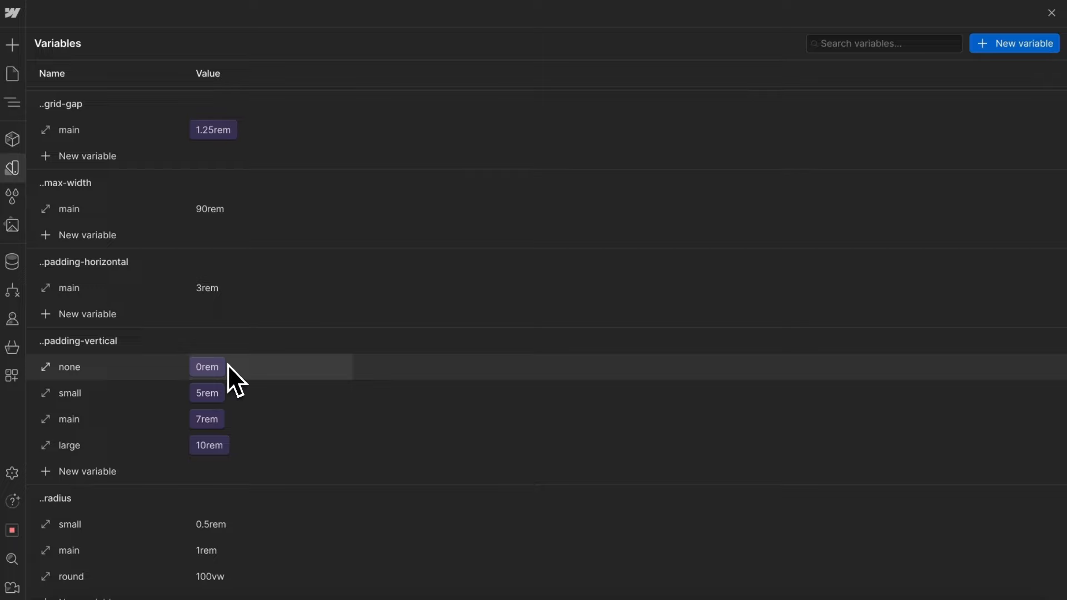
- Check the horizontal padding of the dark section frame in the Figma styleguide and return to the Webflow variables
key("ctrl+Right")
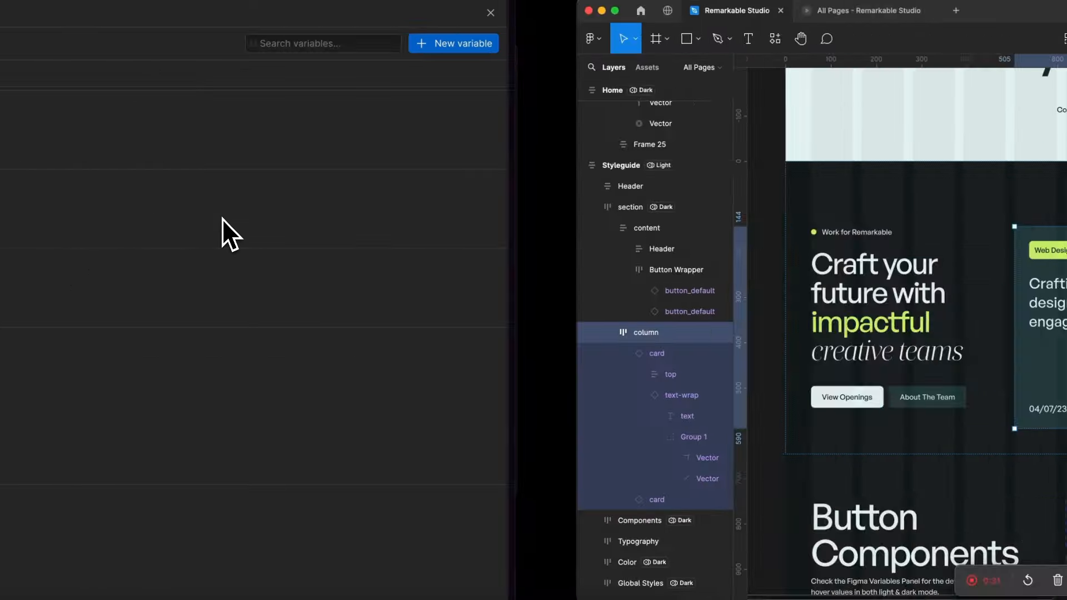
left_click(366, 190)
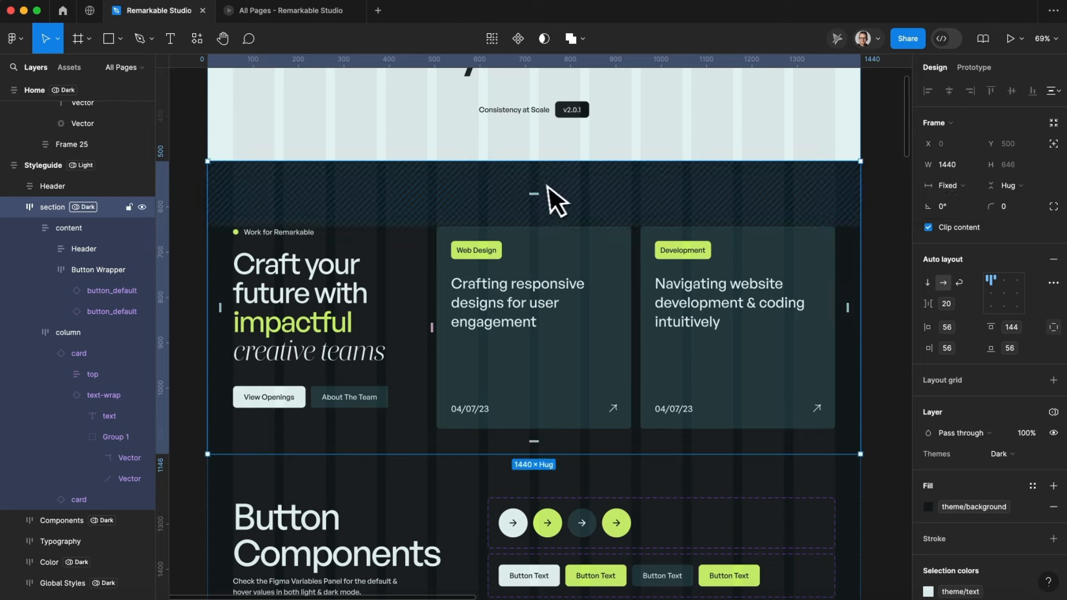
key("ctrl+Left")
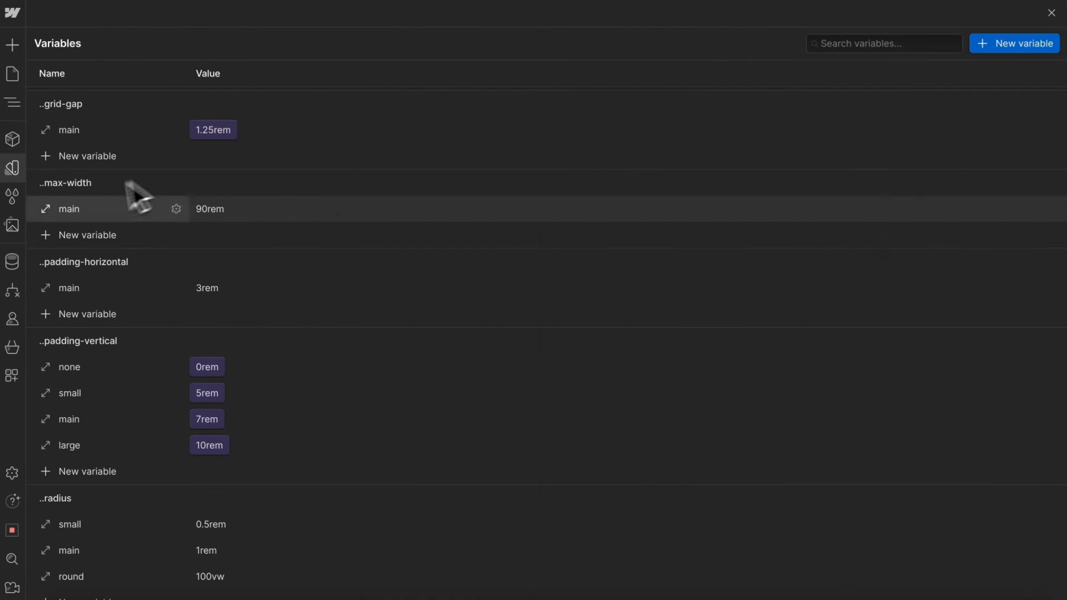
scroll(252, 219, "down", 3)
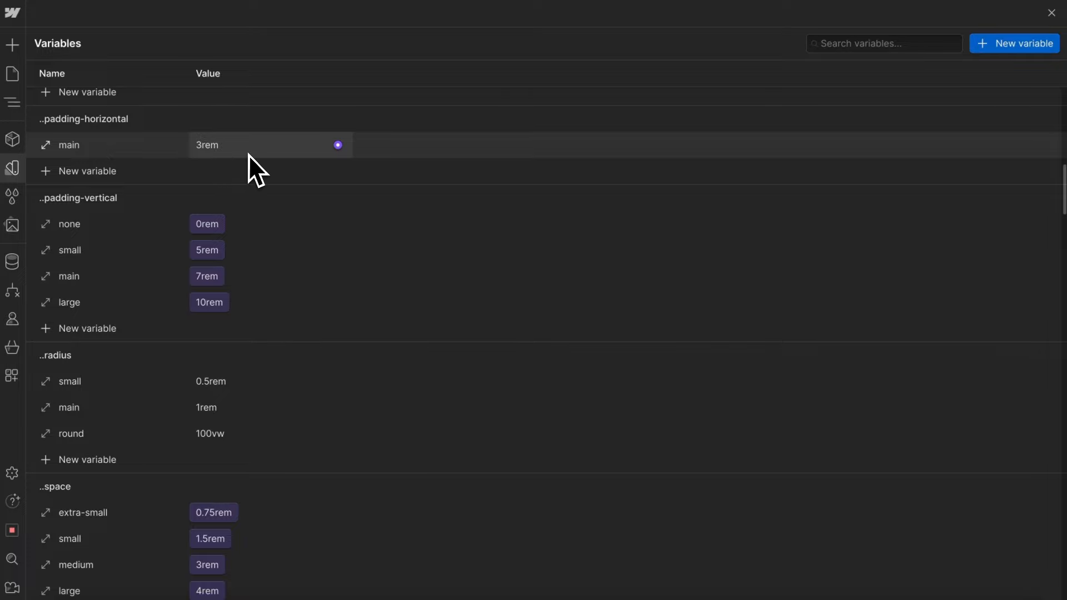
key("ctrl+Right")
left_click(231, 237)
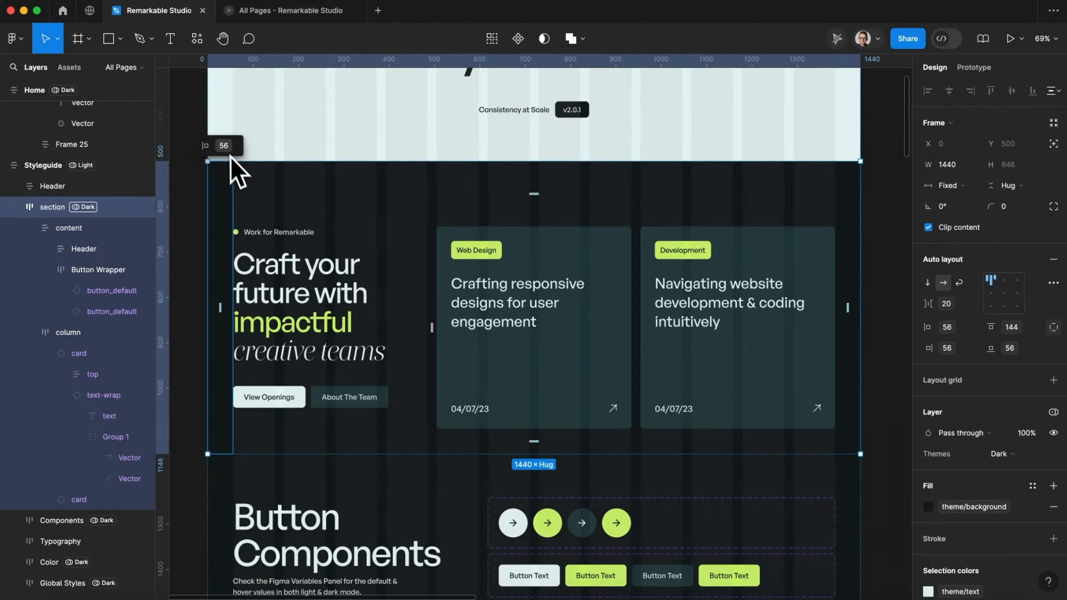
key("ctrl+Left")
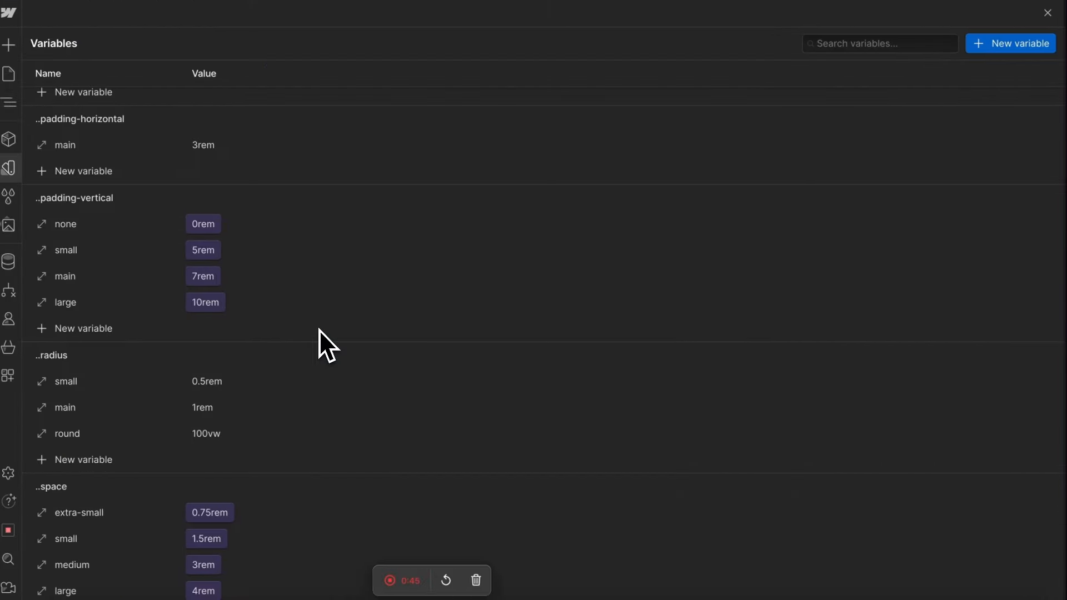
- Calculate 56/16 and set the padding-horizontal main variable to 3.5rem
key("super+space")
type("56/16")
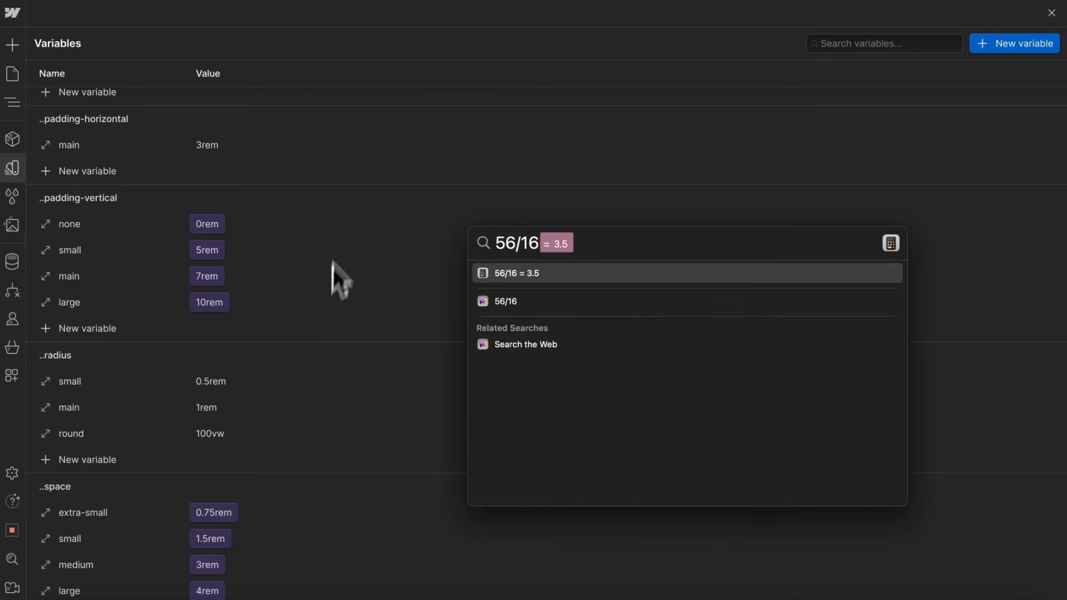
left_click(225, 145)
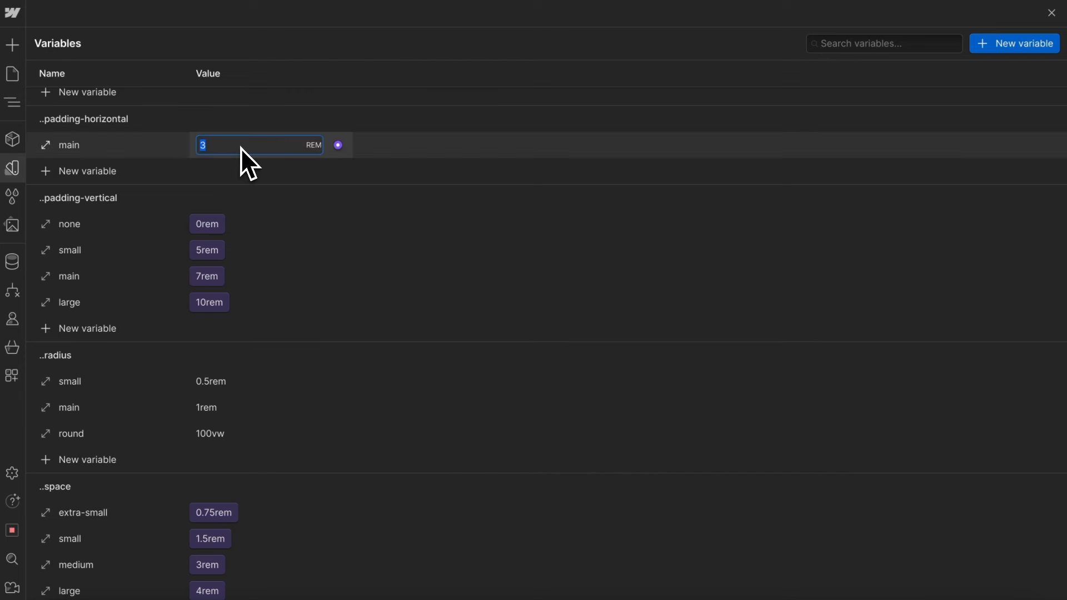
type("3.5")
key("Return")
left_click(82, 172)
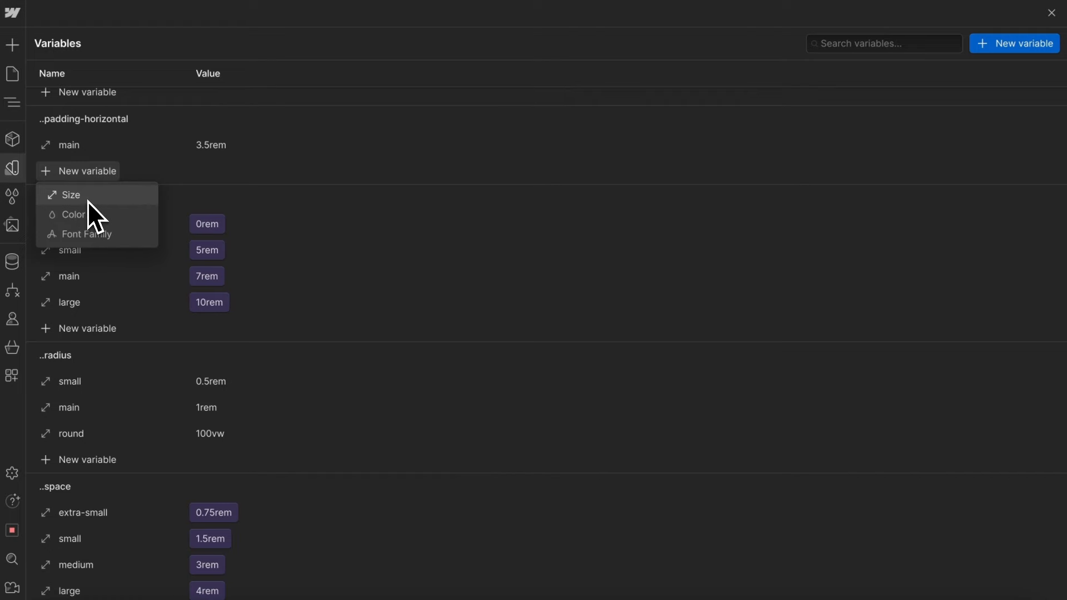
left_click(169, 119)
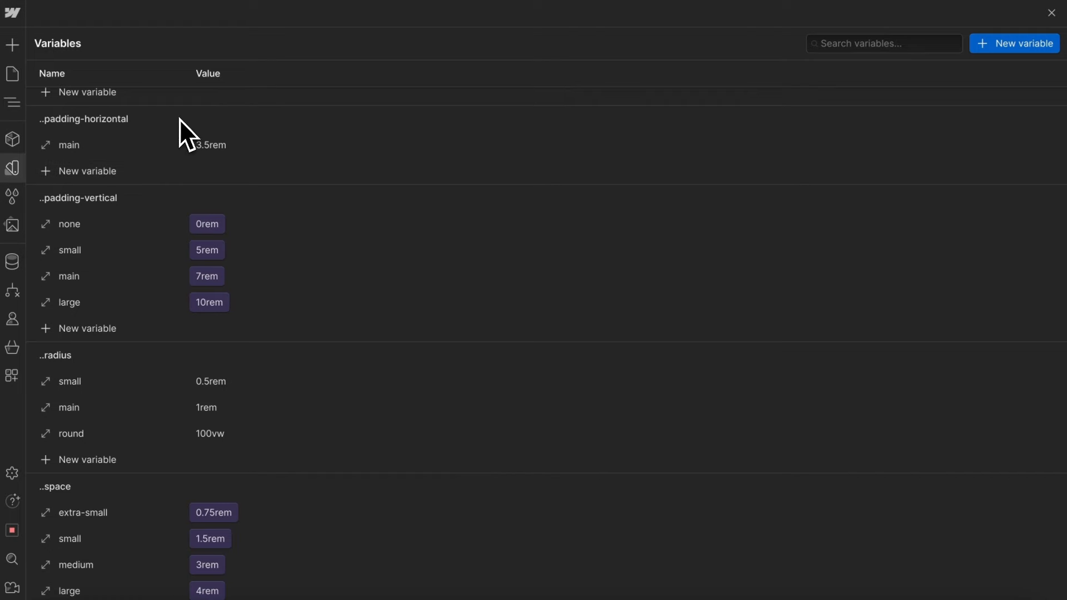
- Check the vertical padding of the section and Components frames in the Figma styleguide
scroll(121, 212, "down", 1)
scroll(122, 212, "down", 1)
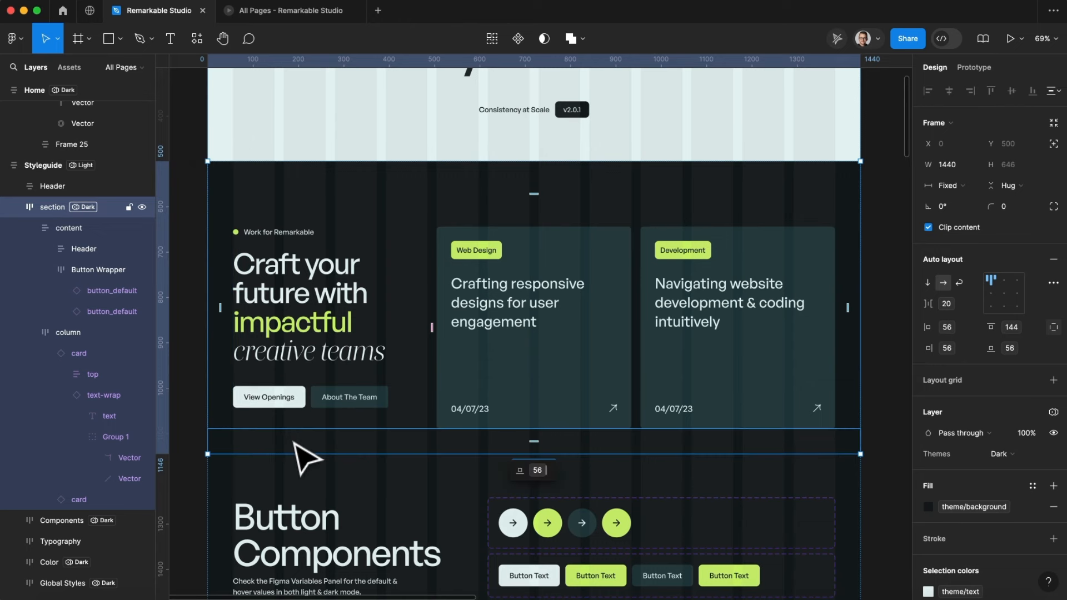
left_click(312, 483)
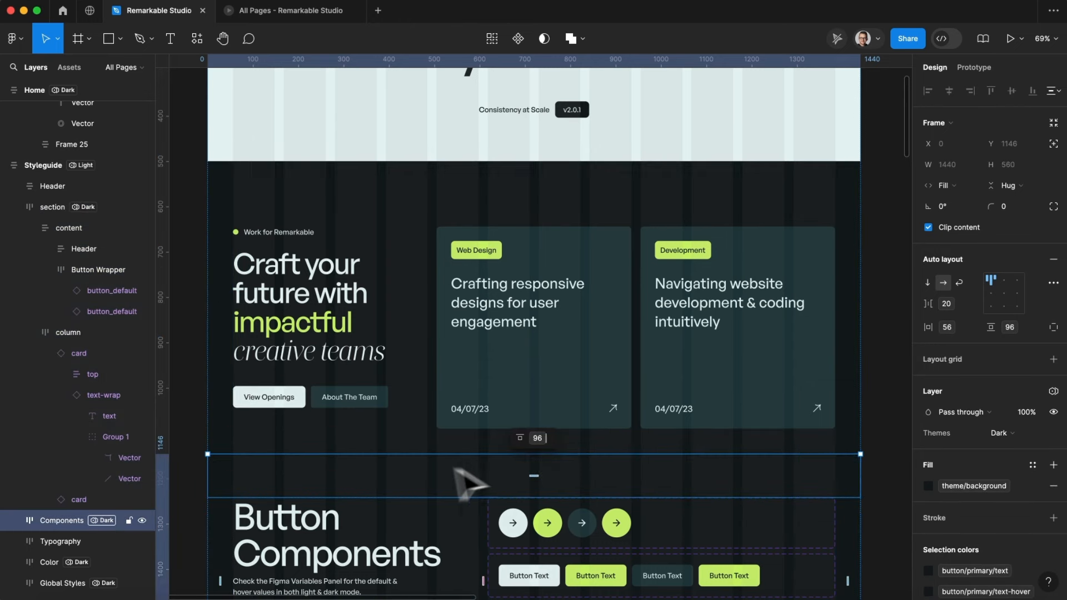
left_click(483, 210)
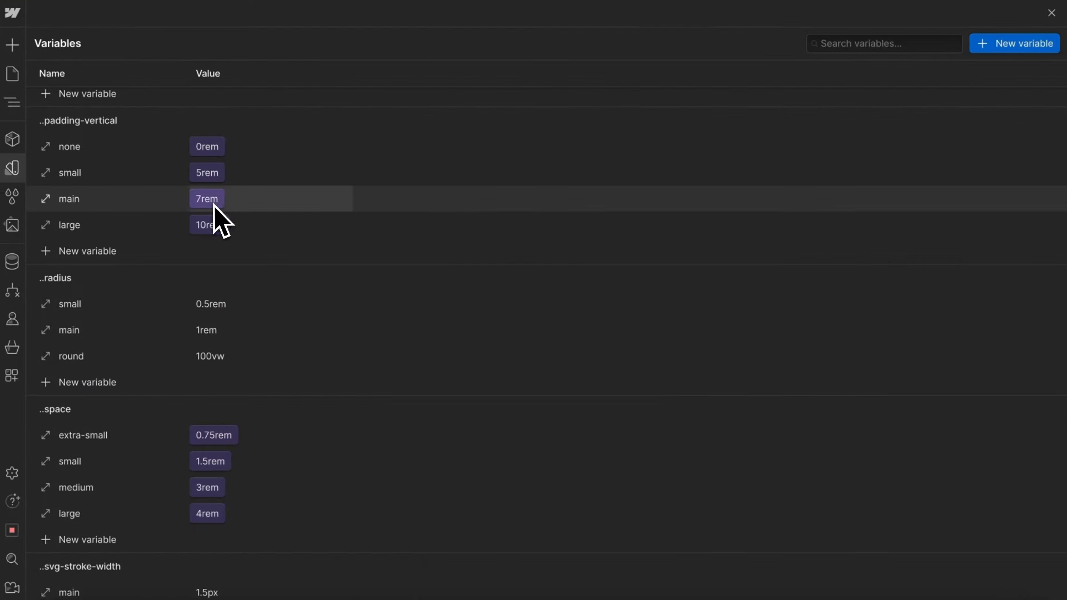
- Link the padding-vertical variables in Webflow to new sizes: main to 6rem and large to 9rem
left_click(213, 205)
left_click(222, 412)
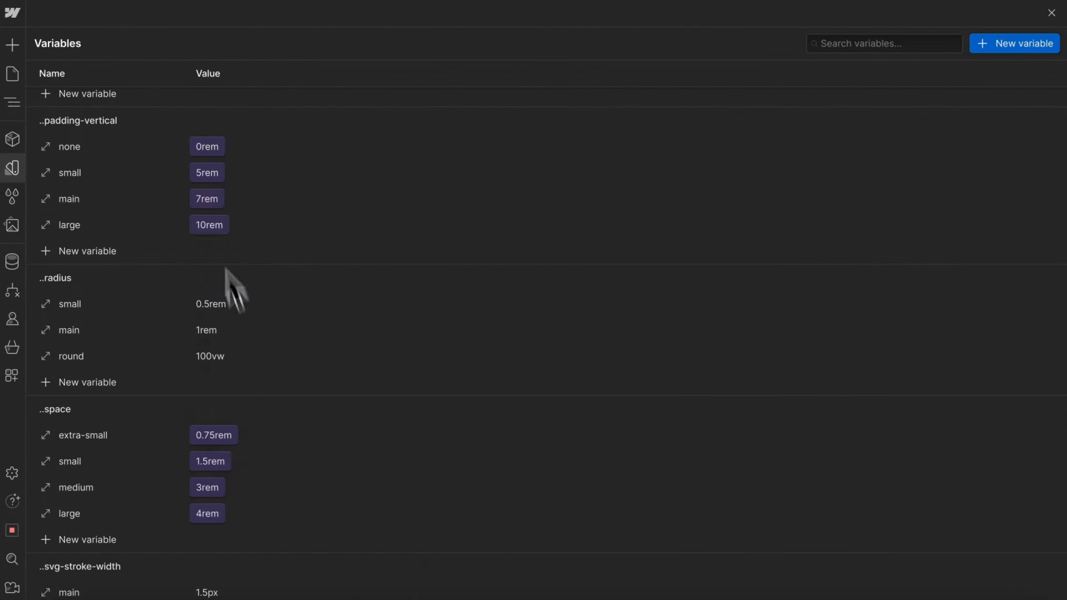
left_click(202, 226)
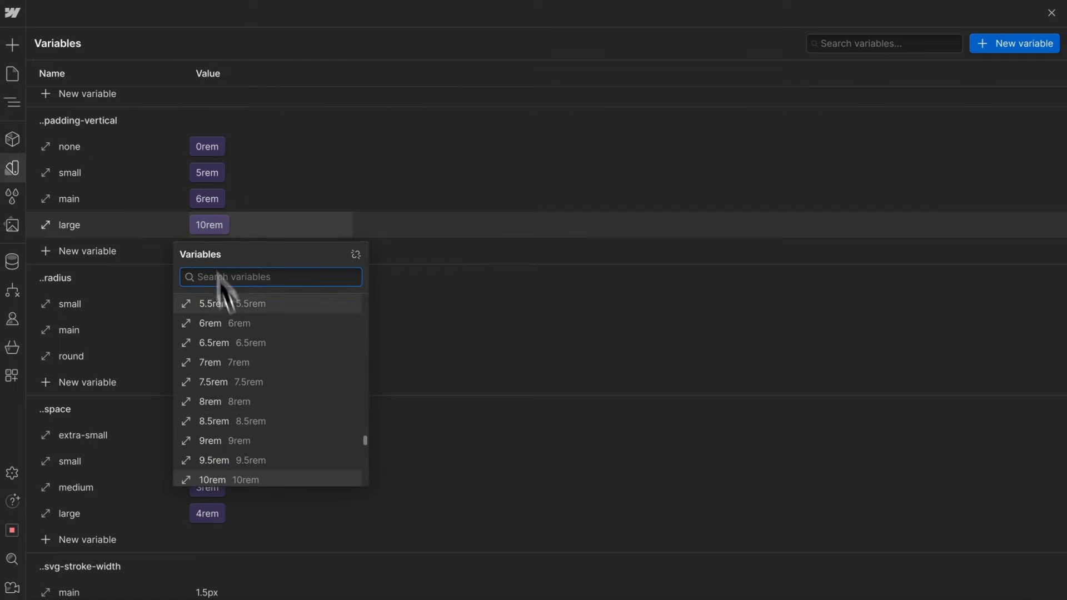
left_click(214, 440)
- Link the padding-vertical small variable to the padding-horizontal main variable
scroll(219, 189, "up", 3)
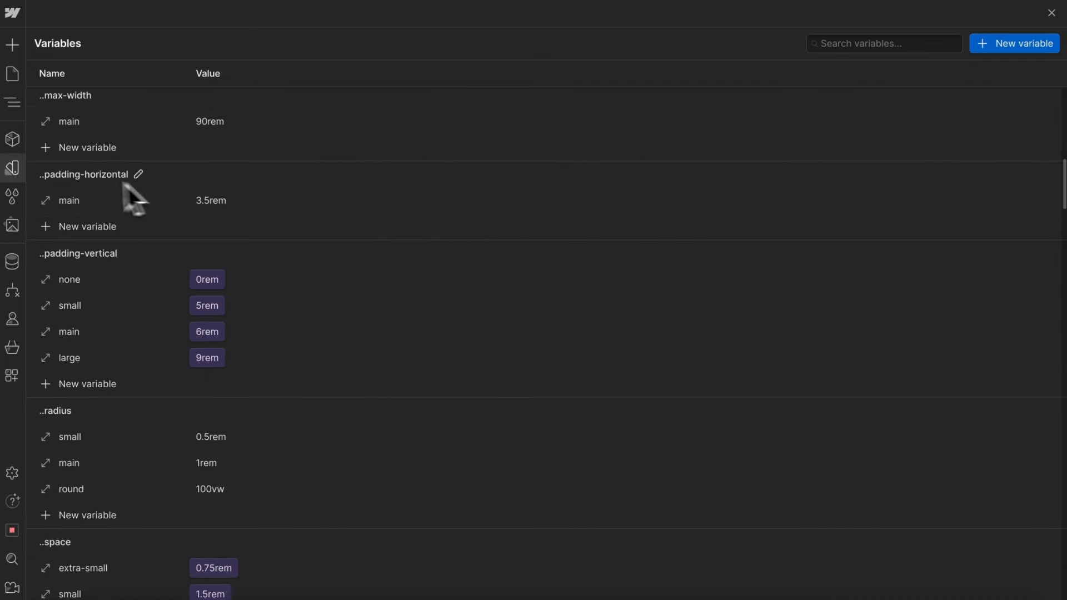
left_click(207, 306)
type("padd")
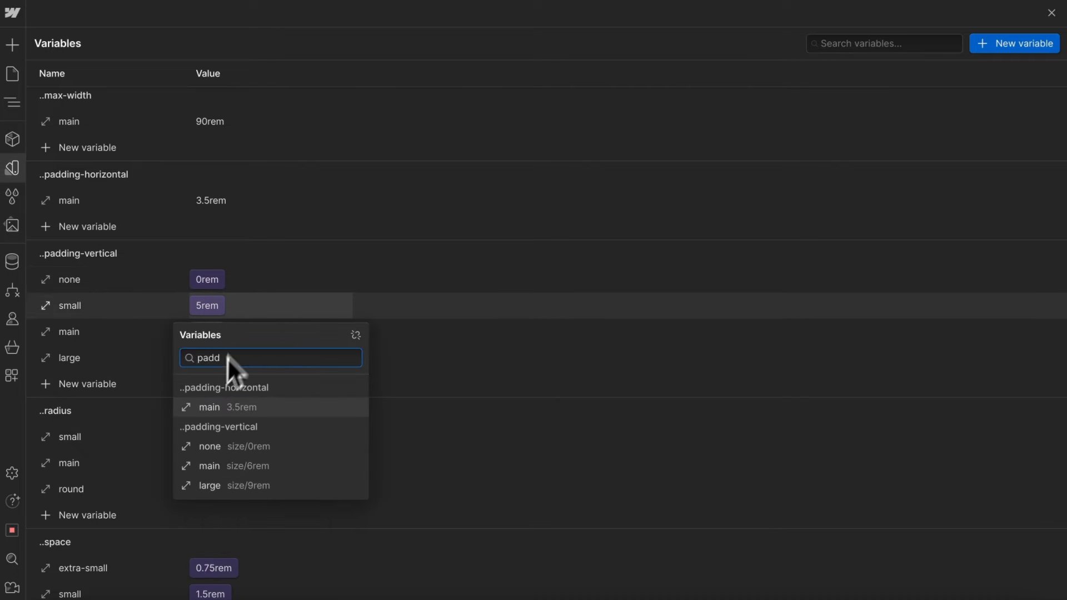
left_click(243, 413)
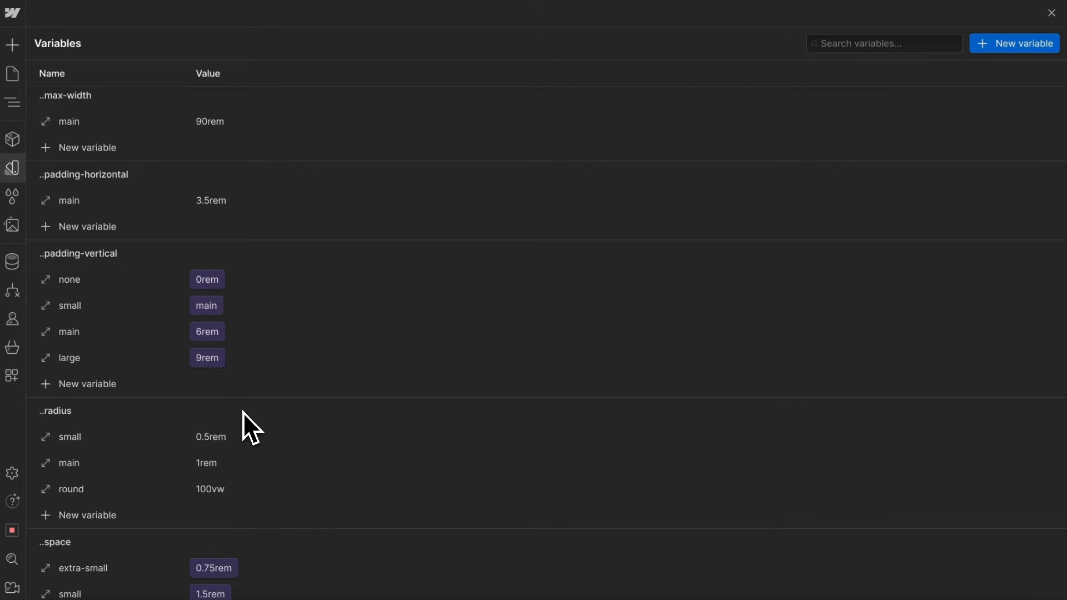
left_click(222, 206)
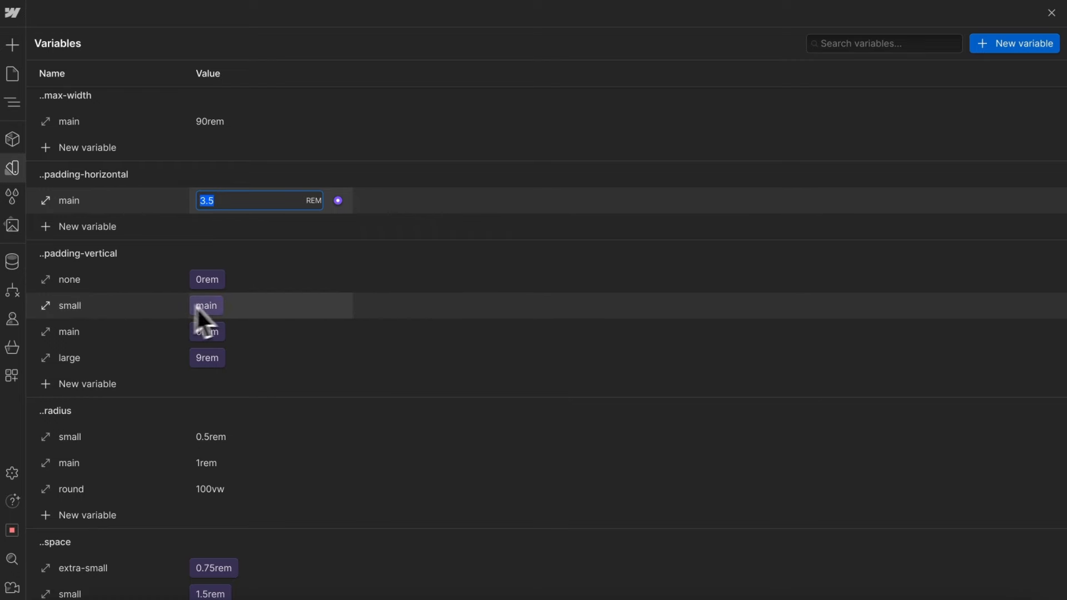
left_click(518, 305)
- Check the corner radius of the Development card and the About The Team button in the Figma styleguide
scroll(518, 303, "down", 4)
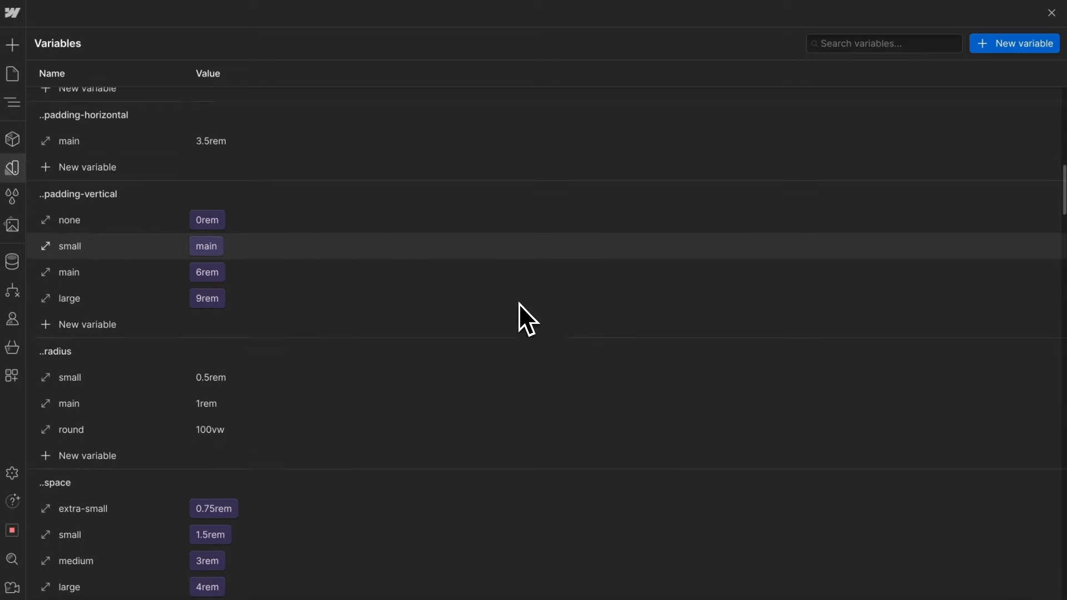
key("ctrl+Right")
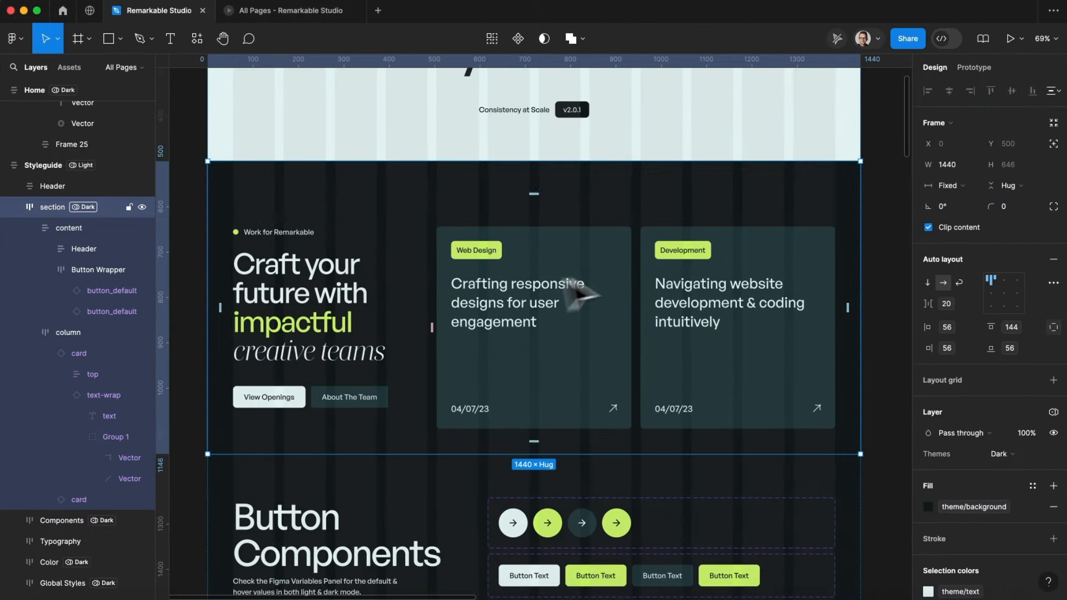
left_click(662, 267)
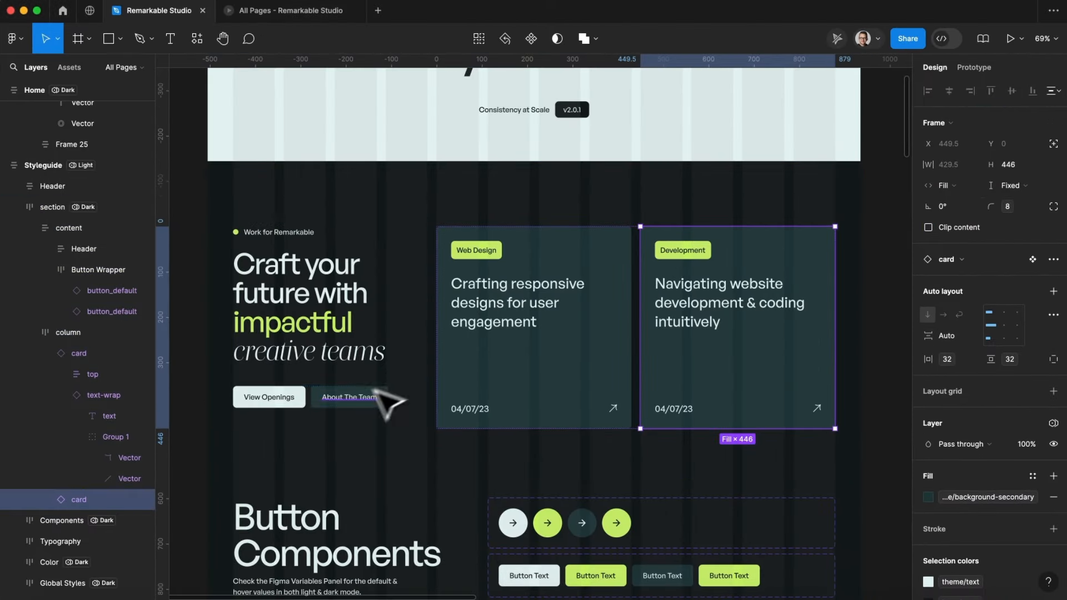
left_click(333, 399)
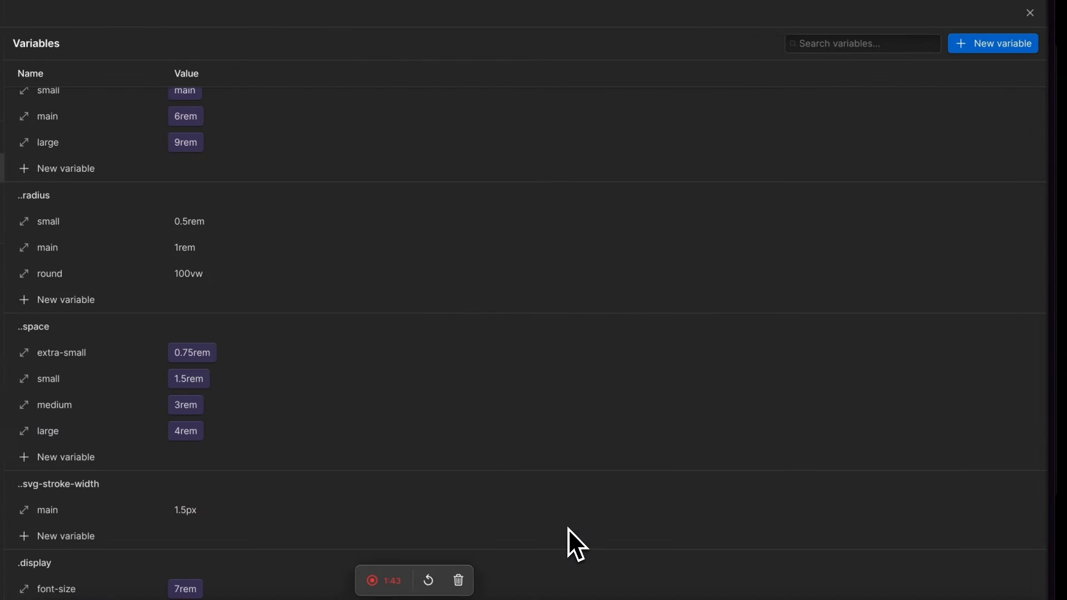
- Set the radius variables in Webflow: main to 0.5rem and small to 0.25rem
left_click(257, 254)
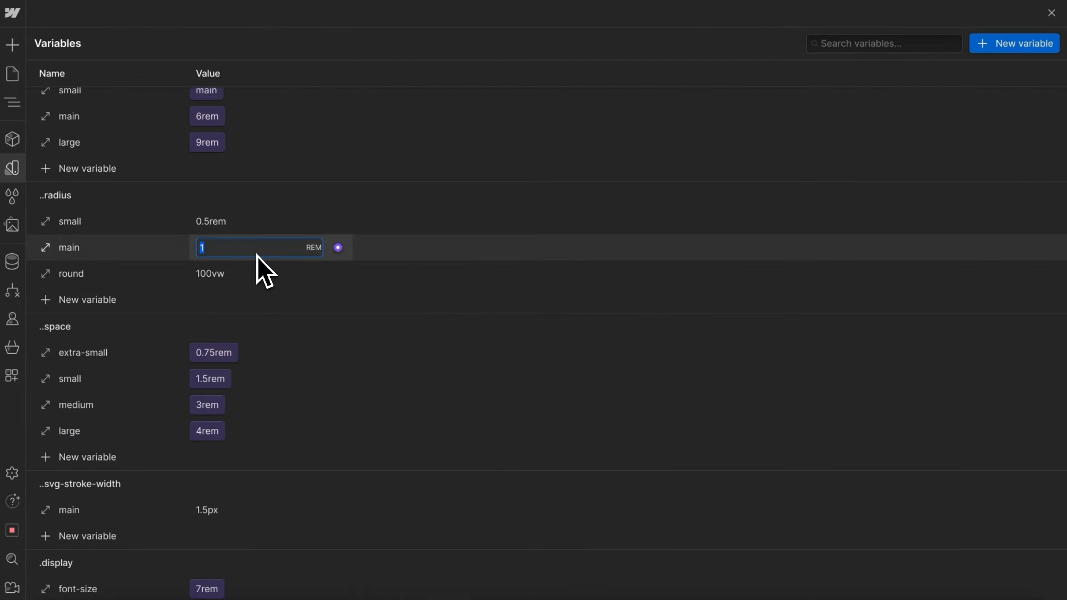
type("0.5")
key("Return")
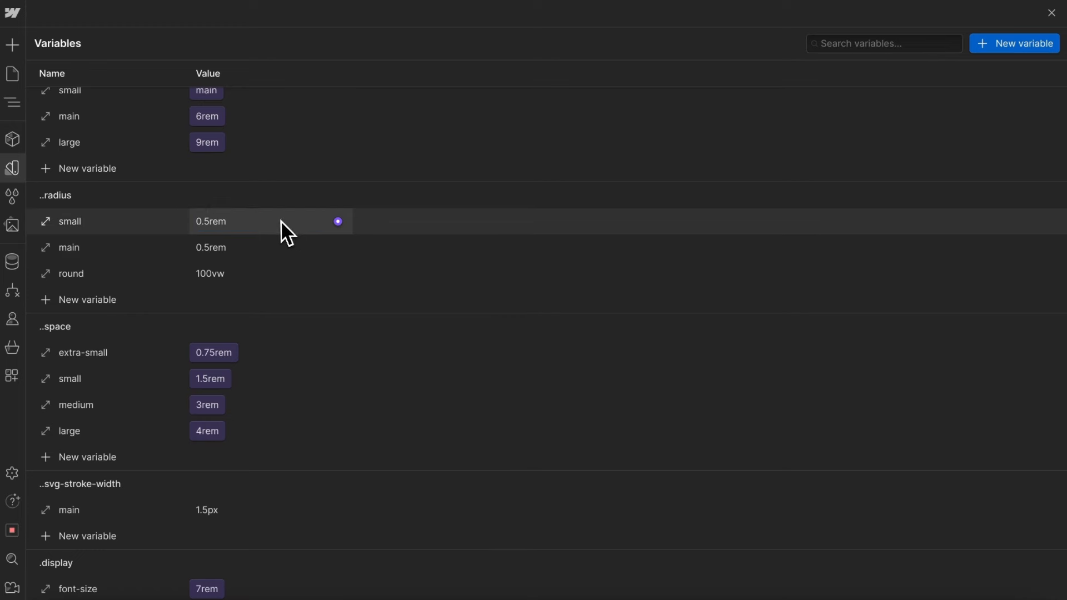
left_click(281, 221)
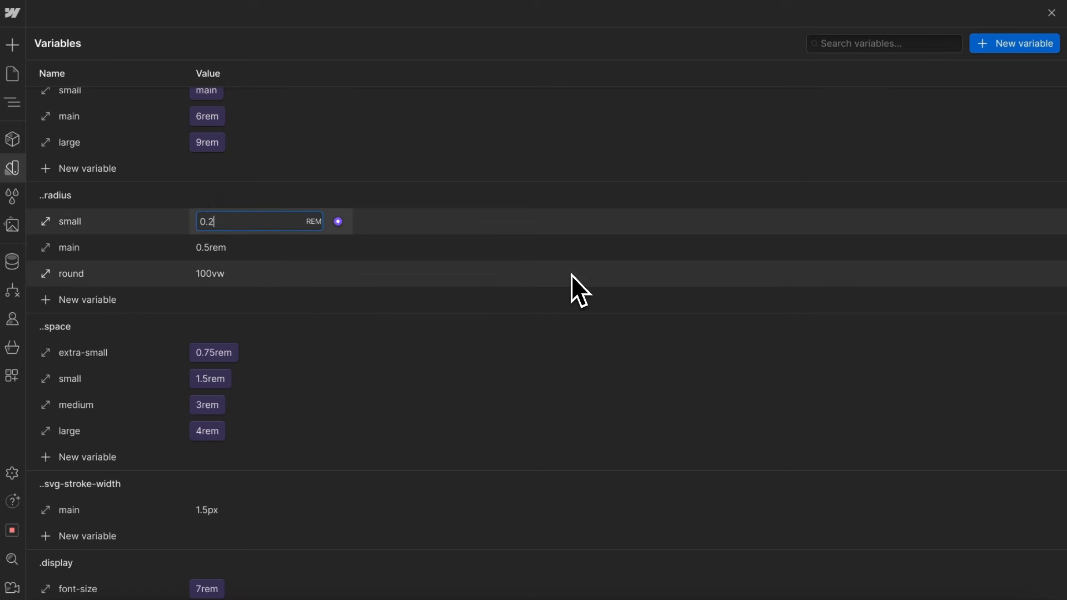
key("Return")
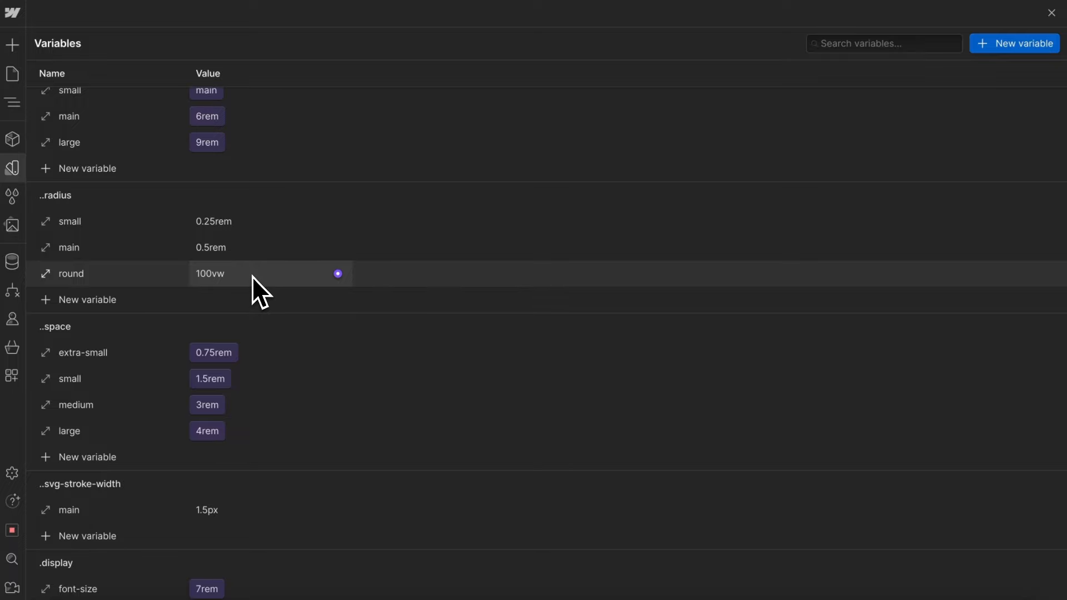
- Compare the auto layout gaps of the Button Wrapper, Header and content frames in Figma with the space variables in Webflow
scroll(252, 277, "down", 3)
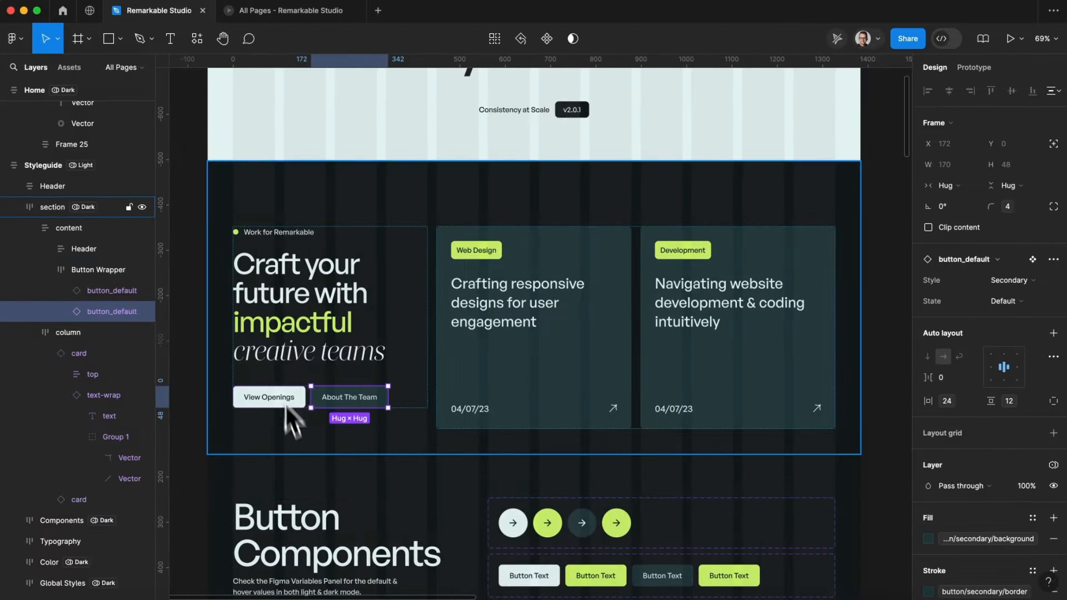
scroll(289, 422, "up", 5)
key("Escape")
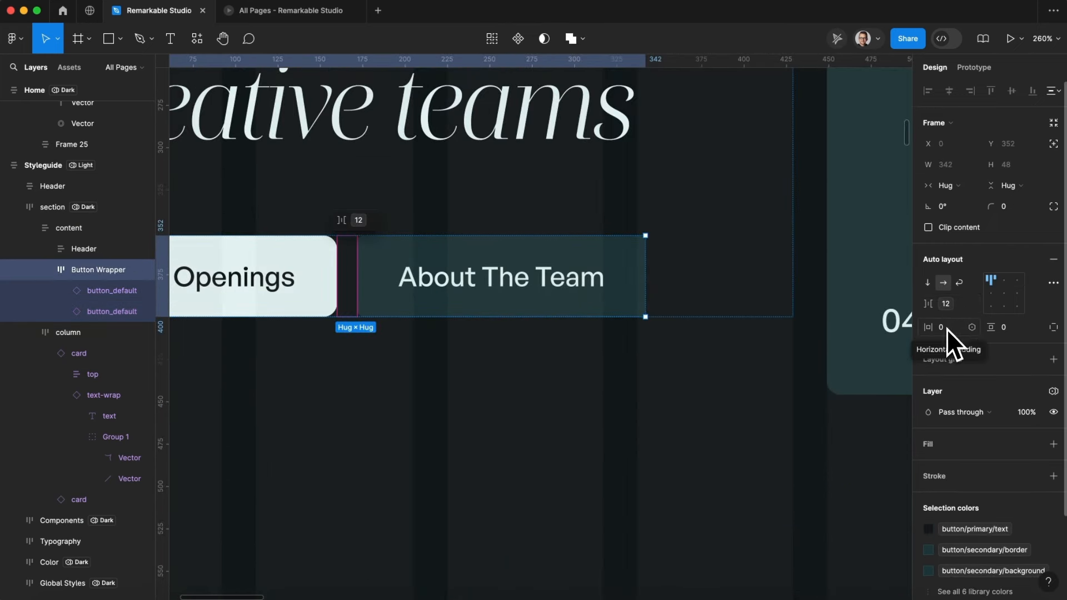
scroll(748, 331, "down", 5)
scroll(745, 329, "up", 3)
scroll(614, 246, "up", 4)
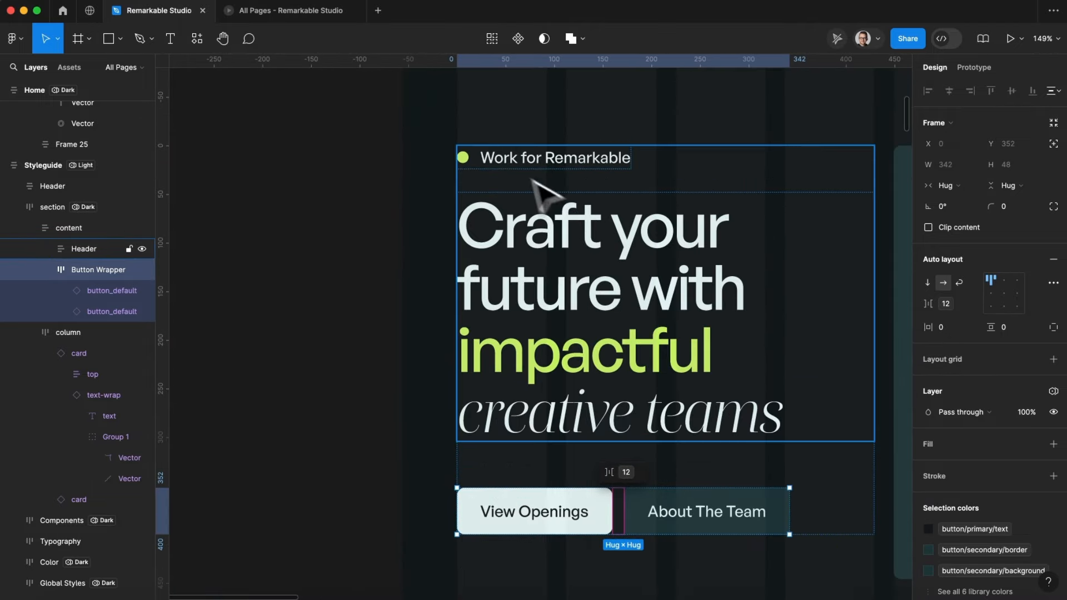
left_click(546, 182)
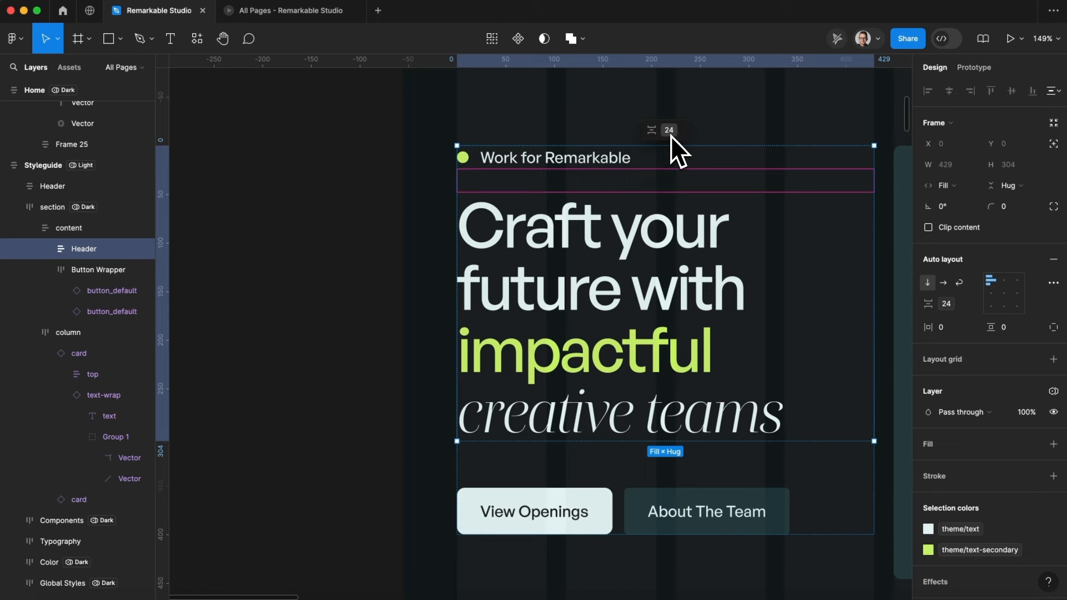
left_click(536, 473)
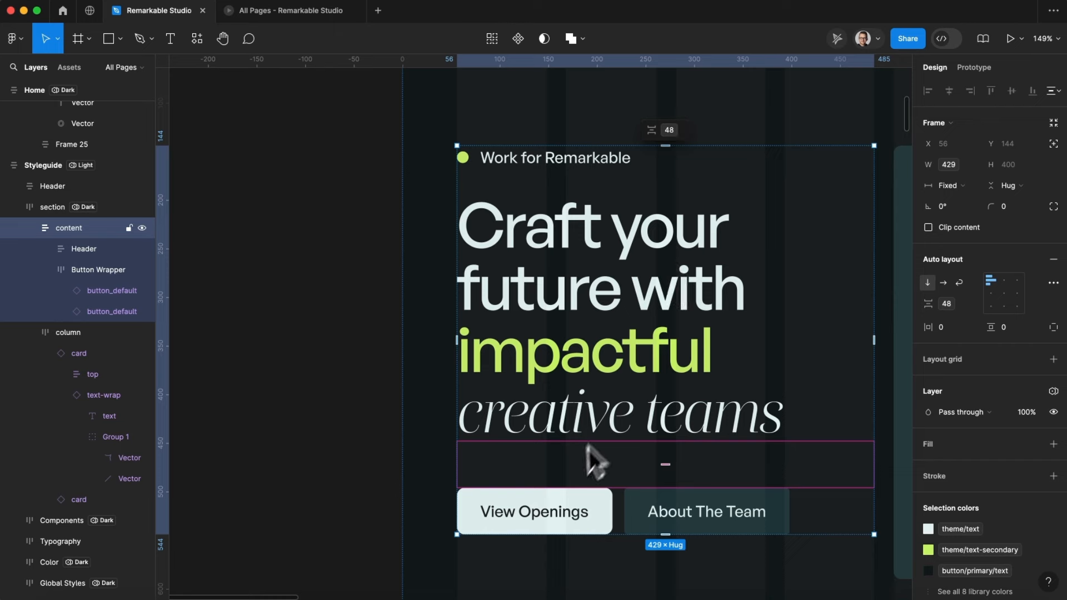
key("ctrl+Left")
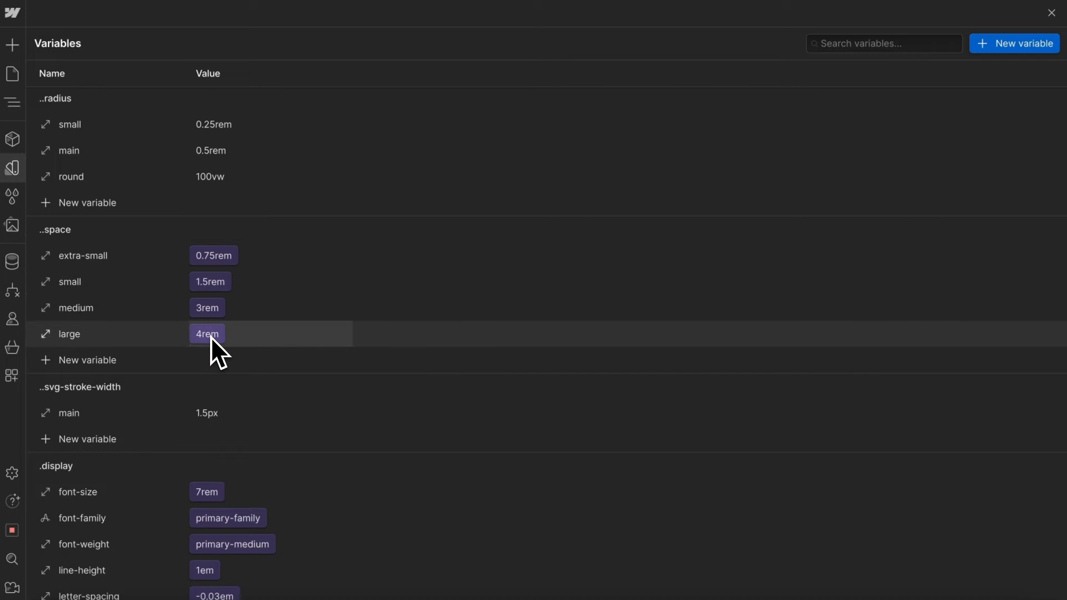
scroll(257, 434, "down", 2)
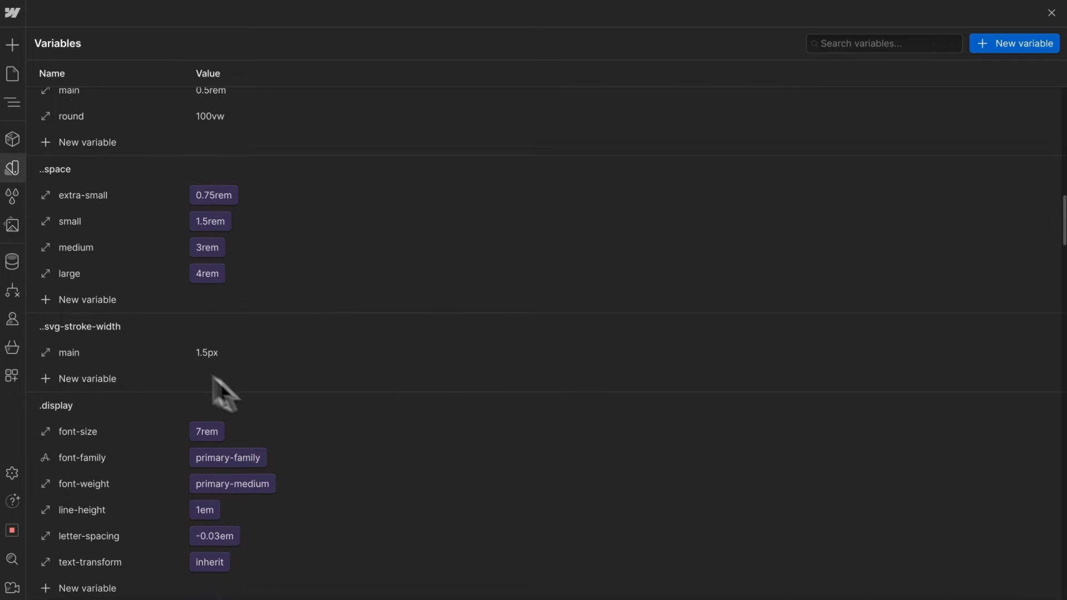
- Check the stroke width of the Web Design card's arrow in Figma against the svg-stroke-width variable in Webflow
key("ctrl+Right")
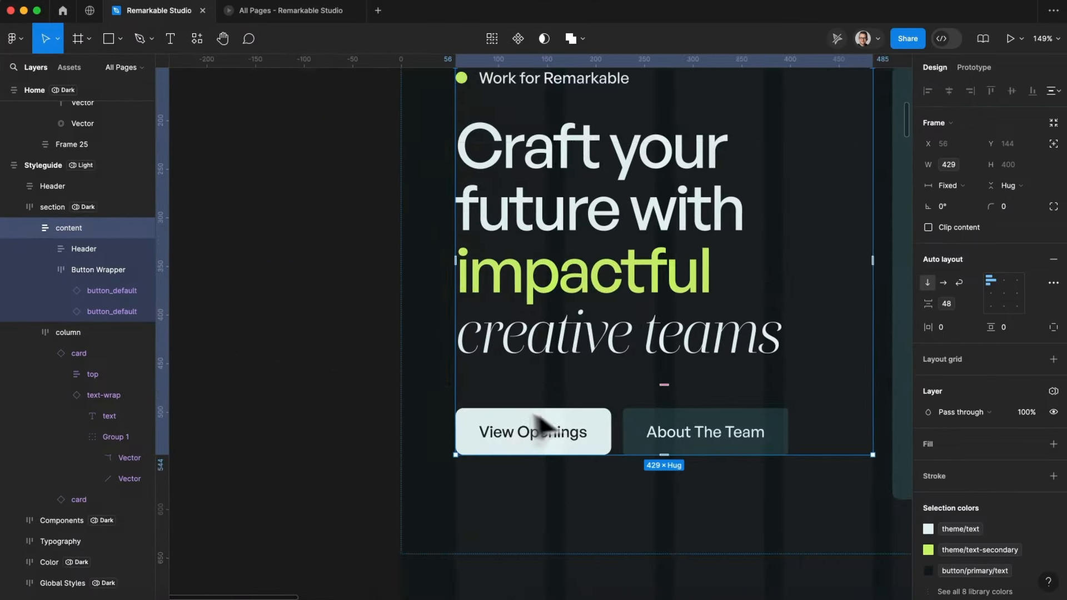
scroll(562, 420, "down", 2)
scroll(584, 424, "right", 8)
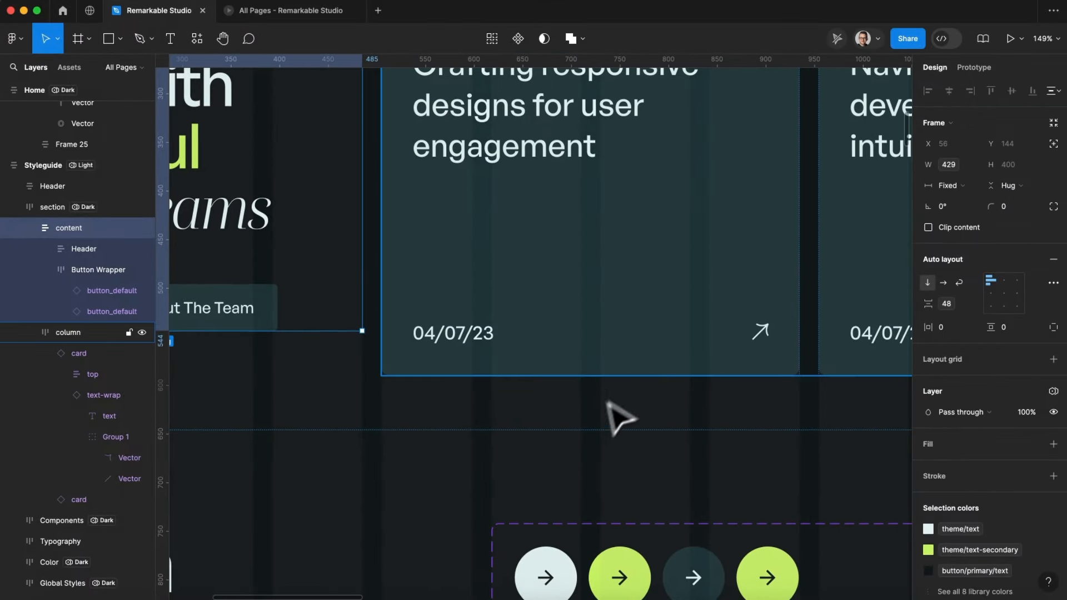
left_click(758, 335, "super")
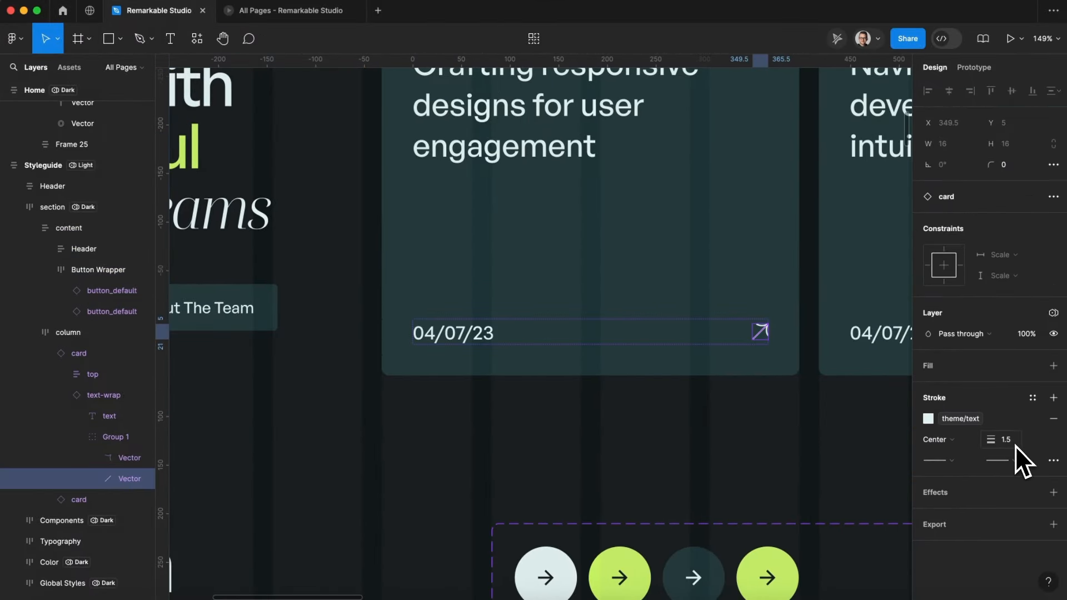
key("ctrl+Left")
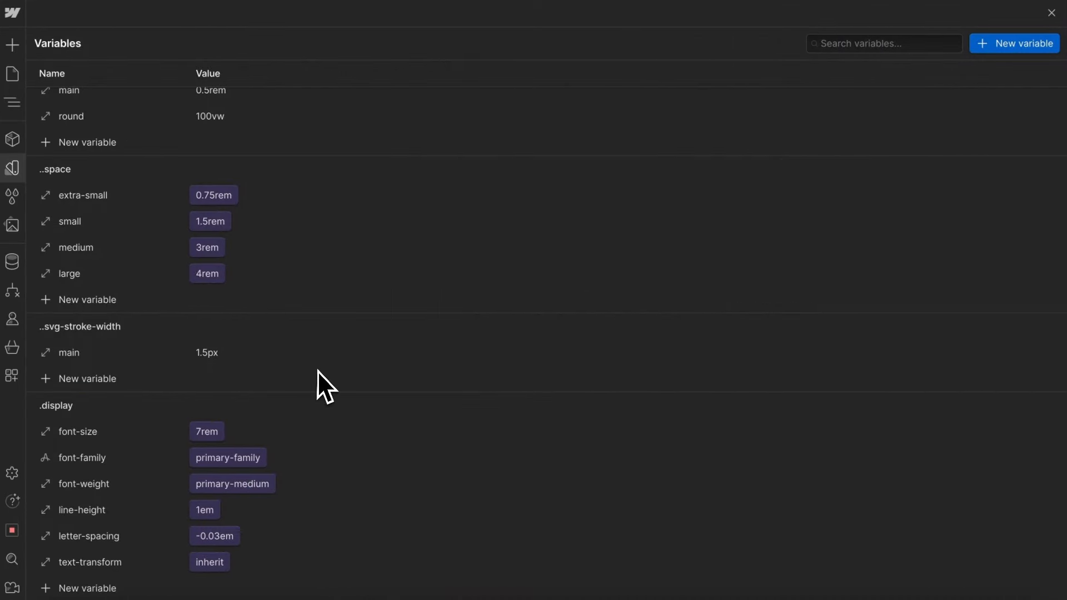
- Check the fonts of the "Craft your future with impactful" heading, the Web Design card text and "creative teams" in Figma
key("ctrl+Right")
left_click(293, 230)
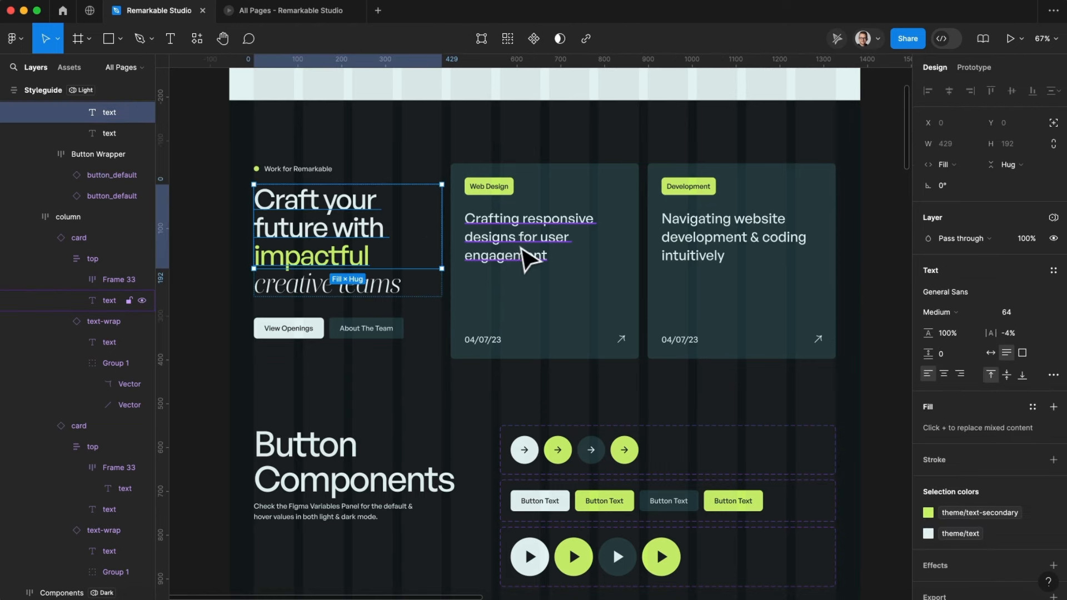
left_click(528, 258)
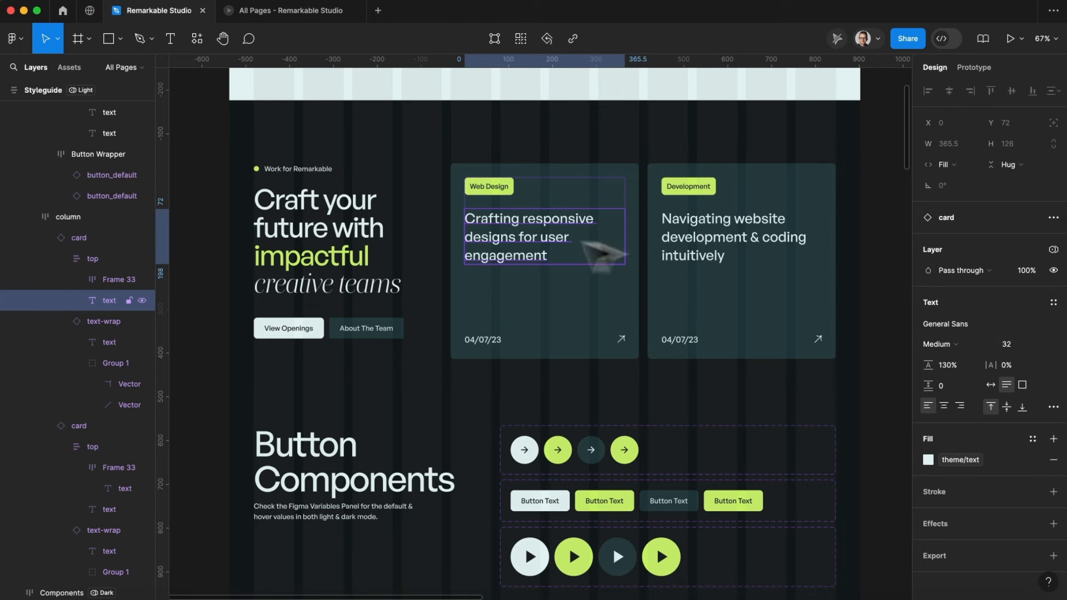
left_click(324, 283)
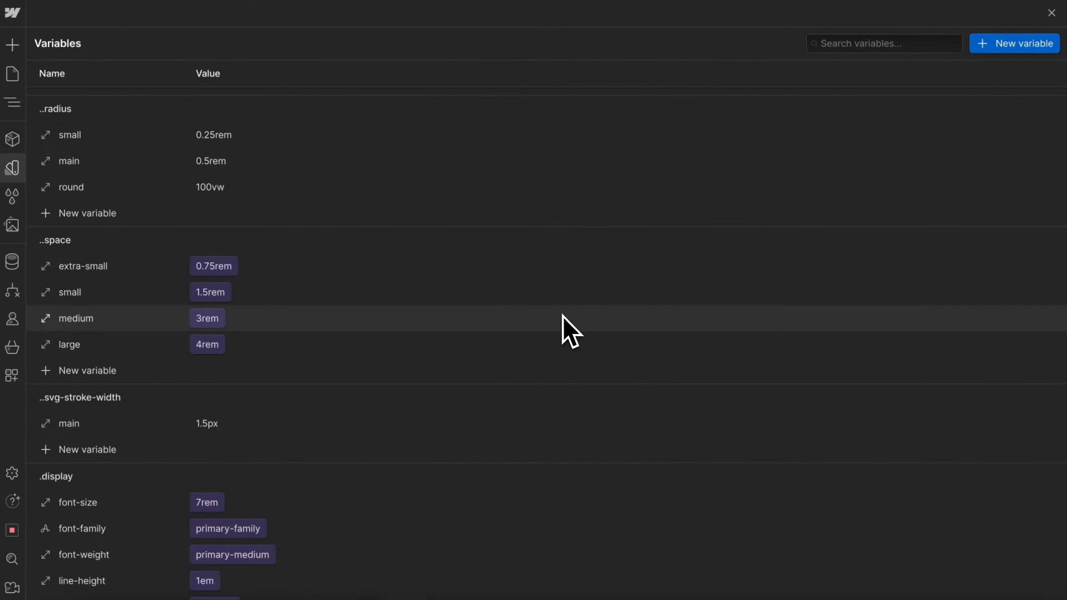
- Set the primary-family variable in Webflow's font group to General Sans
scroll(425, 412, "down", 1)
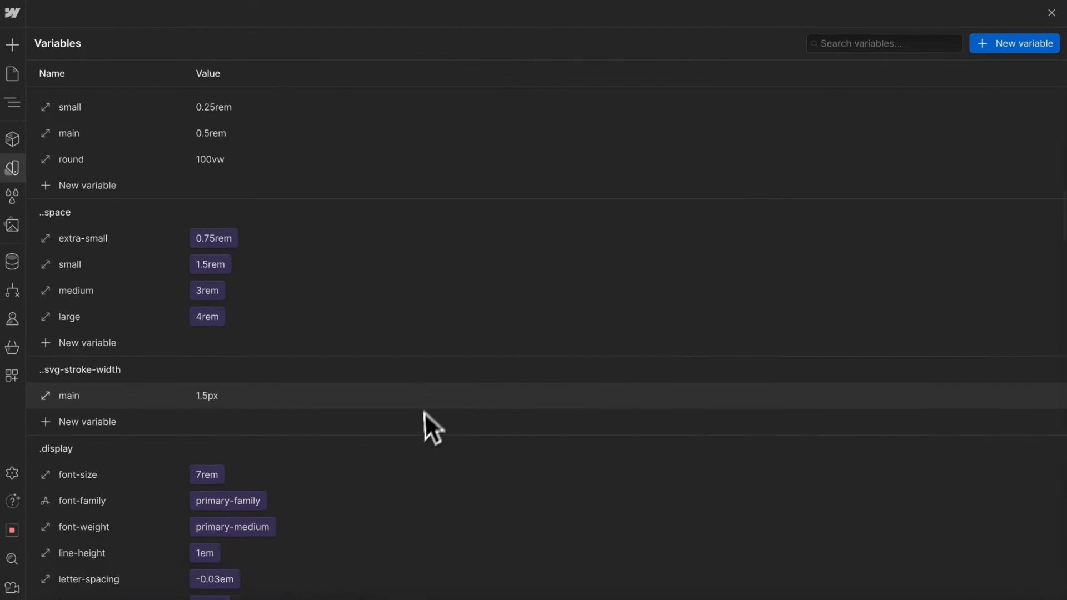
scroll(421, 423, "down", 20)
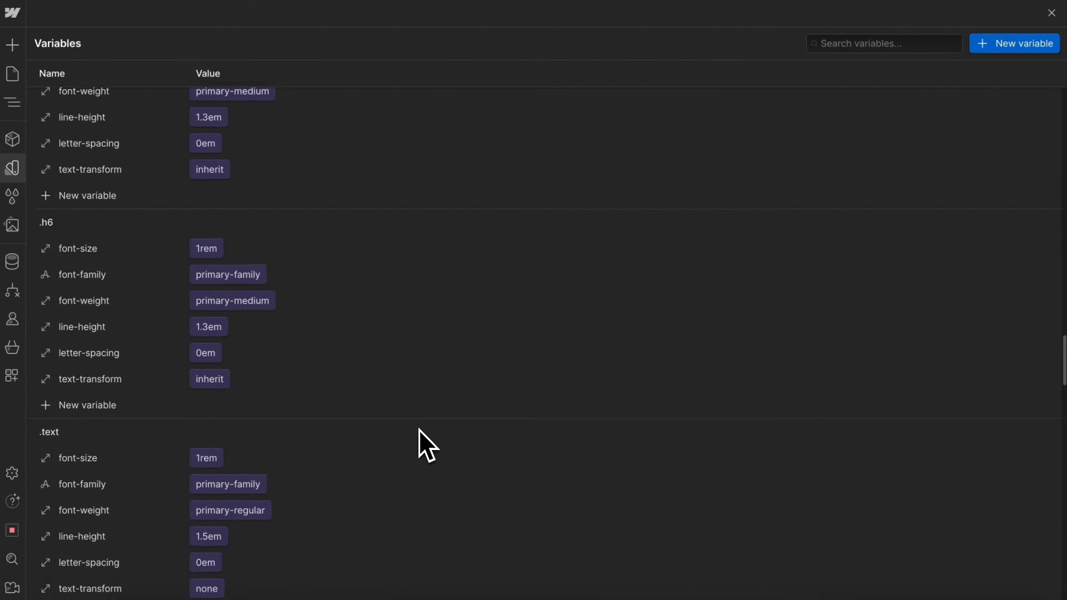
scroll(418, 430, "down", 20)
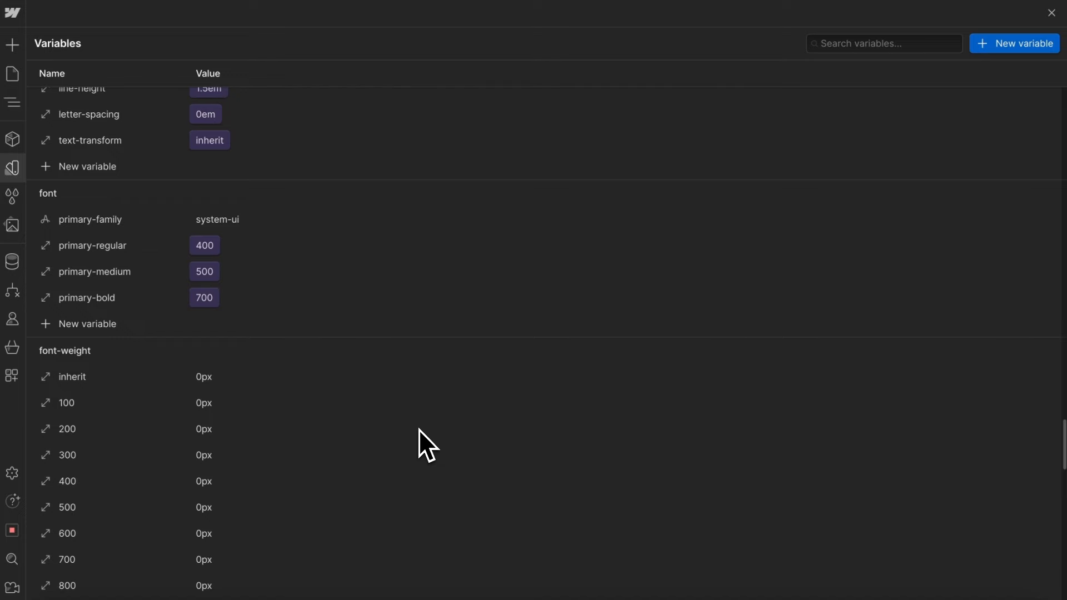
left_click(258, 222)
scroll(266, 223, "up", 3)
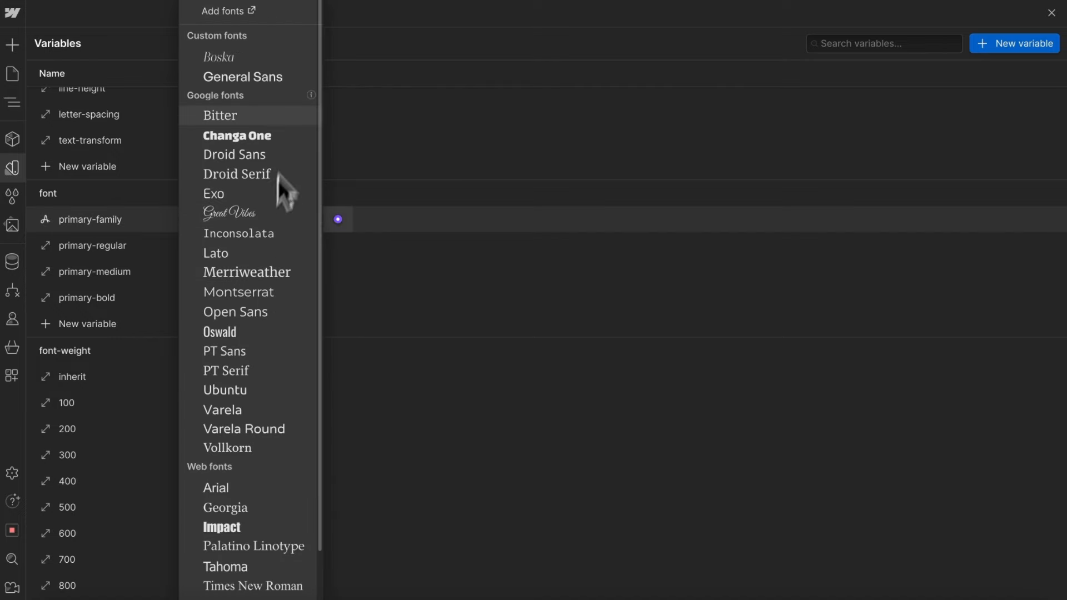
left_click(262, 77)
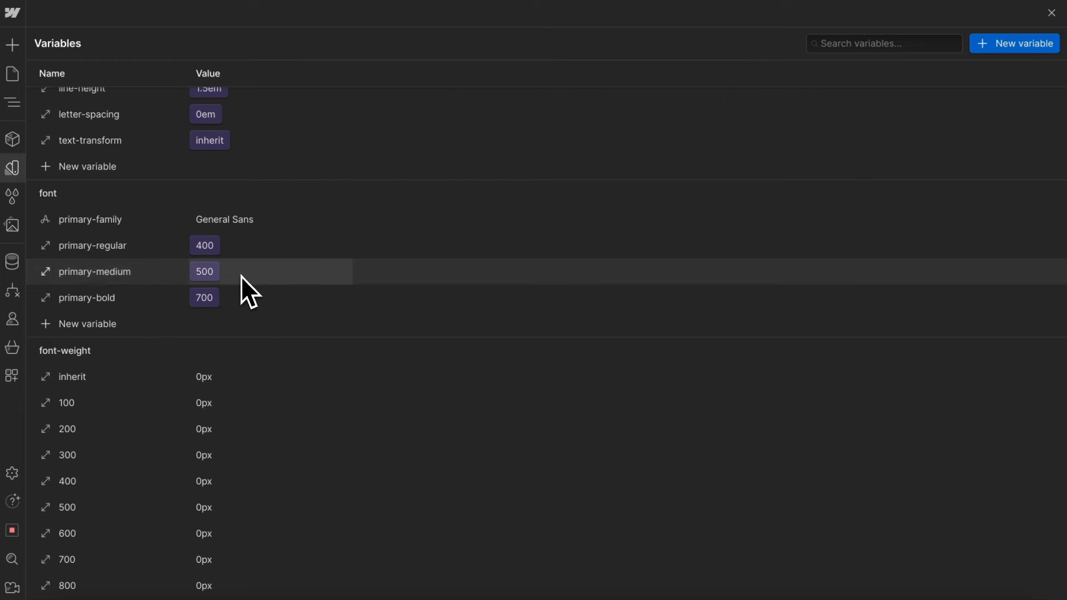
- Add a font family variable named secondary-family to the font group and set it to Boska
left_click(85, 328)
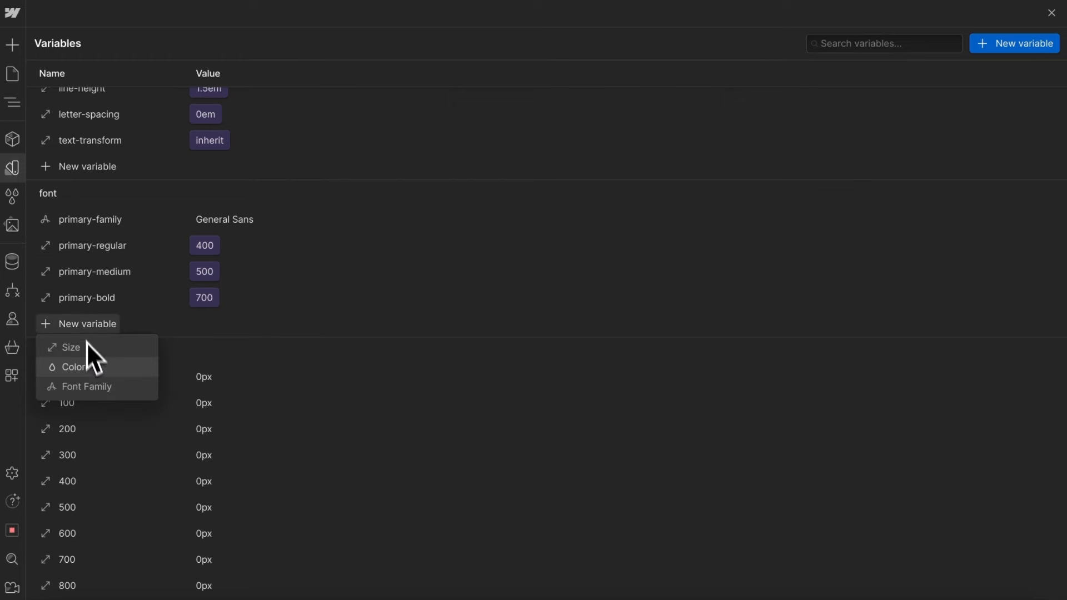
left_click(101, 387)
left_click(101, 324)
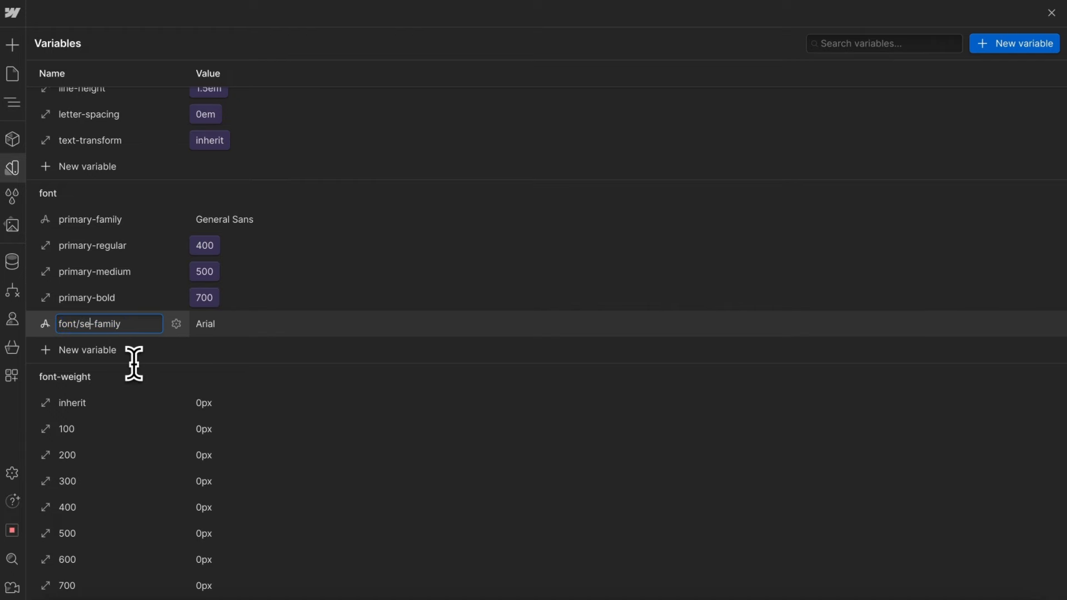
key("Return")
left_click(221, 328)
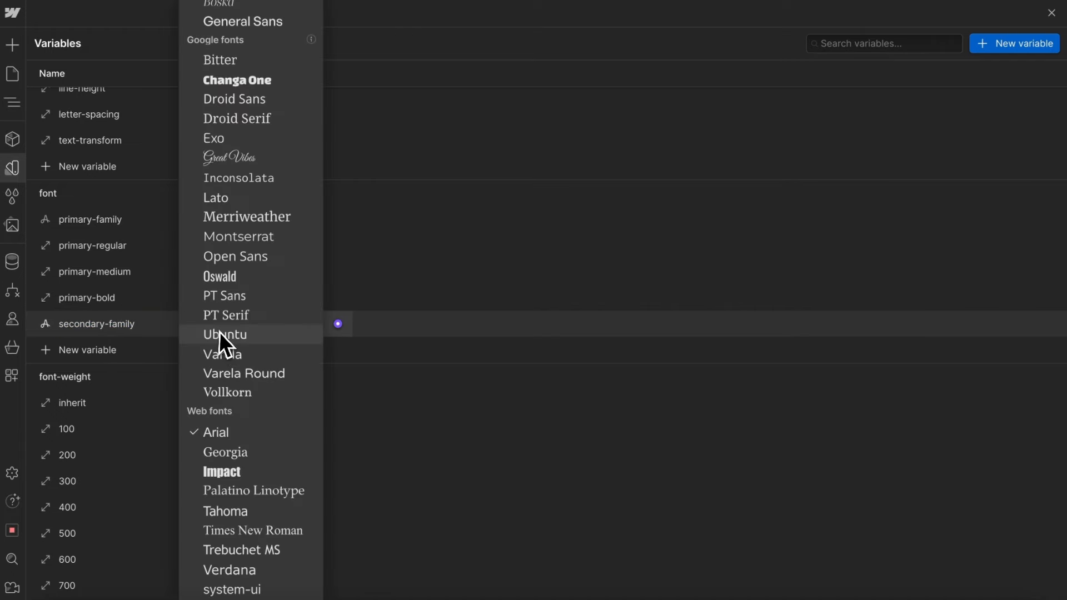
scroll(261, 213, "up", 2)
left_click(233, 57)
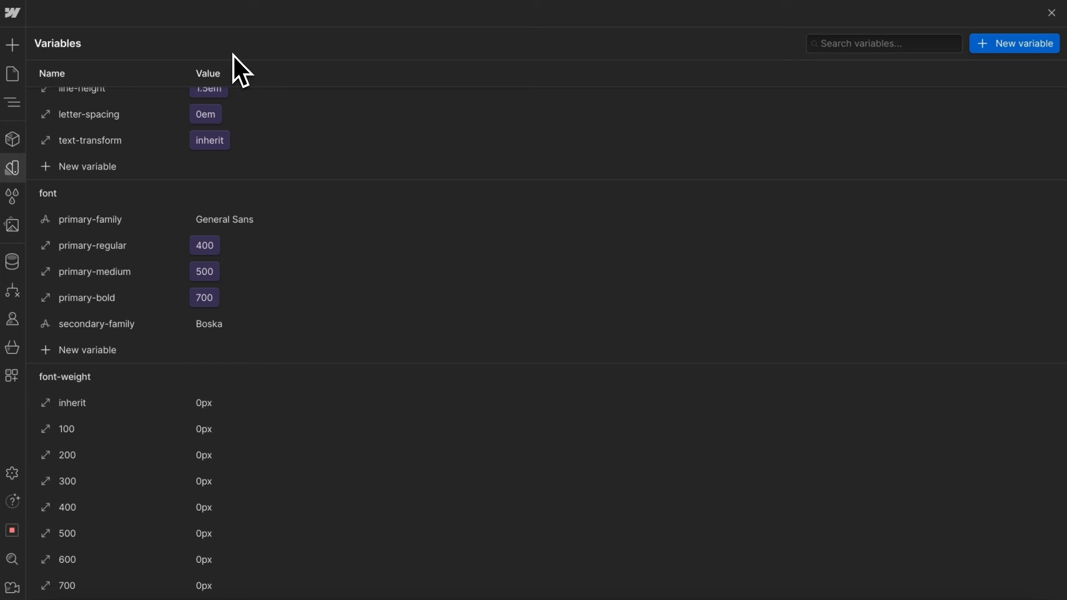
- Add a size variable named secondary-regular to the font group
left_click(85, 348)
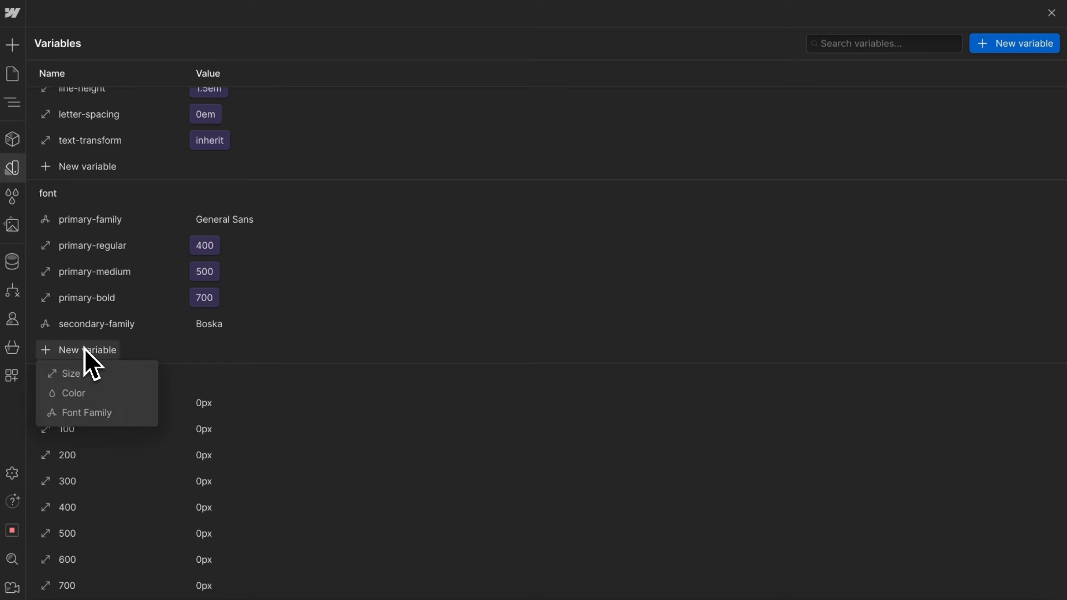
left_click(112, 379)
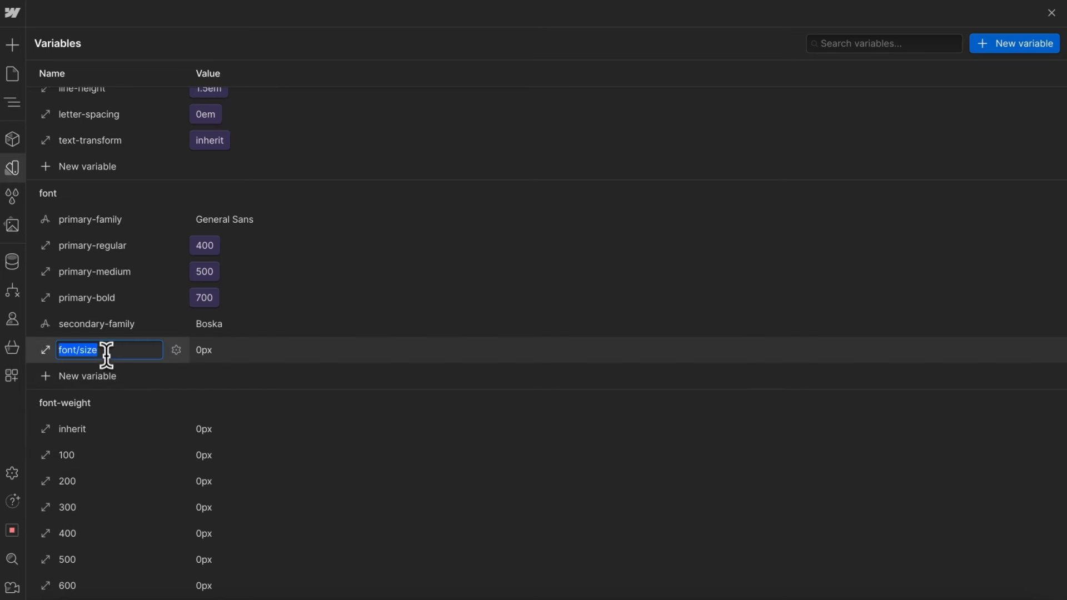
left_click(106, 353)
key("BackSpace")
key("BackSpace")
key("BackSpace")
type("econd")
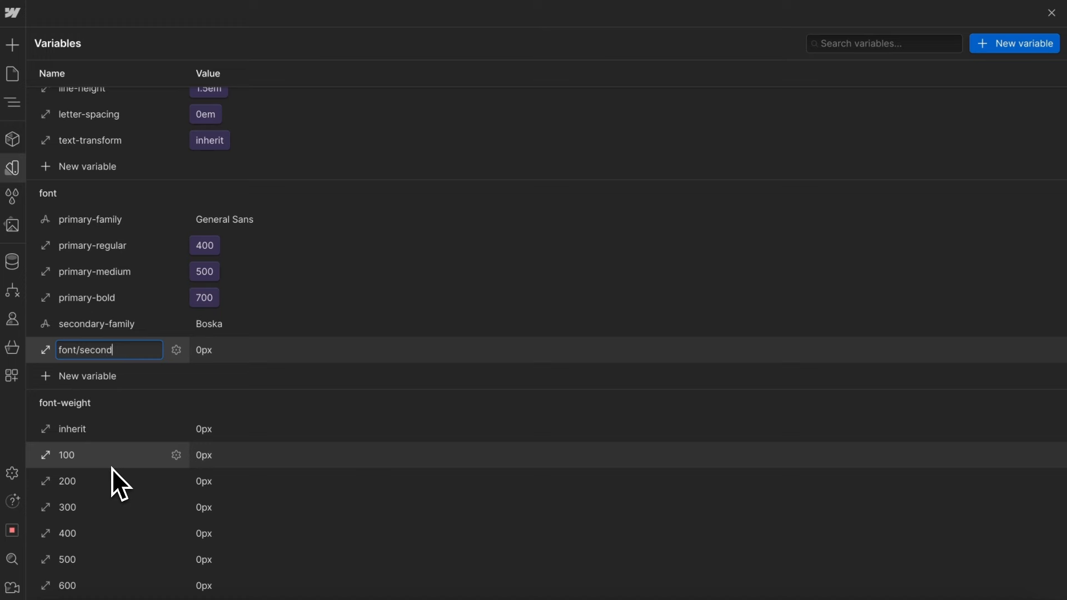
type("ary-regular")
key("Return")
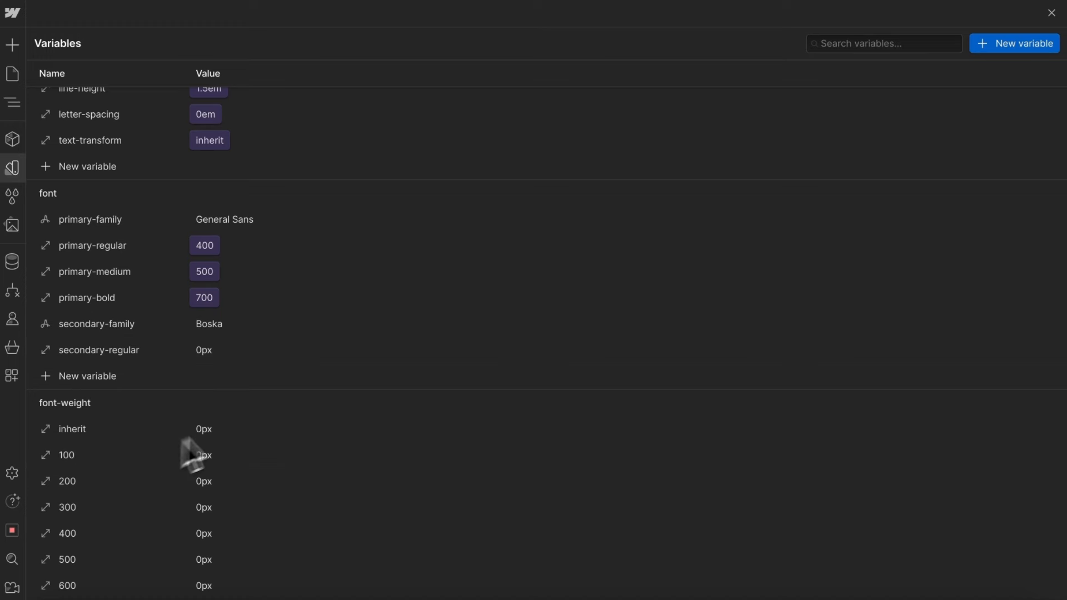
- Link the secondary-regular variable to the font-weight 400 variable
left_click(338, 351)
type("font-weight")
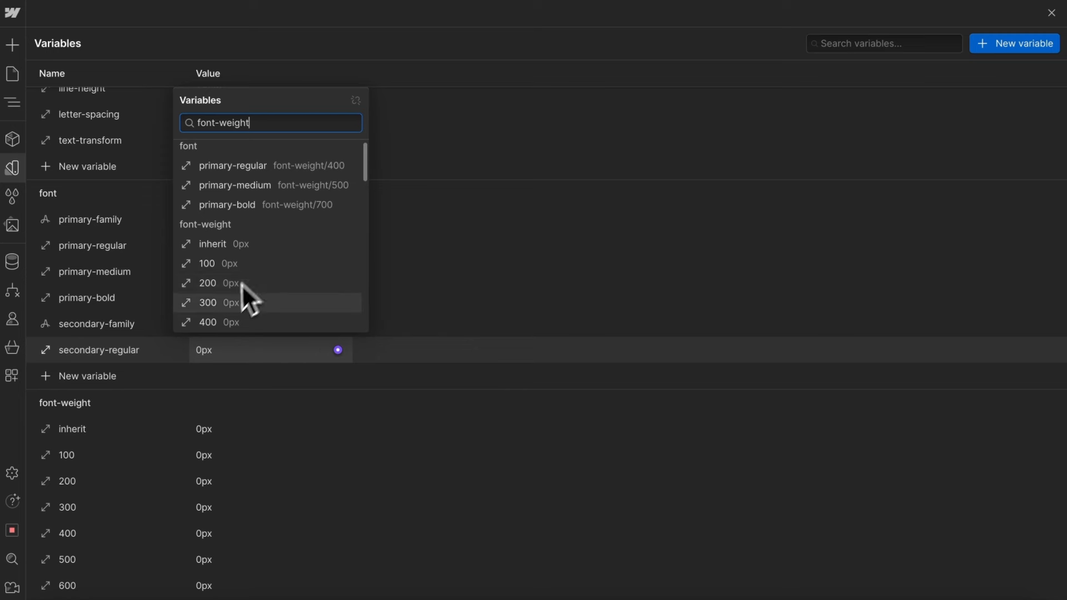
left_click(209, 322)
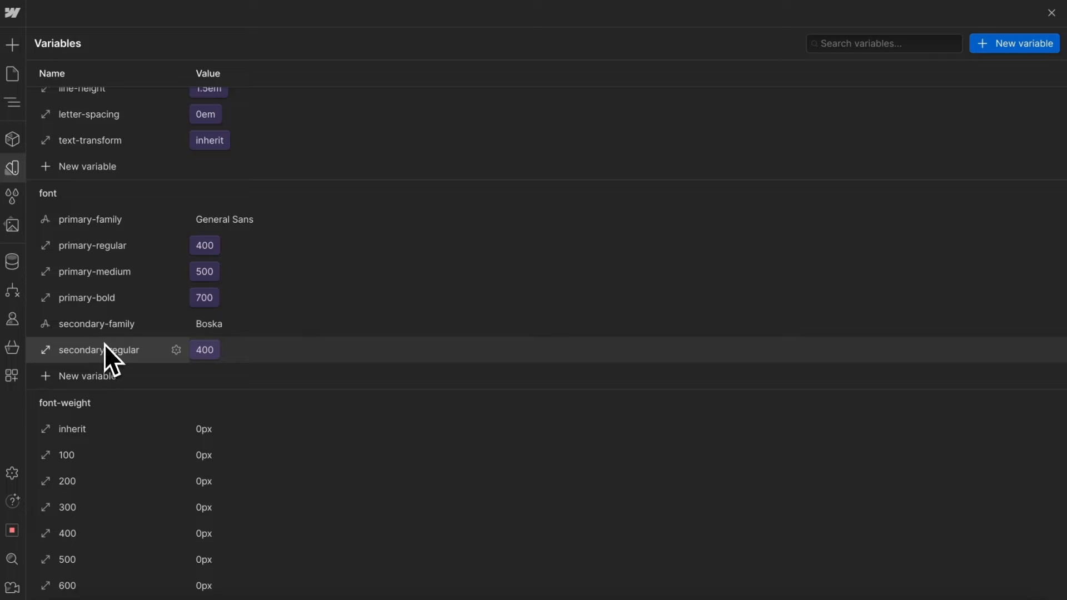
- Link the font-weight variable of the .text group to primary-medium
scroll(175, 218, "up", 2)
scroll(175, 219, "up", 5)
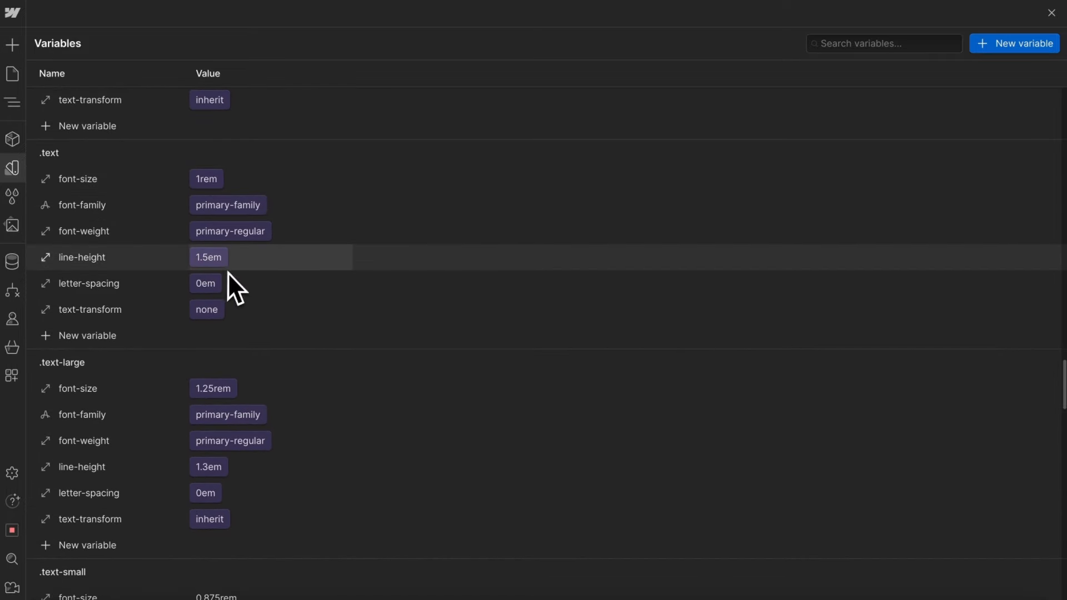
left_click(238, 236)
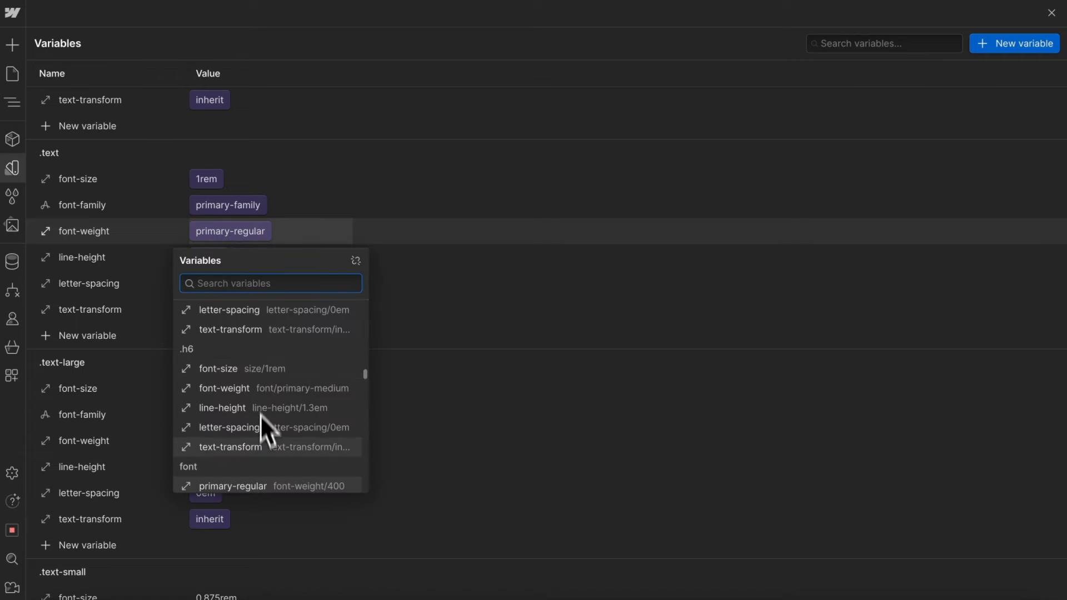
scroll(261, 431, "down", 1)
left_click(244, 453)
- Link the font-weight variable of the .text-large group to primary-medium
scroll(255, 295, "down", 2)
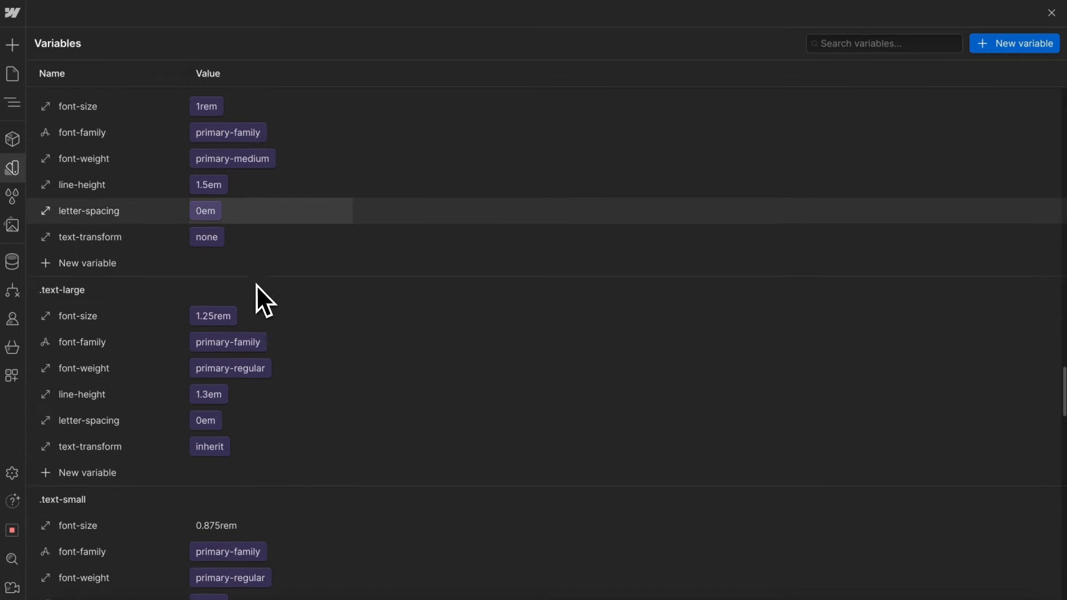
left_click(249, 354)
key("Down")
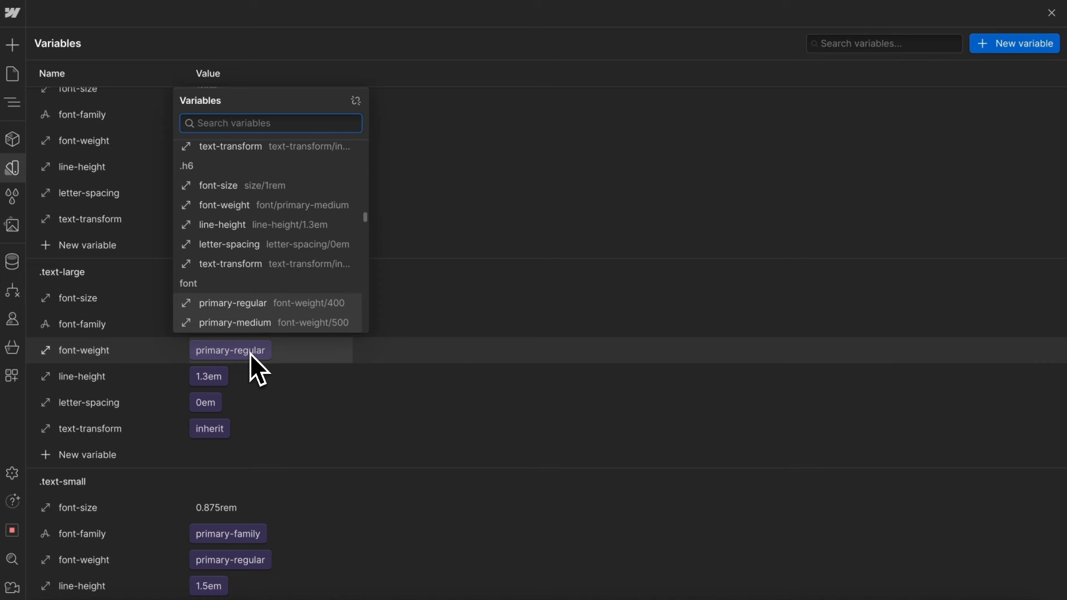
key("Return")
- Link the font-weight variable of the .text-small group to primary-medium
scroll(223, 347, "down", 4)
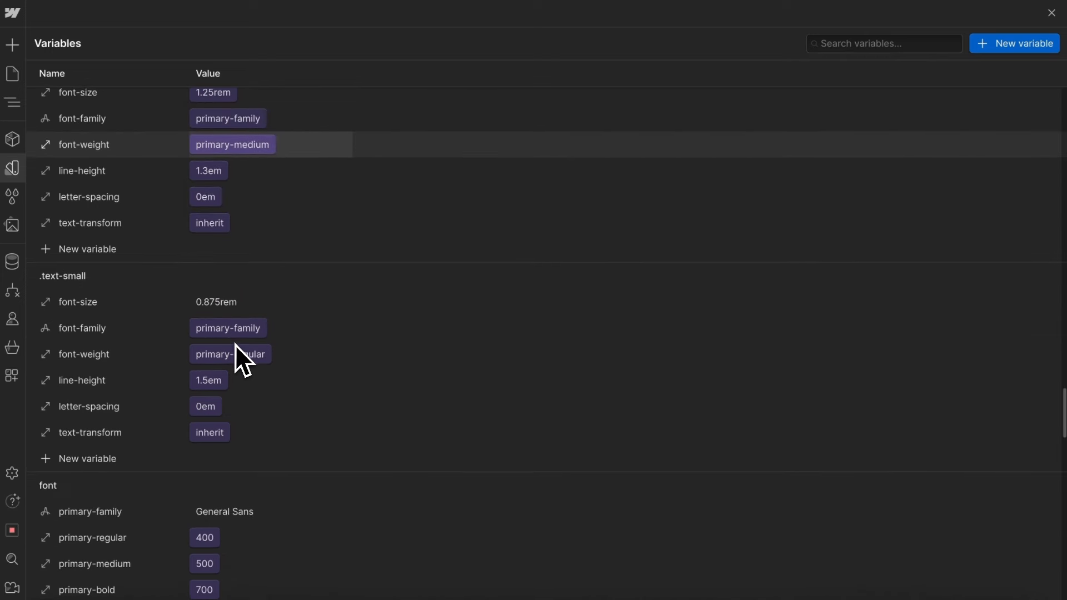
left_click(243, 355)
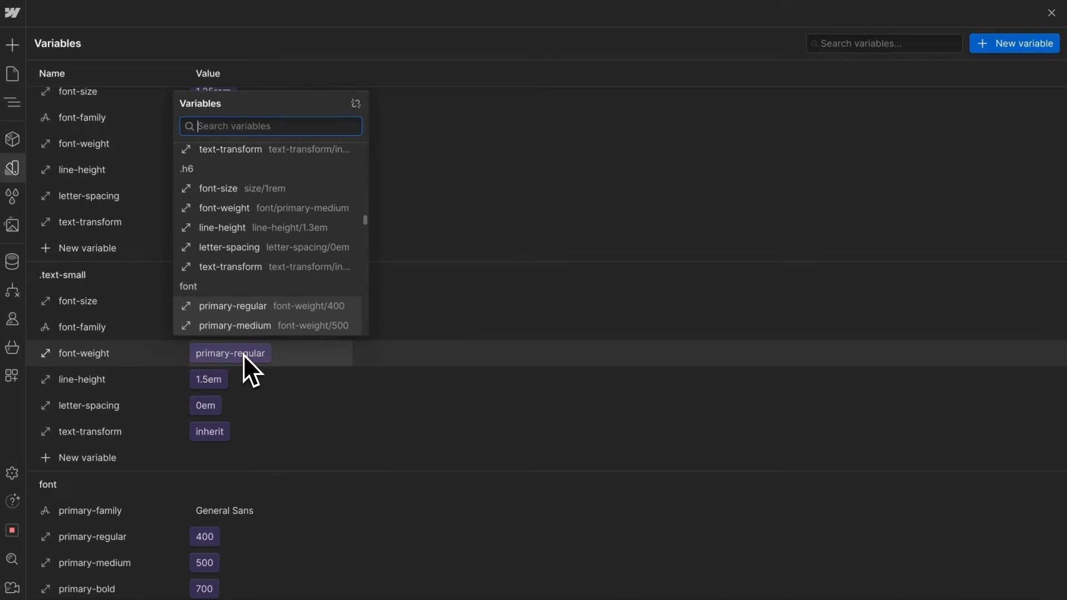
key("Down")
key("Return")
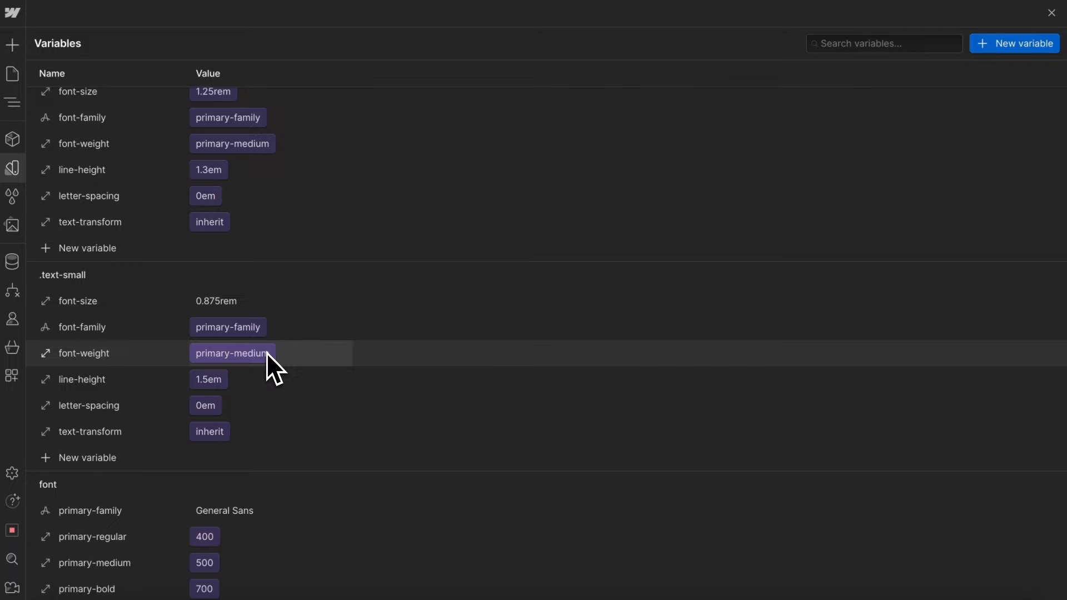
- Check the heading's letter spacing in the Figma styleguide and rename Webflow's -0.03em letter-spacing variable to -0.04em
scroll(267, 354, "down", 13)
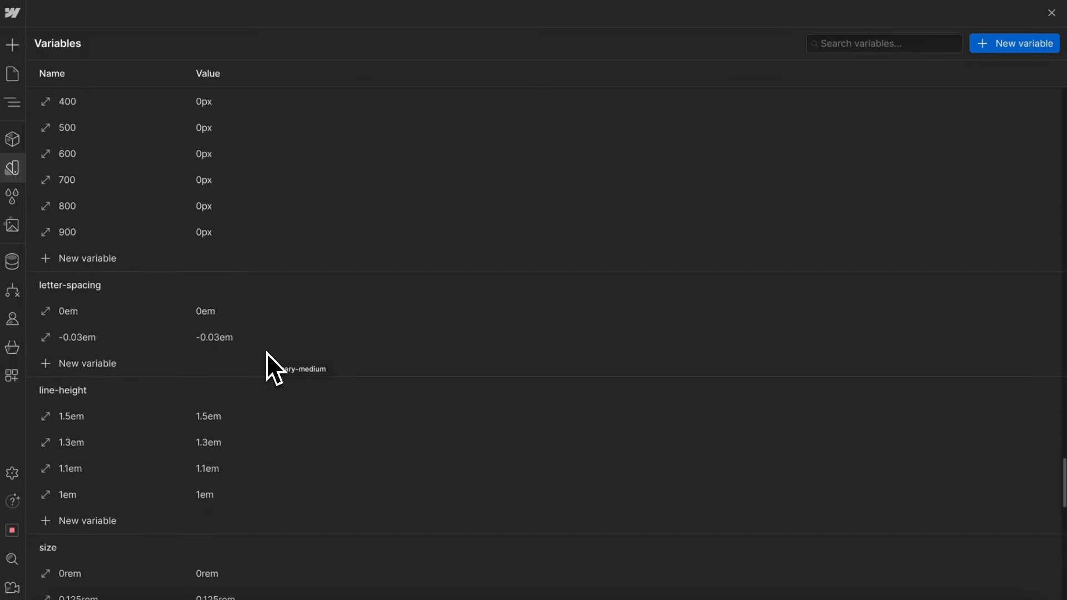
scroll(267, 358, "down", 1)
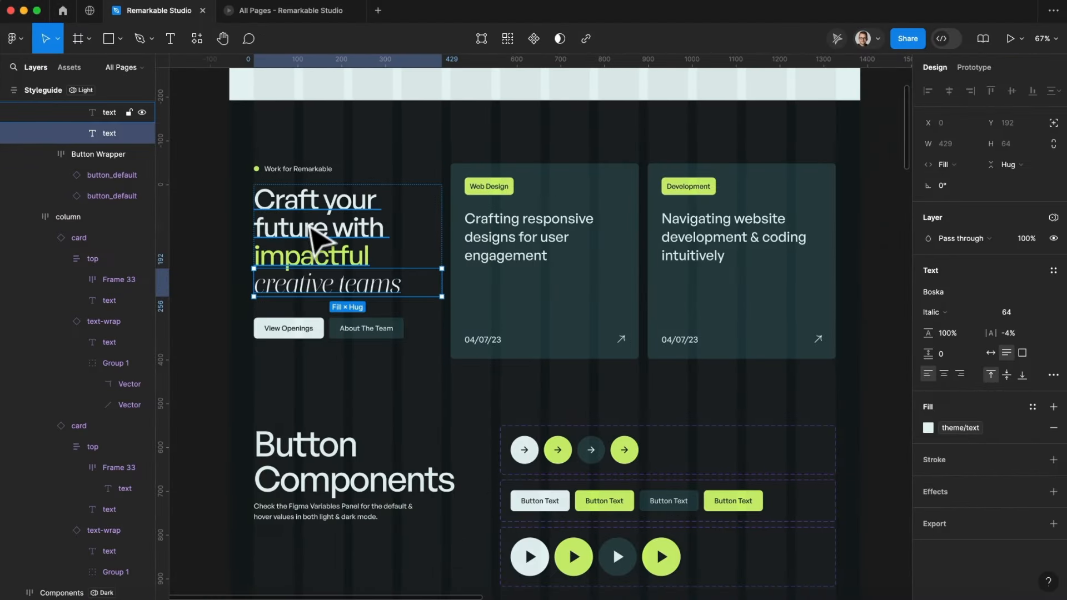
left_click(320, 239)
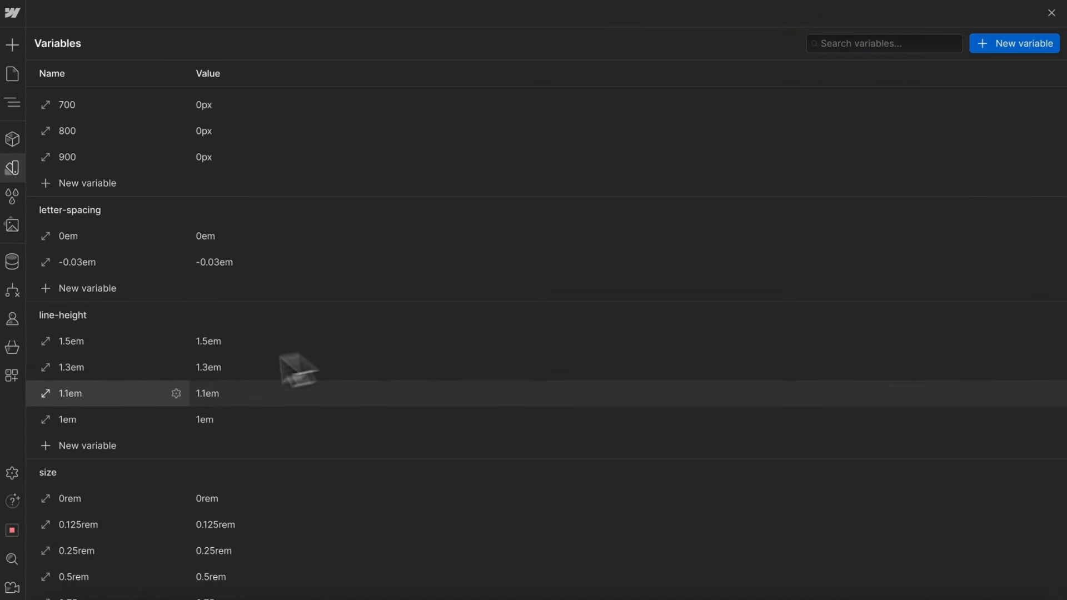
left_click(101, 267)
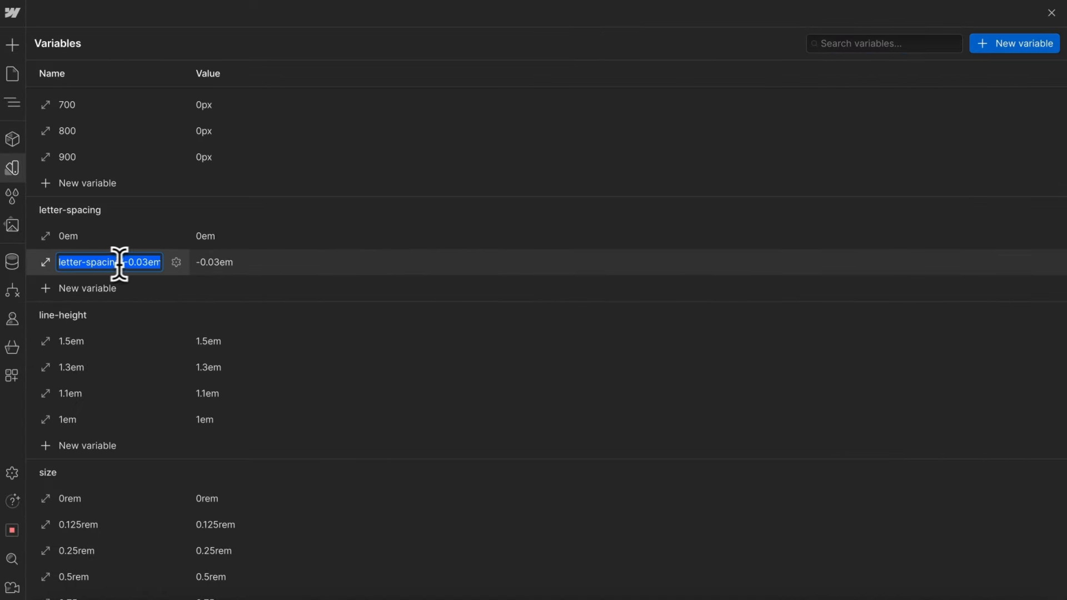
left_click(145, 262)
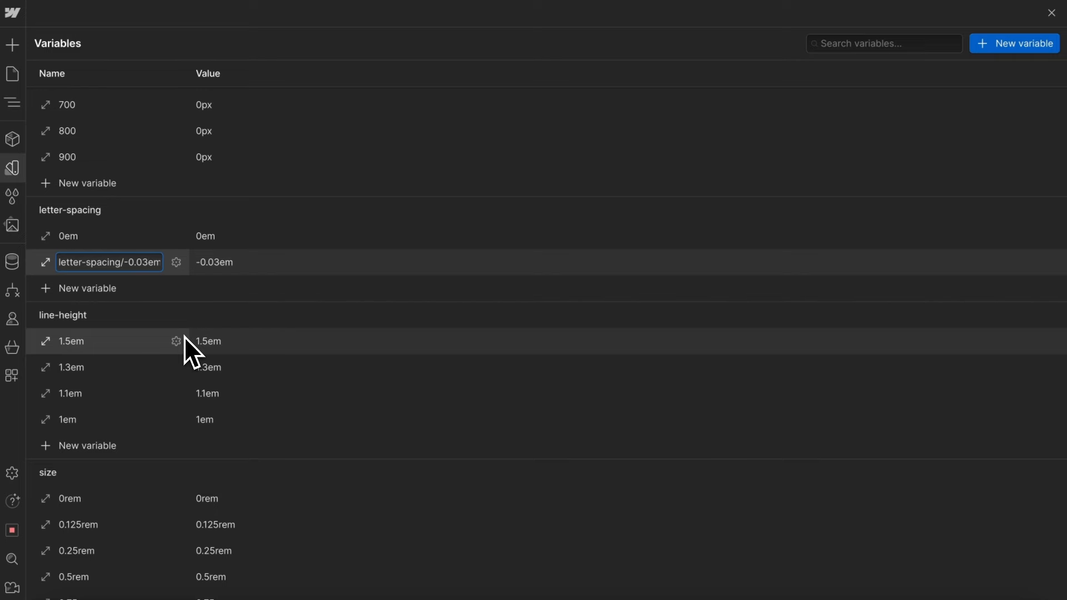
key("BackSpace")
type("4")
key("Return")
- Set the value of the renamed letter-spacing variable to -0.04em
left_click(239, 261)
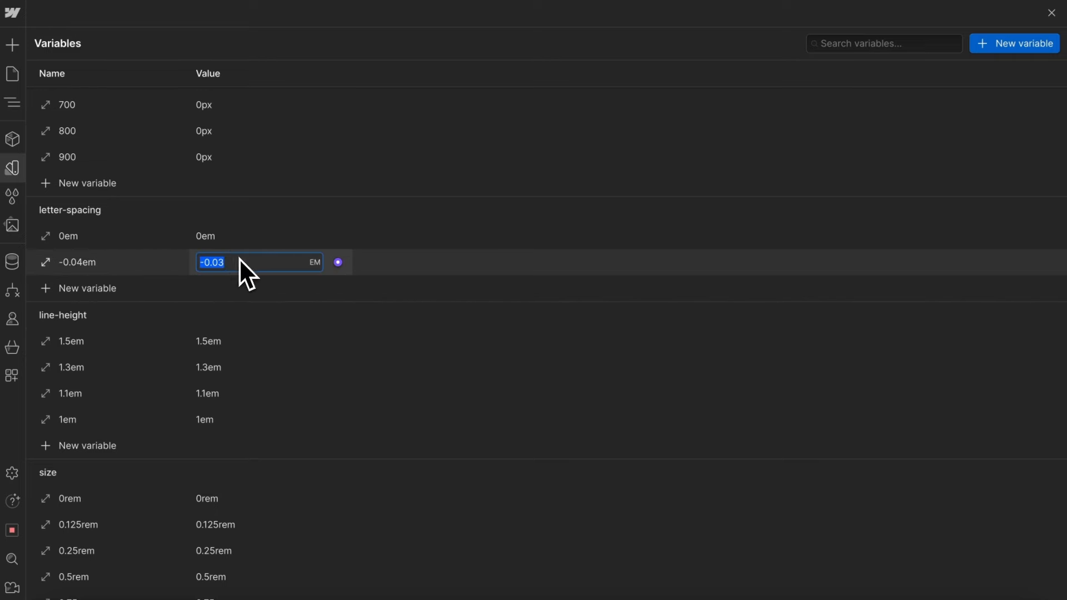
type("4")
key("Return")
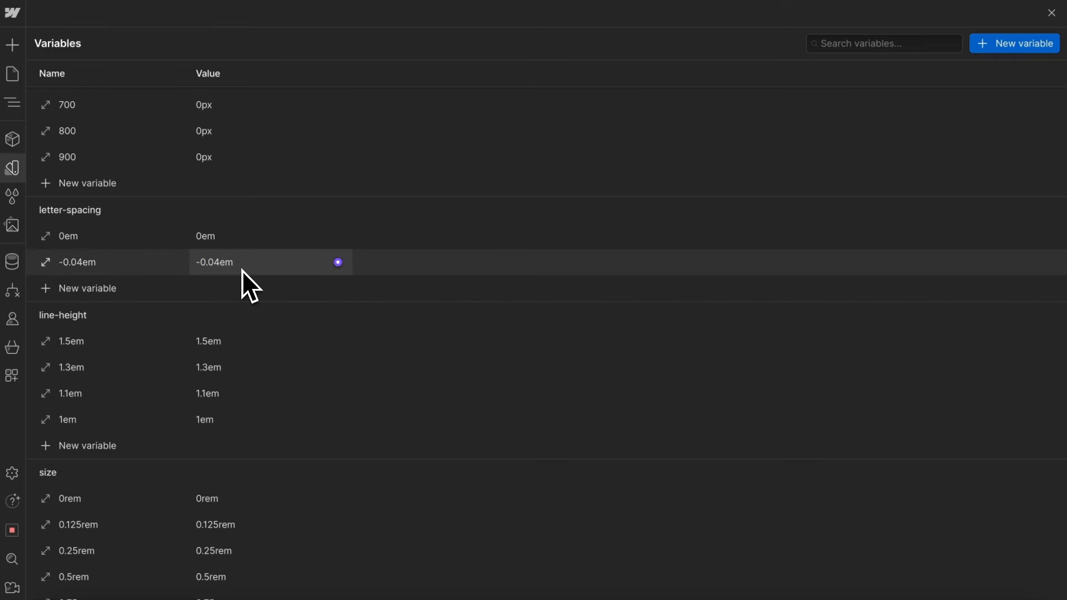
- Copy the dark section's fill colour from the Figma styleguide and set Webflow's dark swatch variable to #131a1b
scroll(245, 283, "up", 5)
scroll(245, 276, "up", 15)
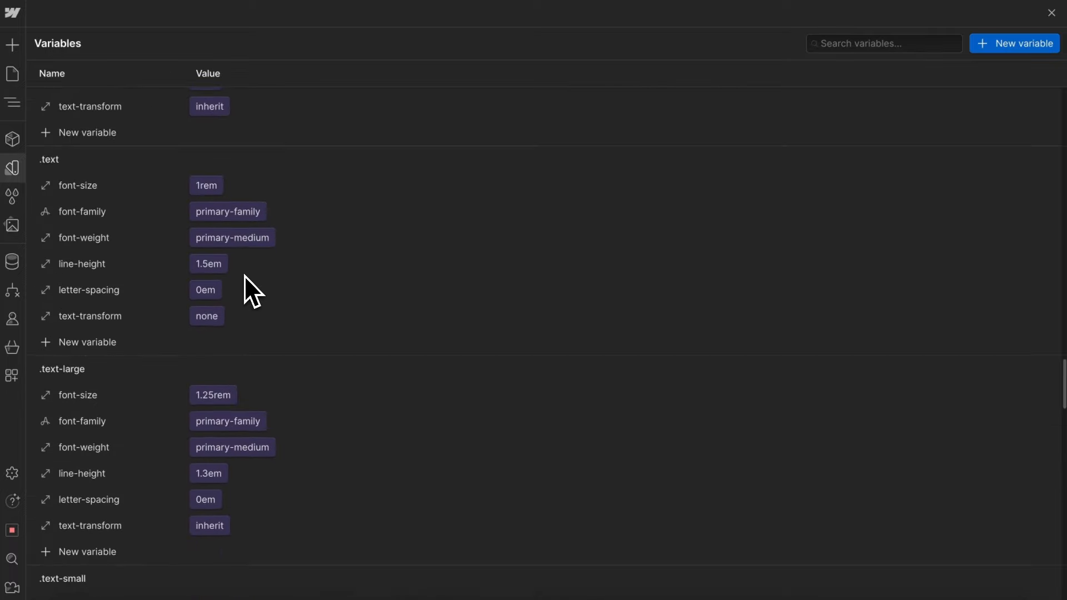
scroll(245, 276, "up", 7)
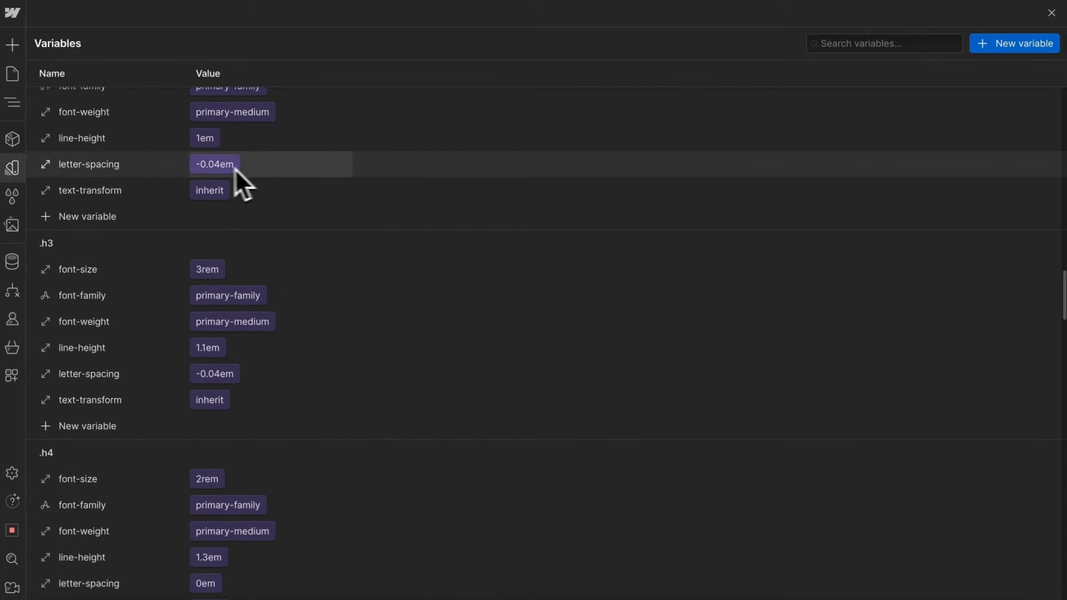
key("Escape")
left_click(454, 351)
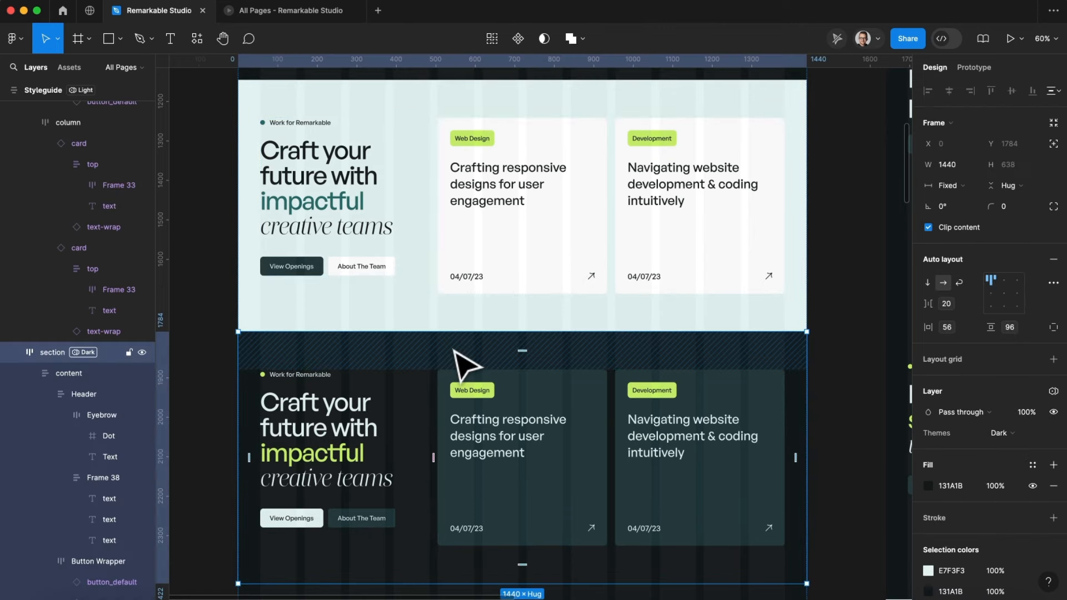
left_click(952, 485)
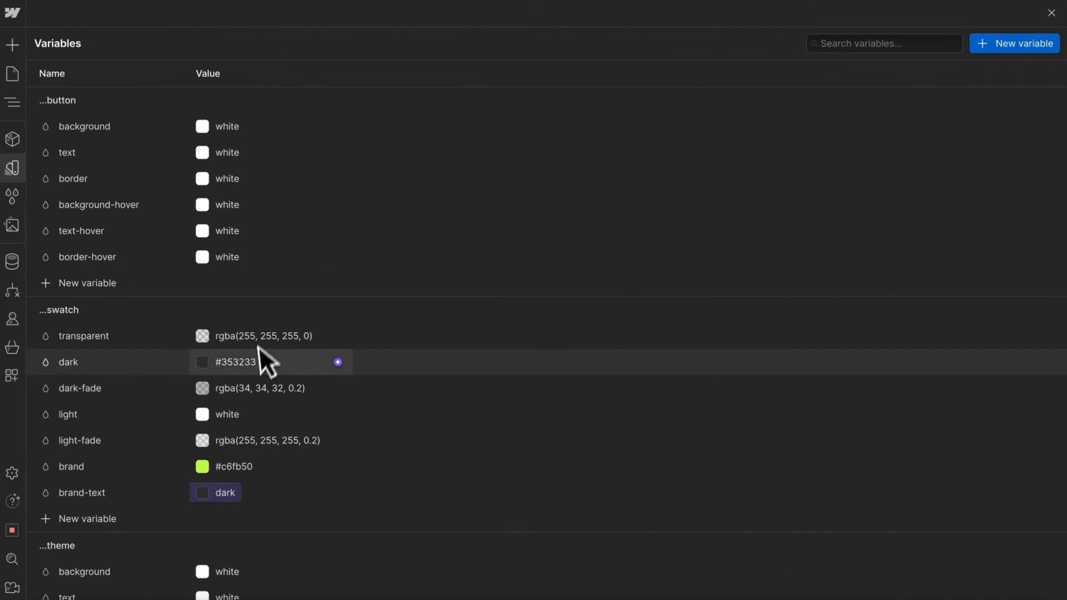
left_click(253, 368)
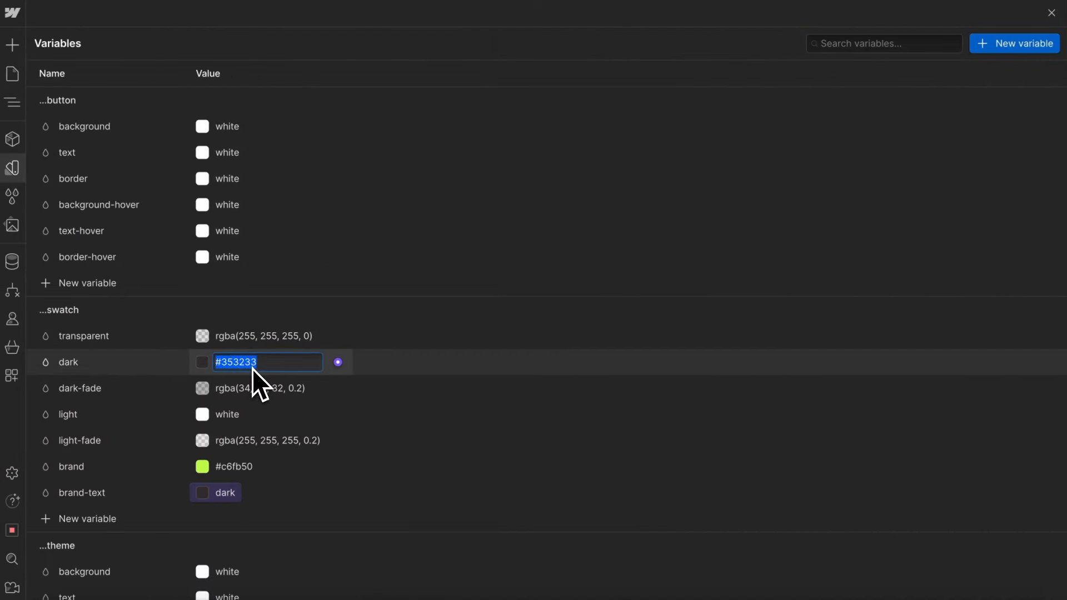
type("#131a1b")
key("Return")
- Rename the dark-fade variable in the swatch group to dark-secondary
double_click(115, 396)
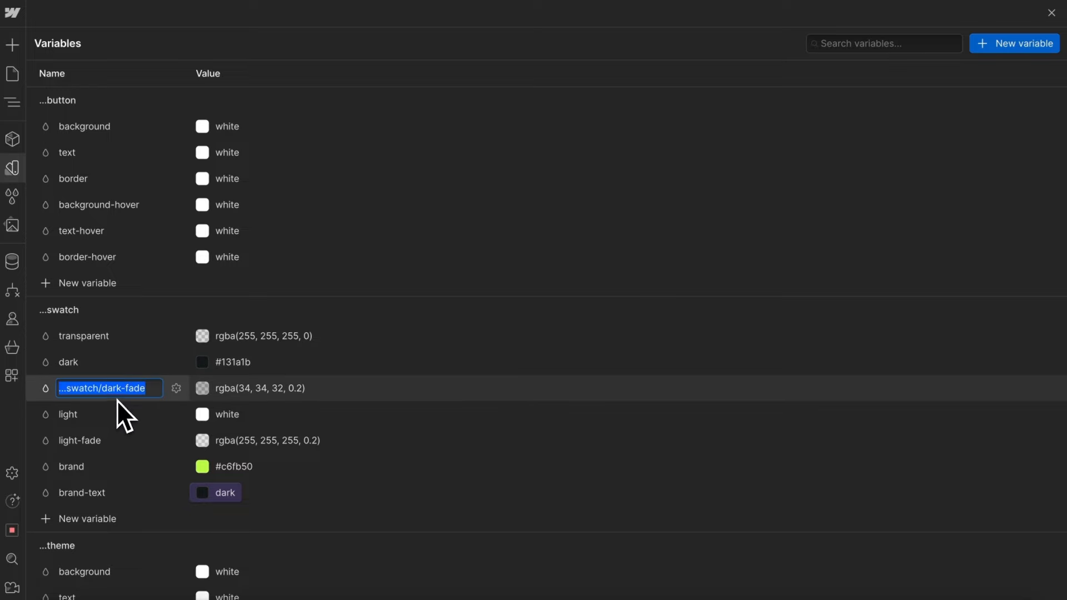
key("Right")
key("BackSpace")
key("BackSpace")
key("BackSpace")
key("BackSpace")
key("BackSpace")
type("-secondary")
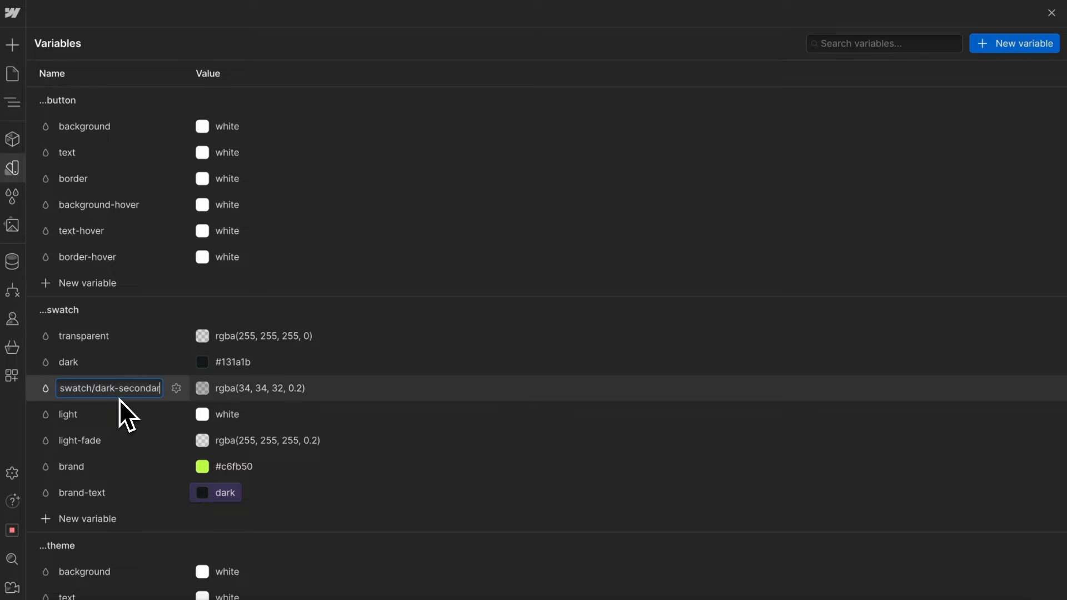
key("Return")
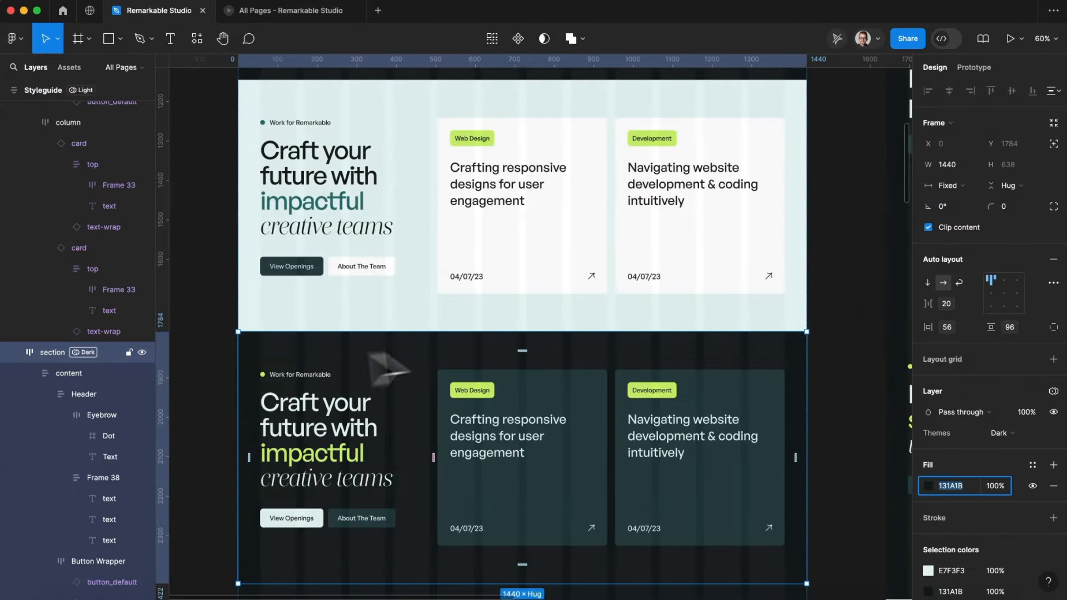
- Take the dark card's fill colour from Figma and set Webflow's dark-secondary swatch to #203b40
left_click(560, 388)
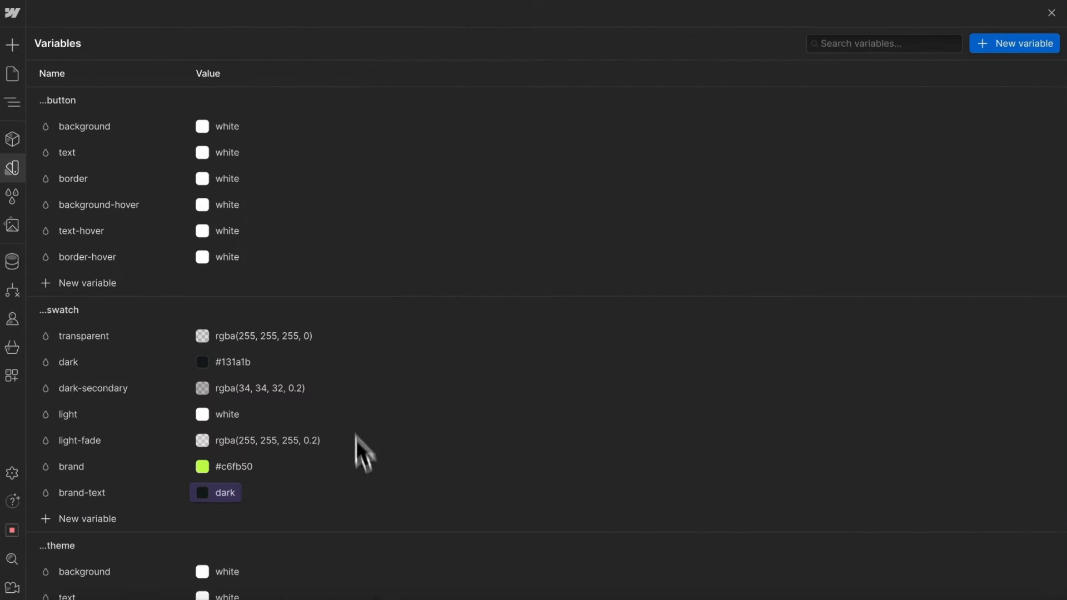
left_click(259, 390)
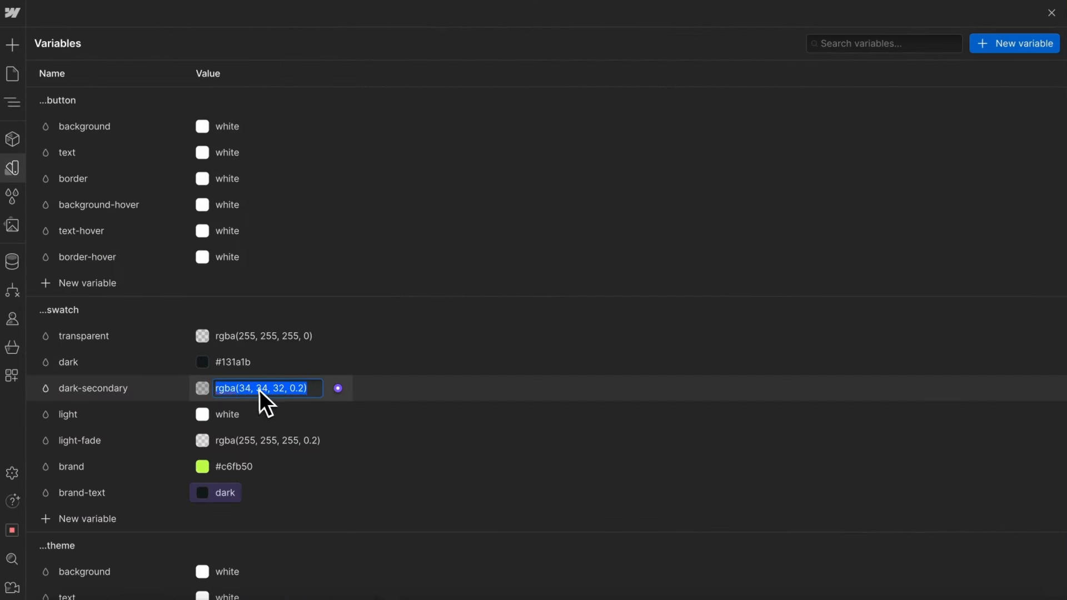
type("#203b40")
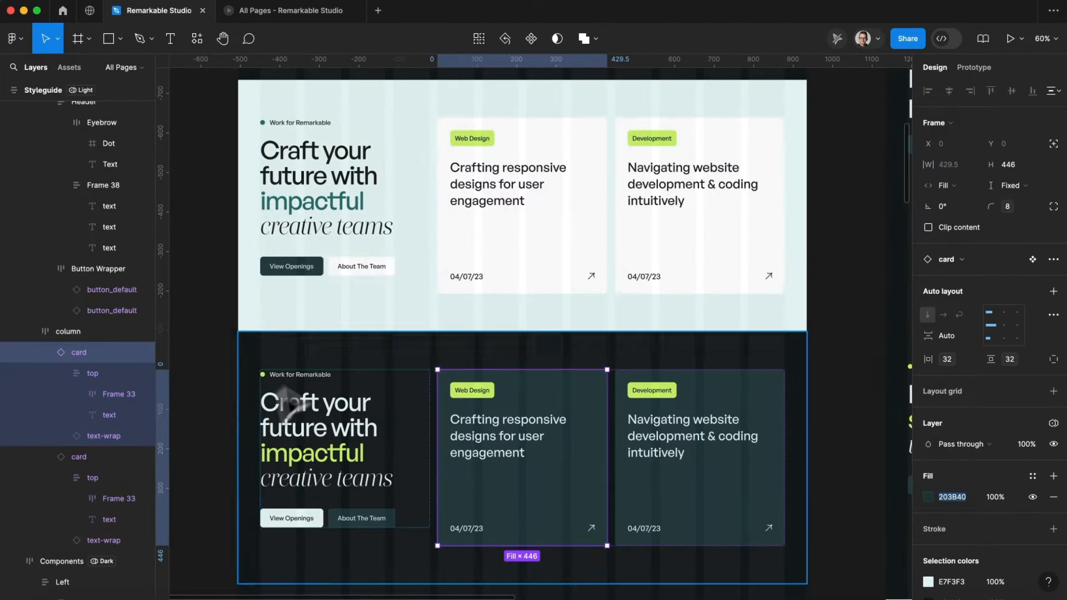
- Set Webflow's light swatch to #e7f3f3 from the Figma light section's fill, and rename the light-fade swatch to light-secondary
left_click(333, 318)
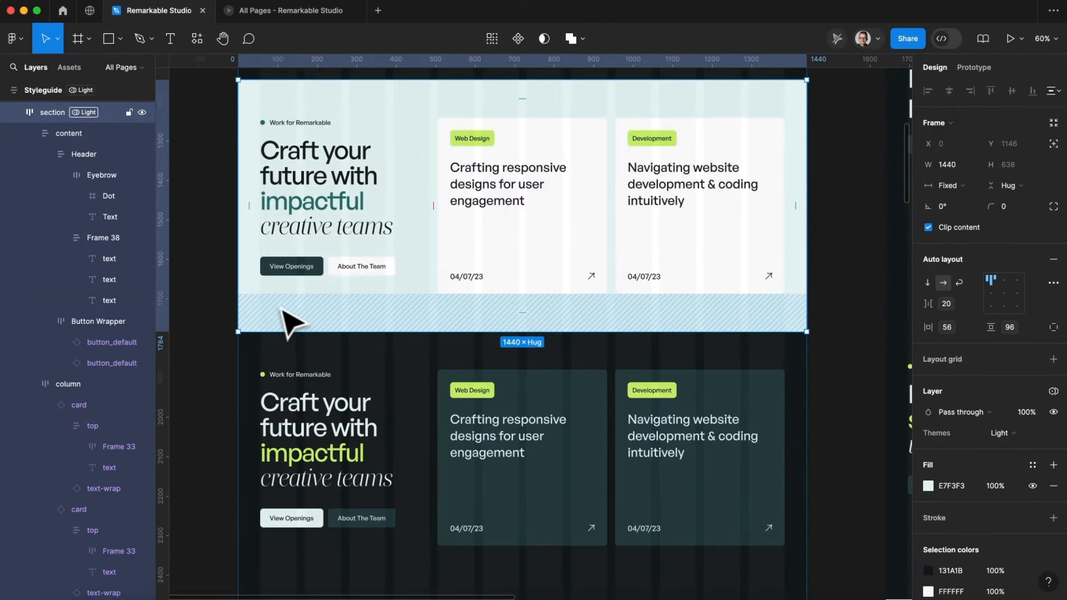
left_click(953, 487)
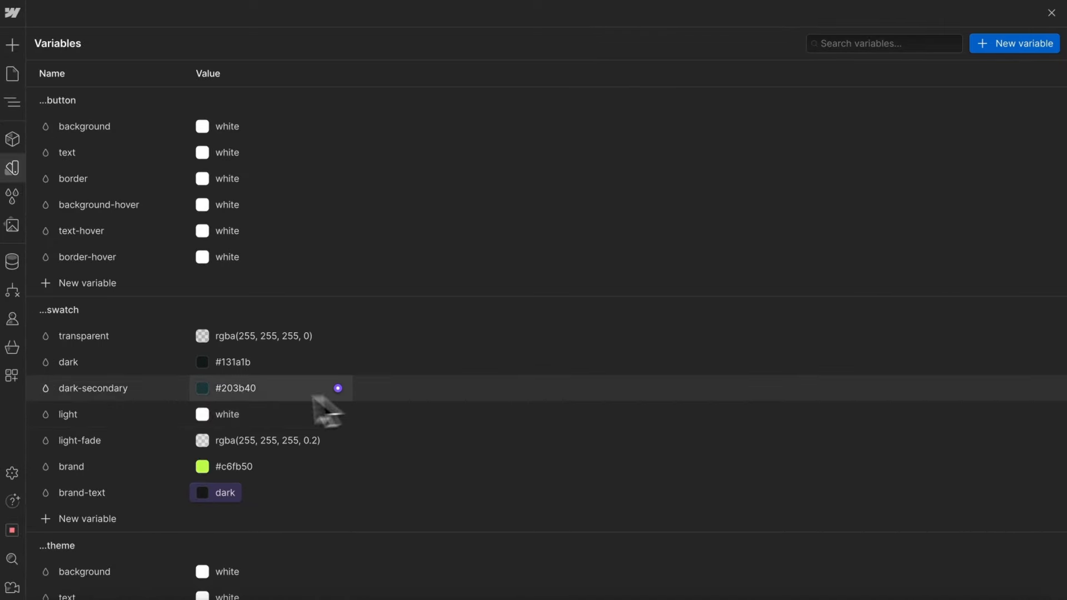
left_click(144, 443)
key("BackSpace")
key("BackSpace")
key("BackSpace")
key("BackSpace")
type("secondary")
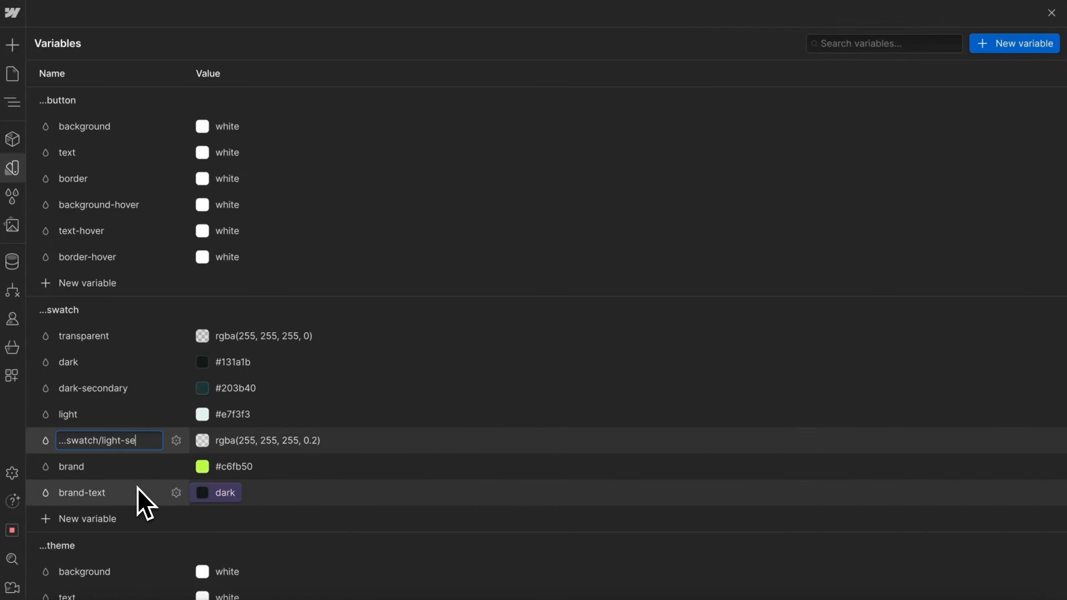
key("Return")
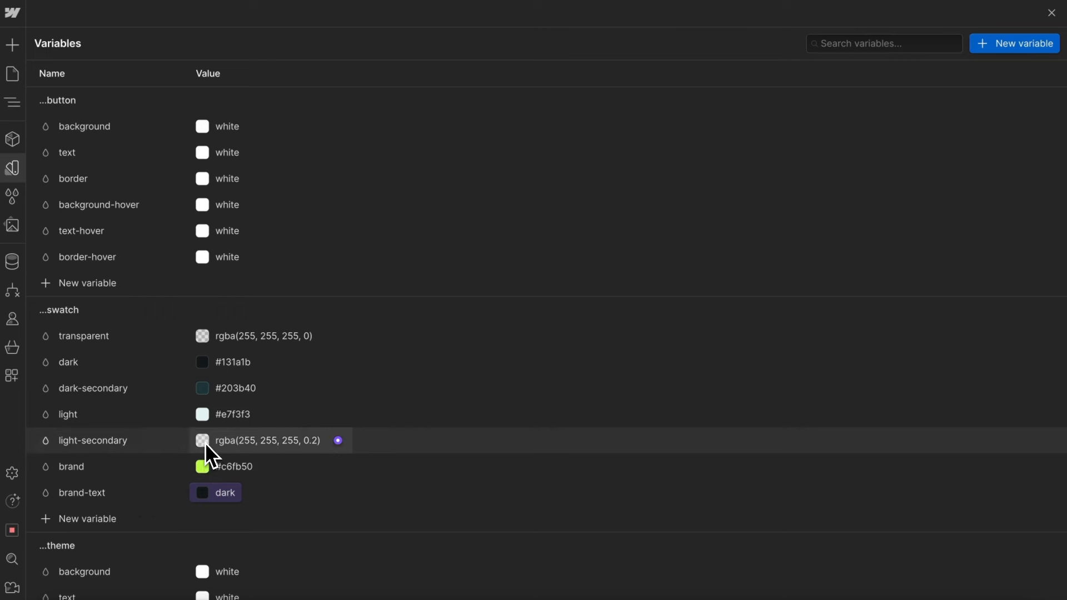
- Set the light-secondary swatch to solid white with 100 percent alpha
left_click(202, 440)
left_click(177, 271)
left_click_drag(166, 263, 52, 167)
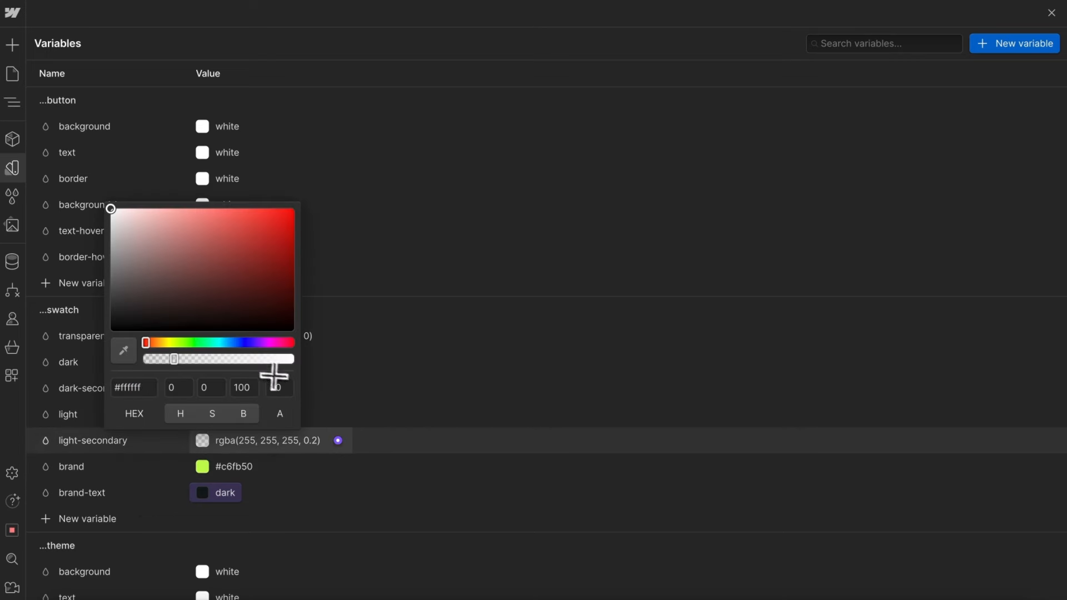
left_click_drag(255, 359, 356, 359)
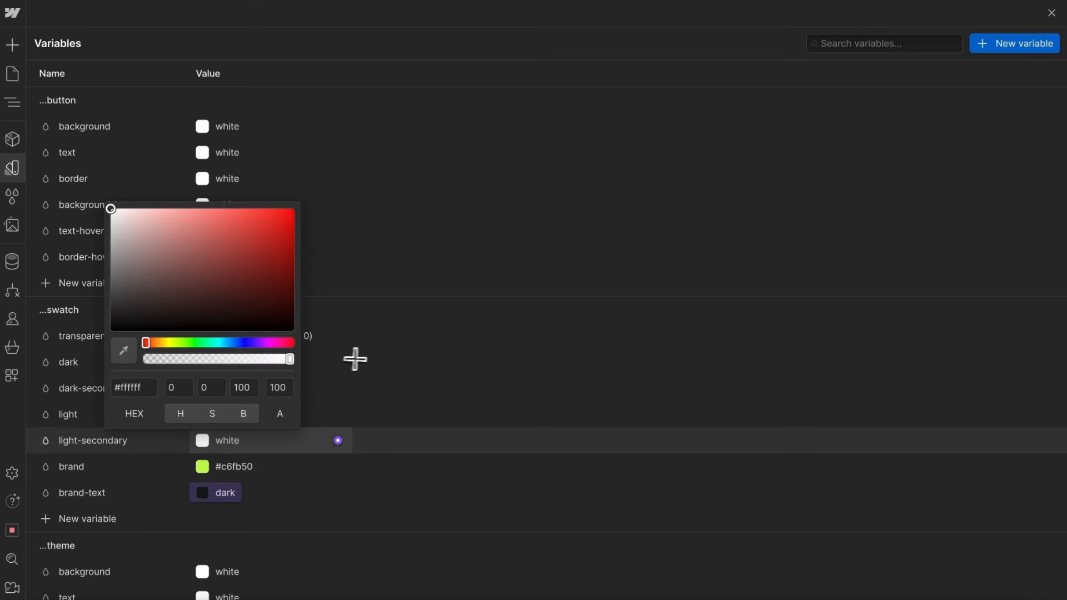
left_click(495, 459)
- Copy the lime accent colour from the Figma styleguide, set Webflow's brand swatch to #cbf36e and open its colour picker
scroll(260, 447, "down", 2)
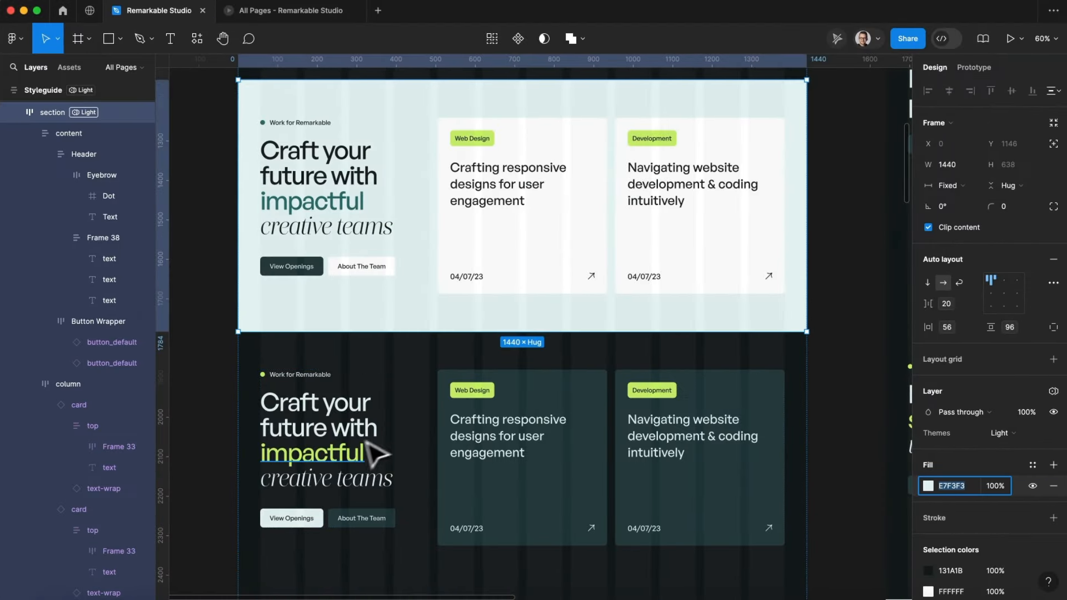
left_click(718, 451, "super")
left_click(945, 428)
key("super+c")
scroll(578, 443, "up", 5)
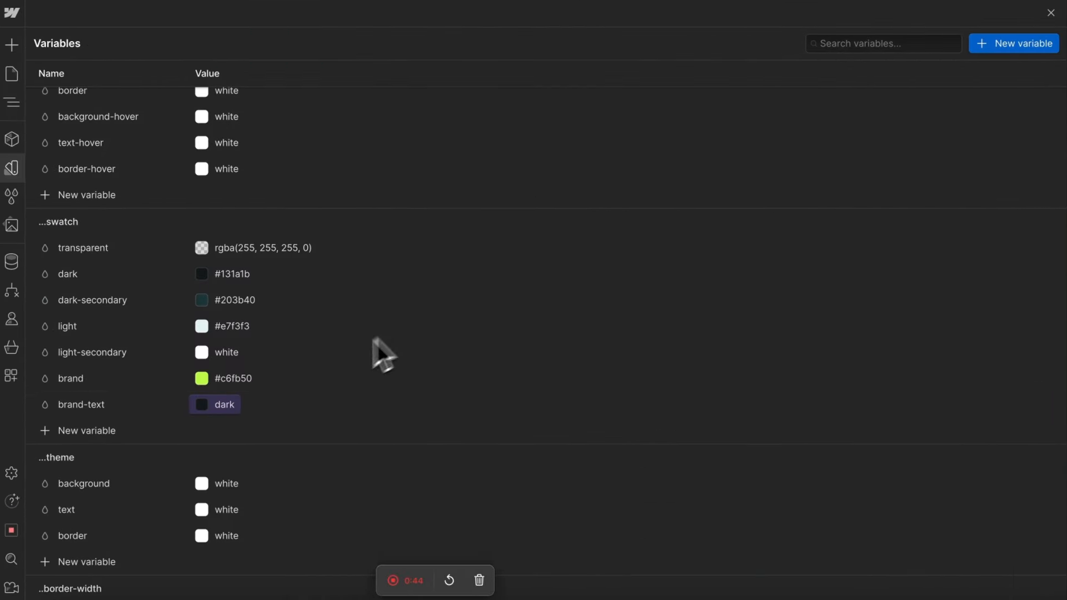
left_click(250, 377)
key("super+v")
key("Return")
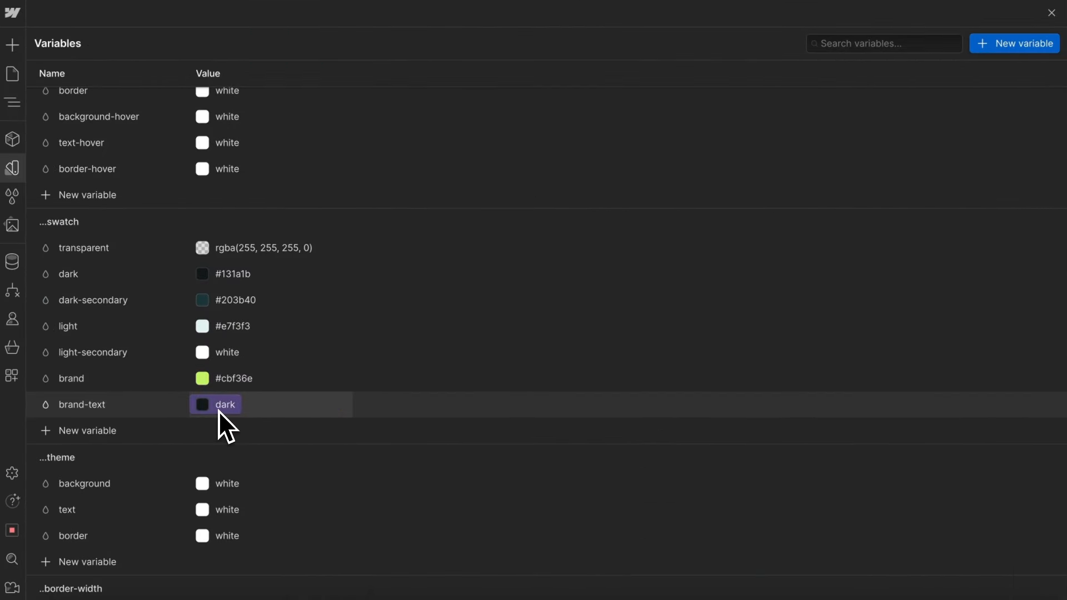
left_click(203, 380)
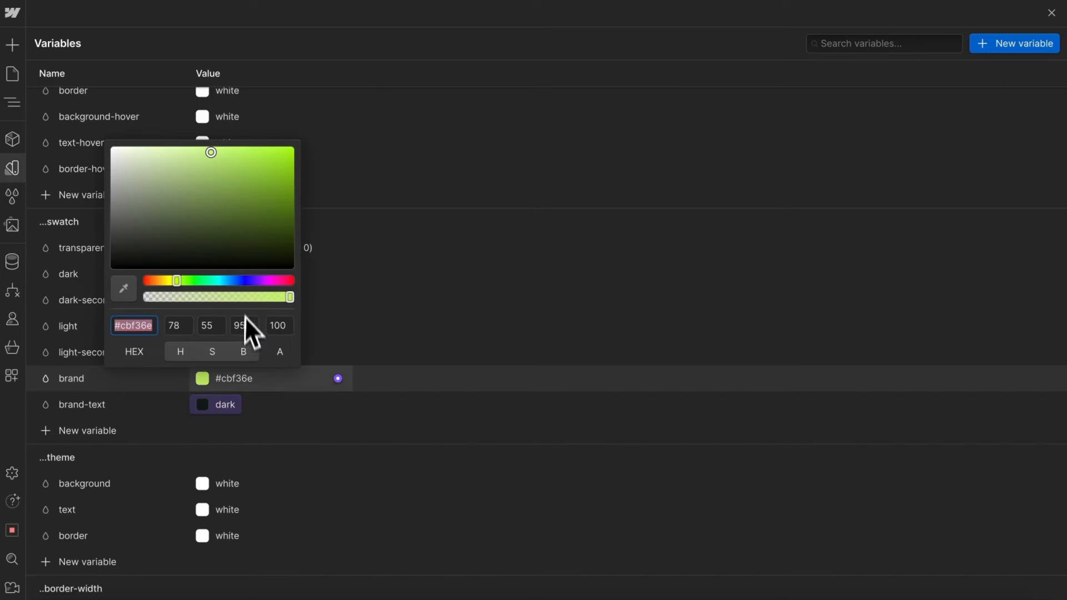
- Try a dark blue, #230d9b, as the brand swatch colour
left_click(247, 281)
left_click(278, 195)
left_click(401, 278)
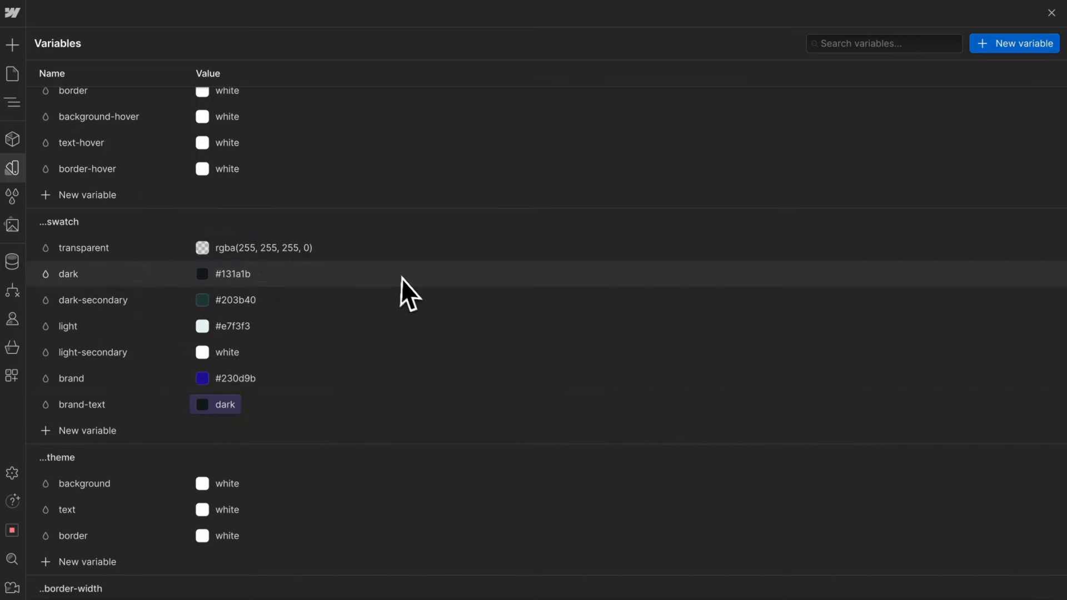
- Try linking the brand-text swatch to light-secondary, and undo the trial brand and brand-text changes
left_click(206, 407)
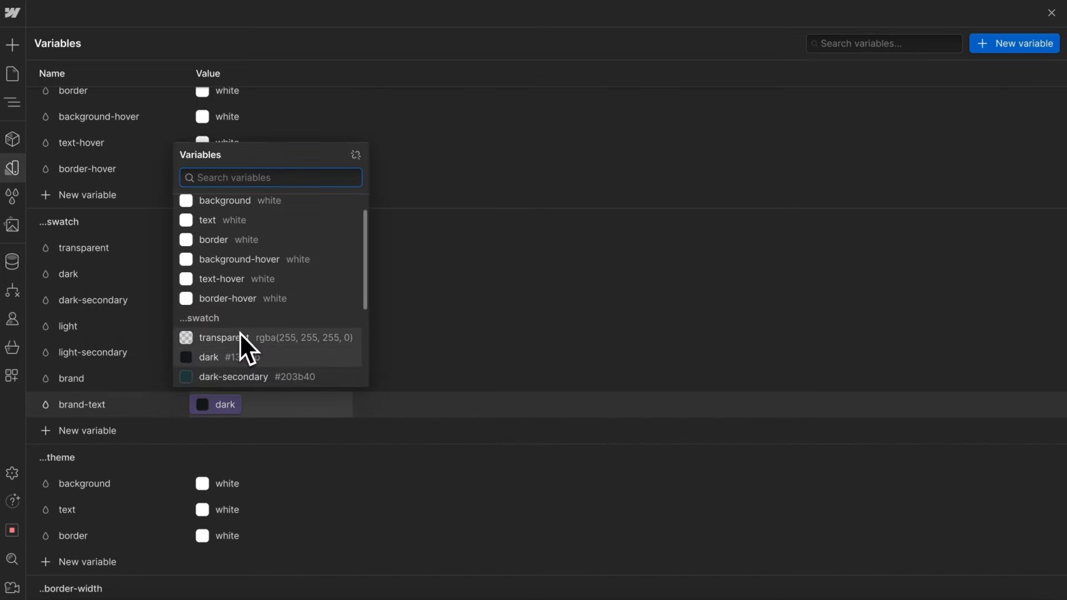
scroll(278, 356, "down", 2)
scroll(298, 372, "down", 2)
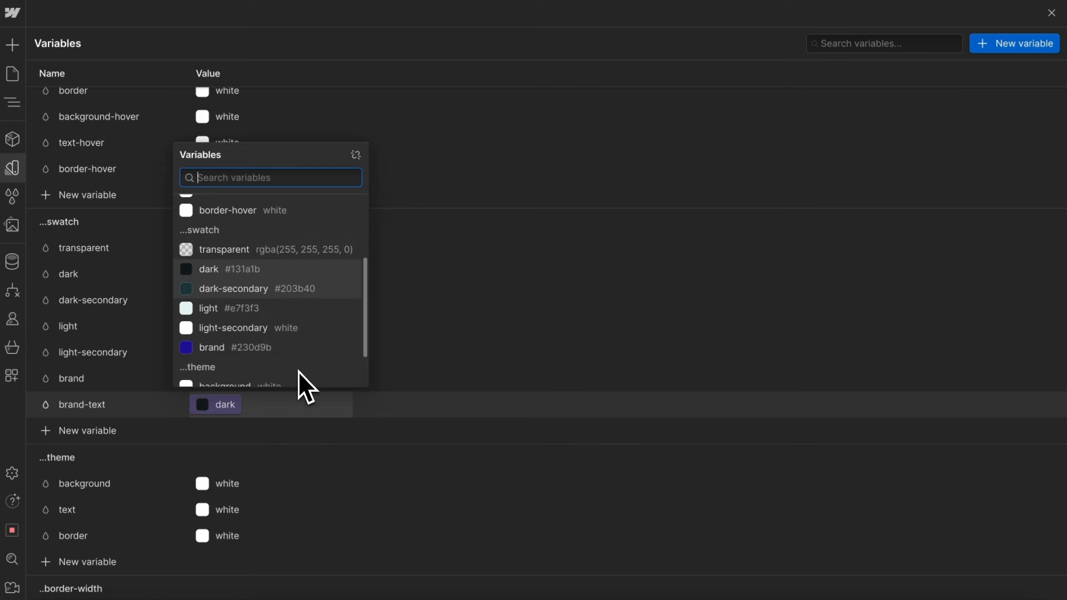
left_click(242, 333)
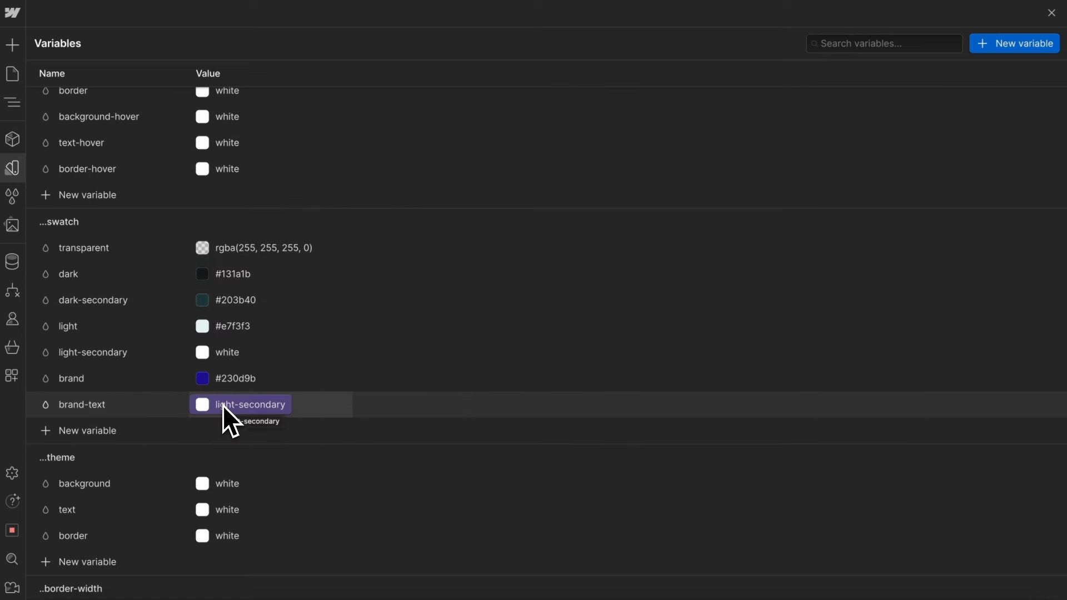
key("ctrl+z")
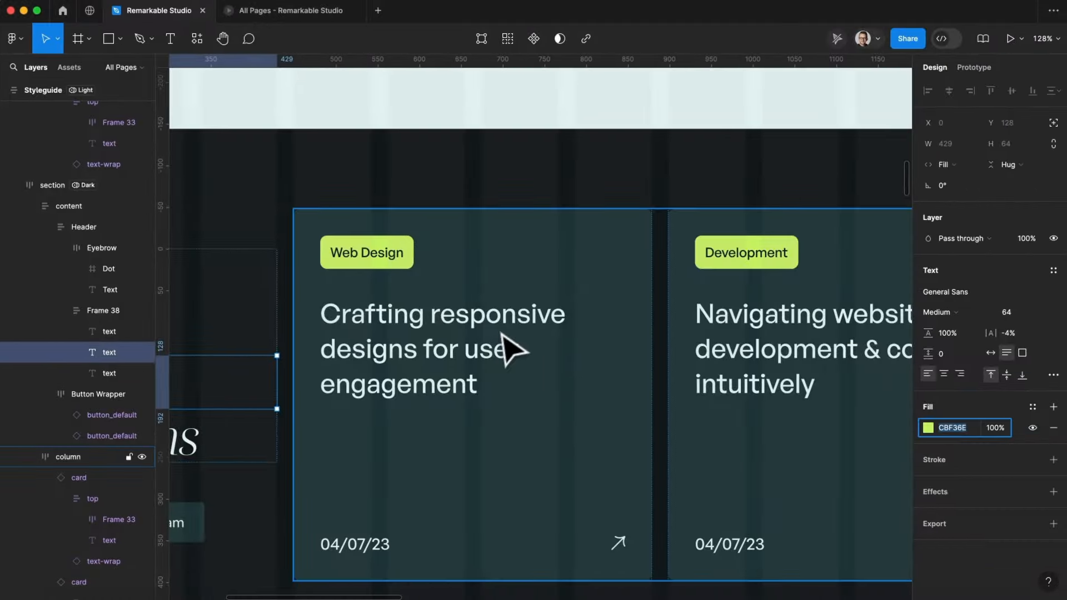
- Switch to Figma and copy the fill colour 276E6E of the word "impactful" in the styleguide's light section
scroll(507, 345, "down", 5)
scroll(483, 328, "up", 3)
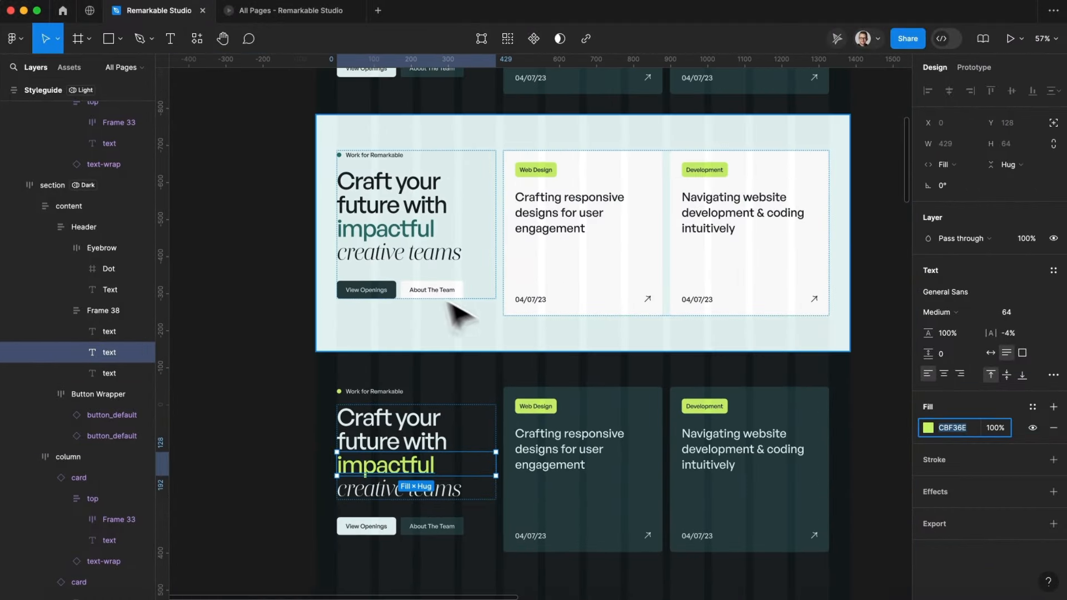
scroll(458, 314, "up", 5)
left_click(384, 212)
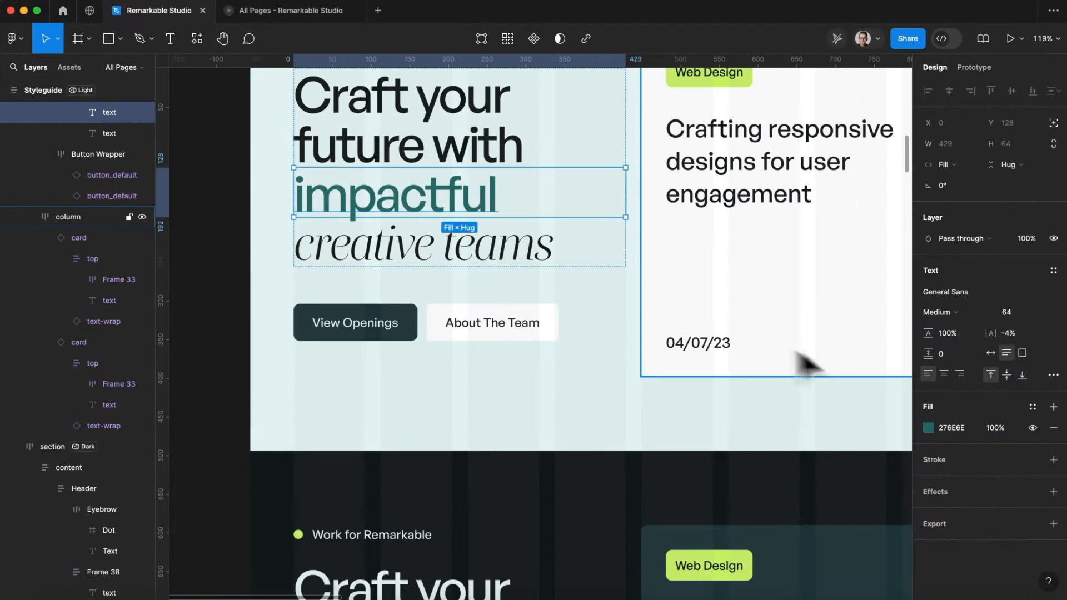
left_click(945, 428)
key("super+c")
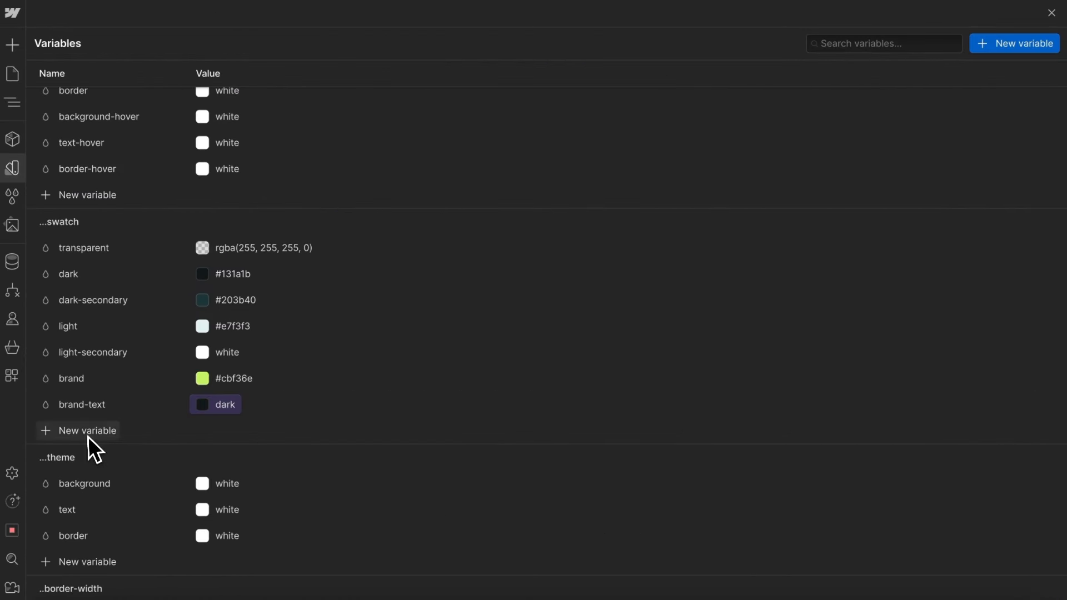
- Switch to Webflow and add a colour variable named brand-secondary to the swatch group
left_click(88, 432)
left_click(93, 472)
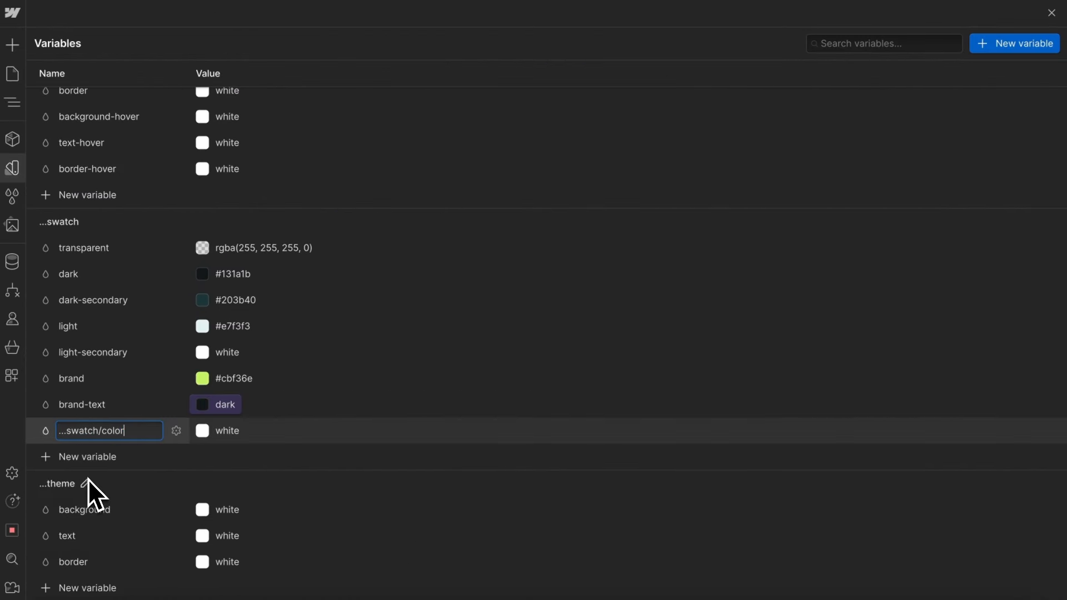
key("BackSpace")
key("BackSpace")
key("BackSpace")
key("BackSpace")
key("BackSpace")
type("brand-se")
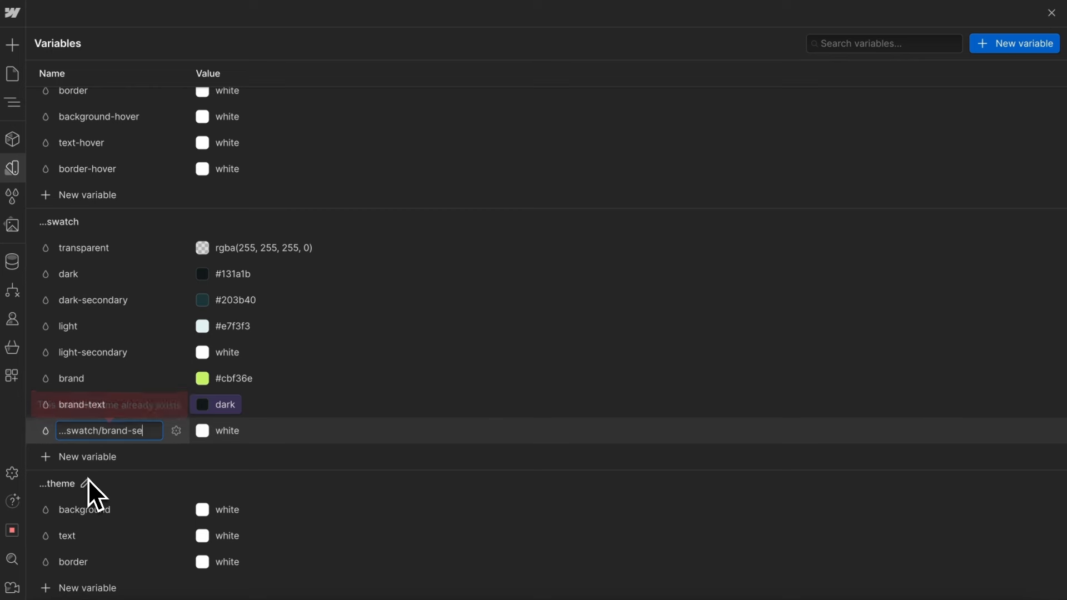
type("condary")
key("Return")
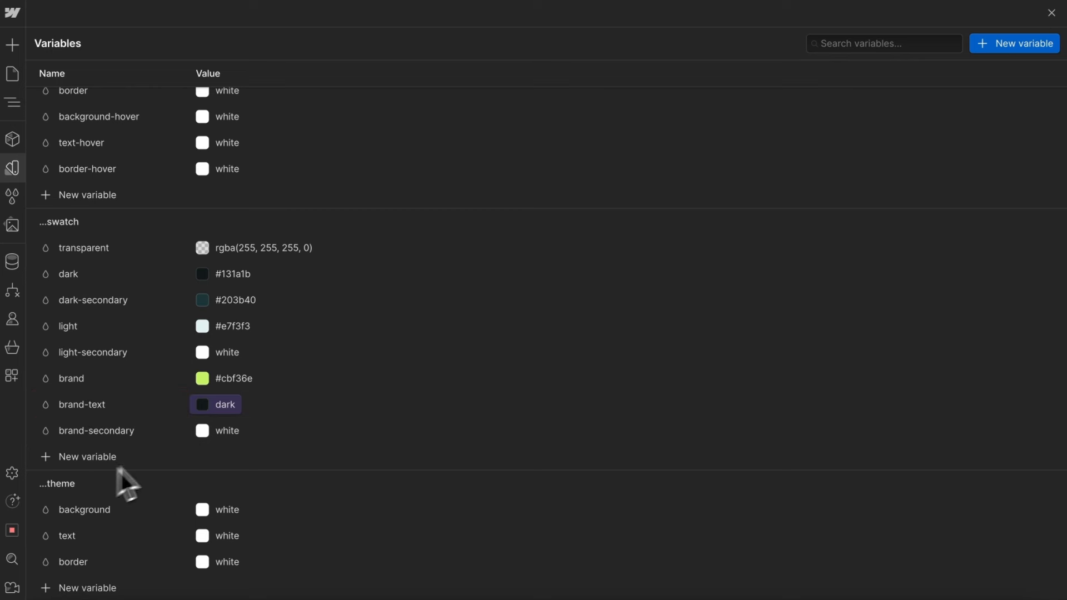
- Set the brand-secondary swatch to the copied teal, #276e6e
left_click(232, 433)
key("super+v")
key("Return")
scroll(250, 431, "down", 2)
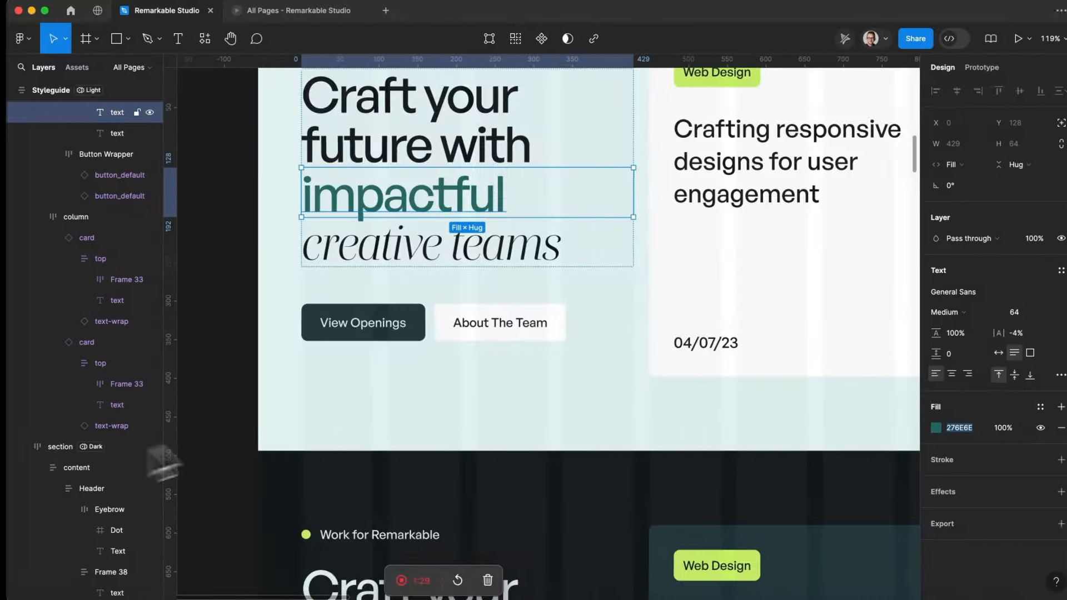
- Switch to Figma and toggle the theme of the section below the Style Guide header to Light and back to Dark
scroll(405, 266, "down", 5)
scroll(411, 222, "up", 3)
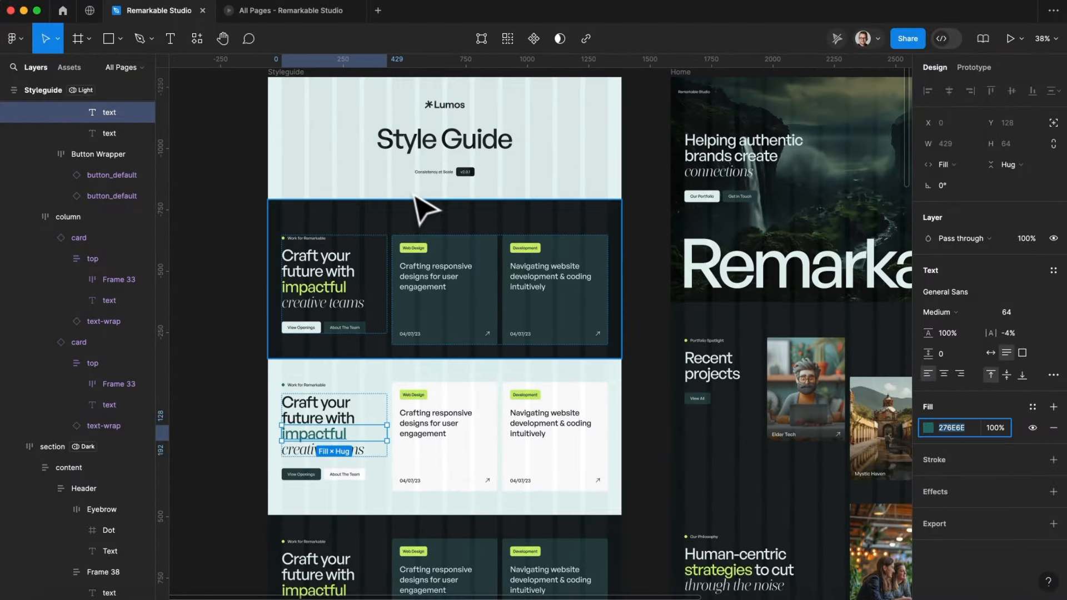
left_click(439, 214)
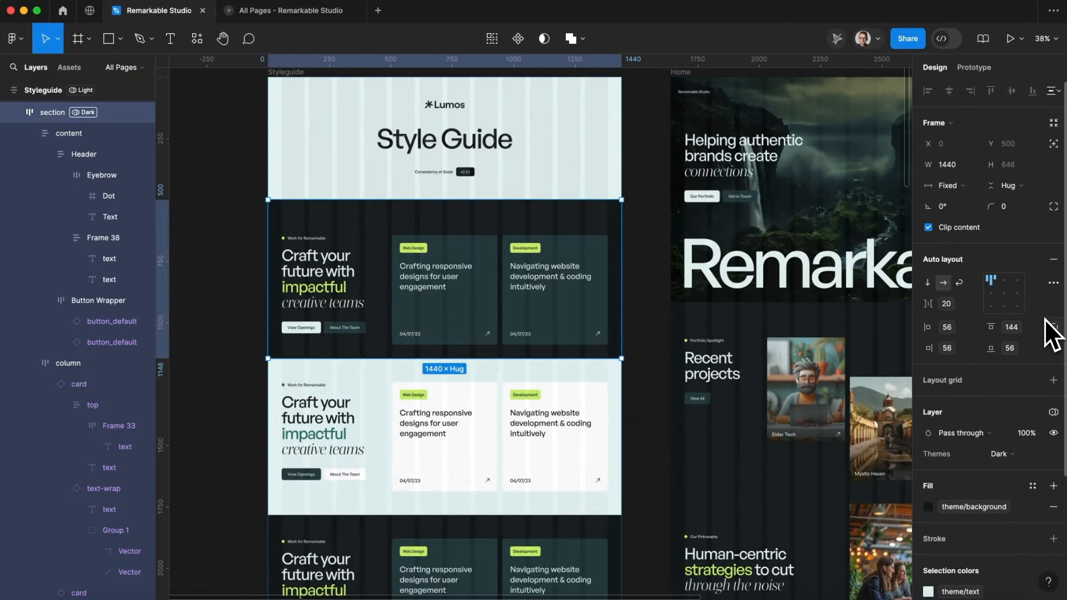
left_click(1000, 452)
left_click(991, 440)
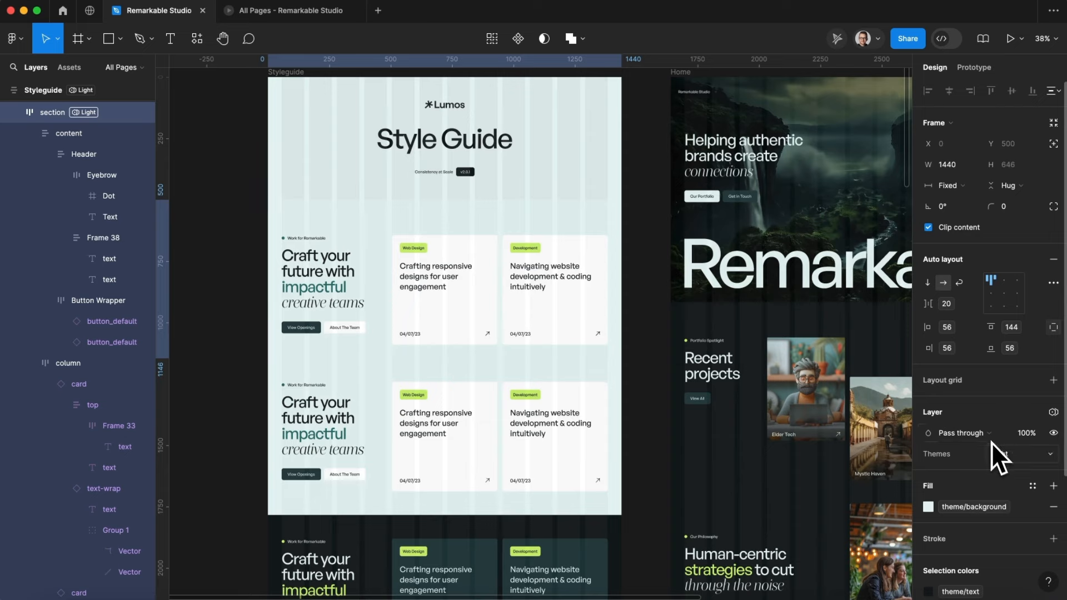
left_click(992, 453)
left_click(995, 467)
scroll(484, 245, "up", 5)
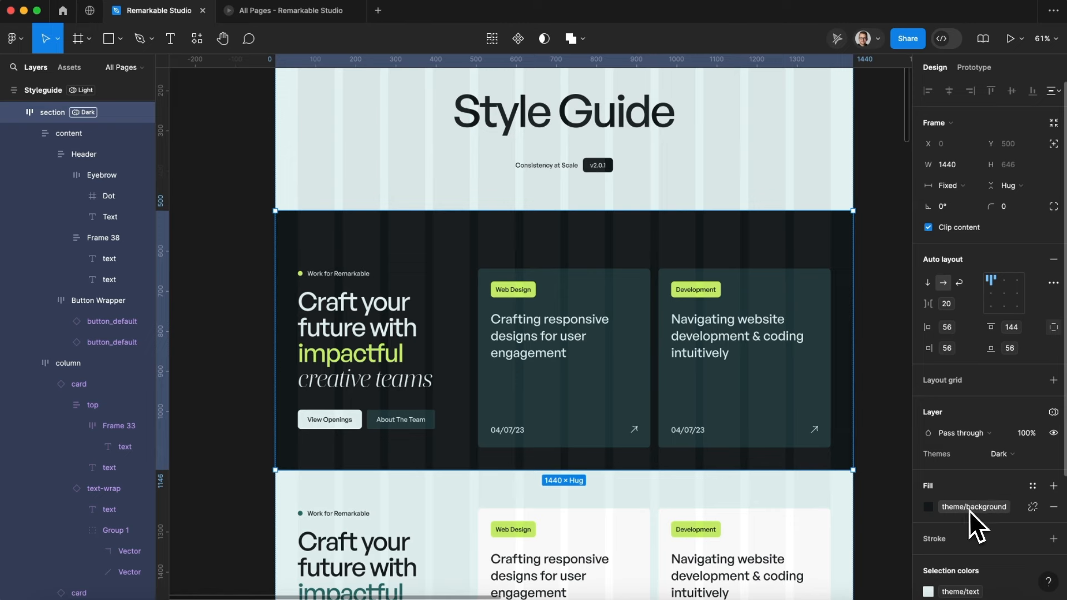
- Compare the accent colour of the word "impactful" by setting the section's theme to Light and back to Dark
left_click(998, 462)
left_click(983, 440)
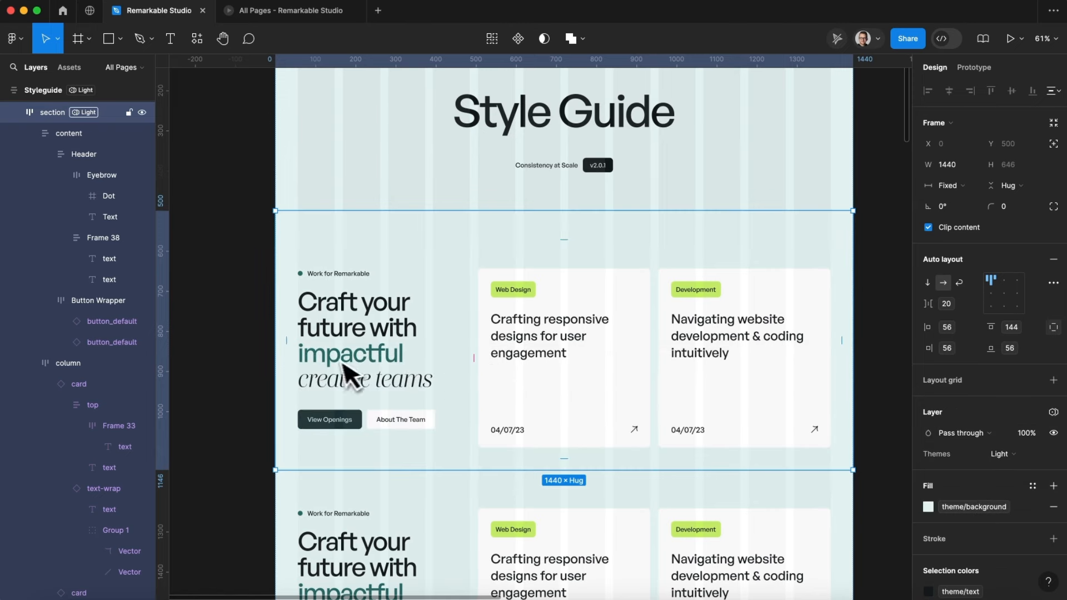
scroll(332, 361, "up", 3)
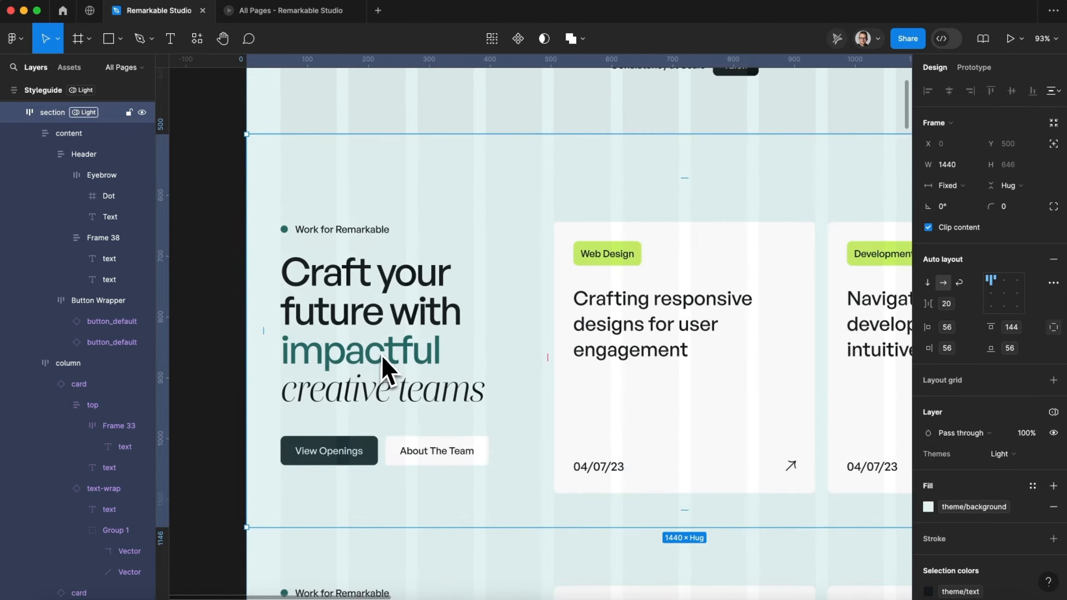
left_click(999, 454)
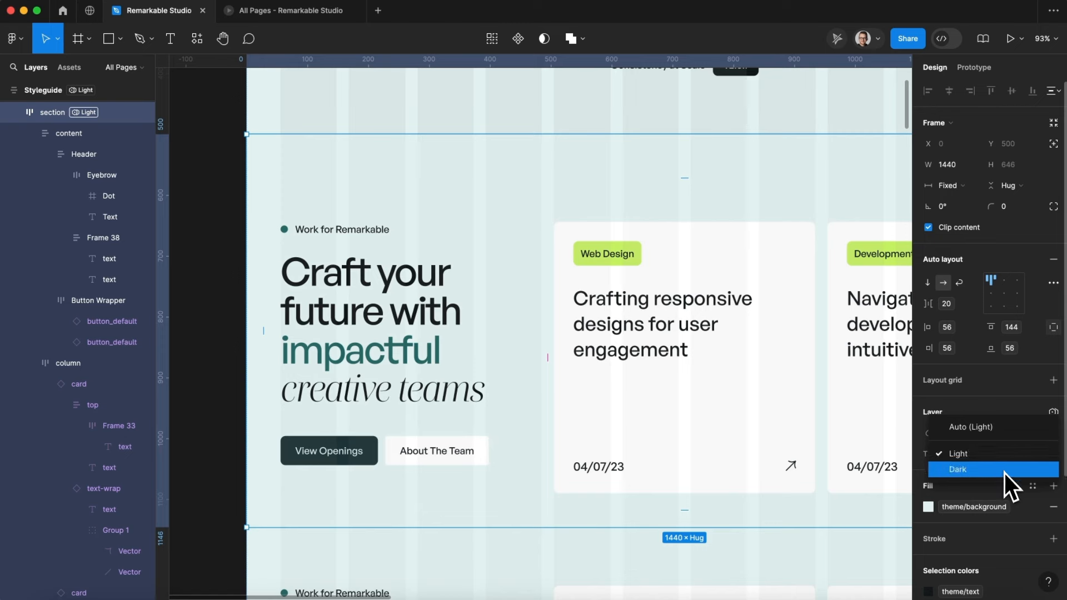
left_click(1003, 472)
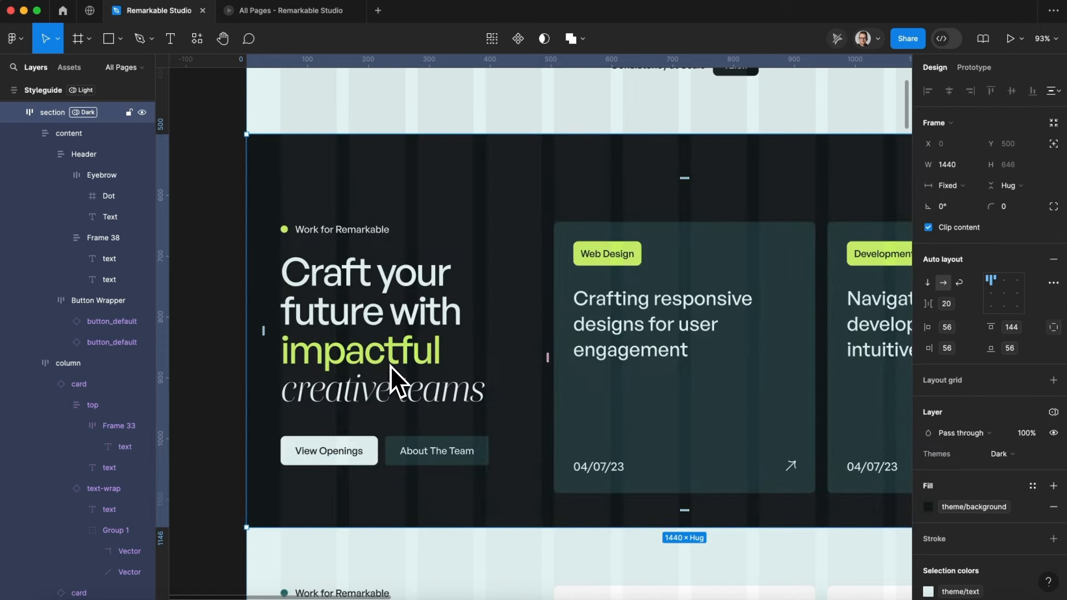
- Compare the card backgrounds and tags in both themes by setting the section to Light and returning it to Dark
scroll(390, 366, "right", 4)
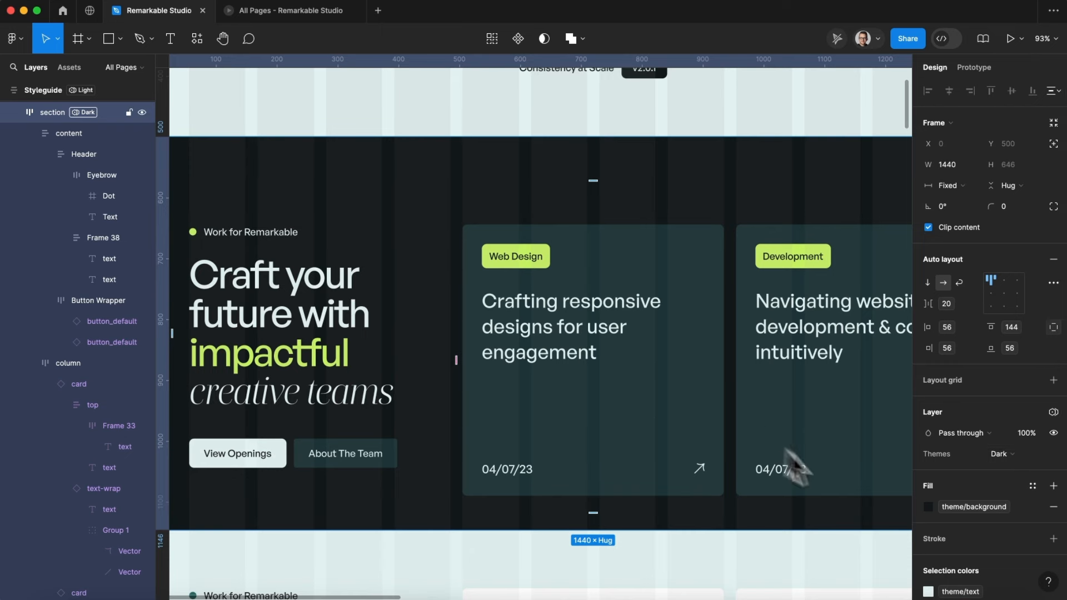
left_click(1026, 459)
left_click(1001, 437)
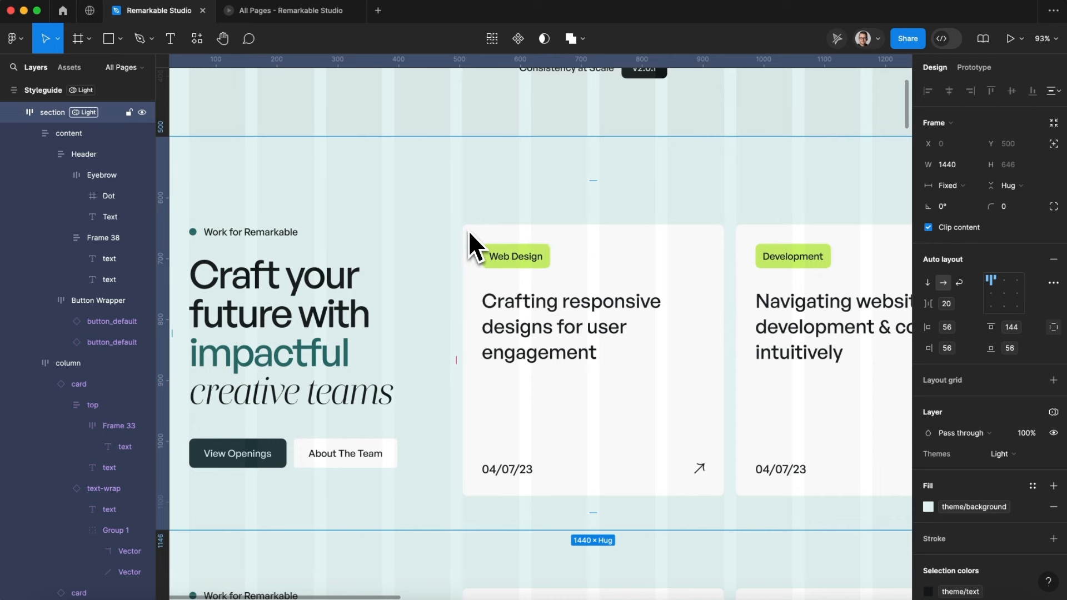
left_click(1012, 454)
left_click(996, 467)
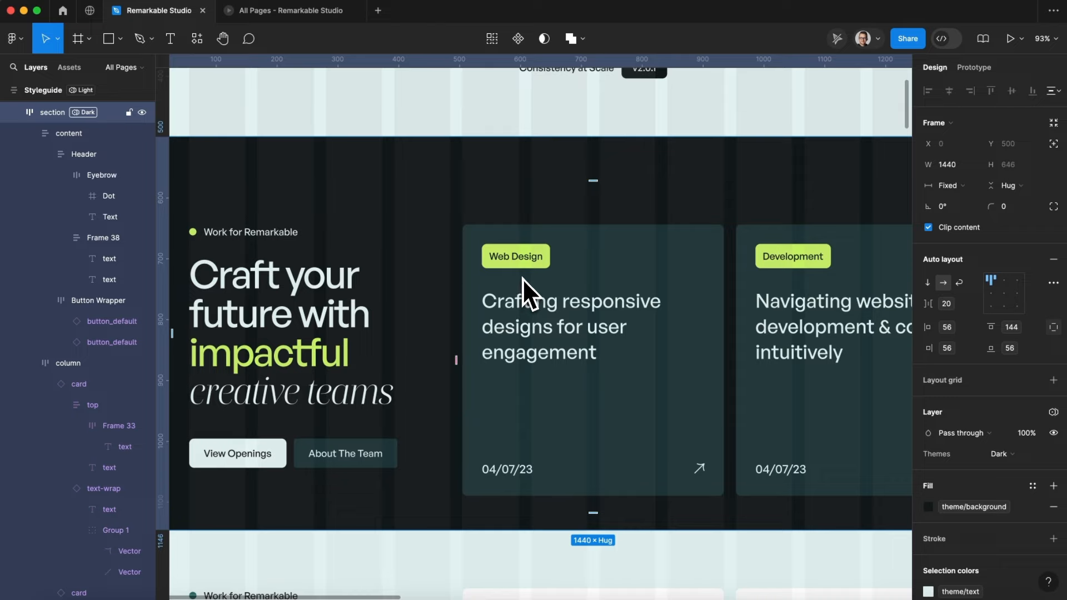
- Switch to Webflow and add a colour variable named background-secondary to the theme group
scroll(161, 417, "down", 2)
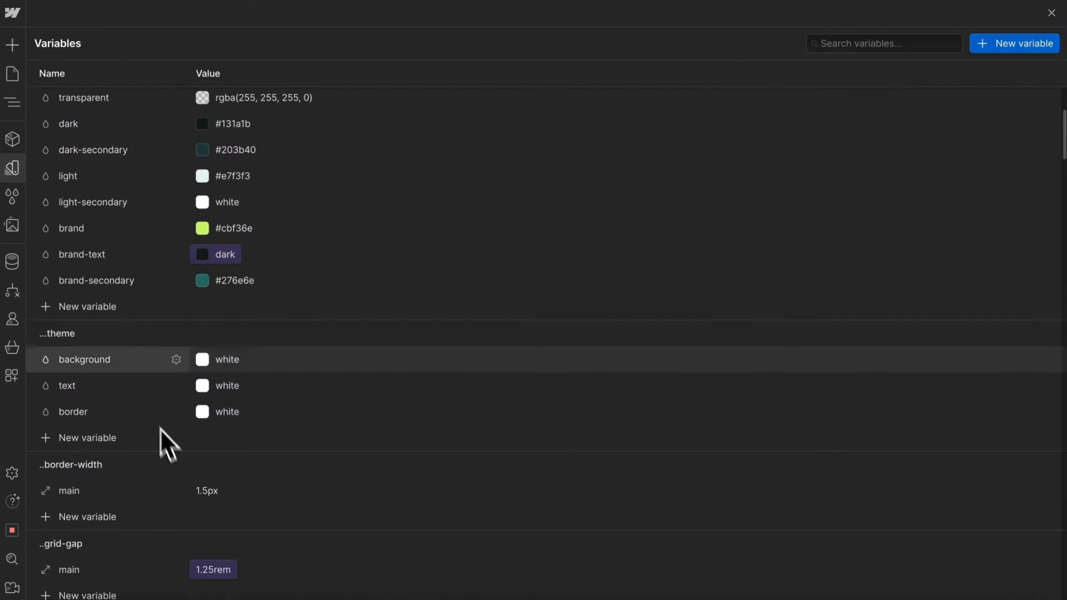
left_click(103, 439)
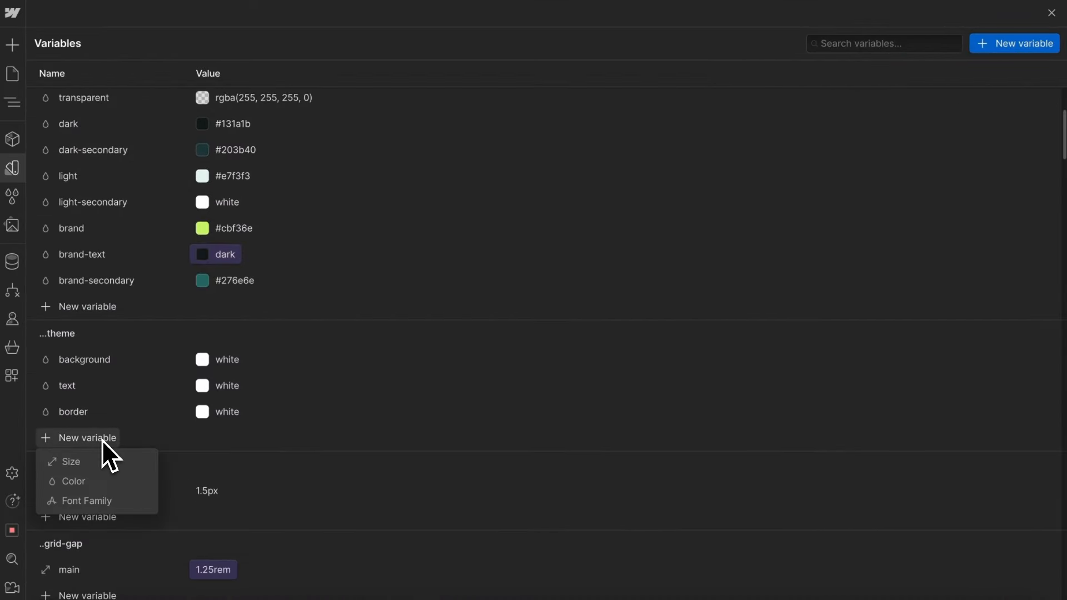
left_click(116, 478)
key("Right")
key("BackSpace")
key("BackSpace")
key("BackSpace")
key("BackSpace")
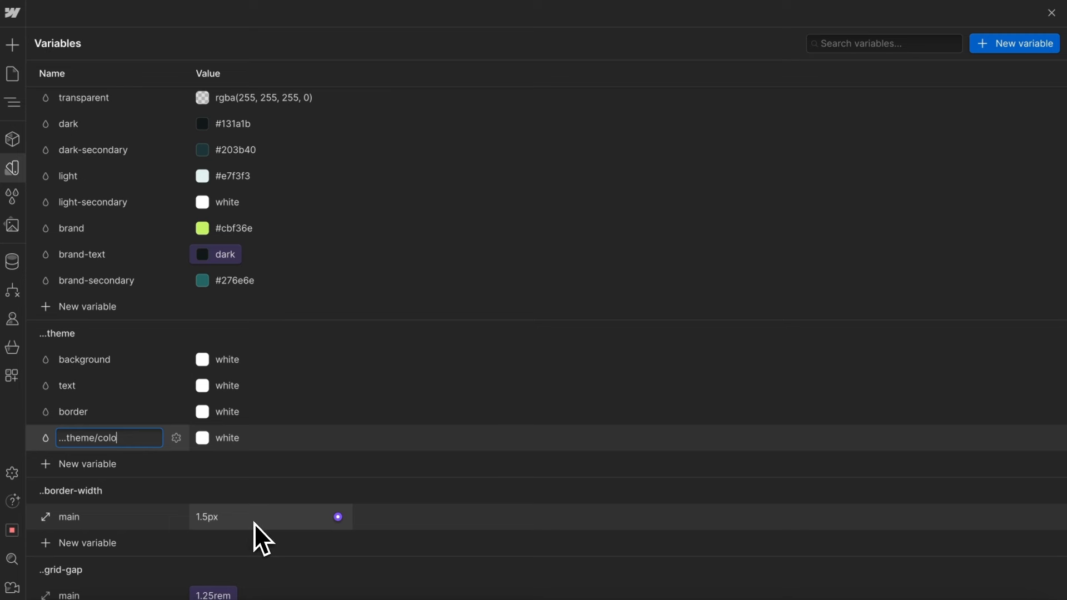
key("BackSpace")
type("background-secondary")
key("Return")
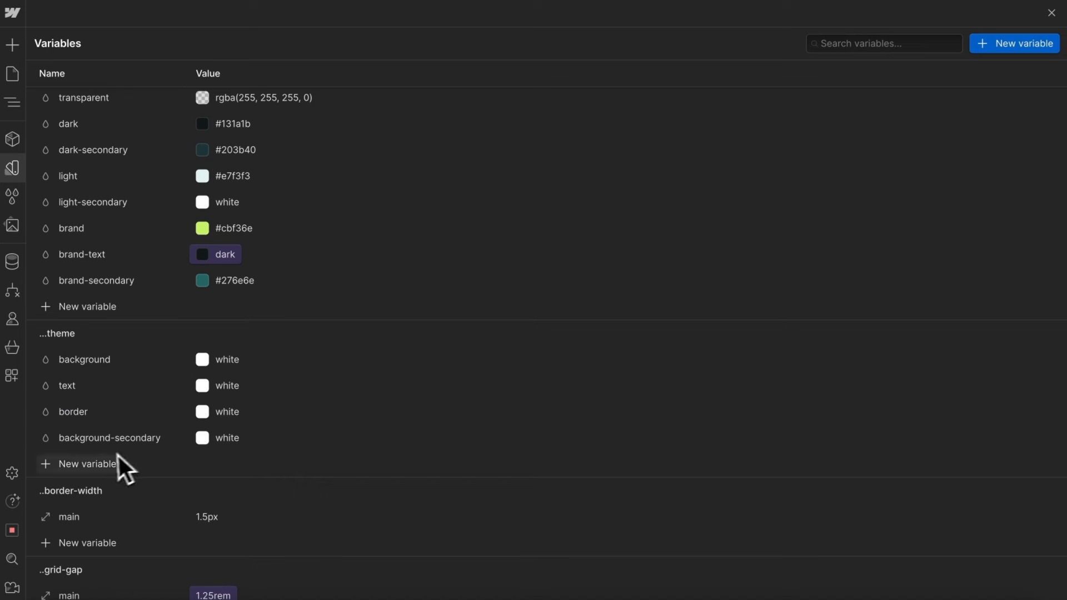
- Add a colour variable named text-secondary to the theme group
left_click(98, 463)
left_click(91, 509)
key("End")
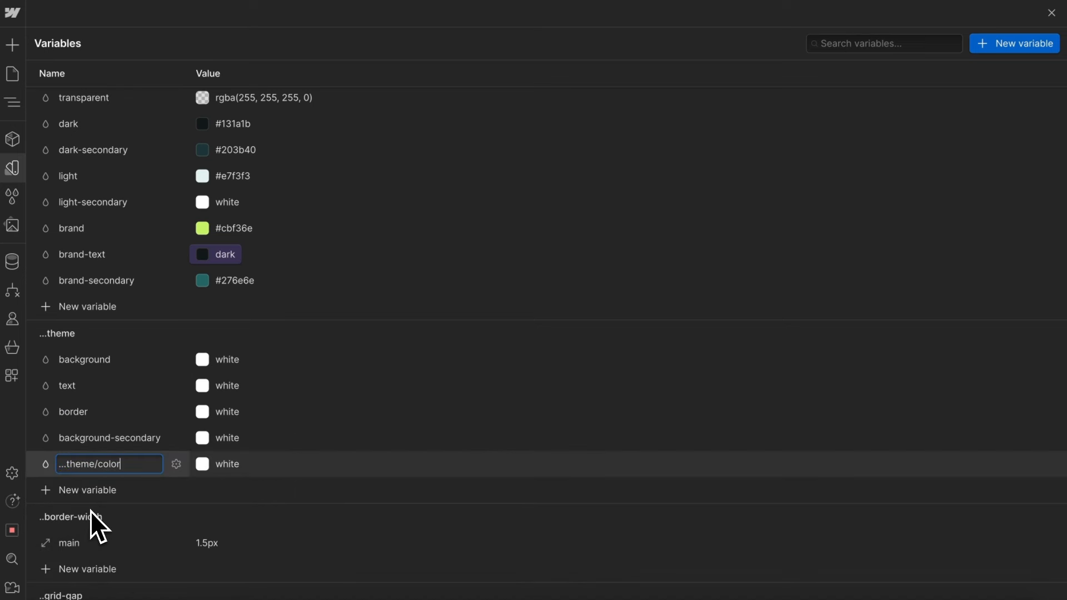
key("BackSpace")
key("BackSpace")
key("BackSpace")
key("BackSpace")
key("BackSpace")
type("text-")
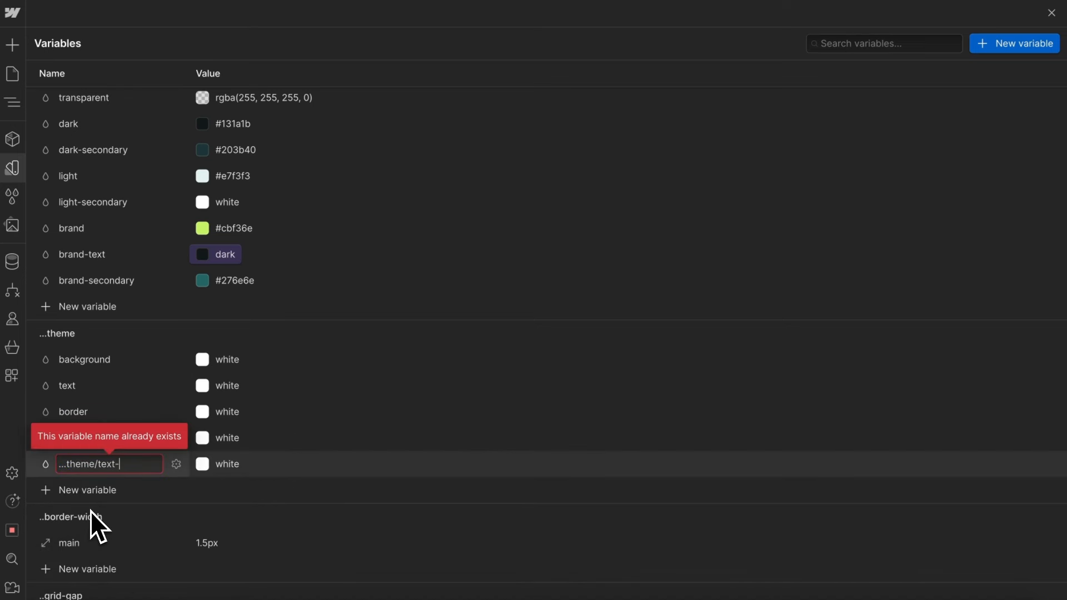
type("secondary")
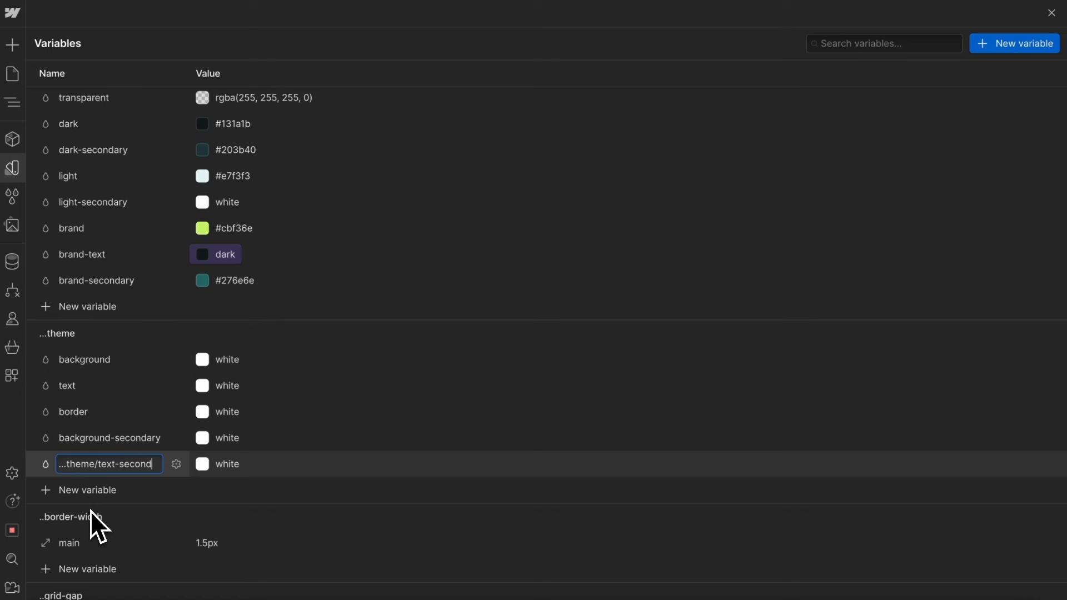
key("Return")
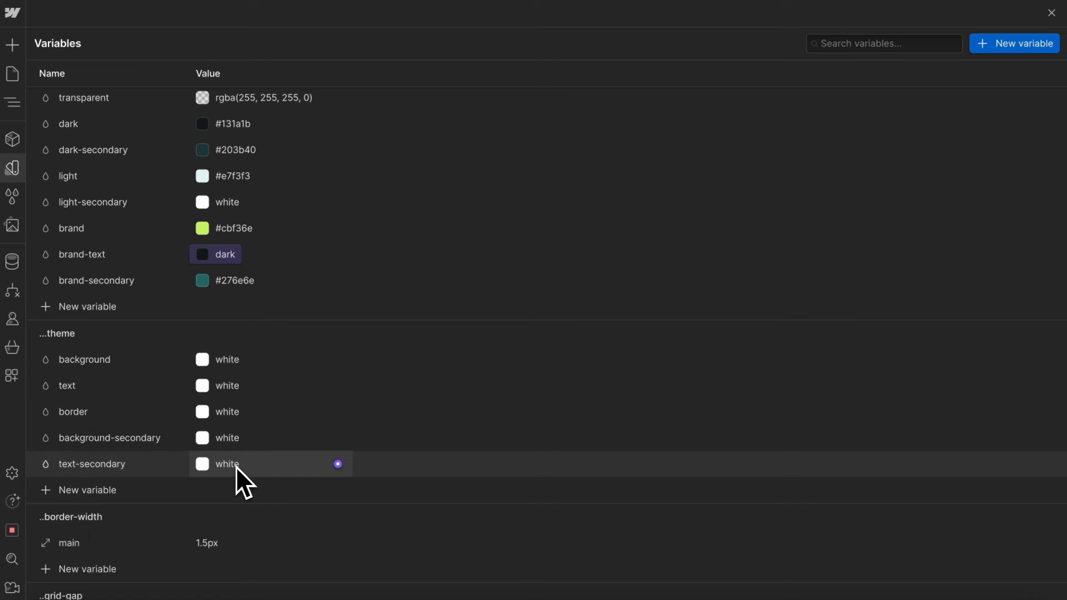
- Leave the variables and open the page's Custom Code component for editing
scroll(237, 467, "up", 1)
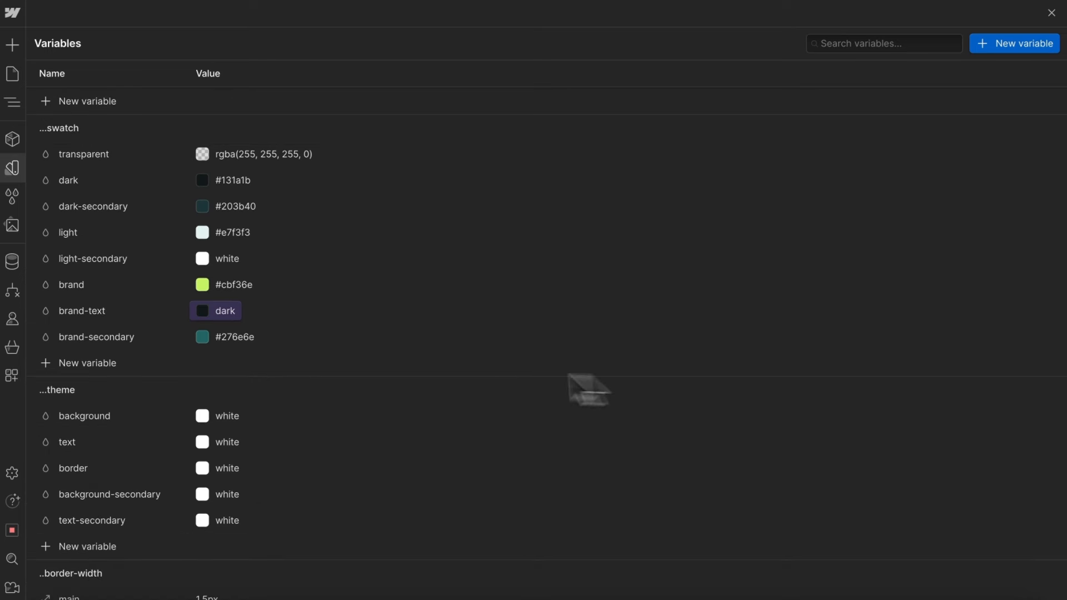
scroll(146, 405, "up", 3)
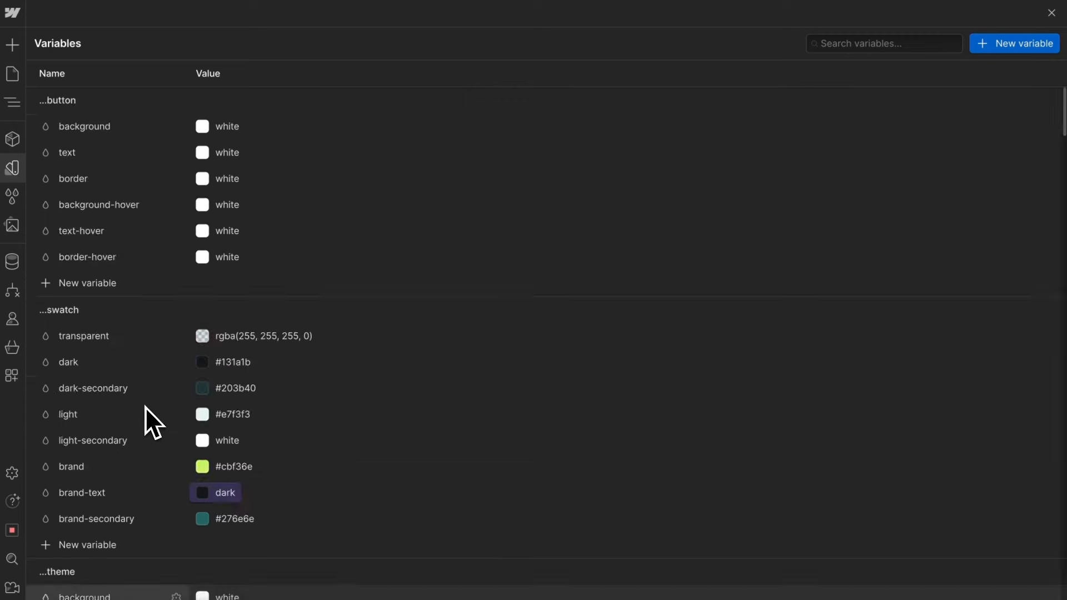
left_click(12, 109)
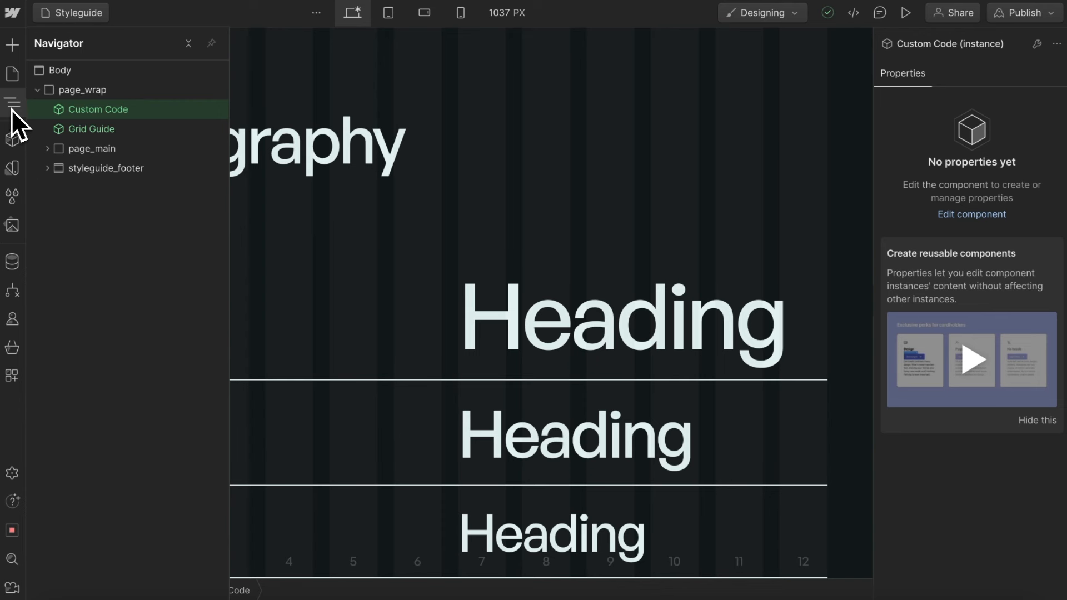
double_click(145, 113)
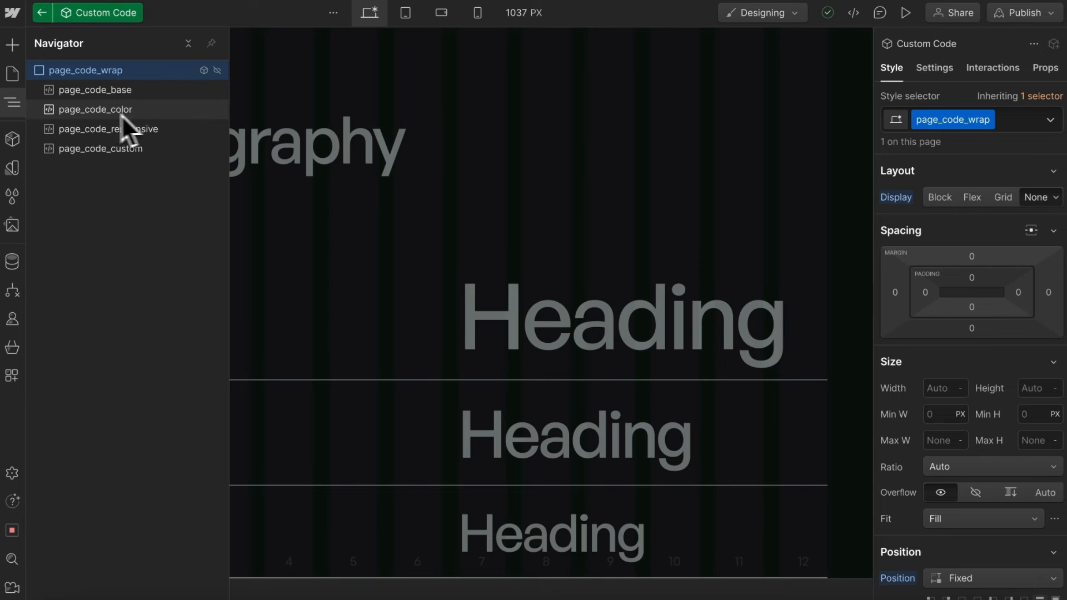
- Open the code editor of the page_code_color embed
left_click(125, 111)
left_click(11, 105)
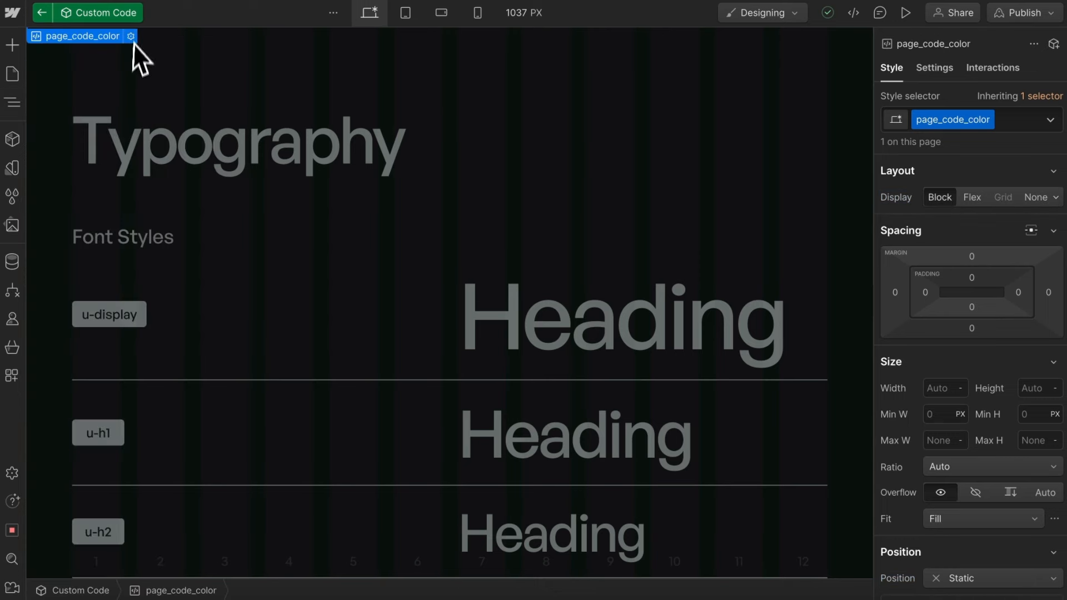
left_click(131, 36)
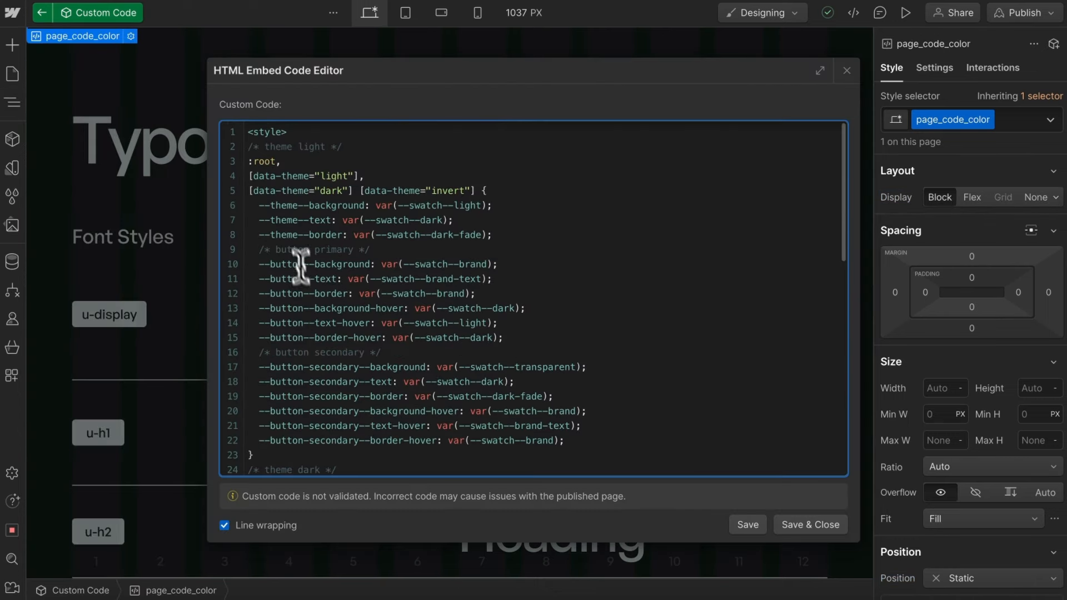
- Review the light theme's variable lines and set --theme--border to var(--swatch--dark)
left_click_drag(249, 161, 412, 425)
left_click(492, 253)
left_click_drag(266, 205, 535, 200)
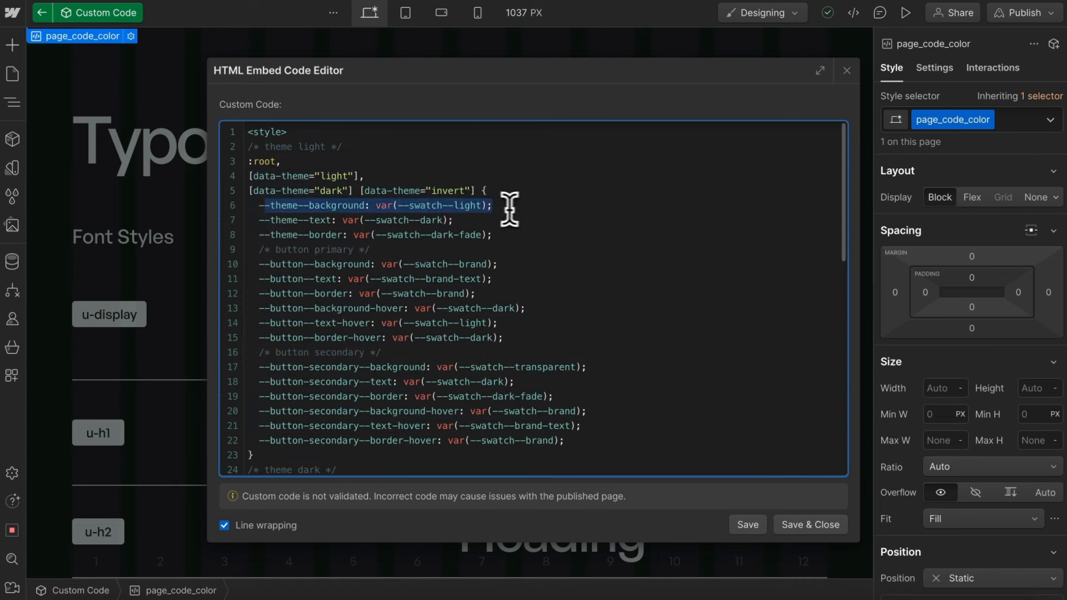
left_click_drag(260, 220, 444, 214)
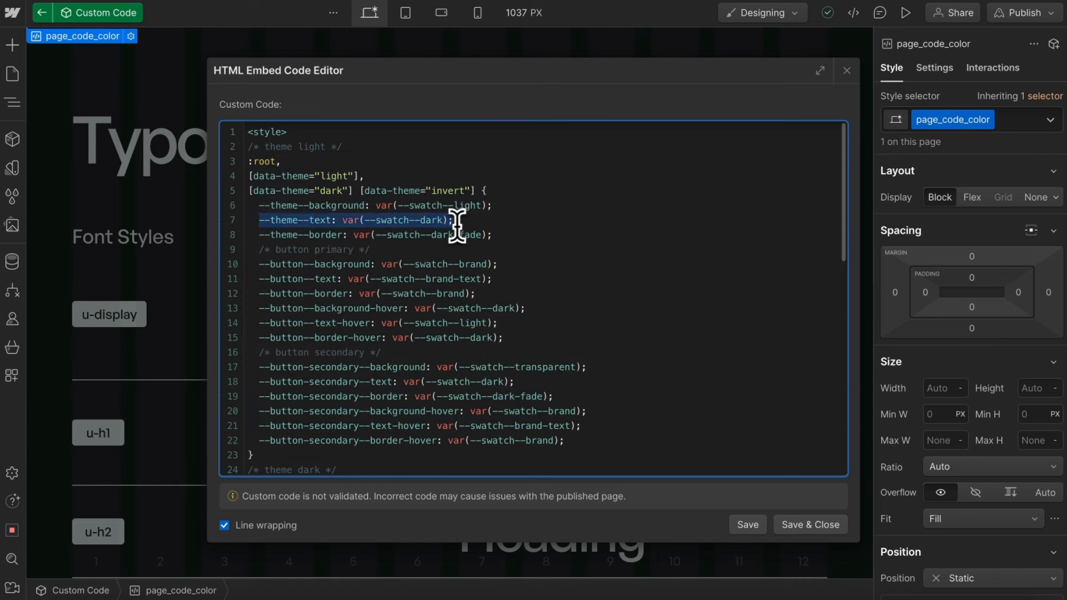
left_click(481, 235)
key("BackSpace")
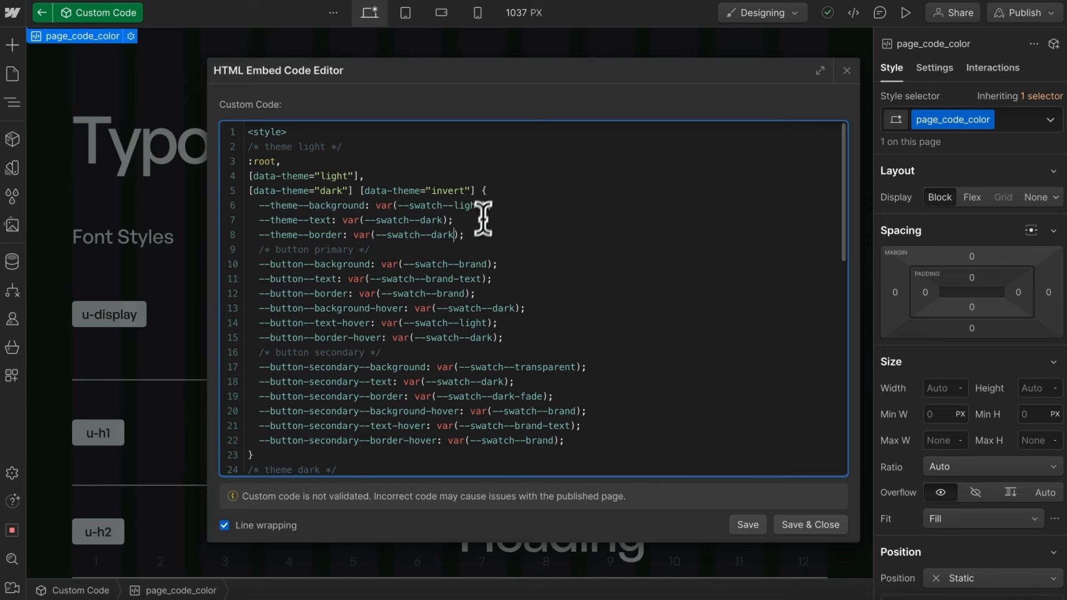
- Duplicate the light theme's background line as --theme--background-secondary with the value var(--swatch--light-secondary)
left_click_drag(493, 205, 209, 205)
key("super+c")
key("Right")
key("Return")
key("super+v")
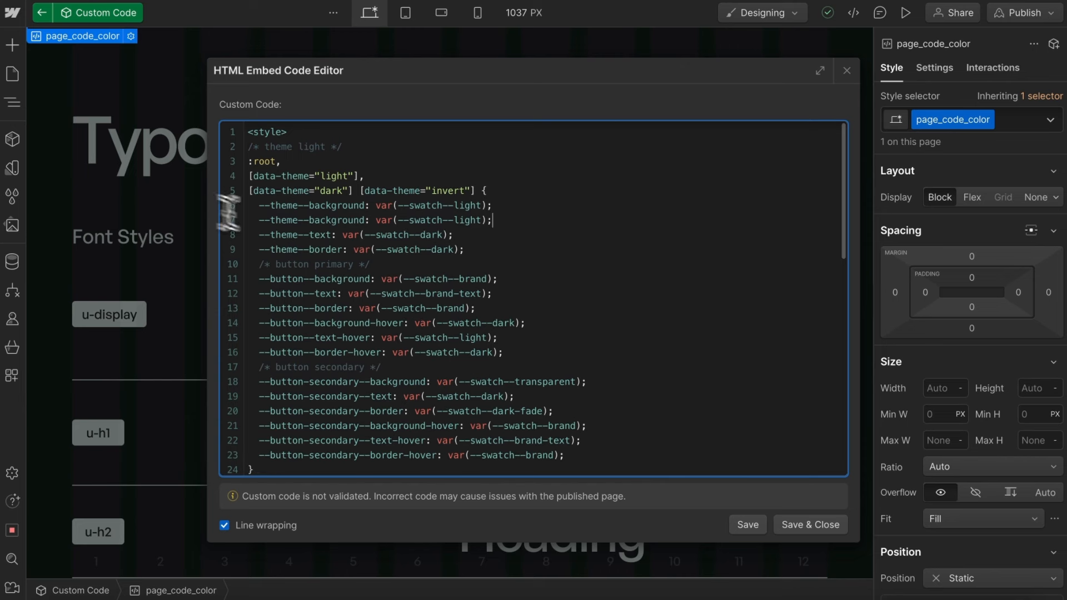
left_click(369, 220)
type("-sec")
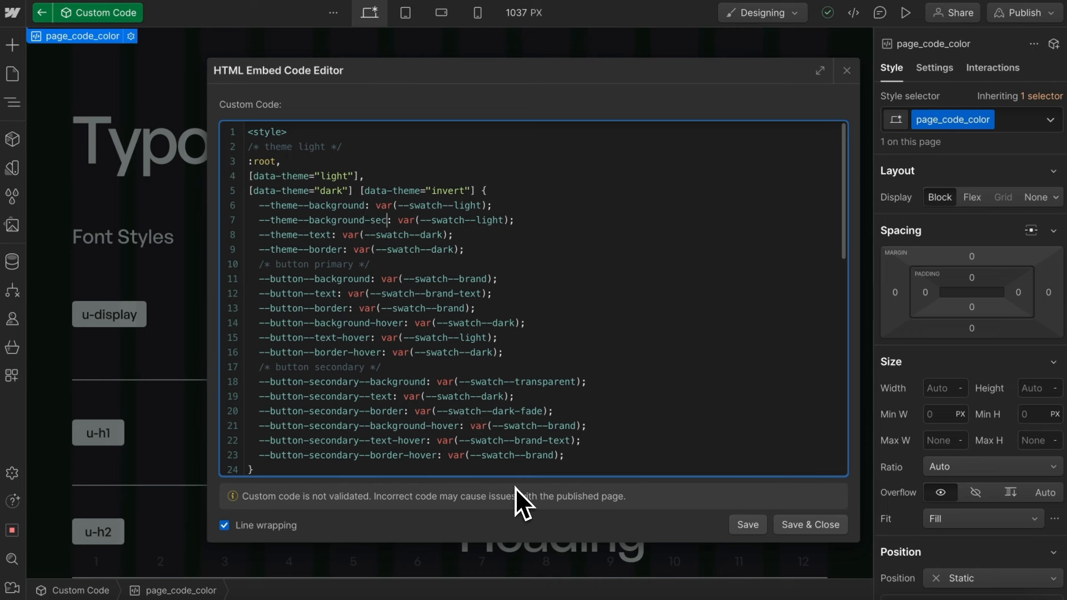
type("ondary")
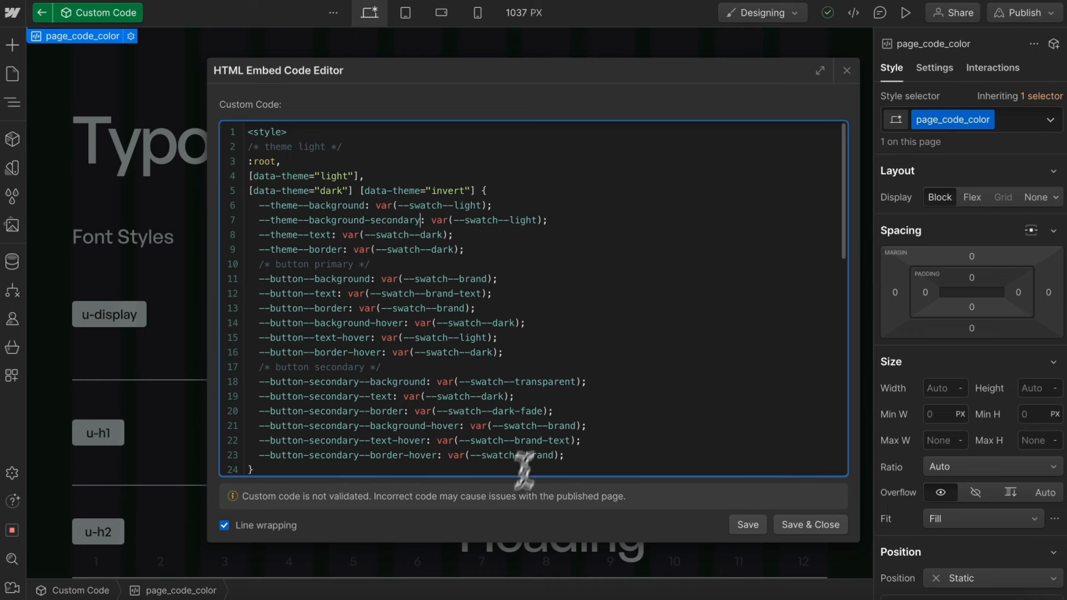
double_click(524, 221)
key("Right")
type("-")
- Duplicate the light theme's text line as --theme--text-secondary with the value var(--swatch--brand-secondary)
left_click_drag(466, 235, 188, 235)
key("super+c")
key("Right")
key("Return")
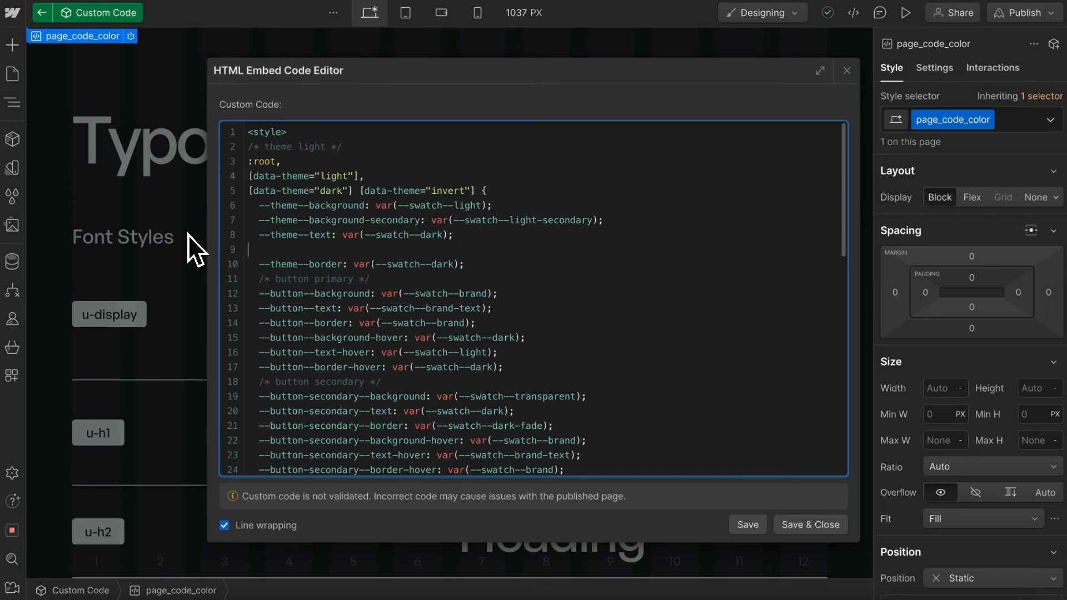
key("super+v")
left_click(331, 249)
type("-secon")
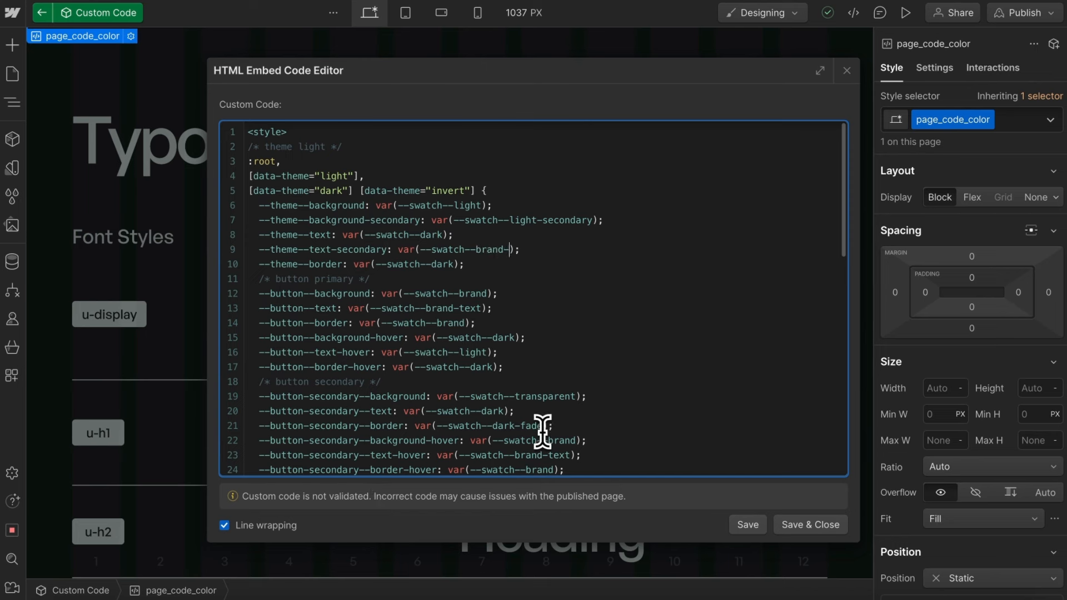
type("y")
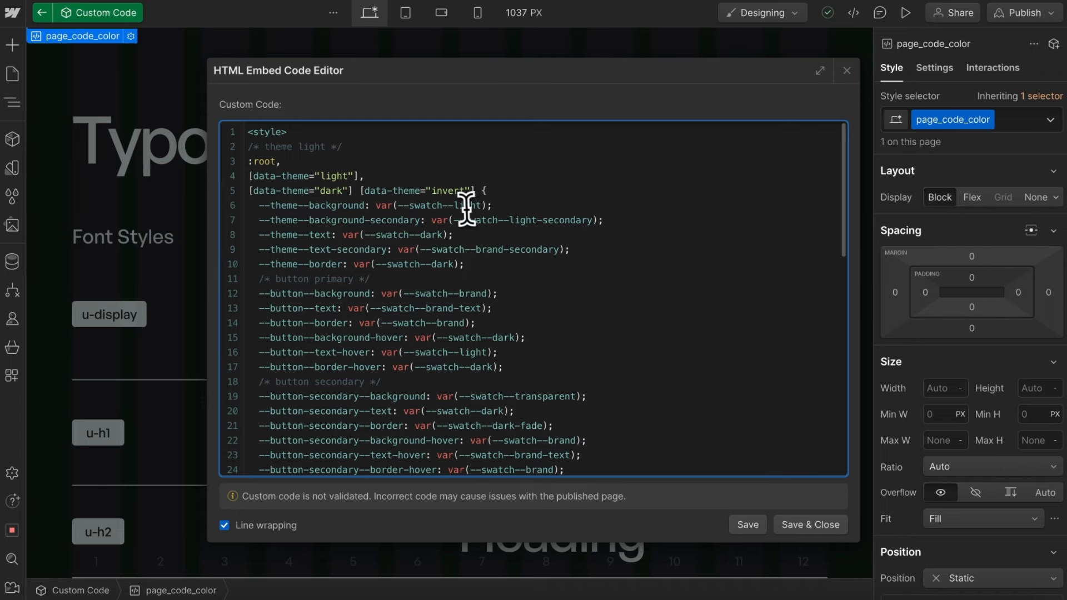
- Check the primary button in Figma, and in Webflow's light theme code set its background and border to dark-secondary and its text to light
scroll(468, 294, "down", 3)
key("ctrl+Right")
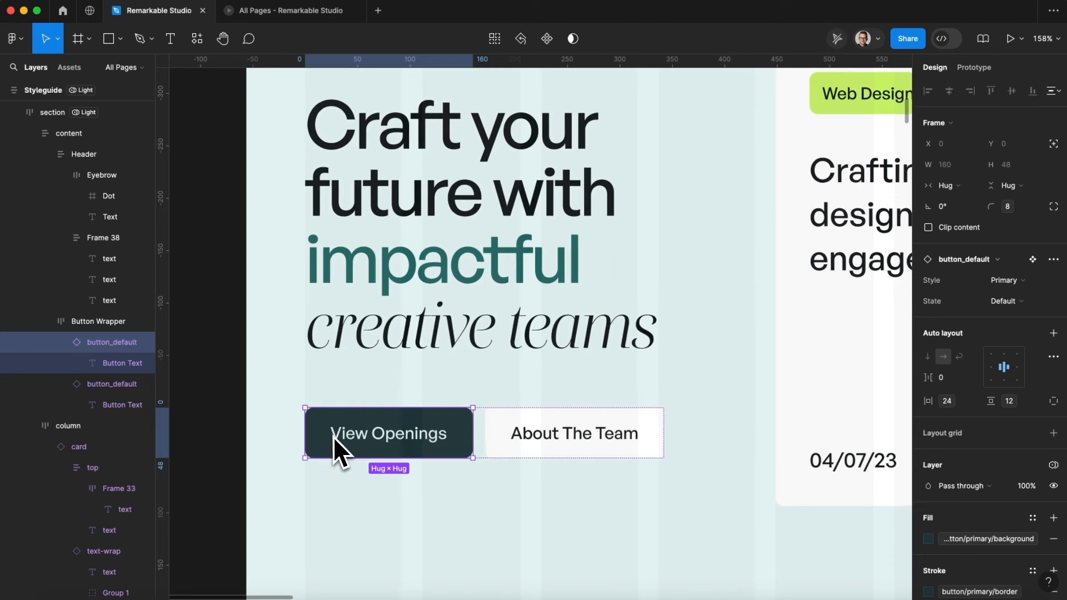
scroll(333, 437, "up", 5)
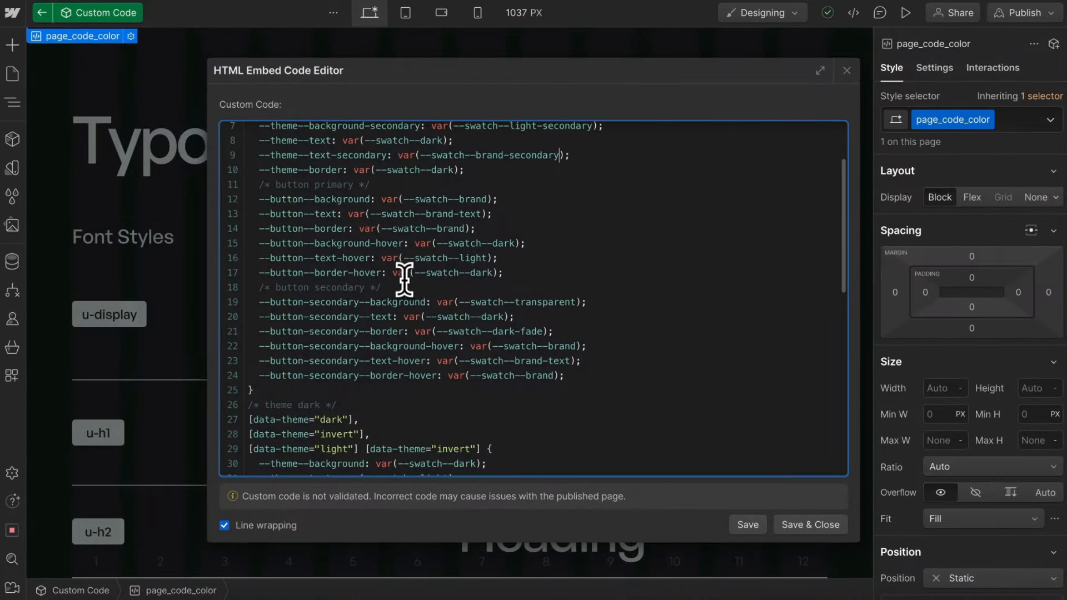
type("dark-secondary")
left_click_drag(482, 214, 422, 214)
type("ligh")
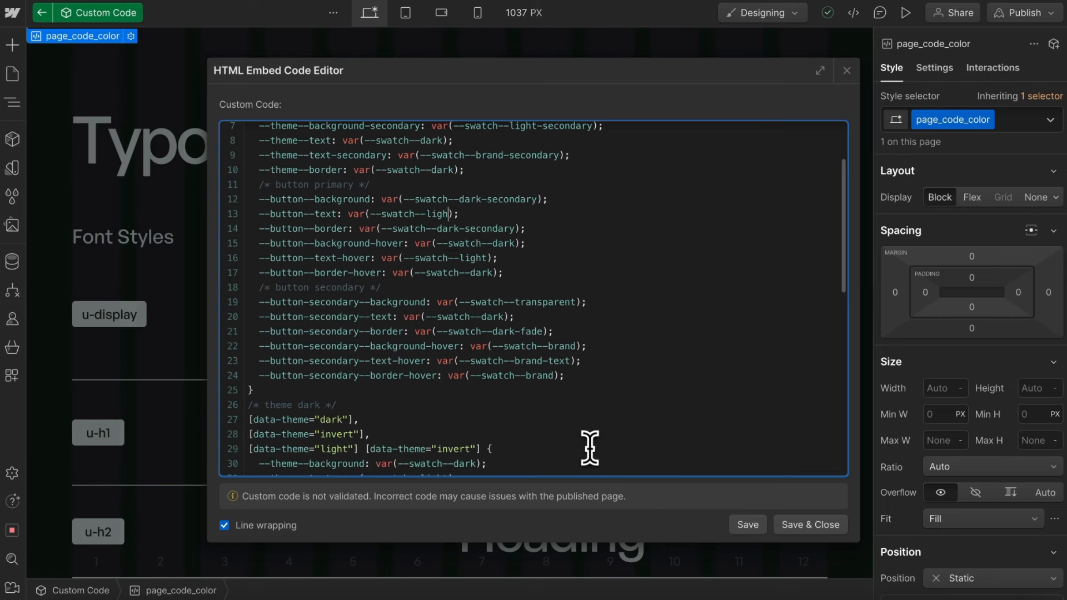
type("t")
- Compare the primary button's Hovered state in Figma with the light theme's hover lines in Webflow, returning the button to Default
left_click_drag(486, 243, 497, 271)
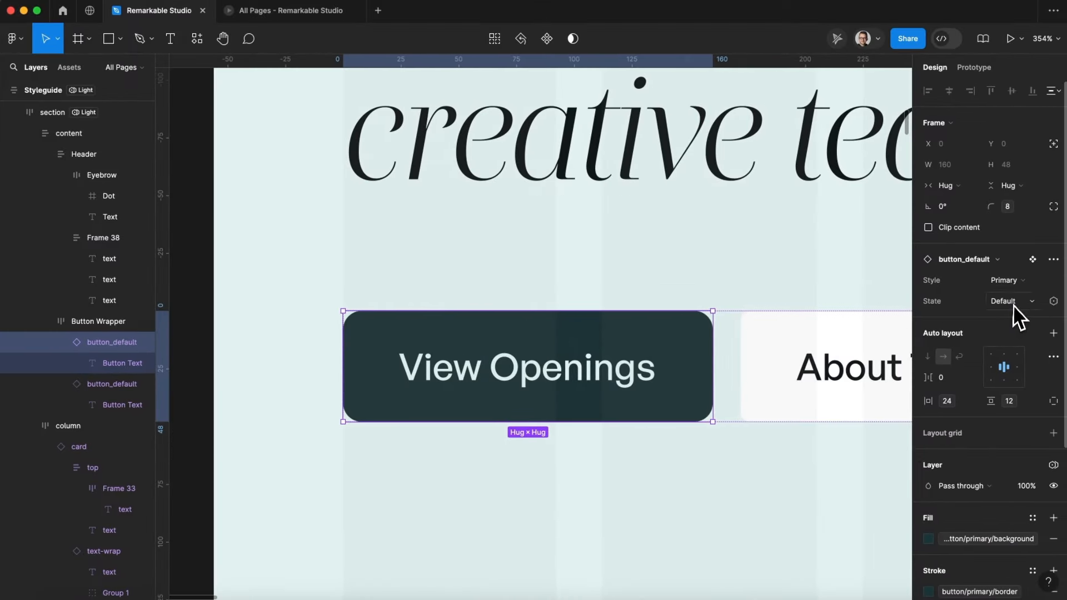
left_click(1004, 305)
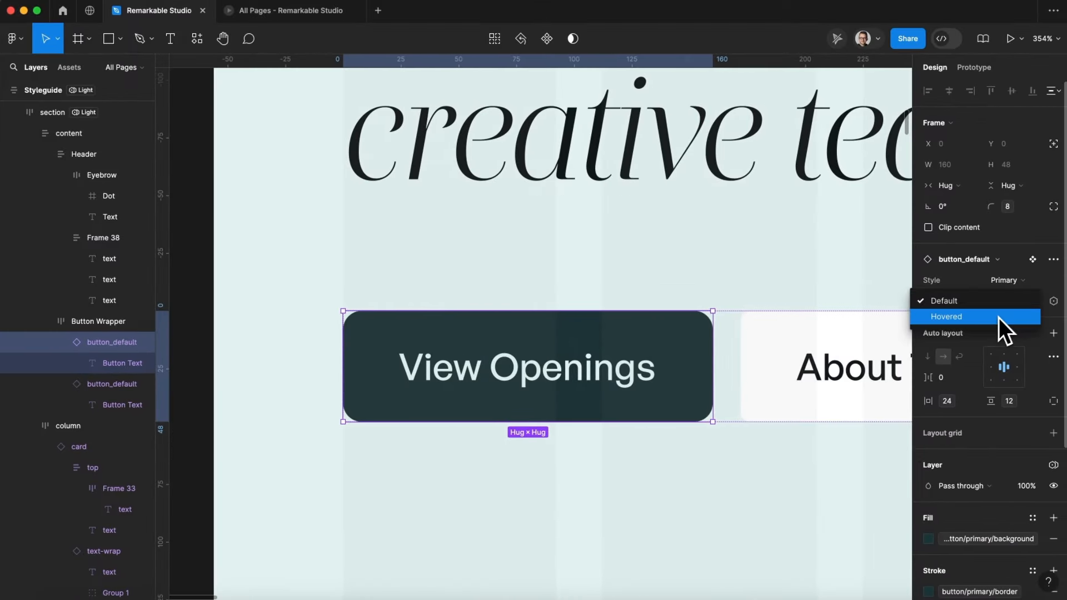
left_click(999, 317)
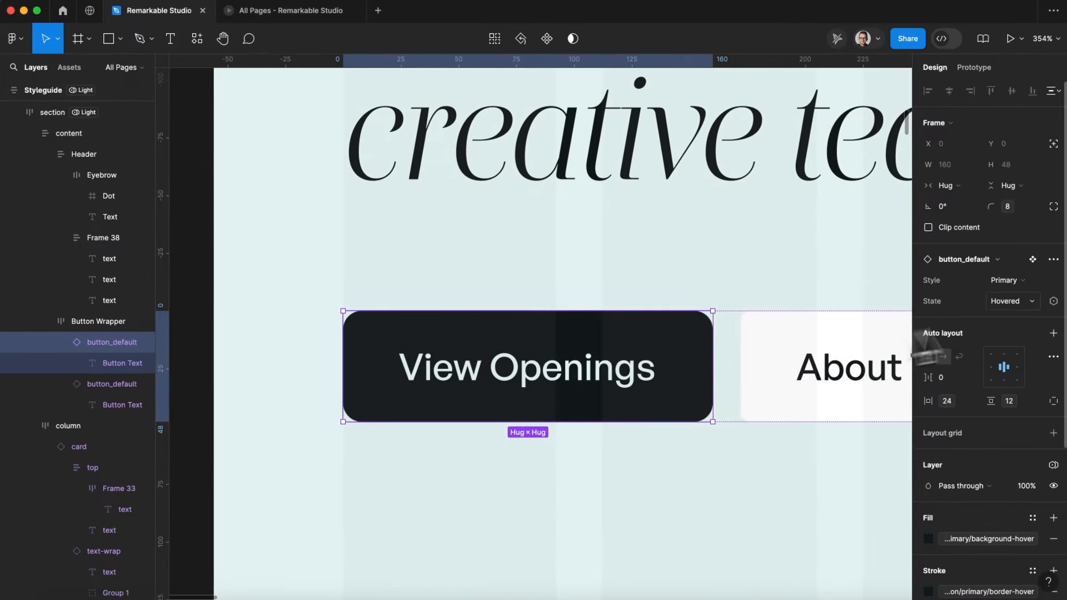
left_click(1022, 305)
left_click(993, 286)
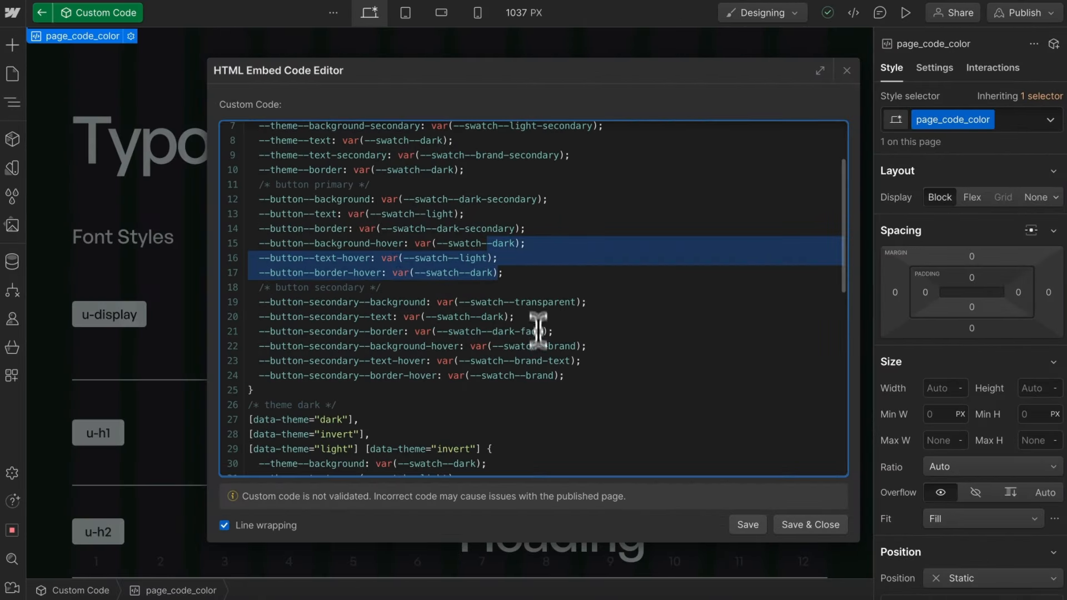
left_click(460, 244)
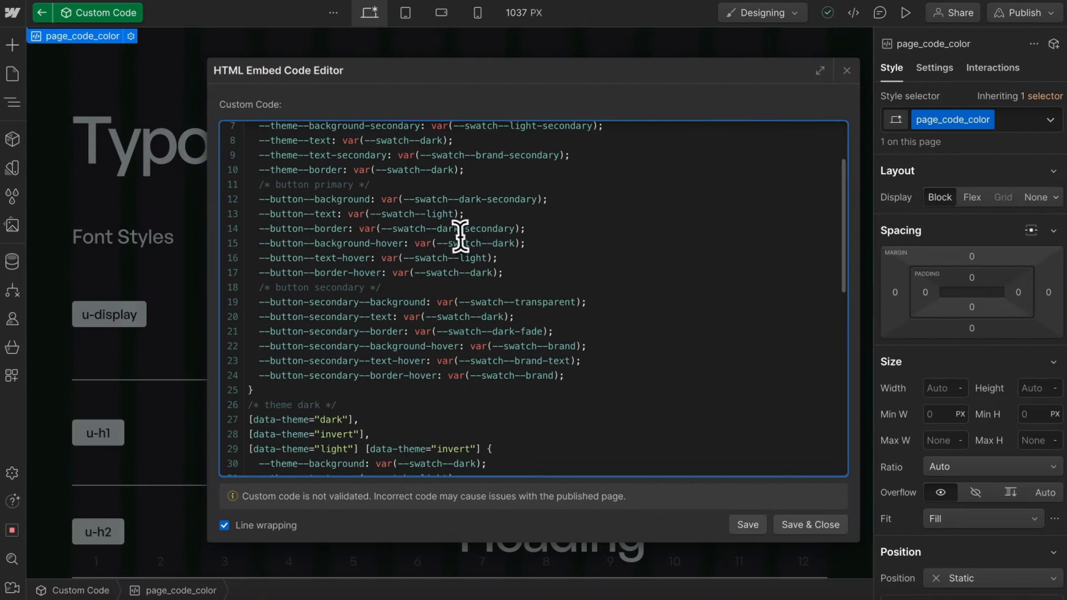
left_click_drag(288, 243, 572, 241)
left_click_drag(314, 273, 551, 272)
left_click_drag(315, 258, 509, 259)
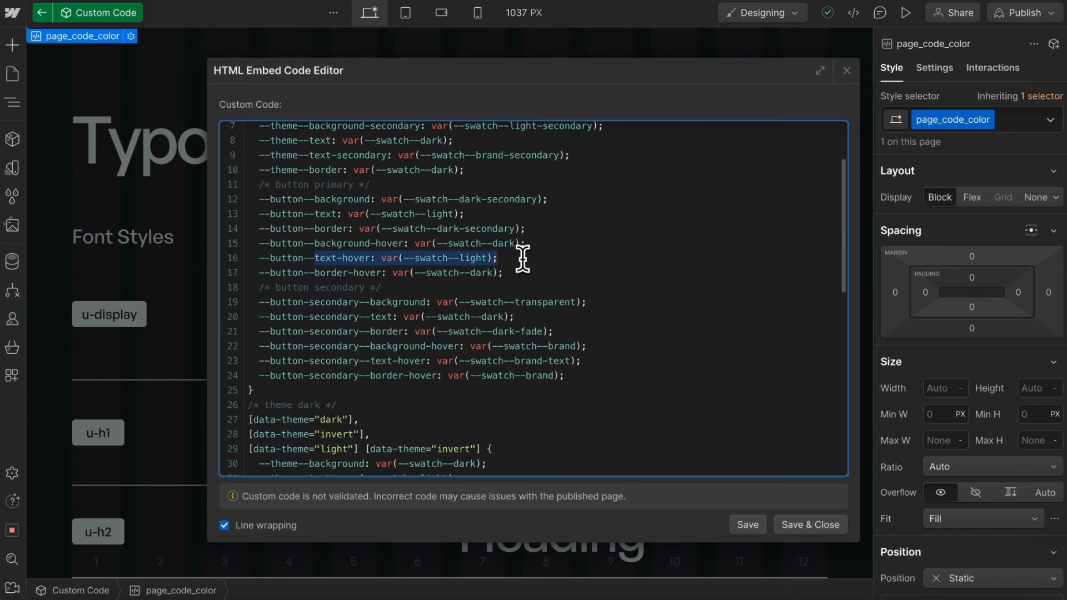
- Set the light theme's secondary button background and border to the light-secondary swatch
scroll(523, 259, "down", 3)
left_click_drag(248, 220, 495, 310)
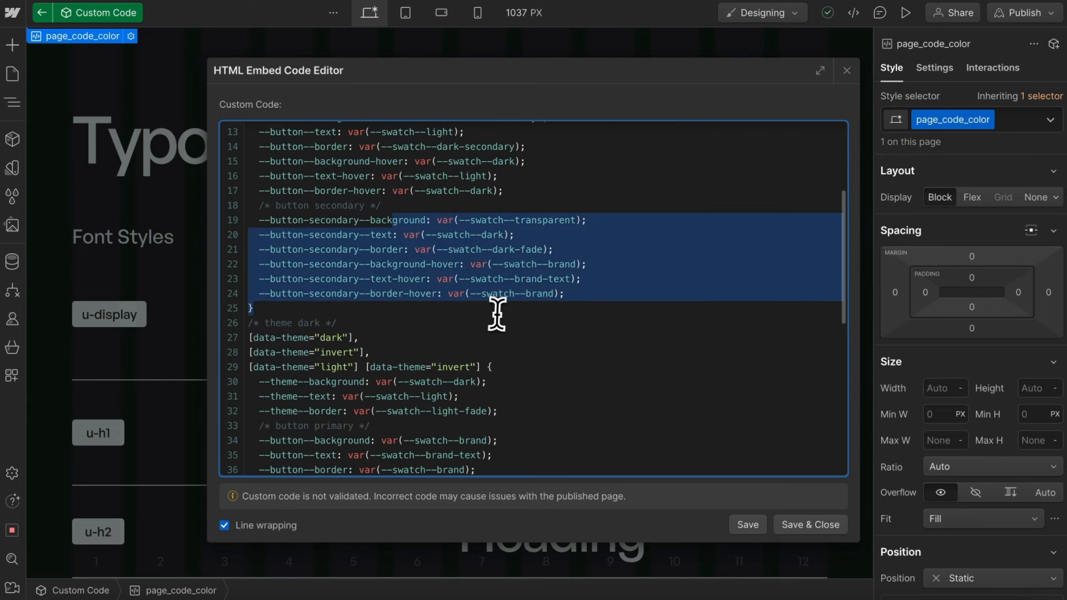
left_click(574, 265)
double_click(547, 221)
type("l")
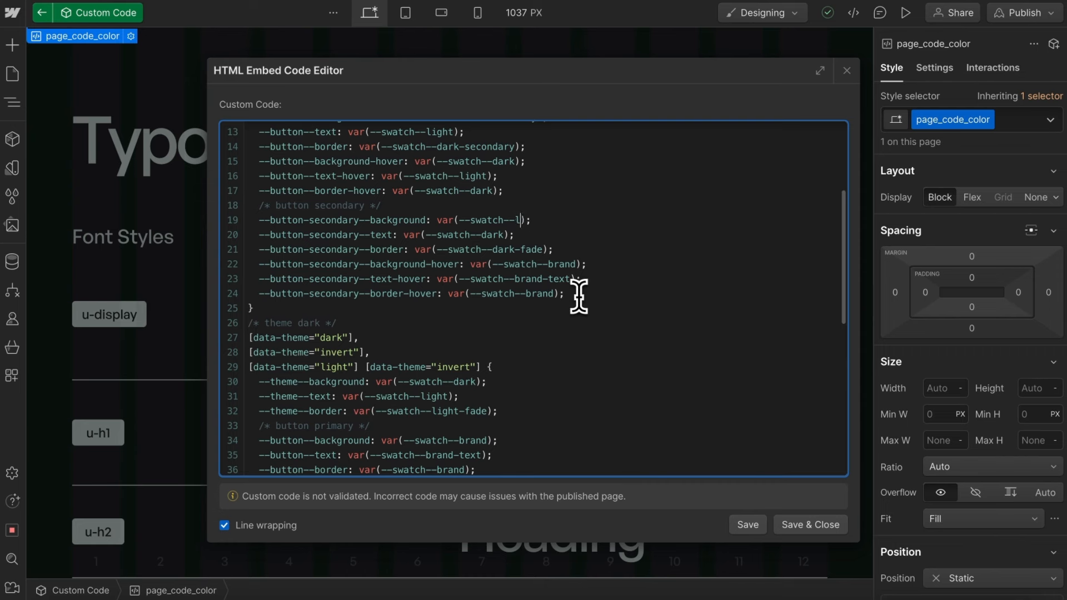
type("ight-secondary")
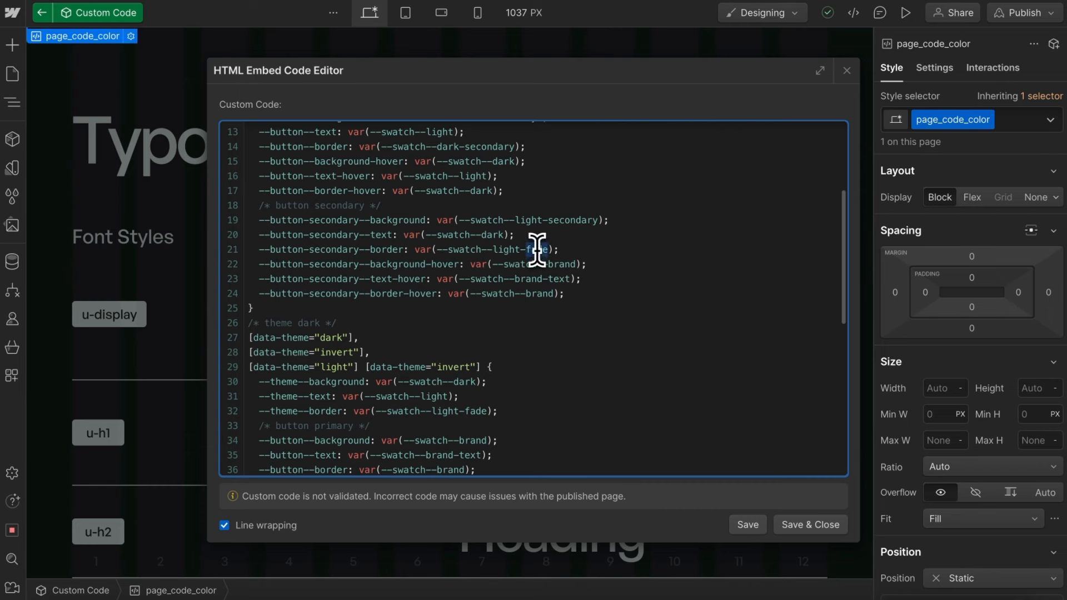
type("se")
- Switch to Figma and examine the About The Team button's Hovered state, returning it to Default
left_click_drag(491, 264, 586, 309)
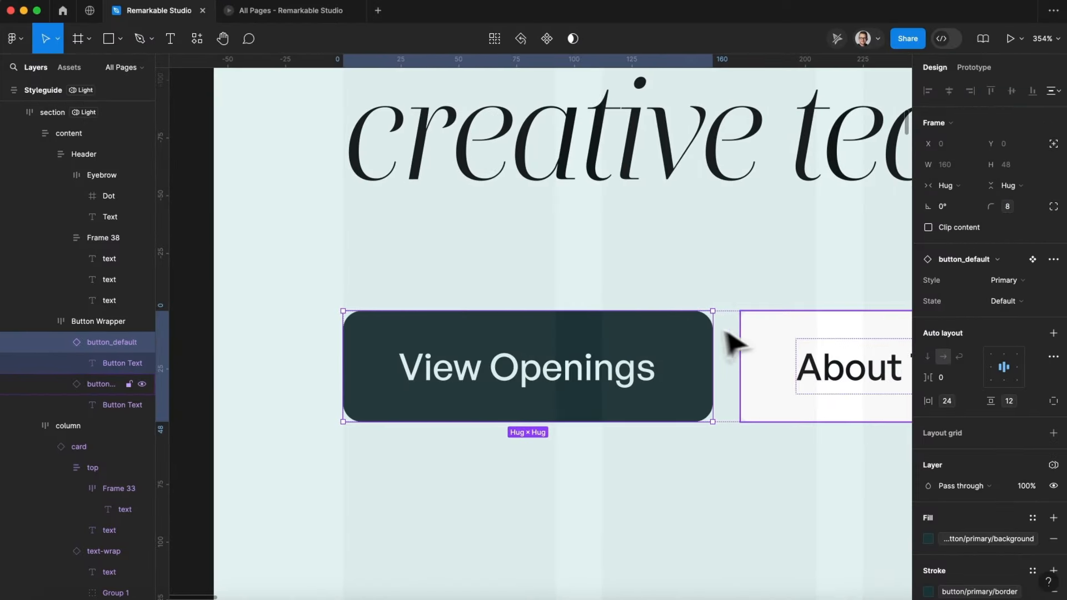
left_click(793, 352)
left_click(1002, 300)
left_click(994, 318)
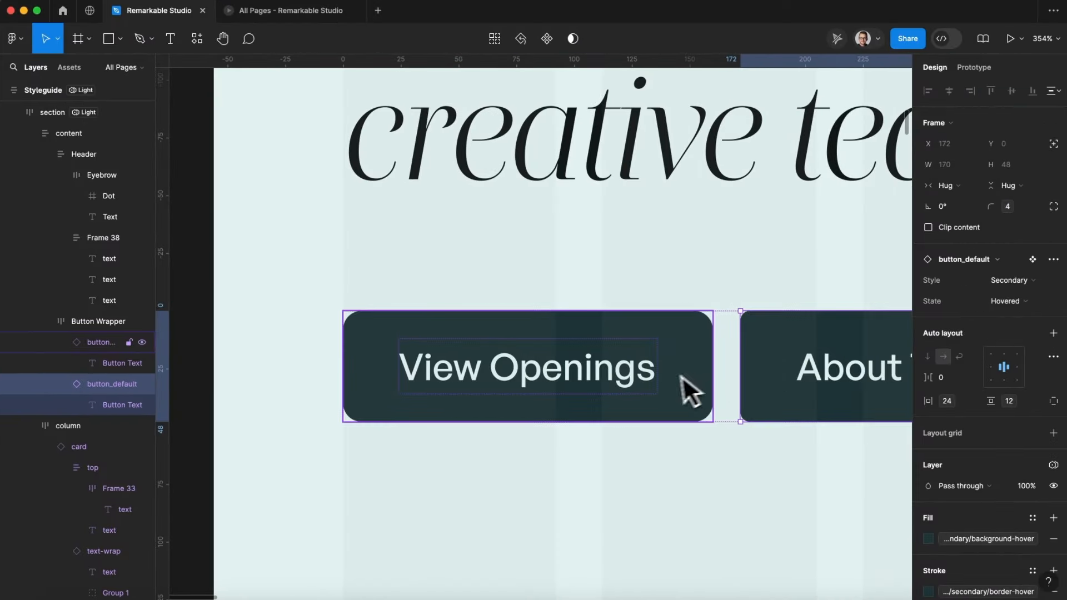
scroll(682, 376, "right", 5)
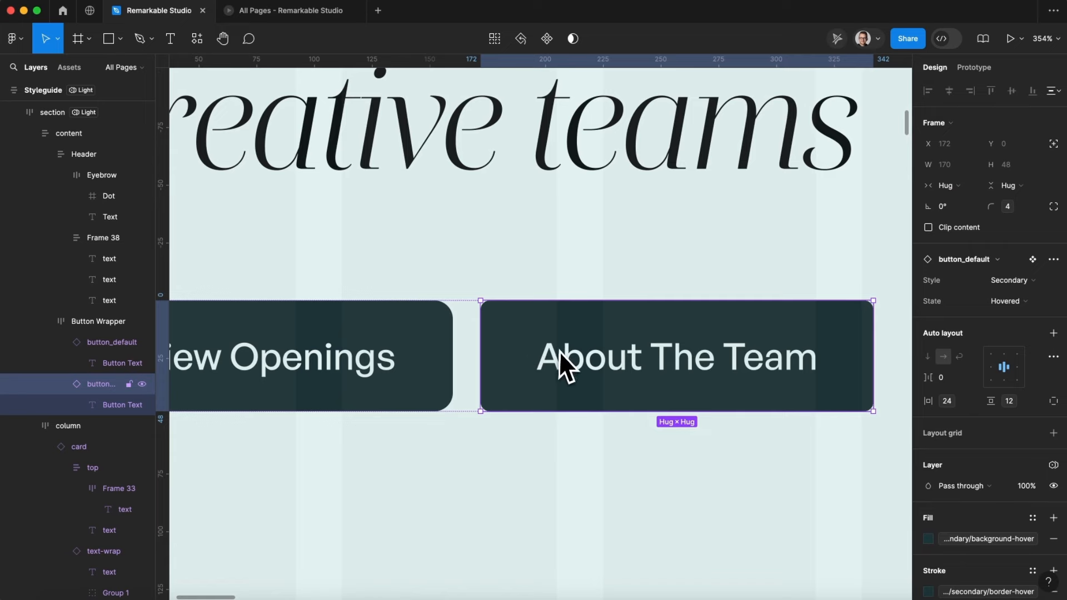
left_click(1019, 301)
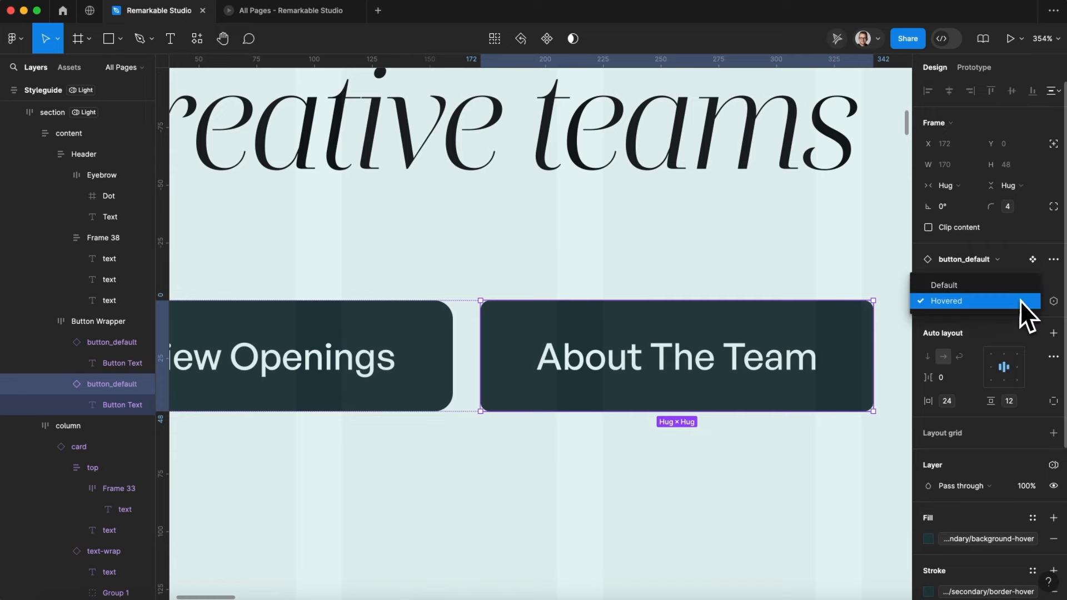
left_click(982, 282)
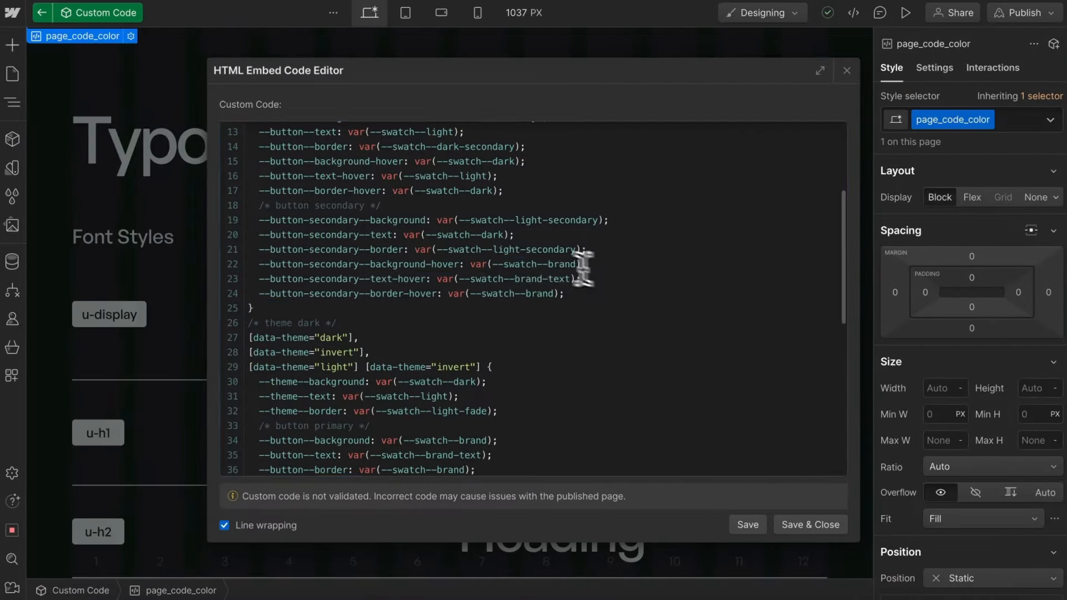
- In Webflow, set the light theme's secondary button background-hover and border-hover to dark-secondary, and replace its text-hover swatch
double_click(561, 264)
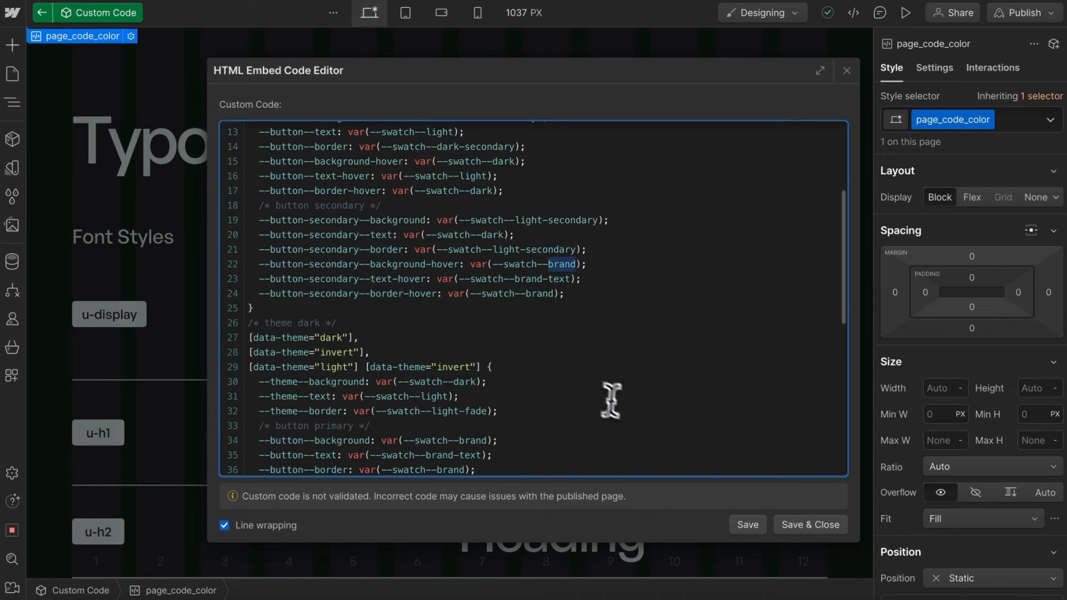
type("dark-secondary")
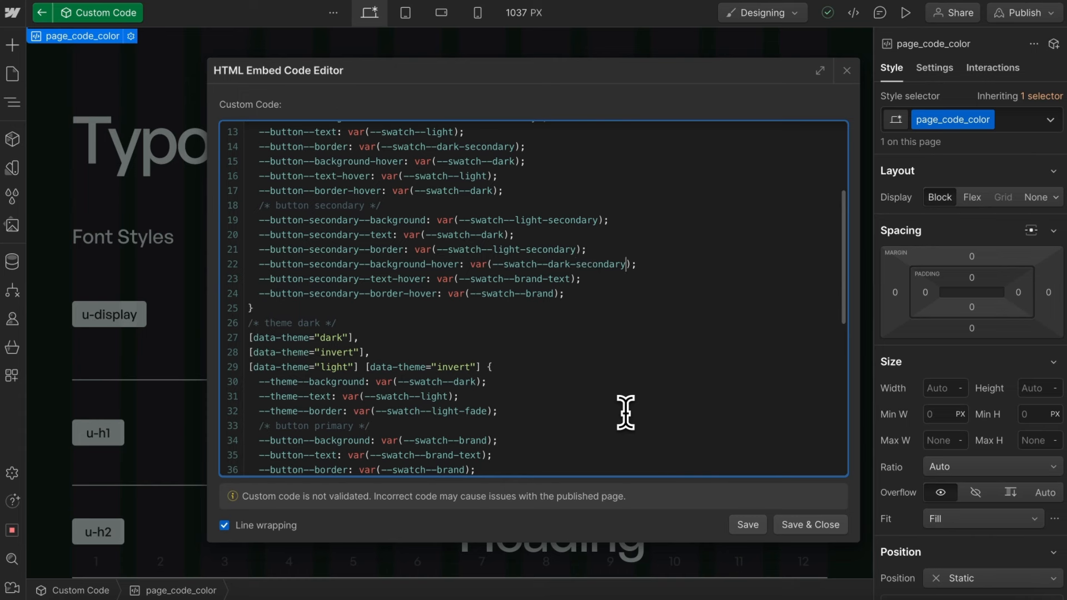
type("dark-secondary")
left_click_drag(570, 281, 527, 280)
- Switch to Figma, set the styleguide section's theme to Dark, and return to the dark theme code in Webflow
scroll(465, 281, "down", 4)
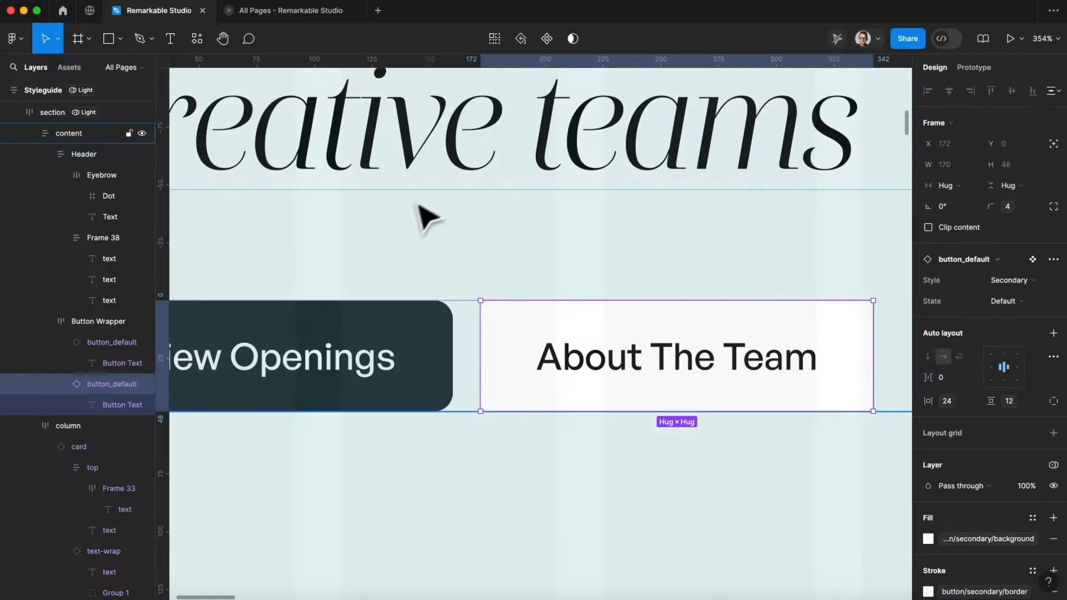
scroll(419, 215, "down", 3)
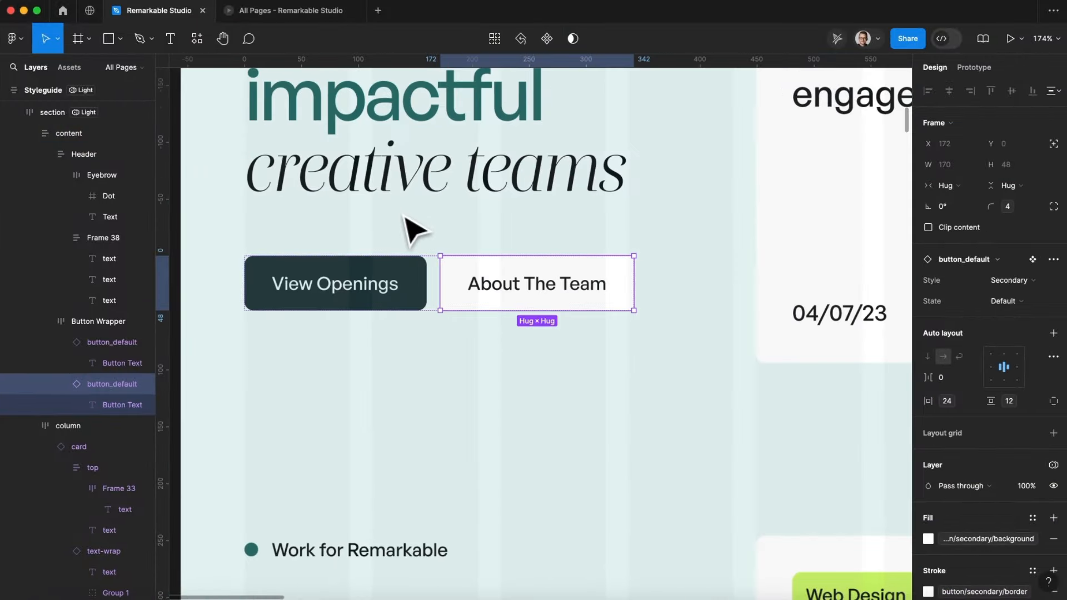
scroll(422, 233, "down", 3)
scroll(428, 238, "down", 5)
left_click(347, 250)
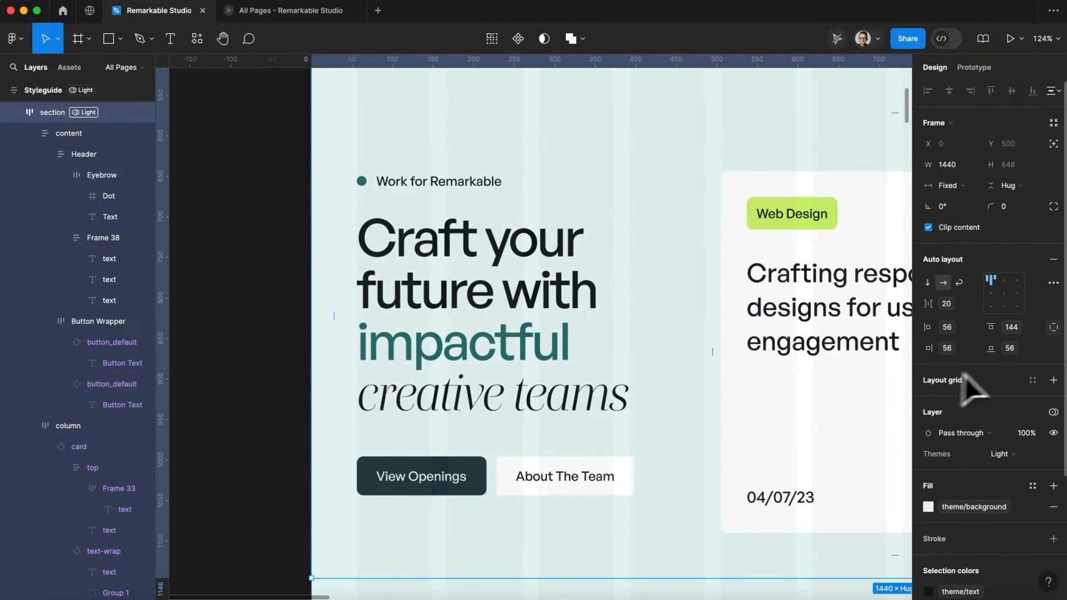
left_click(1000, 454)
left_click(972, 472)
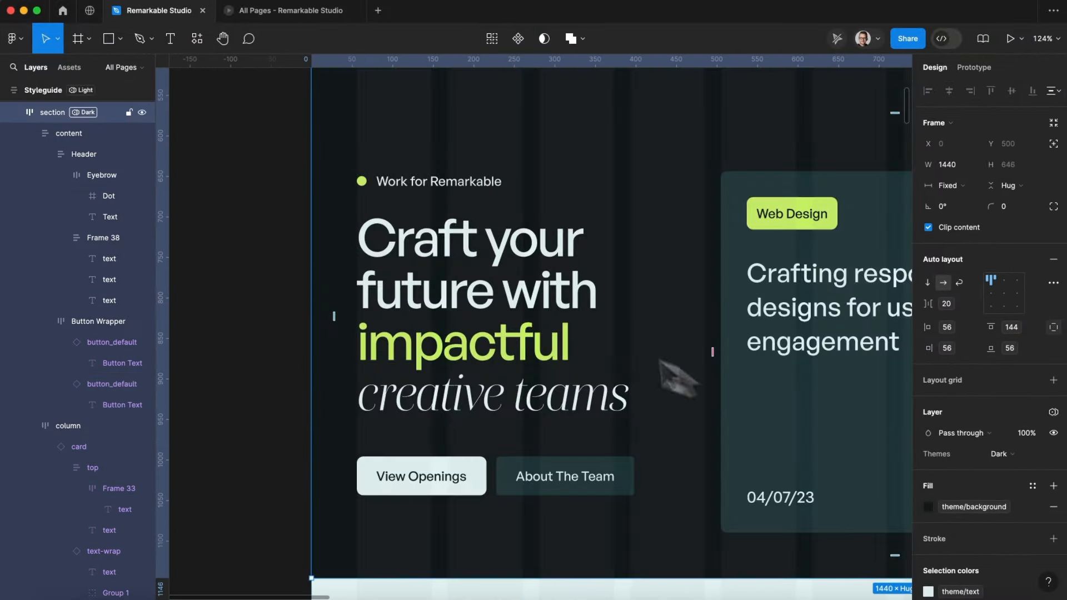
scroll(545, 320, "right", 3)
key("ctrl+Left")
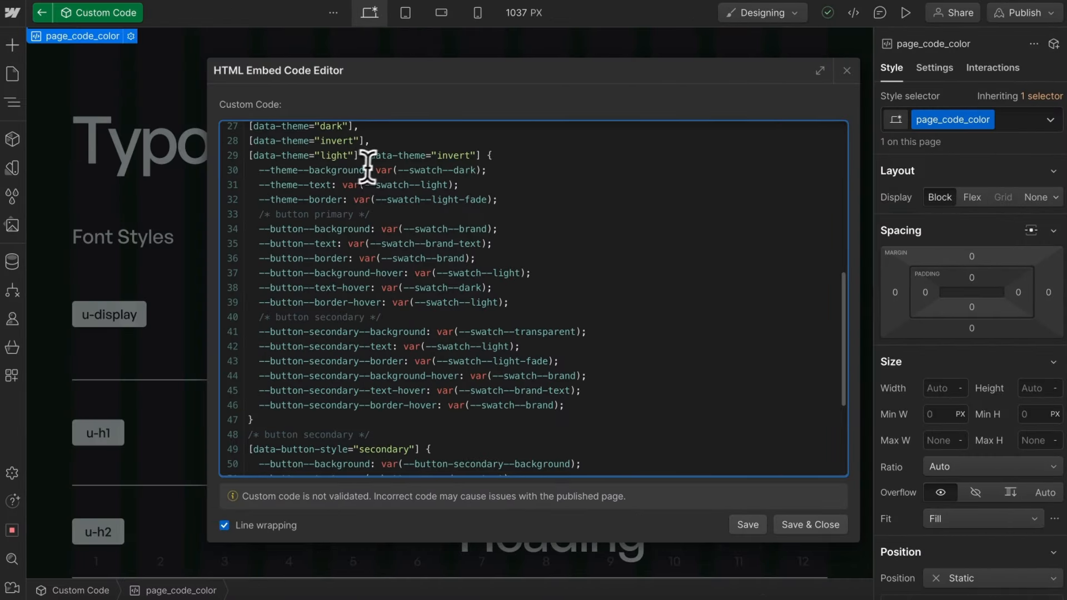
- Review the dark theme's background and text swatches, and set its theme border to the light swatch
left_click_drag(292, 174, 431, 173)
left_click_drag(454, 173, 470, 173)
left_click_drag(382, 182, 464, 181)
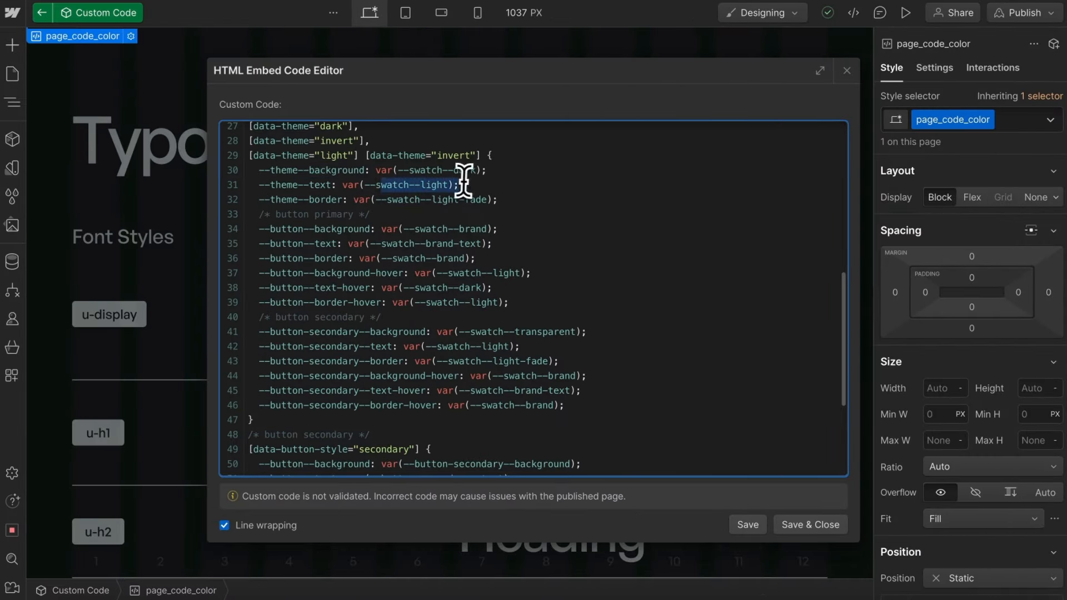
left_click(488, 199)
key("BackSpace")
key("BackSpace")
key("BackSpace")
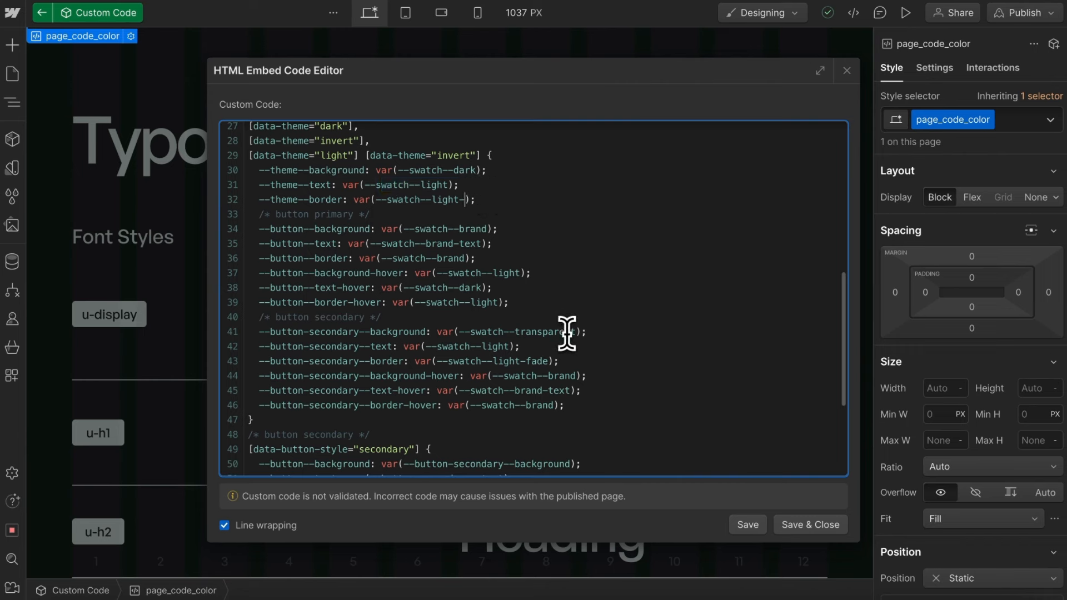
key("BackSpace")
- Add a --theme--background-secondary line to the dark theme using the dark-secondary swatch
left_click_drag(486, 170, 221, 174)
key("ctrl+c")
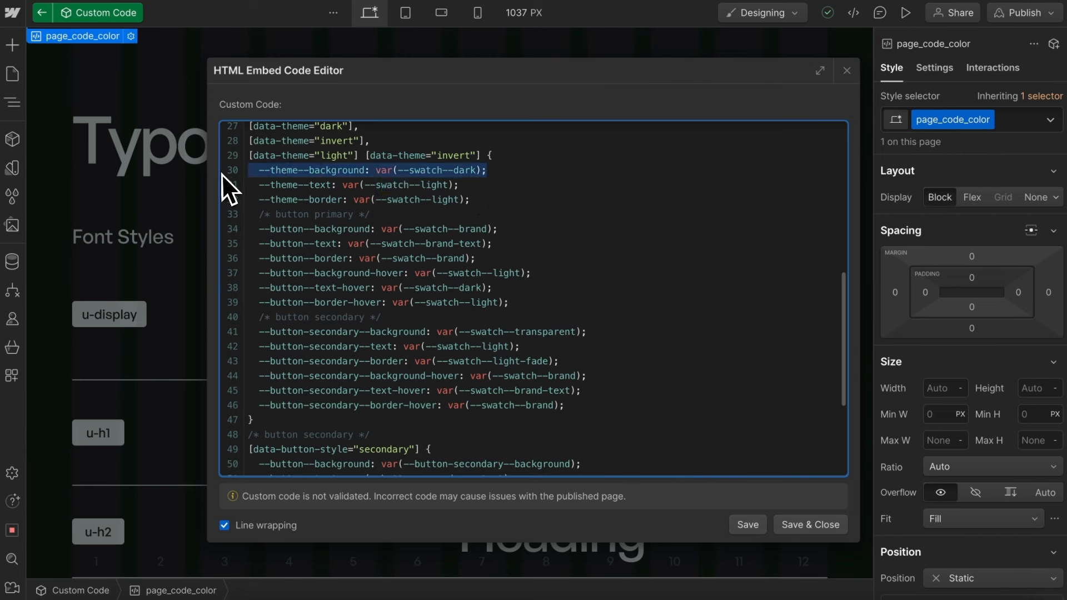
key("End")
key("Return")
key("ctrl+v")
left_click(369, 185)
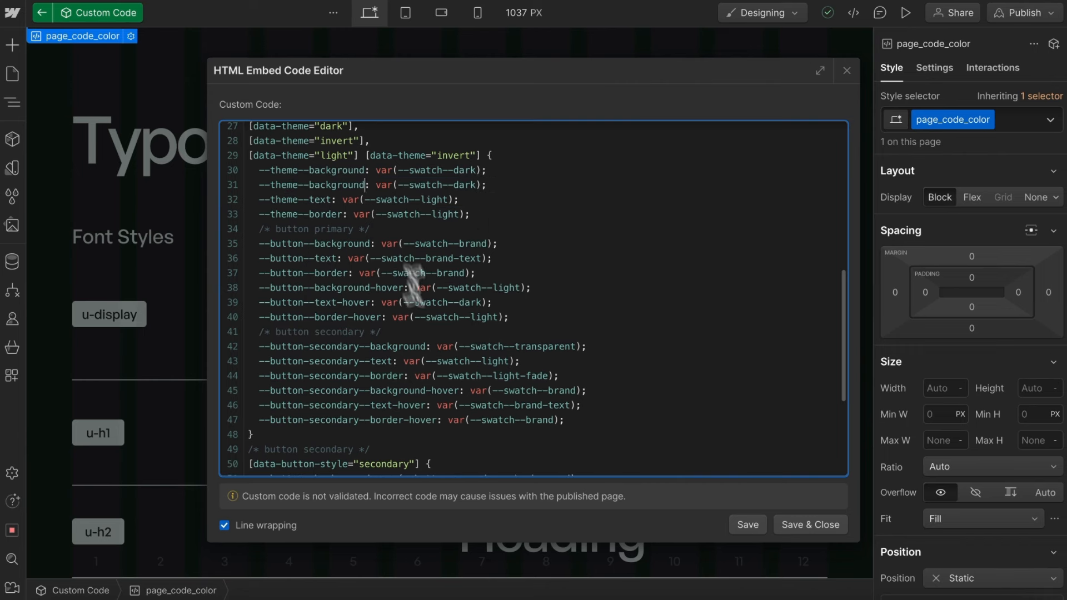
type("-secondary")
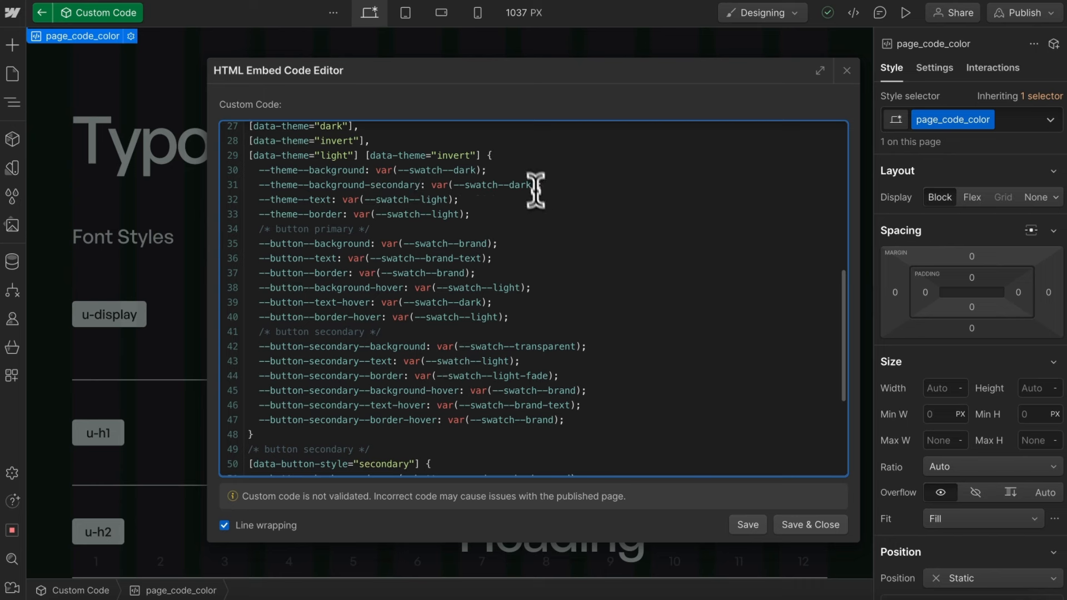
left_click(533, 187)
- Add a --theme--text-secondary line to the dark theme using the brand swatch
left_click_drag(475, 203, 185, 198)
key("super+c")
key("Right")
key("Return")
key("super+v")
left_click(332, 214)
type("-se")
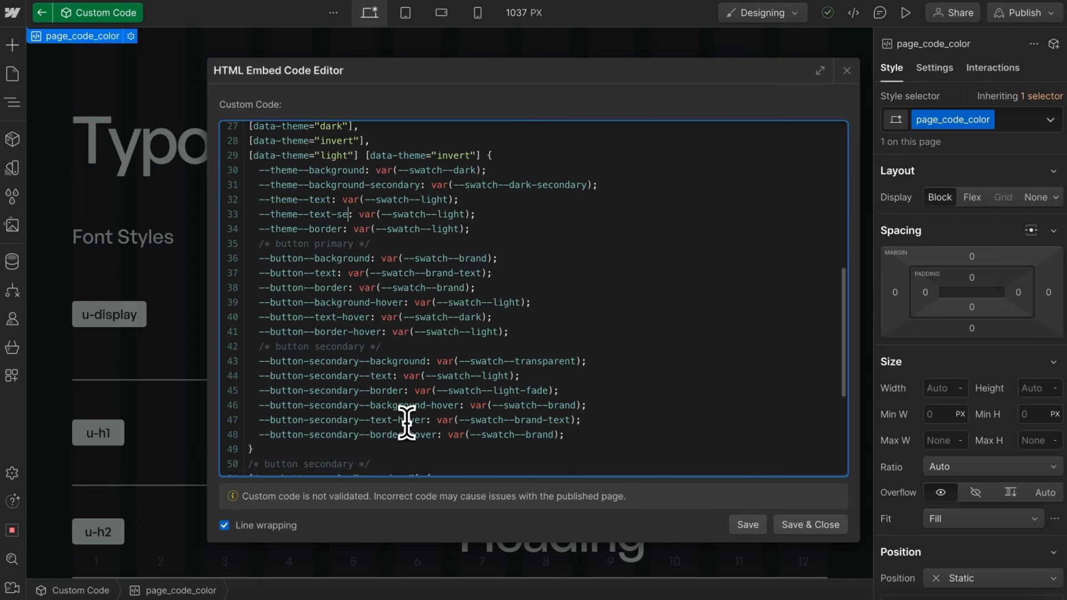
double_click(490, 214)
type("b")
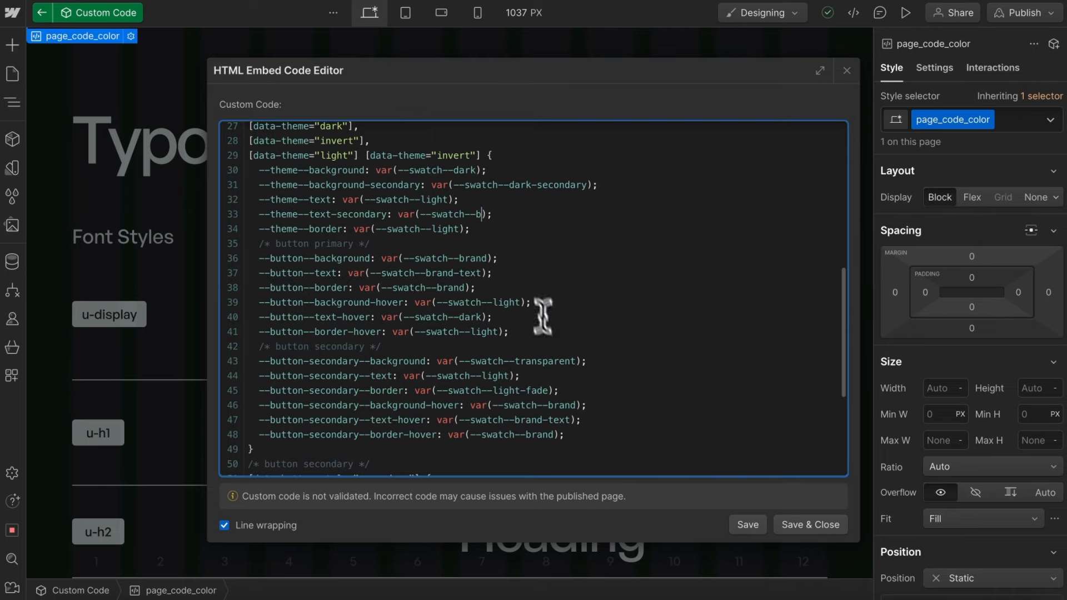
type("rand")
- Switch to Figma and examine the dark View Openings button's Hovered state, returning it to Default
scroll(476, 274, "down", 2)
left_click_drag(309, 178, 345, 238)
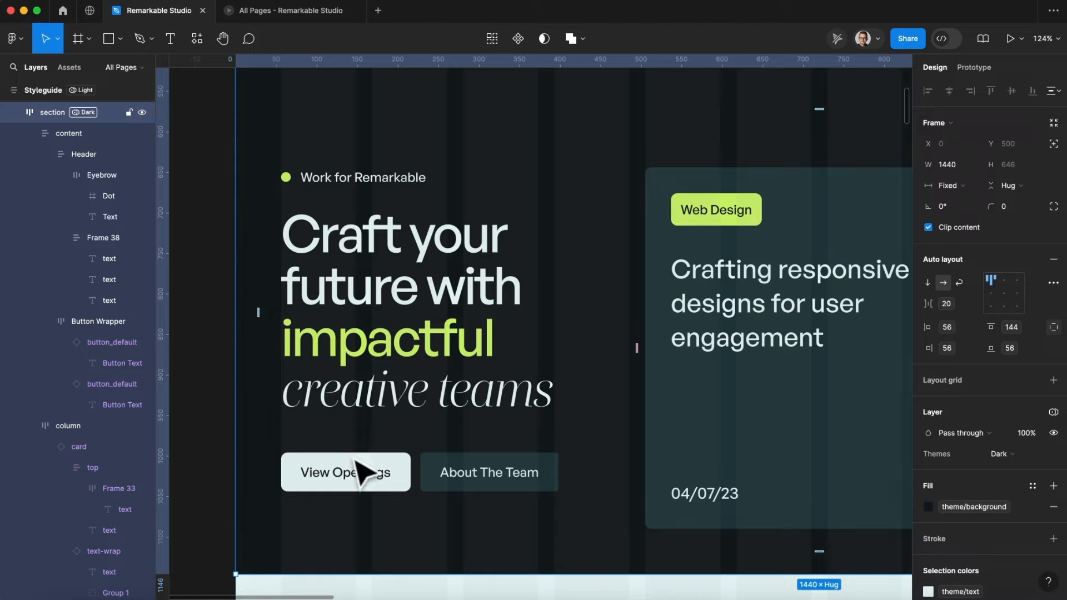
scroll(359, 473, "up", 10, "ctrl")
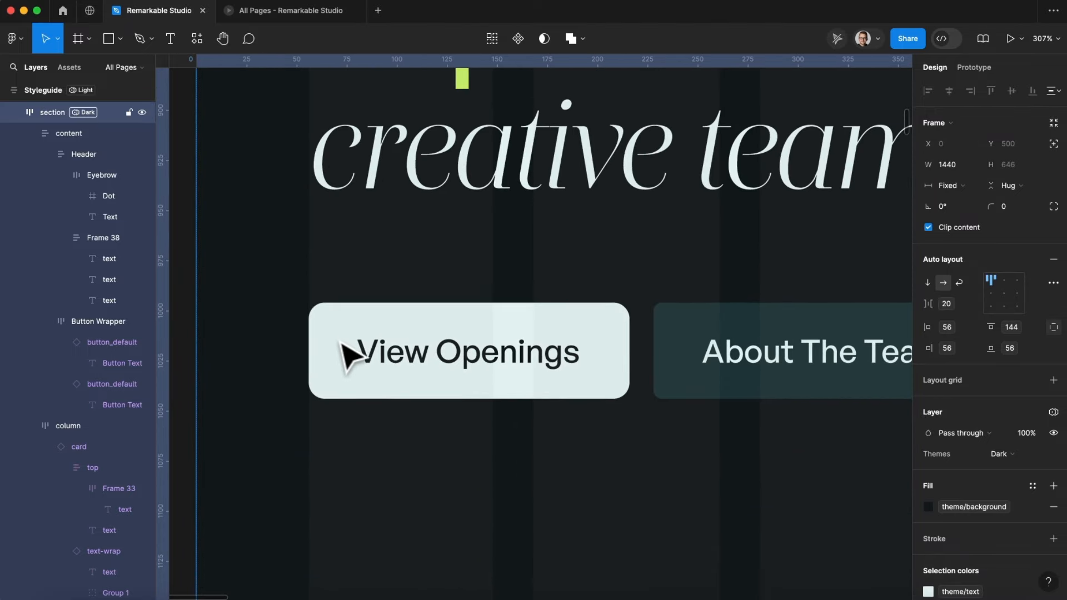
left_click(405, 333)
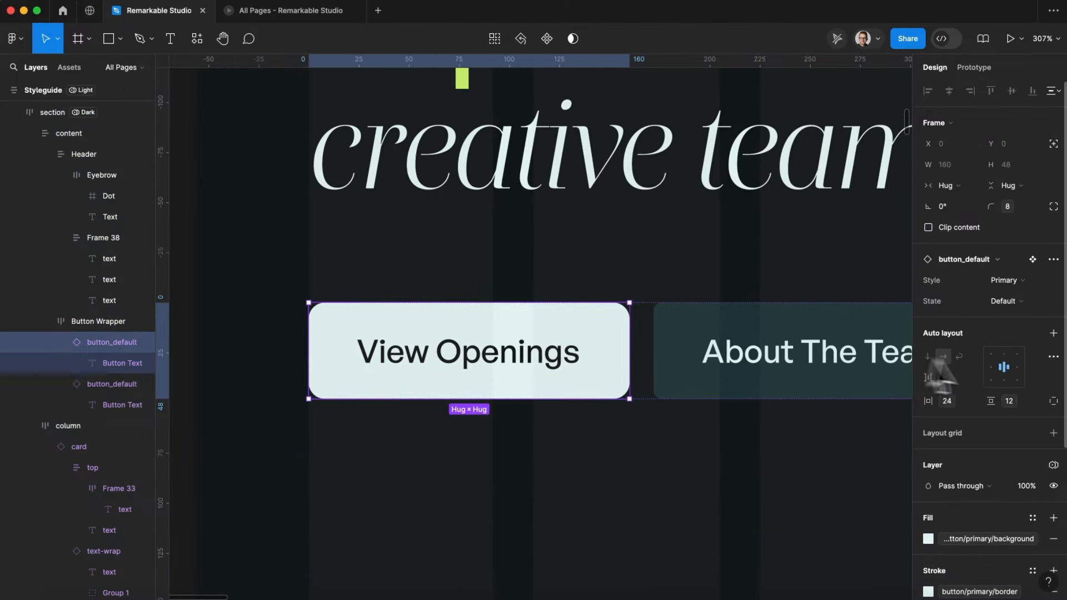
left_click(1003, 303)
left_click(996, 316)
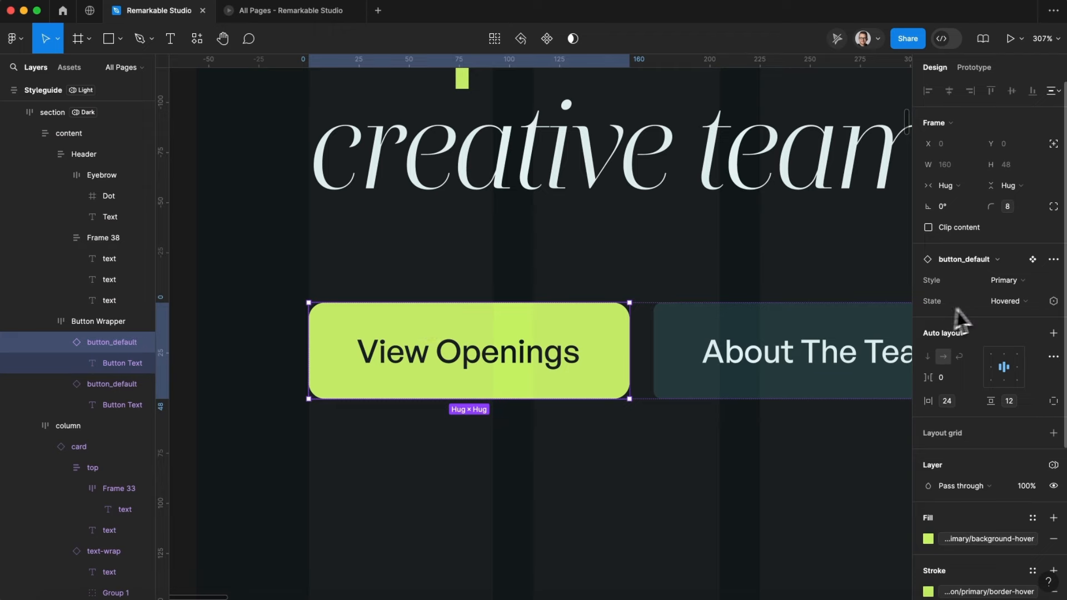
left_click(1001, 303)
left_click(978, 285)
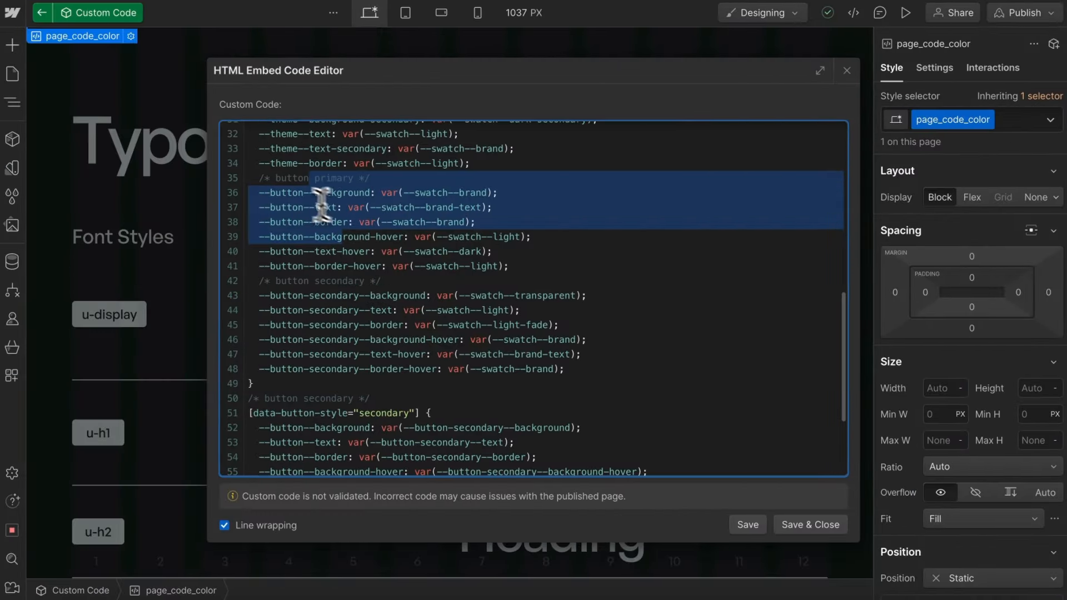
- In Webflow, set the dark theme's primary button background and border to the light swatch and its text to dark
left_click(464, 207)
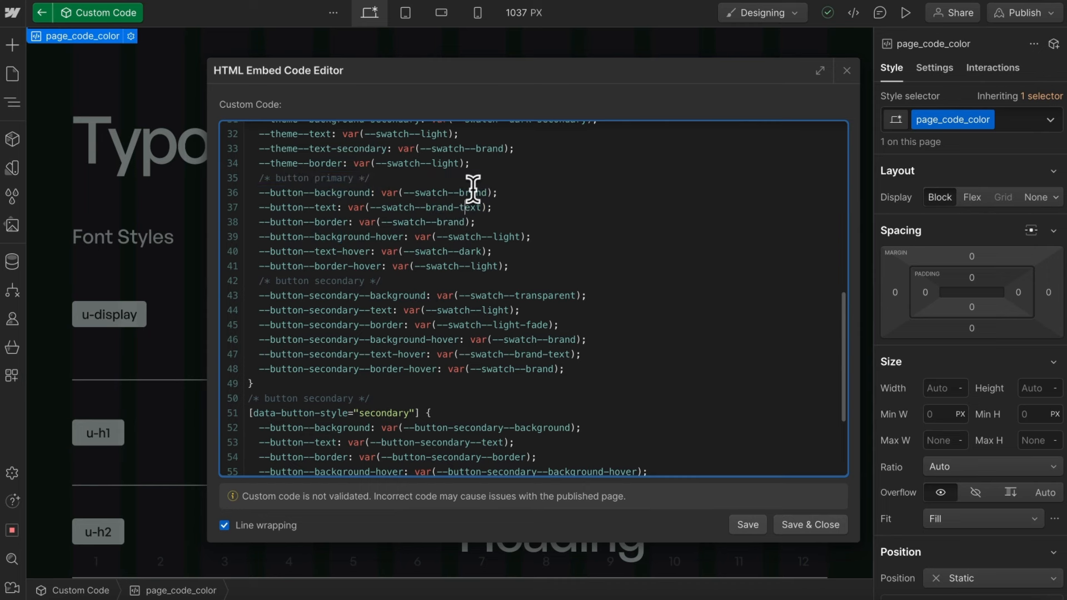
type("llight")
left_click_drag(481, 207, 428, 208)
key("BackSpace")
type("dark")
- Set the dark theme's primary button background-hover and border-hover to brand, and its text-hover to brand-text
double_click(497, 236)
type("b")
type("brand-text")
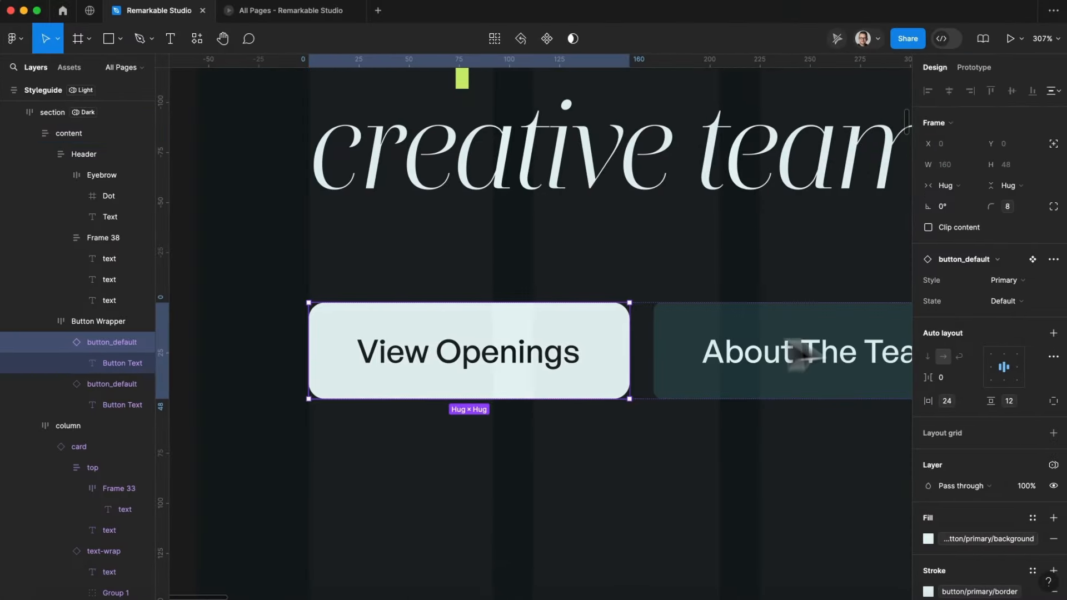
- Switch to Figma, examine the dark About The Team button's Hovered state, return it to Default, and go back to Webflow
left_click(806, 350)
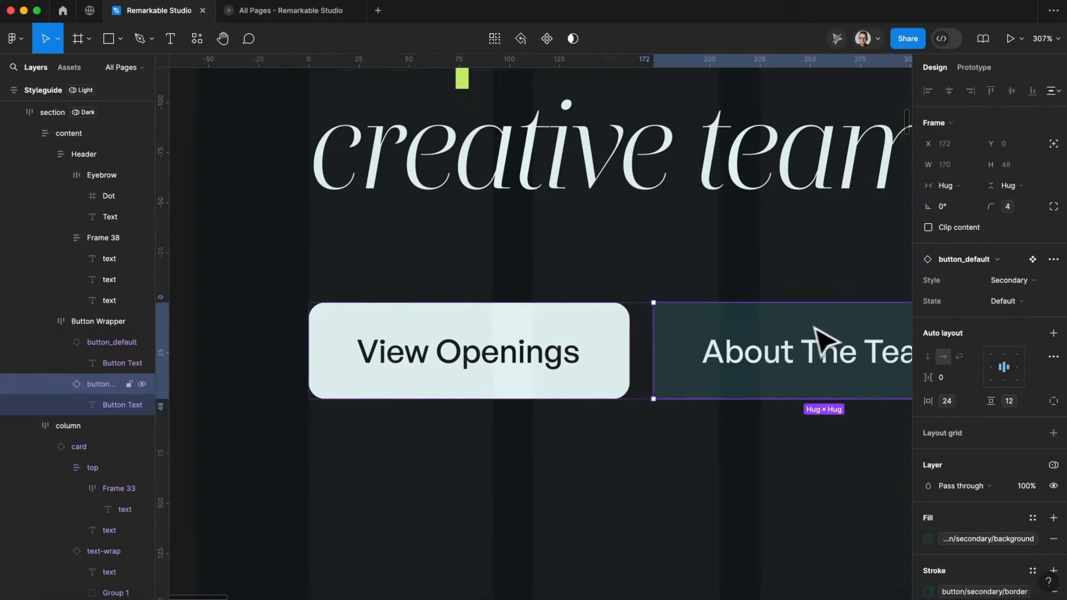
scroll(817, 341, "right", 5)
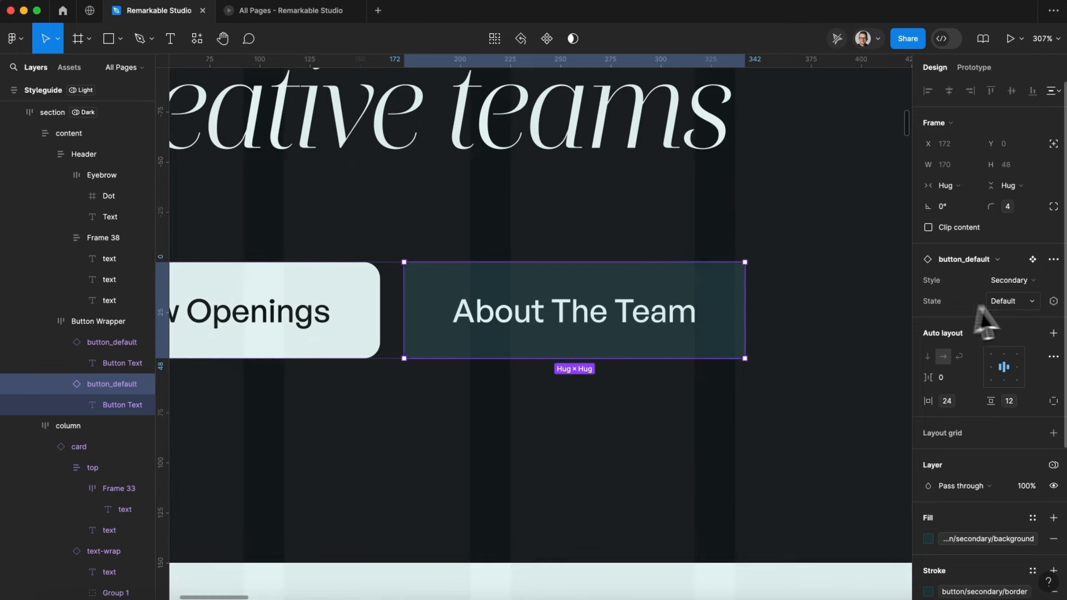
left_click(1019, 302)
left_click(1020, 316)
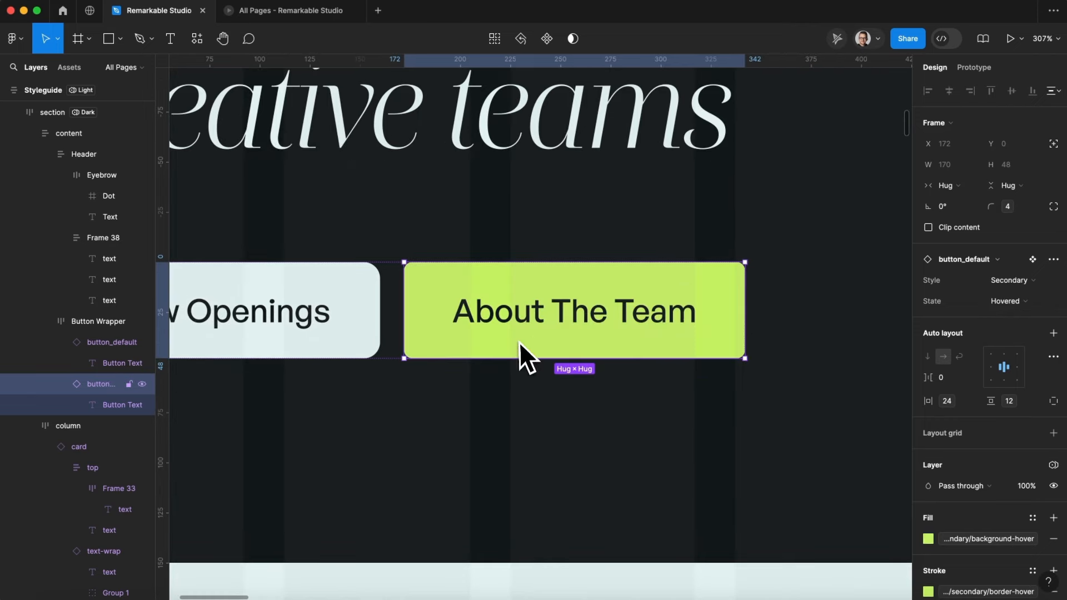
left_click(1023, 297)
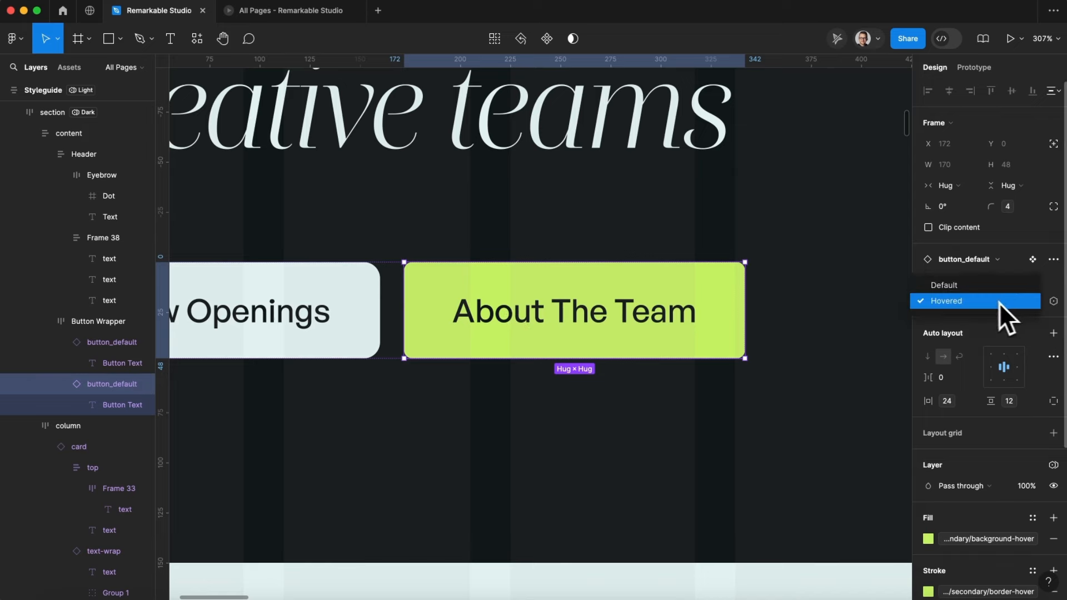
left_click(978, 286)
key("ctrl+Left")
- Set the dark theme's secondary button background and border to the dark-secondary swatch
left_click(544, 224)
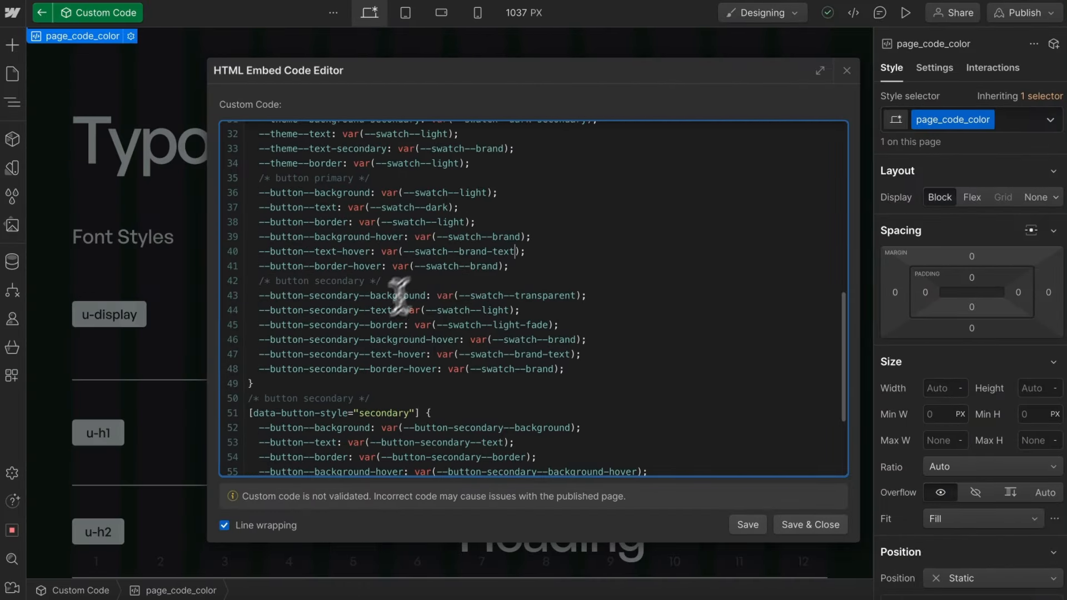
double_click(561, 295)
type("dark-secondary")
left_click_drag(493, 325, 541, 324)
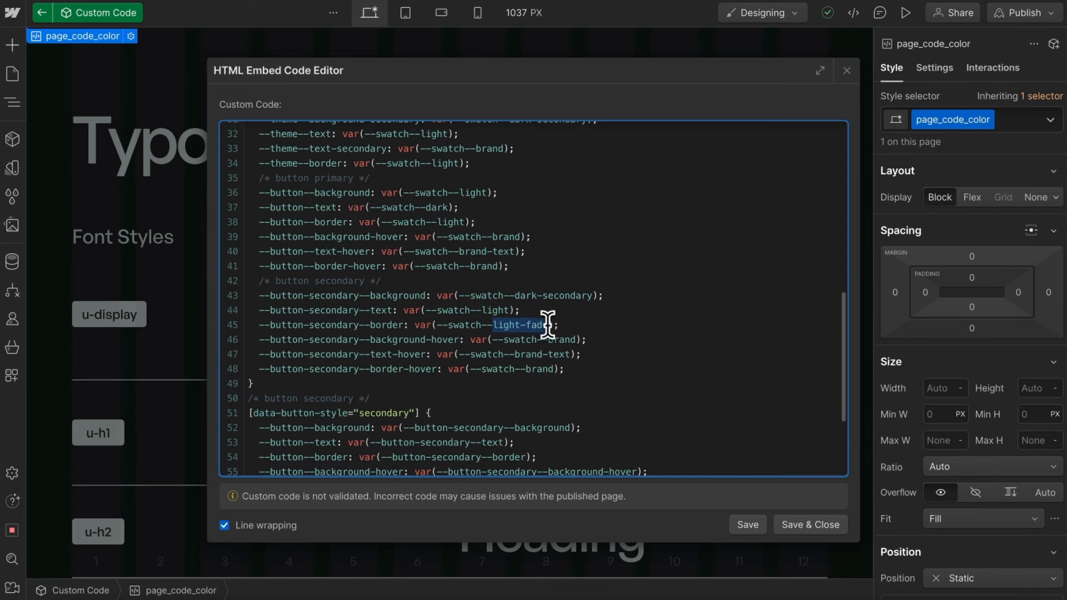
type("dark-")
left_click(493, 309)
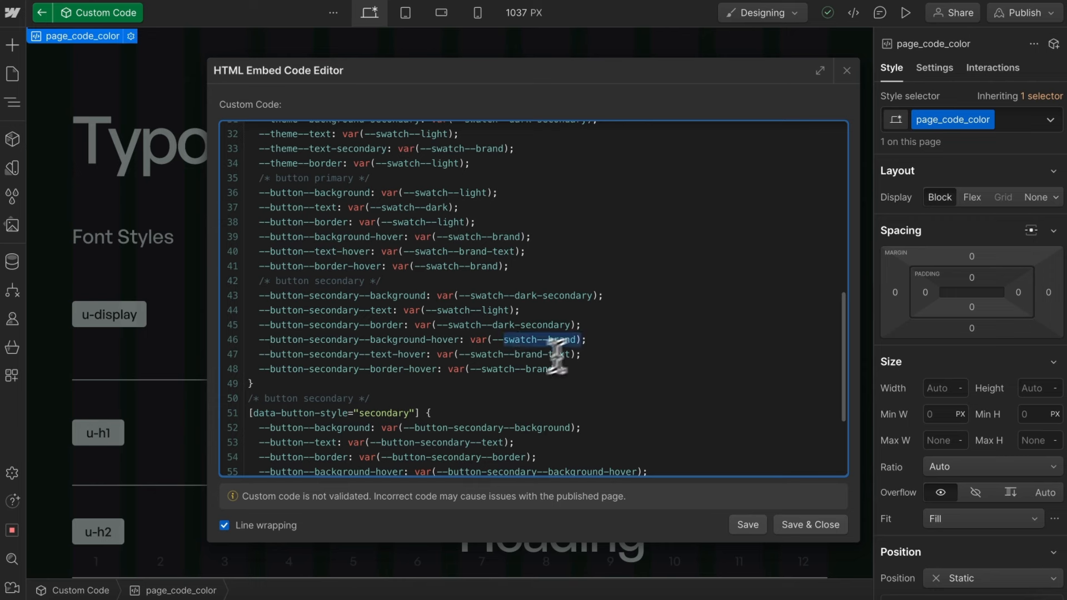
- Check the secondary hover swatches, save and close the theme code, and review the Color themes on the Styleguide page
left_click_drag(487, 369, 565, 368)
left_click_drag(455, 354, 584, 354)
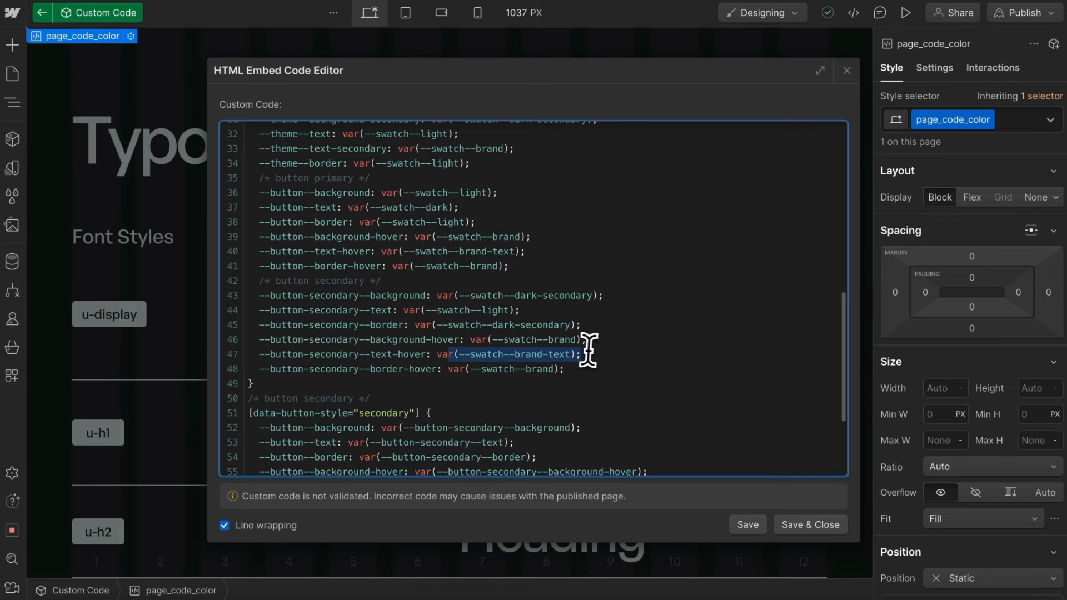
scroll(592, 352, "down", 1)
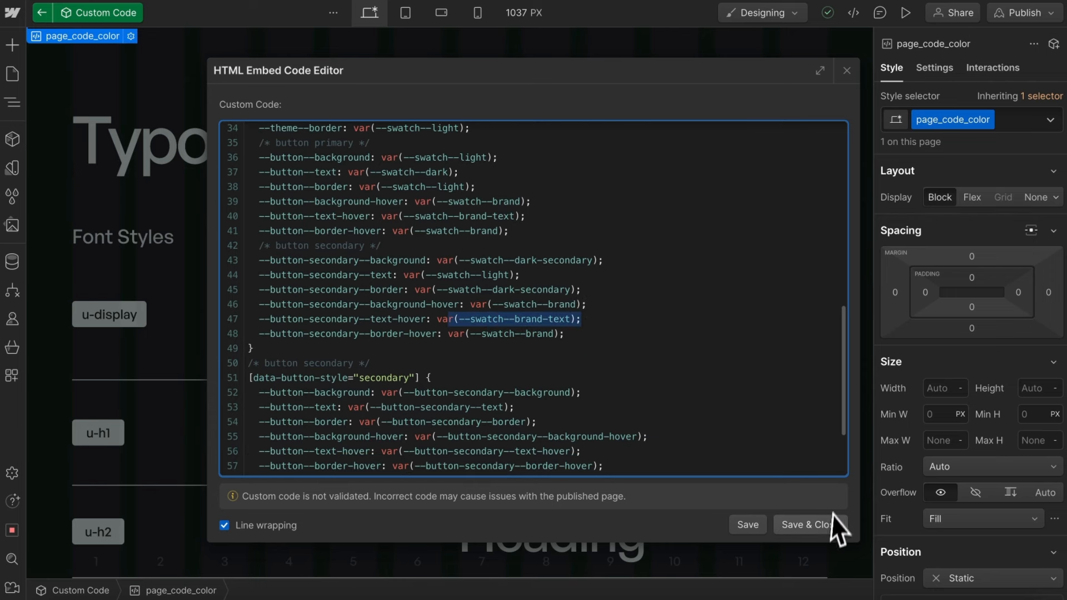
left_click(813, 525)
key("Escape")
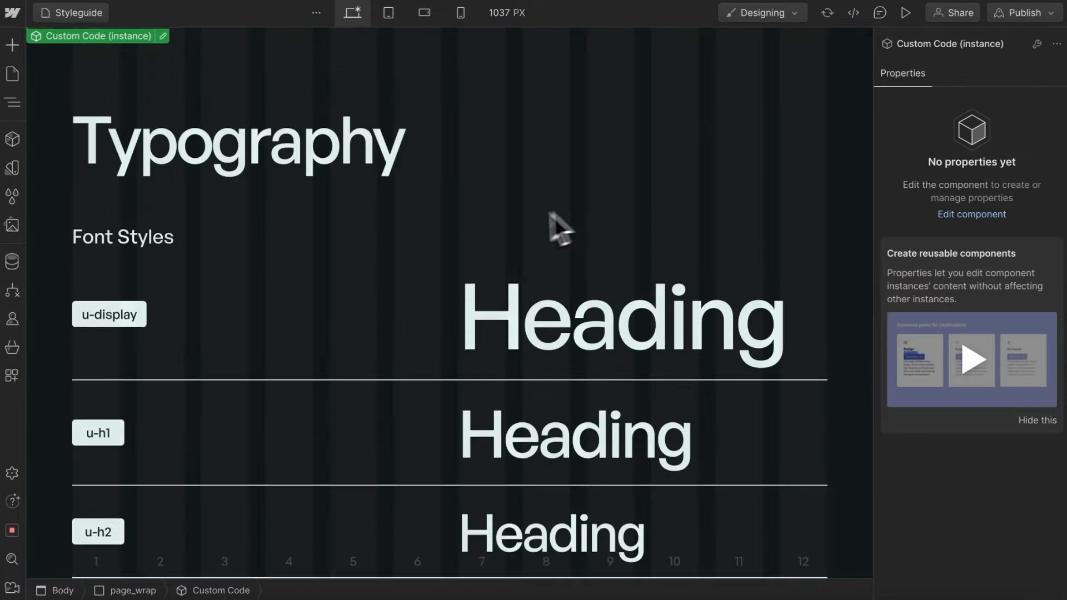
scroll(512, 222, "down", 15)
scroll(511, 221, "down", 20)
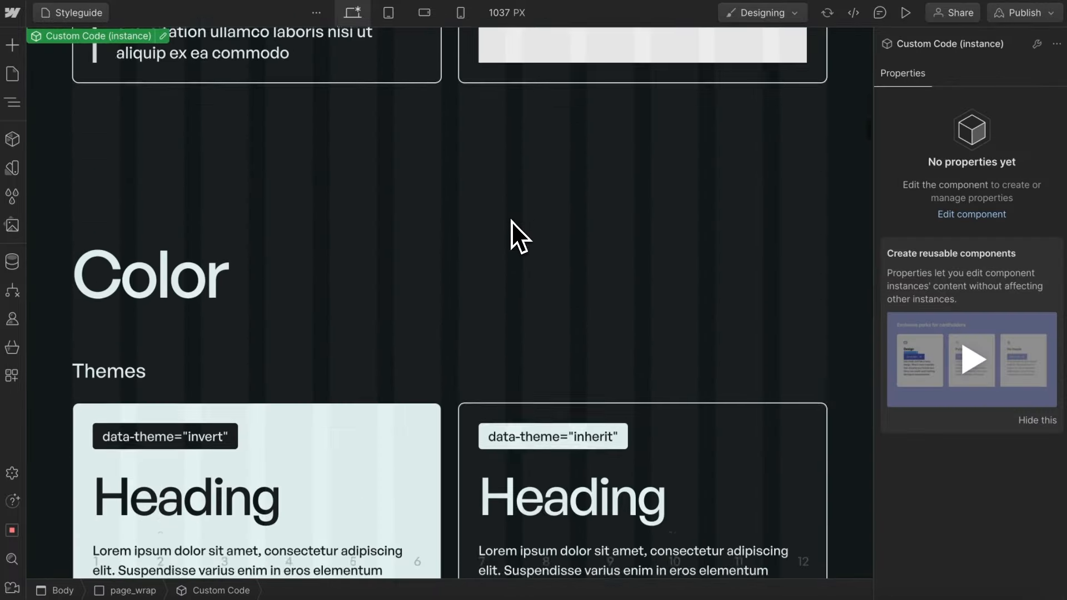
scroll(511, 221, "up", 3)
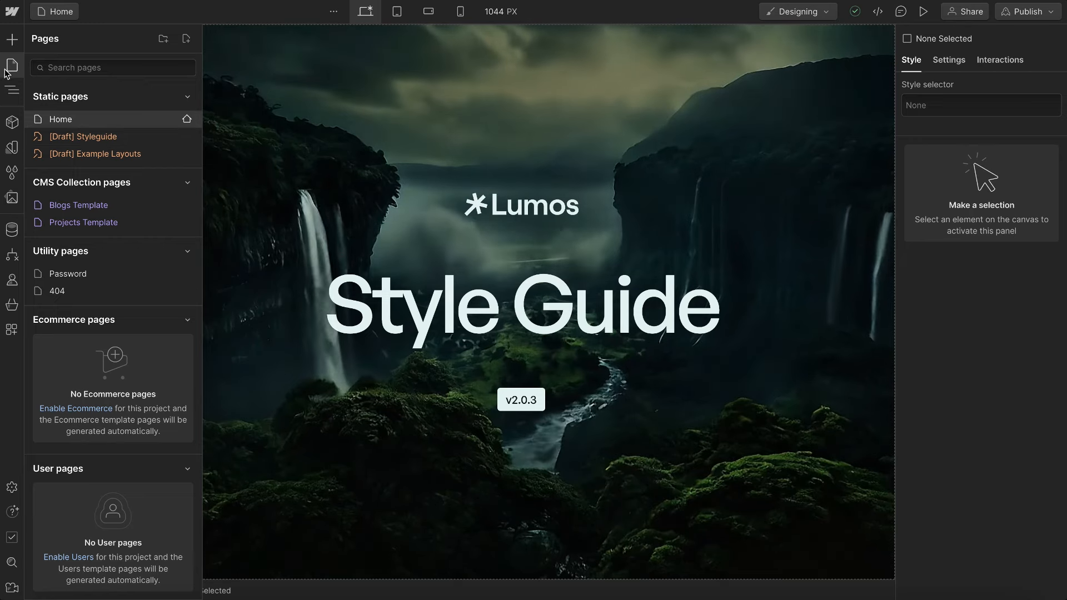
- Delete the hero_placeholder_wrap section from page_main on the Home page
key("z")
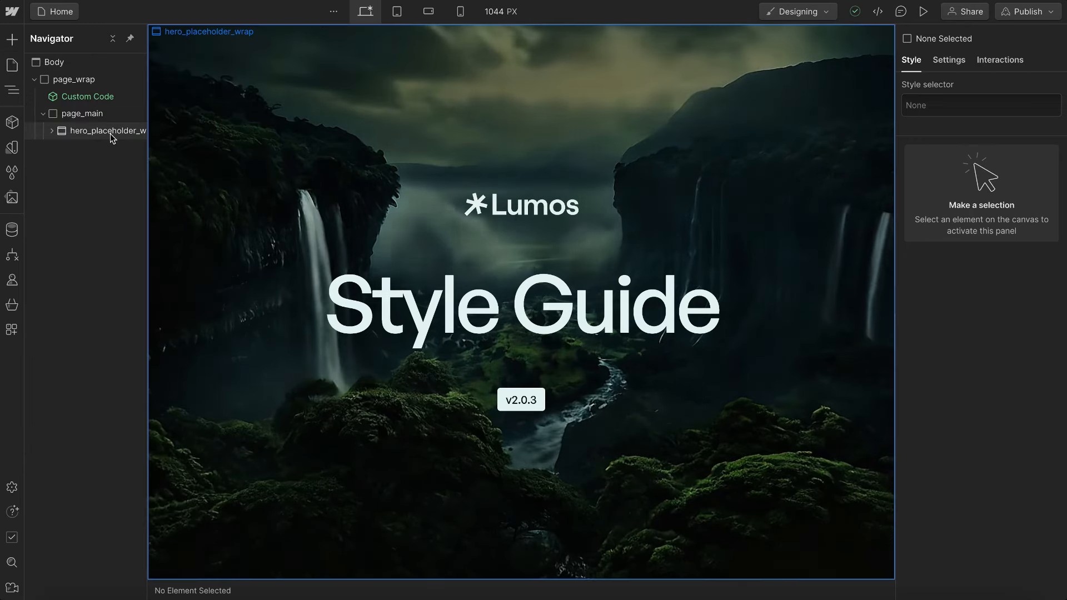
left_click(110, 134)
key("Delete")
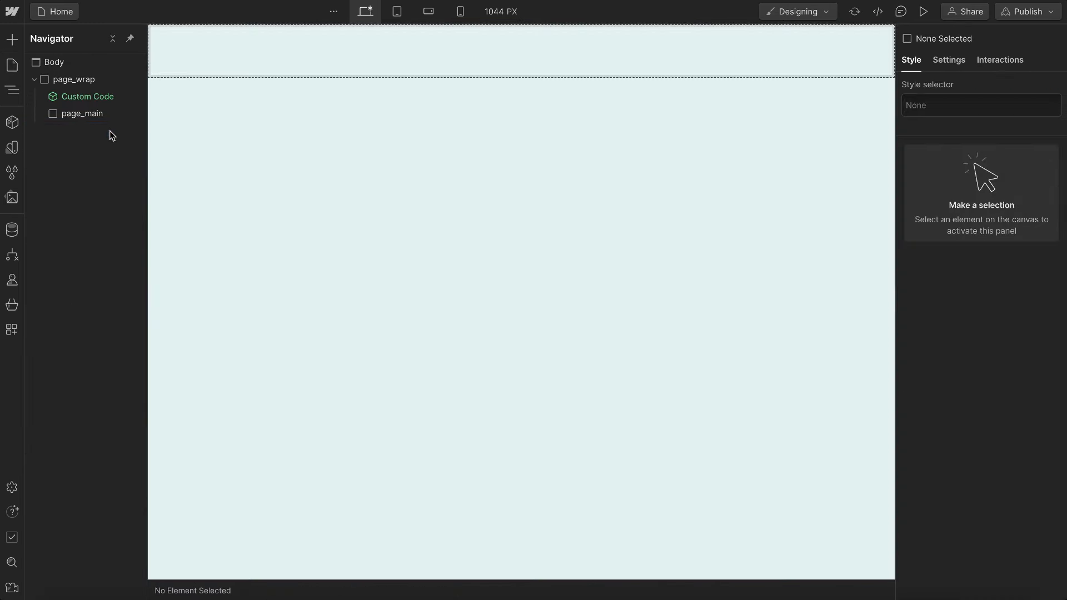
- Add a div block inside page_wrap and give it the class nav_wrap
left_click(89, 79)
key("ctrl+k")
type("di")
key("Return")
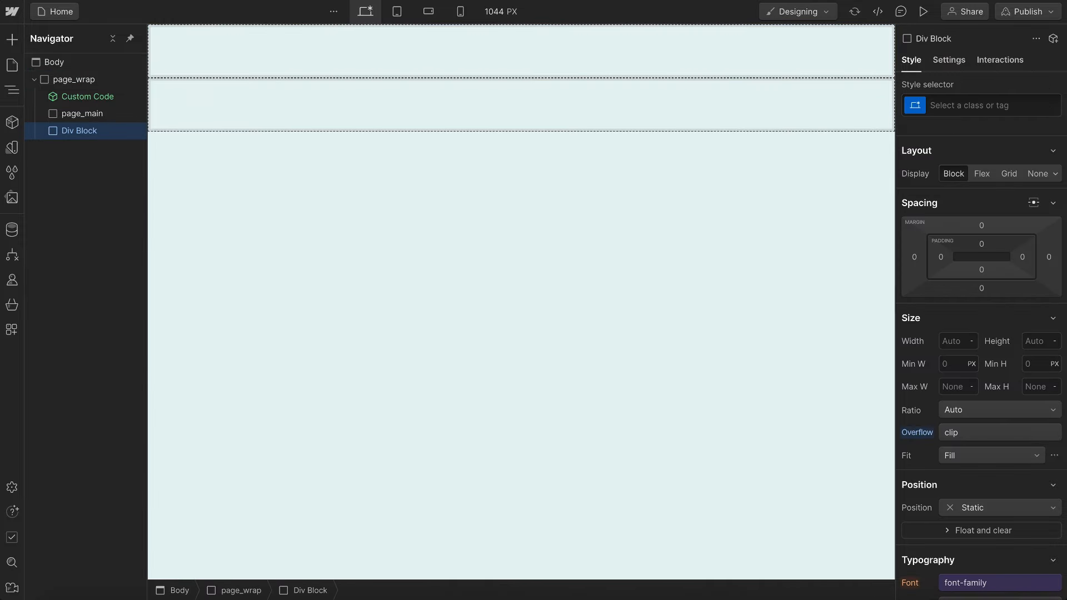
key("ctrl+Return")
type("nav_wrap")
key("Return")
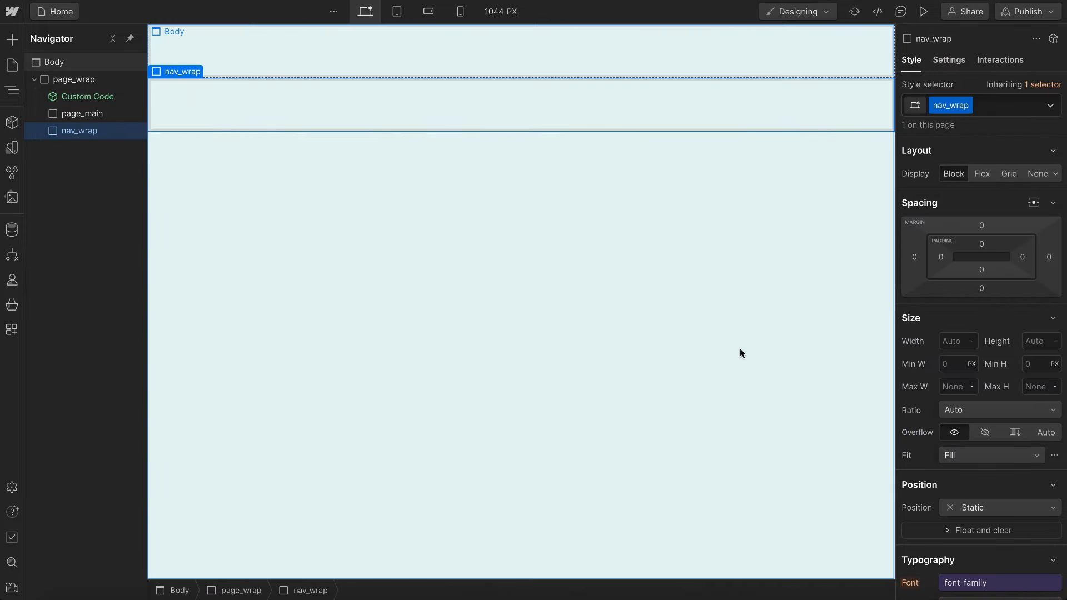
- Position nav_wrap absolutely across the top of the page with a z-index of 1000
left_click(973, 507)
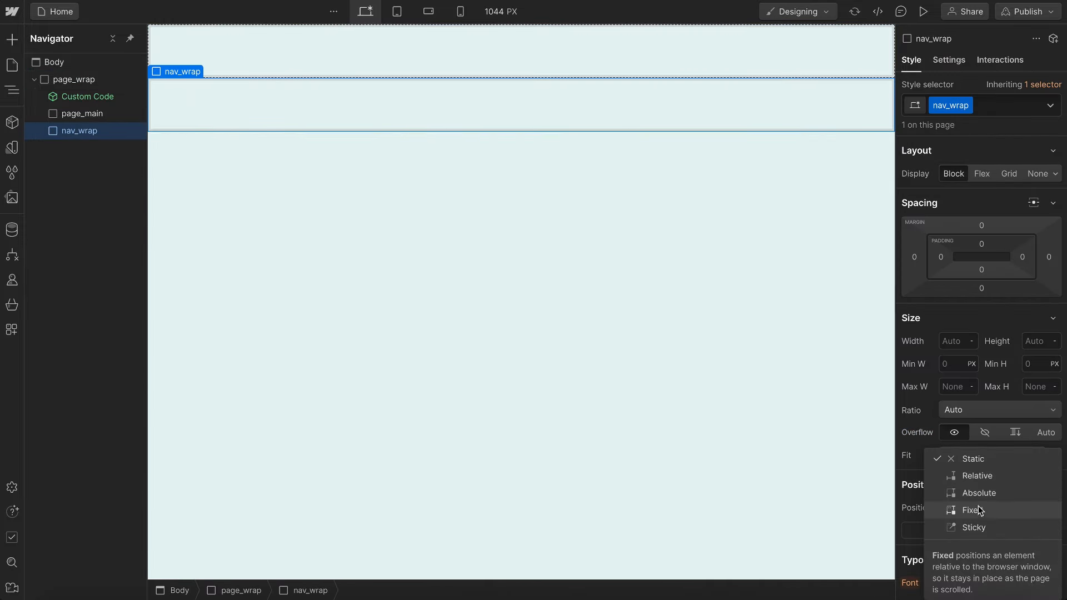
left_click(1010, 495)
left_click(1042, 528)
scroll(1048, 500, "down", 3)
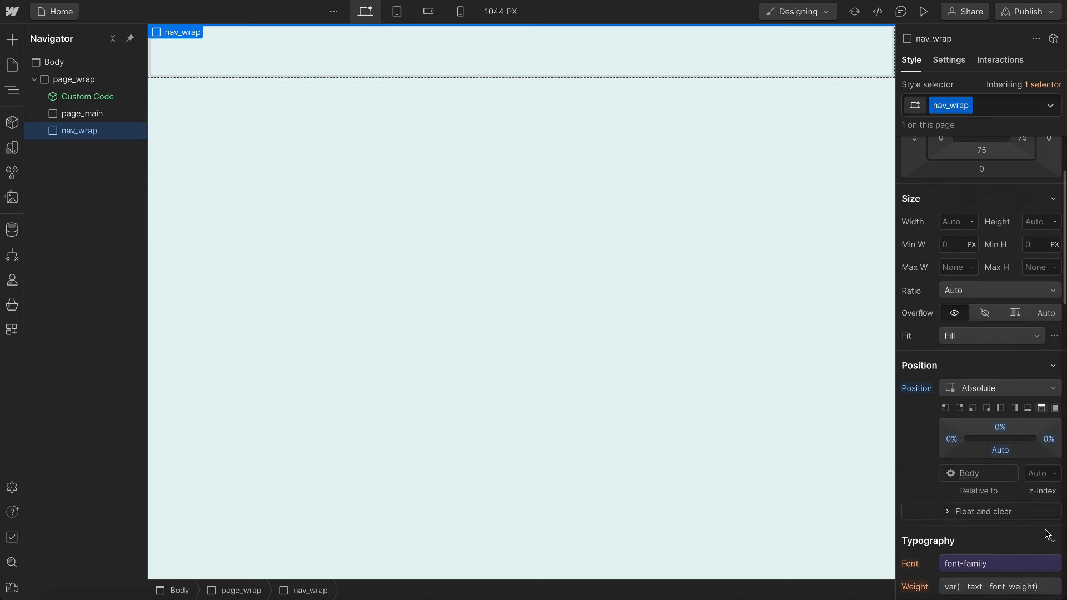
type("1000")
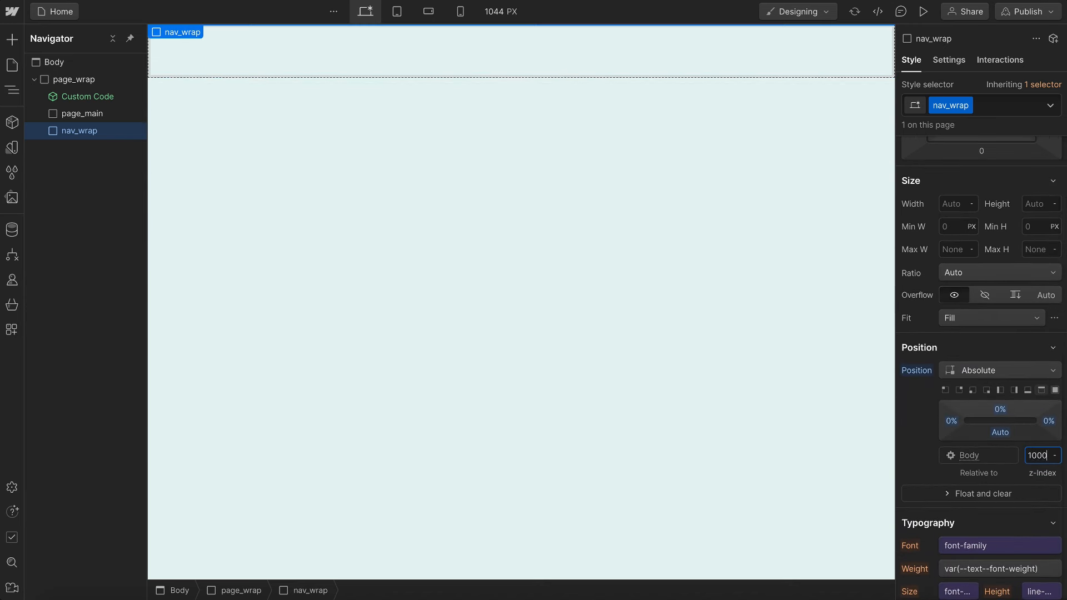
- Set the HTML tag of nav_wrap to Nav
left_click(949, 59)
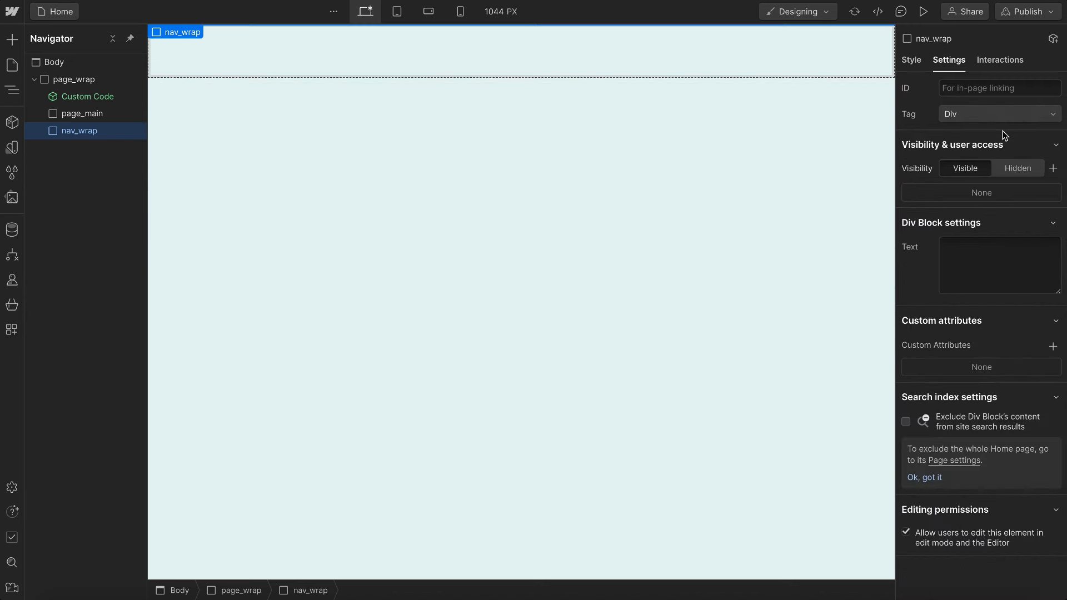
left_click(985, 111)
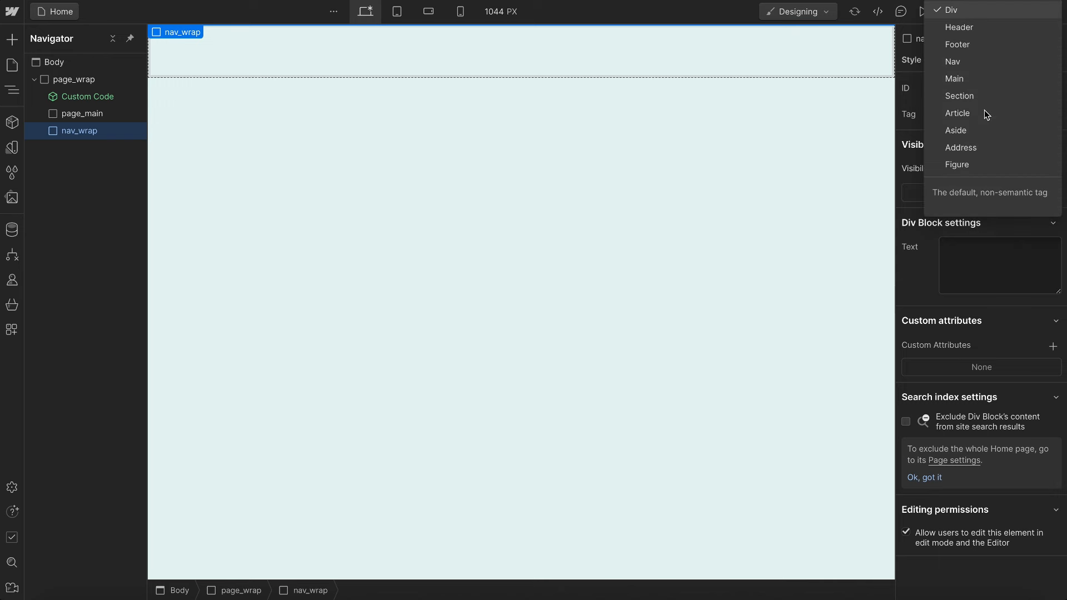
left_click(973, 63)
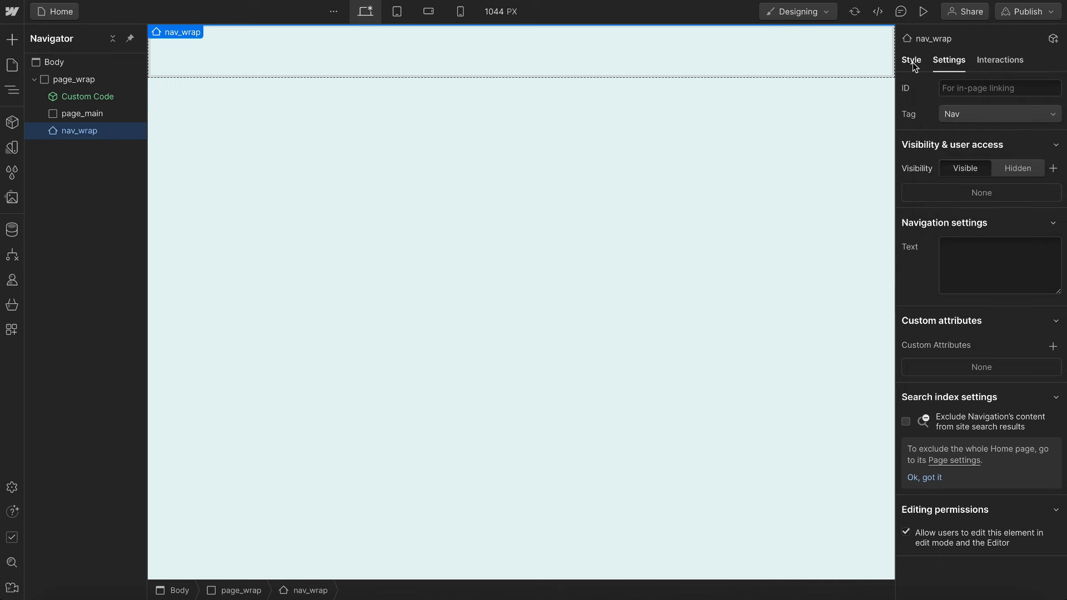
- Add a div block inside nav_wrap and give it the classes nav_contain and u-container
key("ctrl+k")
type("div")
key("Return")
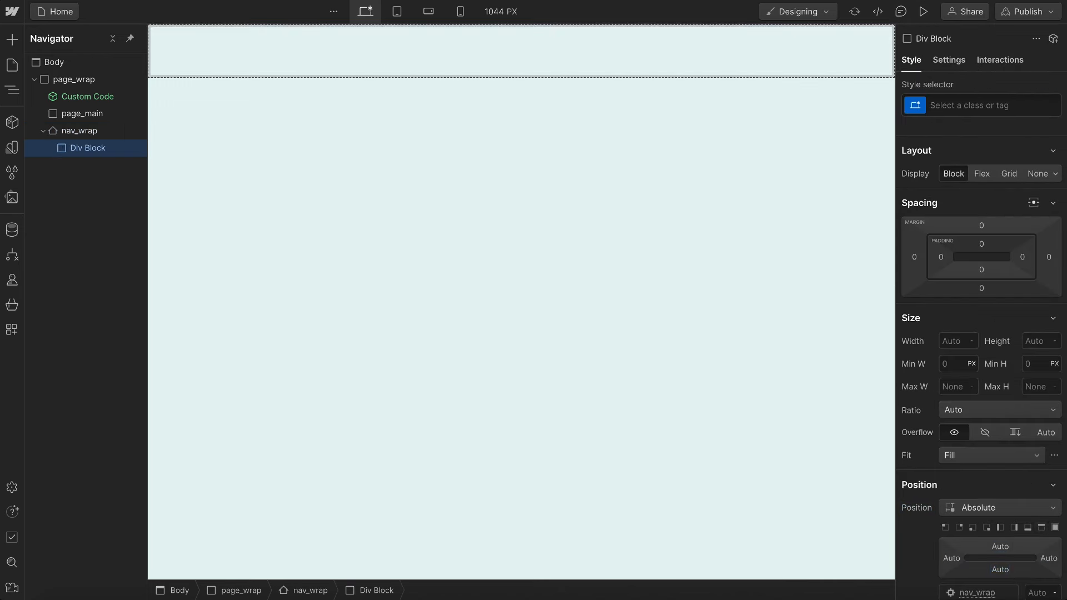
key("ctrl+Return")
type("nav_contain")
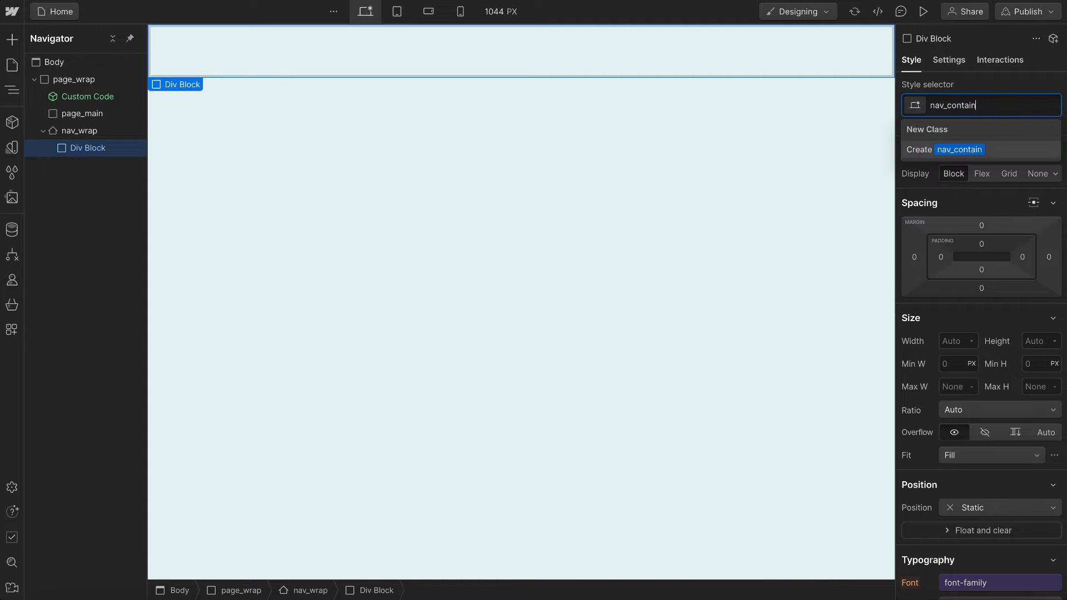
key("Return")
type("container")
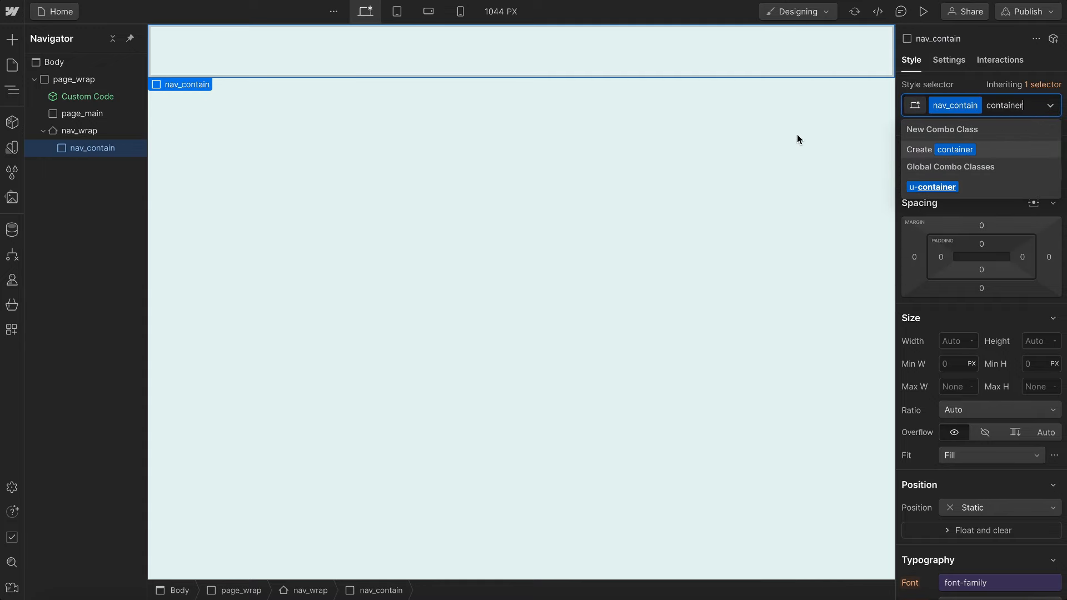
left_click(969, 184)
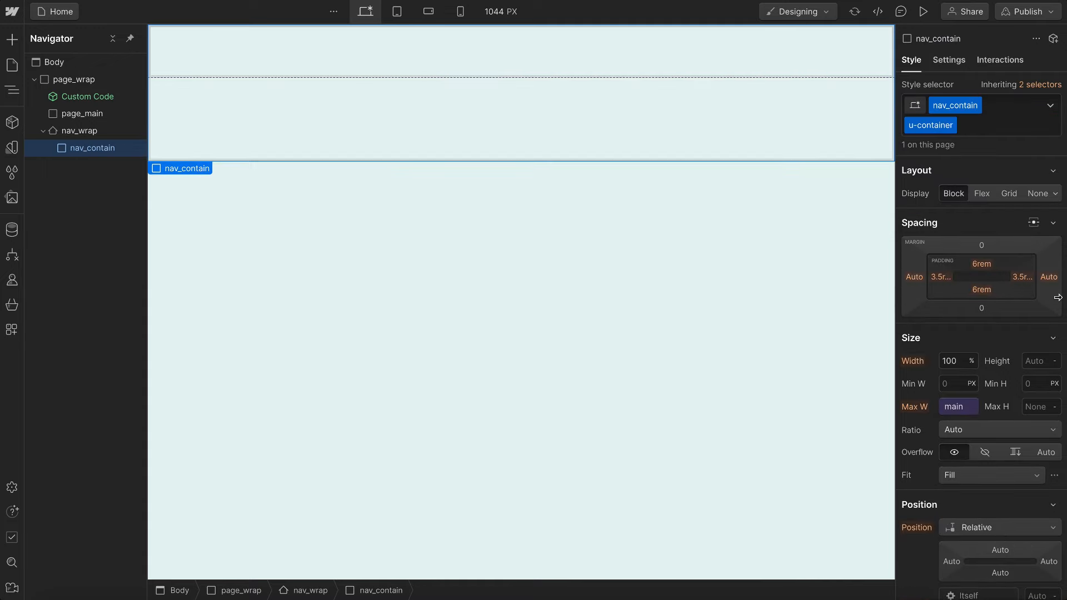
- Set nav_contain's top and bottom padding to the small padding-vertical variable
left_click(985, 269)
left_click(969, 292)
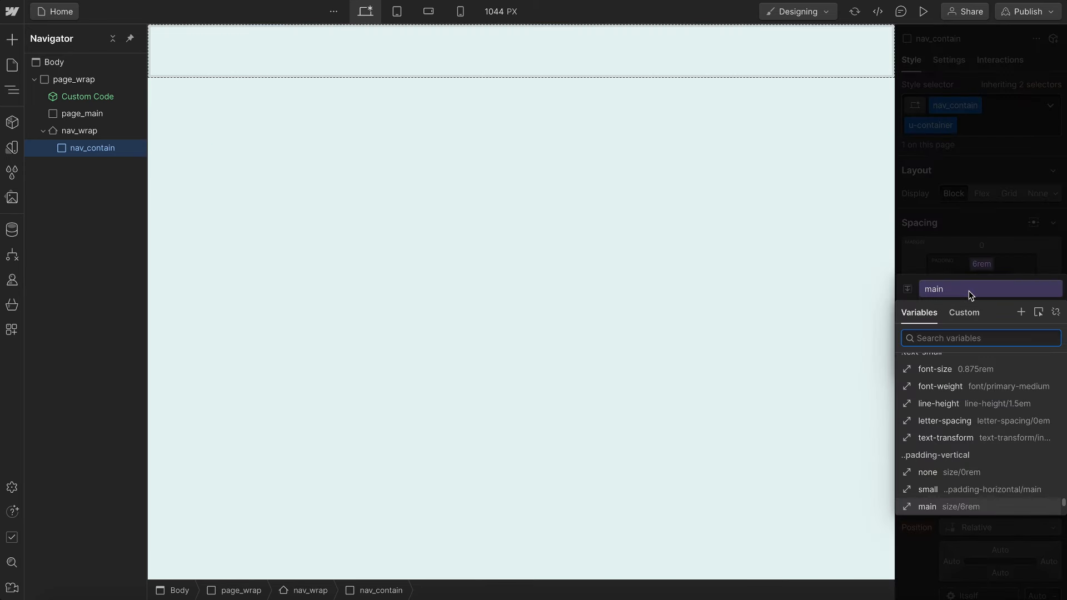
left_click(928, 490)
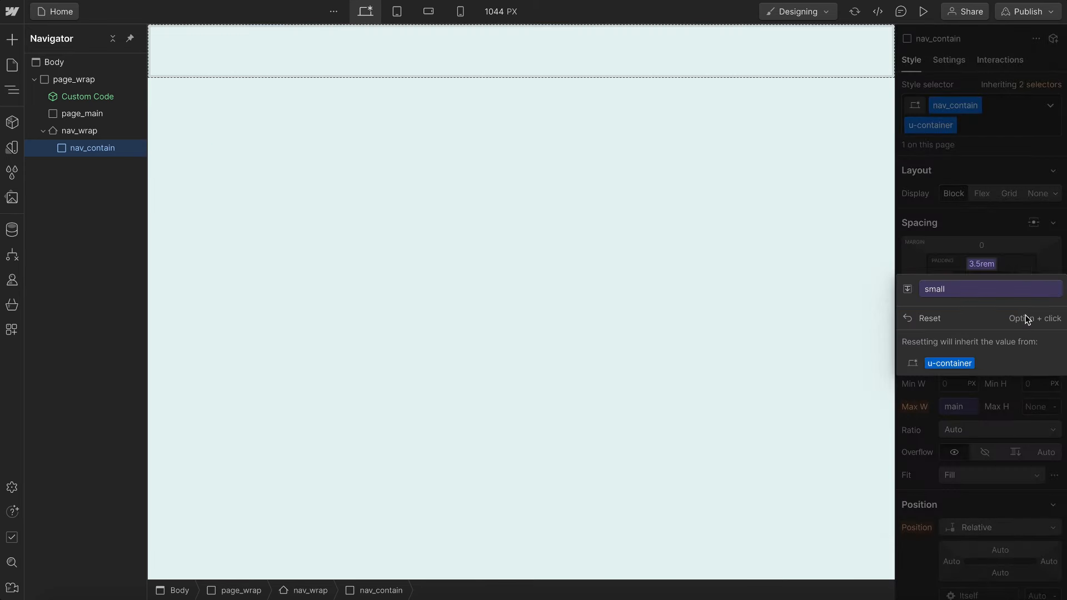
left_click(982, 290)
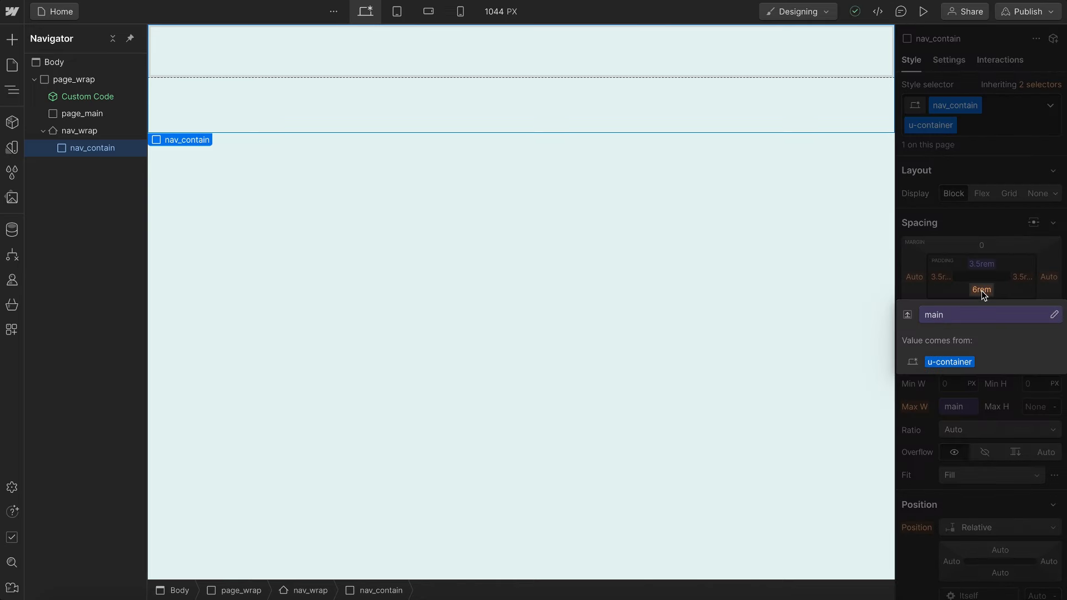
left_click(964, 315)
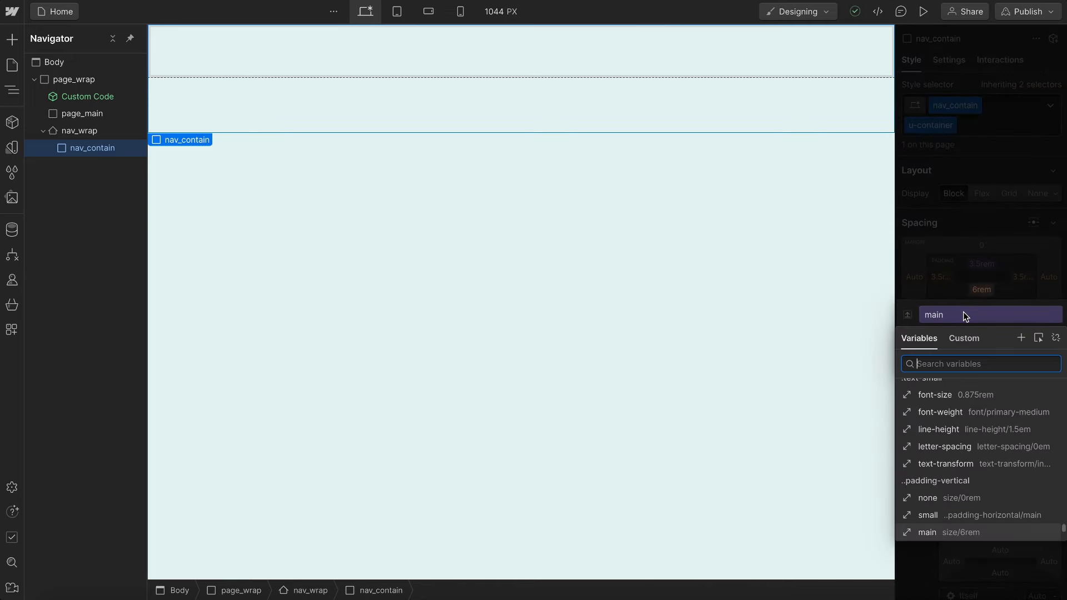
left_click(937, 515)
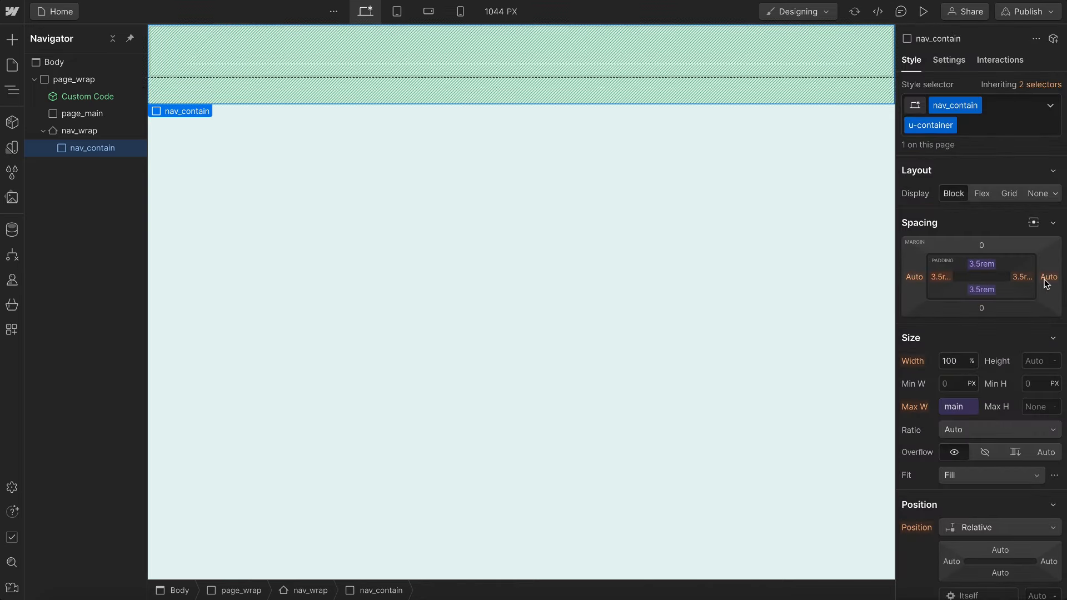
- Add a div block inside nav_contain and give it the class nav_layout
key("ctrl+k")
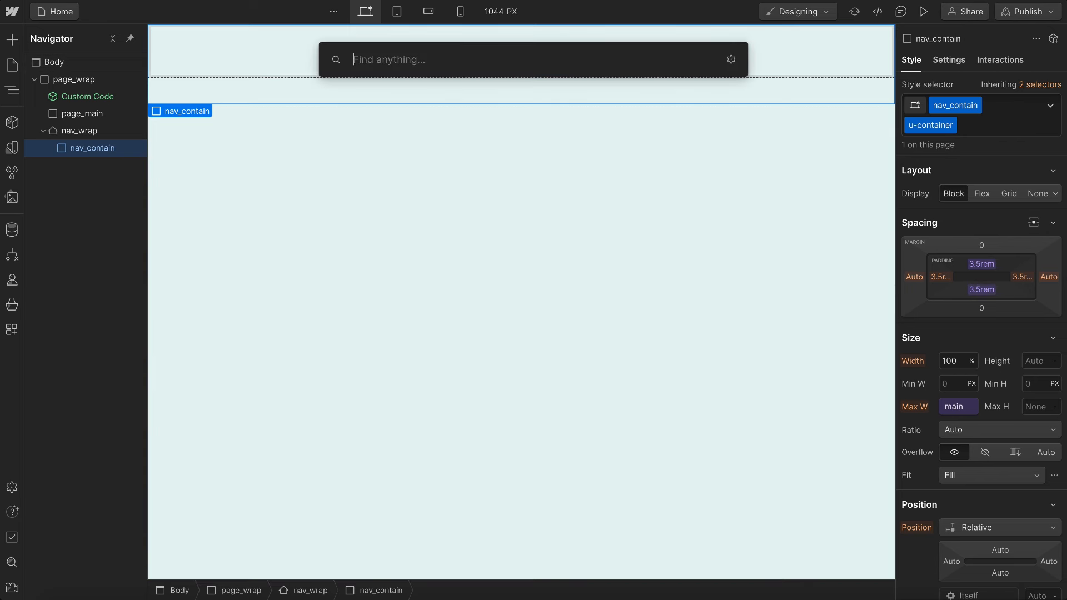
type("div")
key("Return")
key("ctrl+Return")
type("nav_")
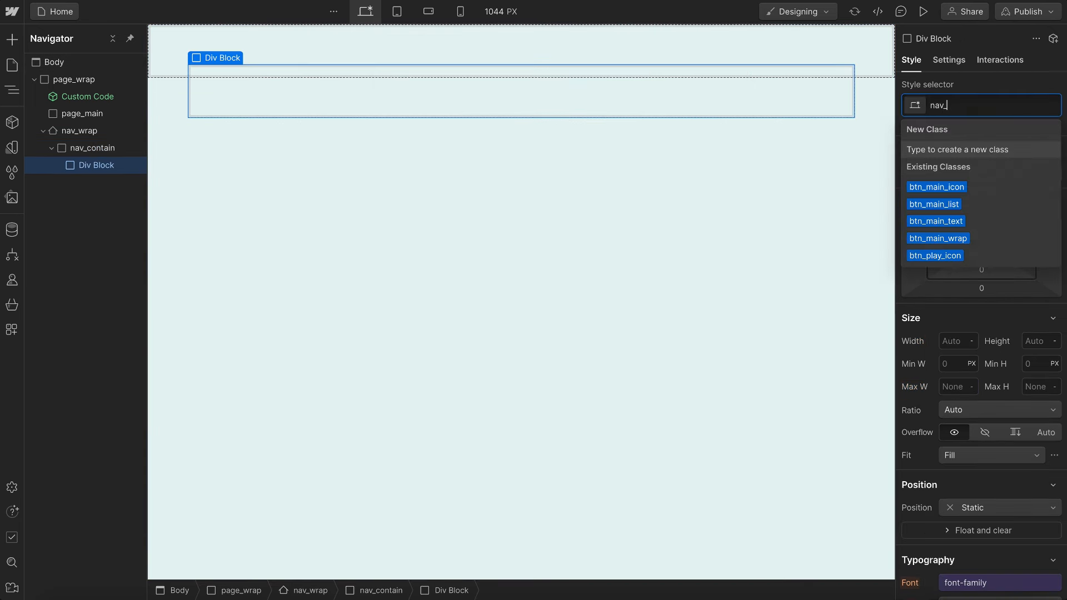
type("layout")
key("Return")
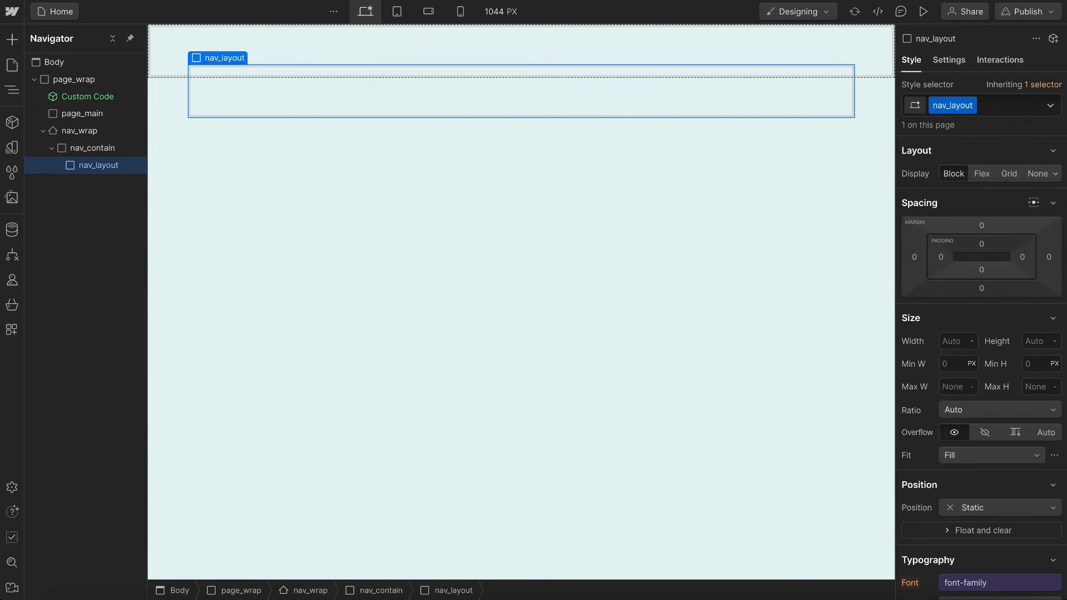
- Add a link block inside nav_layout and give it the class nav_logo_wrap
key("ctrl+k")
type("link")
key("Return")
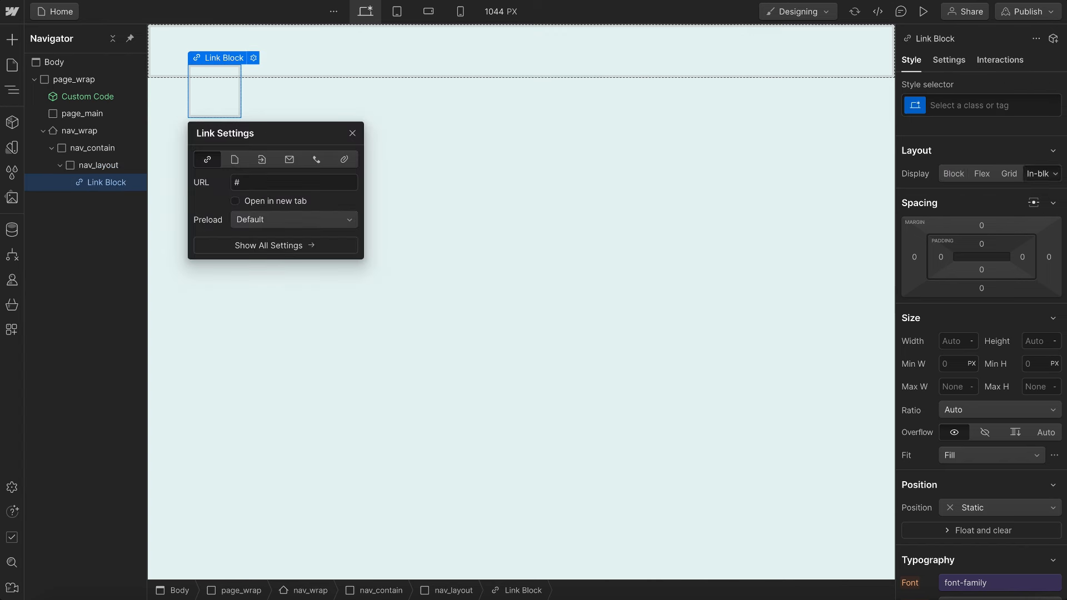
key("ctrl+Return")
type("nav_logo_wrap")
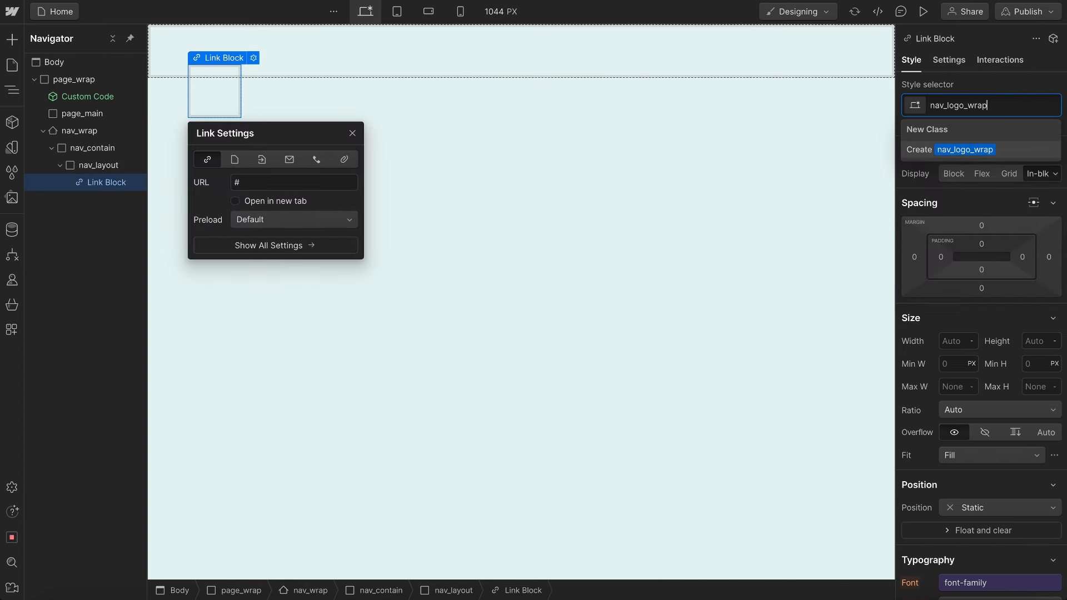
key("Return")
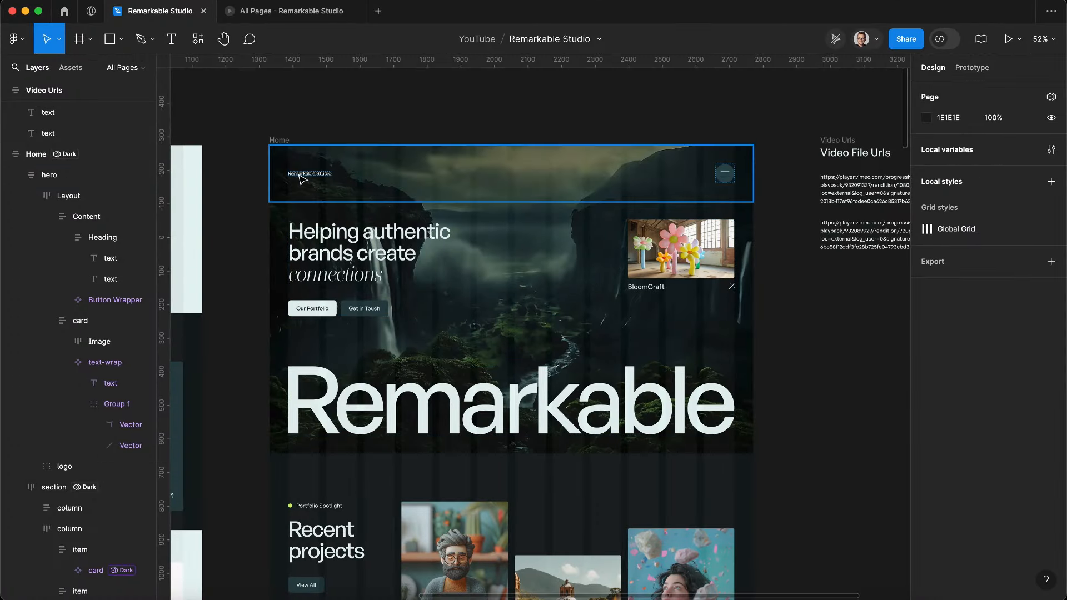
- Switch to Figma and copy the Remarkable Studio logo from the Home frame's nav as SVG
left_click(301, 178)
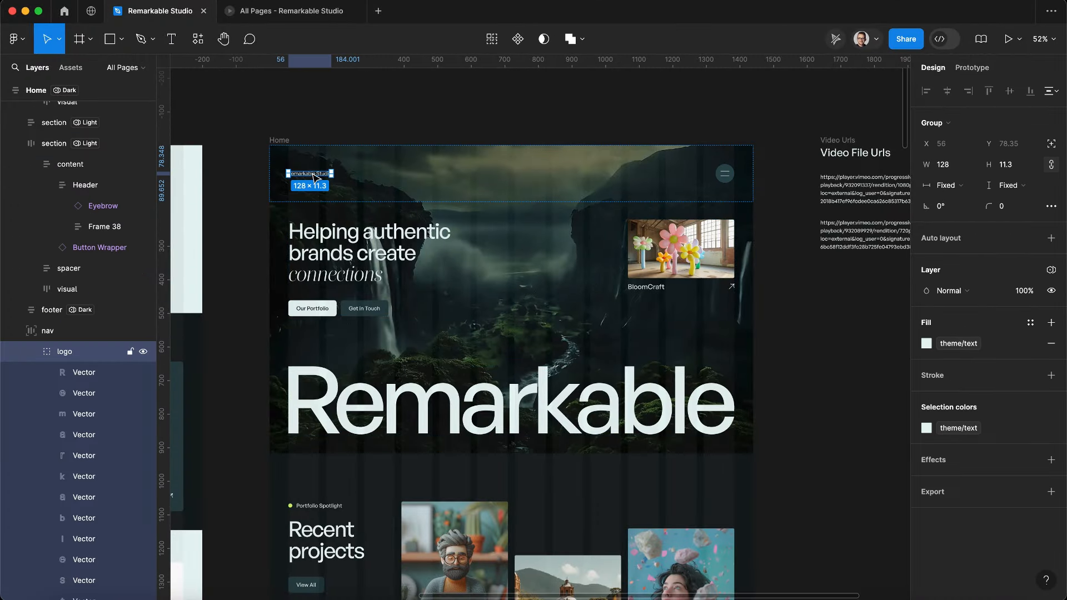
right_click(315, 176)
mouse_move(383, 229)
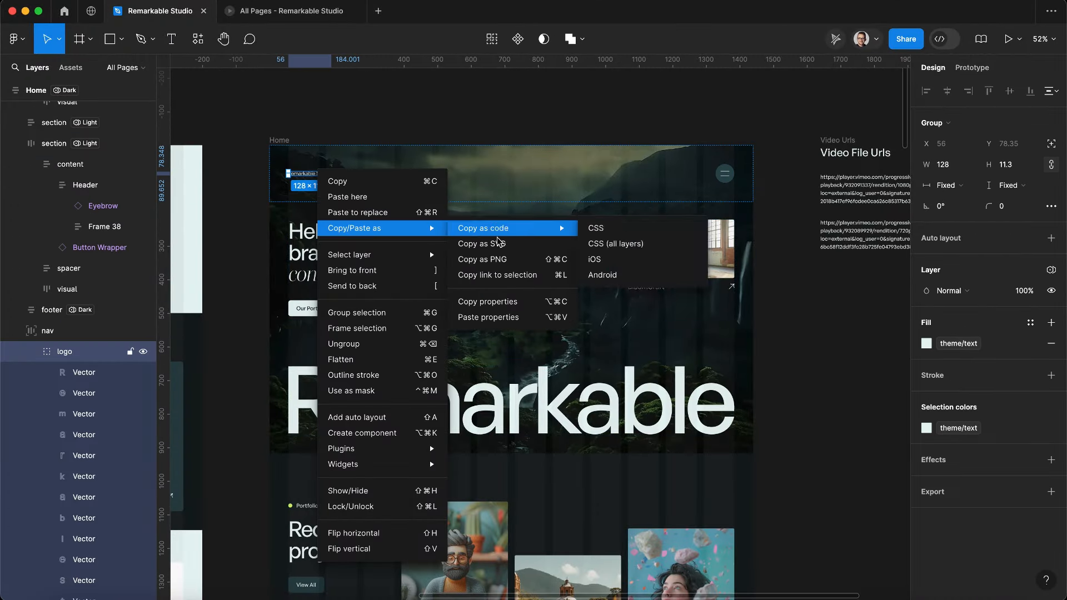
left_click(525, 246)
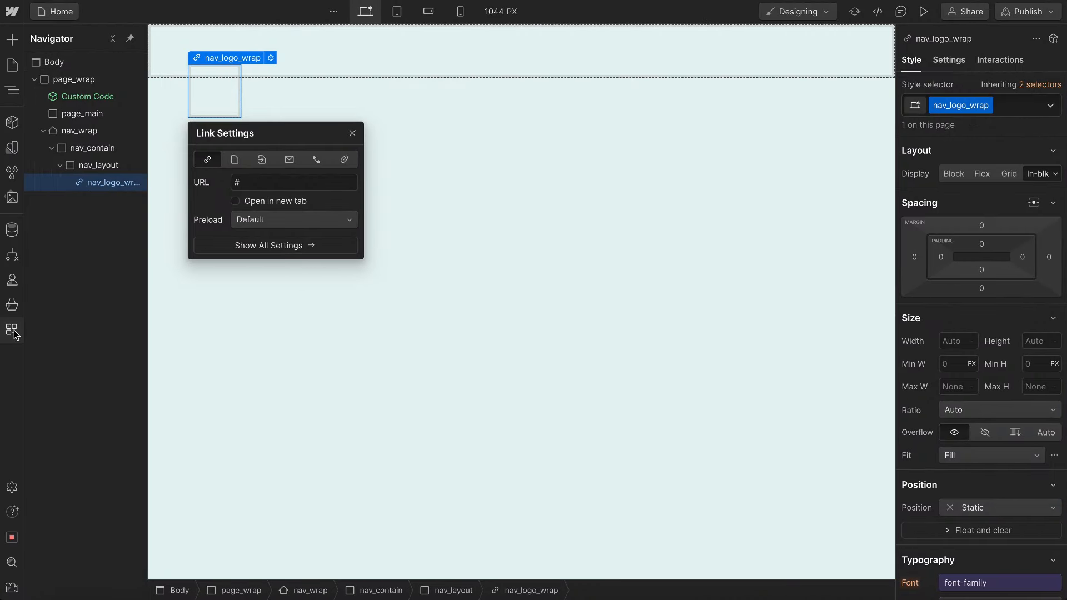
left_click(12, 330)
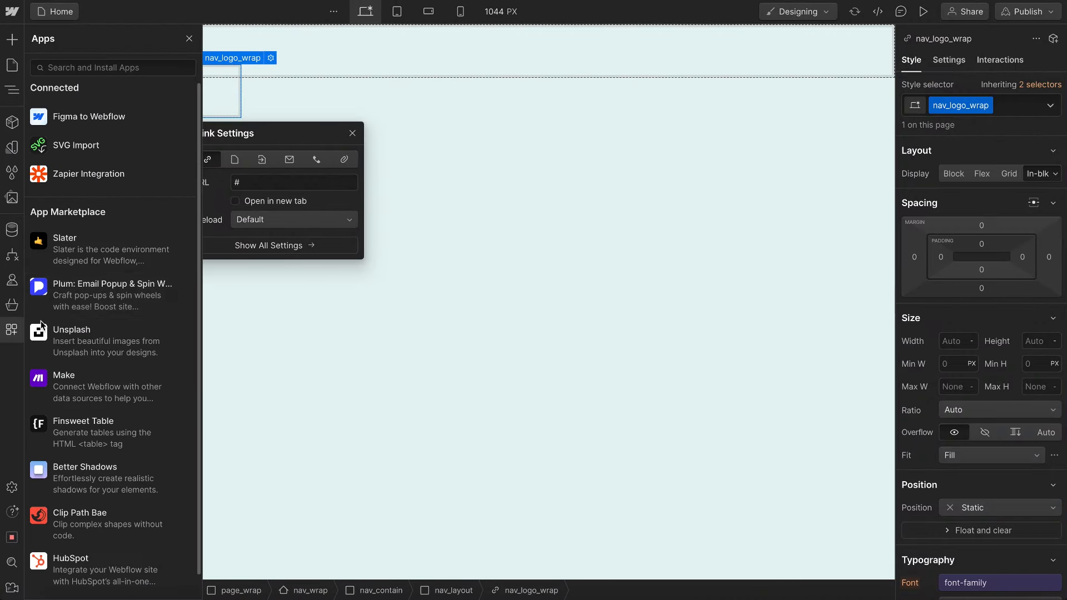
mouse_move(159, 150)
left_click(11, 327)
key("Escape")
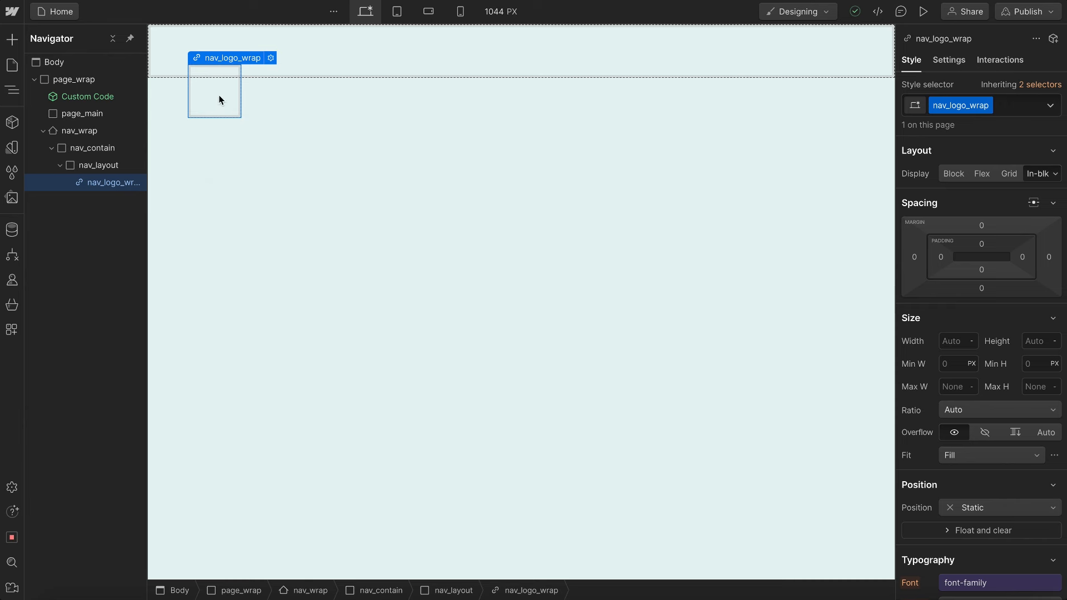
- Paste the copied logo code into nav_logo_wrap with the SVG Import app and close the app
key("ctrl+k")
type("svg")
left_click(384, 135)
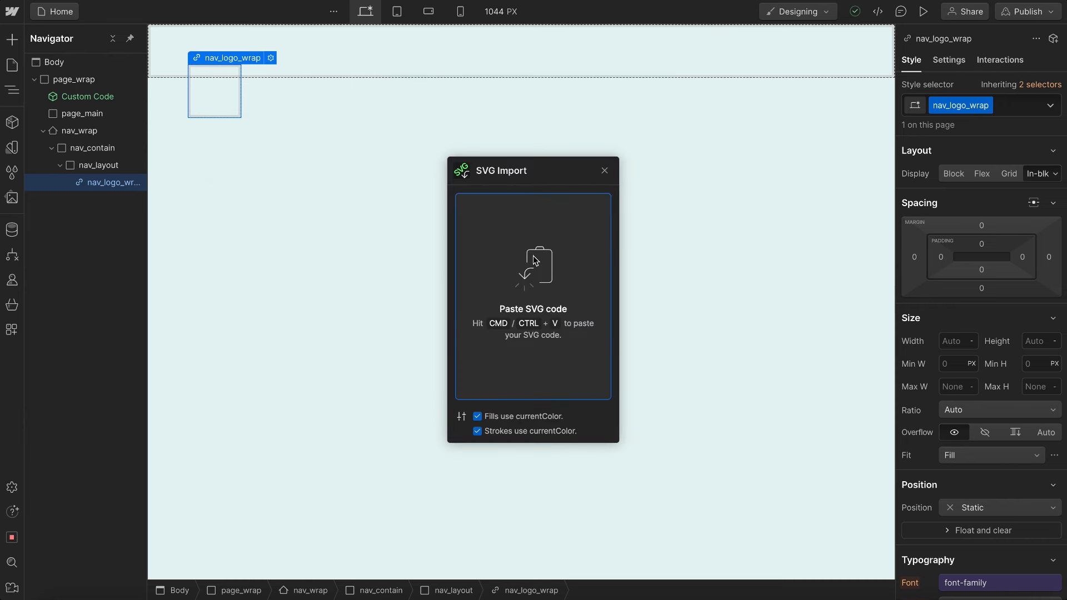
key("ctrl+v")
left_click(605, 170)
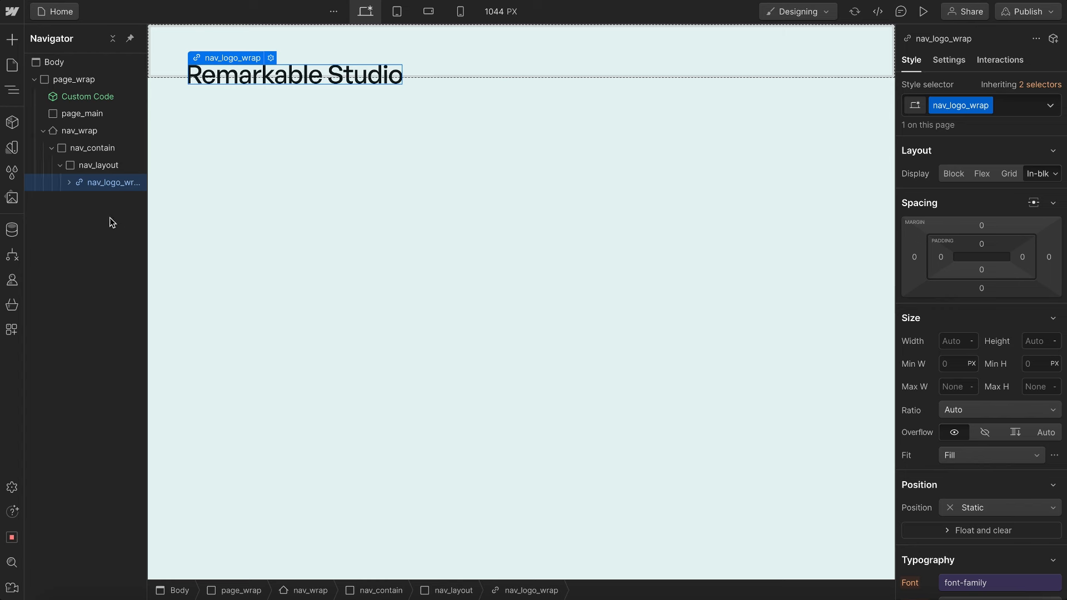
- Turn the Svg inside nav_logo_wrap into a component named Logo and return to the Home page
left_click(67, 183)
left_click(108, 199)
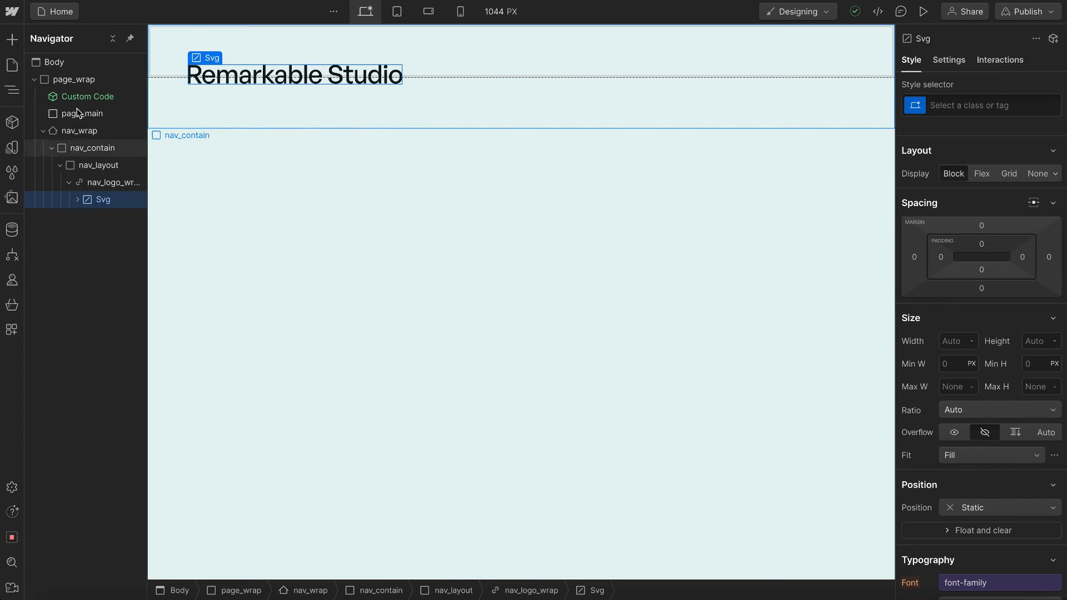
left_click(12, 122)
left_click(121, 99)
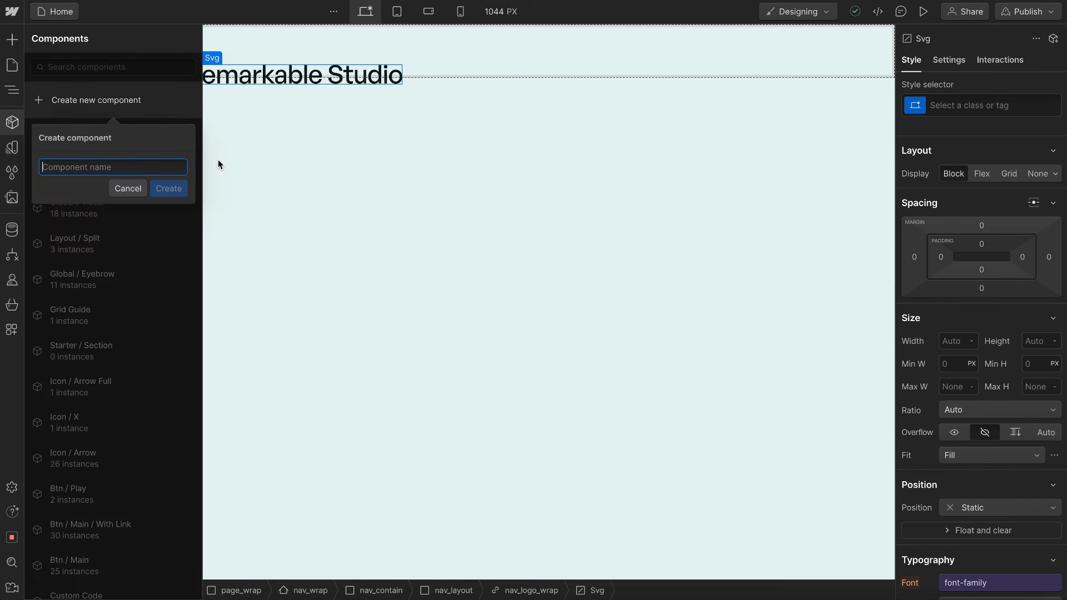
type("Logo")
key("Return")
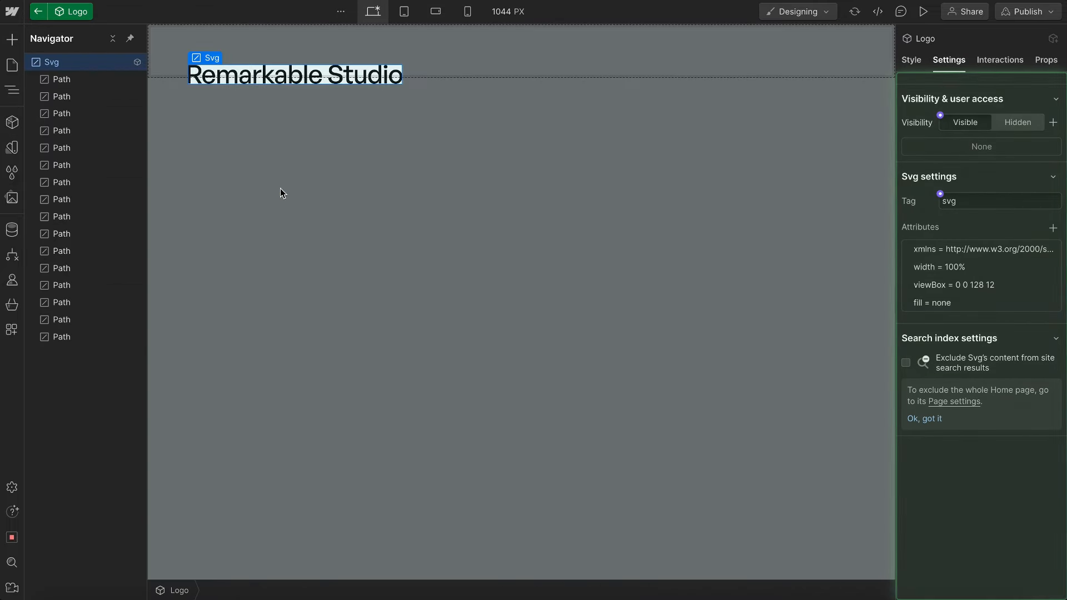
left_click(39, 11)
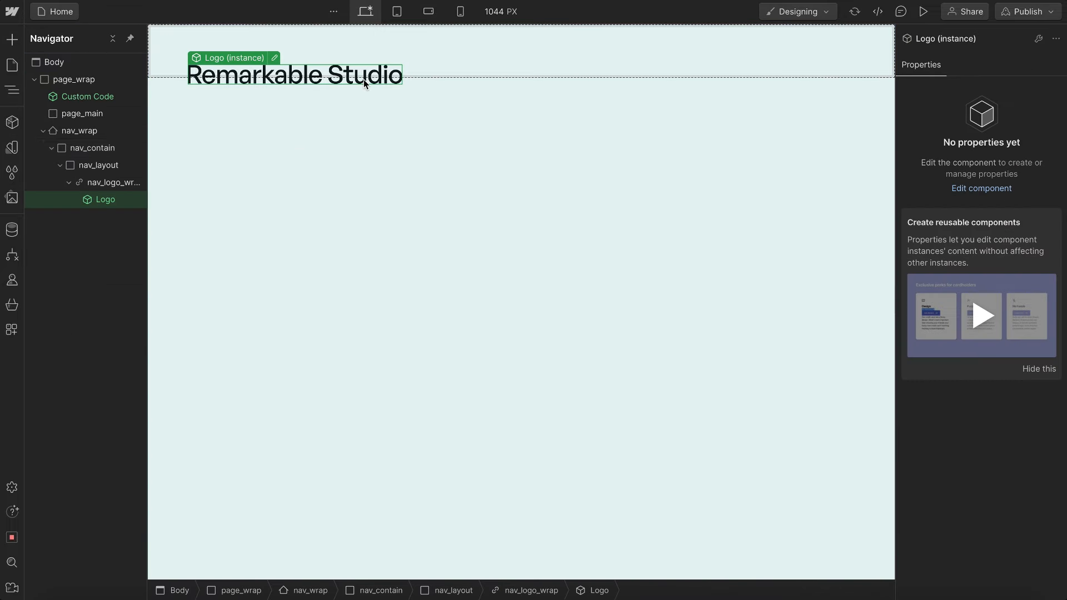
- Set the width of nav_logo_wrap to 8rem
left_click(113, 188)
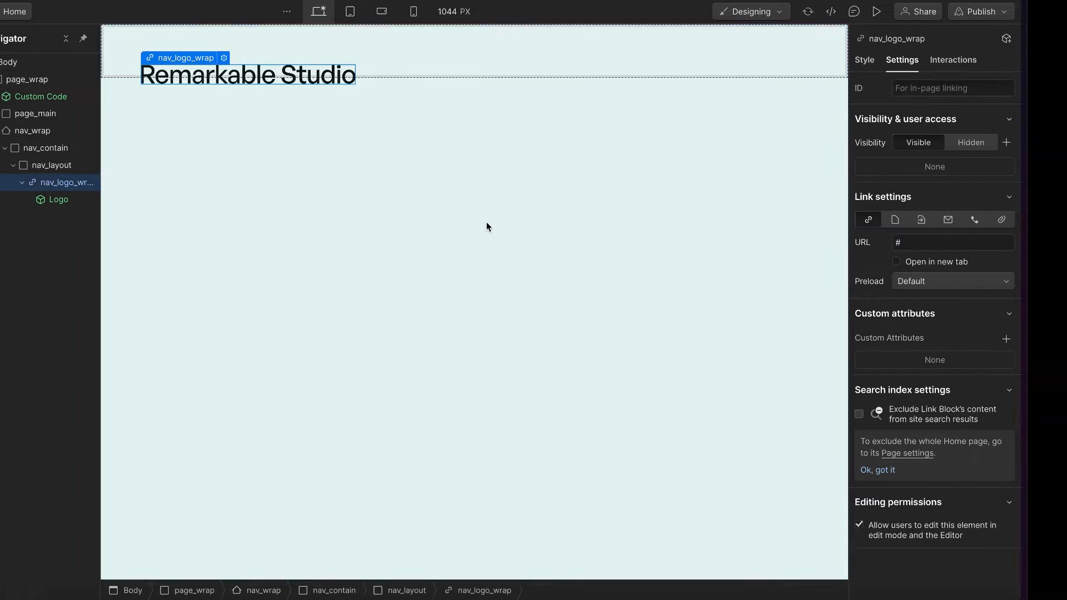
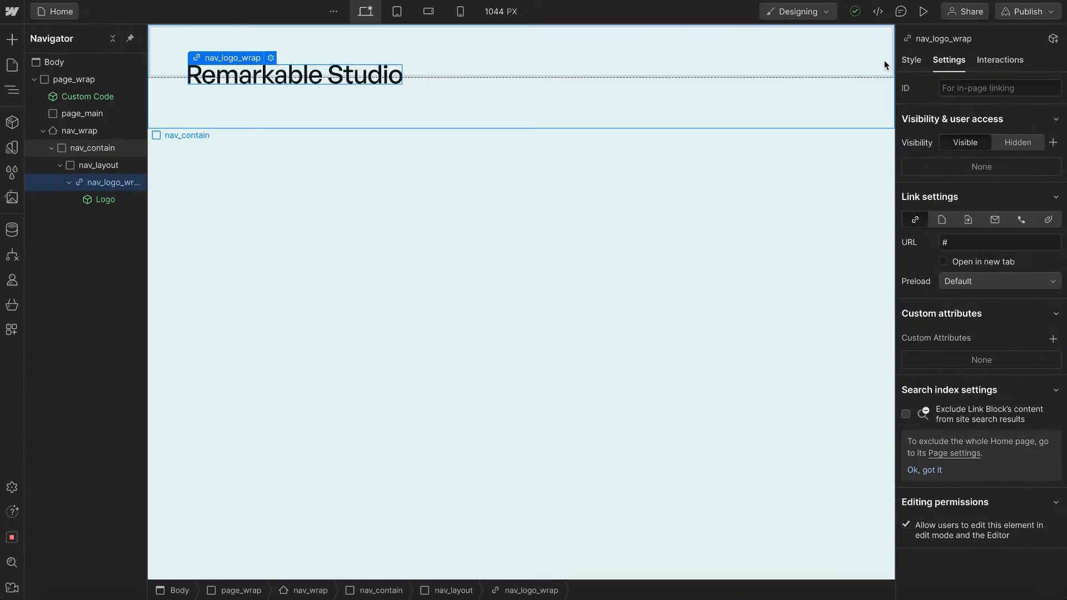
left_click(912, 61)
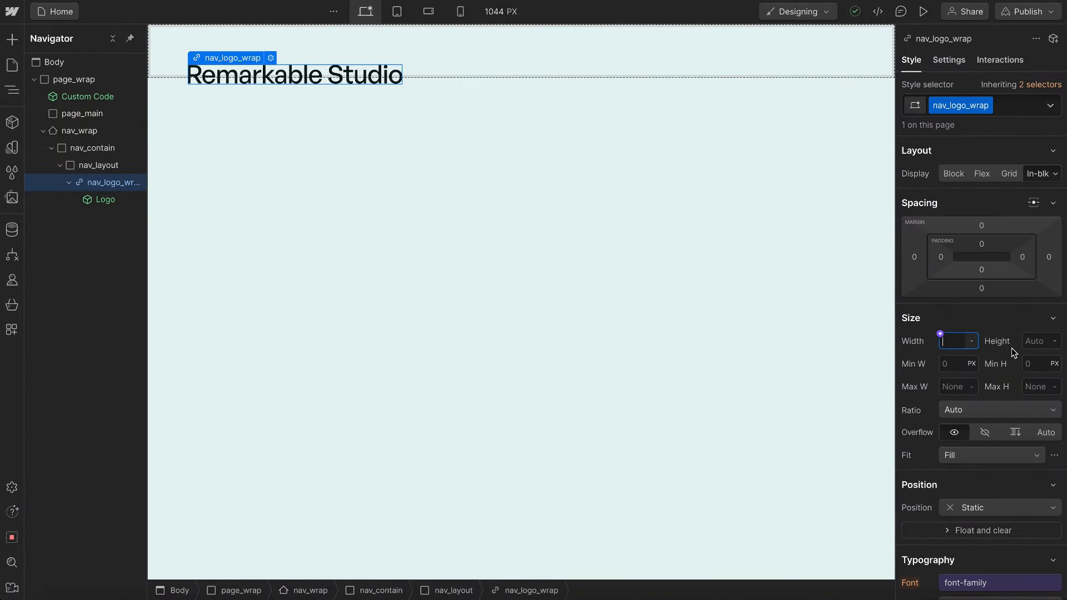
type("128")
key("Return")
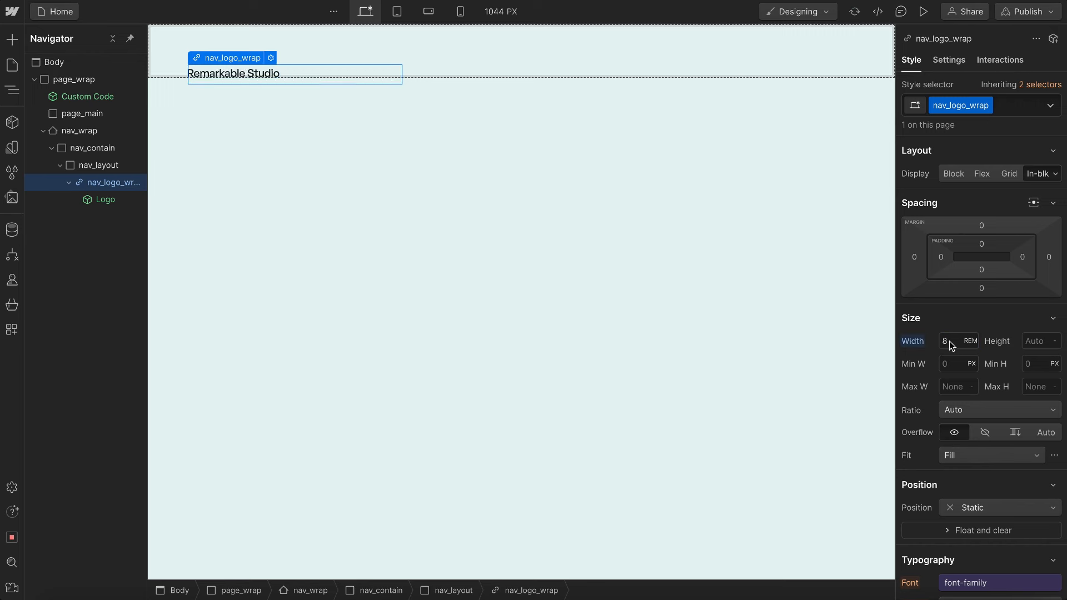
left_click(925, 353, "alt")
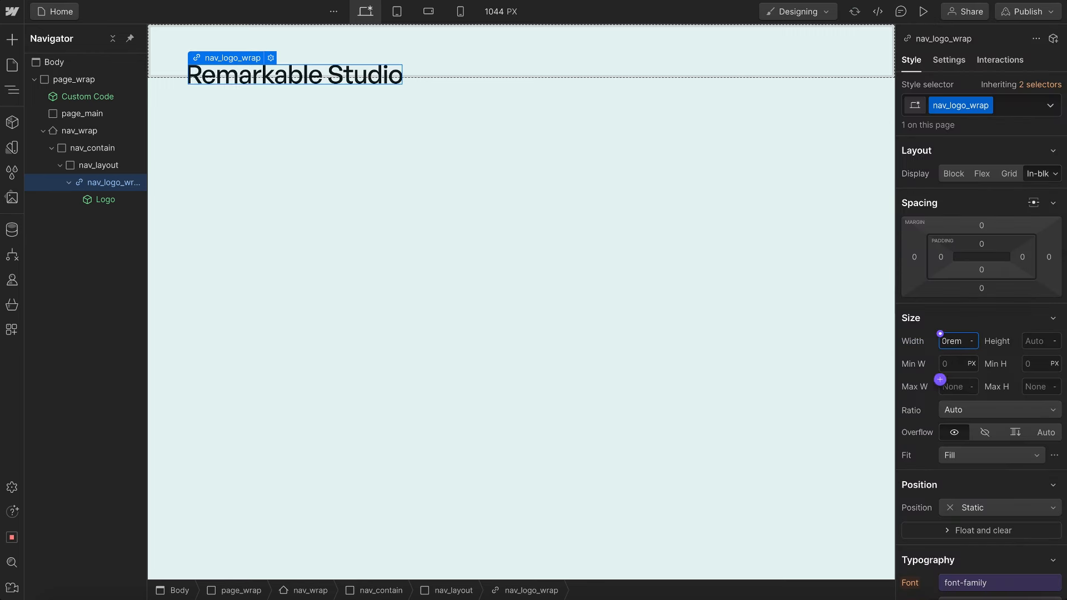
key("ctrl+z")
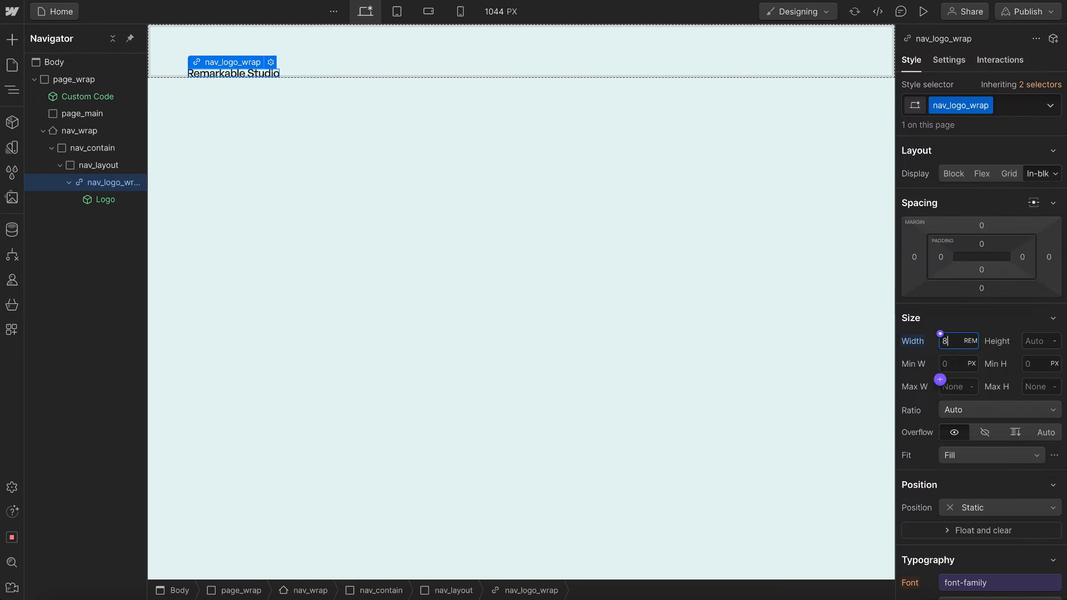
- Add a Custom Element inside nav_layout after the logo link and set its tag to button
left_click(69, 184)
left_click(109, 165)
key("ctrl+k")
type("cus")
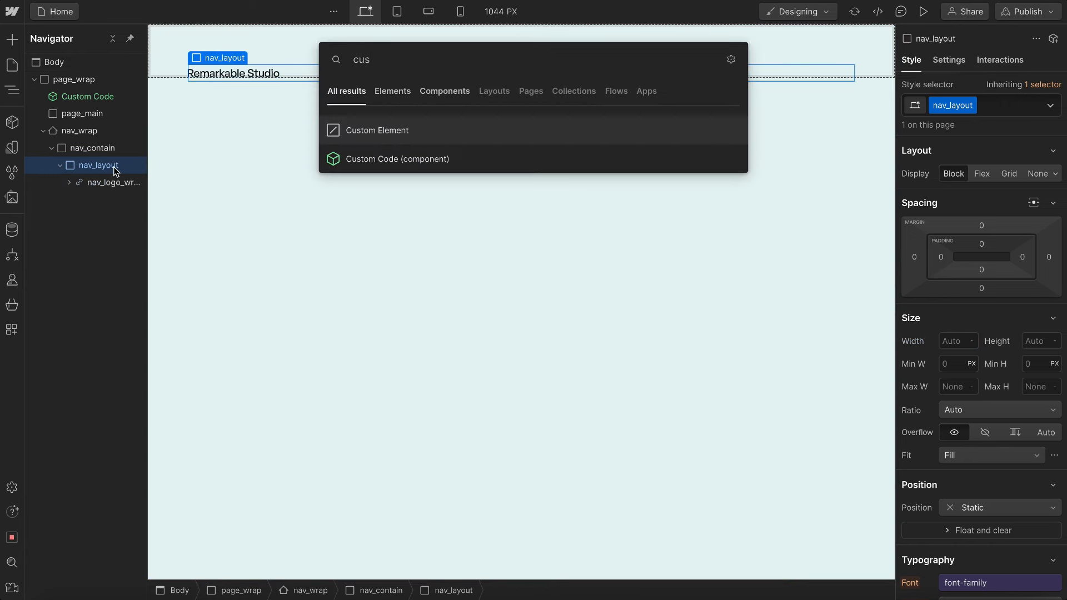
key("Return")
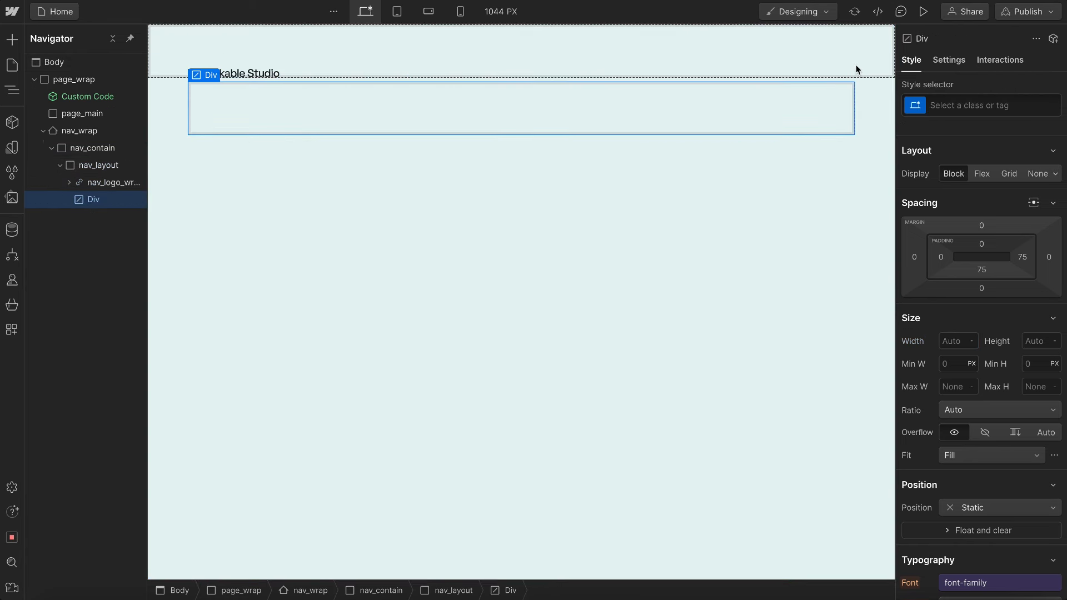
left_click(950, 60)
double_click(974, 207)
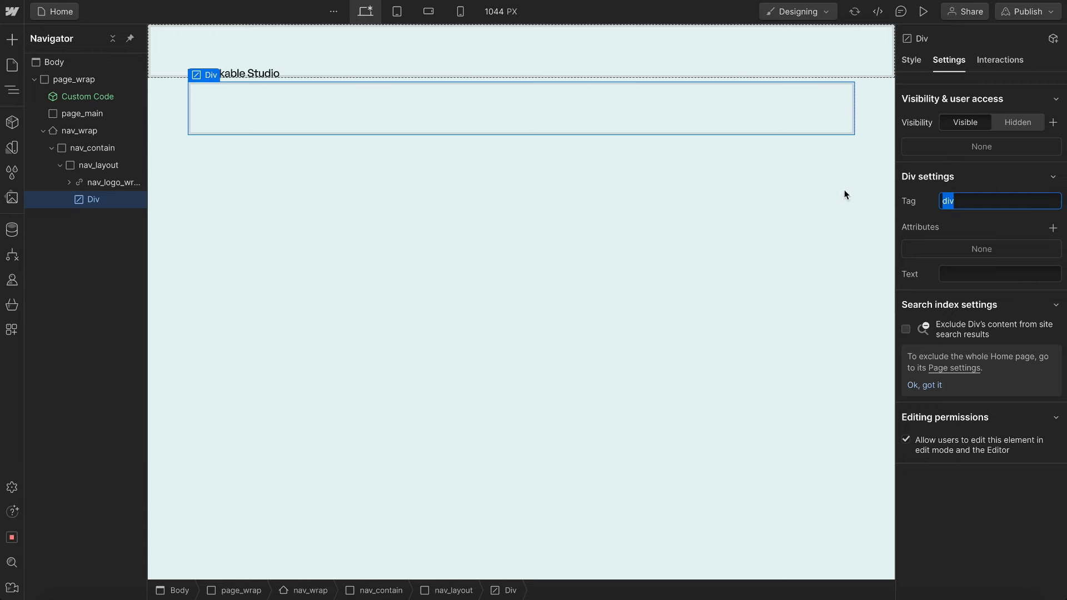
type("button")
- Create the class nav_btn_wrap on the new button element
left_click(918, 61)
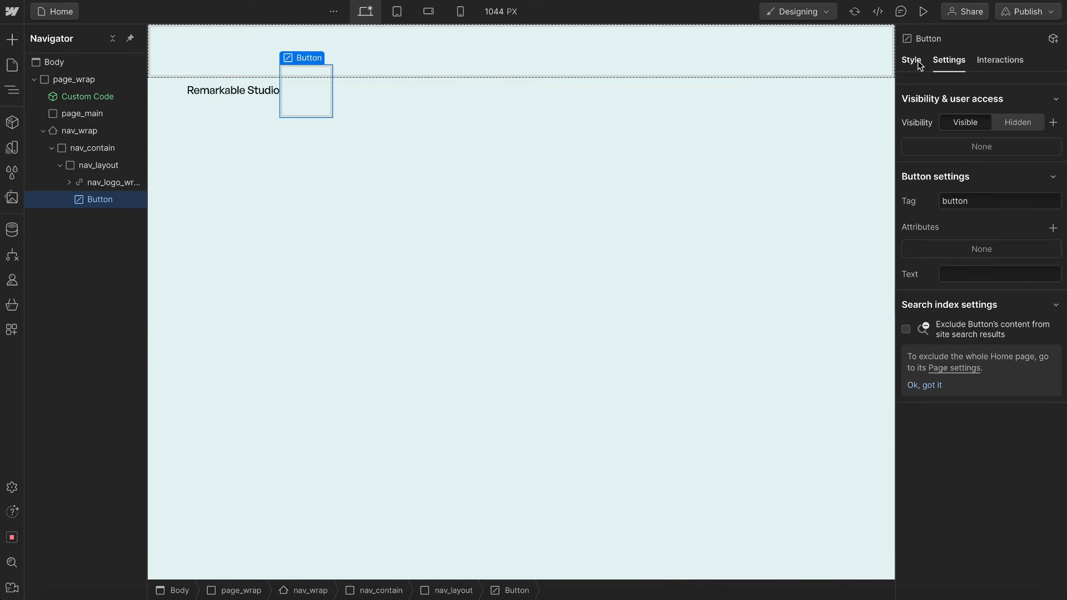
key("ctrl+Return")
type("nav_")
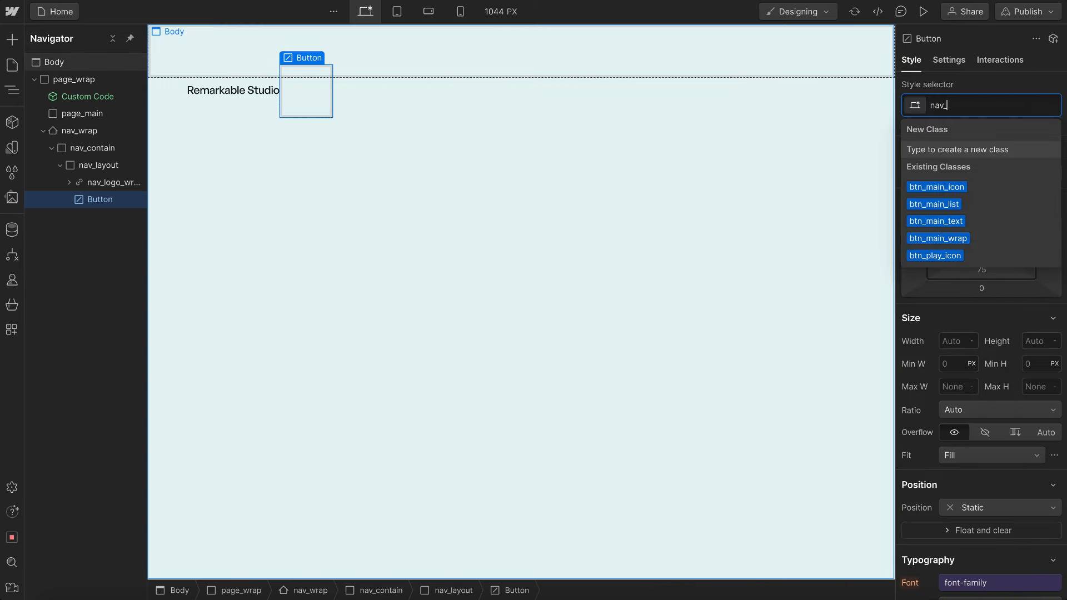
type("btn_wrap")
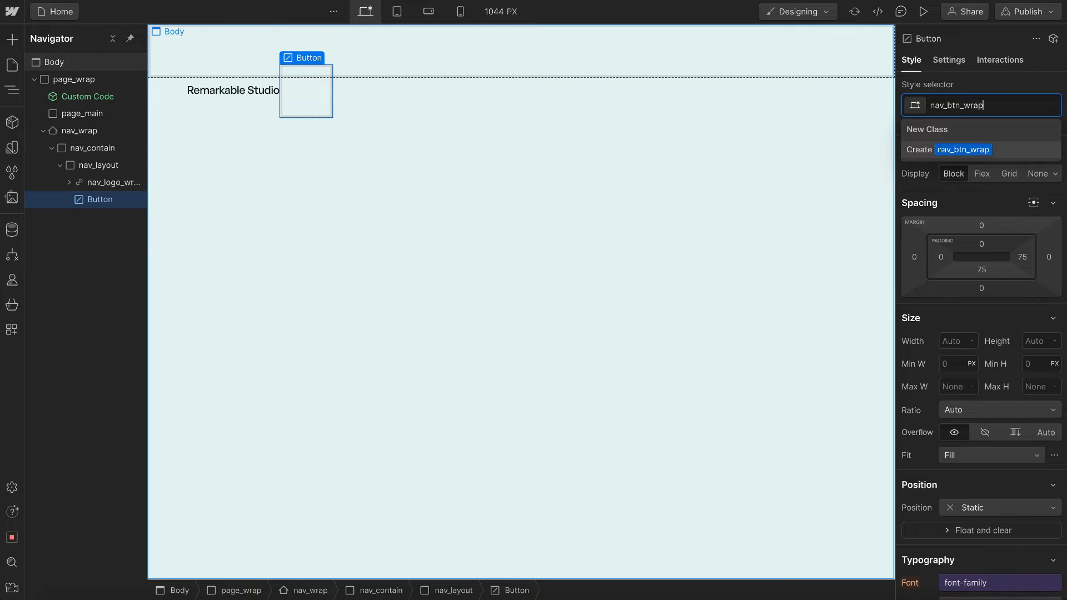
key("Return")
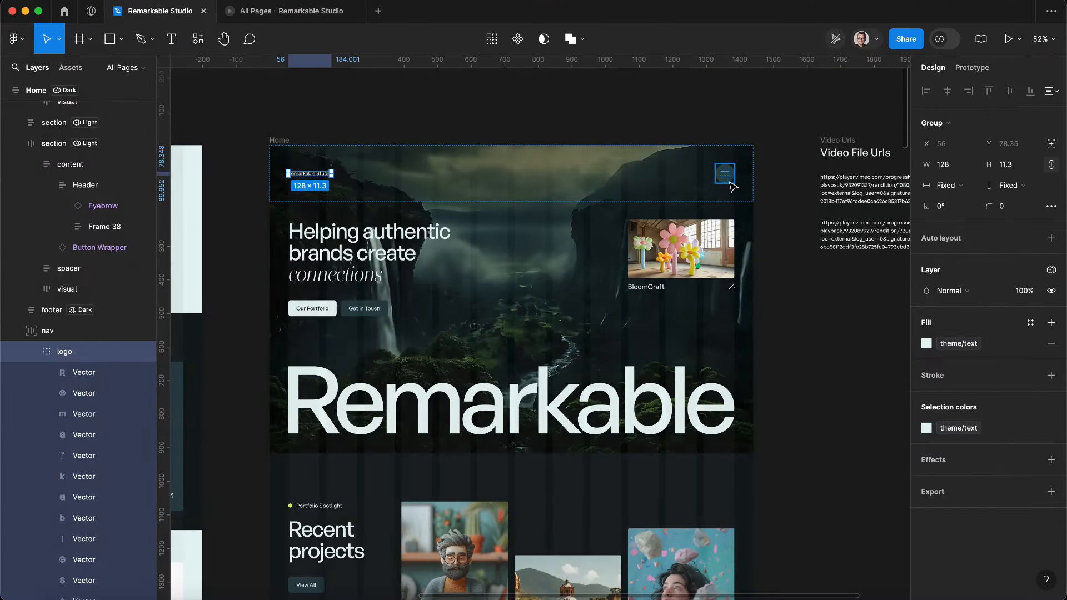
- Check the nav menu button's size in Figma, return to Webflow and set nav_btn_wrap's width and height to 3.5rem
left_click(730, 182)
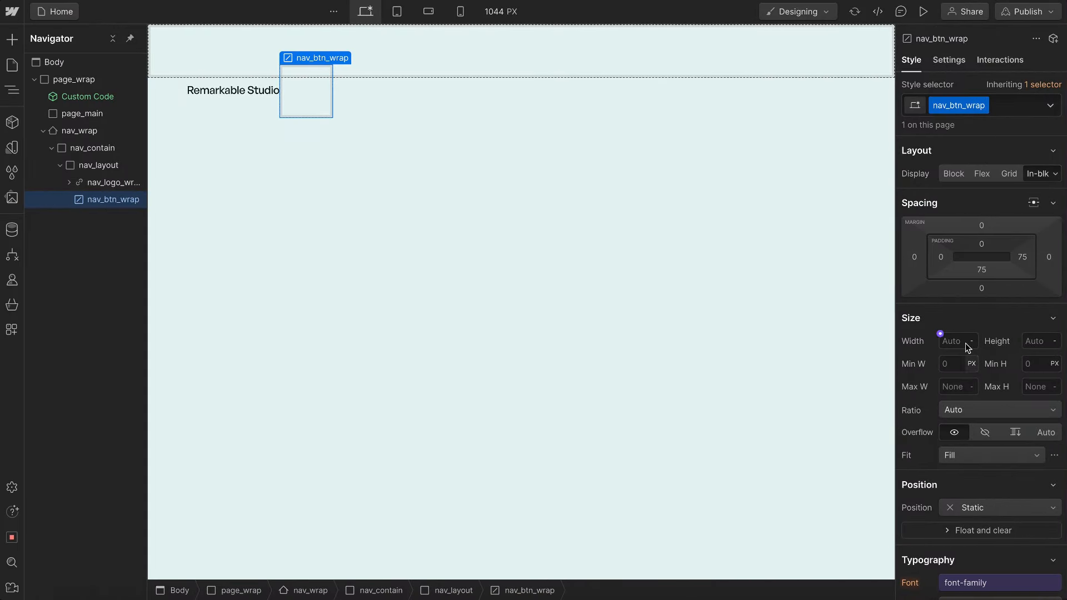
left_click(960, 341)
left_click(1042, 340)
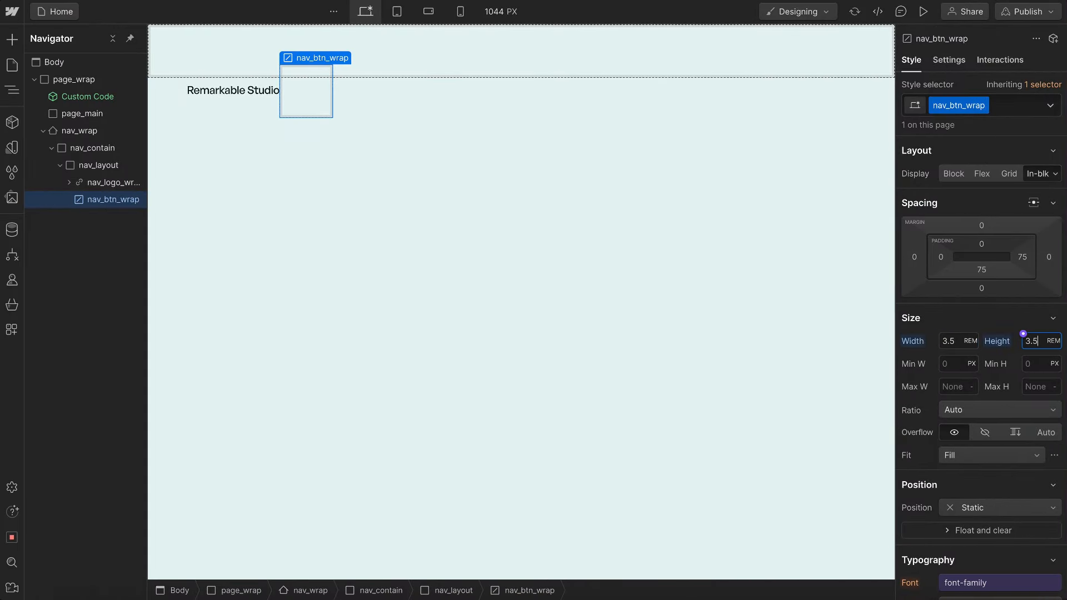
type("3.5")
- Set nav_btn_wrap's background color to the button background variable
scroll(958, 382, "down", 10)
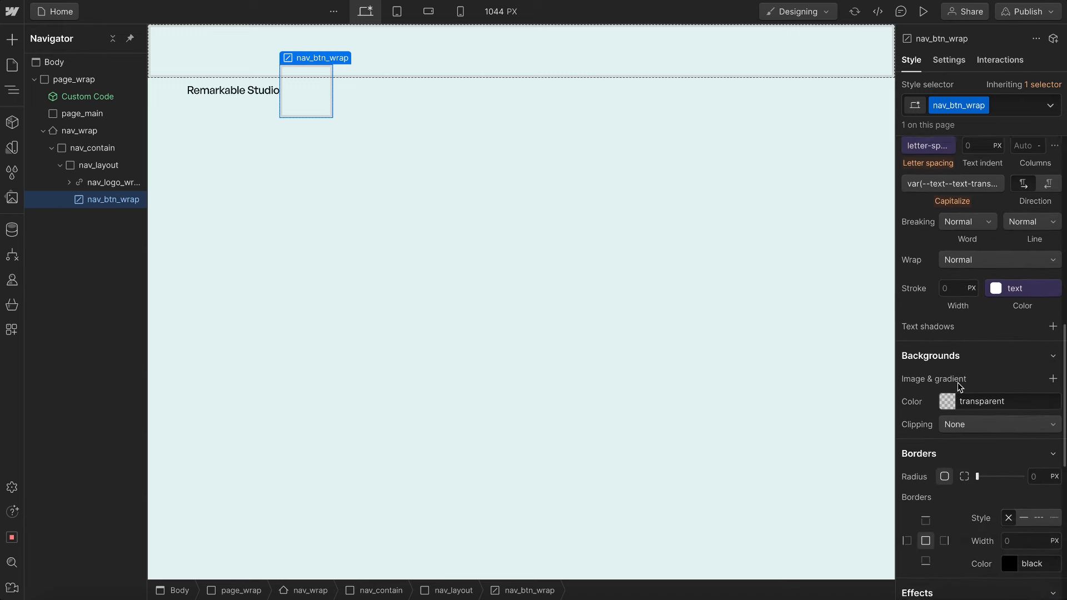
scroll(958, 382, "down", 2)
left_click(945, 336)
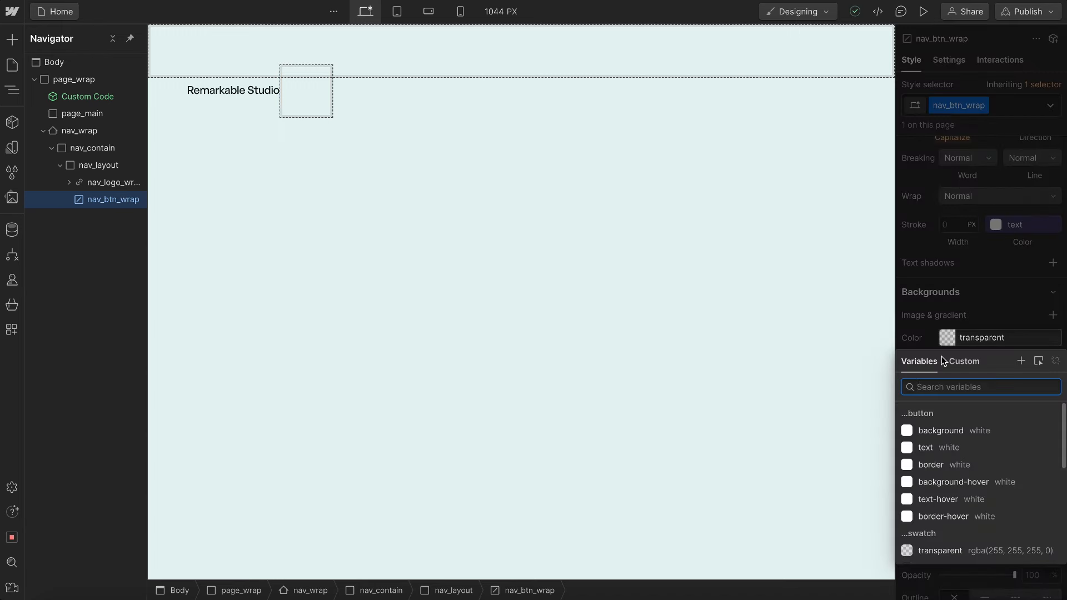
left_click(937, 432)
key("Escape")
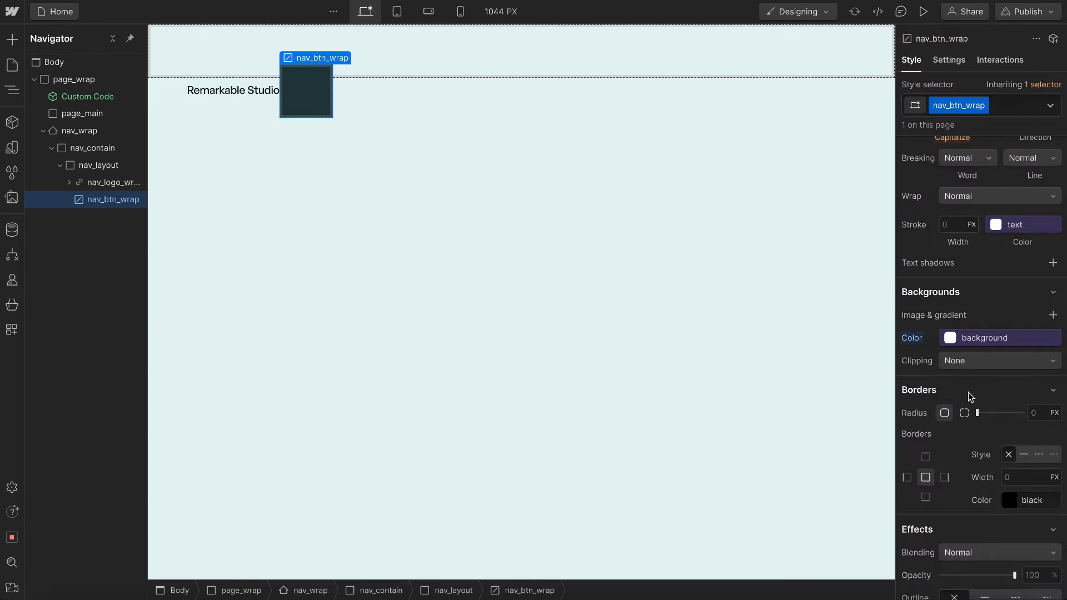
- Give nav_btn_wrap a solid border using the main border-width variable and the button border color variable
scroll(970, 396, "down", 5)
left_click(1003, 286)
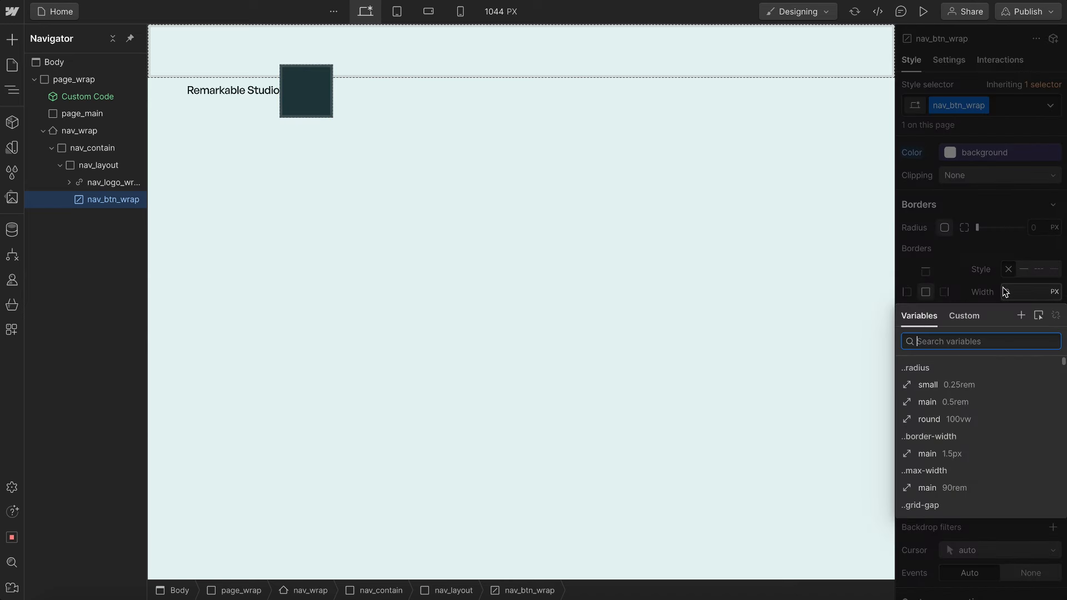
left_click(927, 453)
key("Escape")
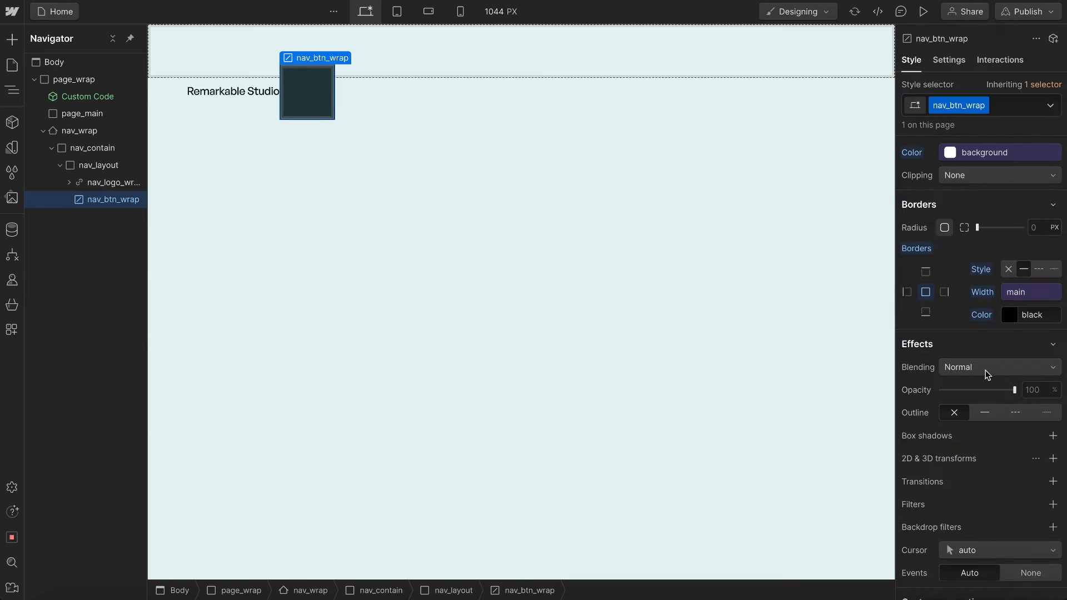
left_click(1002, 313)
left_click(945, 427)
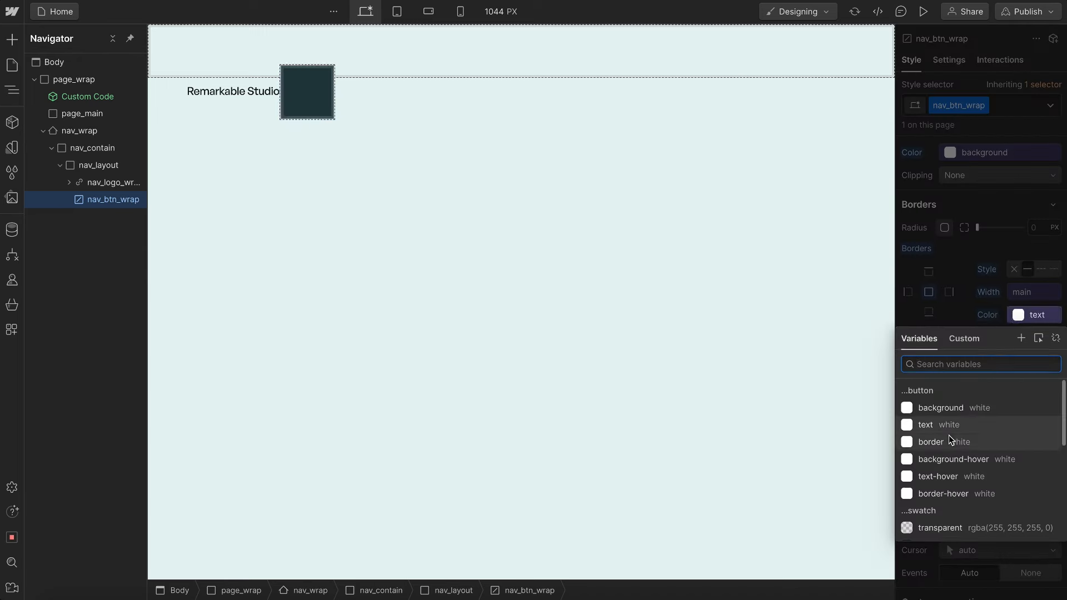
left_click(931, 442)
key("Escape")
- Set nav_btn_wrap's text color to the button text variable
scroll(981, 282, "up", 2)
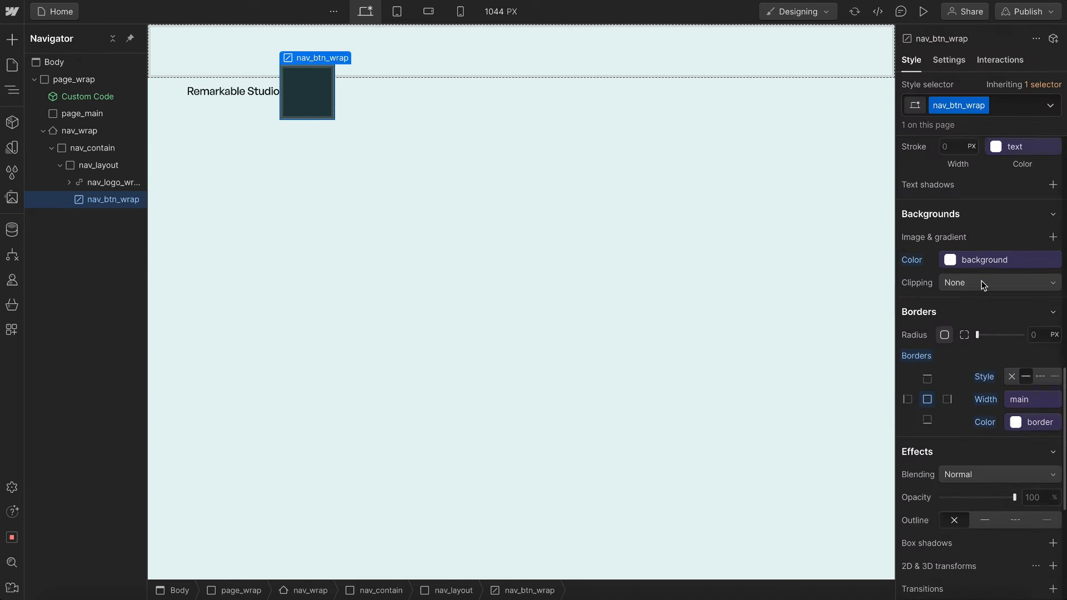
scroll(981, 282, "up", 5)
left_click(982, 248)
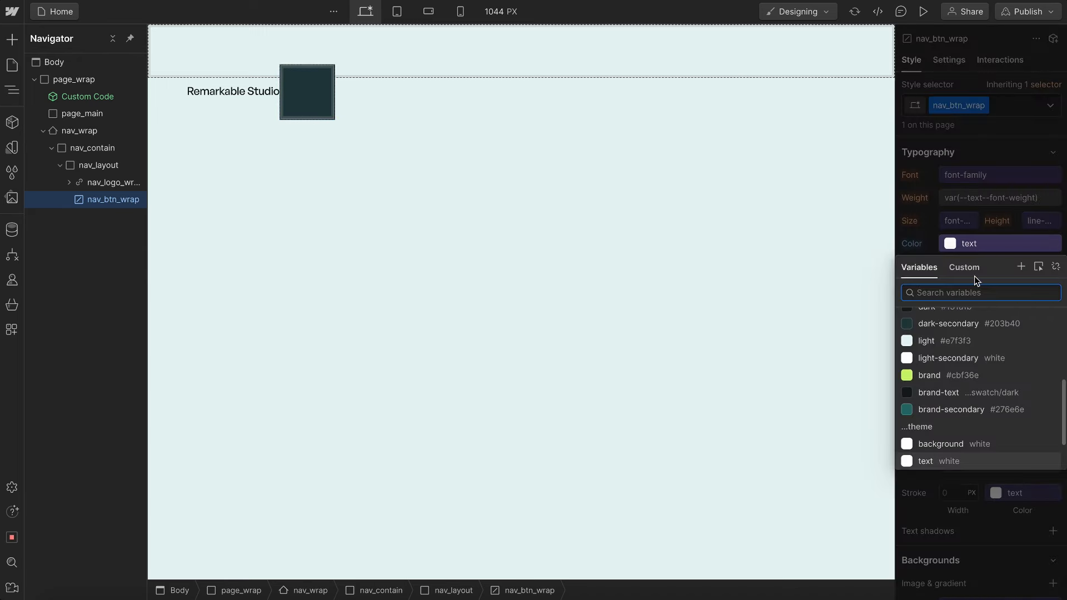
scroll(967, 322, "down", 3)
left_click(932, 355)
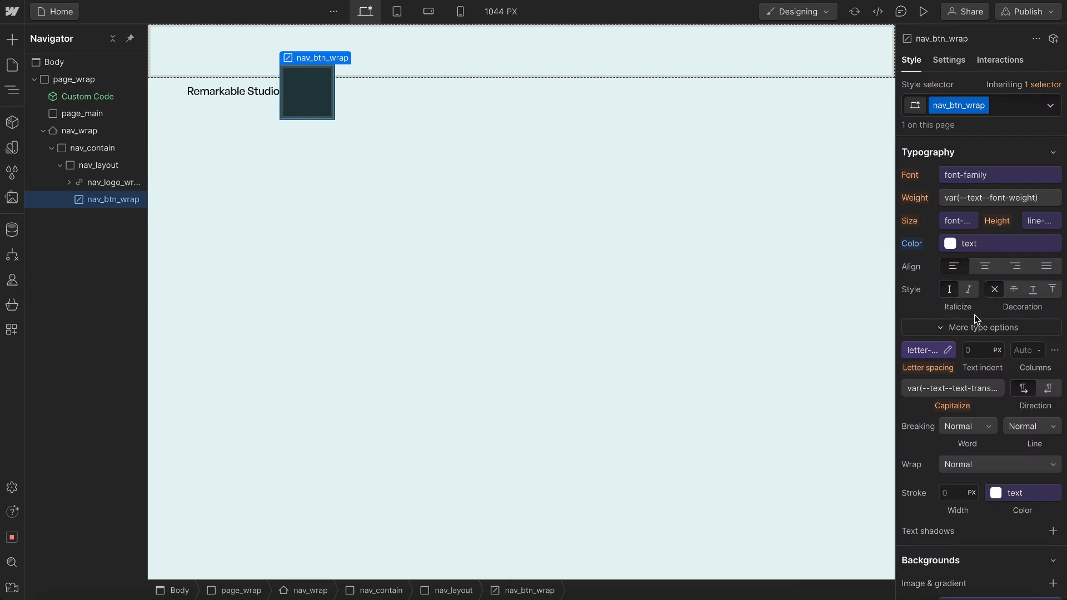
- In nav_btn_wrap's Hover state, set the text color to text-hover and the background color to background-hover
left_click(1051, 106)
left_click(959, 165)
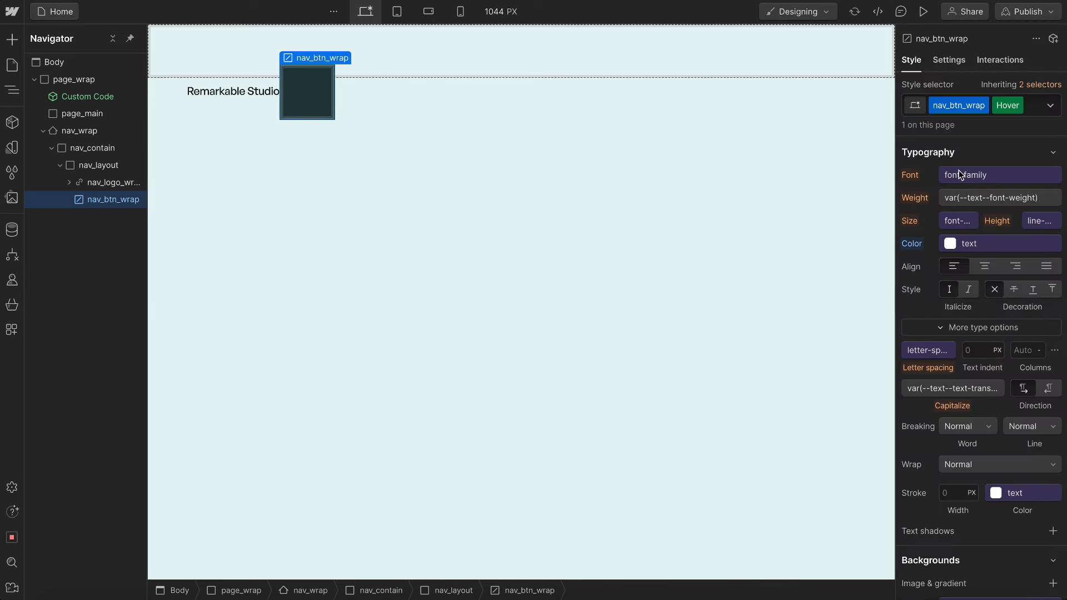
left_click(970, 243)
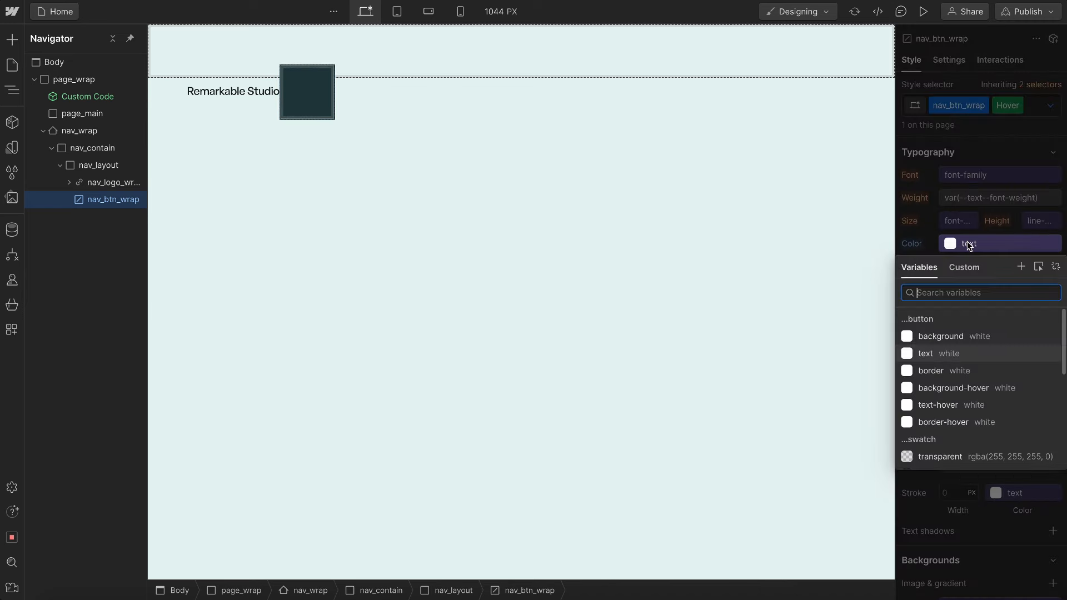
left_click(933, 405)
scroll(990, 365, "down", 5)
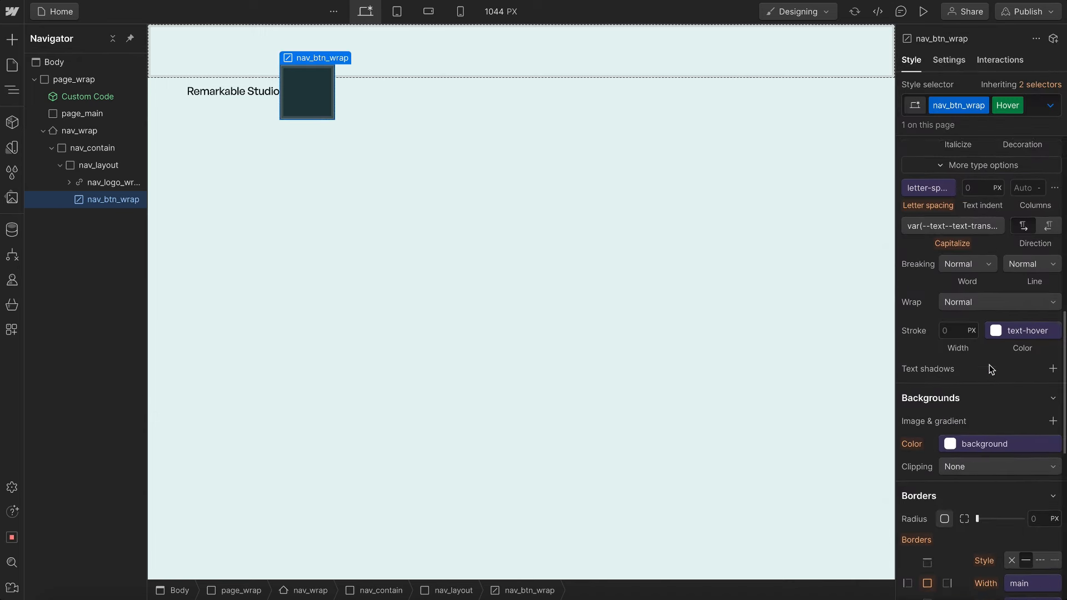
left_click(987, 310)
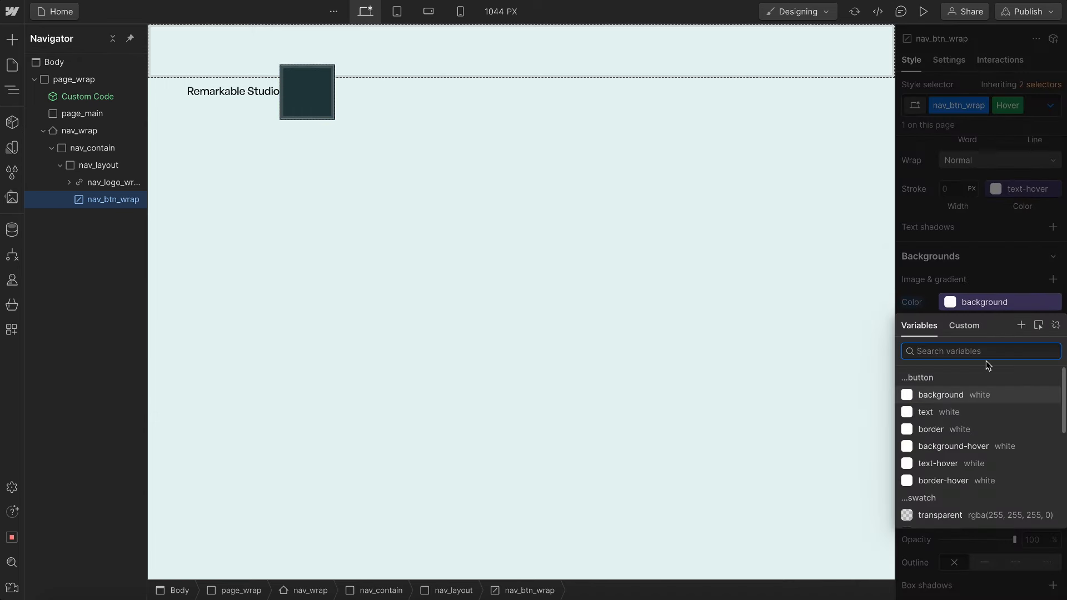
left_click(954, 452)
- Set the border color of nav_btn_wrap's Hover state to the border-hover variable
scroll(1017, 267, "down", 4)
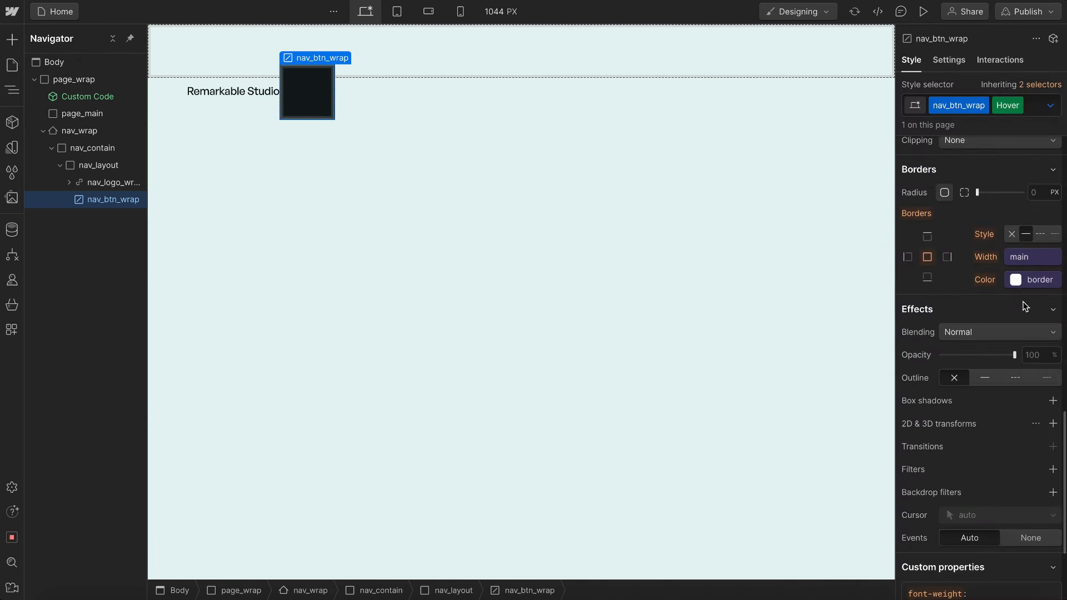
left_click(1027, 282)
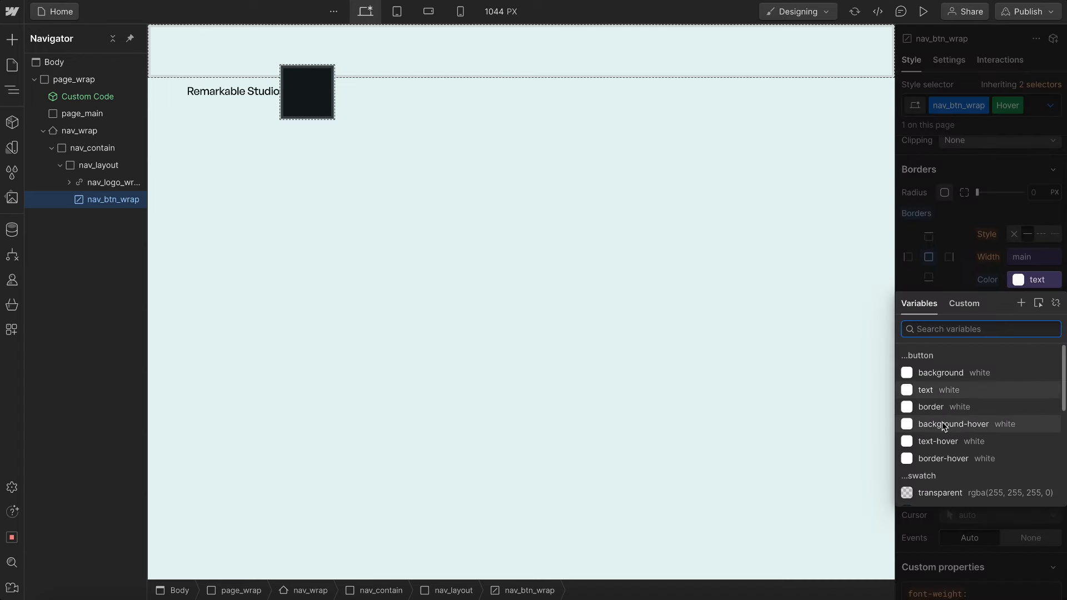
left_click(973, 211)
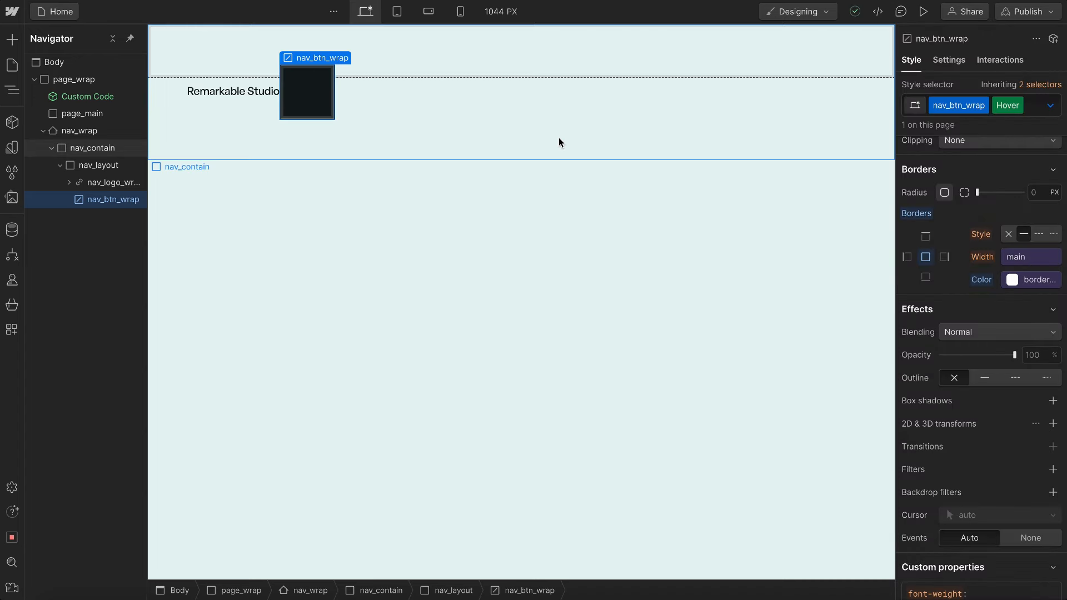
- Return to nav_btn_wrap's base state and set its border radius to the round variable
left_click(559, 141)
left_click(321, 109)
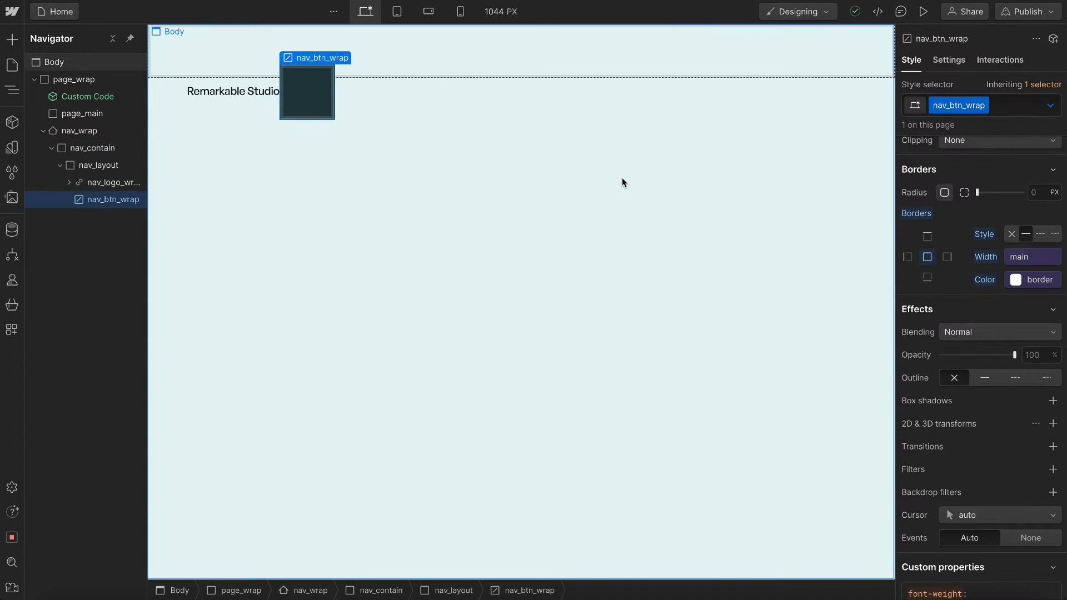
left_click(1029, 186)
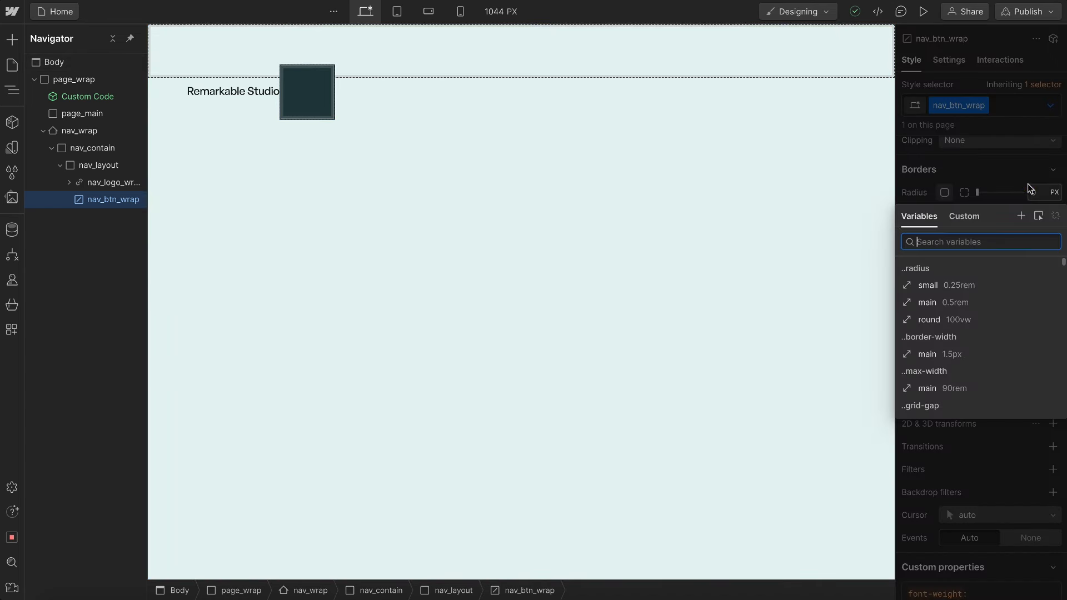
left_click(942, 320)
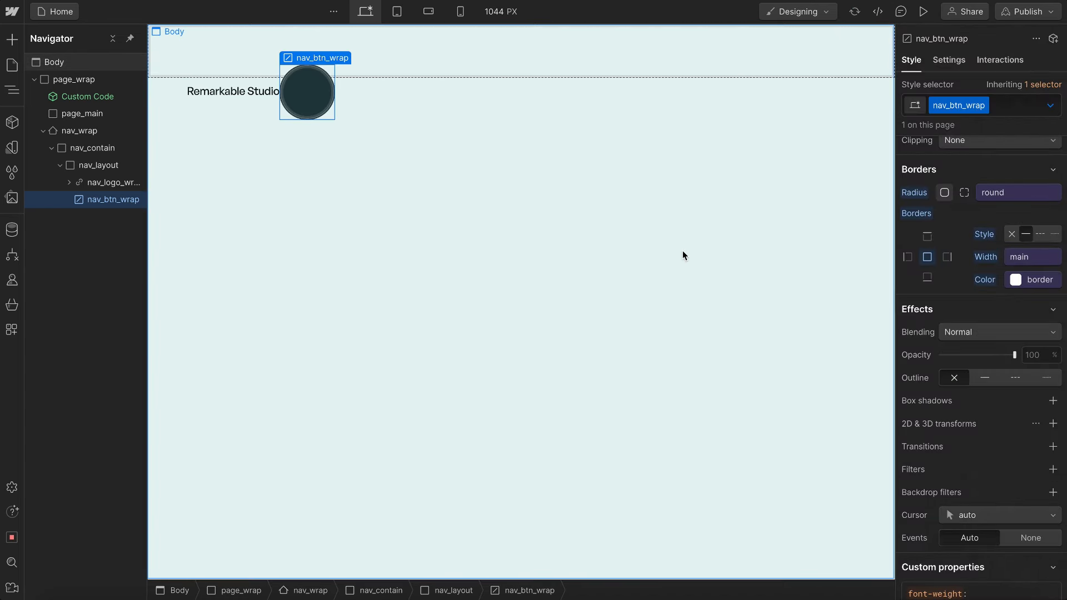
- Add a Div Block inside nav_btn_wrap and give it the new class nav_btn_line
key("ctrl+k")
type("div")
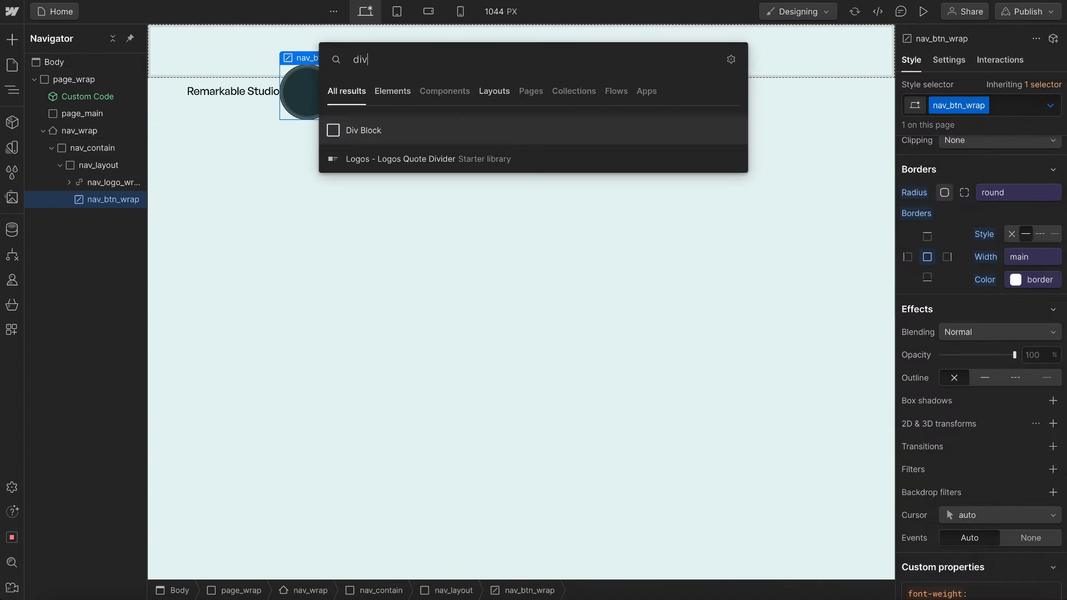
key("Return")
key("ctrl+Return")
type("nav_btn_")
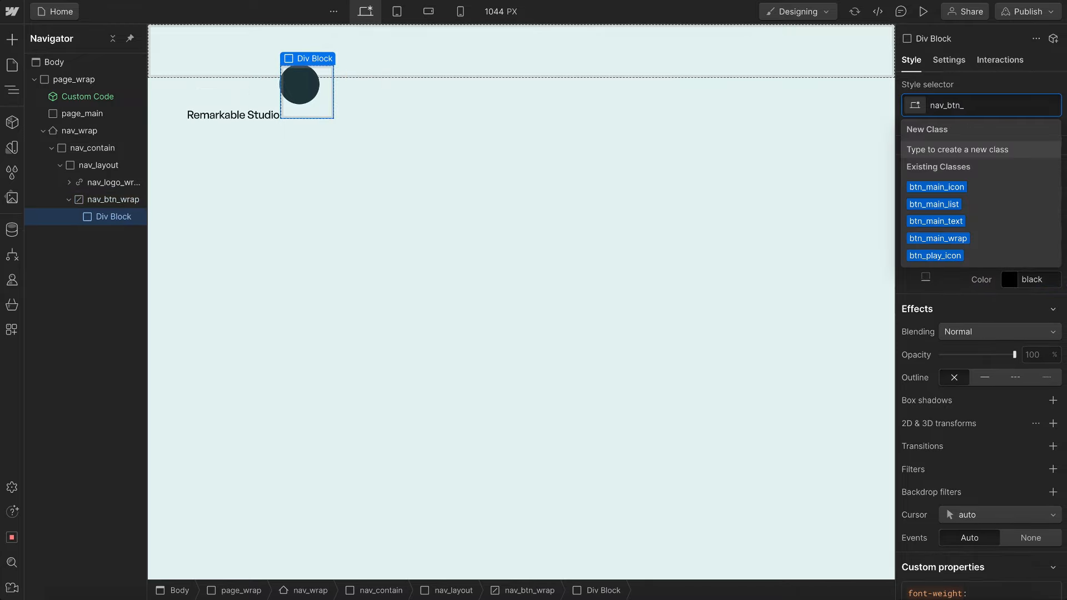
type("line")
key("Return")
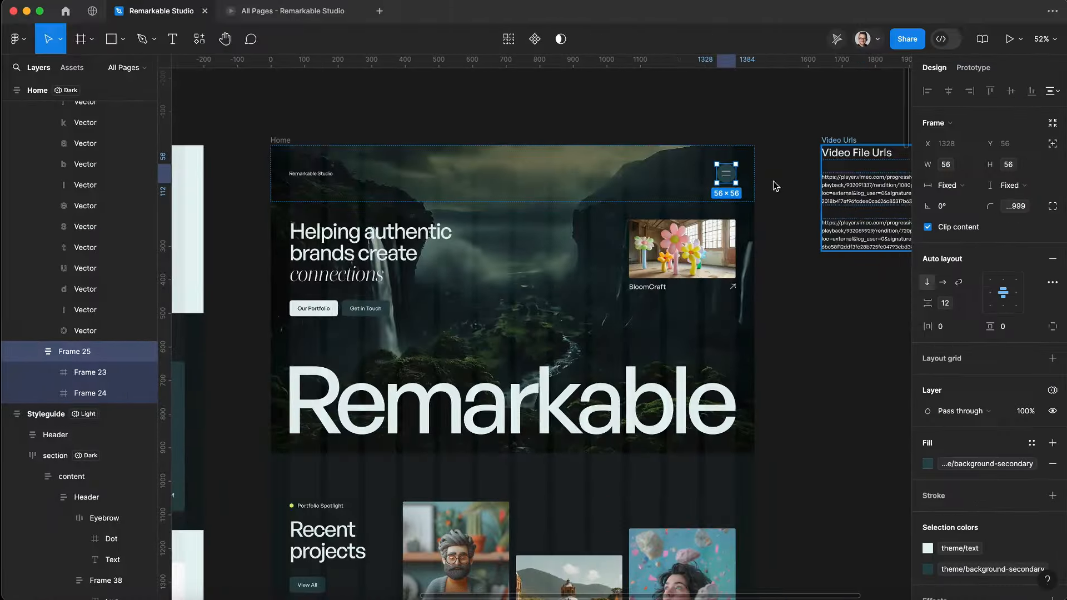
- Inspect the menu icon's upper line in Figma, return to Webflow and set nav_btn_line's width to 1.63rem
scroll(747, 173, "up", 5)
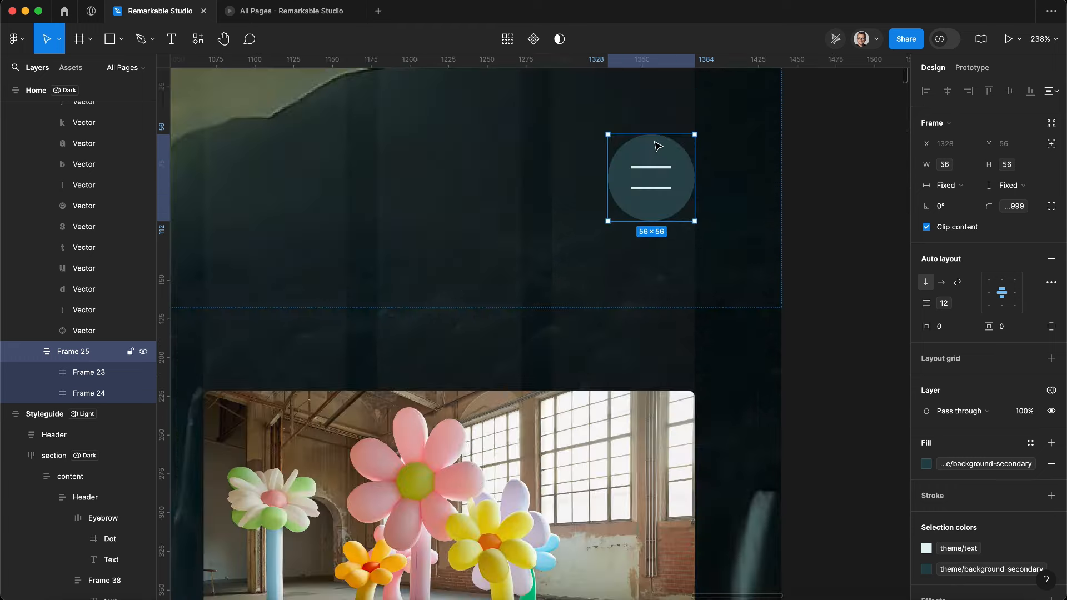
left_click(646, 166)
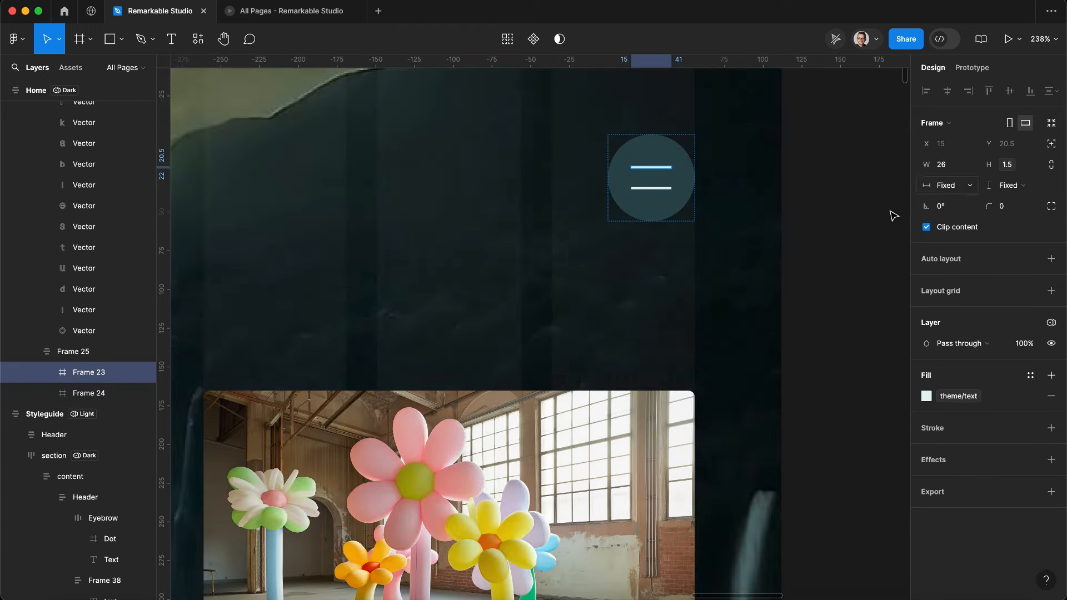
key("ctrl+Left")
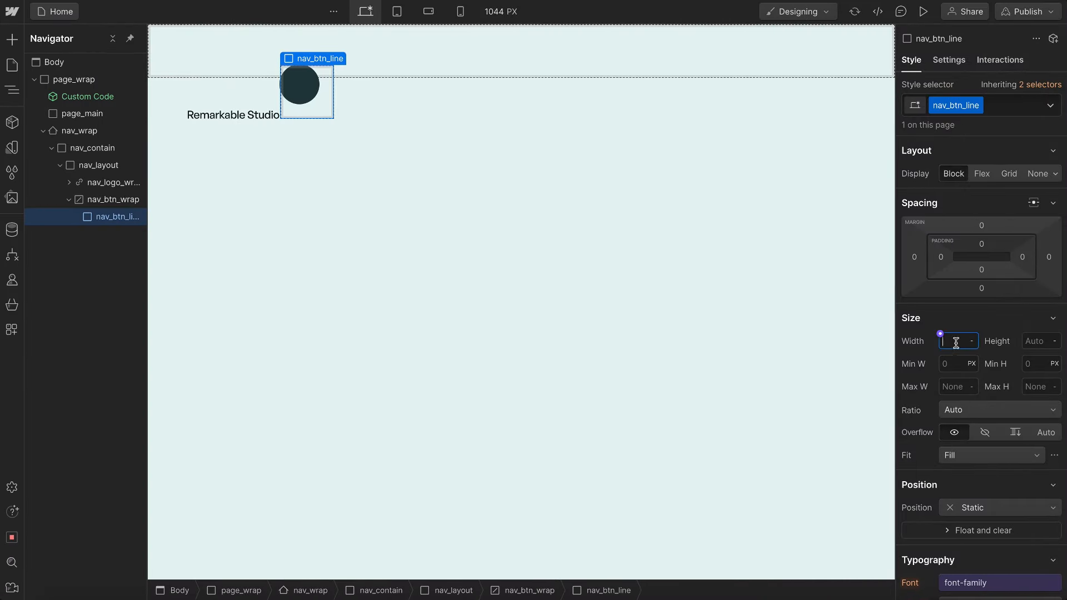
type("1.63")
key("Return")
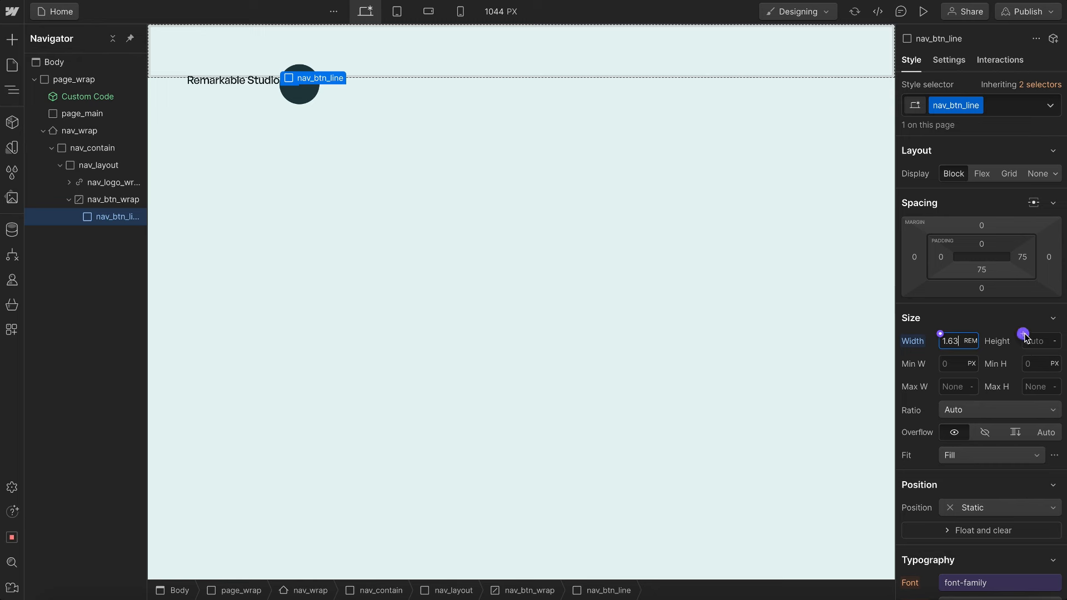
- Set nav_btn_line's height to the main border-width variable
left_click(1025, 336)
type("bo")
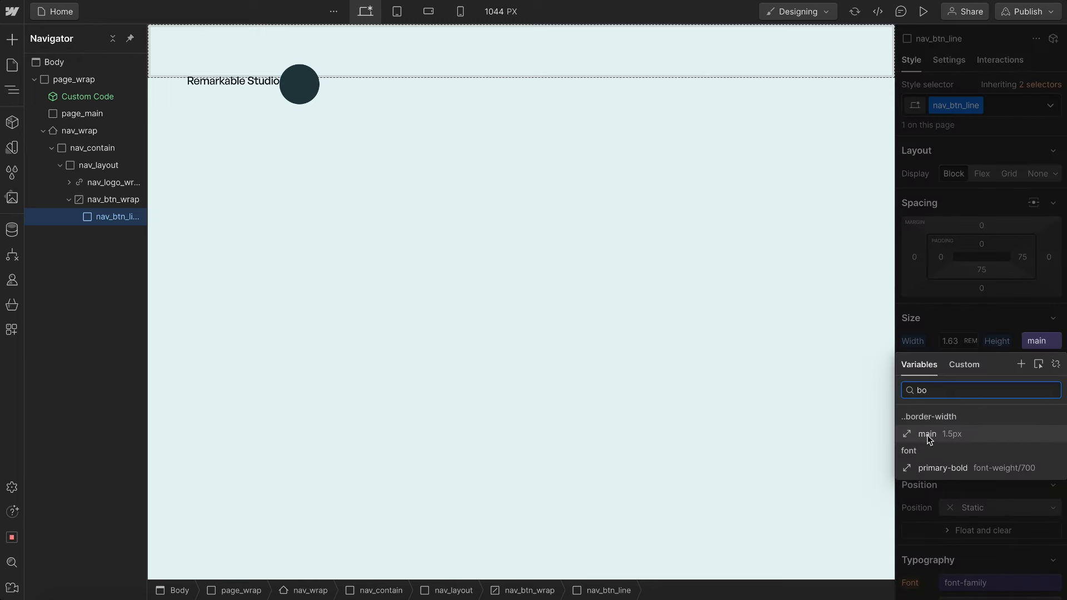
left_click(927, 434)
- Set nav_btn_line's background color to the custom value currentColor
scroll(976, 399, "down", 7)
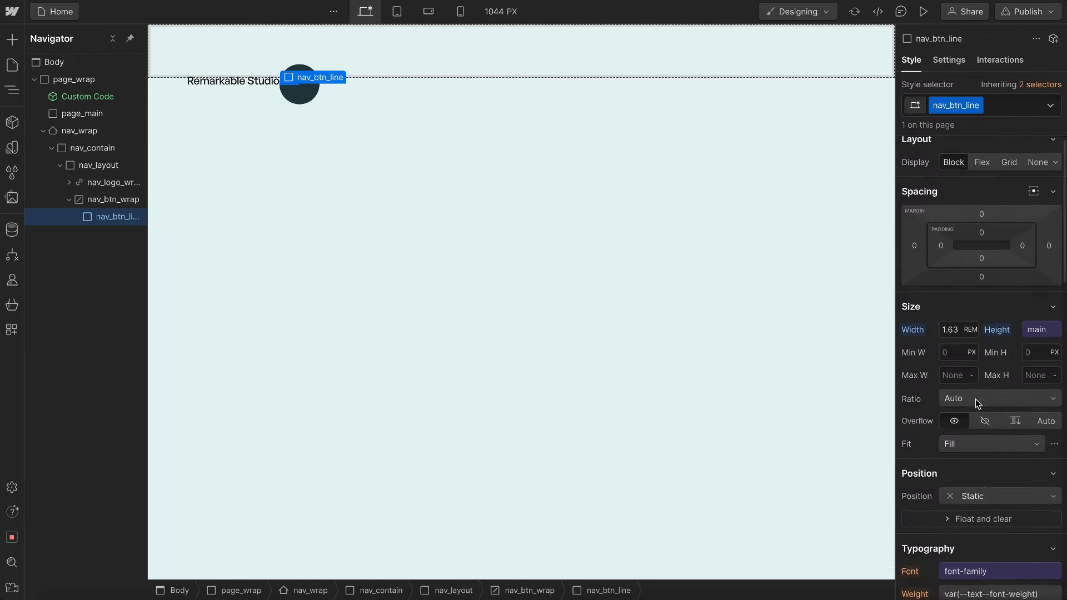
scroll(976, 399, "down", 2)
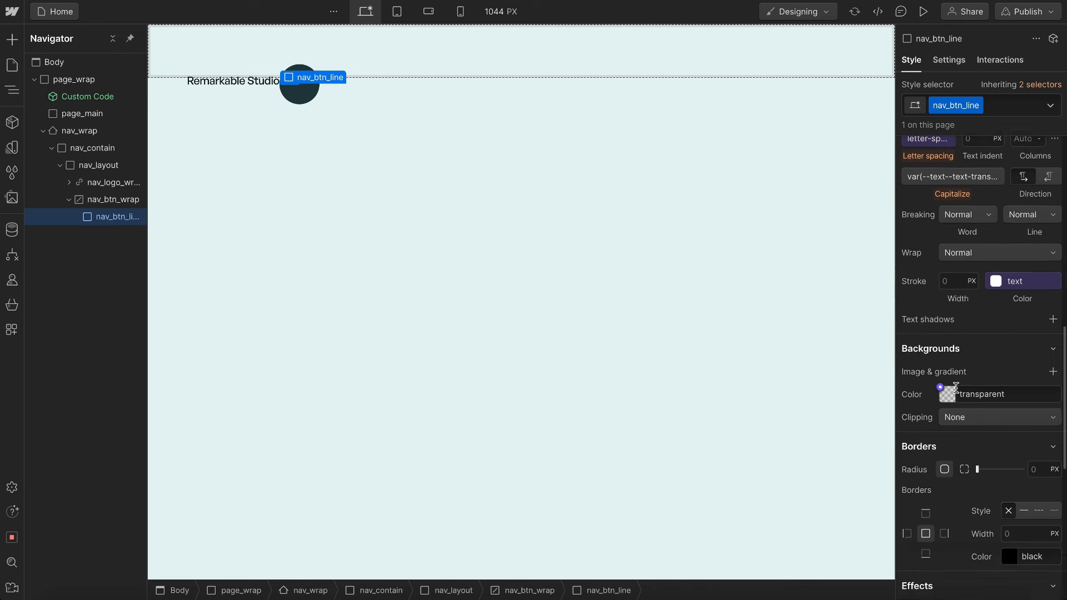
left_click(940, 392)
left_click(958, 416)
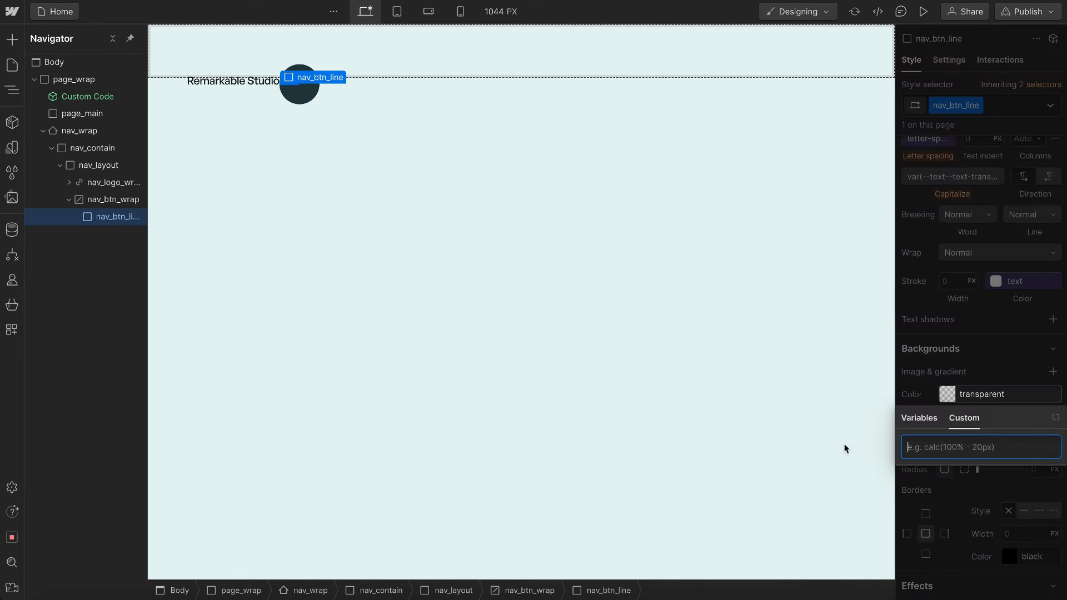
type("currentColor")
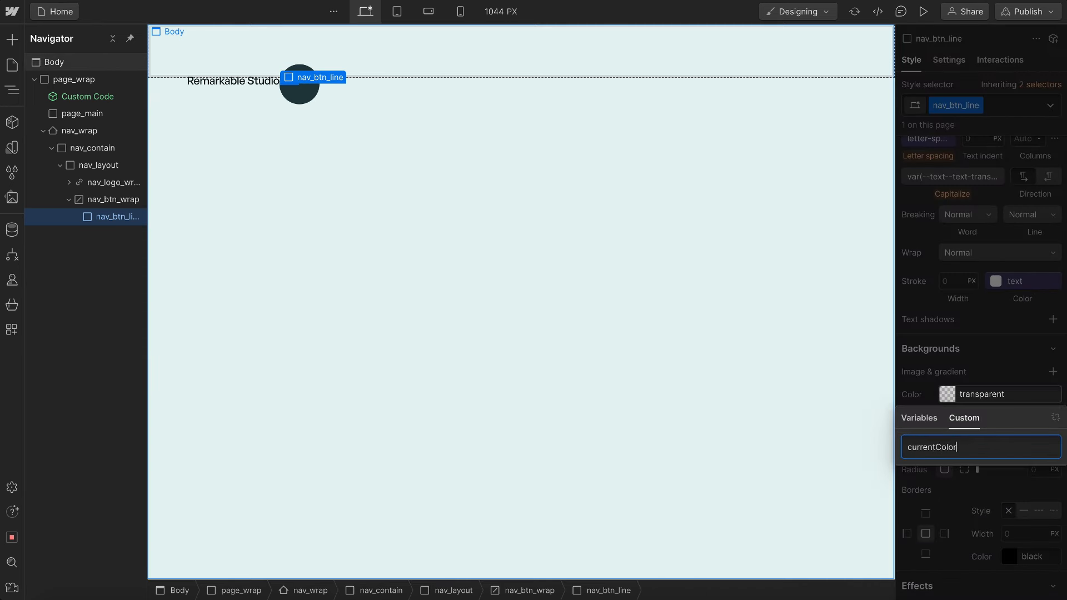
key("Return")
left_click(965, 376)
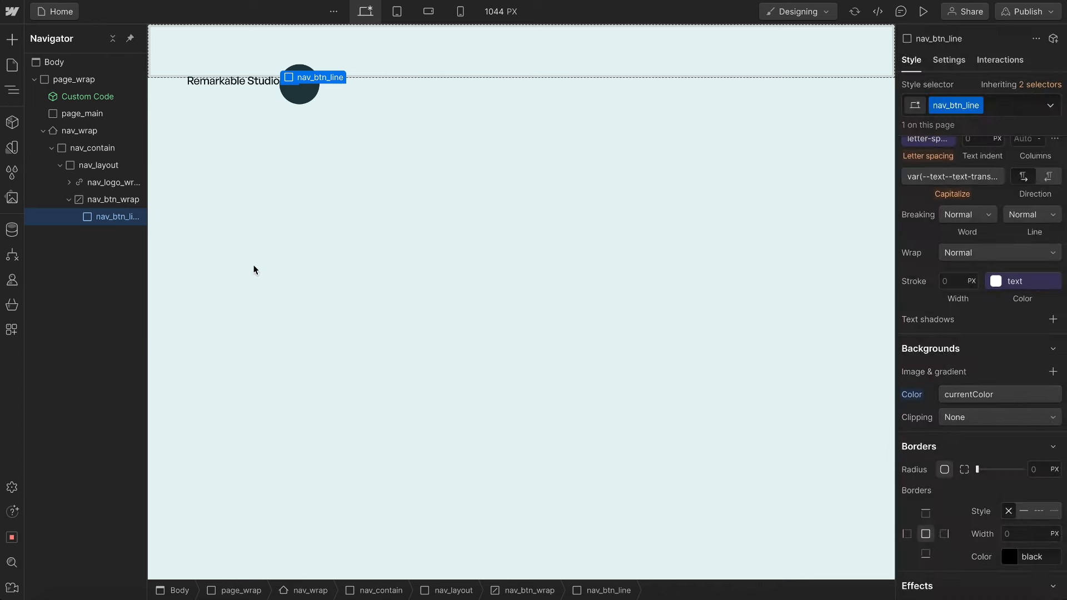
- Add the global combo class u-vflex-center-center to nav_btn_wrap to center its lines vertically stacked
left_click(127, 200)
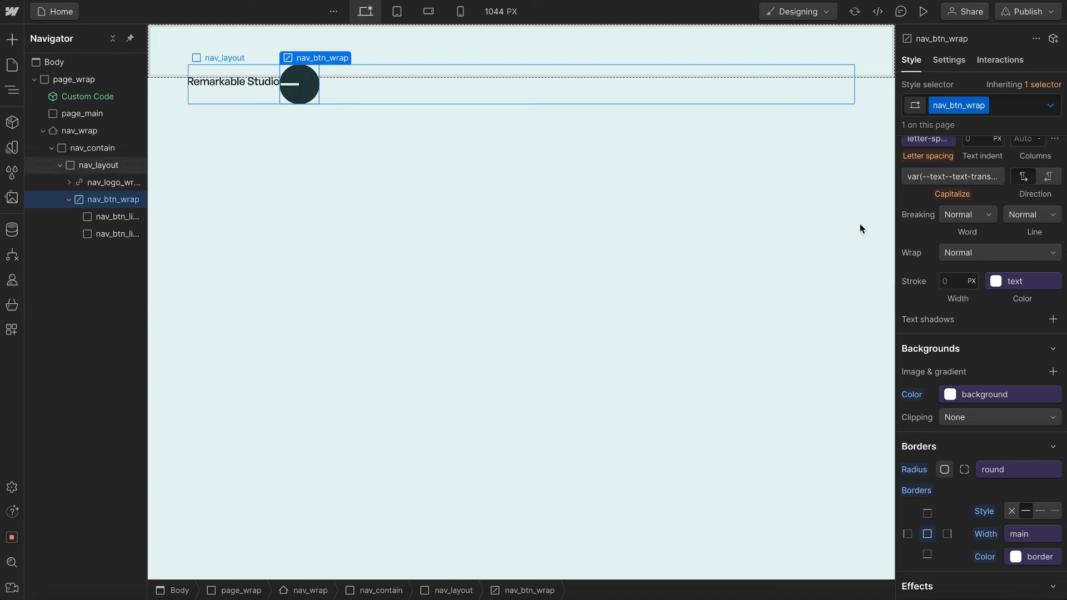
scroll(981, 228, "up", 10)
left_click(1015, 110)
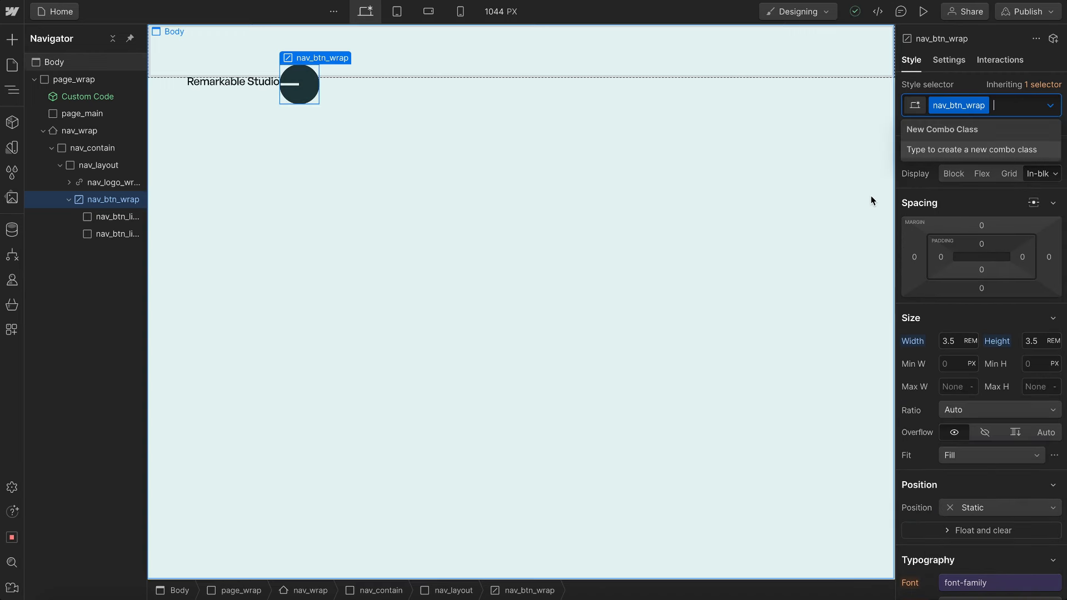
type("v-c")
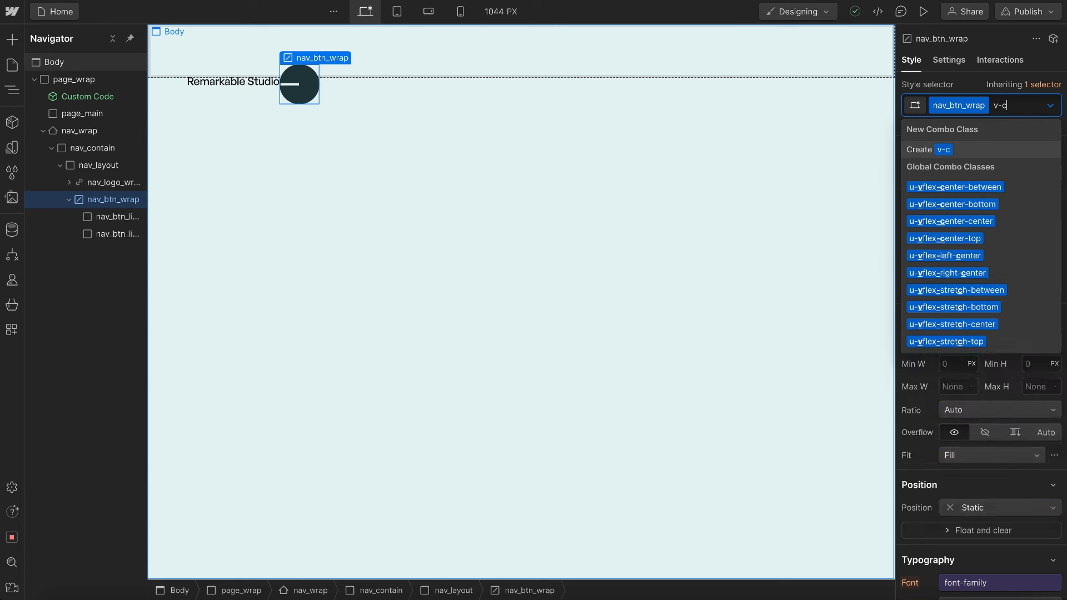
type("-c")
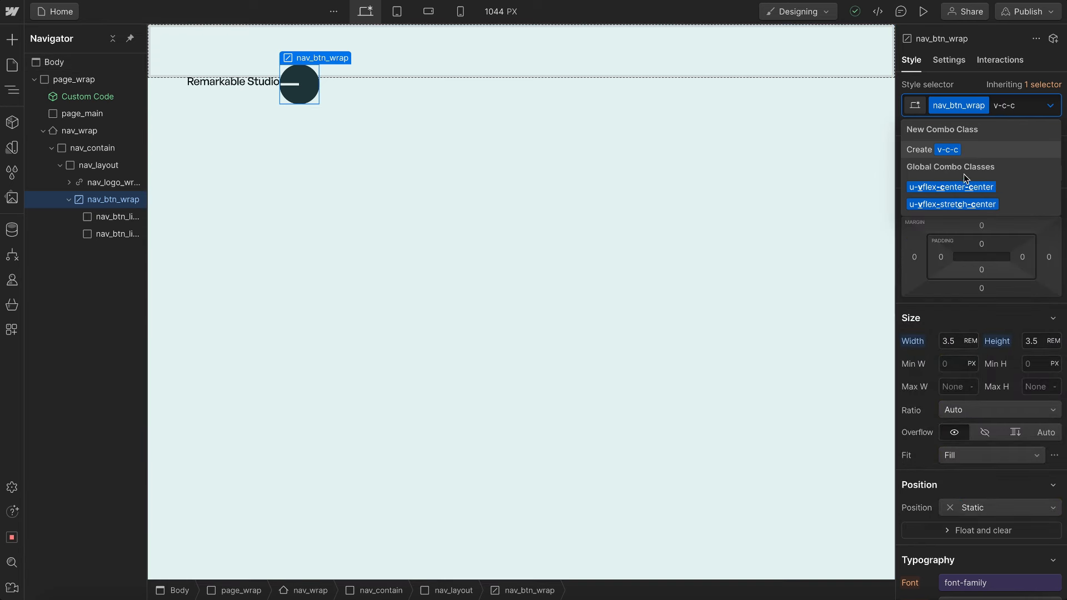
left_click(955, 189)
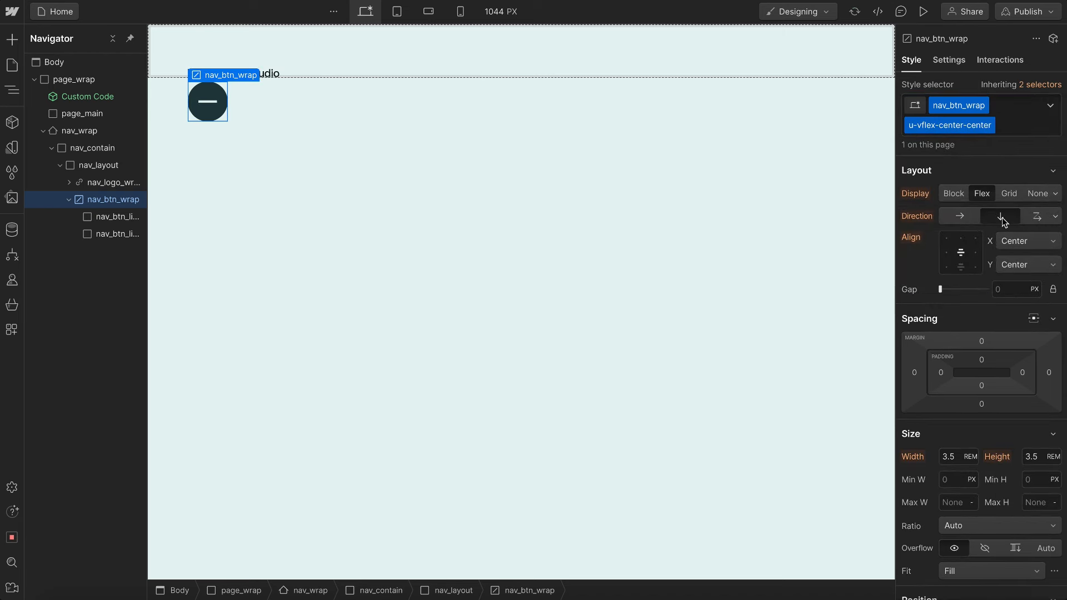
- Add the global combo class u-gap-xsmall to nav_btn_wrap to space its lines
left_click(1020, 130)
type("gap-x")
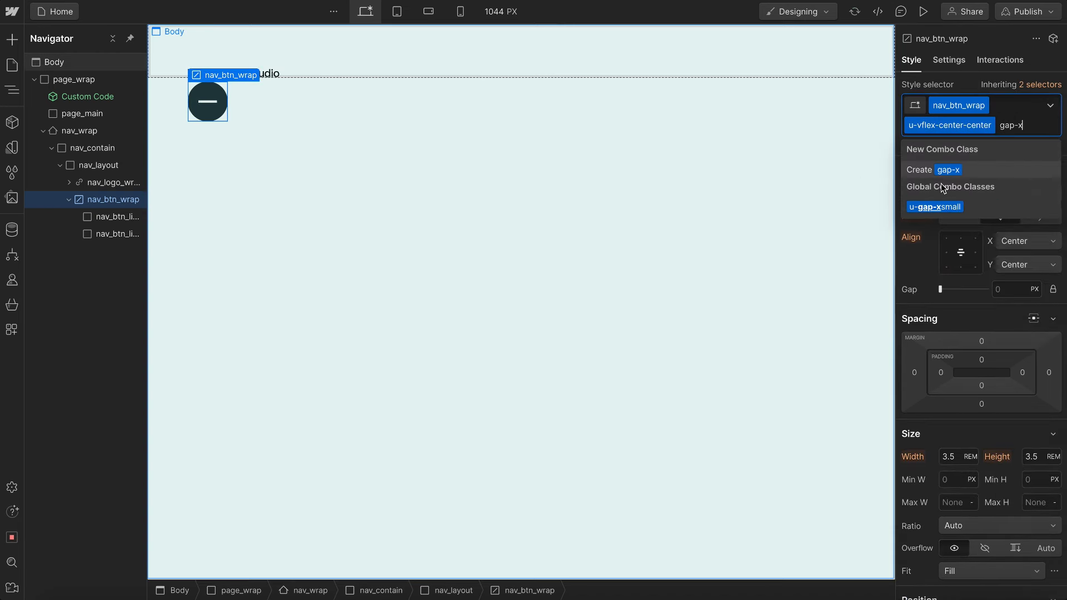
left_click(976, 205)
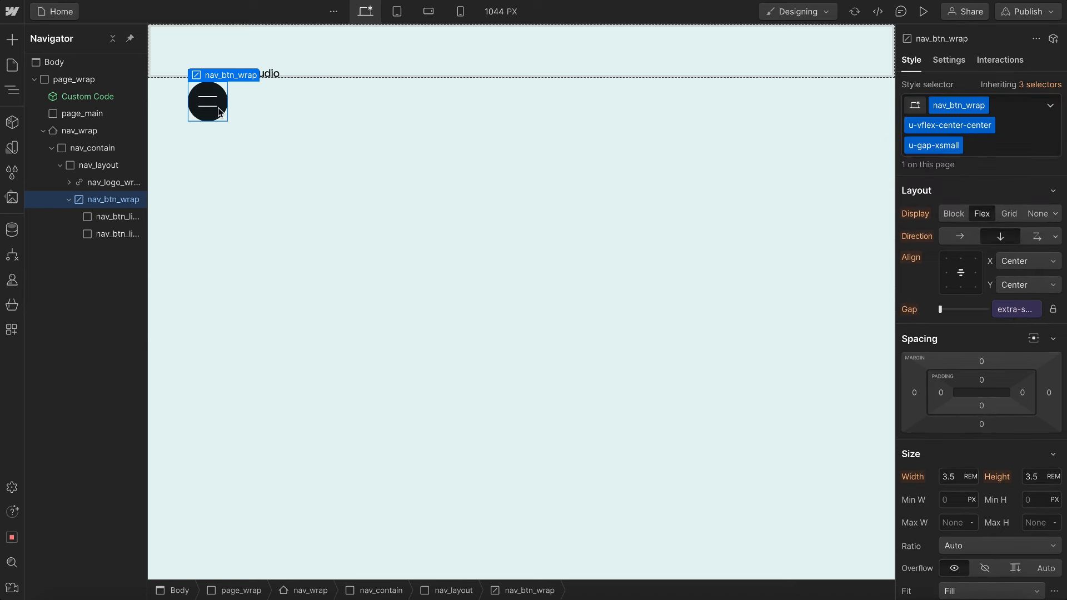
- Collapse nav_btn_wrap in the element tree and add the global combo class u-hflex-between-center to nav_layout
left_click(69, 200)
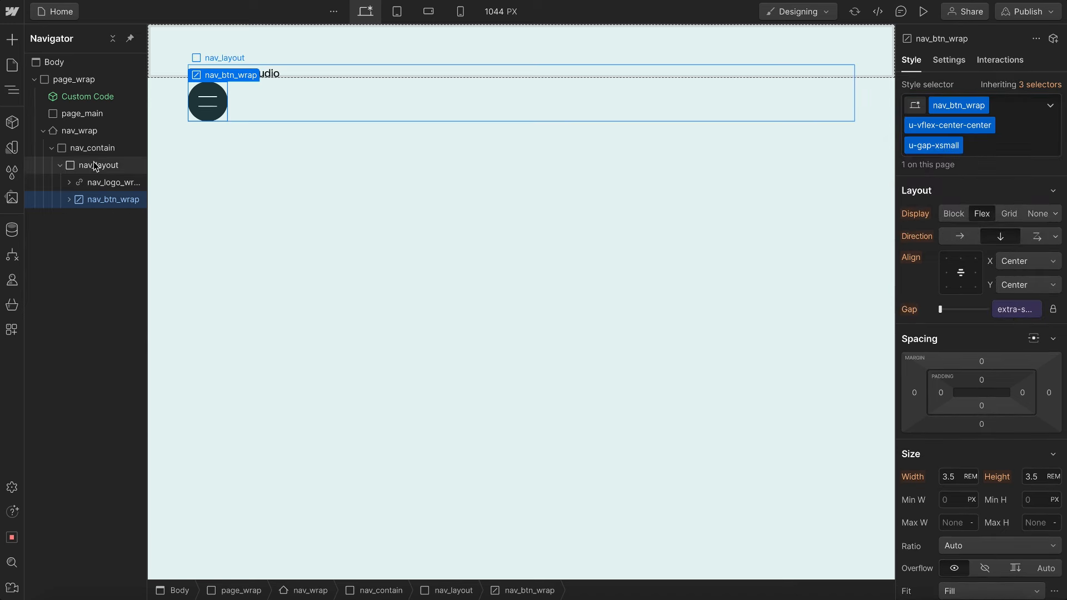
left_click(83, 165)
left_click(990, 106)
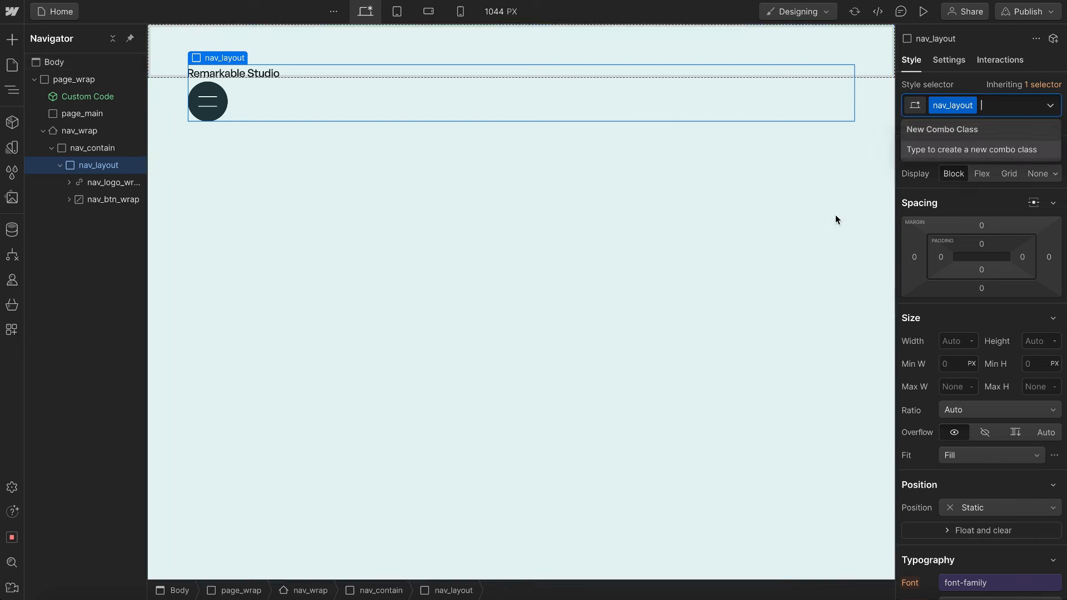
type("h-")
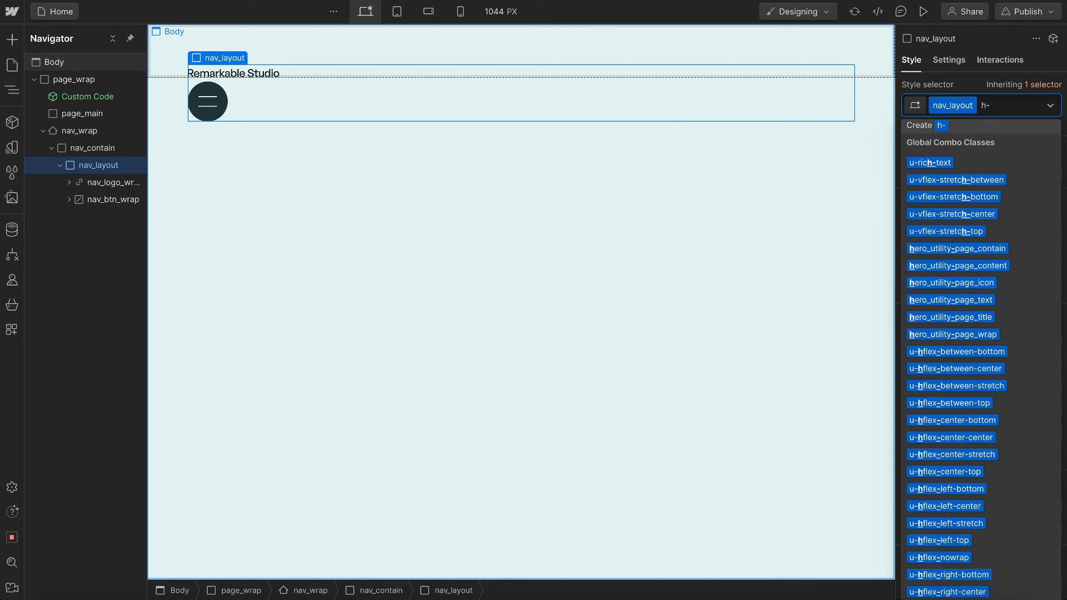
type("b-")
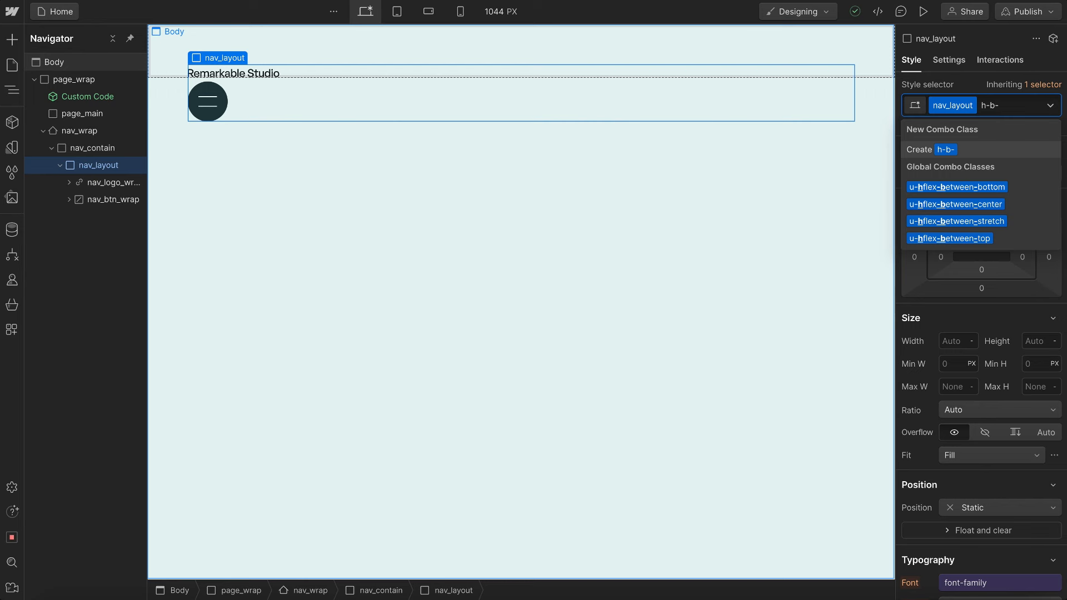
type("c")
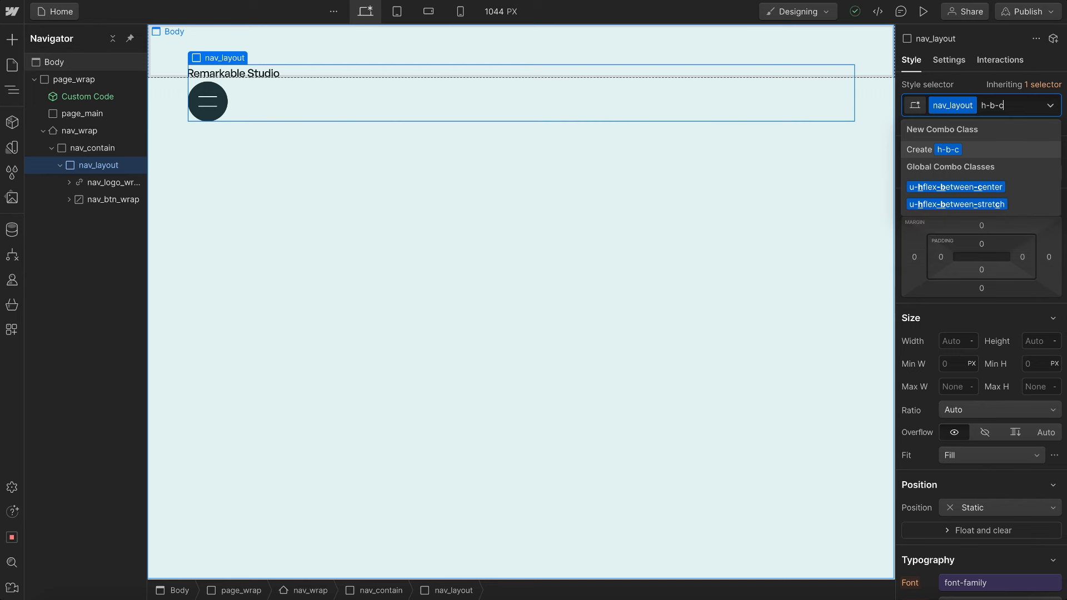
left_click(972, 187)
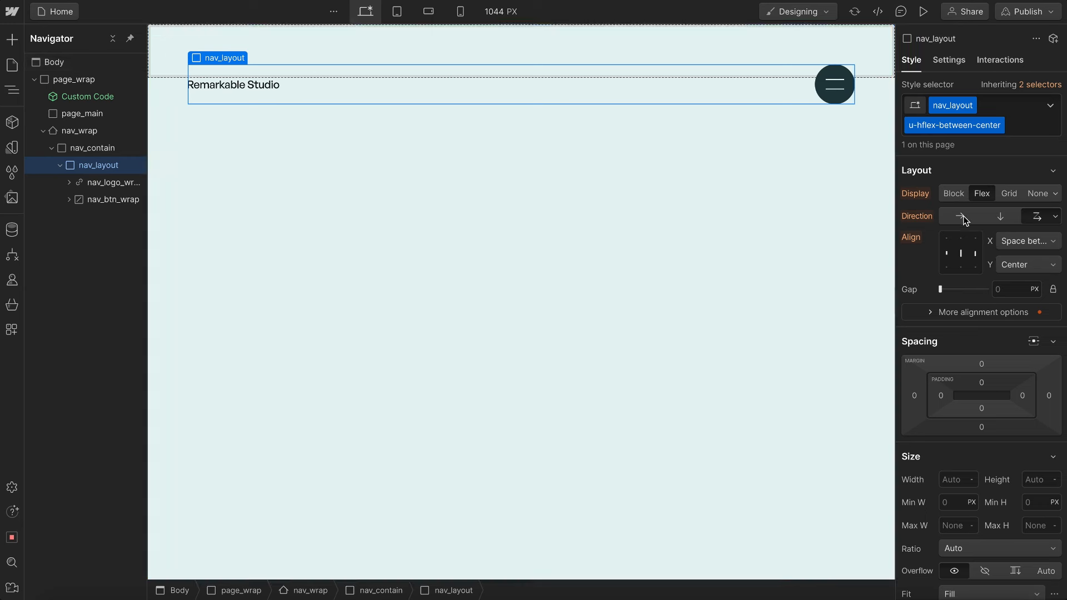
- Add the global combo class u-hflex-nowrap to nav_layout
left_click(1019, 125)
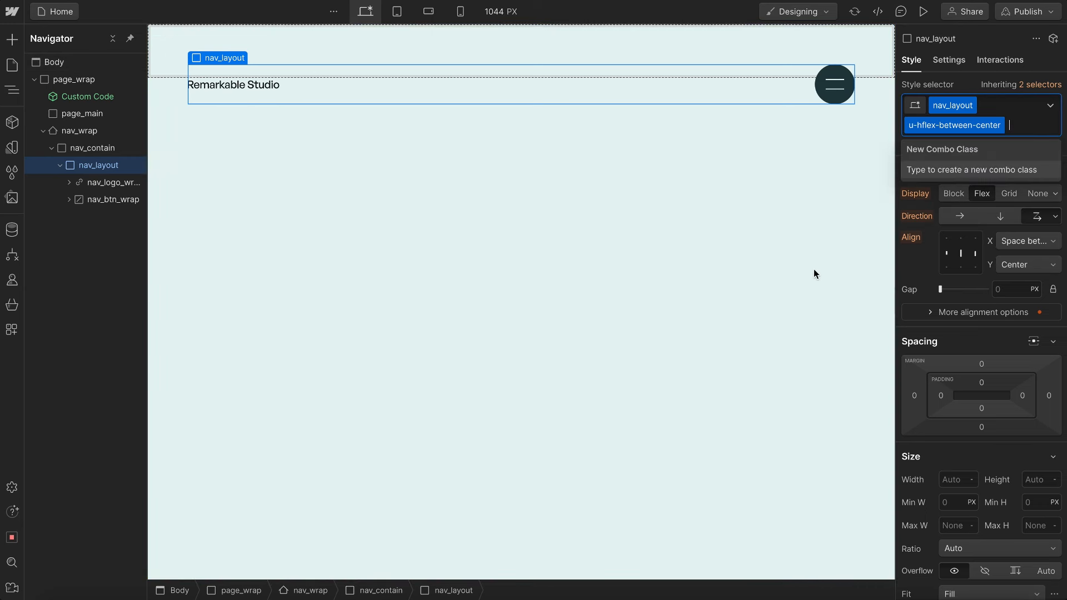
type("nowrap")
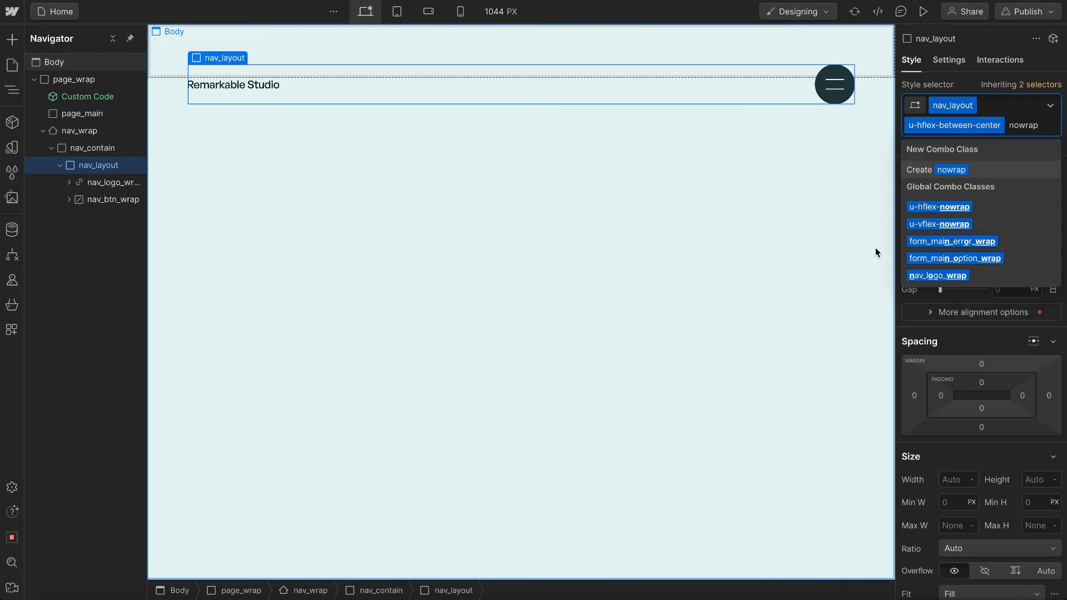
left_click(939, 206)
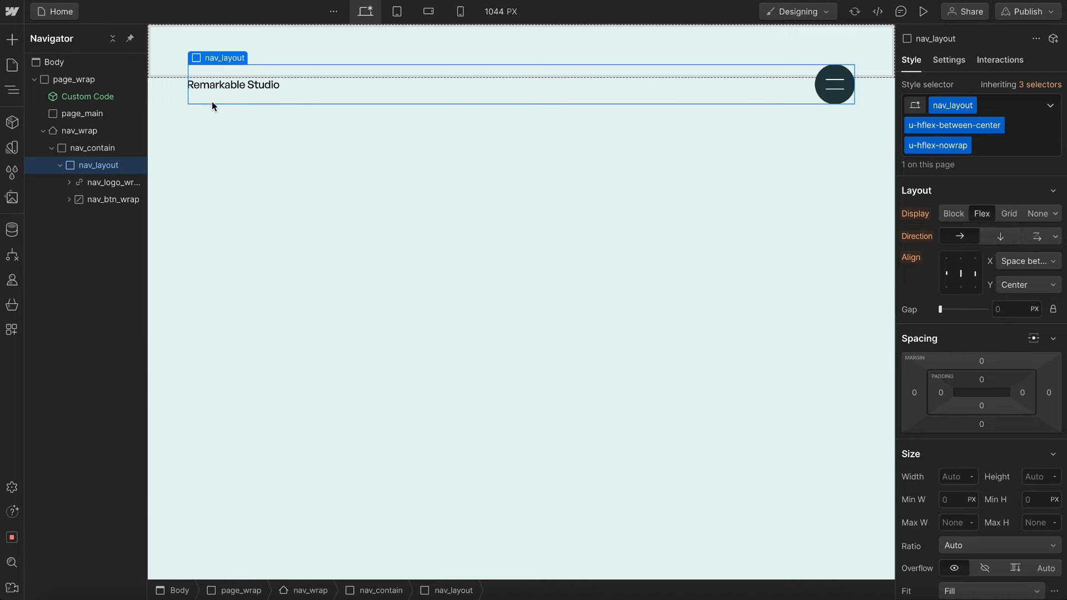
- Create a new component named Nav from the nav_wrap element
left_click(88, 131)
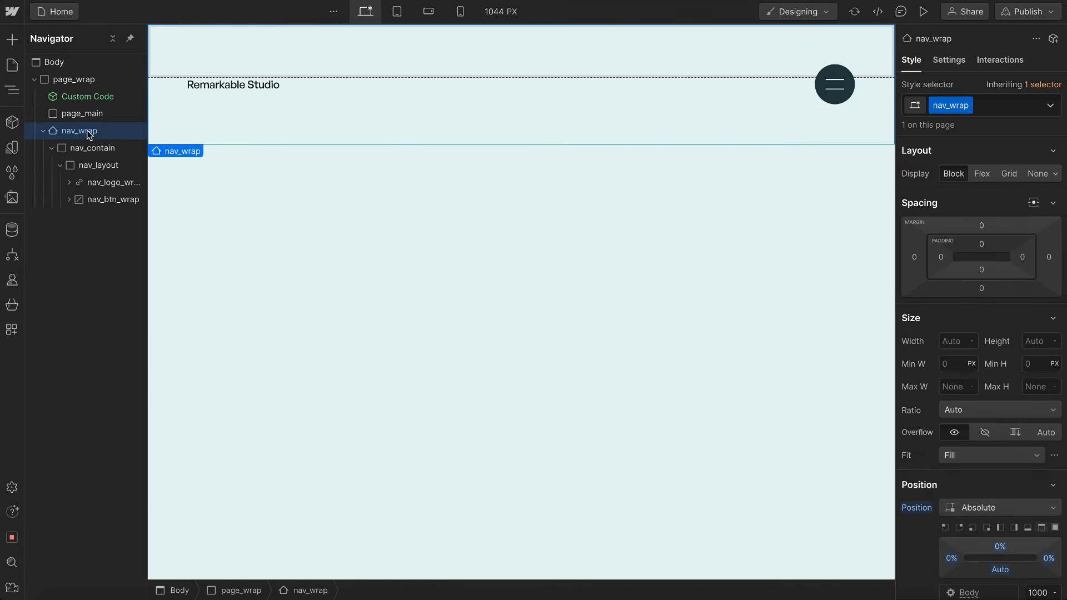
left_click(12, 122)
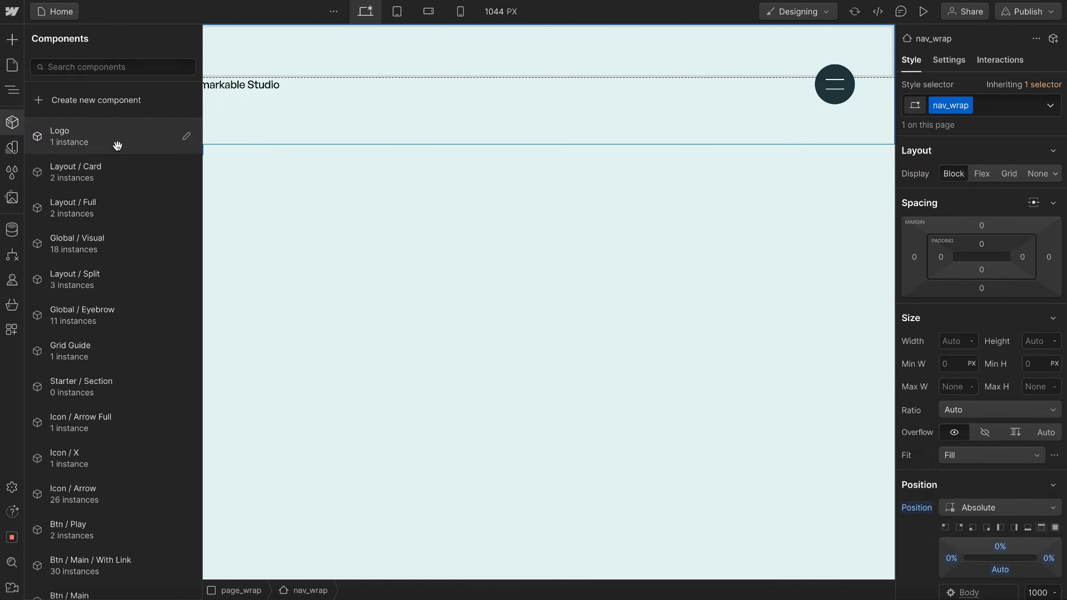
left_click(124, 106)
type("Nav")
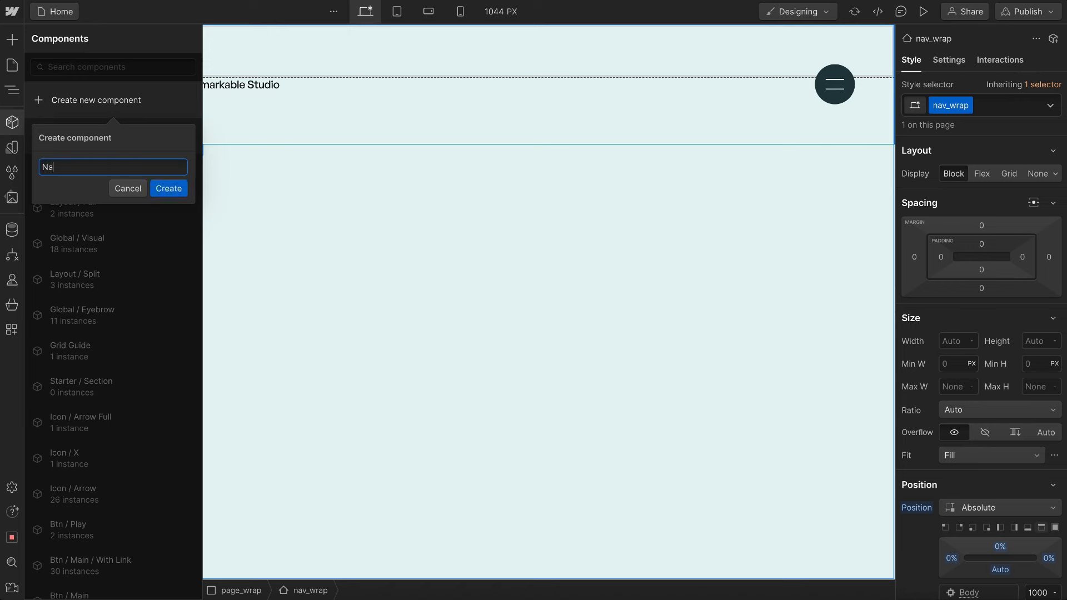
key("Return")
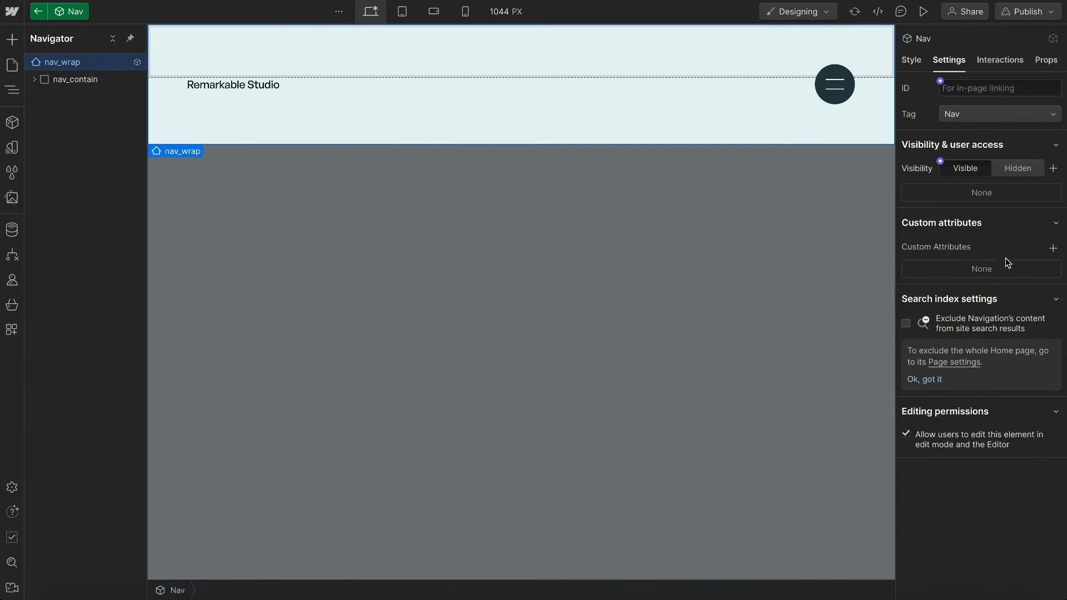
- Add a custom attribute data-theme with the value inherit to the Nav component's nav_wrap
left_click(1052, 247)
type("dat")
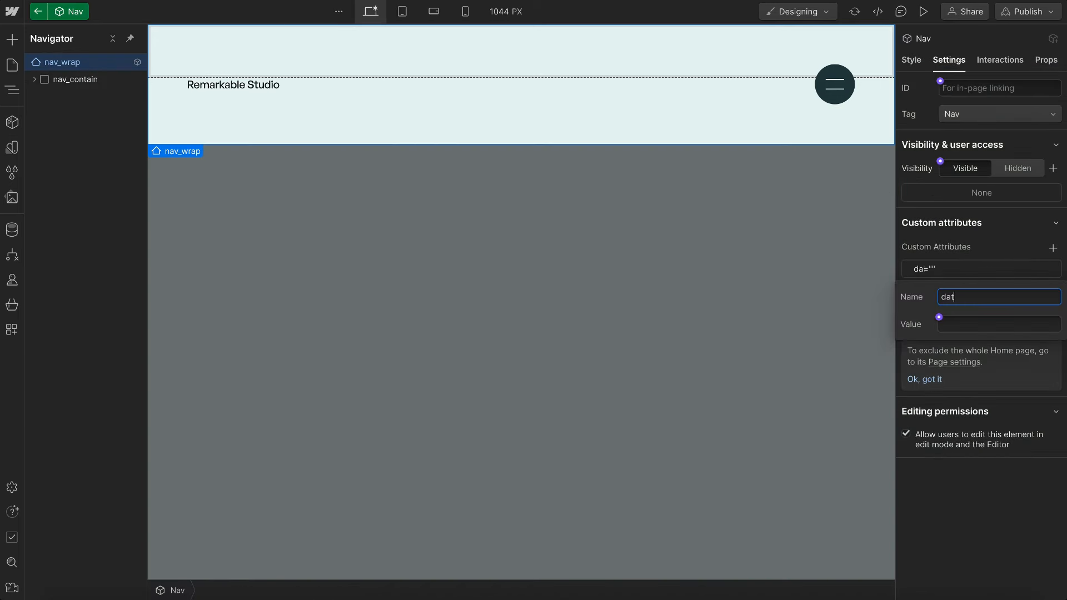
type("a-theme")
left_click(984, 323)
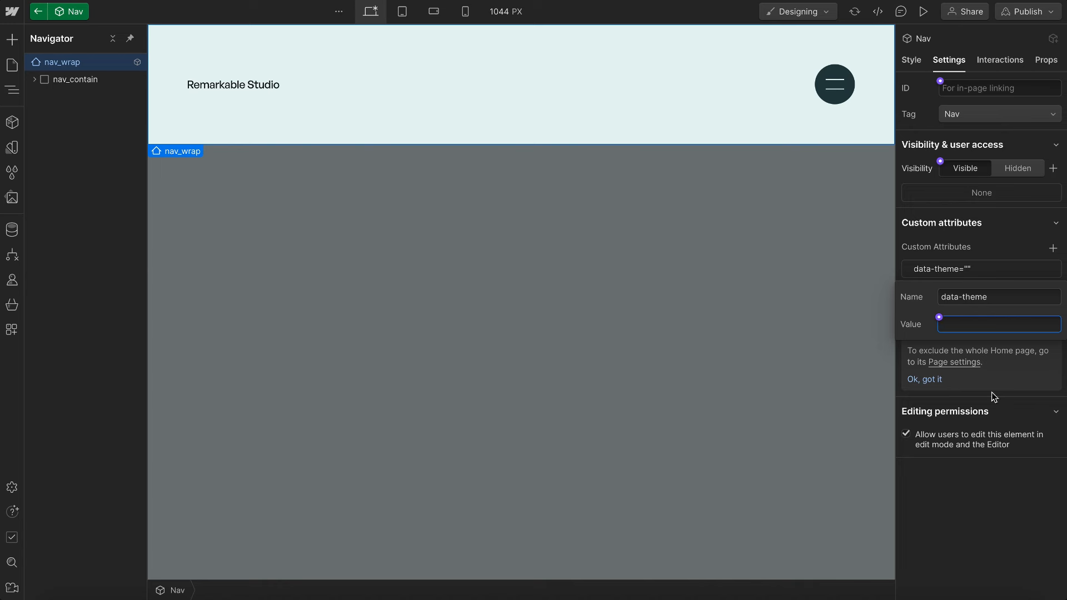
type("inherit")
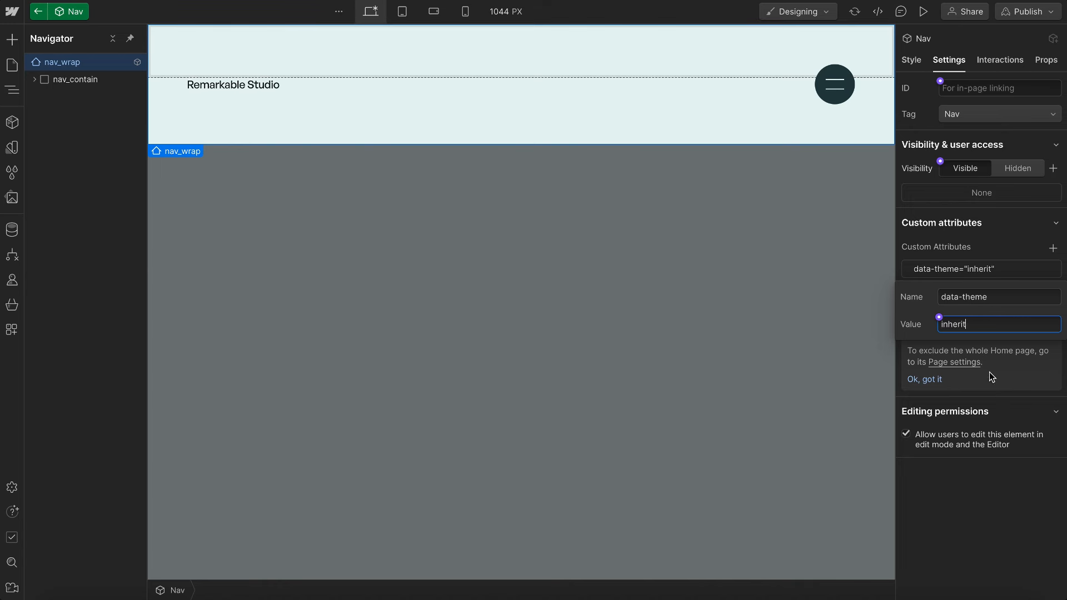
- Connect the data-theme value to a new component property named Theme with default text inherit, and return to the Home page
left_click(939, 317)
left_click(959, 339)
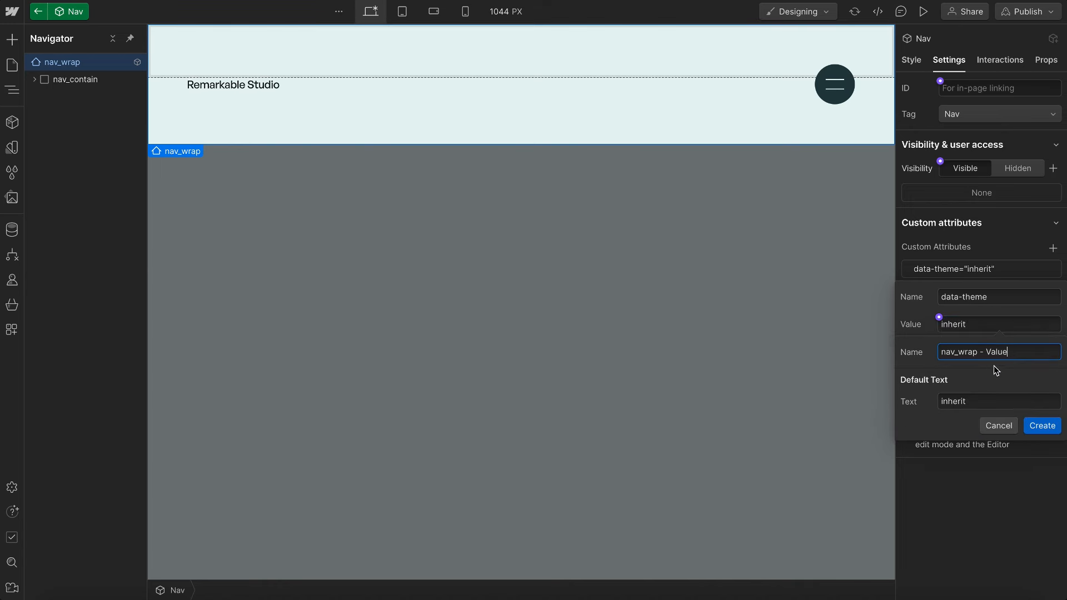
left_click_drag(1021, 351, 901, 339)
type("Theme")
left_click(1041, 426)
left_click(665, 174)
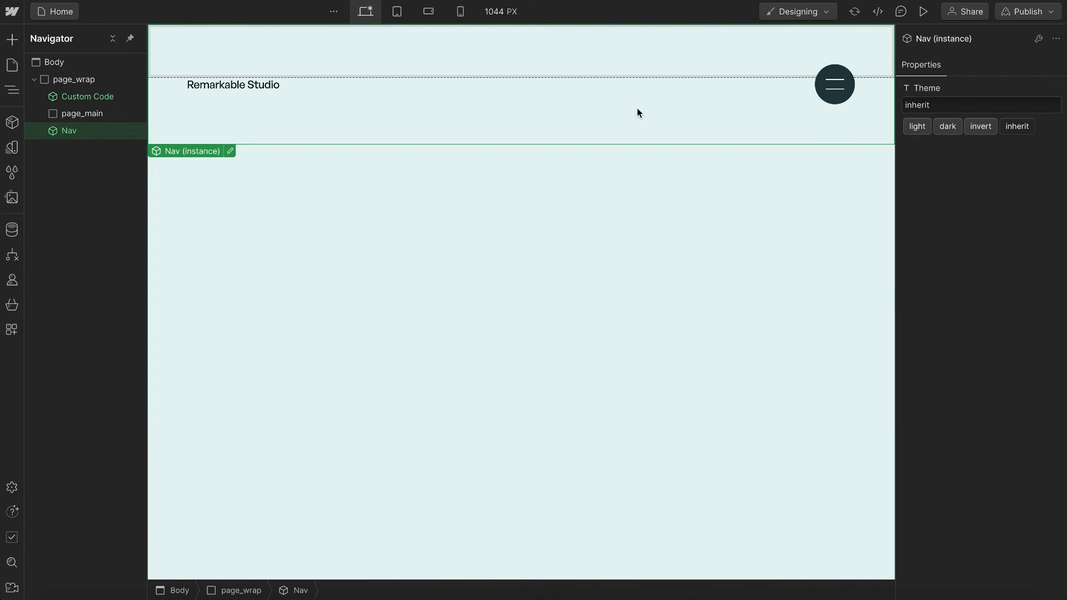
- Switch the Nav instance's Theme property to dark, to light, and back to dark
left_click(946, 126)
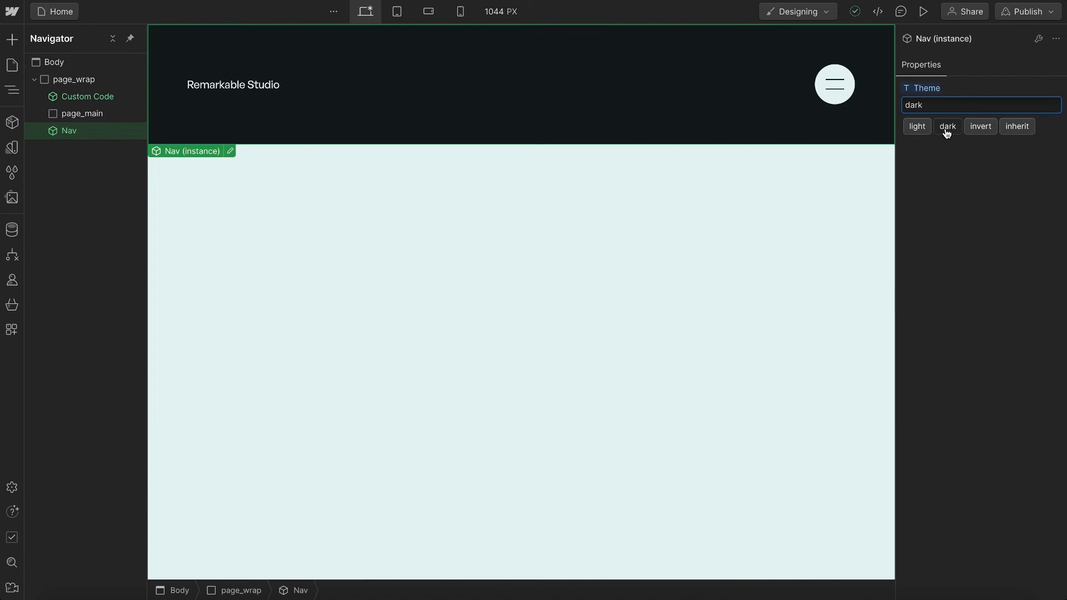
left_click(918, 127)
left_click(947, 126)
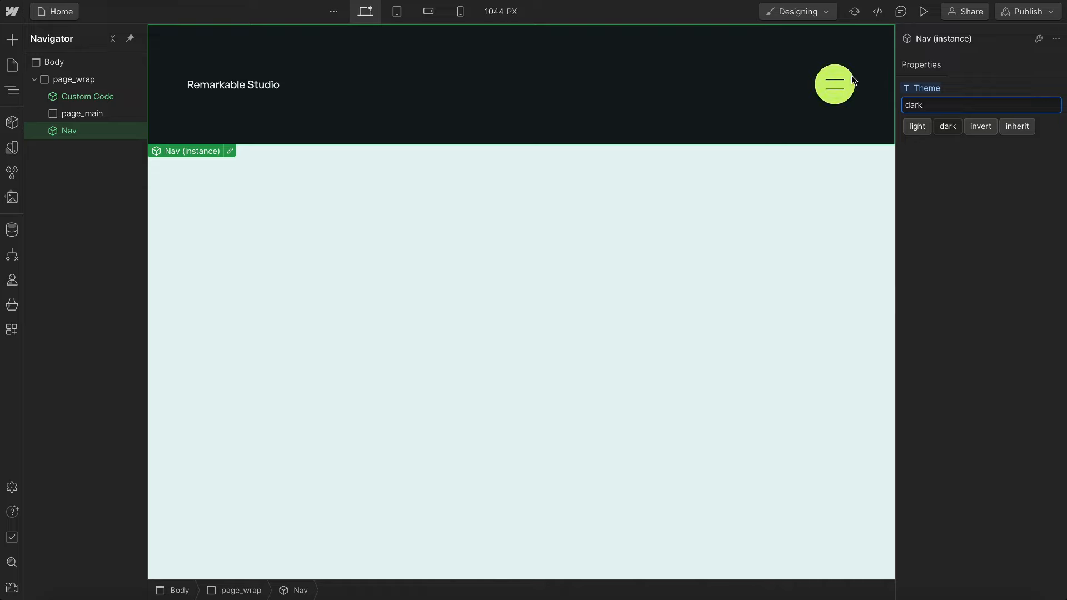
- Open the Nav component for editing and start adding a new attribute to nav_btn_wrap
double_click(852, 76)
left_click(833, 88)
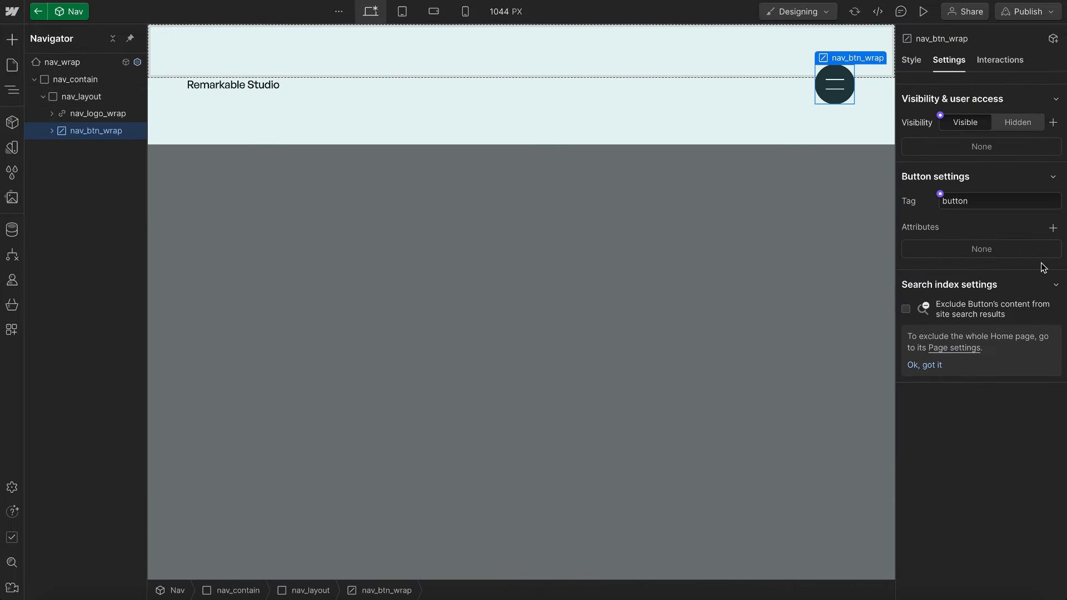
left_click(1053, 228)
type("d")
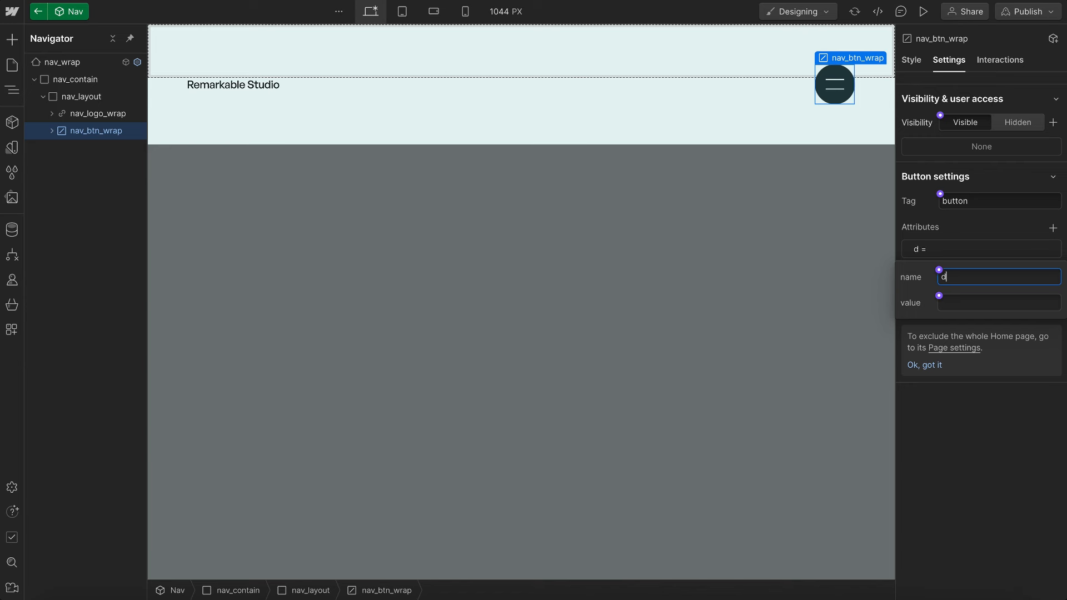
- Give nav_btn_wrap the attribute data-button-style with the value secondary, and leave the Nav component's editing mode
type("ata-button-style")
key("Tab")
key("Tab")
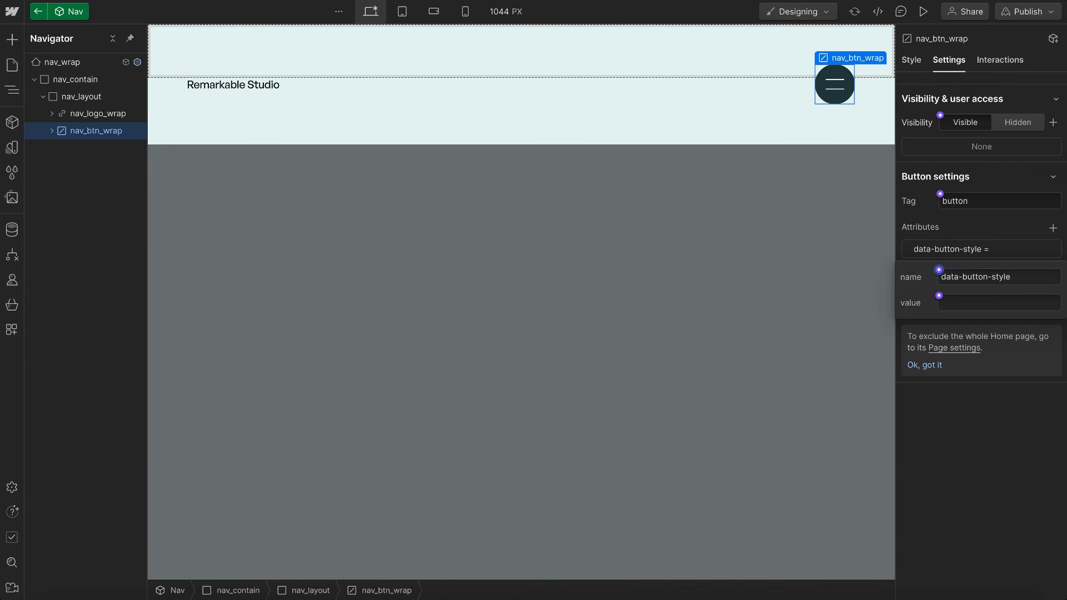
type("secondary")
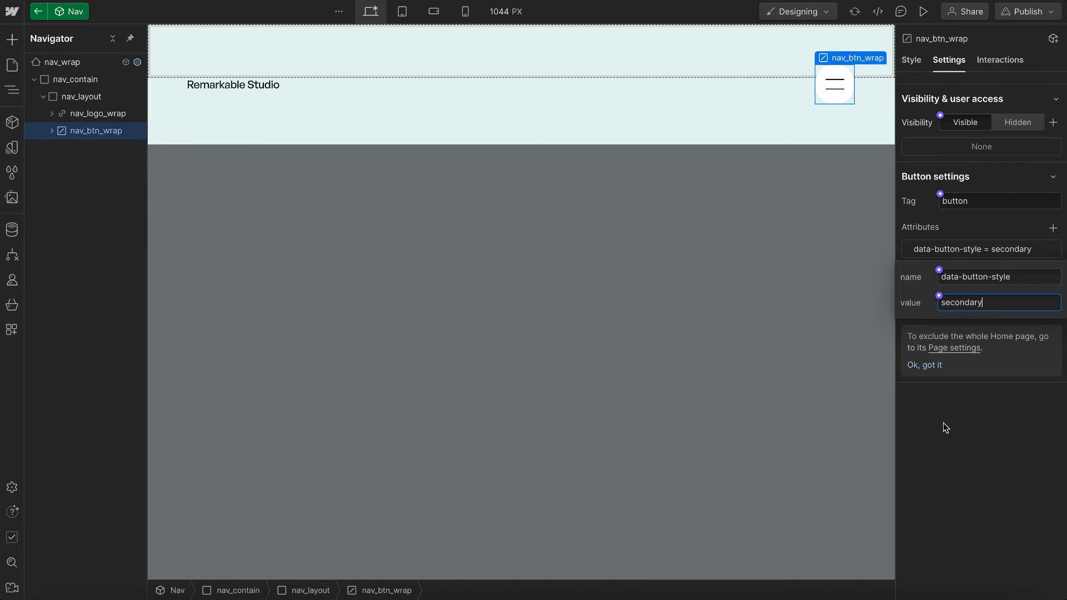
left_click(787, 321)
left_click(706, 302)
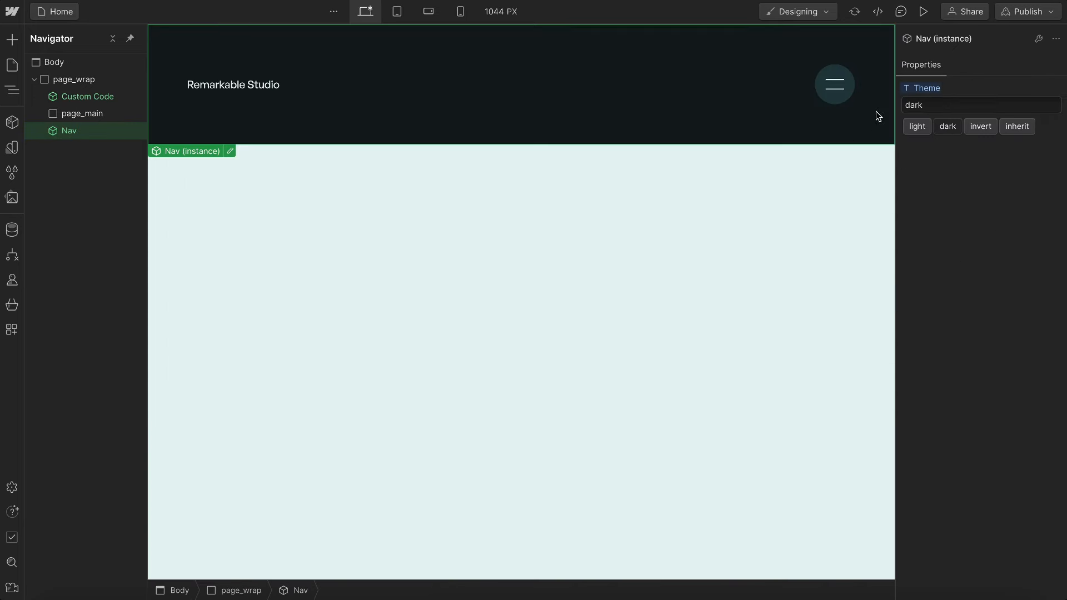
- Set the Nav instance's theme to inherit and add the custom attribute data-theme with the value dark to the Body
left_click(1019, 131)
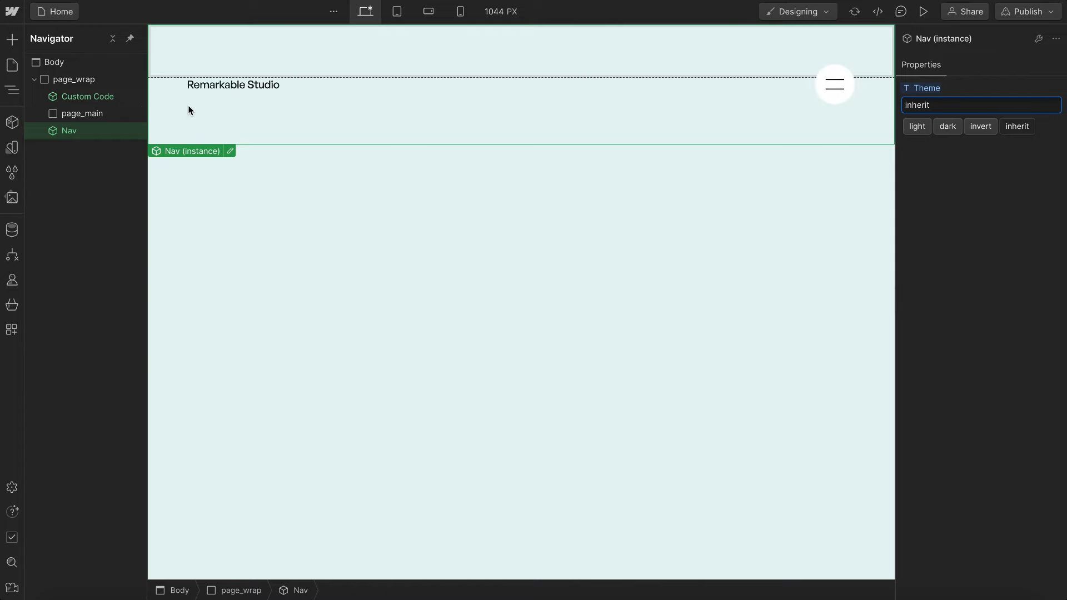
left_click(85, 62)
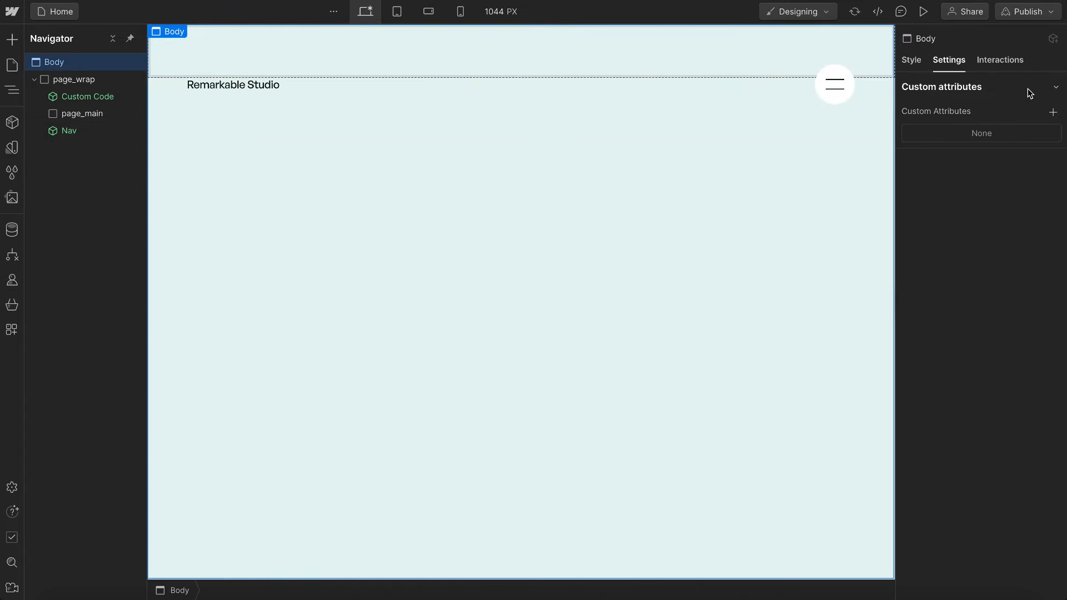
left_click(1053, 111)
type("data-them")
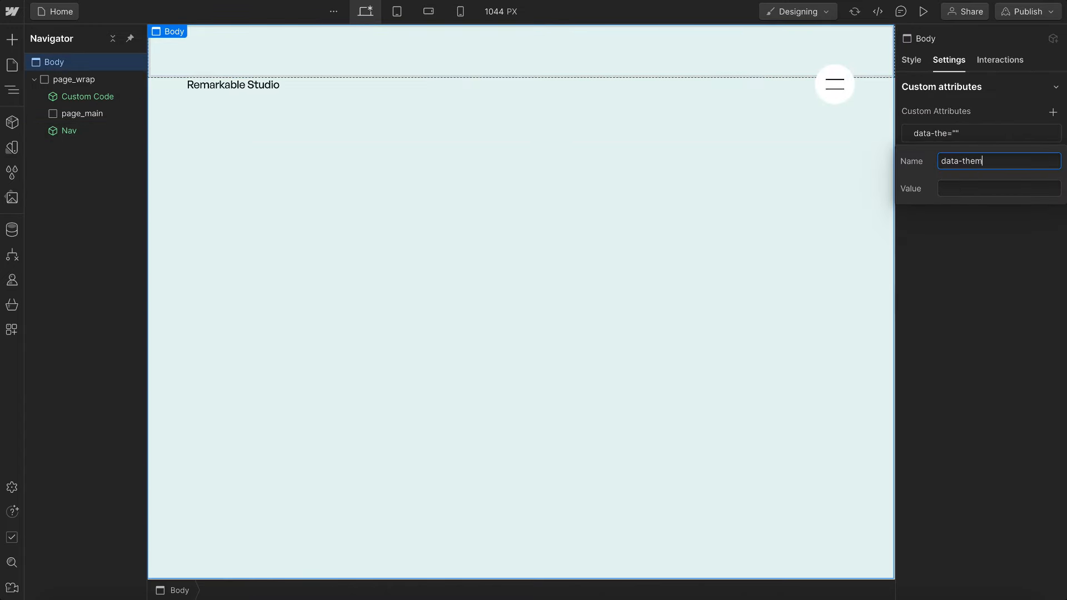
type("e")
key("Tab")
type("dark")
left_click(989, 295)
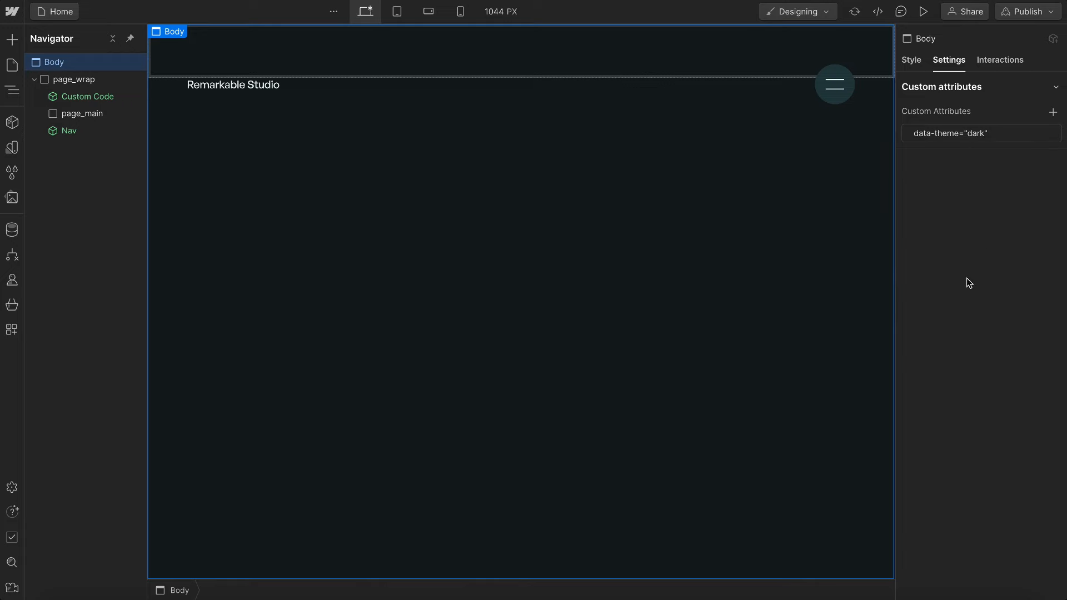
- Place Nav above page_main with a new Grid Guide component instance between them, and preview the page
left_click_drag(86, 131, 102, 104)
left_click(102, 98)
key("ctrl+k")
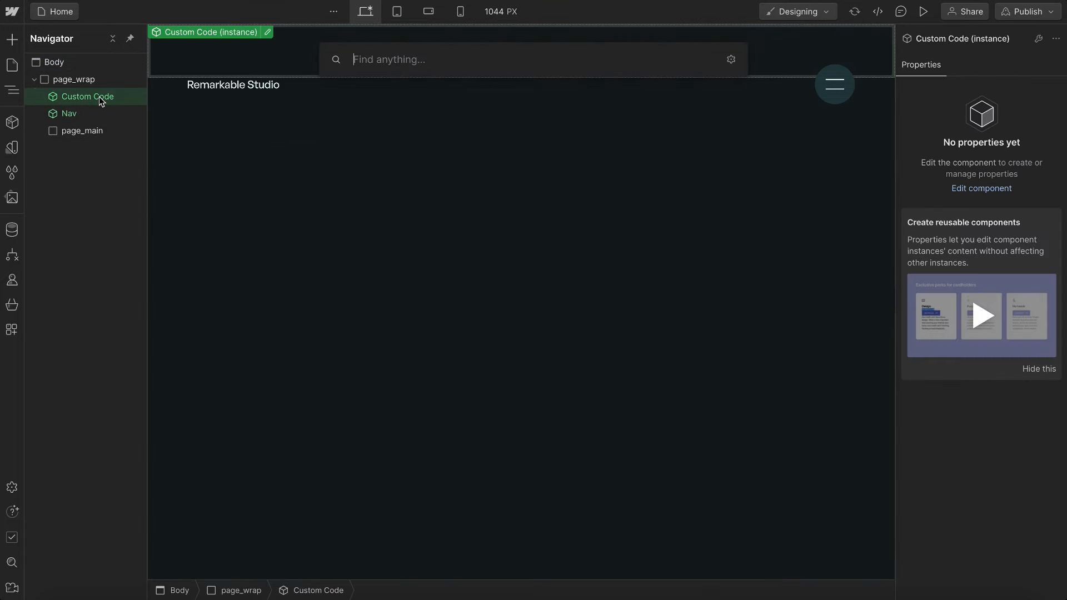
type("guid")
left_click(359, 133)
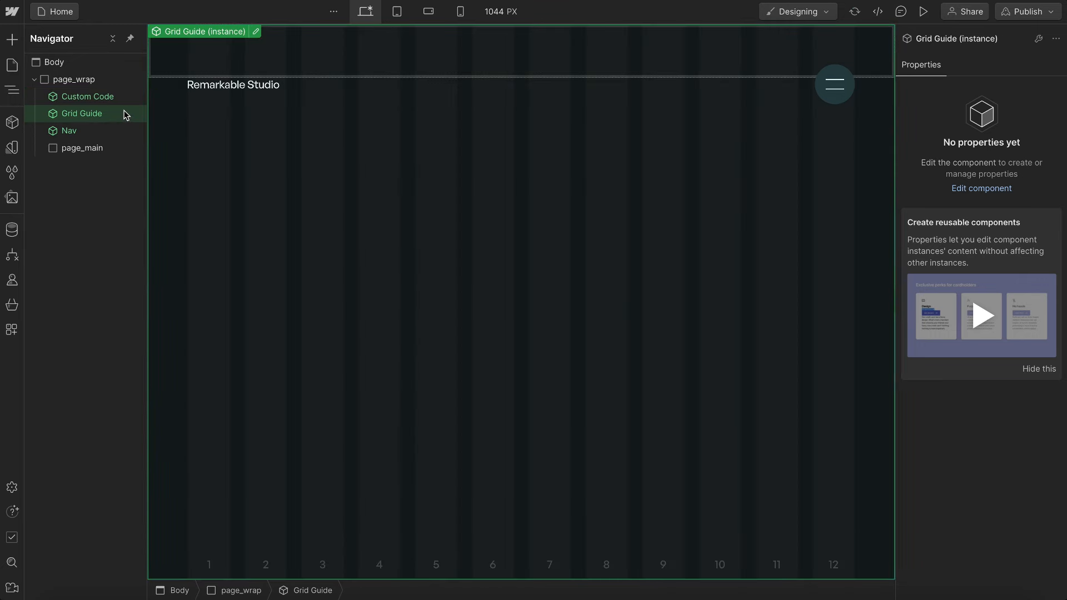
left_click_drag(124, 111, 113, 134)
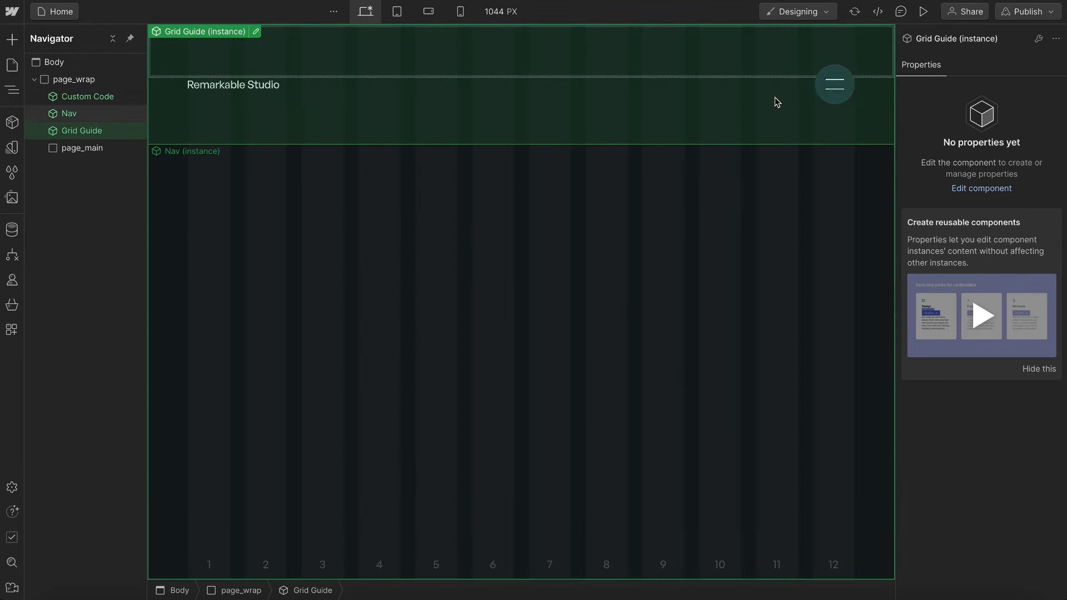
left_click(923, 12)
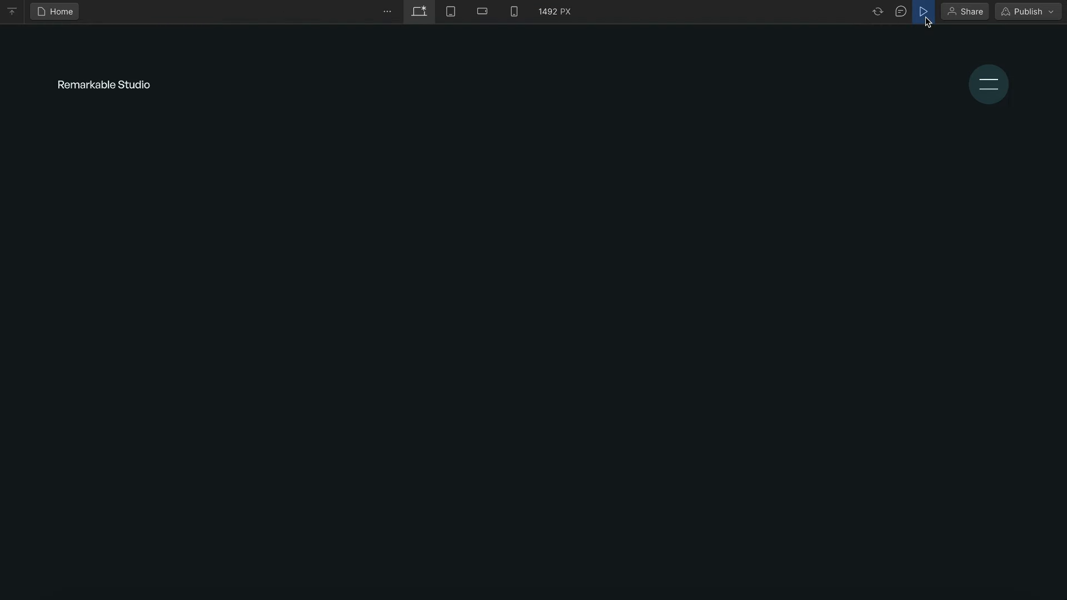
left_click(925, 17)
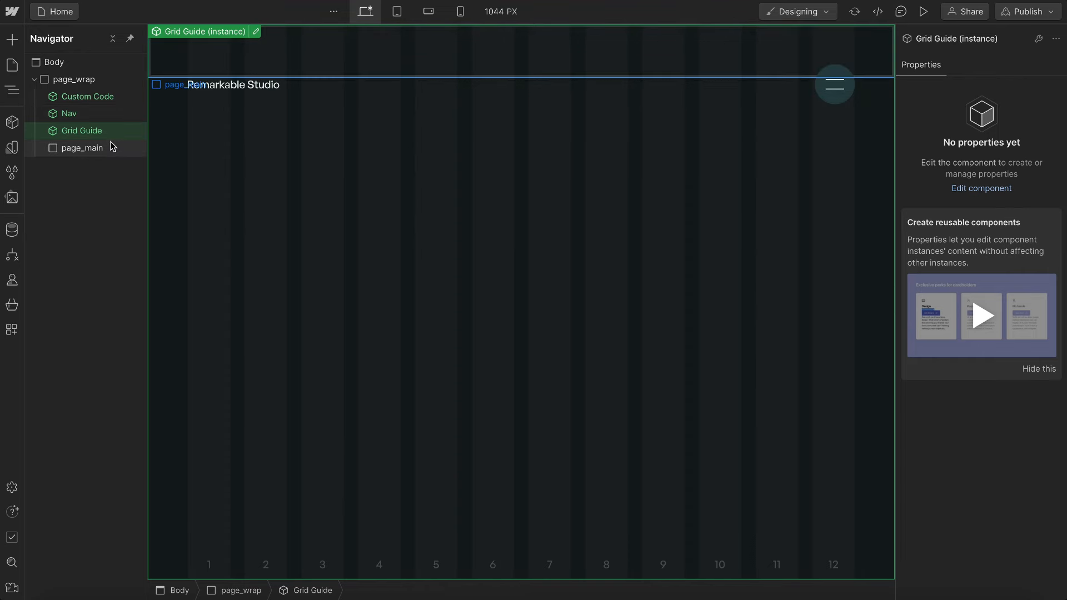
- Insert the Starter / Section component inside page_main and unlink the instance from its component
left_click(84, 148)
key("ctrl+k")
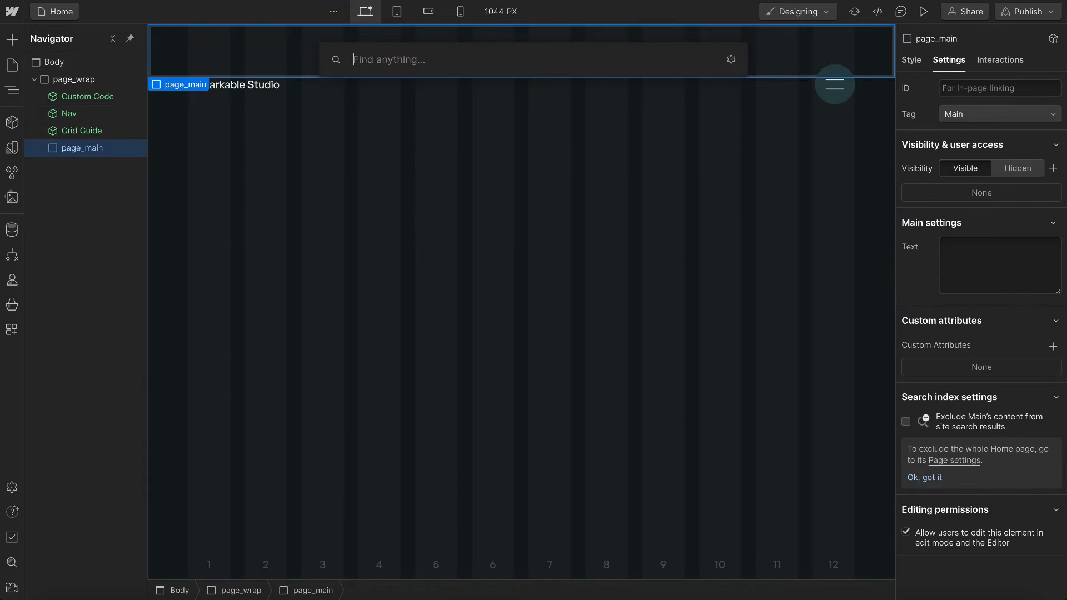
type("start")
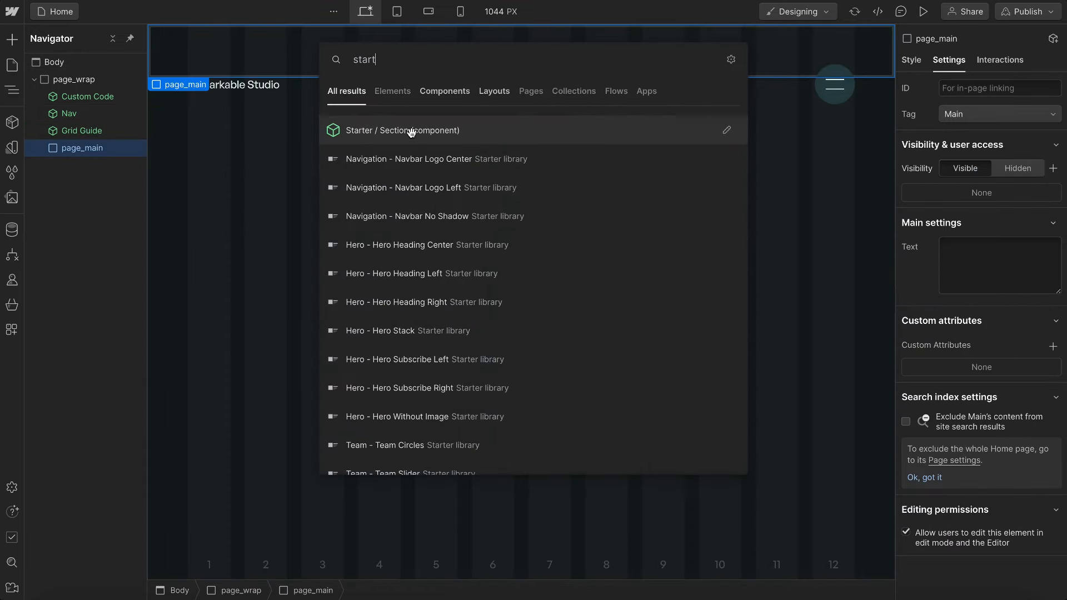
left_click(412, 132)
key("ctrl+alt+b")
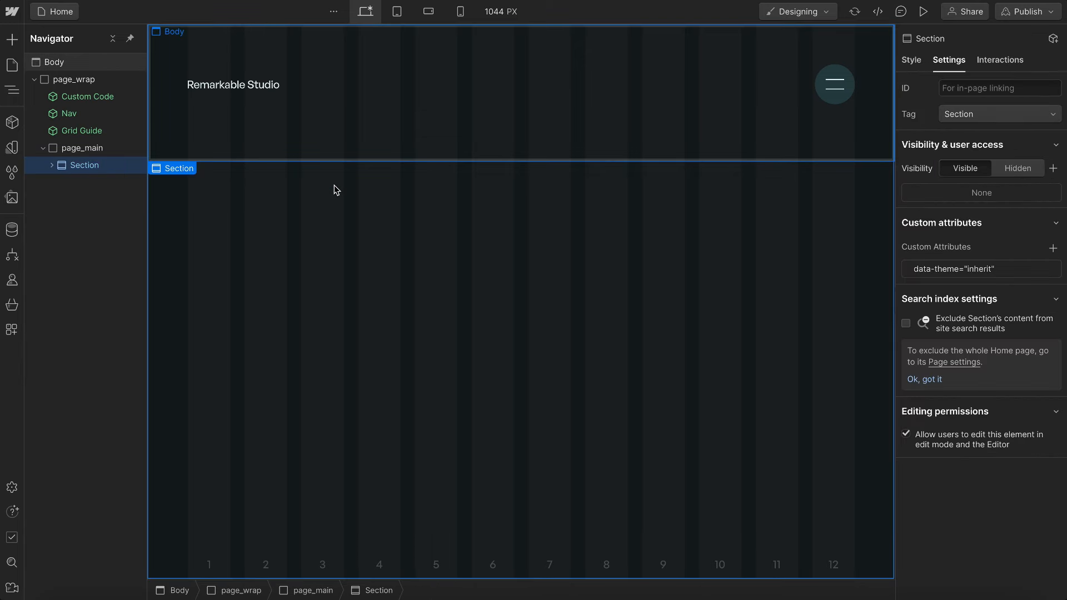
- Set the new section's tag to Header and give it a new class named hero_wrap
left_click(998, 116)
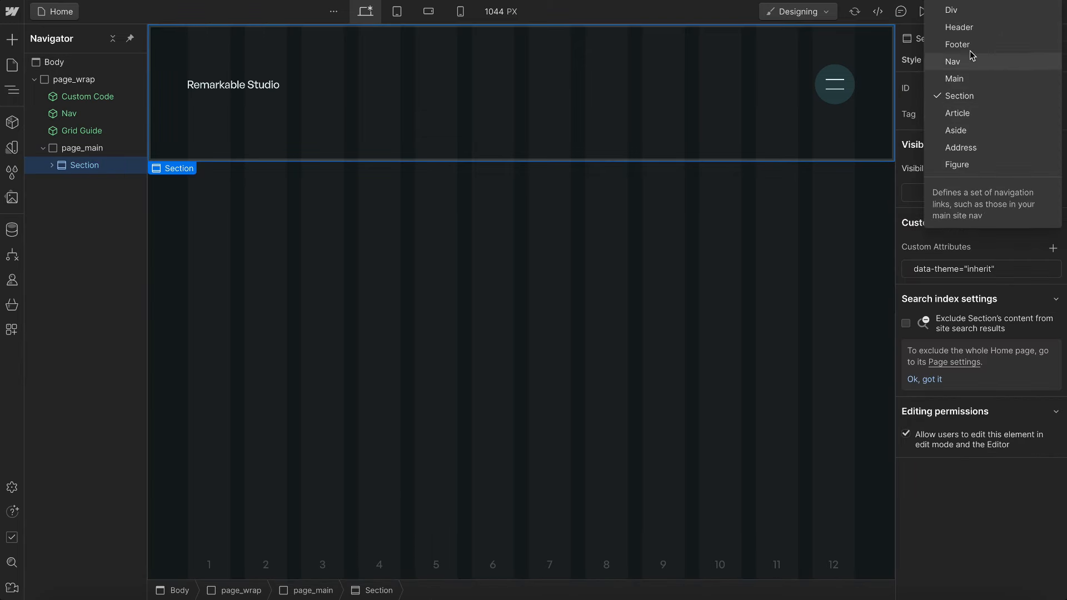
left_click(965, 28)
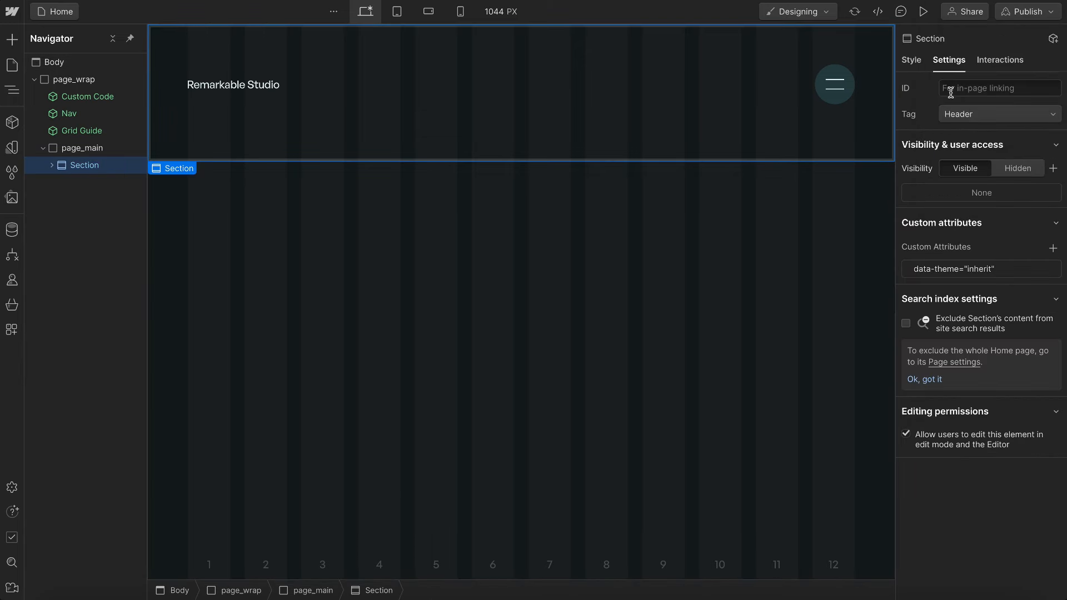
left_click(912, 60)
key("ctrl+Return")
type("hero")
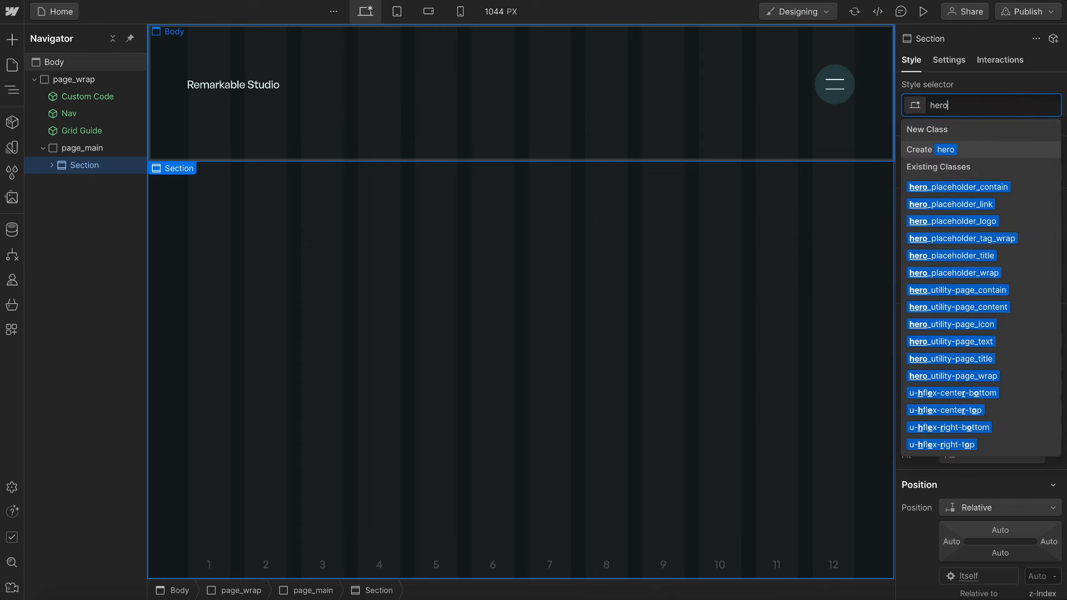
type("_main")
key("BackSpace")
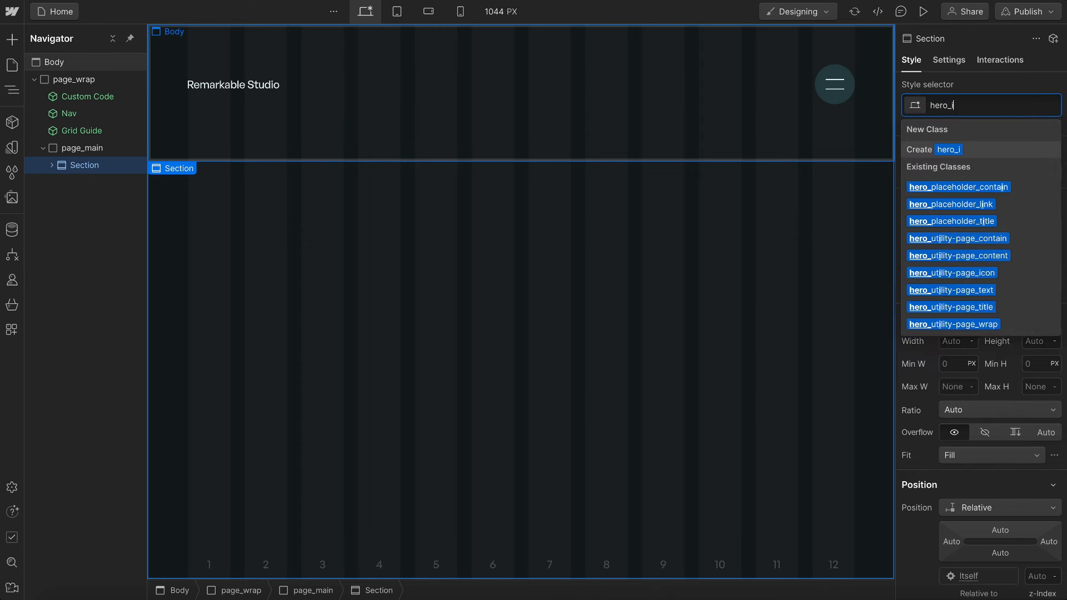
type("inner")
key("BackSpace")
key("BackSpace")
key("BackSpace")
key("BackSpace")
key("BackSpace")
type("wrap")
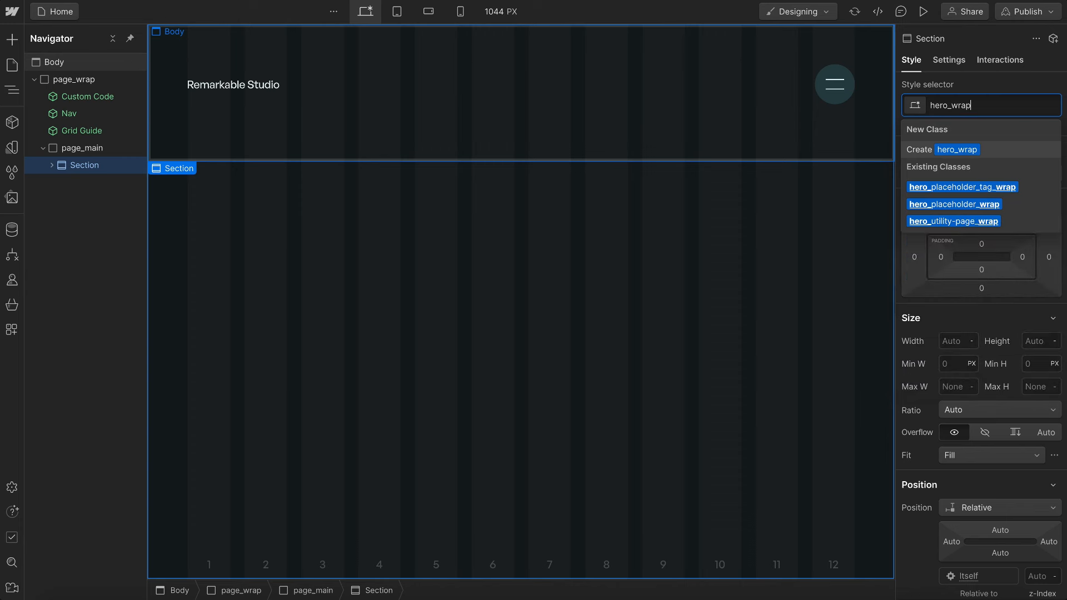
key("Return")
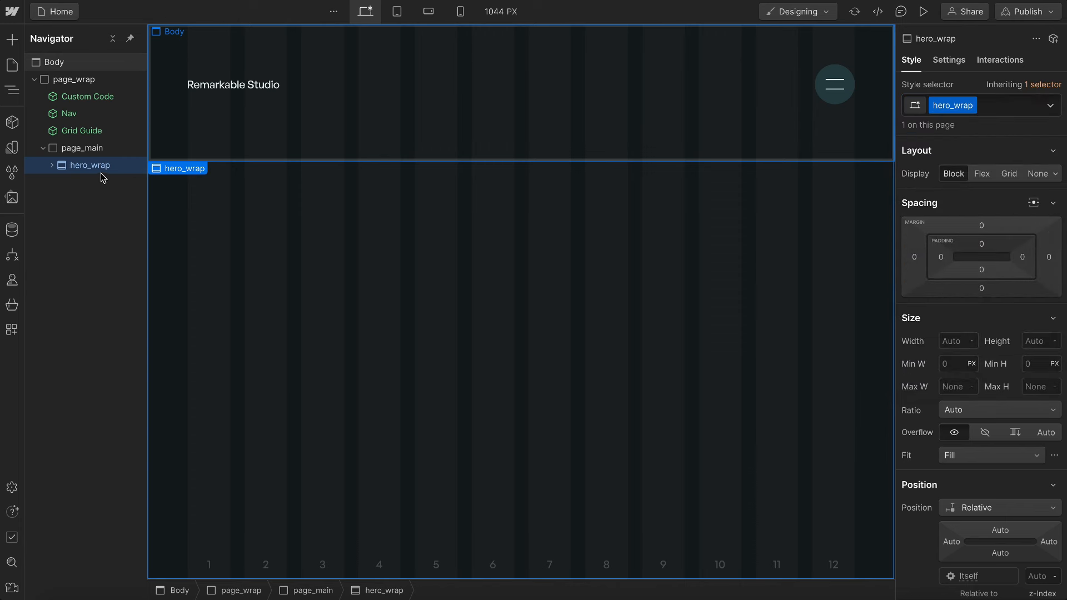
- Reclass the div inside hero_wrap as hero_contain, with u-container as its combo class
left_click(52, 165)
left_click(86, 181)
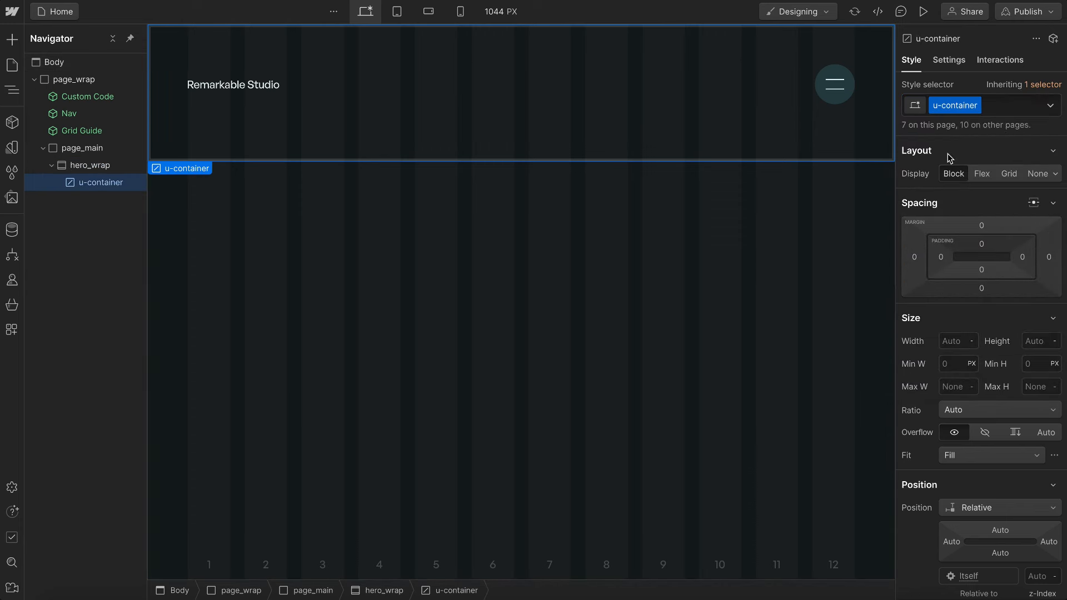
left_click(1007, 106)
key("BackSpace")
type("contain")
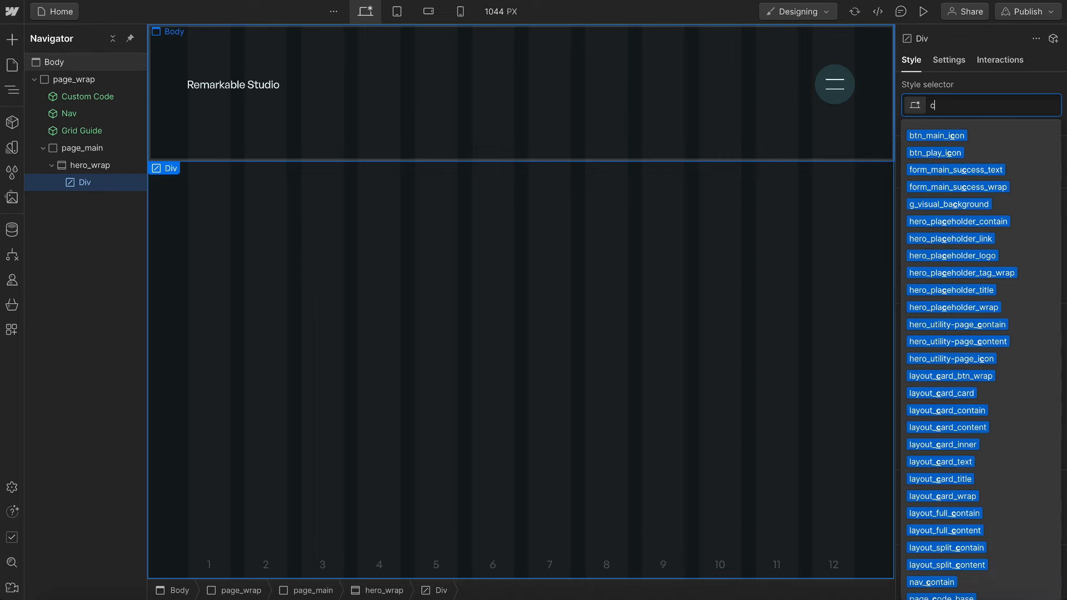
left_click(999, 60)
left_click(911, 59)
left_click(951, 106)
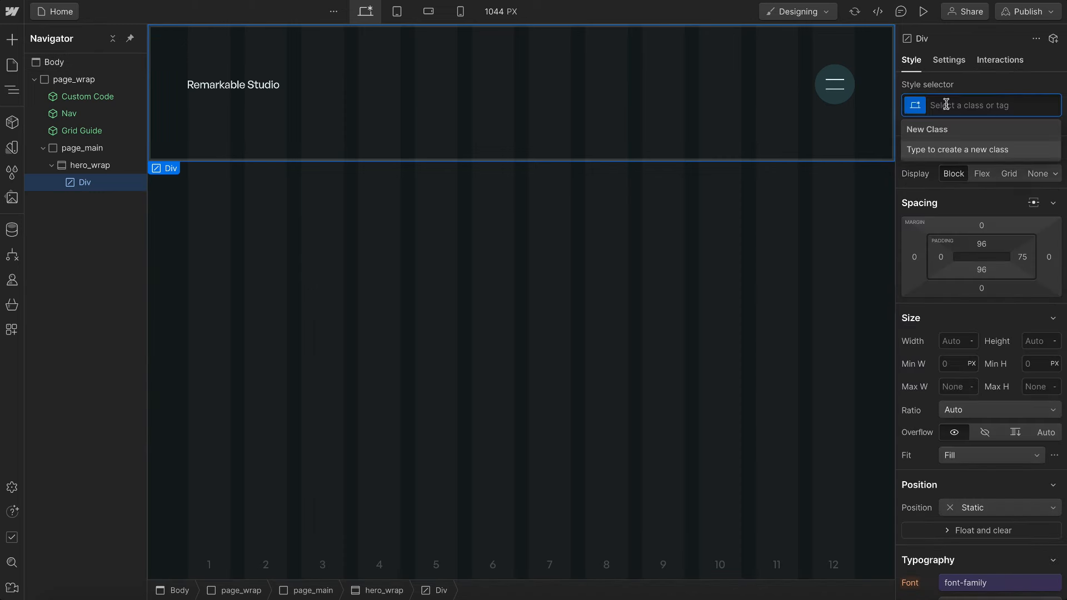
type("hero_contain")
key("Return")
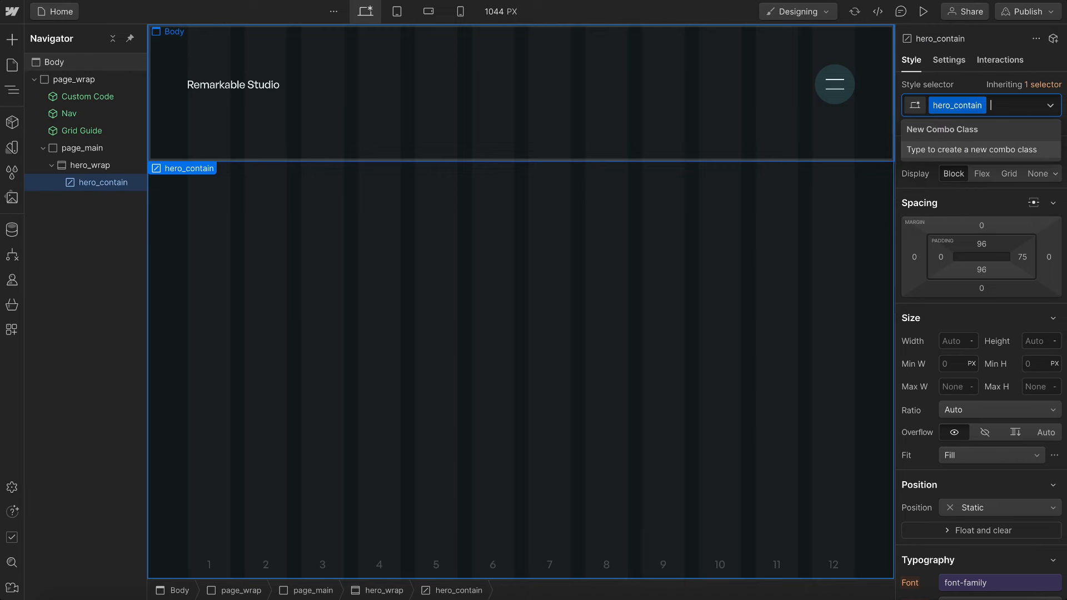
type("container")
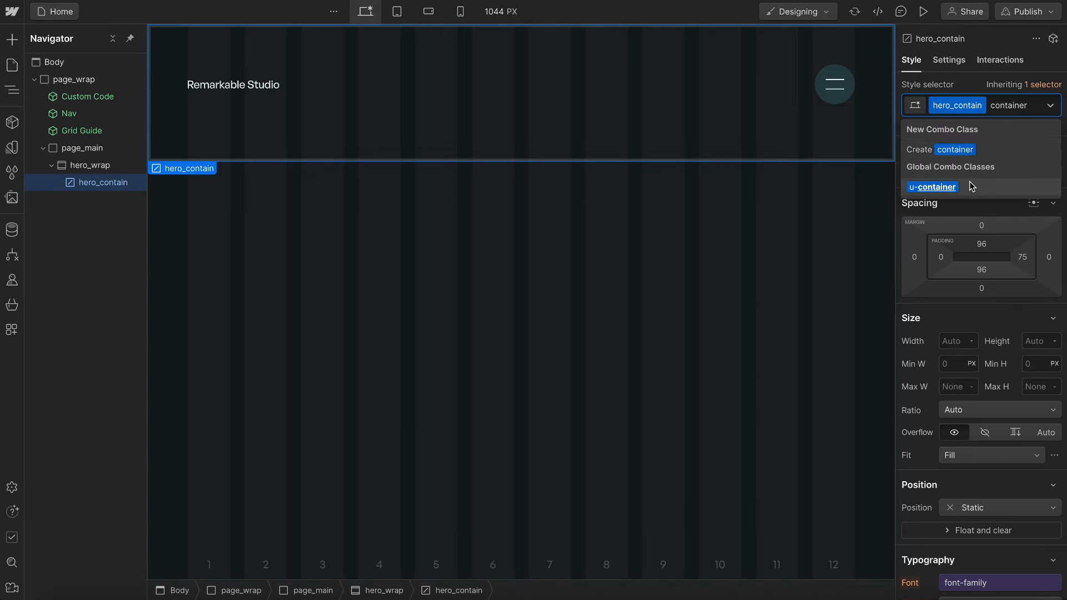
left_click(993, 187)
- Set the minimum height of hero_contain to 100svh
left_click(1033, 383)
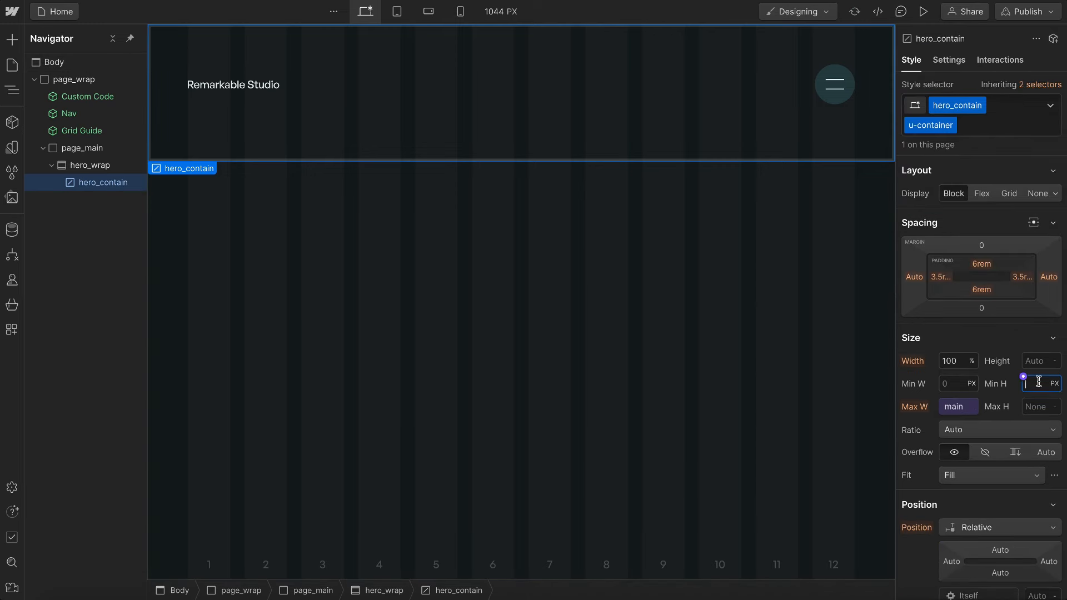
type("100svh")
key("Return")
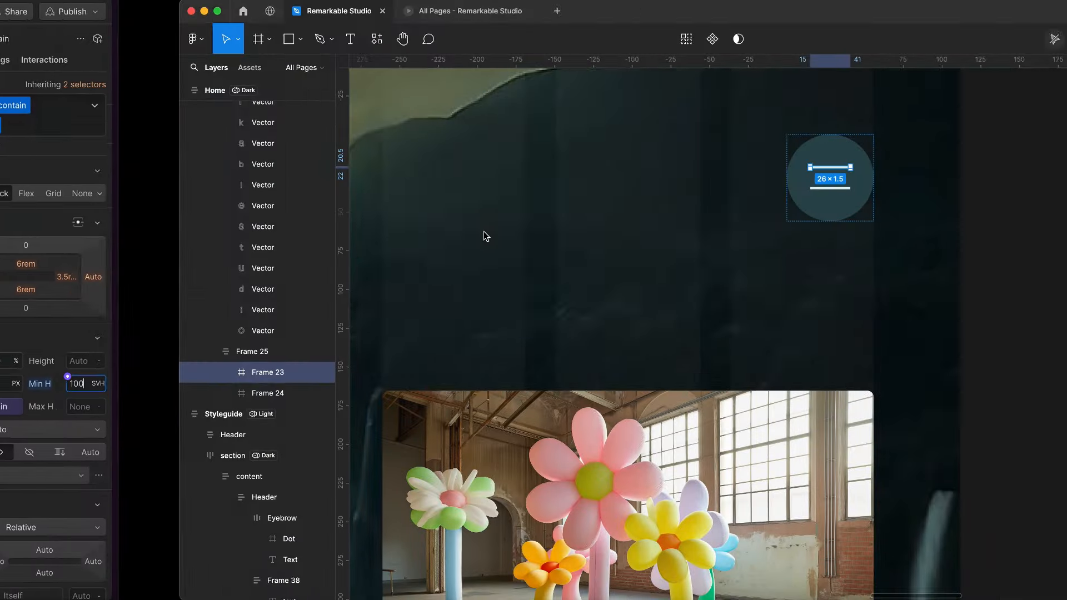
- Switch to the Figma design and copy the hero's large Remarkable logo group as SVG
scroll(503, 260, "down", 5)
scroll(503, 260, "left", 2)
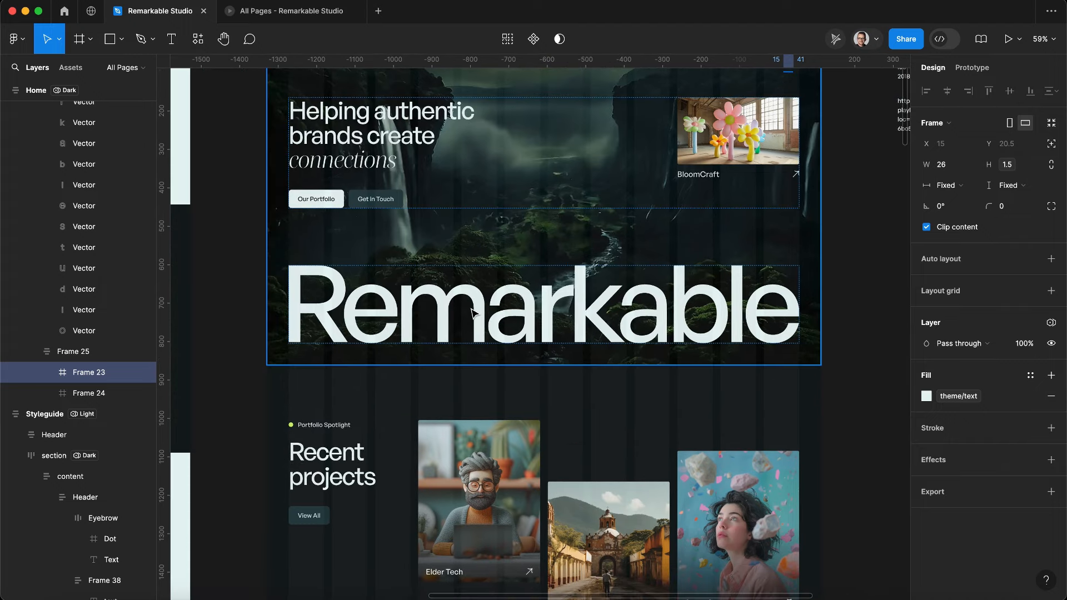
left_click(479, 314)
double_click(481, 315)
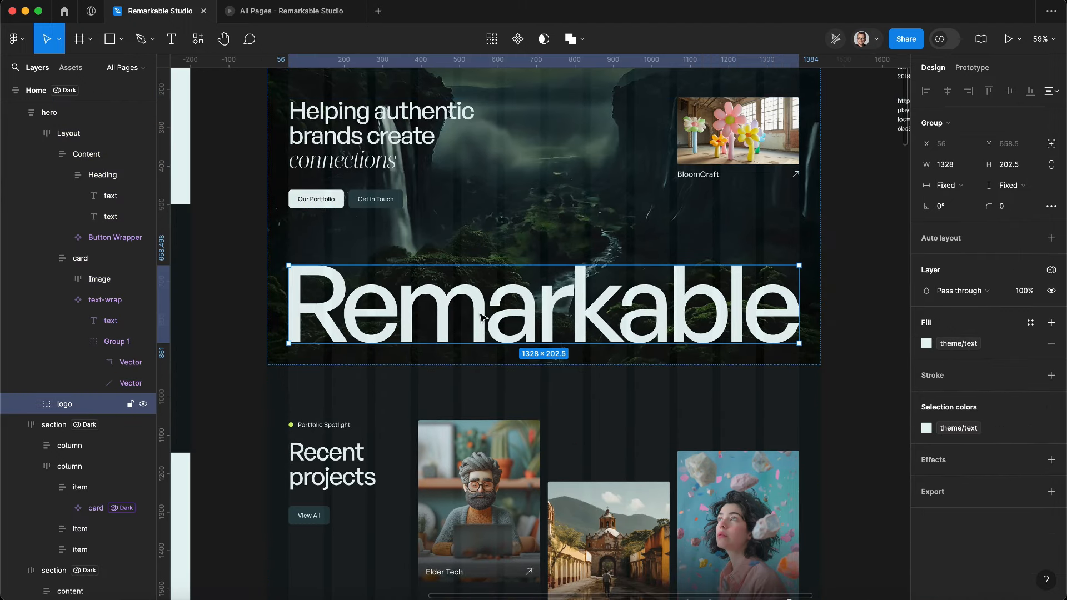
right_click(481, 317)
mouse_move(572, 262)
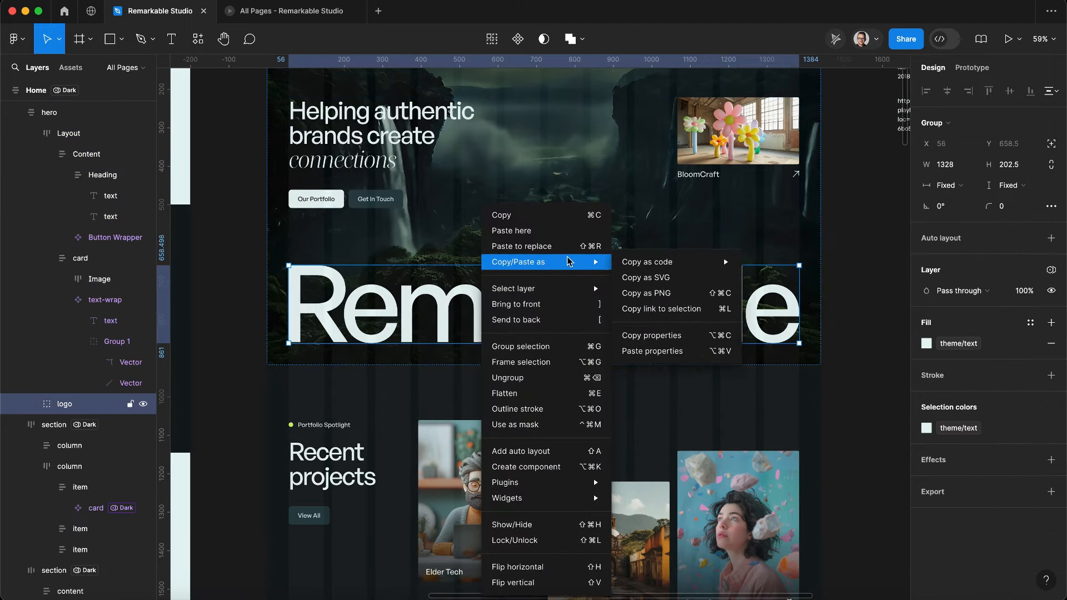
left_click(696, 281)
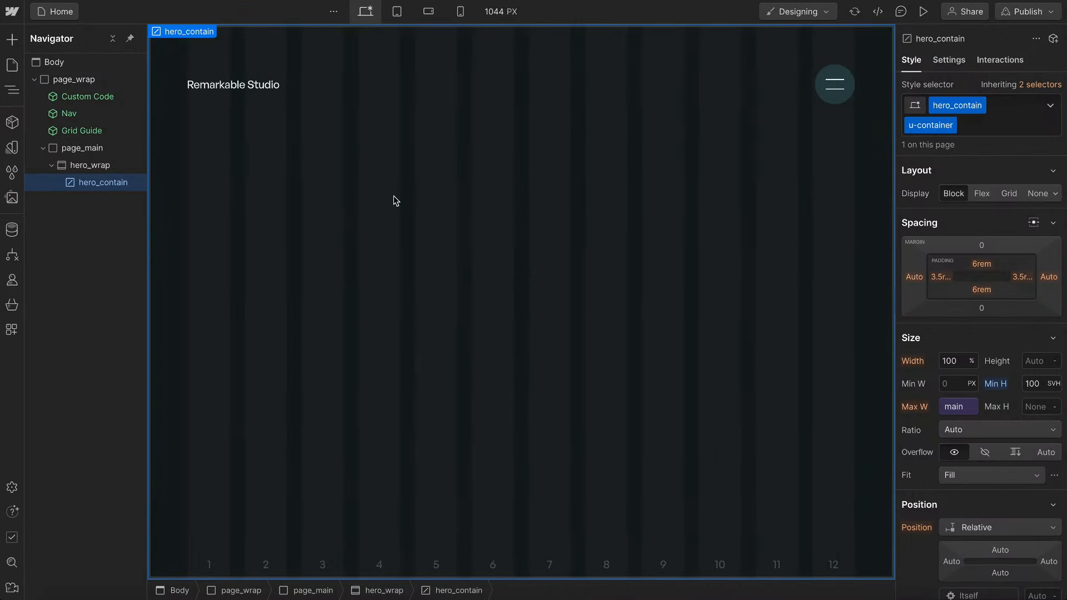
- Return to Webflow and paste the copied logo code into hero_contain with the SVG Import app
key("super+k")
type("sv")
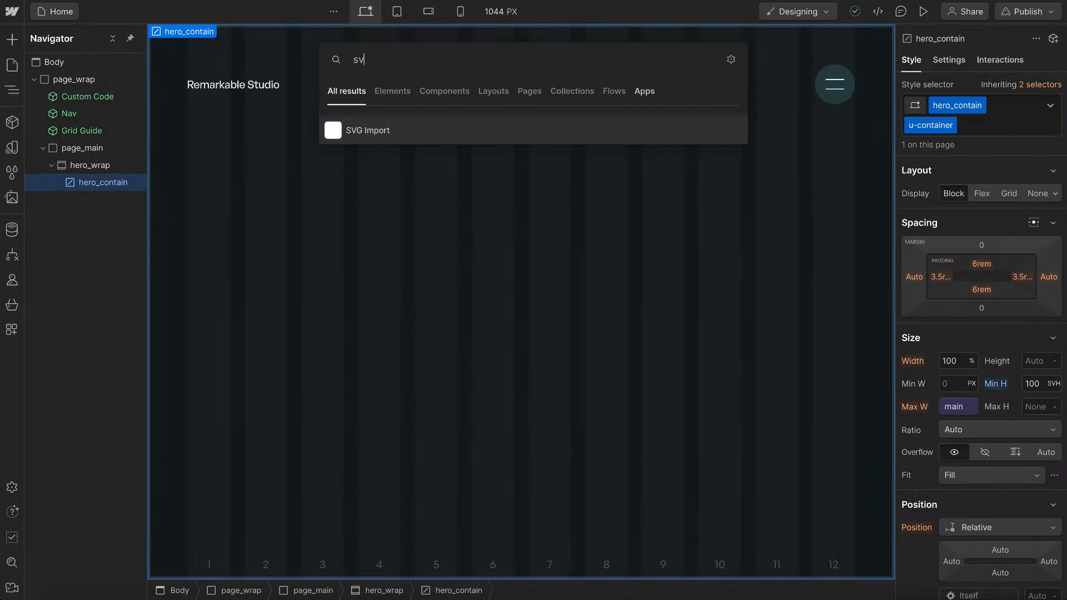
type("g")
left_click(393, 126)
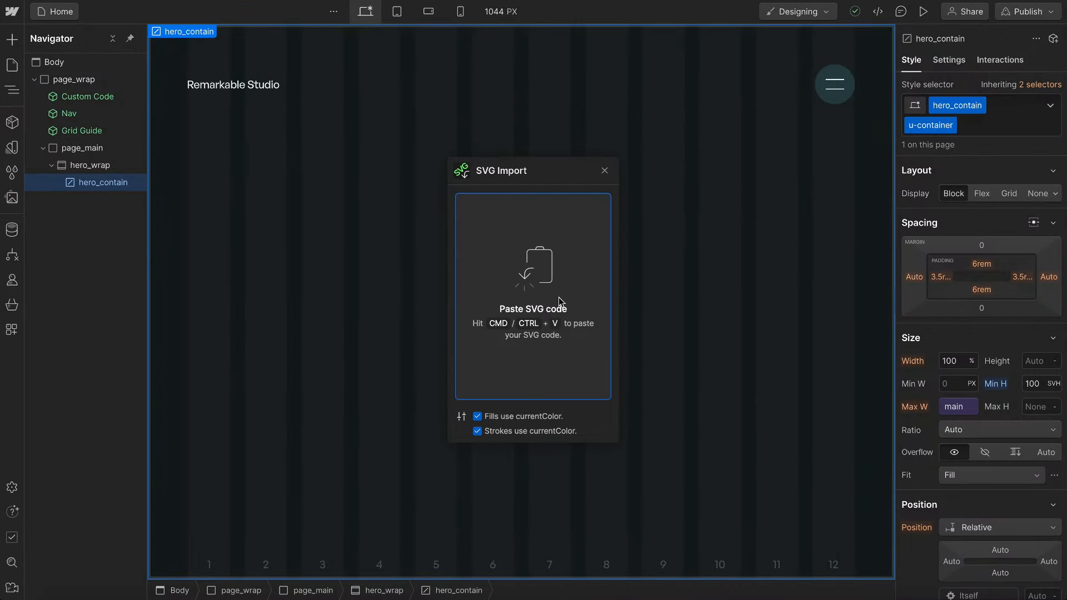
key("super+v")
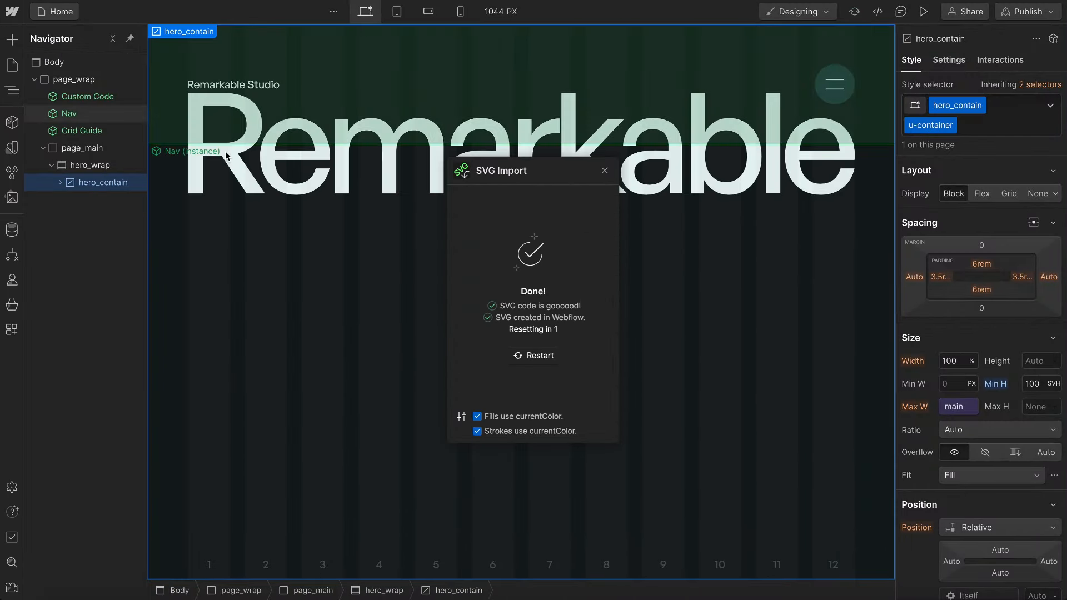
- Give the imported logo SVG inside hero_contain the class hero_svg
left_click(59, 183)
left_click(87, 197)
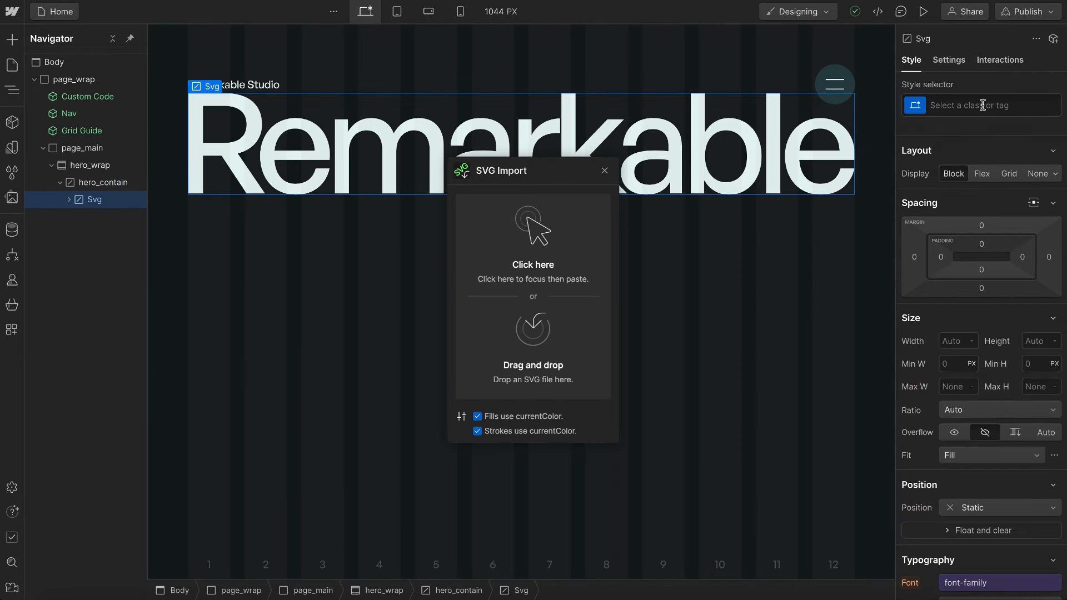
left_click(982, 105)
type("hero_svcg")
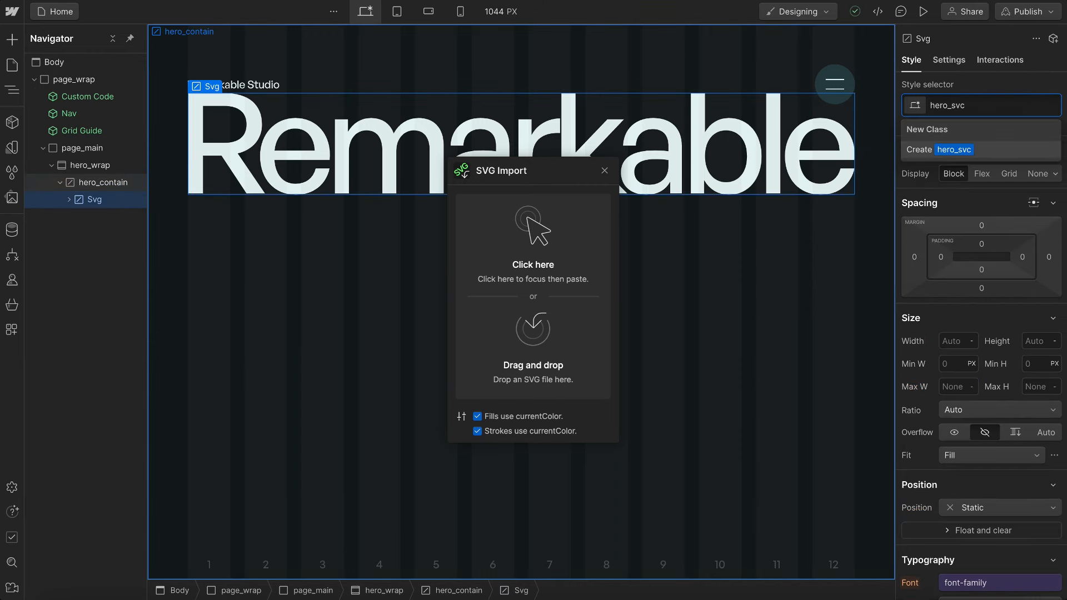
key("Return")
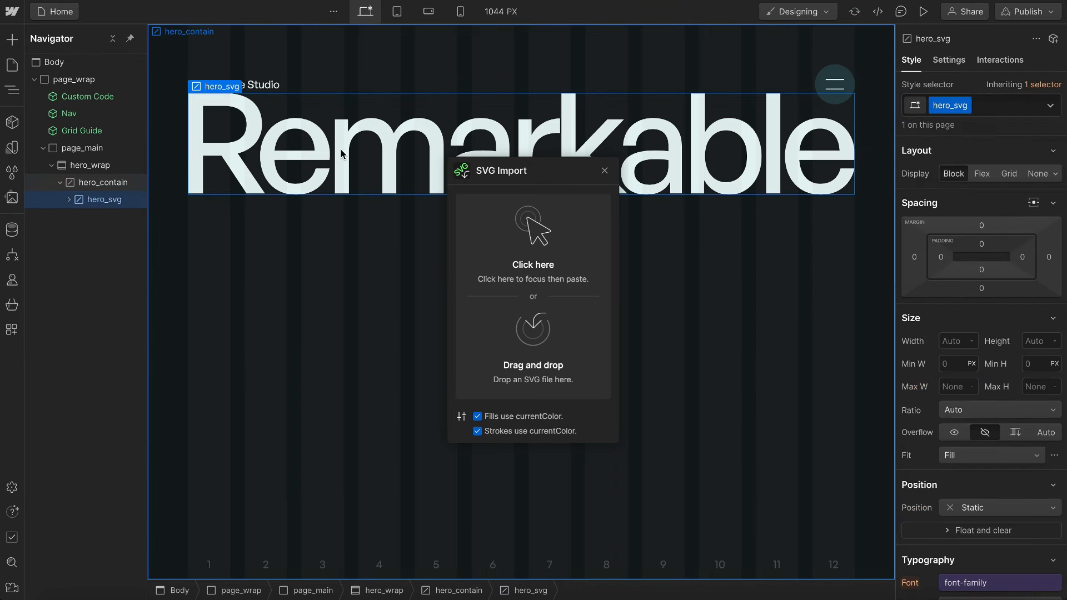
- Insert the Global / Visual component into hero_wrap and place it above hero_contain
left_click(60, 182)
left_click(106, 169)
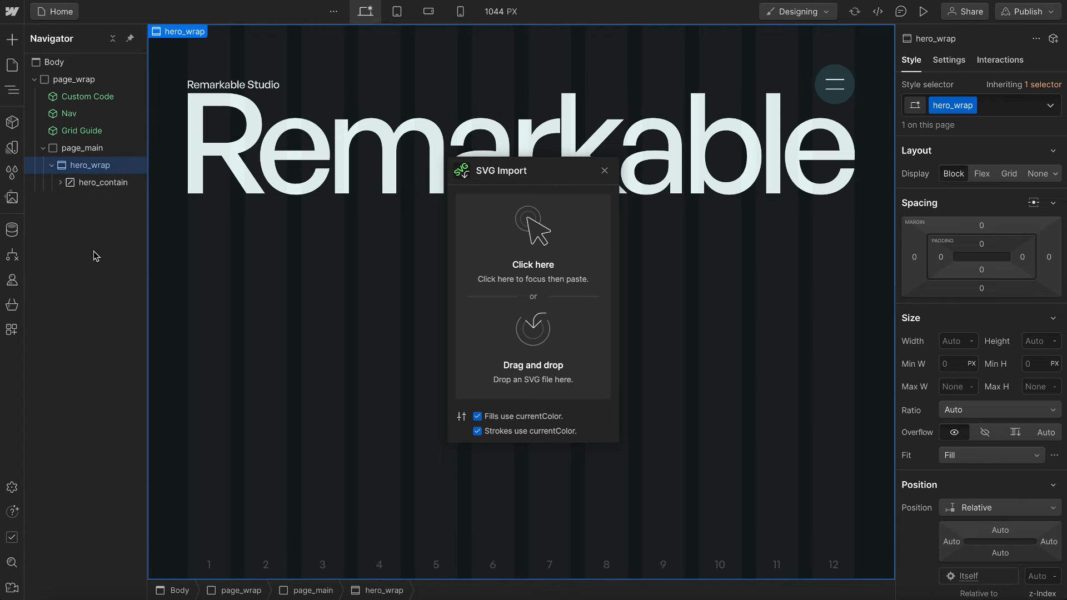
key("ctrl+e")
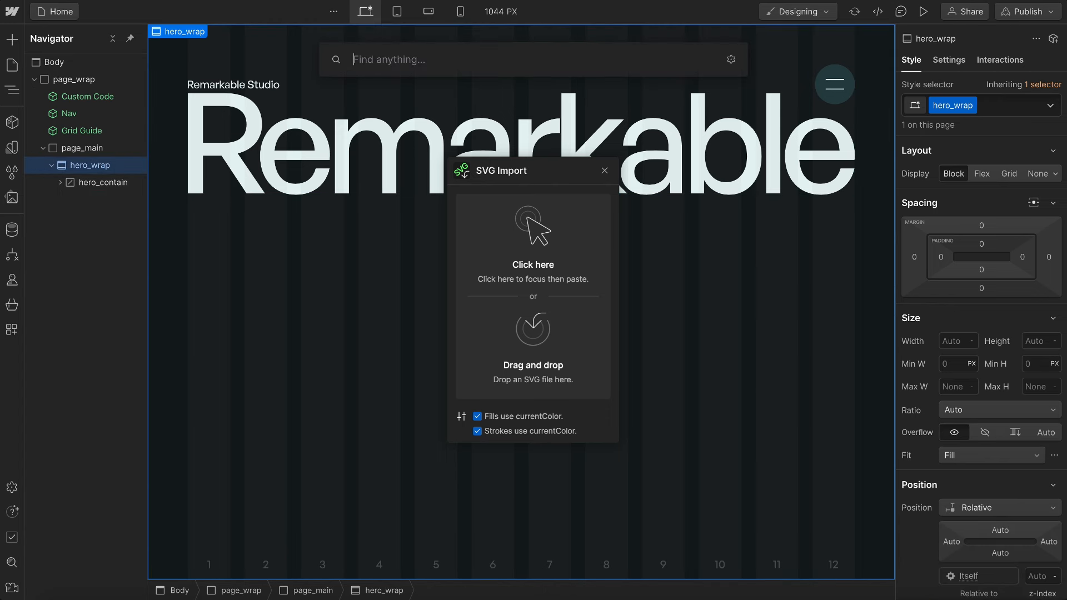
type("glob")
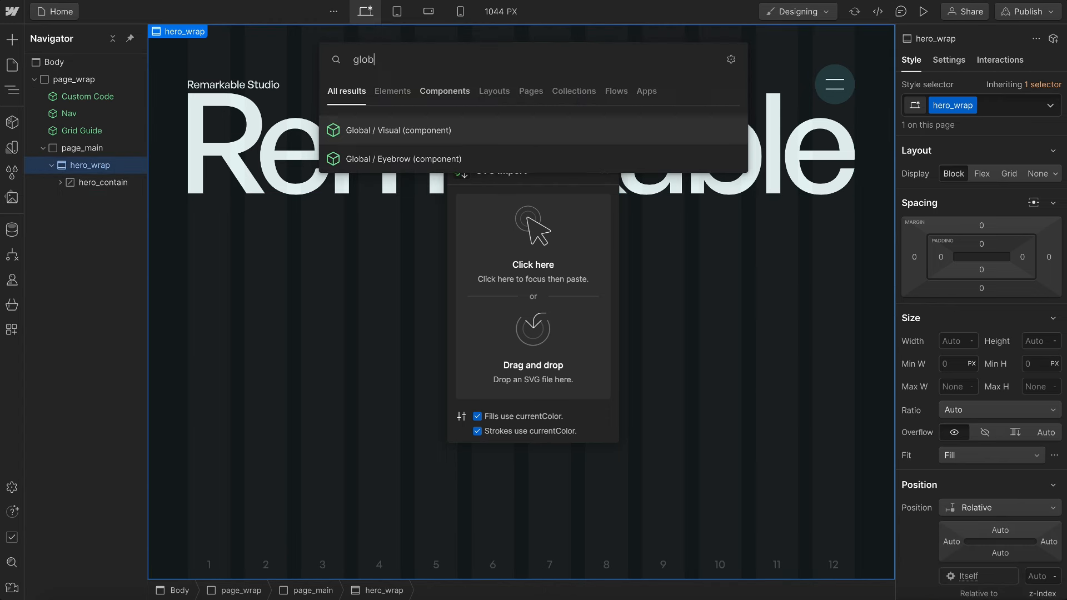
left_click(425, 131)
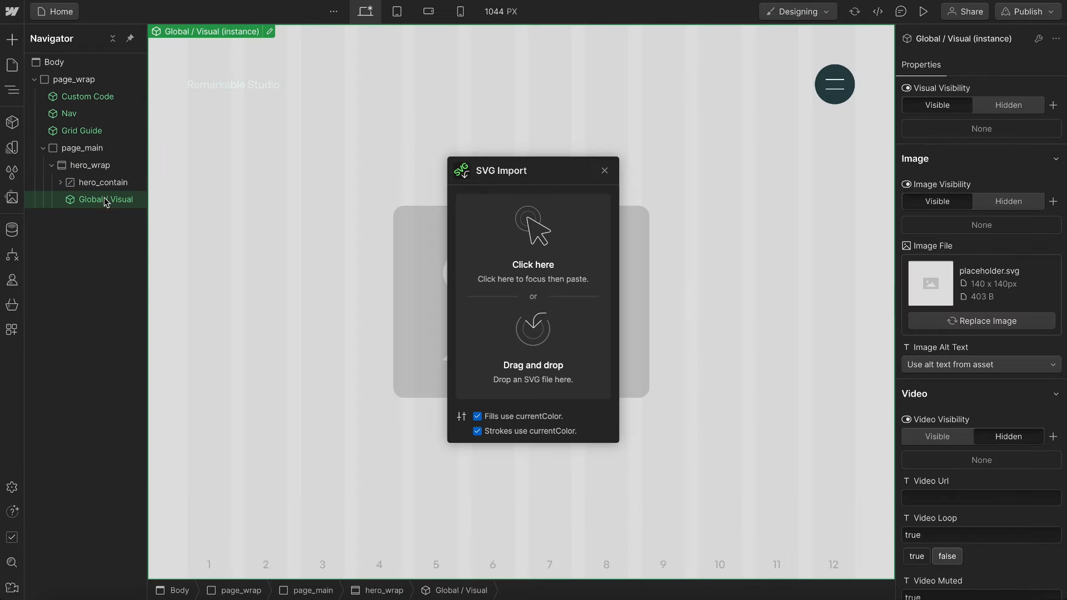
left_click_drag(105, 200, 104, 181)
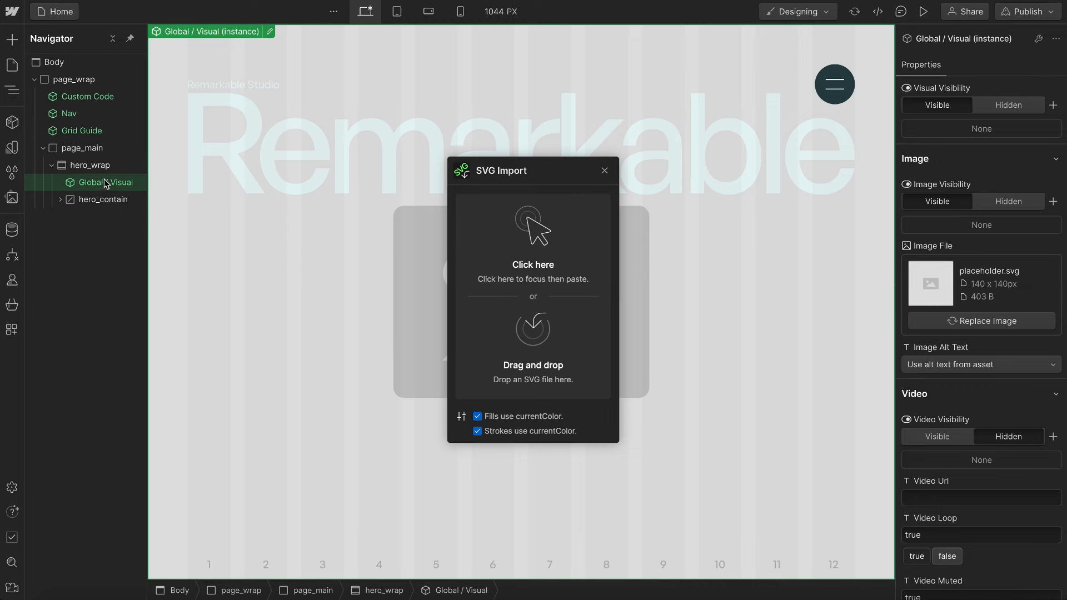
- Replace the Global / Visual placeholder image with hero.jpg and close the SVG Import app
left_click(989, 321)
left_click(52, 136)
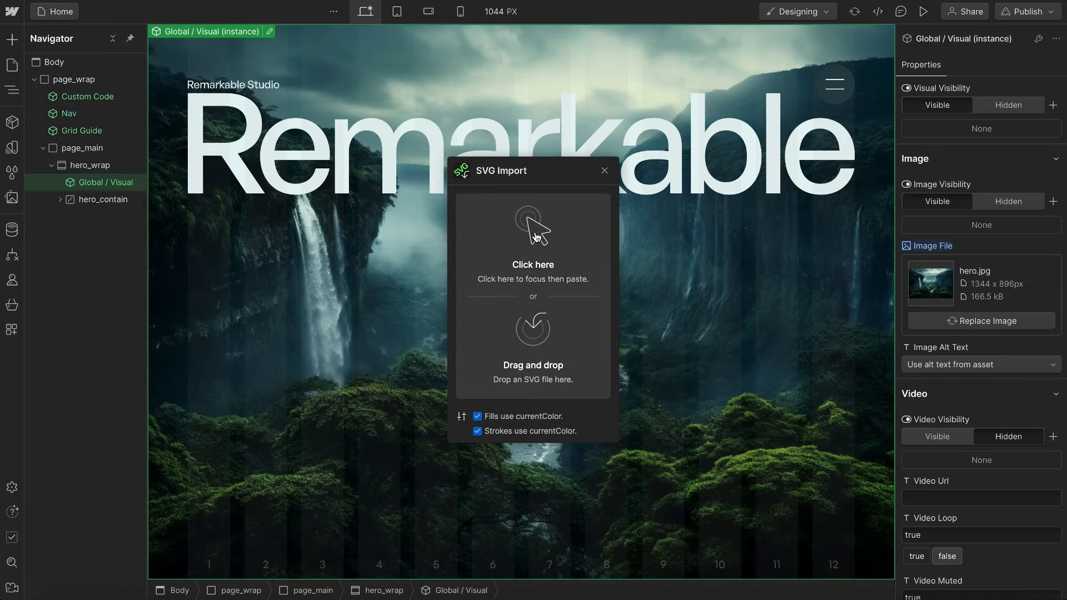
left_click(604, 171)
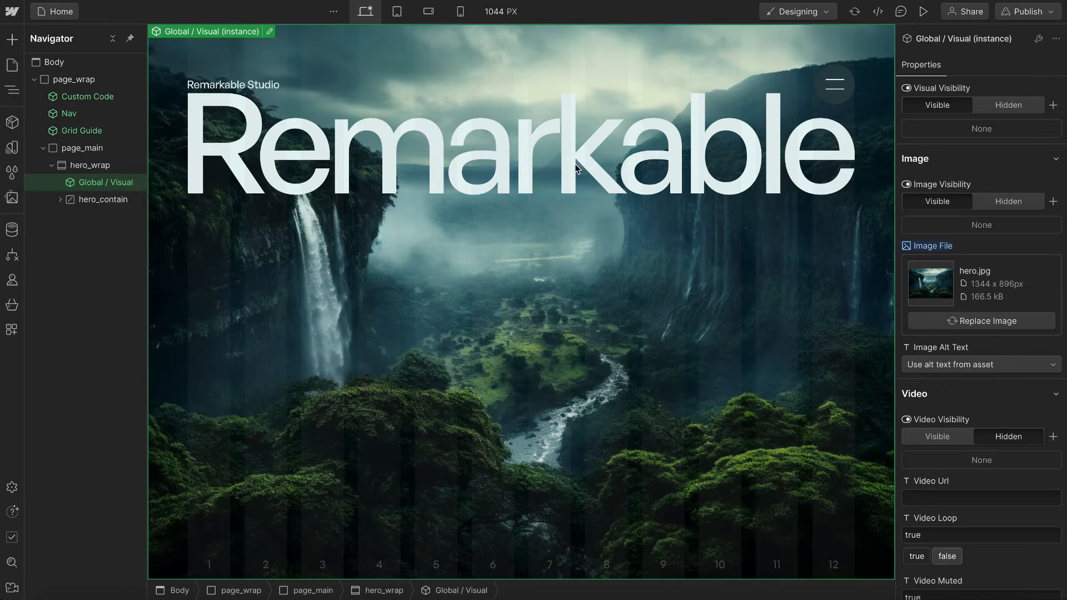
- Add a div block inside hero_contain and give it the class hero_top
left_click(60, 199)
left_click(104, 200)
key("ctrl+k")
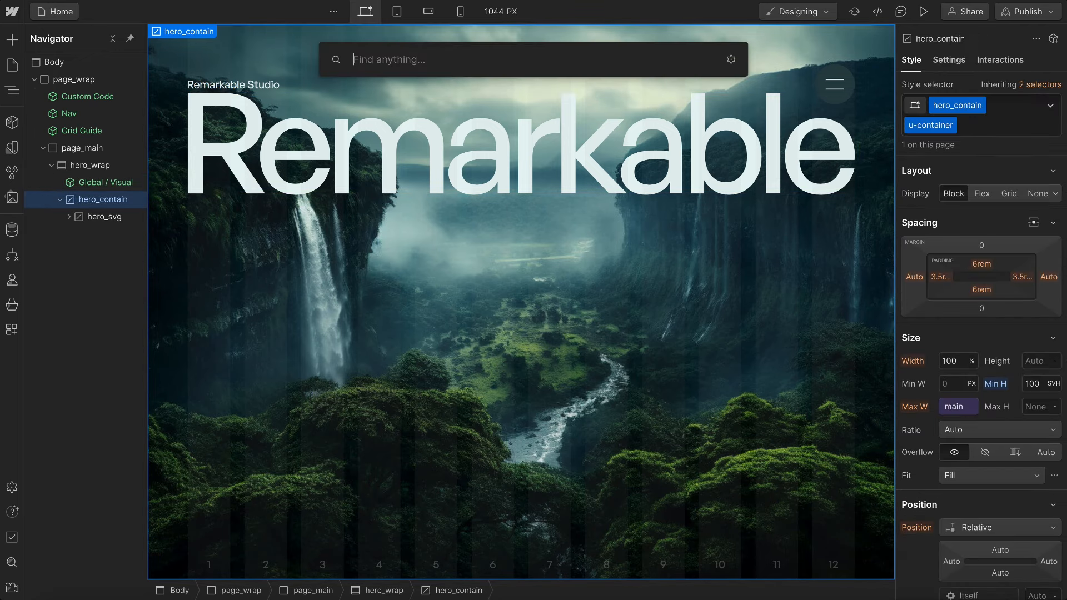
type("div")
key("Return")
key("ctrl+Return")
type("hero_")
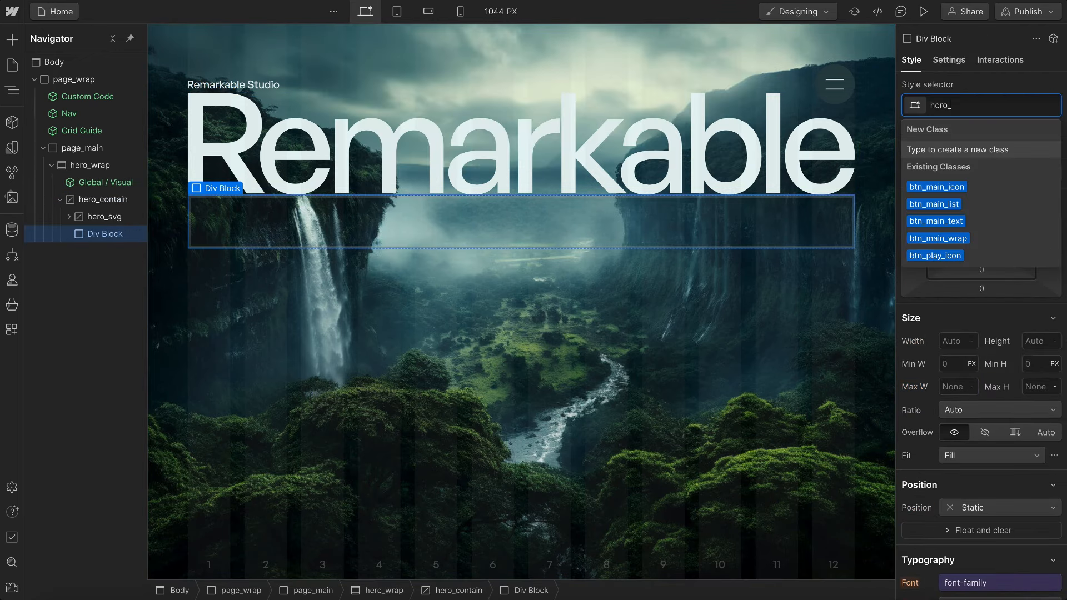
type("top")
key("Return")
key("Escape")
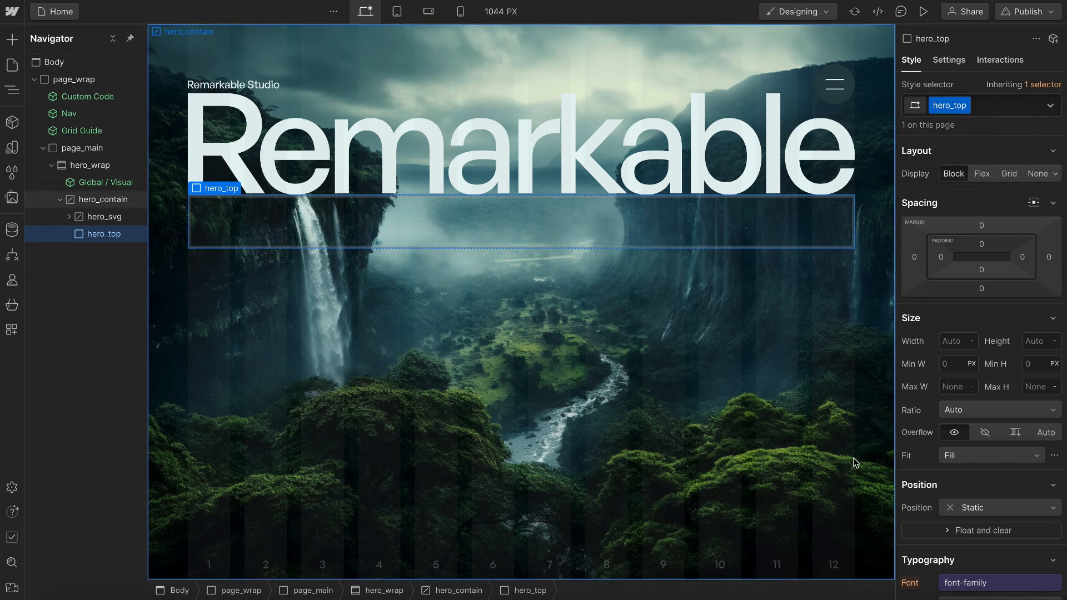
- Set the height of hero_top to 0 and move it above hero_svg inside hero_contain
left_click(1037, 341)
type("0")
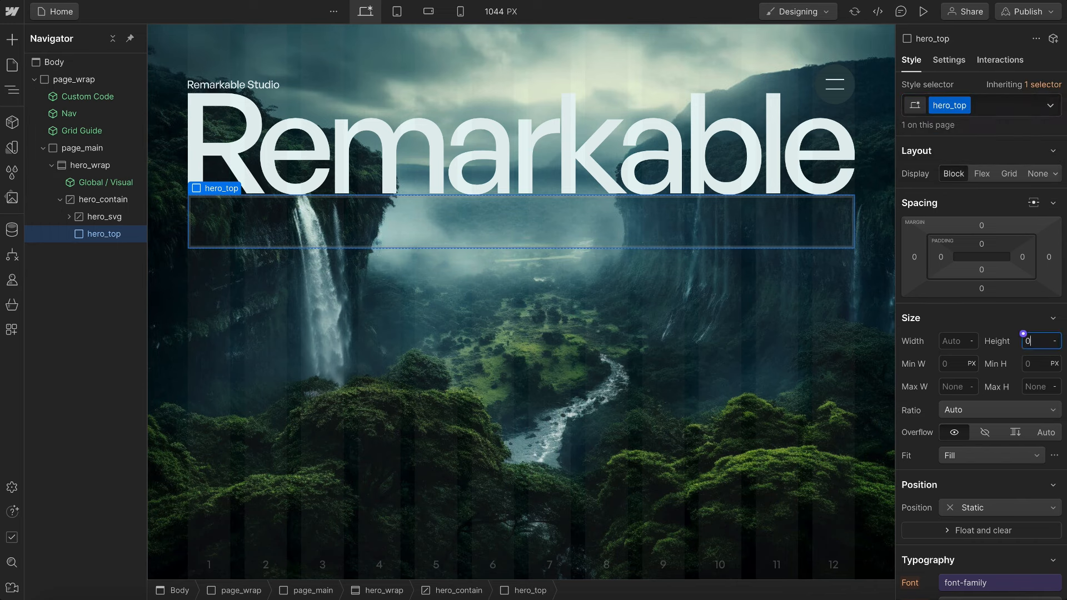
key("Return")
left_click_drag(93, 232, 102, 209)
left_click(485, 179)
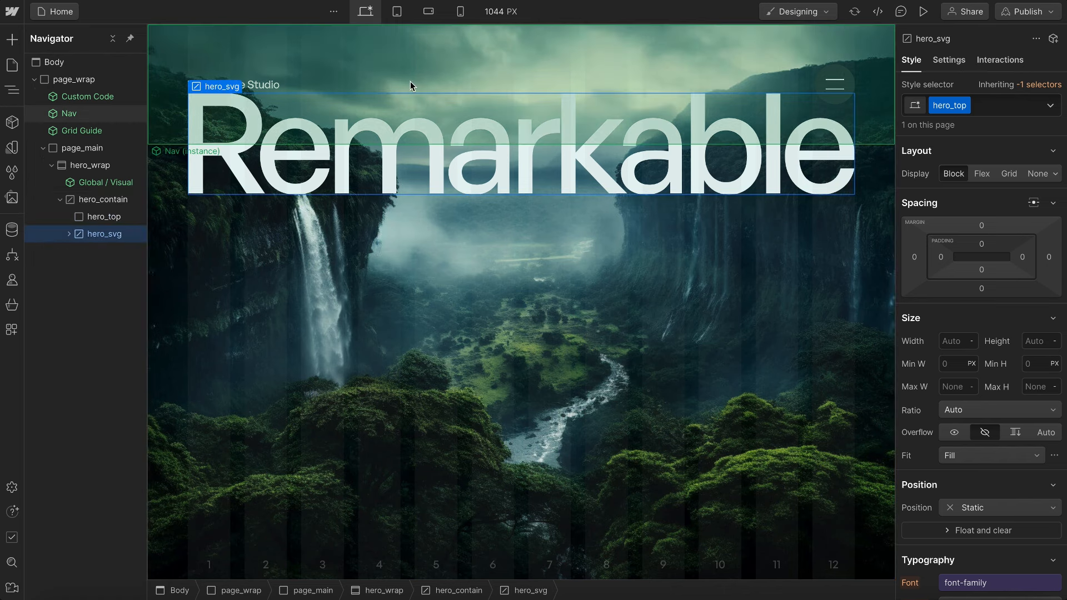
- Add the global combo class u-vflex-stretch-between to hero_contain
left_click(103, 199)
left_click(1010, 128)
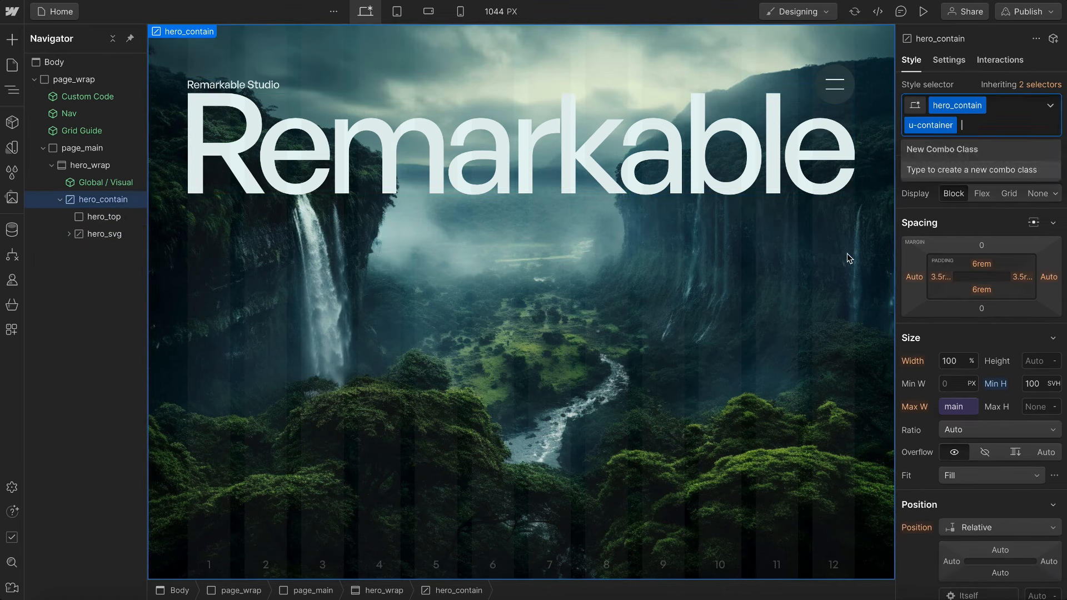
type("v-")
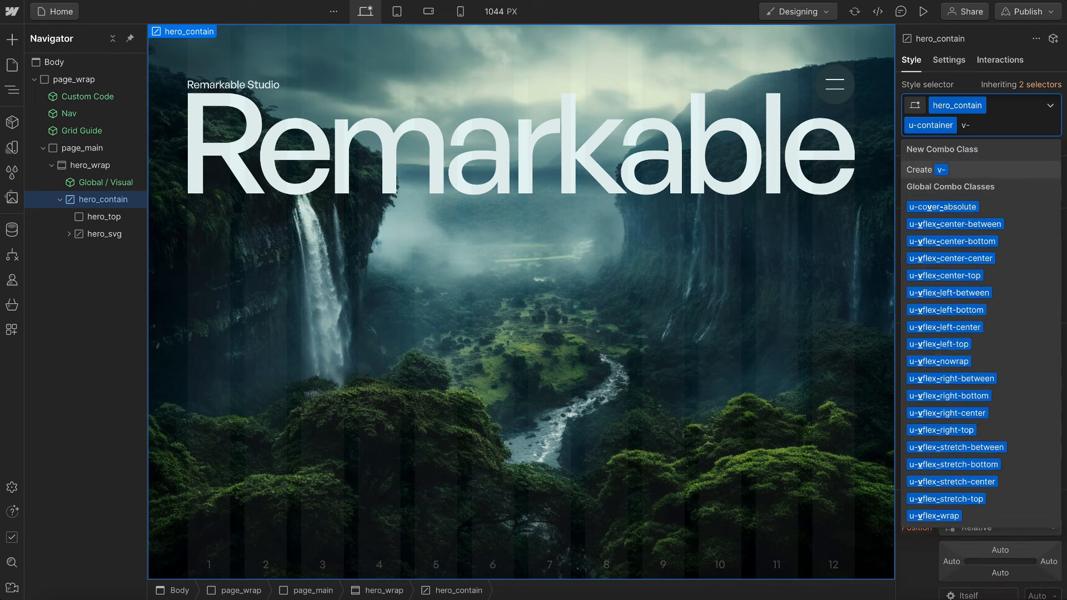
type("s-")
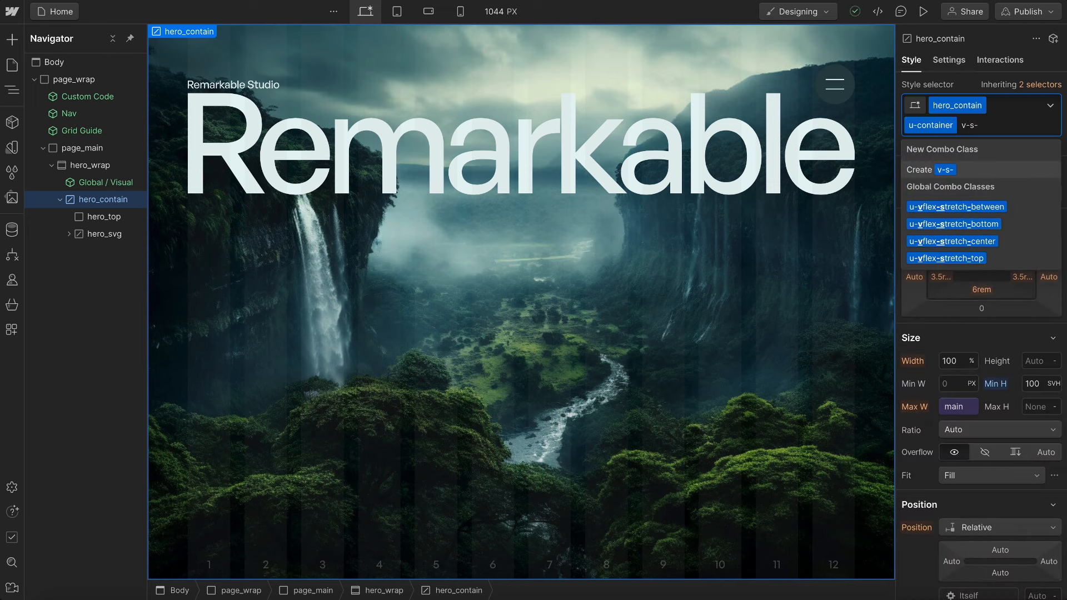
type("b")
left_click(992, 204)
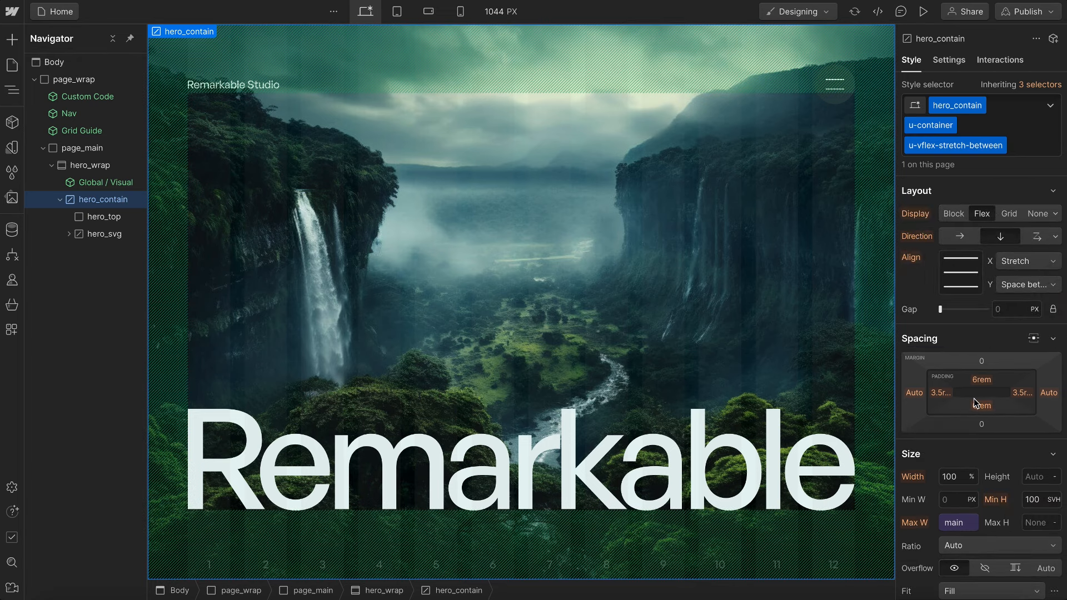
- Set the data-padding-bottom attribute of hero_contain to small
left_click(978, 404)
left_click(978, 404)
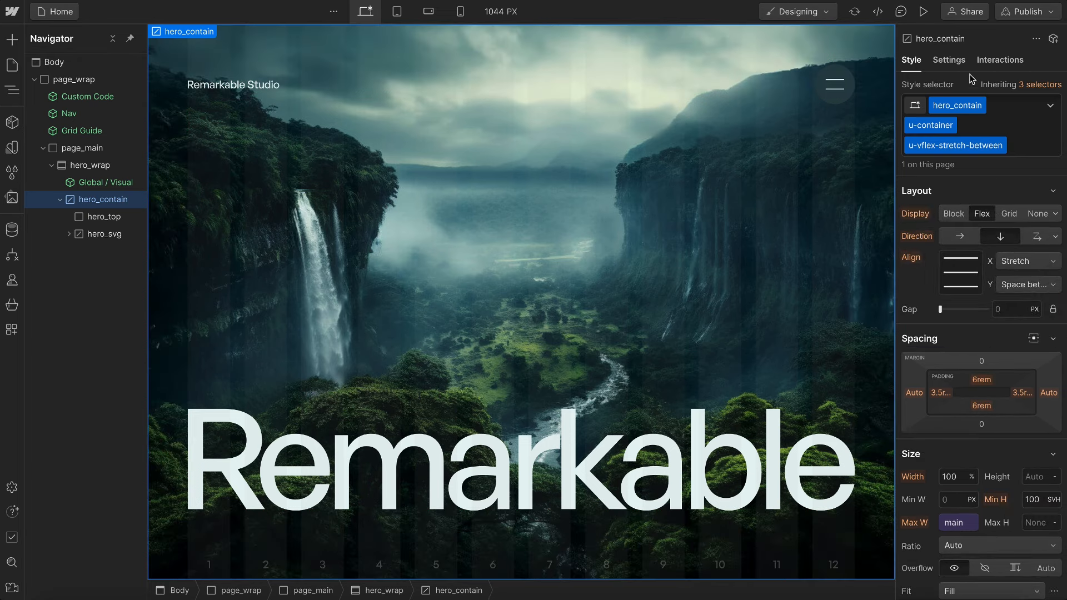
left_click(951, 60)
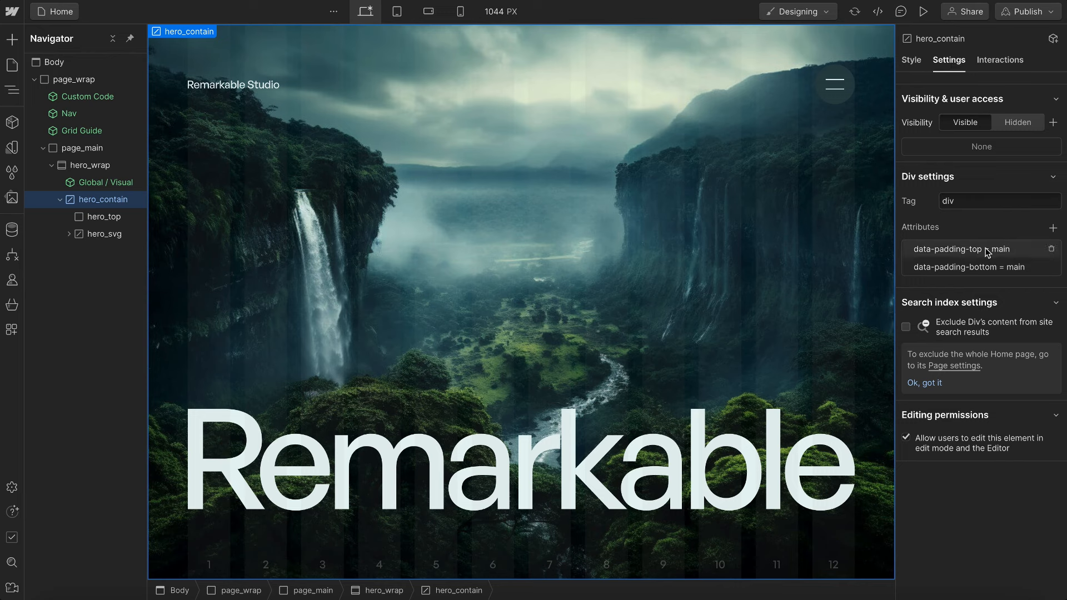
left_click(1006, 272)
key("Tab")
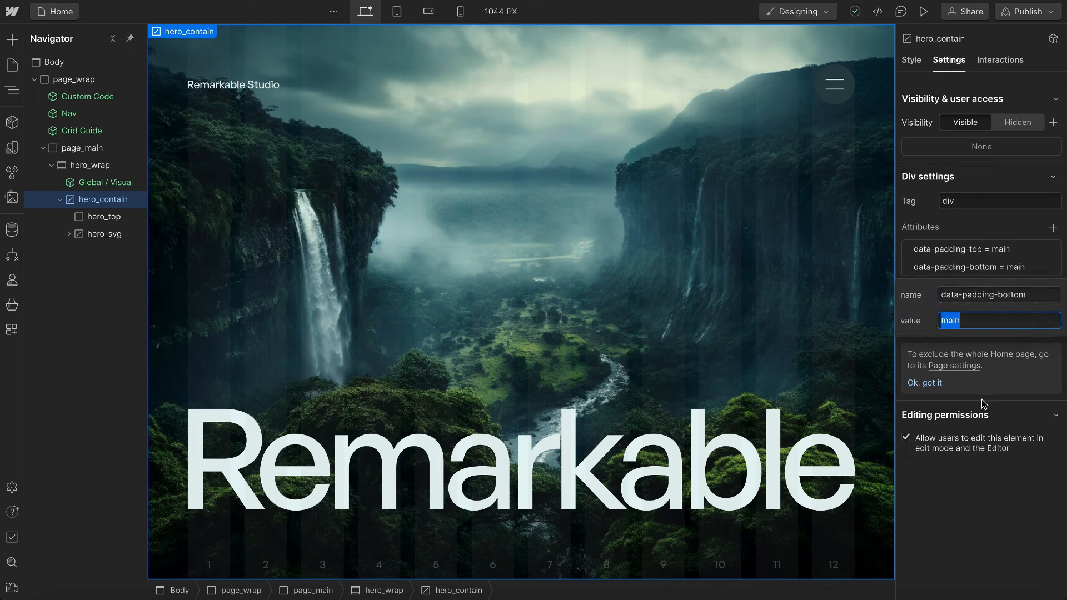
type("small")
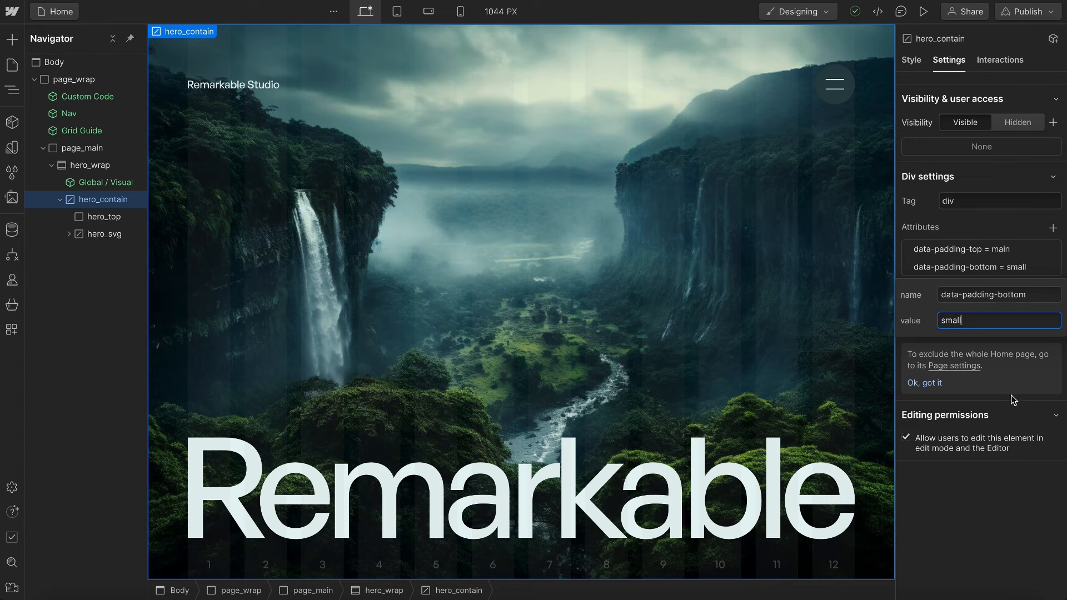
key("Return")
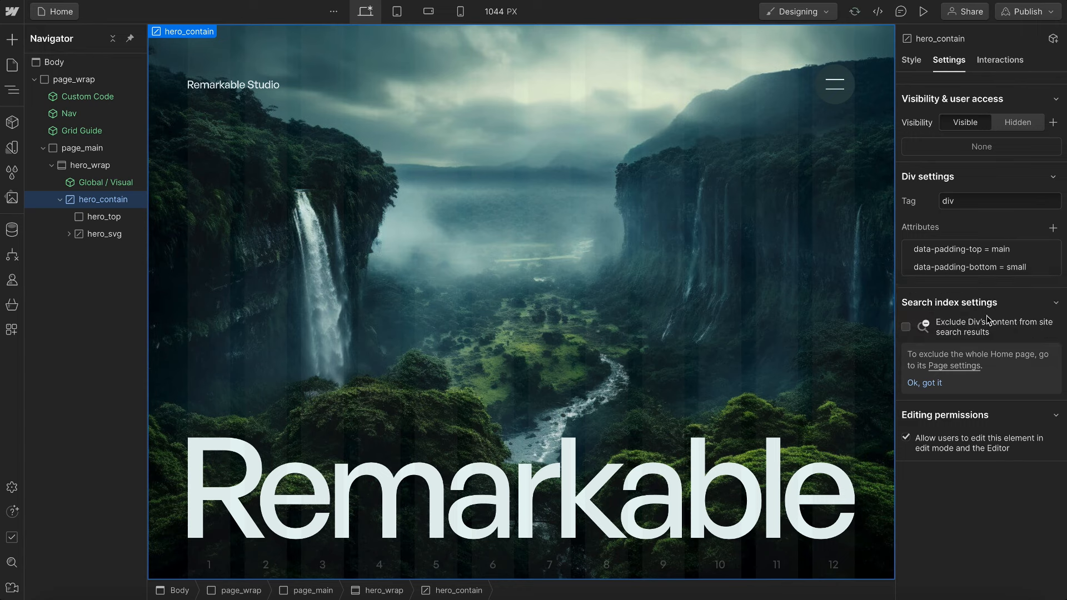
- Set the data-padding-top attribute of hero_contain to large and return to its style properties
left_click(1003, 249)
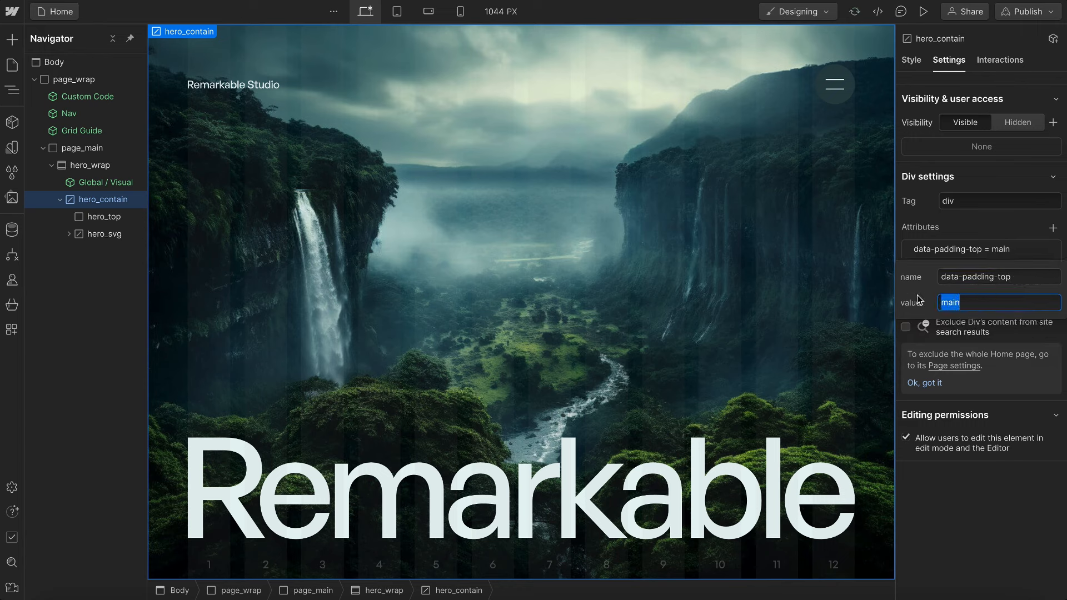
type("large")
key("Return")
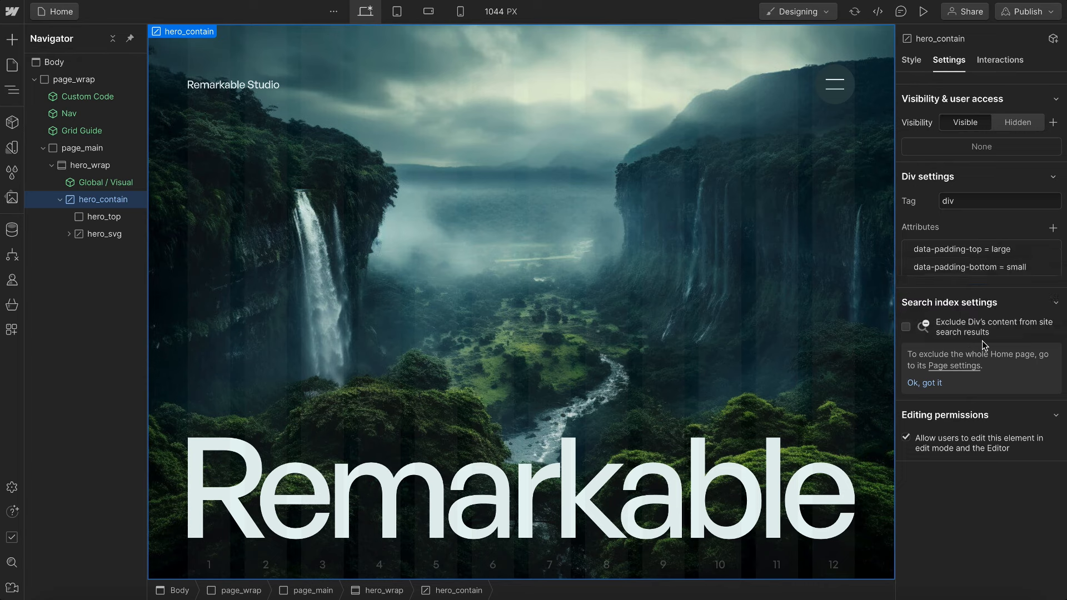
left_click(910, 61)
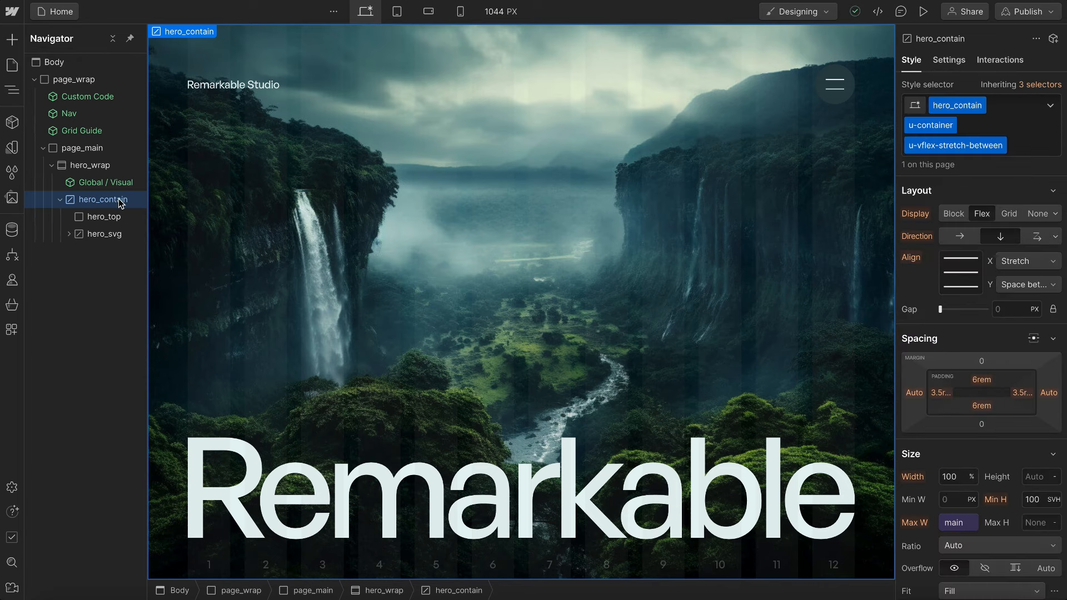
- Add a div block with the class hero_layout to hero_contain, placed between hero_top and hero_svg
key("ctrl+k")
type("div")
key("Return")
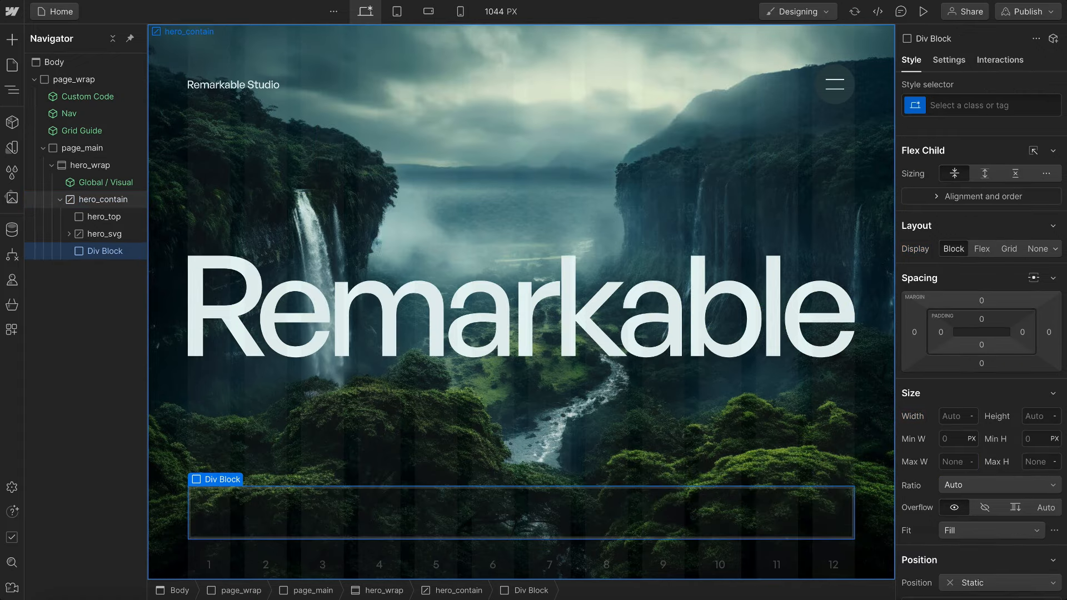
key("ctrl+Return")
type("hero_layout")
key("Return")
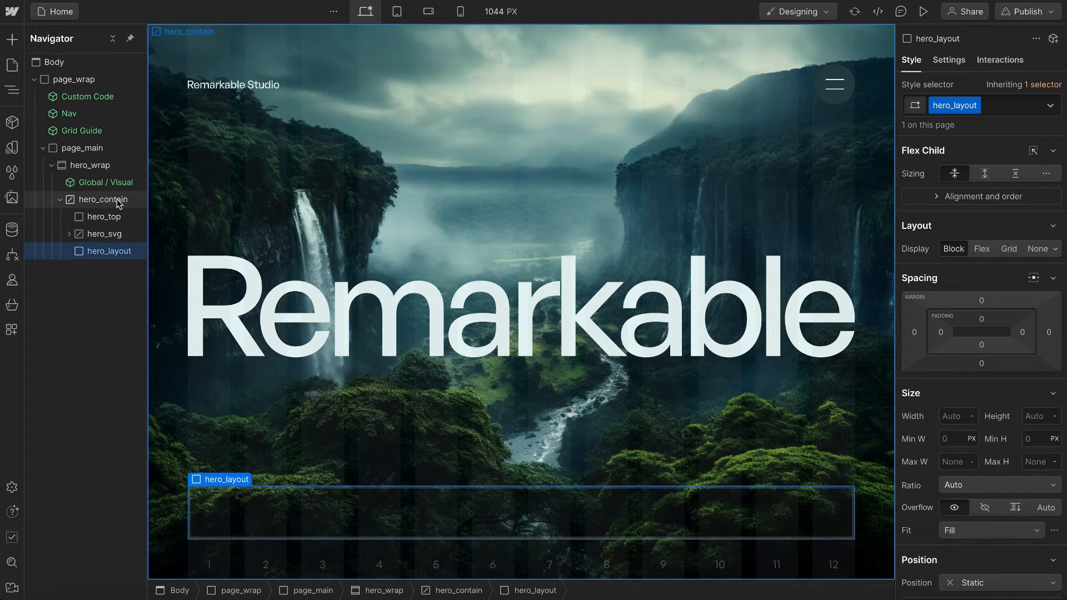
left_click_drag(100, 232, 115, 228)
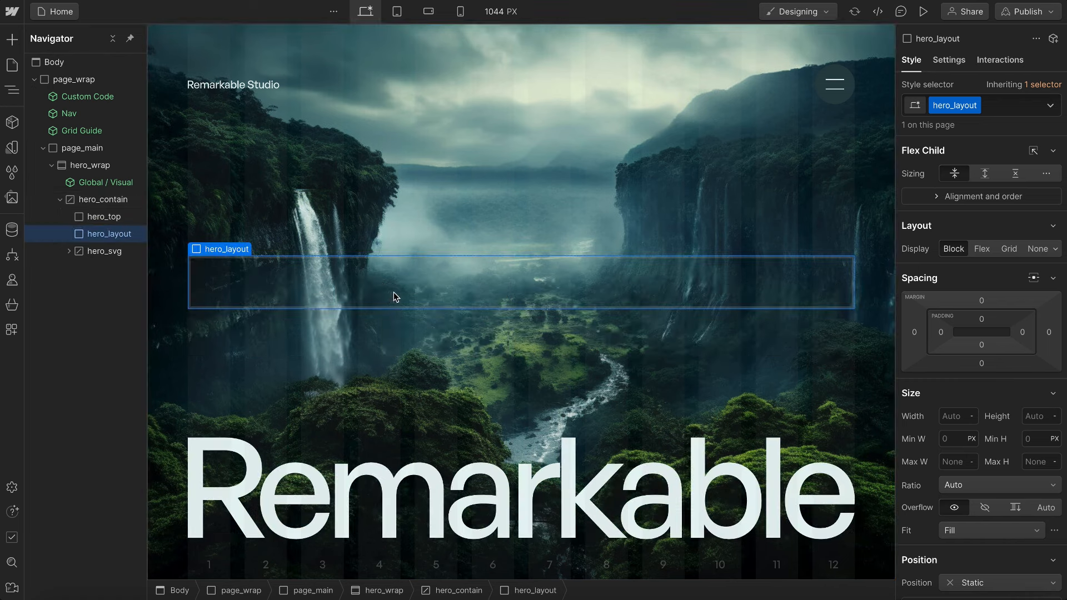
- Add the global combo class u-gap-medium to hero_contain
left_click(110, 201)
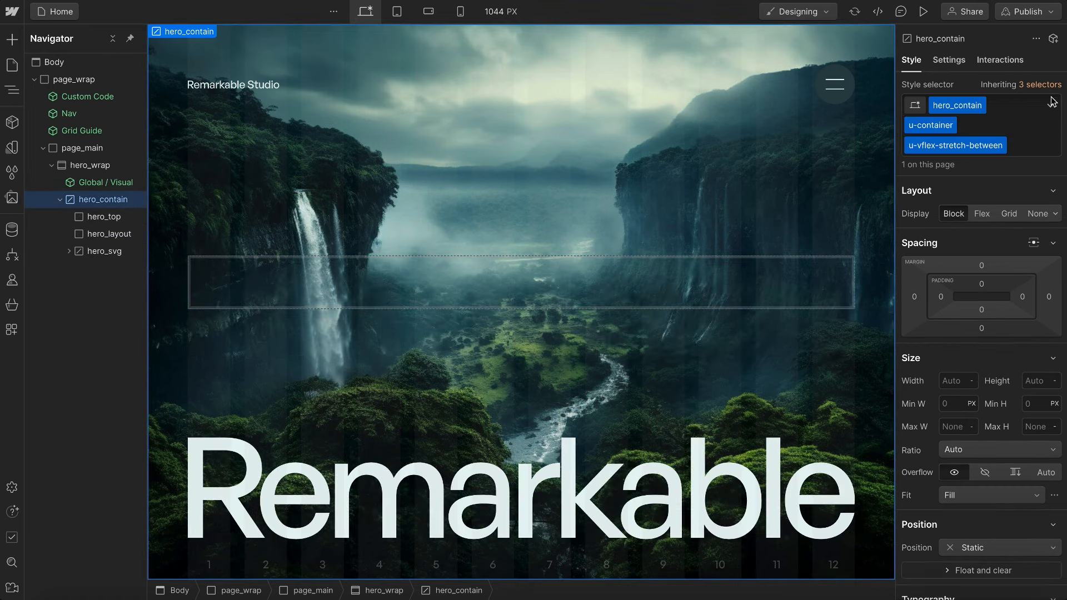
left_click(1022, 135)
type("gap-m")
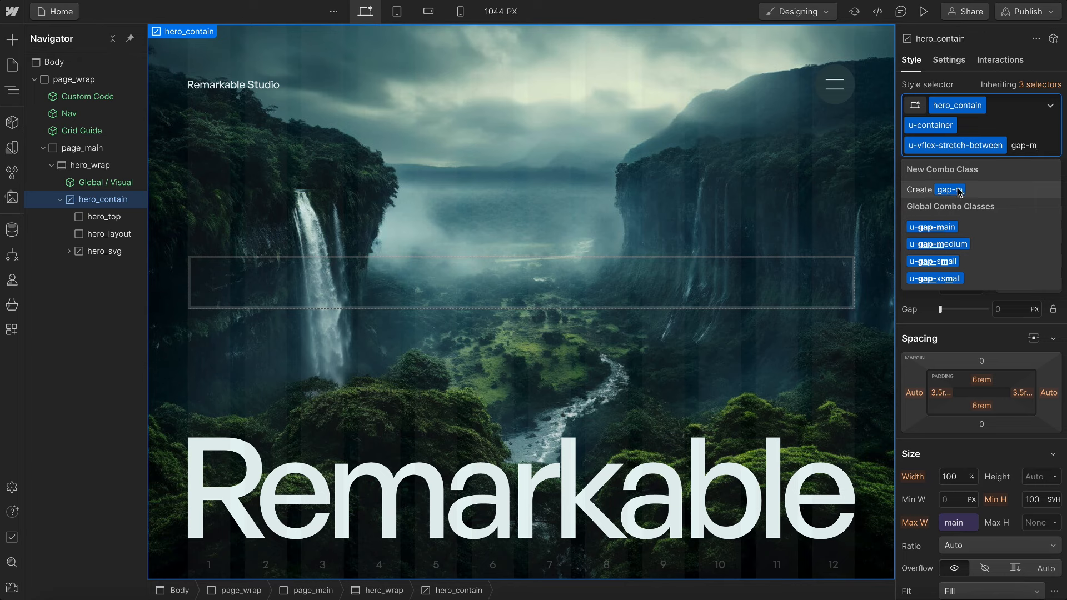
left_click(936, 245)
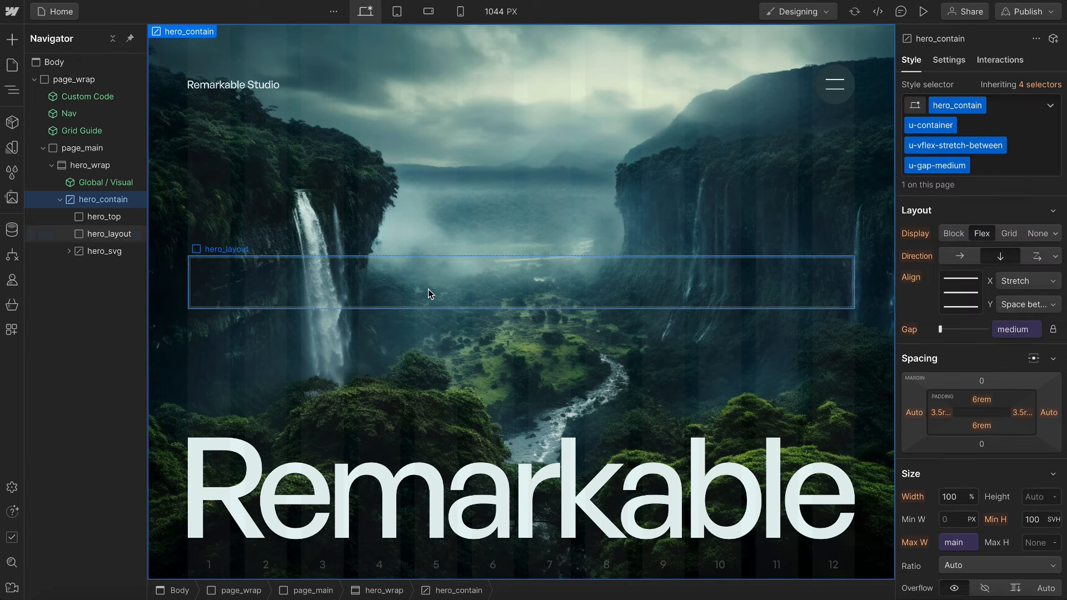
- Add the global combo class u-grid-custom to hero_layout
left_click(298, 291)
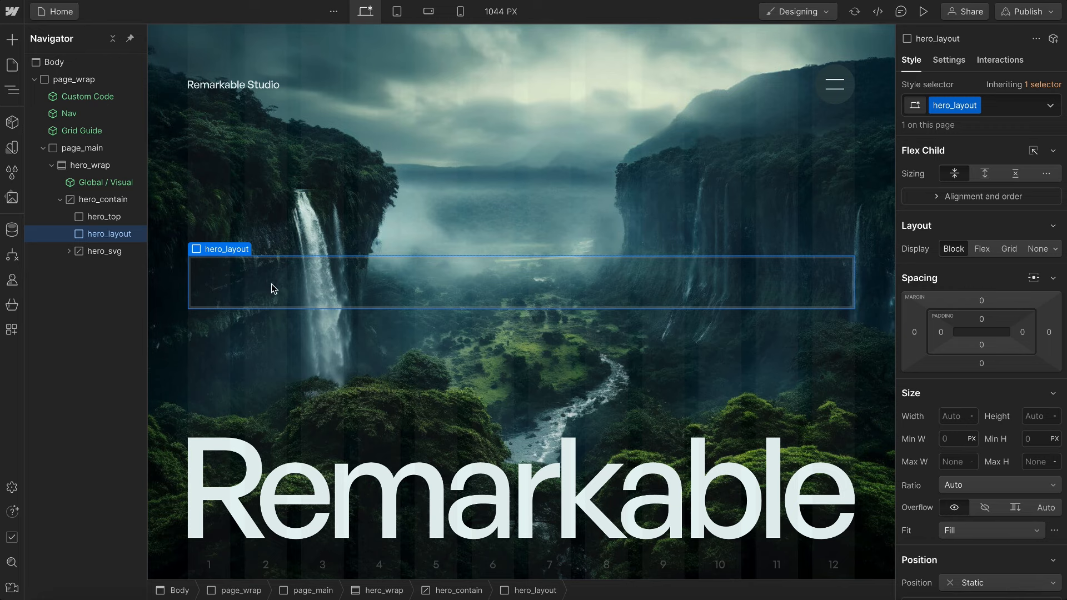
left_click(1012, 109)
type("u-grid")
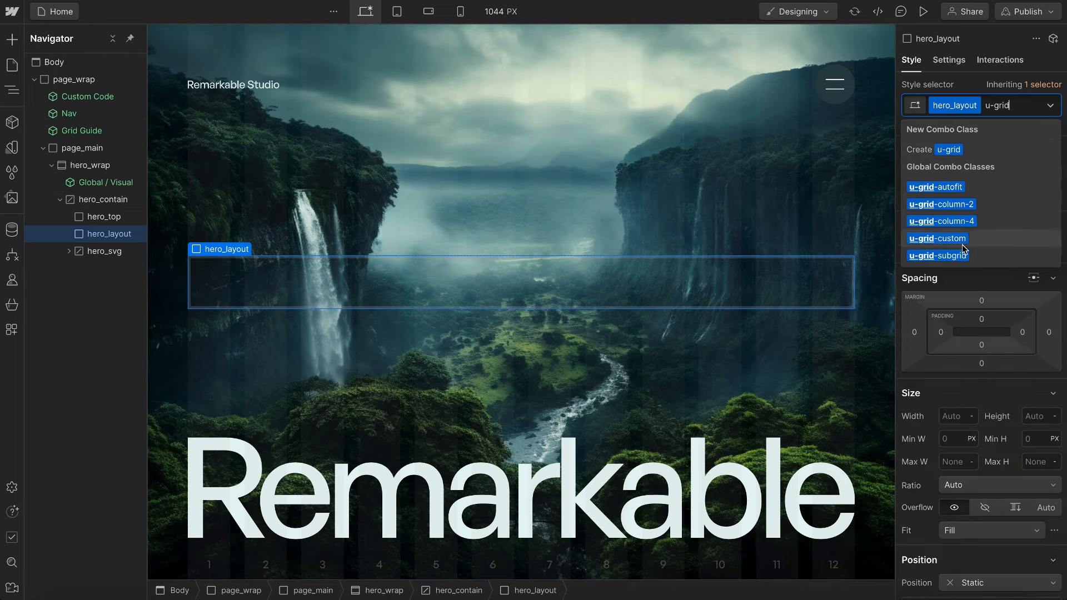
left_click(949, 239)
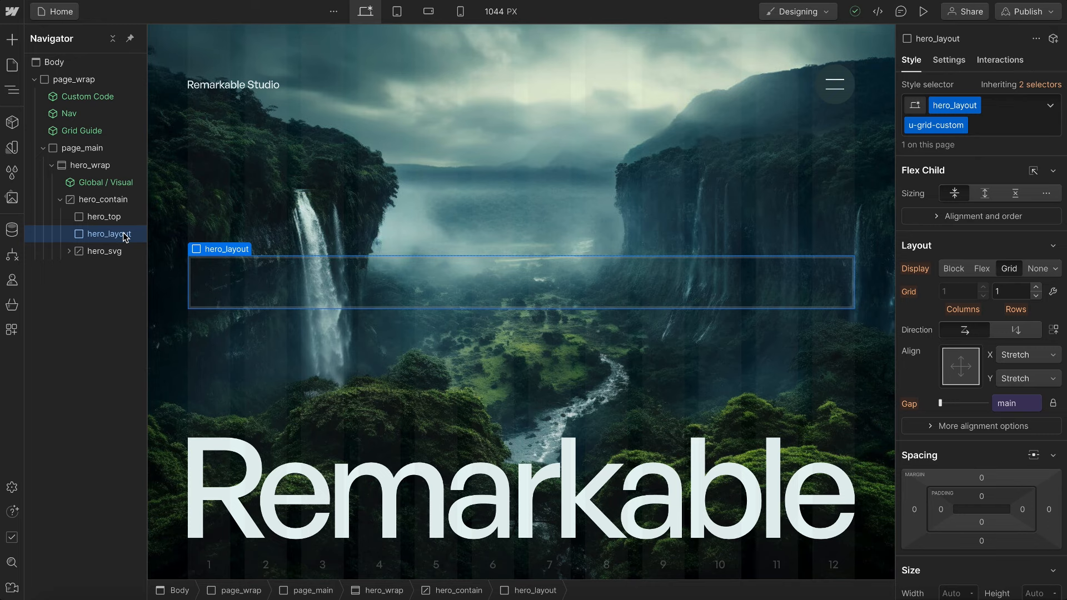
- Add a div block with the class hero_column-1 inside hero_layout
key("ctrl+k")
type("div")
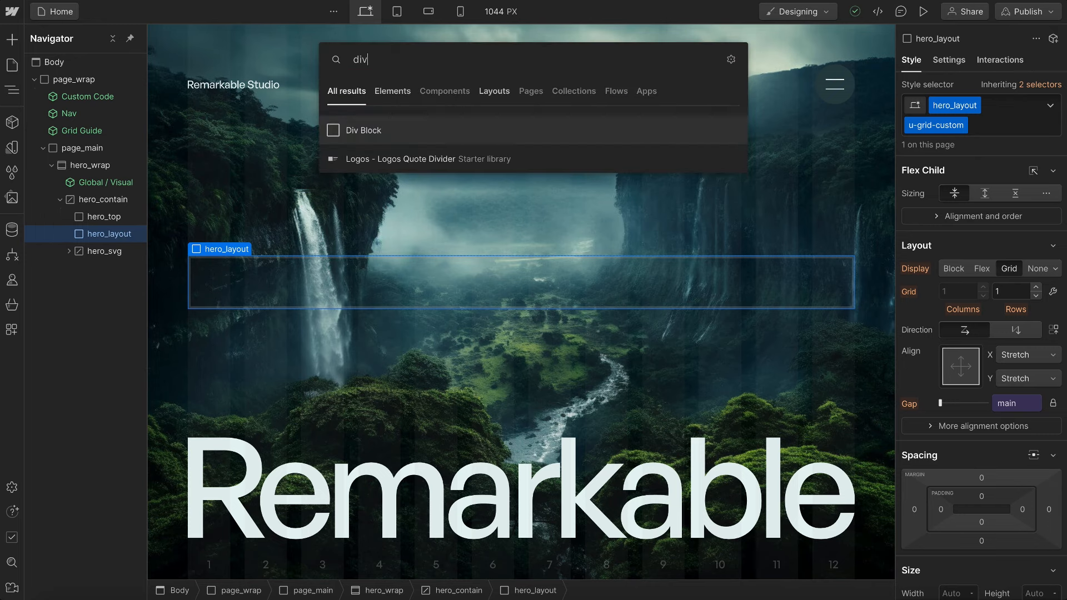
key("Return")
key("ctrl+Return")
type("hero_colum")
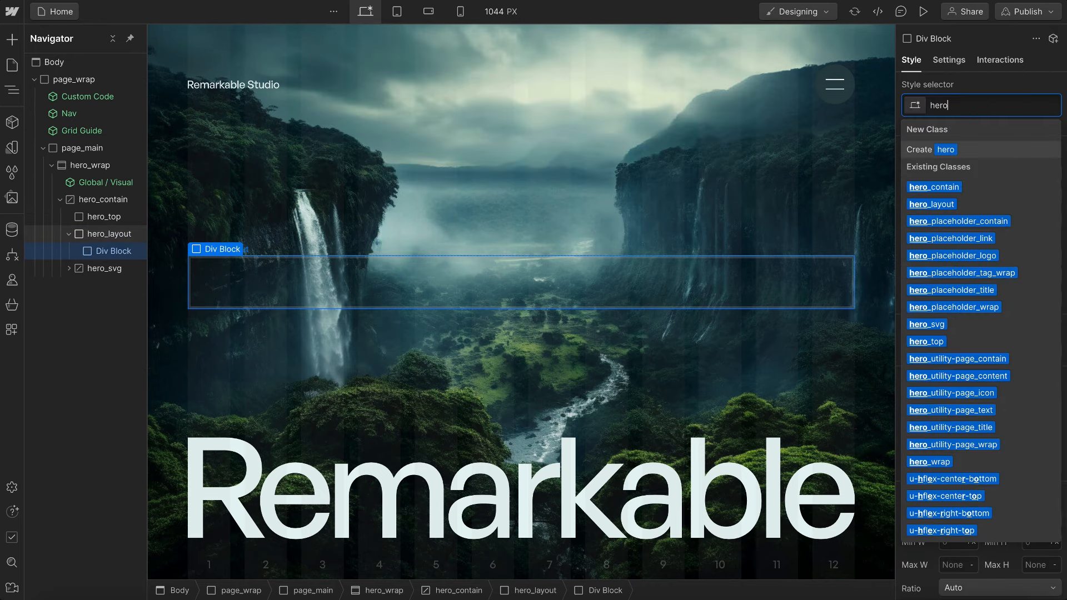
type("n-1")
key("Return")
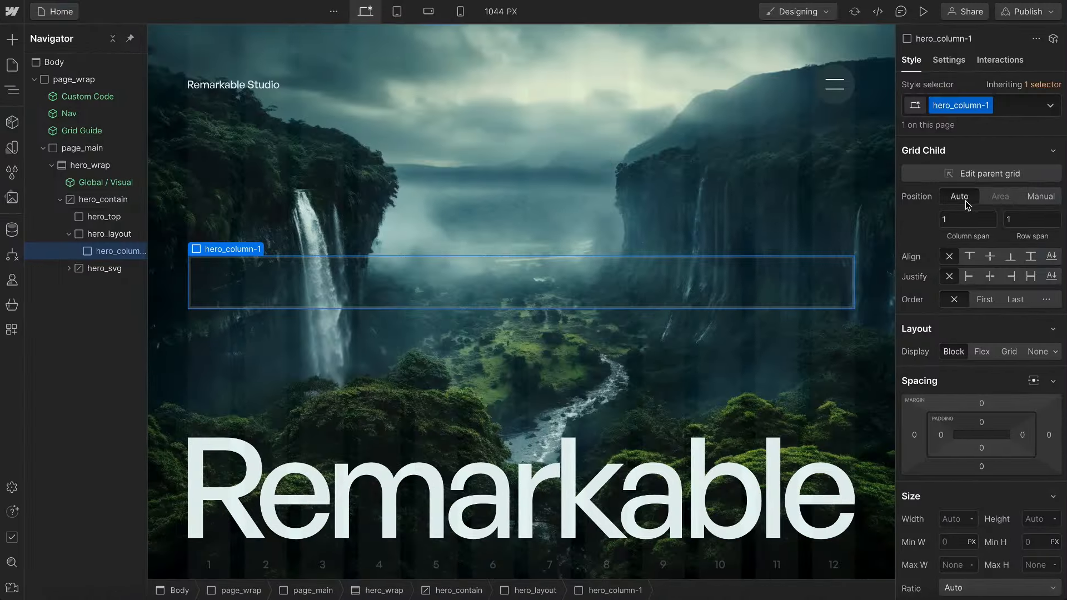
- Add the custom property grid-column with the value 1 / span 8 to hero_column-1
scroll(945, 443, "down", 15)
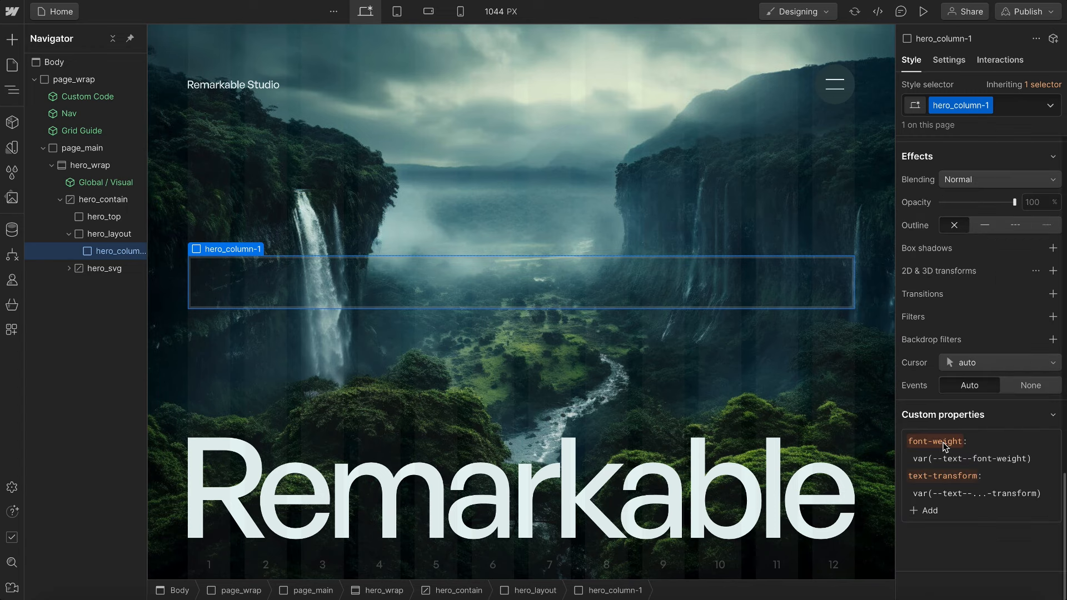
left_click(925, 510)
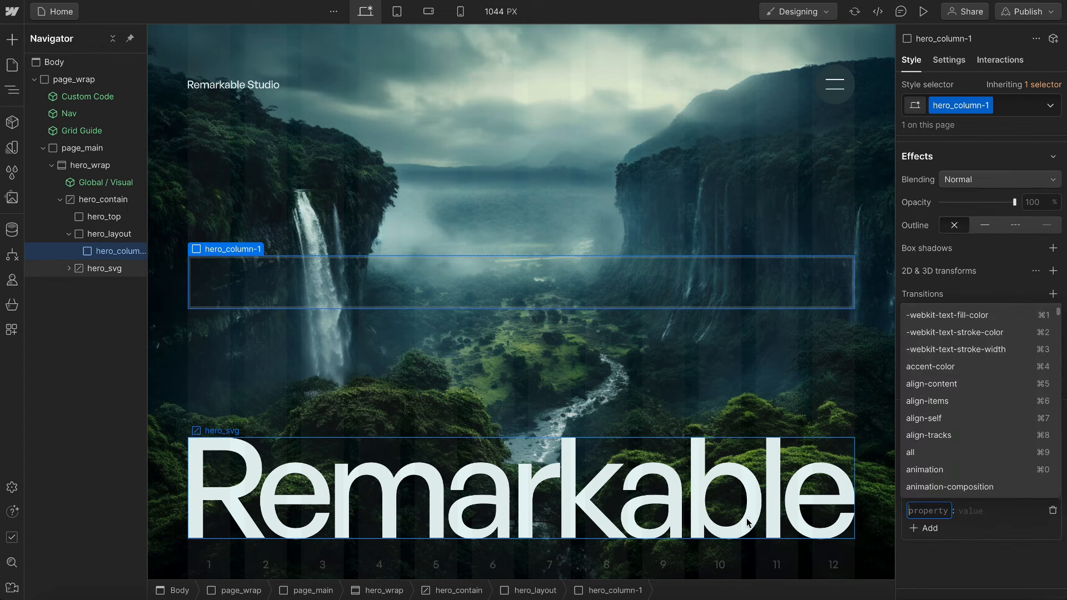
type("grid-co")
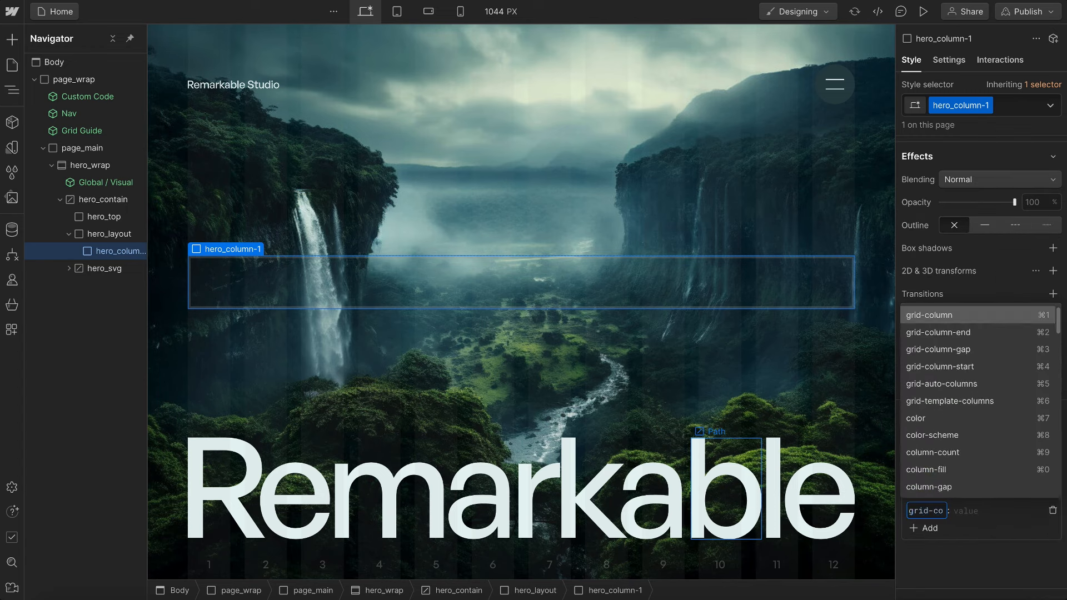
key("Return")
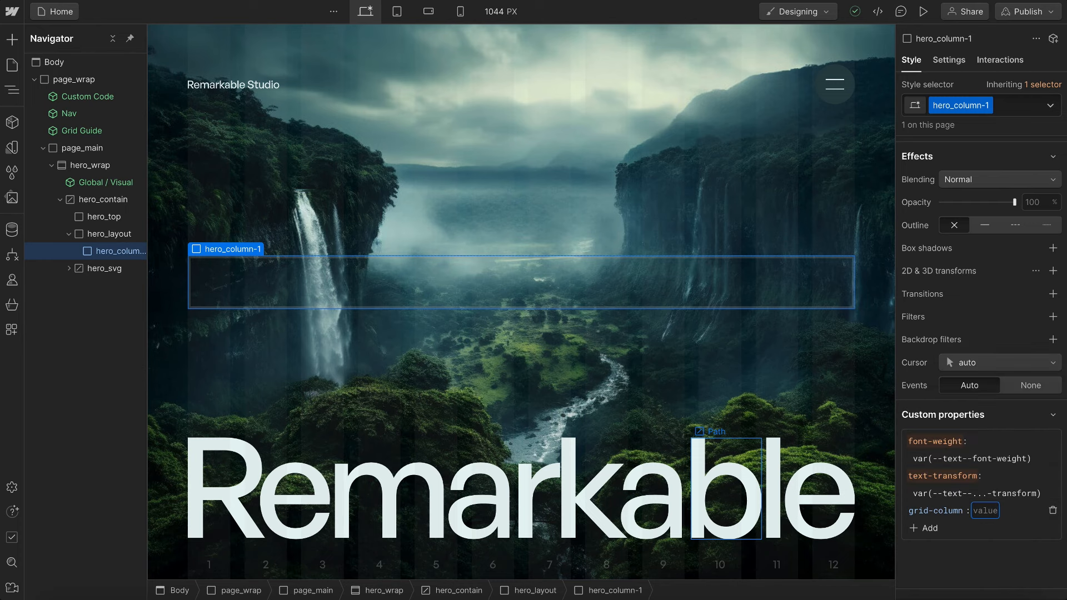
type("1 / span 8")
key("Return")
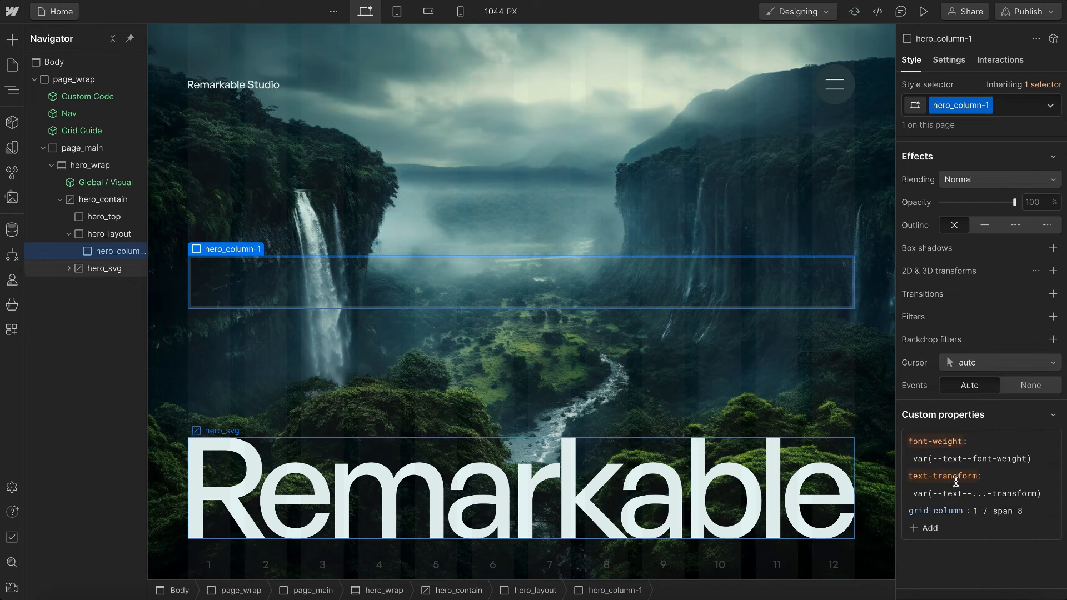
left_click(110, 234)
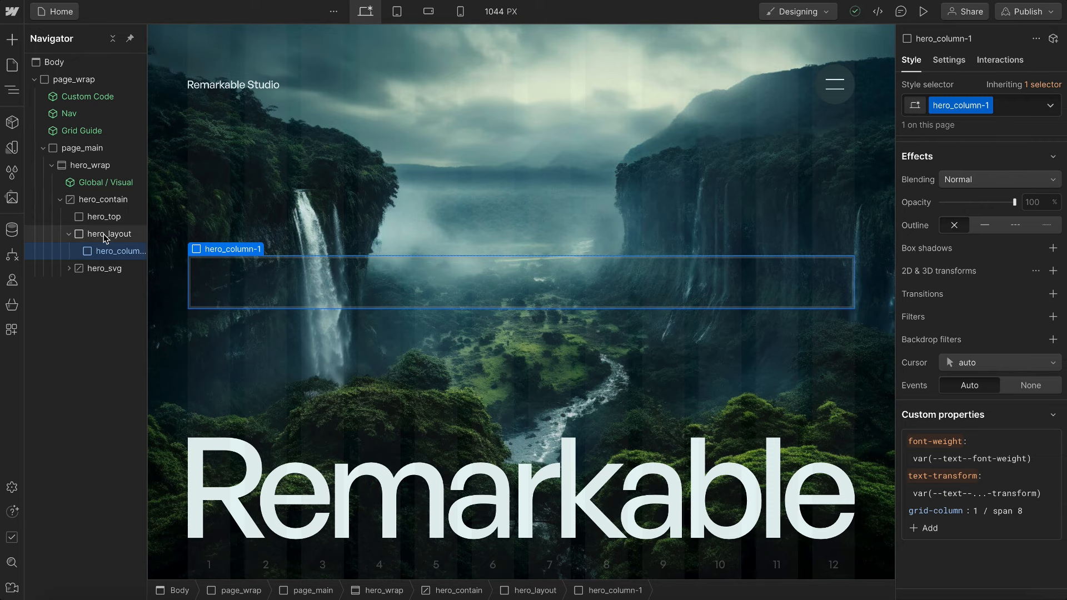
scroll(978, 278, "up", 10)
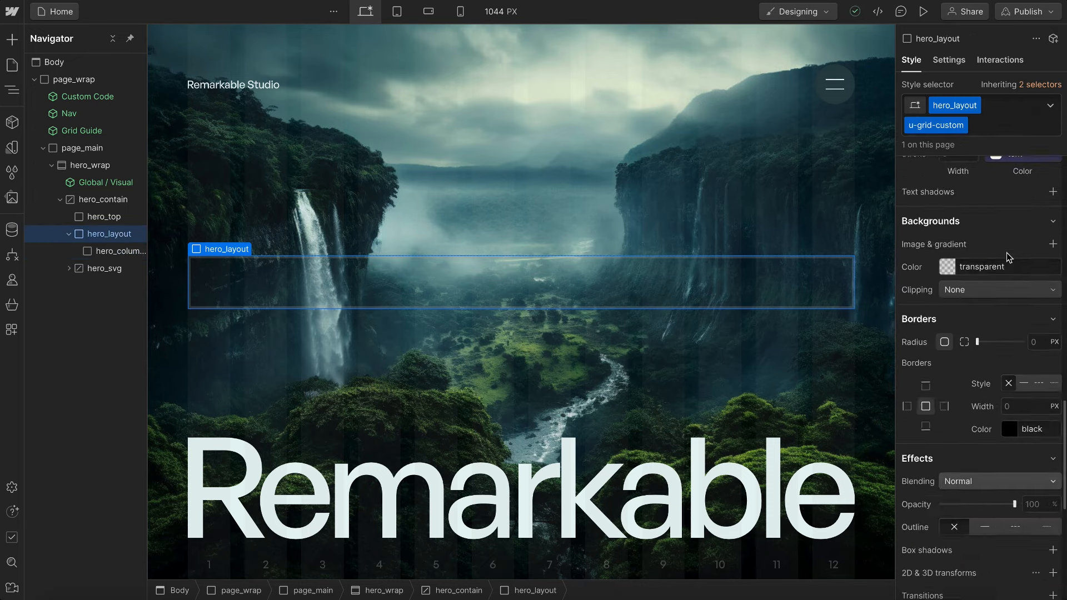
scroll(969, 231, "up", 8)
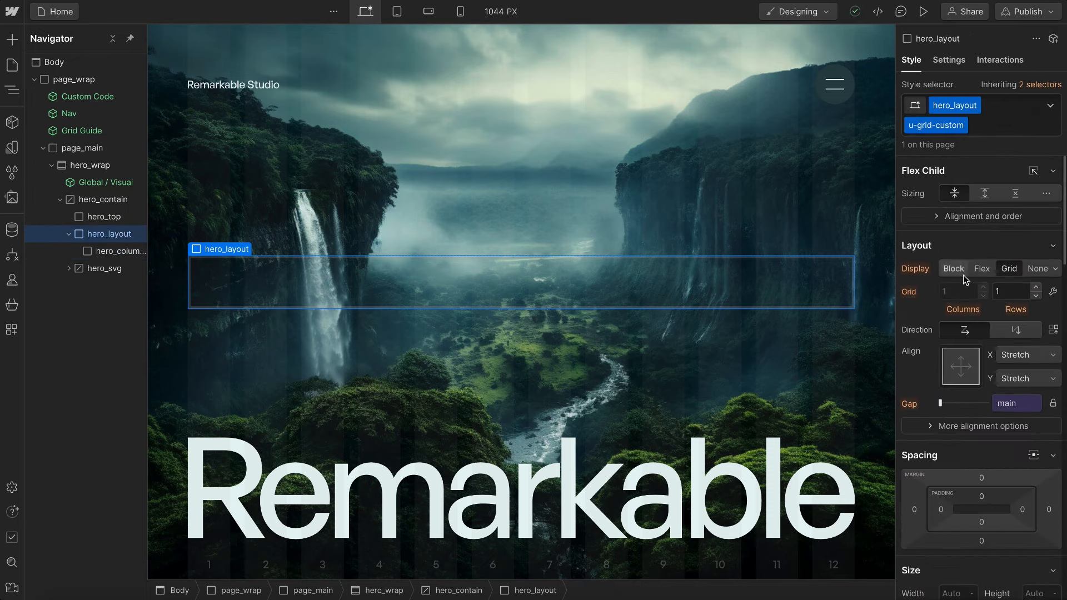
left_click(111, 251)
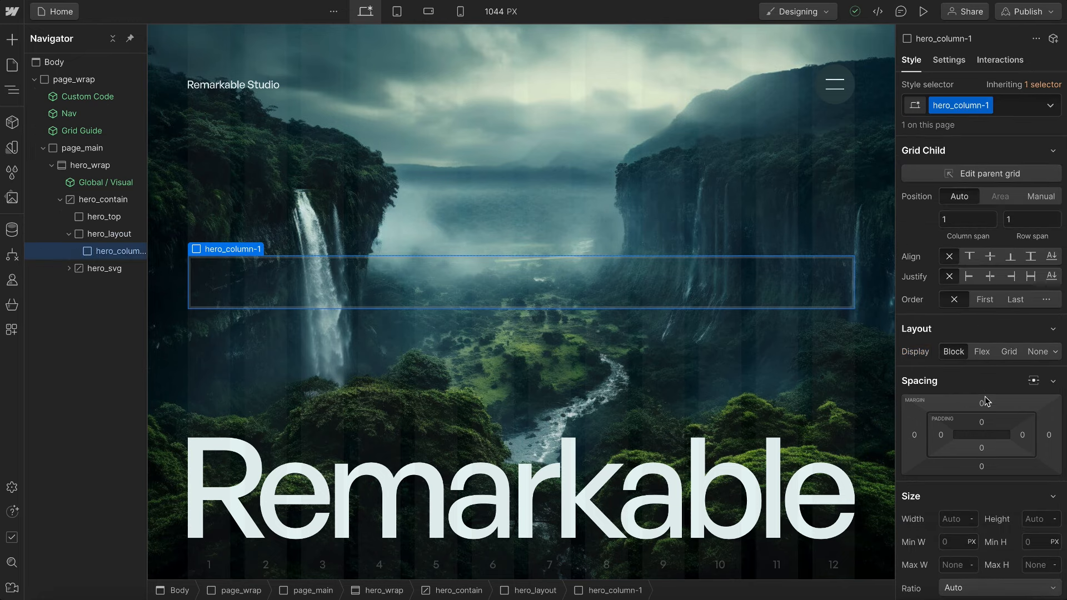
scroll(981, 398, "down", 15)
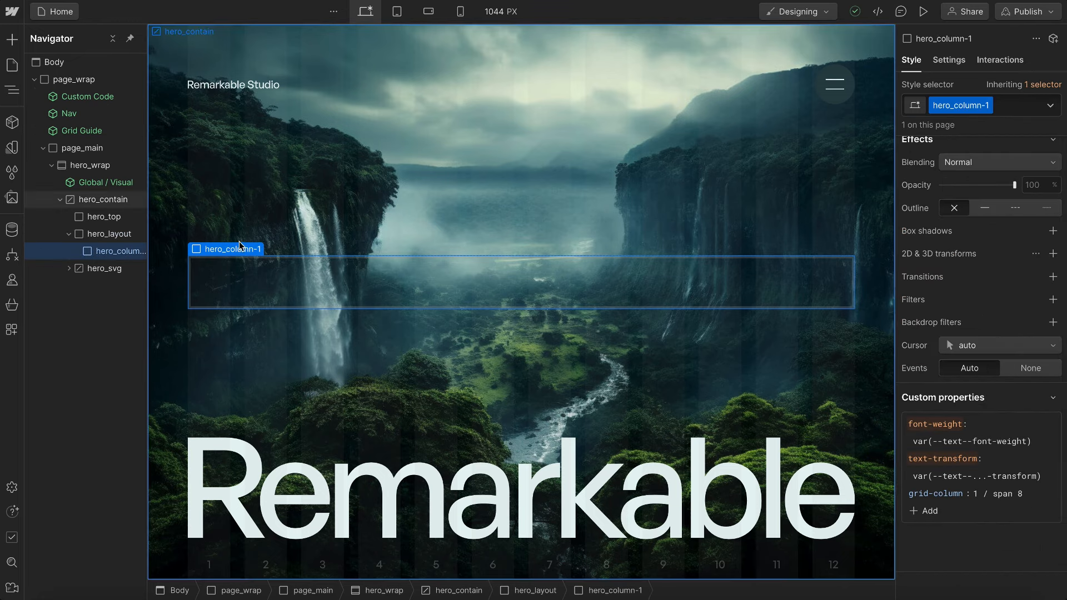
- Add a second div block inside hero_layout and give it the class hero_column-2
left_click(121, 236)
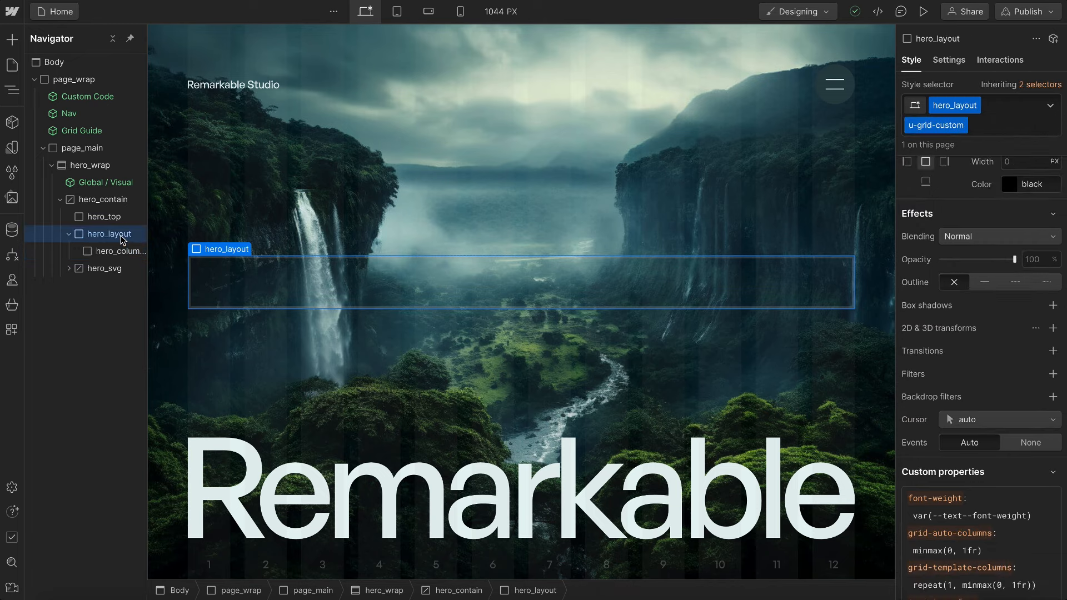
key("ctrl+k")
type("div")
key("Return")
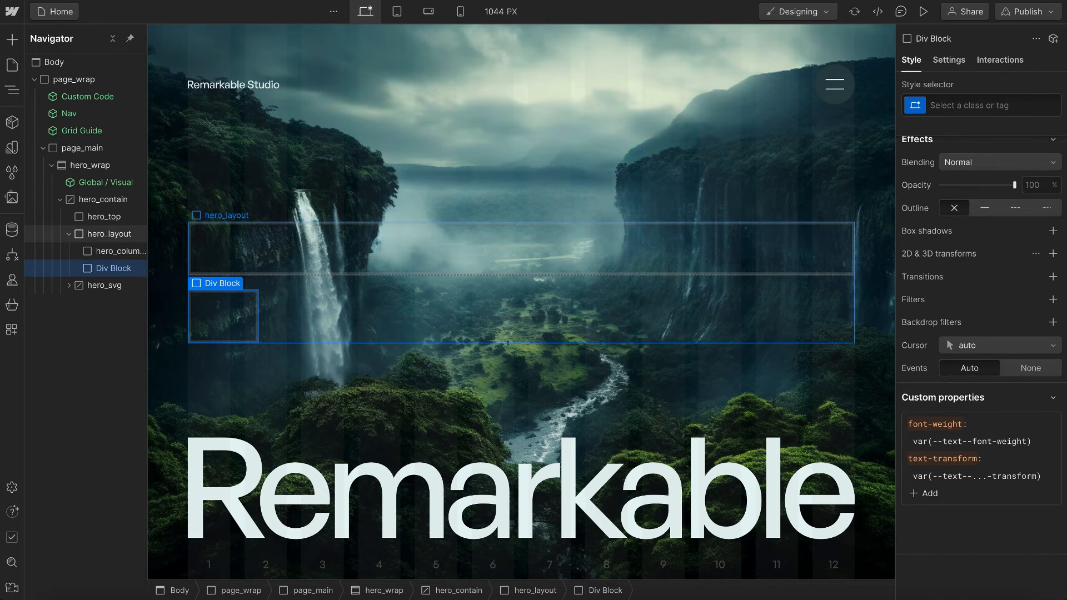
key("ctrl+Return")
type("hero_column-2")
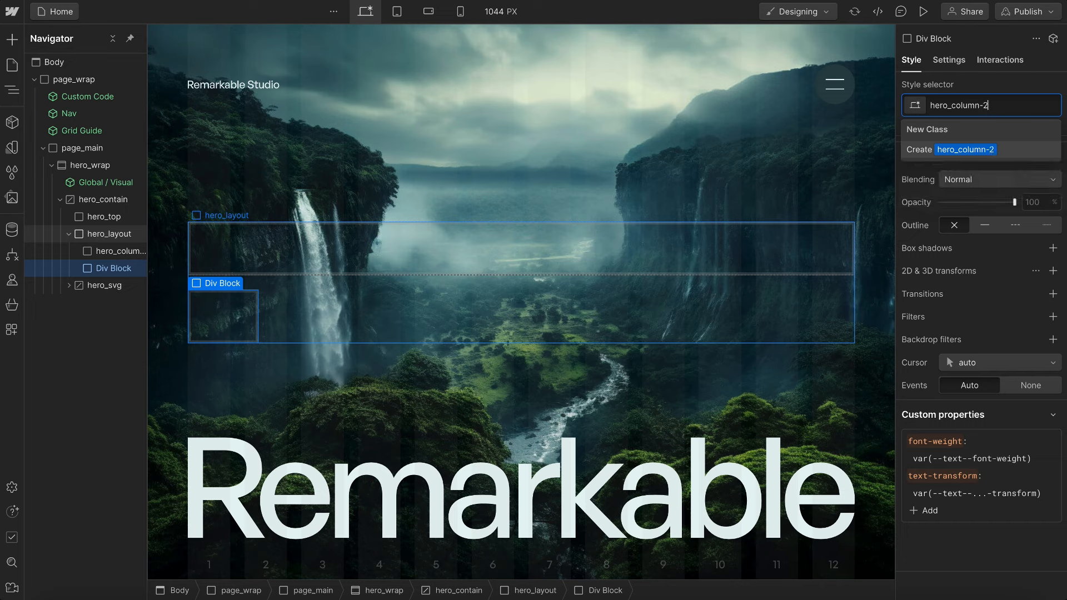
key("Return")
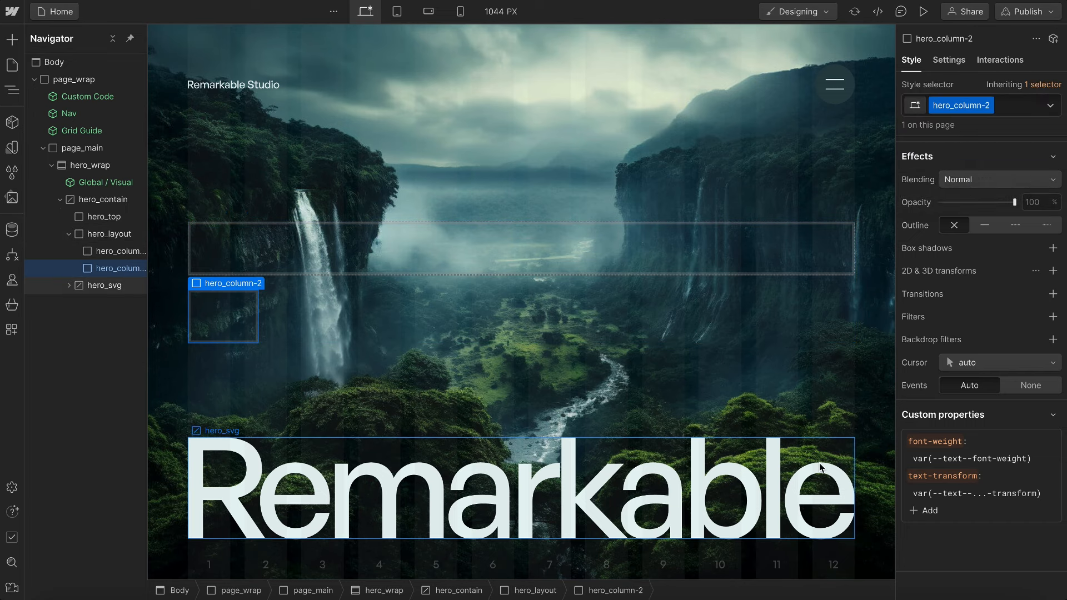
- Add the custom property grid-column with the value 10 / span 3 to hero_column-2
left_click(926, 511)
type("grid-column")
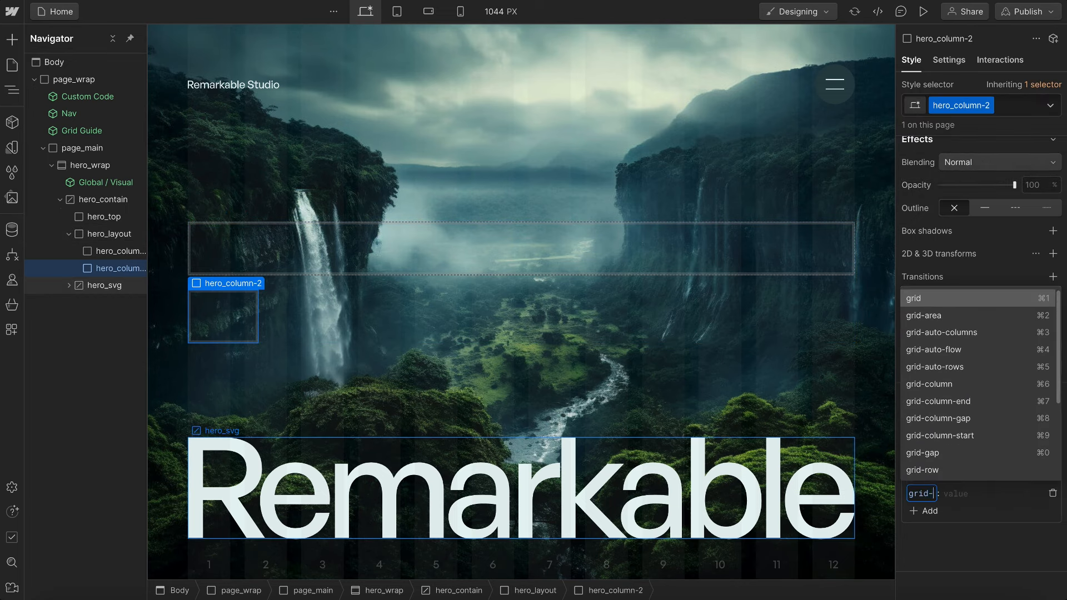
key("Return")
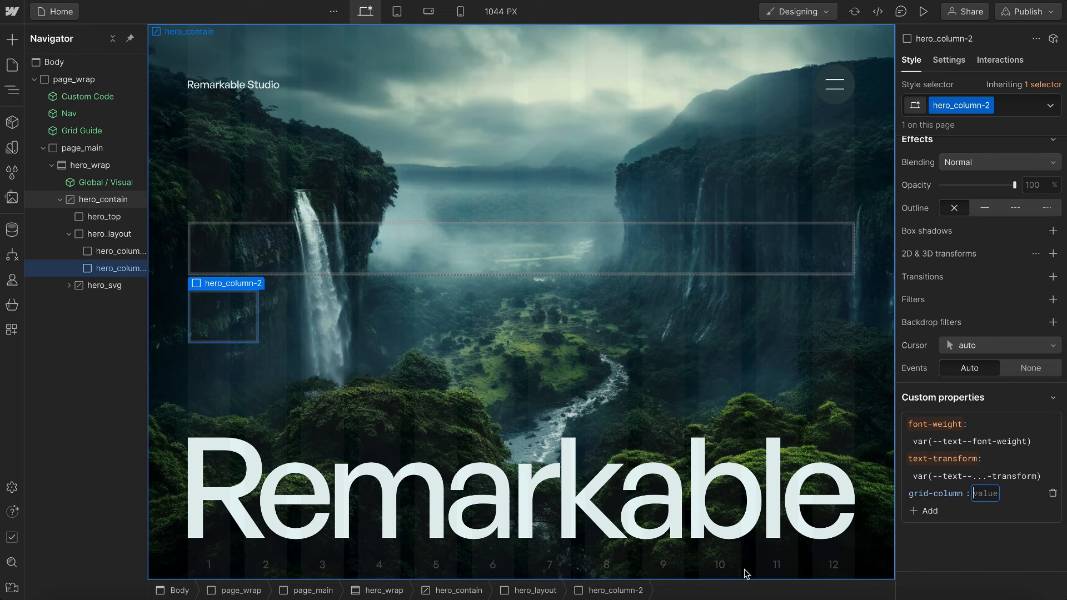
type("10 / span 3")
key("Return")
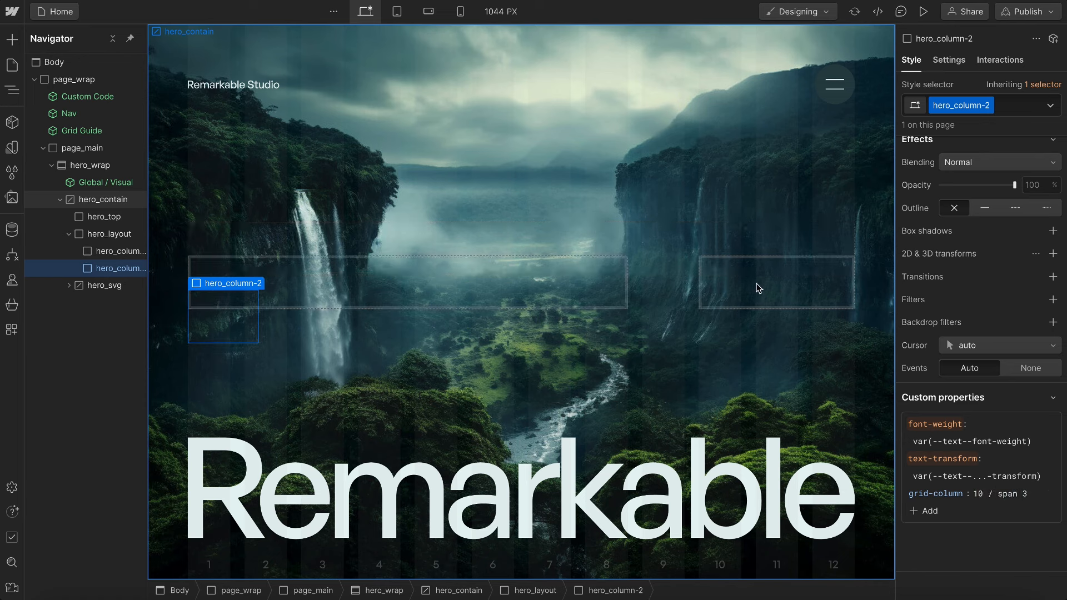
- Add an H1 heading inside hero_column-1
left_click(447, 286)
key("ctrl+k")
type("h1")
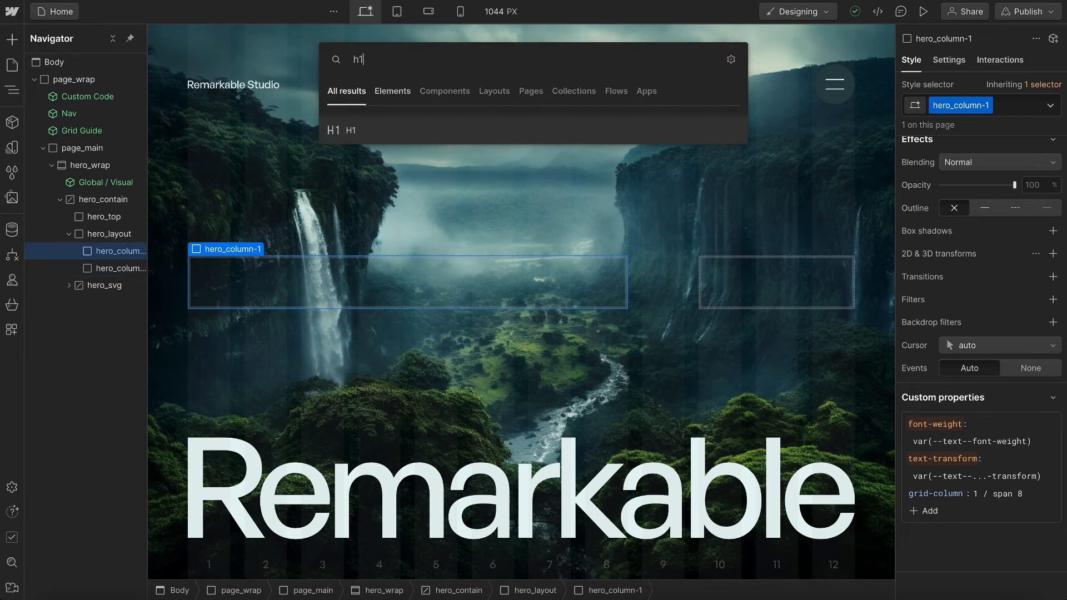
key("Return")
- Add a collection list inside hero_column-2, leaving its source unset
left_click(115, 286)
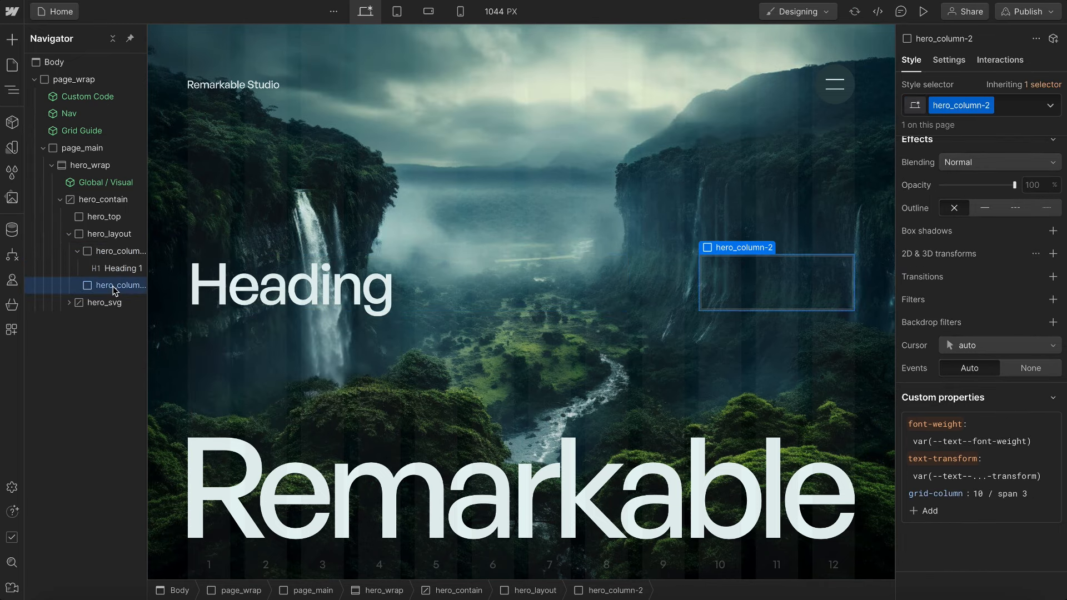
key("ctrl+k")
type("coll")
key("Return")
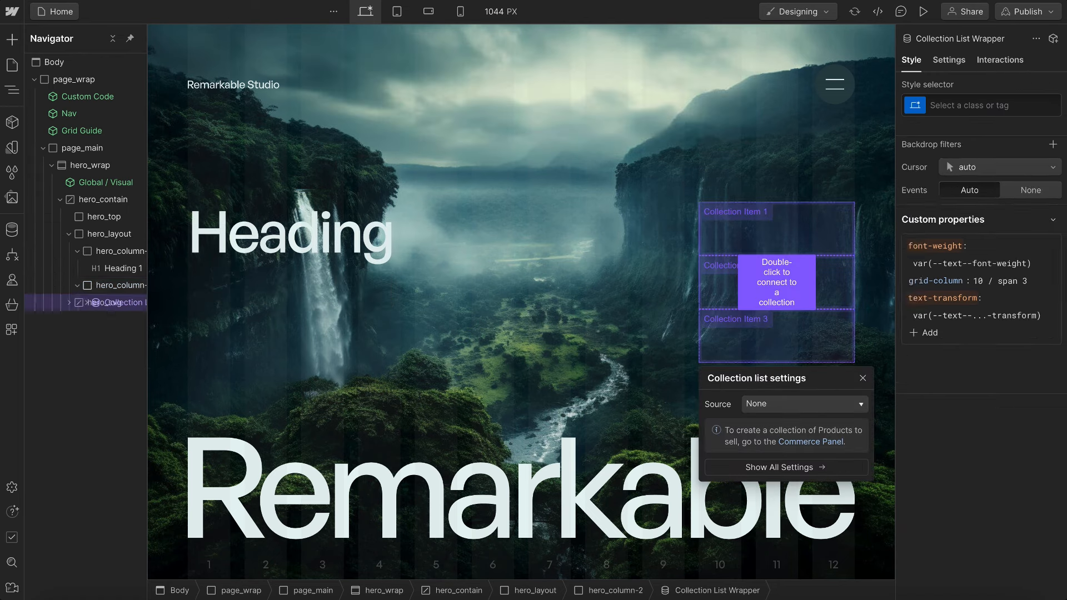
- Switch to the mobile landscape breakpoint and set the start column in hero_column-2's grid-column value to 1
left_click(114, 288)
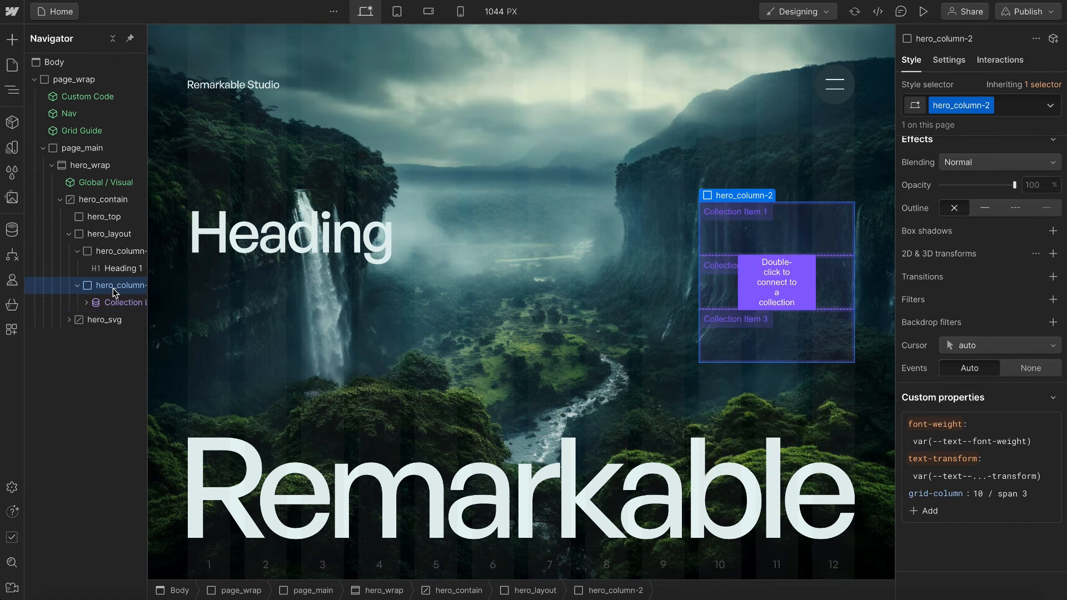
left_click(398, 11)
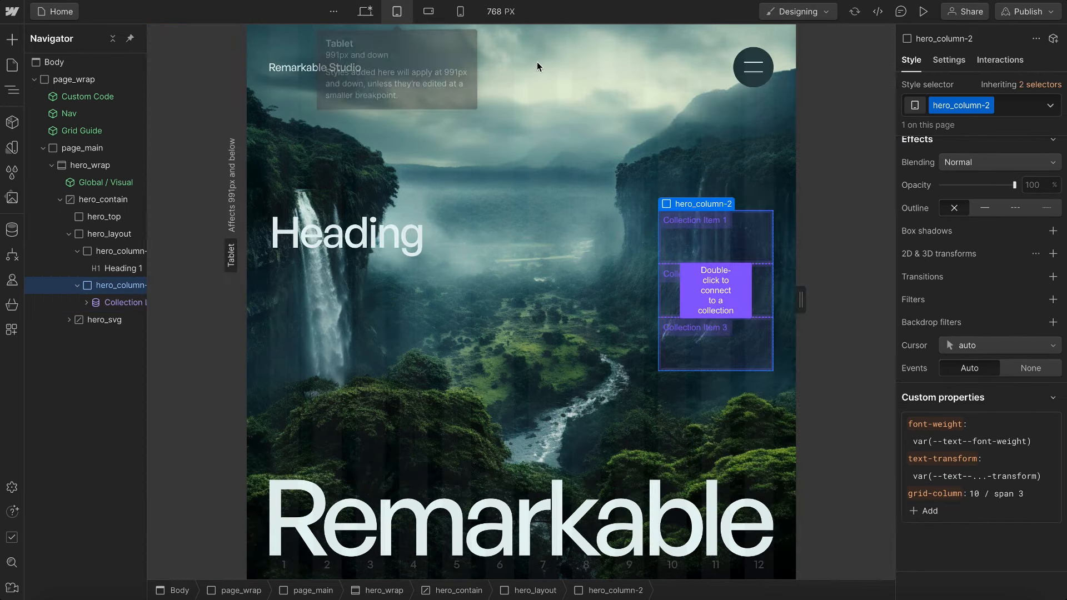
left_click(431, 12)
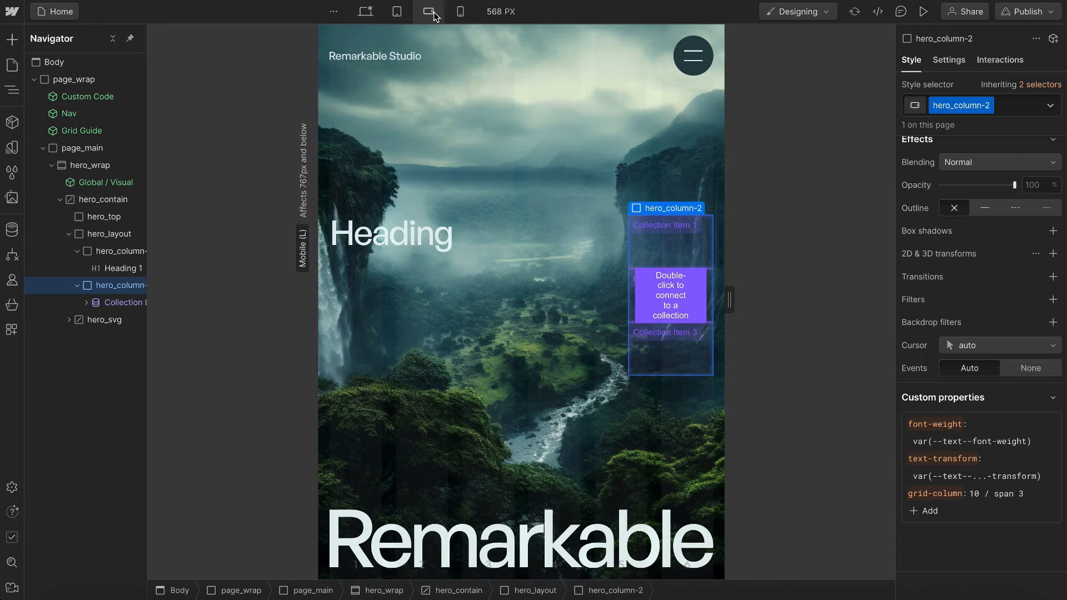
left_click(383, 231)
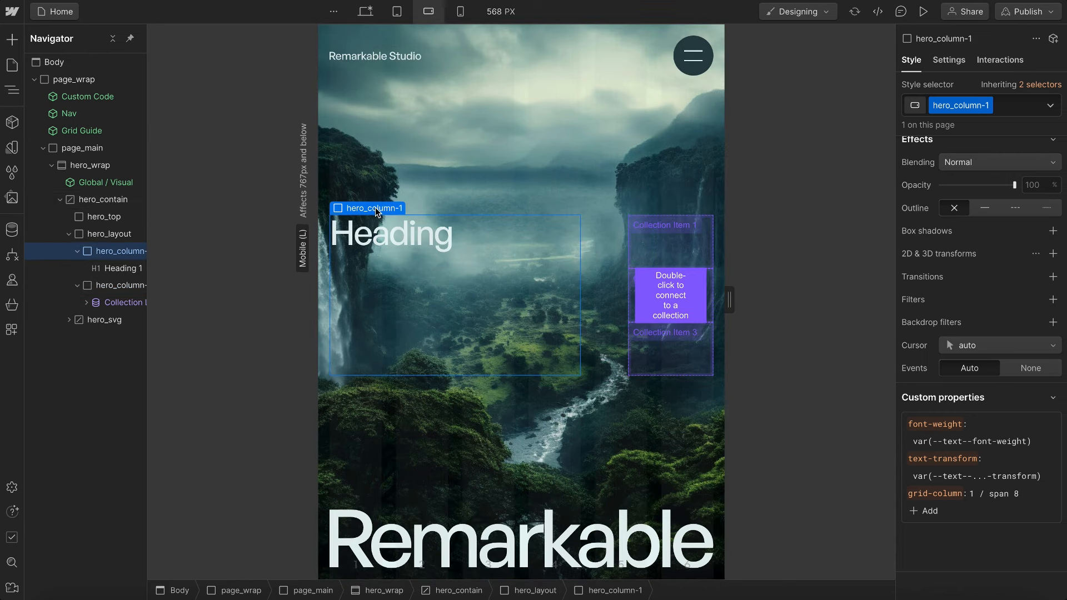
left_click(78, 252)
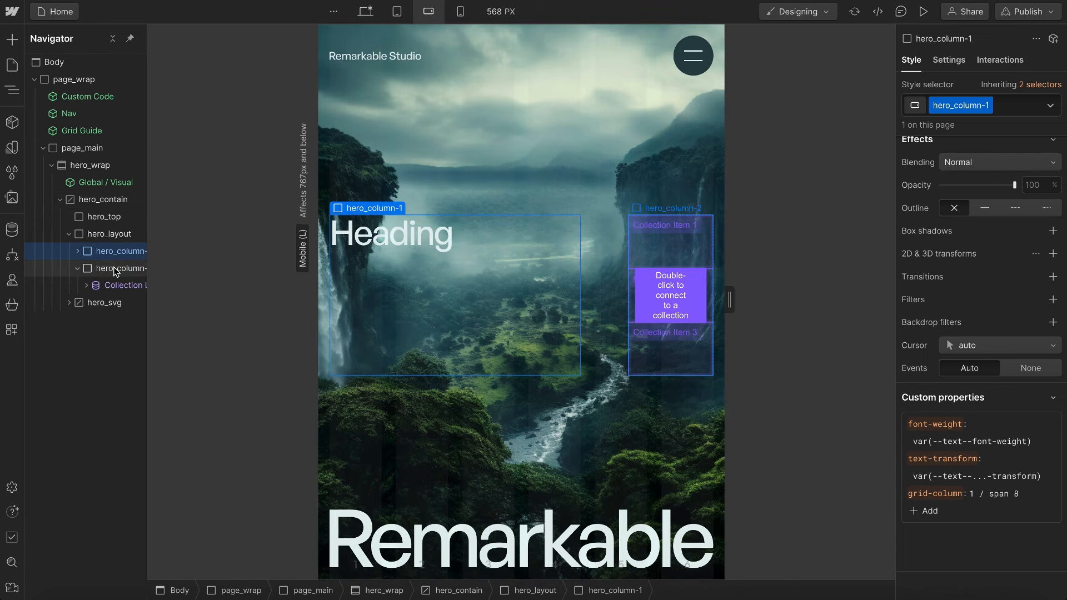
left_click(118, 269)
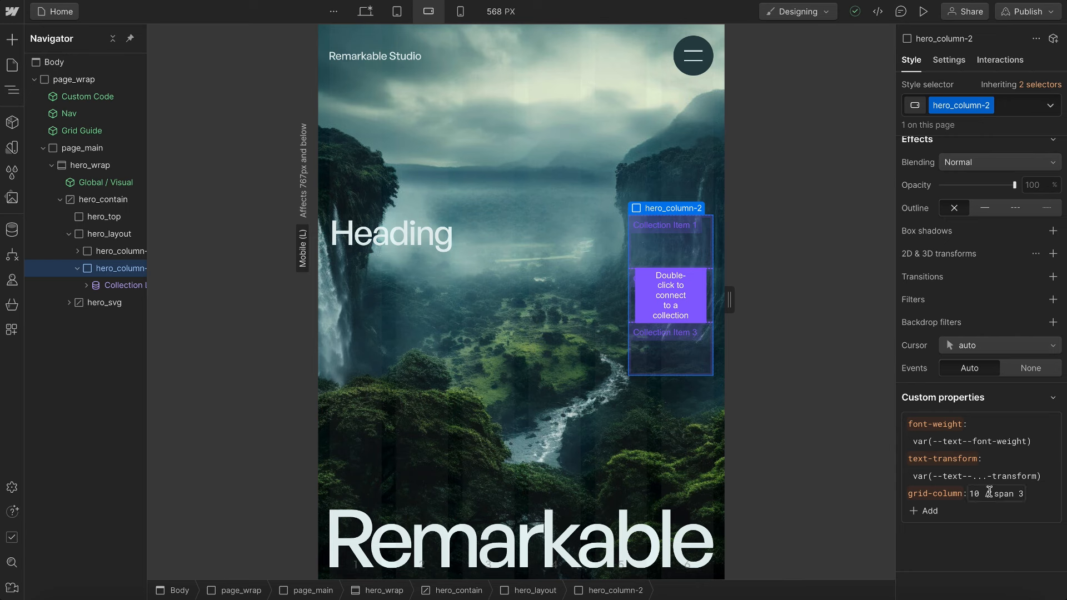
left_click(978, 494)
key("BackSpace")
key("Return")
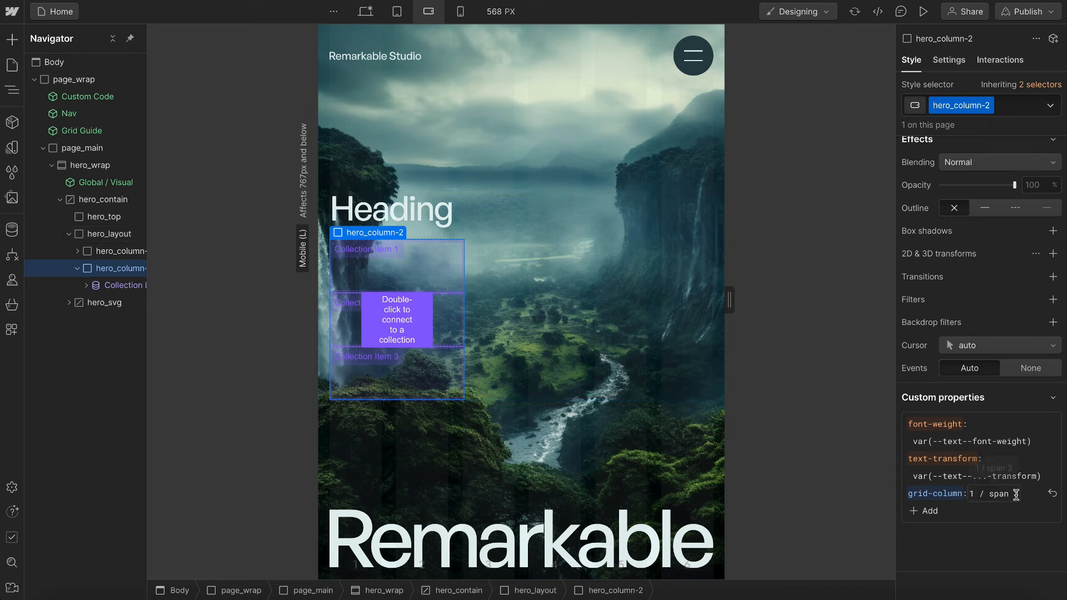
- Change the column span in hero_column-2's mobile landscape grid-column value to 4
left_click(1015, 495)
key("BackSpace")
type("4")
key("Return")
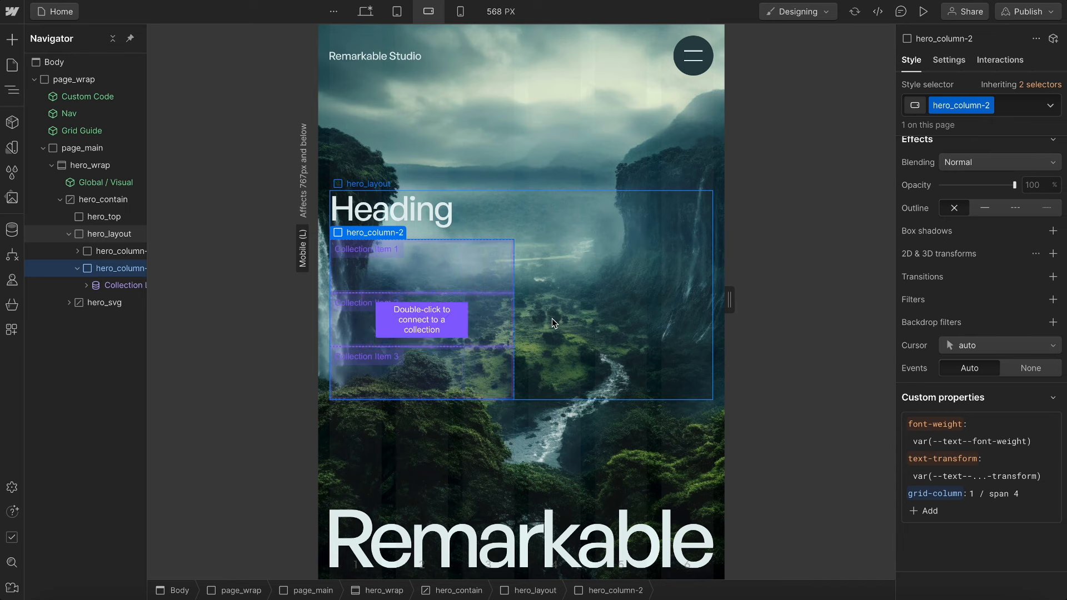
- Set the start column in hero_column-2's mobile landscape grid-column value to 5
left_click(977, 495)
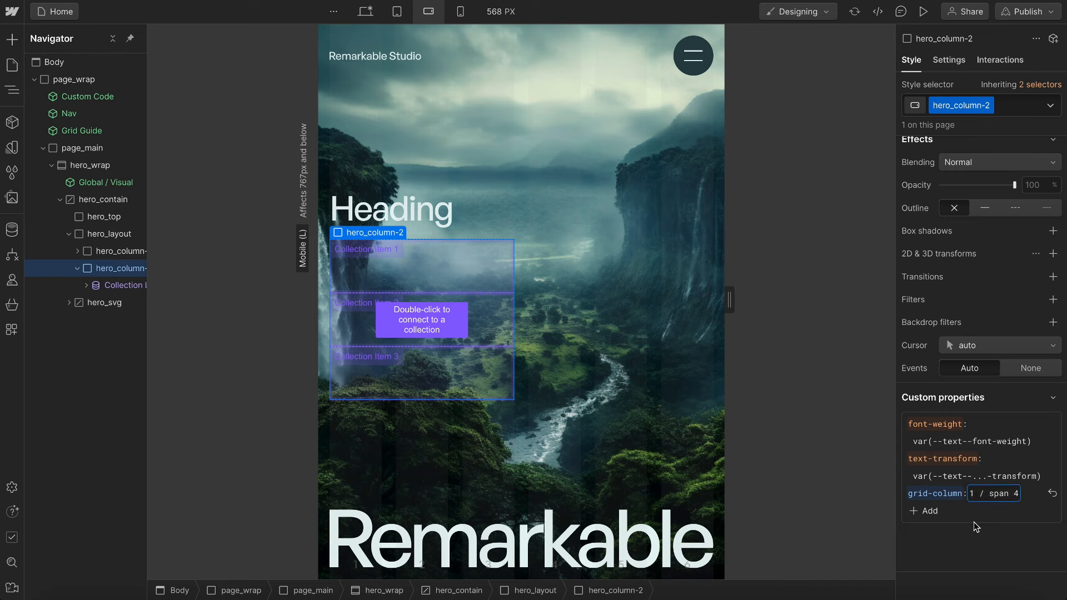
key("BackSpace")
type("5")
key("Return")
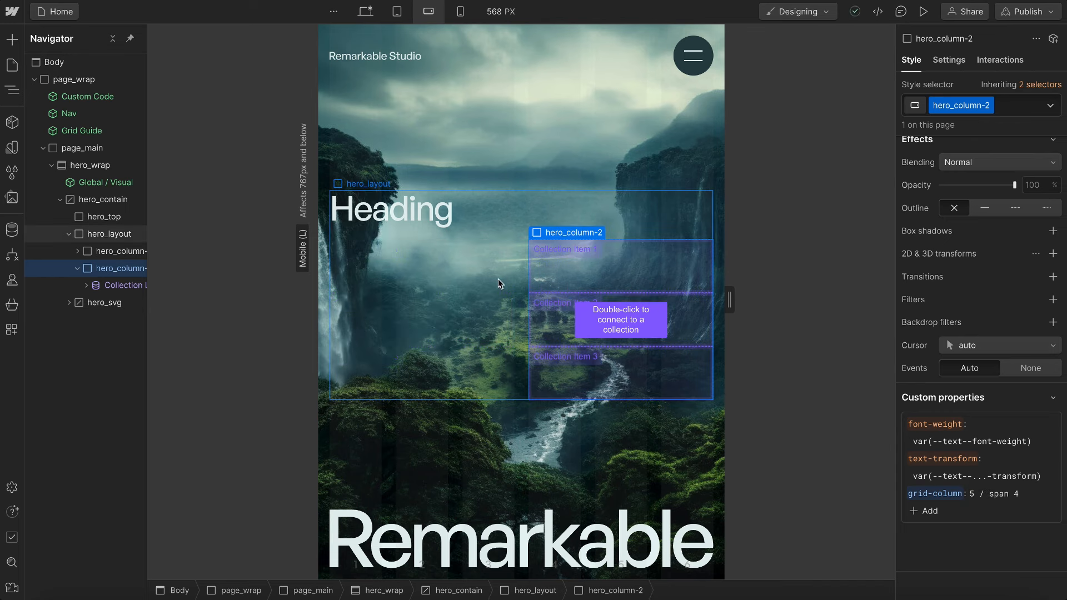
- Switch to the mobile portrait breakpoint and set hero_column-2's grid-column value to 1 / span 8
key("shift+4")
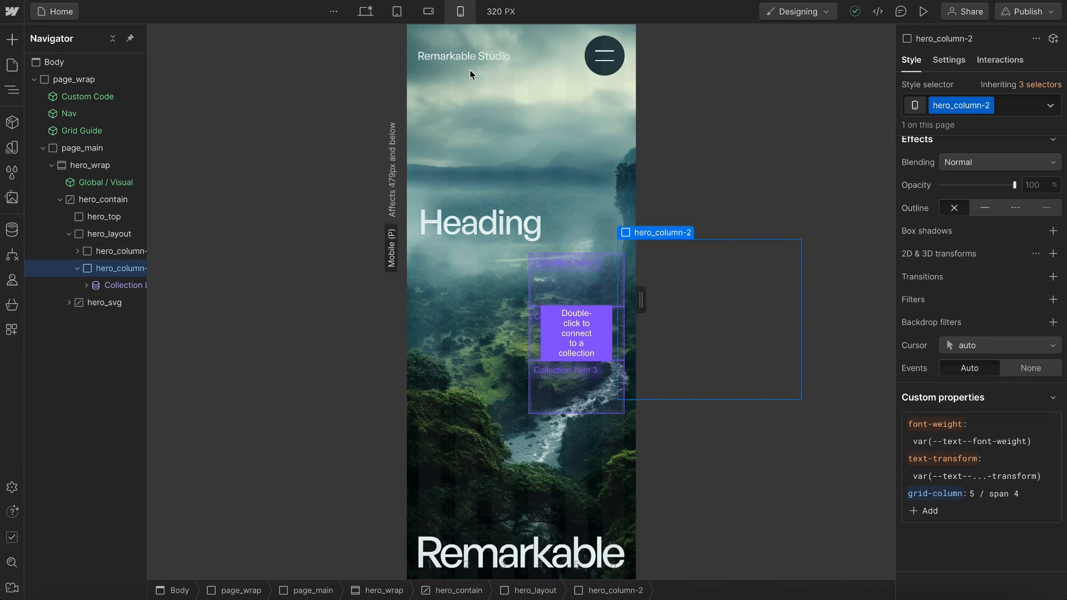
left_click(974, 493)
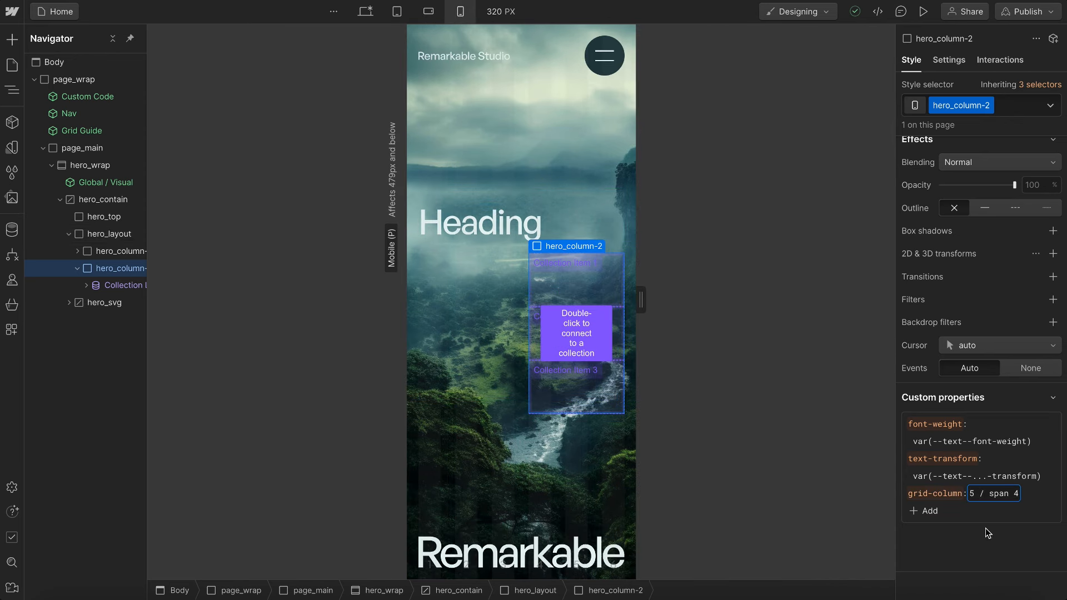
key("BackSpace")
type("1")
key("Right")
key("Right")
key("Right")
key("Right")
key("Right")
key("Right")
key("Right")
key("Delete")
type("8")
key("Return")
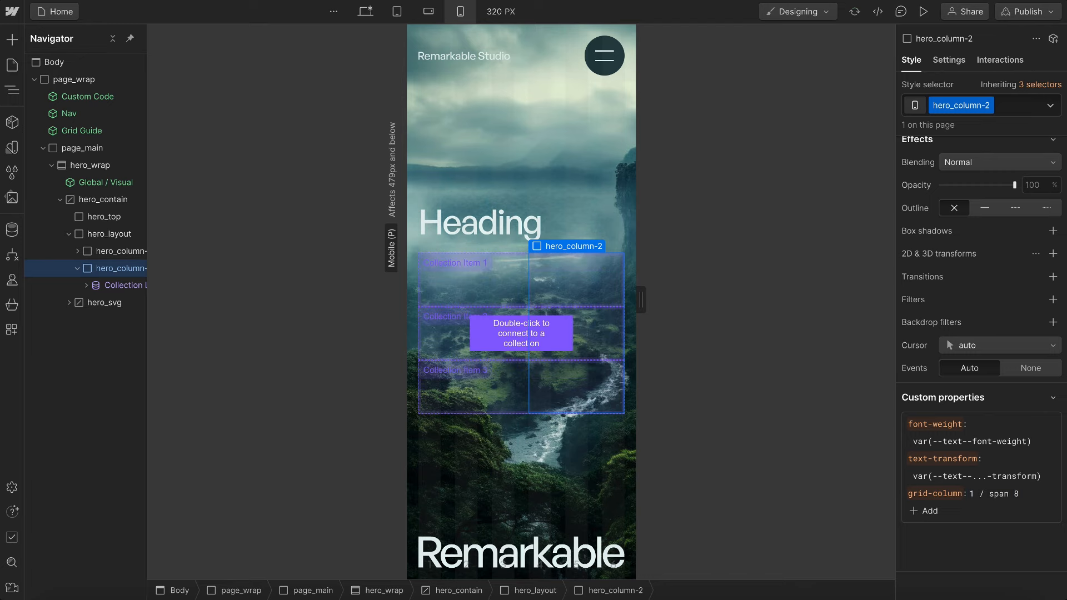
- Return to the desktop breakpoint, then switch to Figma and select the BloomCraft card in the hero design
left_click(430, 15)
left_click(367, 15)
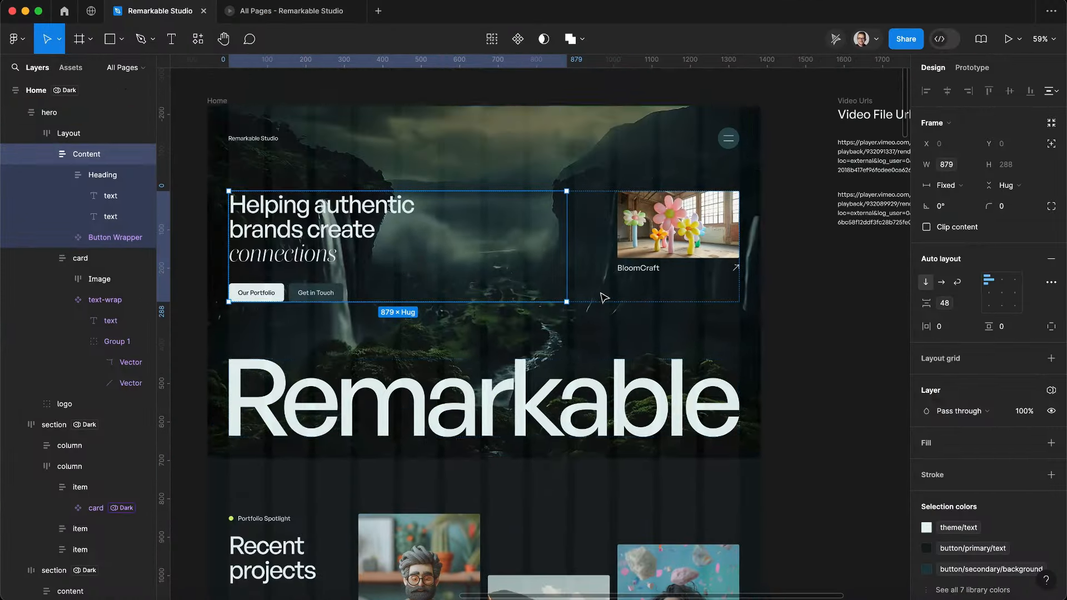
left_click(667, 246)
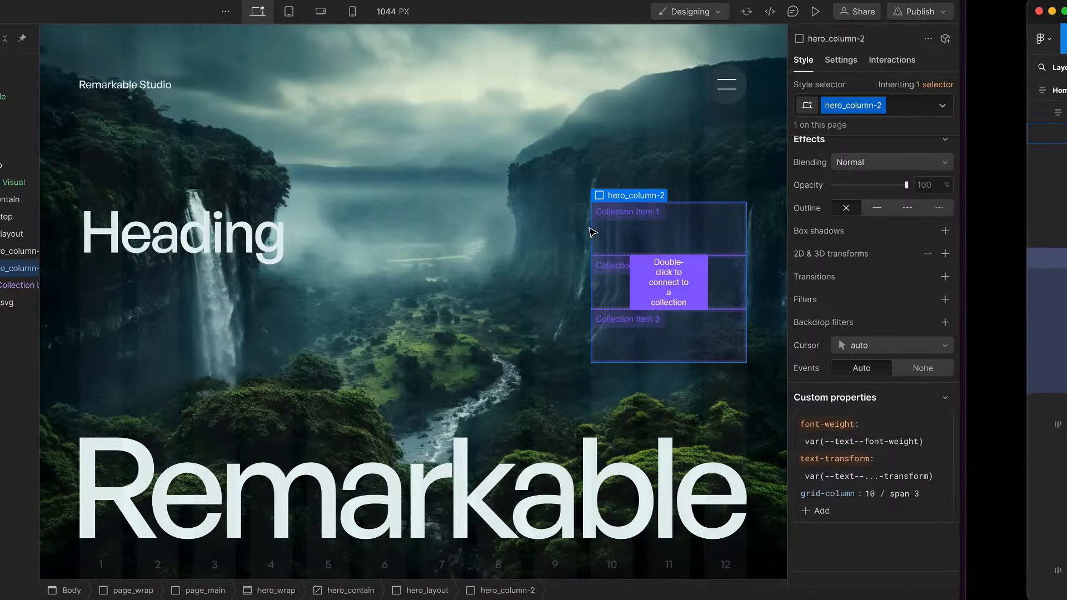
- Back in Webflow, set the source of the collection list inside hero_column-2 to Projects
key("Down")
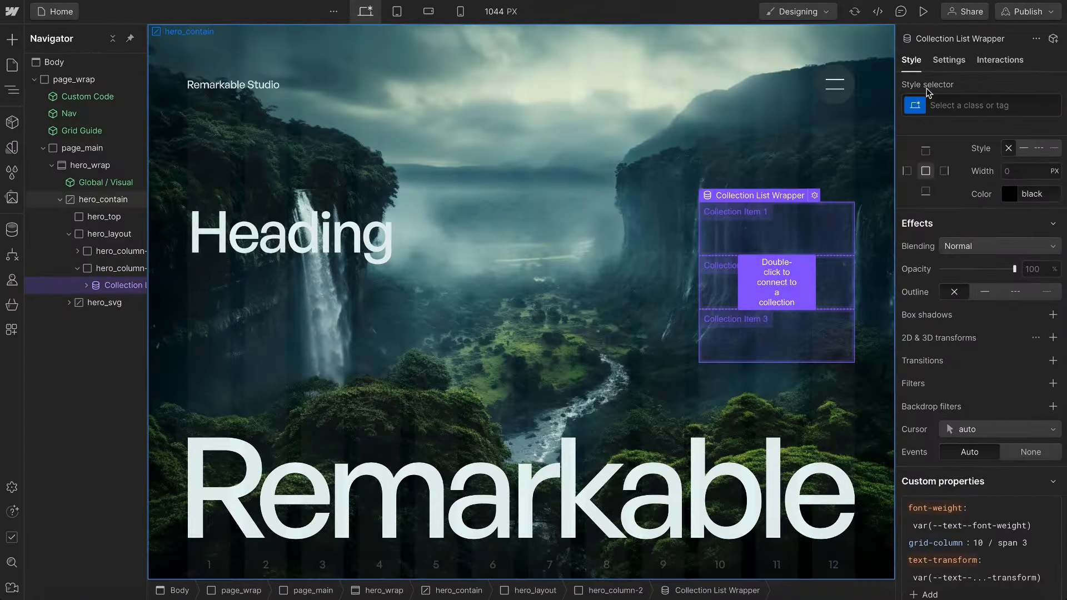
left_click(948, 60)
left_click(959, 247)
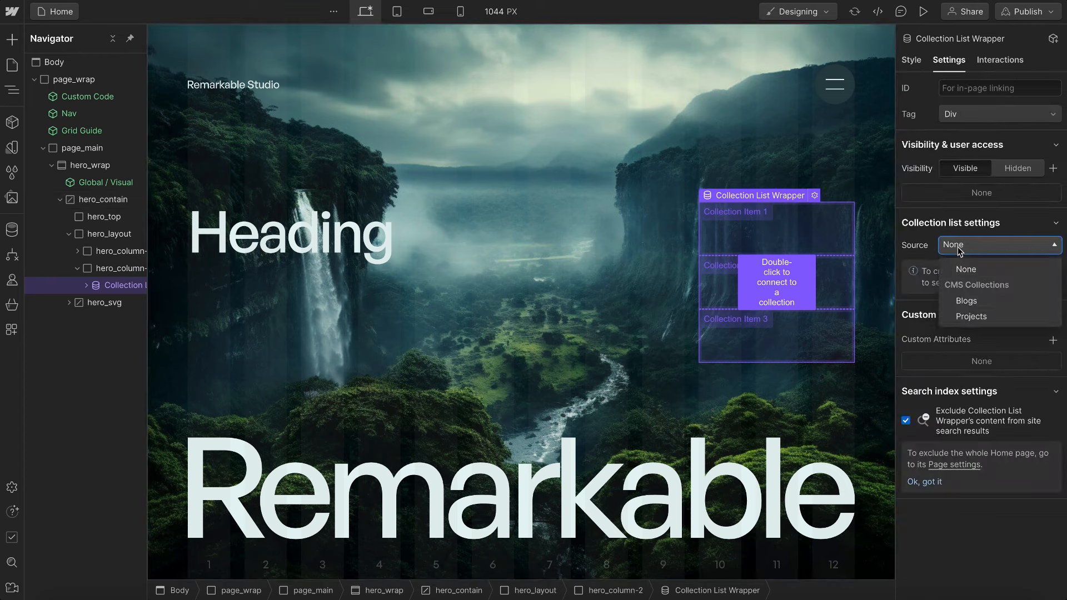
left_click(970, 317)
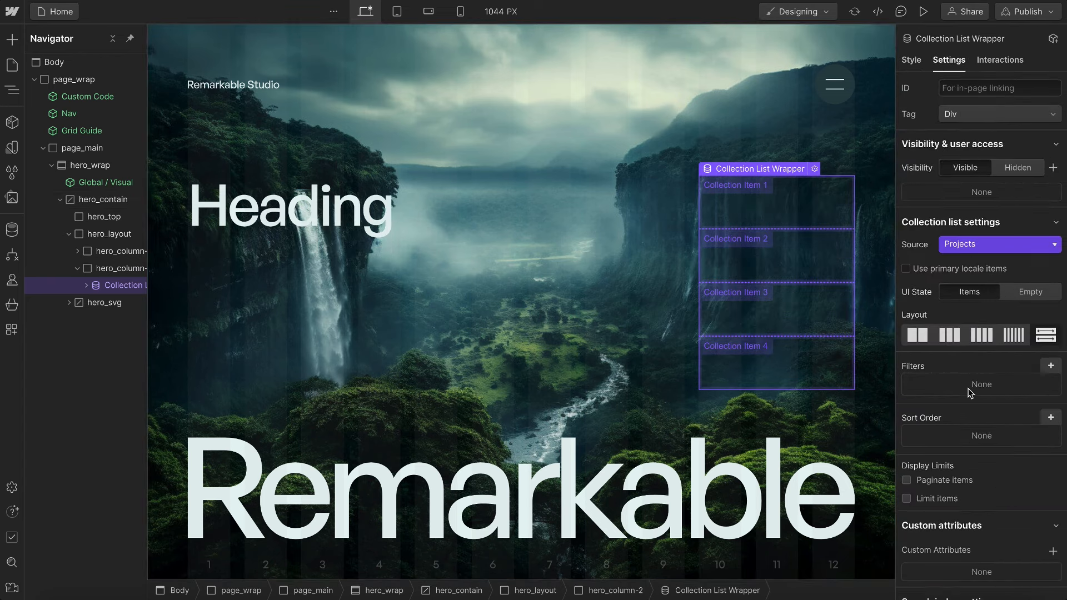
- Add a filter to the collection list so that it includes only projects where Featured is On
scroll(1009, 306, "down", 2)
left_click(1051, 270)
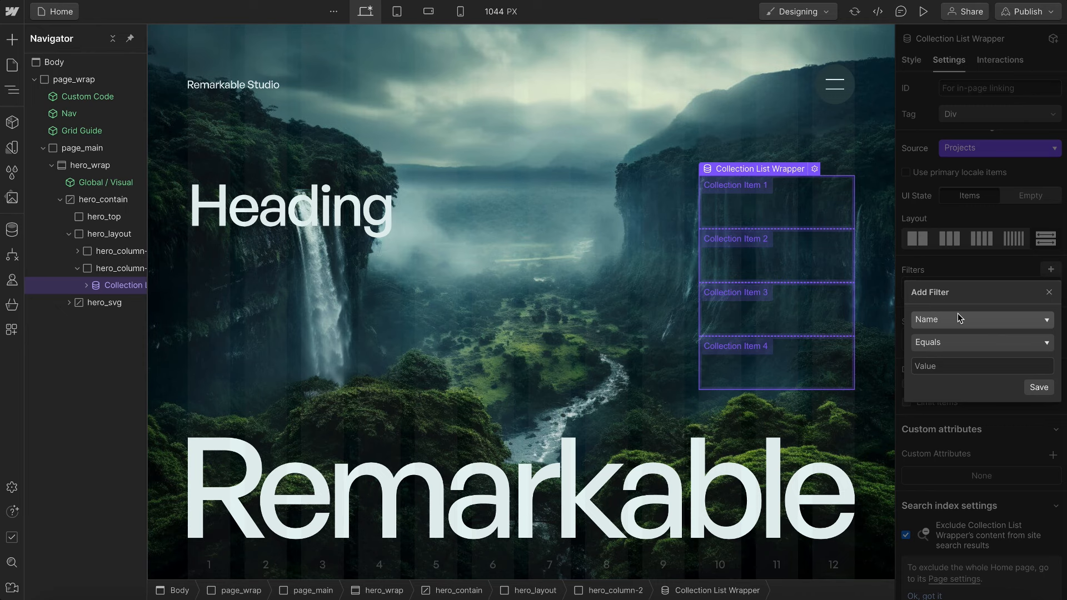
left_click(958, 316)
left_click(962, 360)
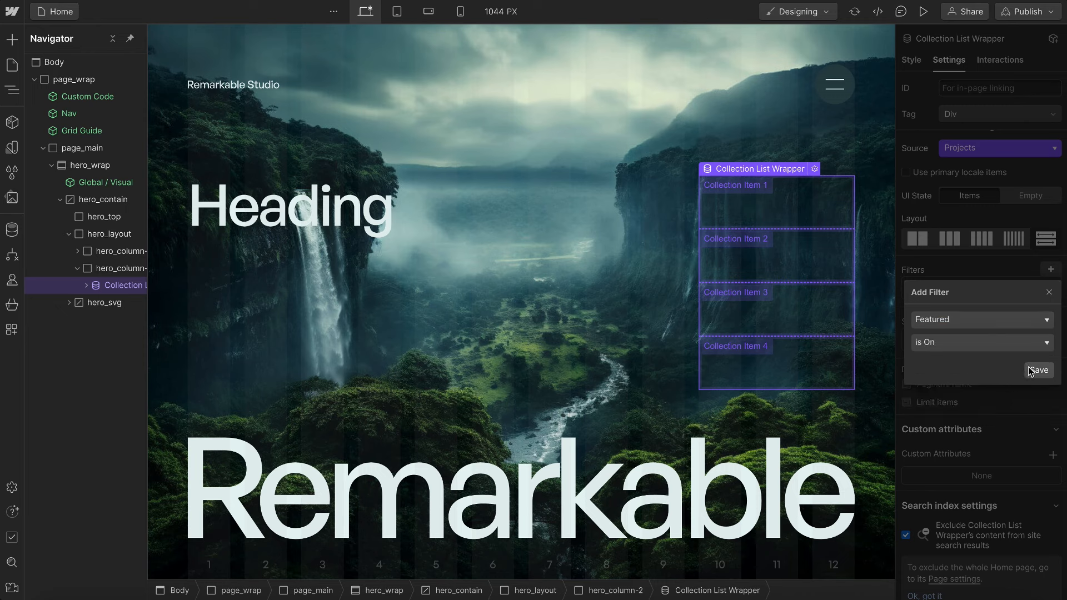
left_click(1037, 371)
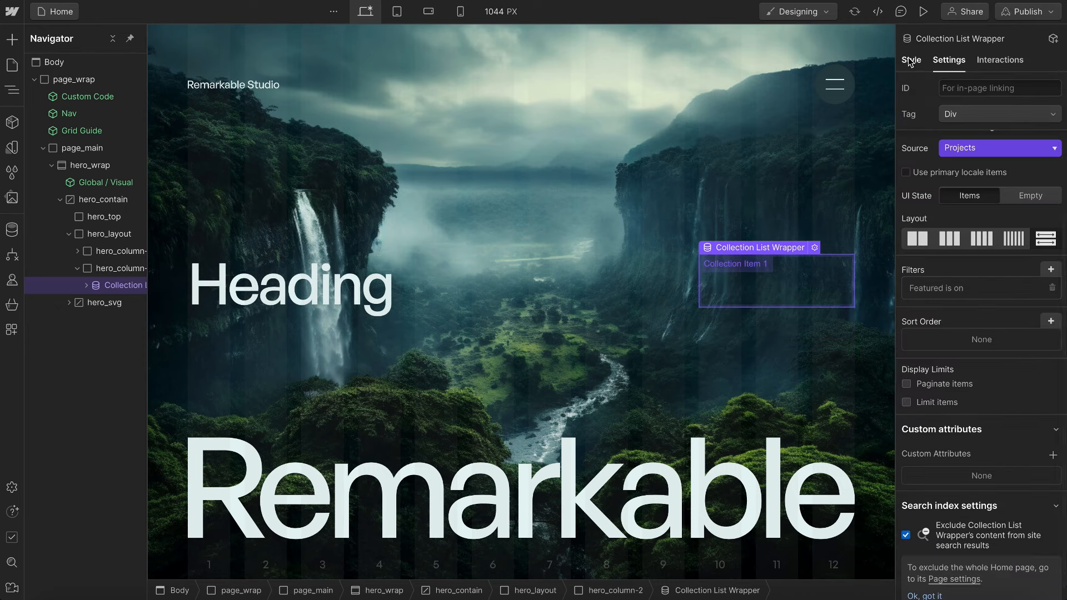
- Give the Collection List Wrapper the class hero_cms_wrap
key("s")
key("ctrl+Return")
type("hero_")
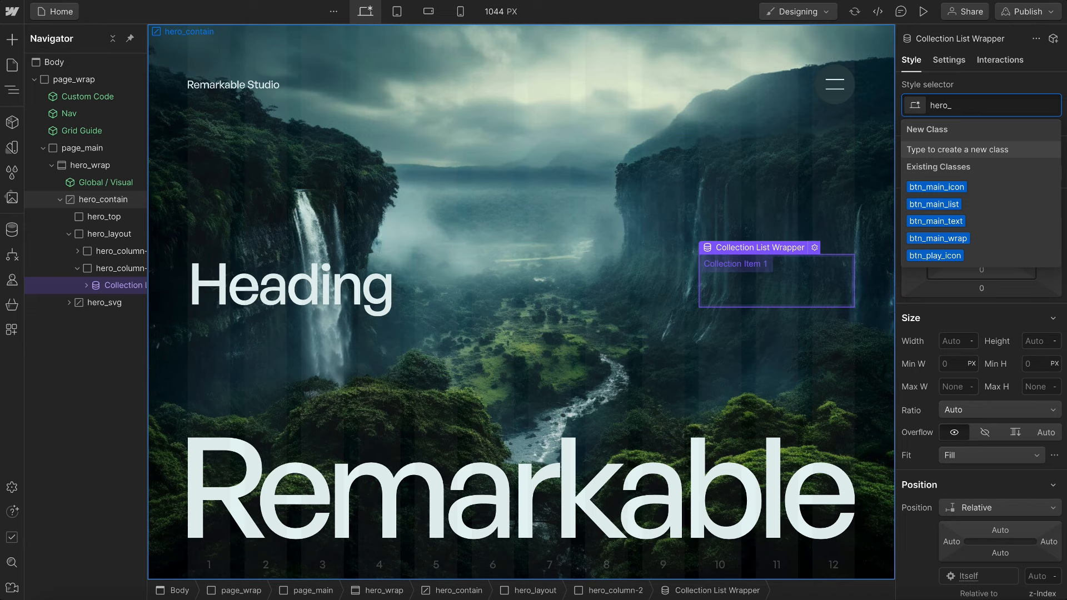
type("cms_wrap")
key("Return")
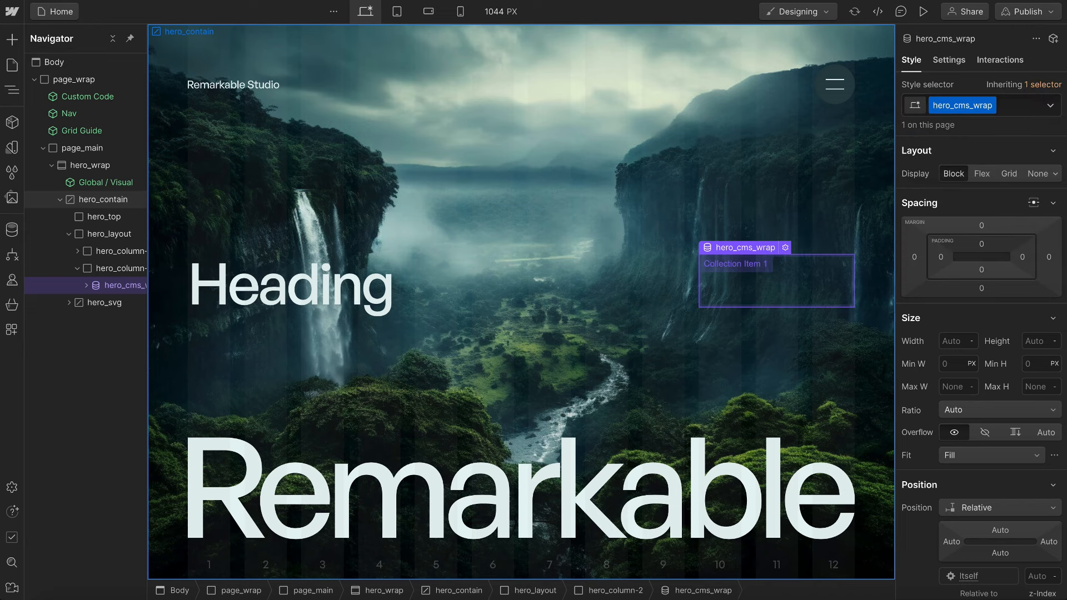
- Give the Collection List inside hero_cms_wrap the class hero_cms_list
key("Down")
key("ctrl+Return")
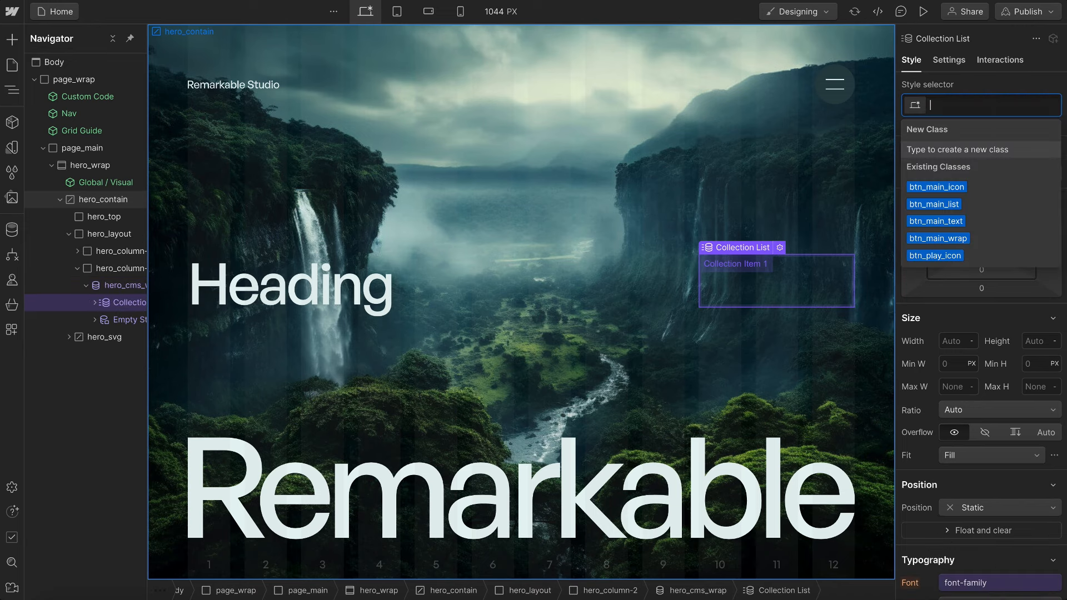
type("hero_cms_list")
key("Return")
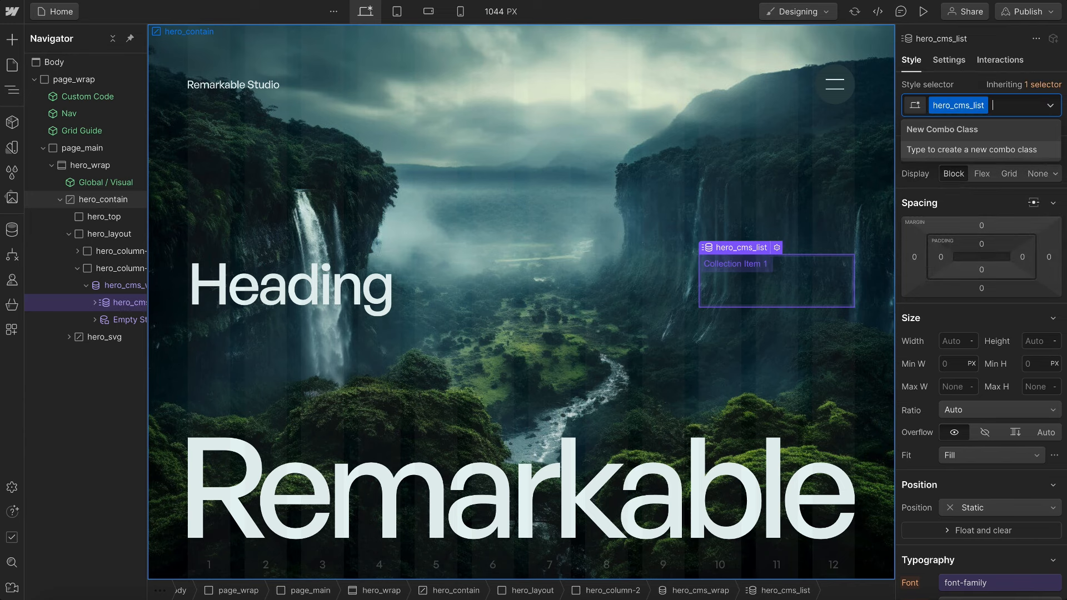
left_click(967, 83)
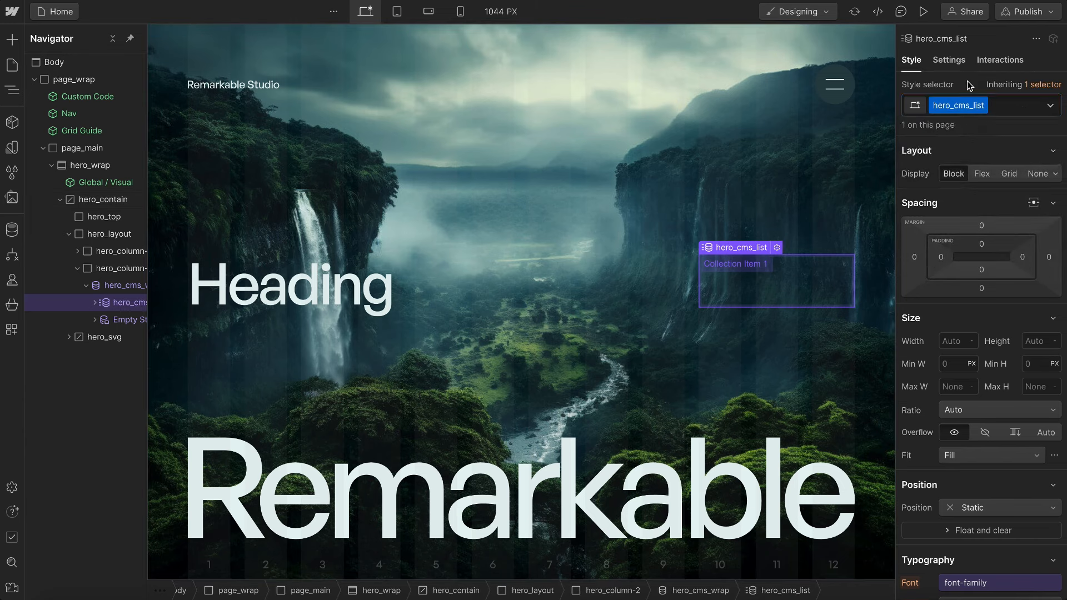
- Give the Collection Item inside hero_cms_list the class hero_cms_item and view the card closely in the Figma design
key("Down")
key("ctrl+Return")
type("hero_cms_")
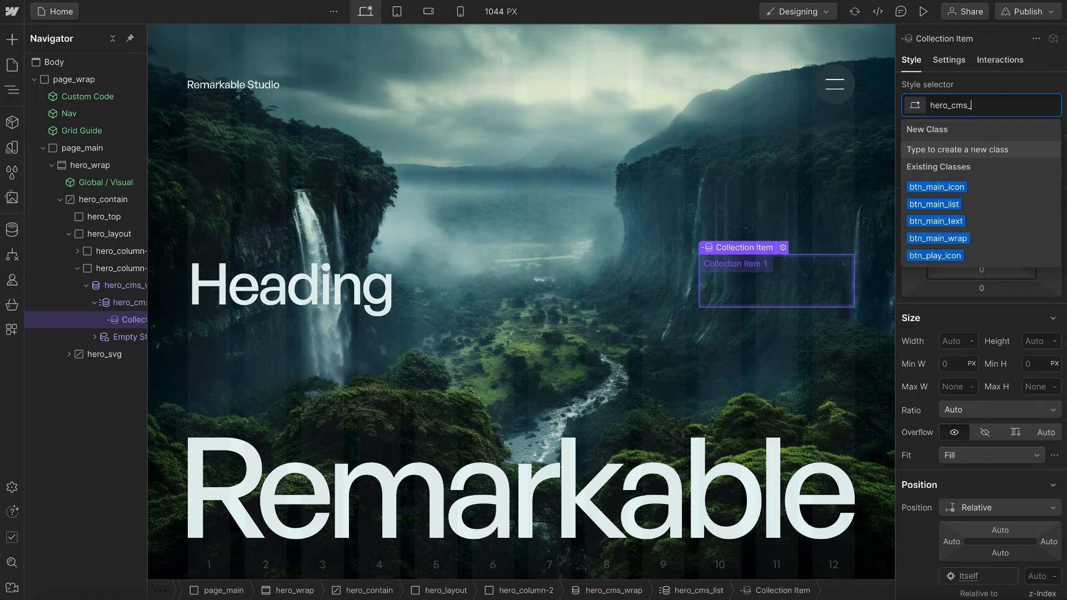
type("item")
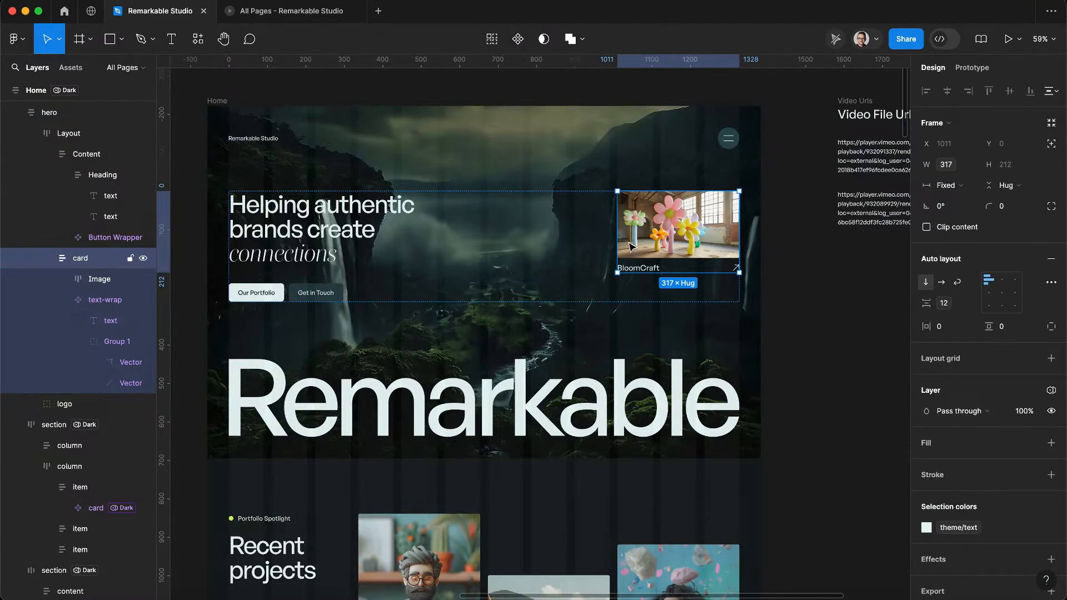
scroll(705, 248, "up", 5)
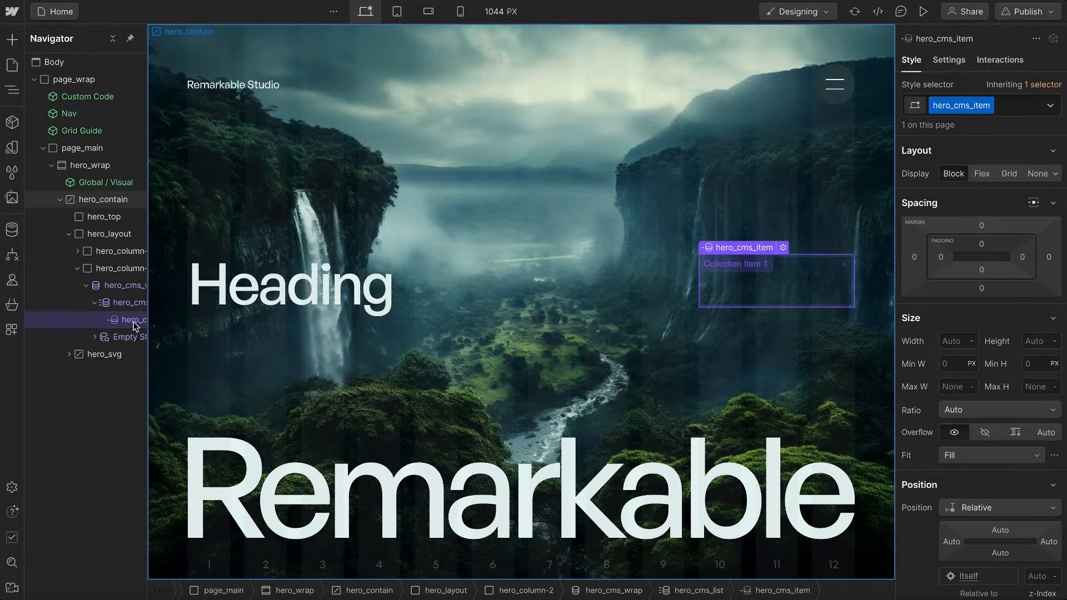
- Add a link block inside hero_cms_item, leaving its link settings at their defaults
key("super+k")
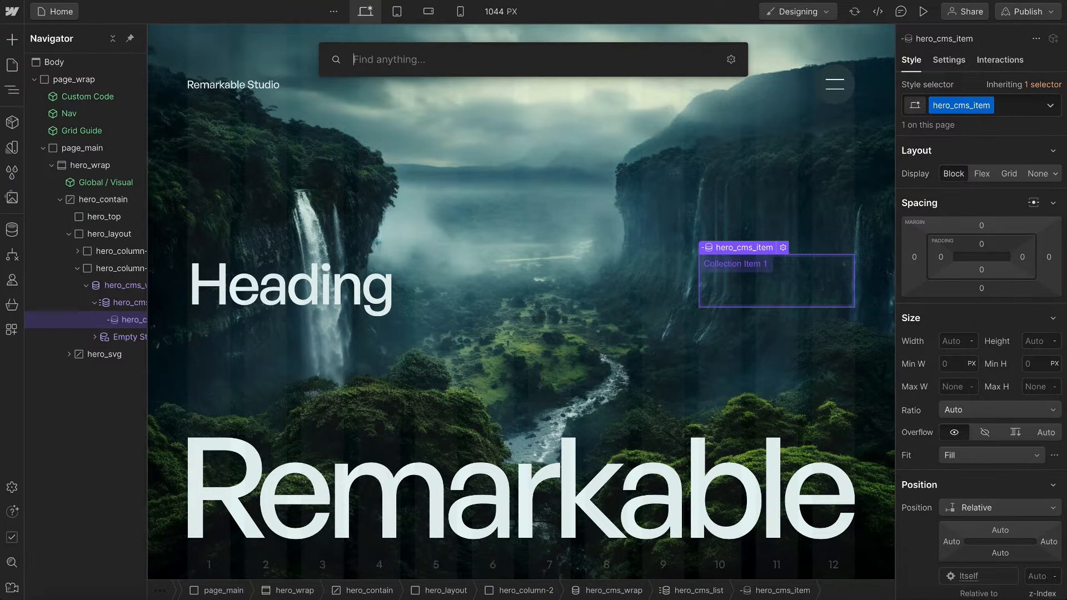
type("link")
key("Return")
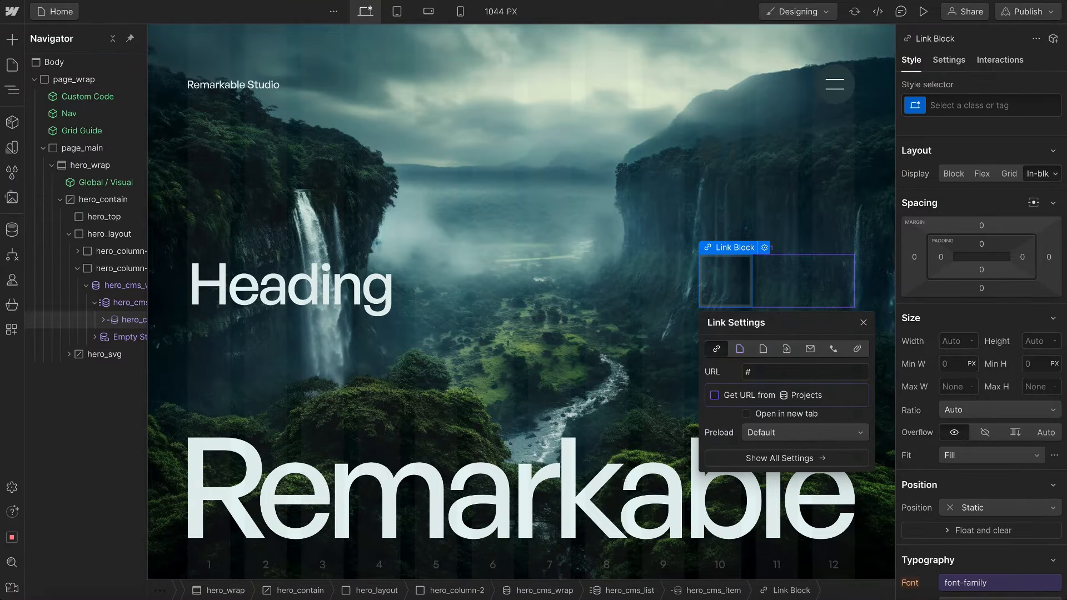
key("Escape")
- Give the new link block the class hero_card_wrap
key("super+Return")
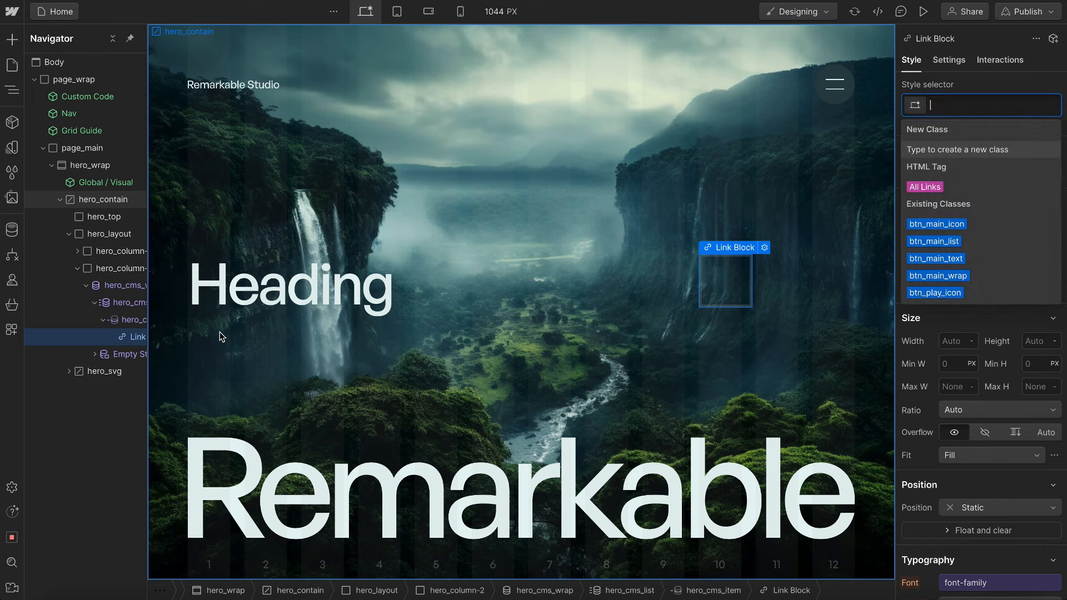
type("hero_cms_")
key("BackSpace")
key("BackSpace")
key("BackSpace")
key("BackSpace")
type("card_")
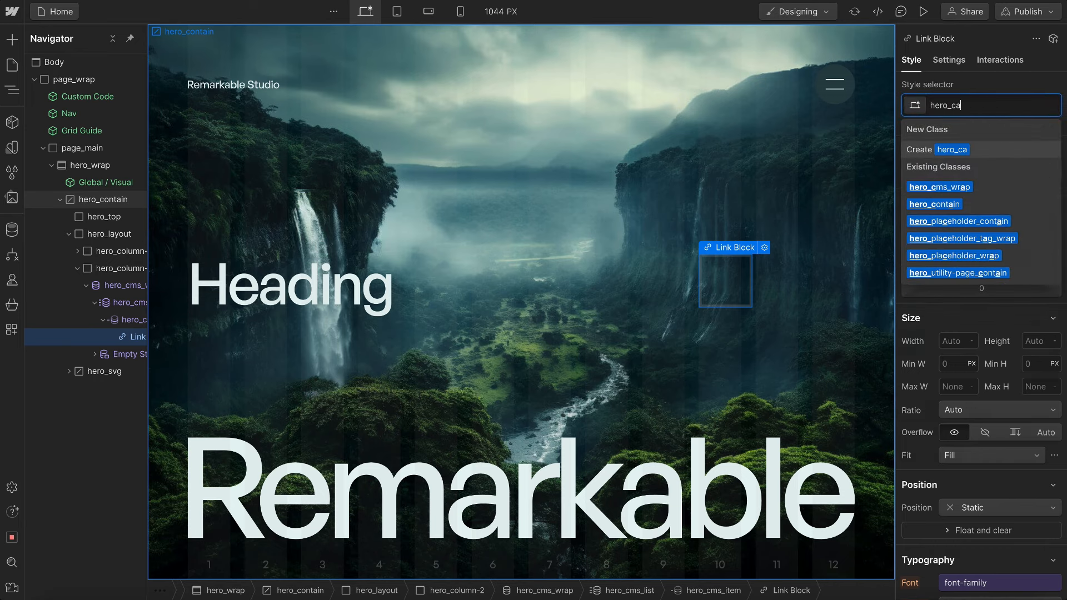
type("wrap")
key("Return")
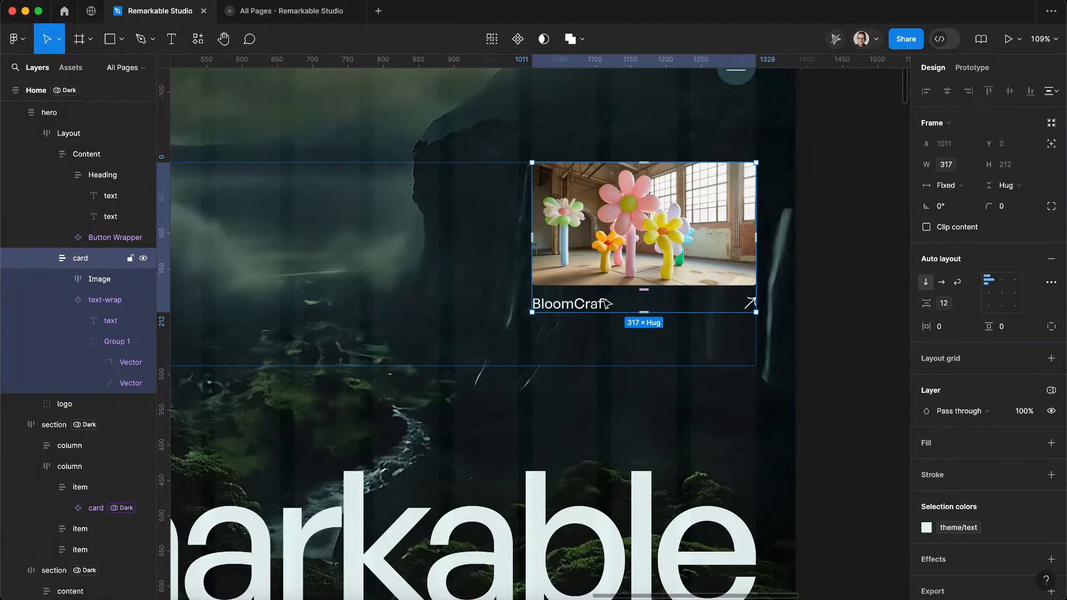
- In the Figma design, examine the hero card's text row and compare it with the project and blog cards
double_click(603, 304)
left_click(667, 305)
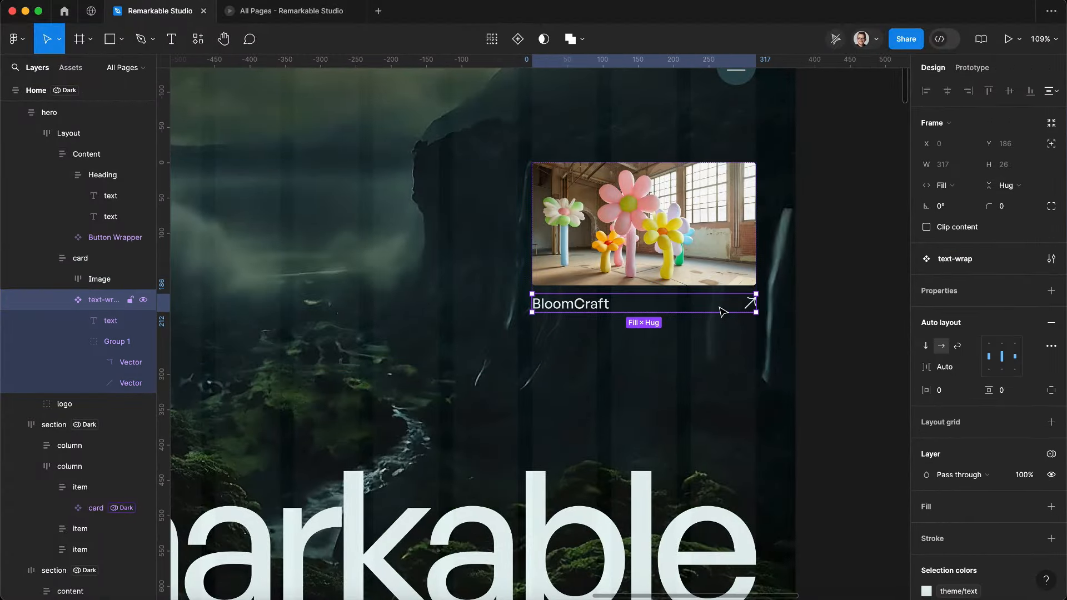
scroll(720, 309, "down", 5)
scroll(722, 312, "down", 7)
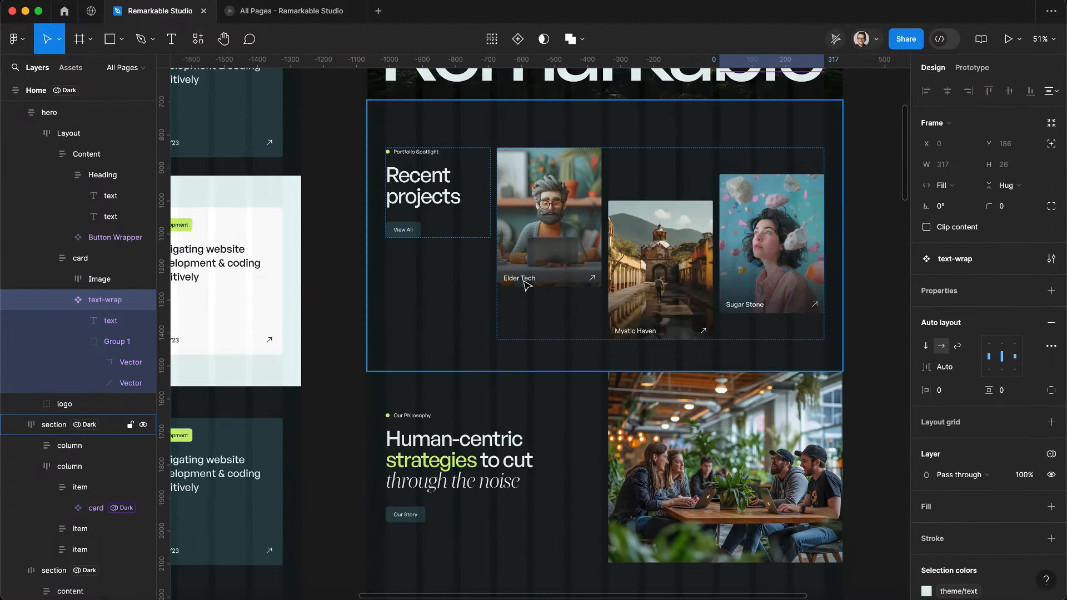
scroll(604, 307, "down", 8)
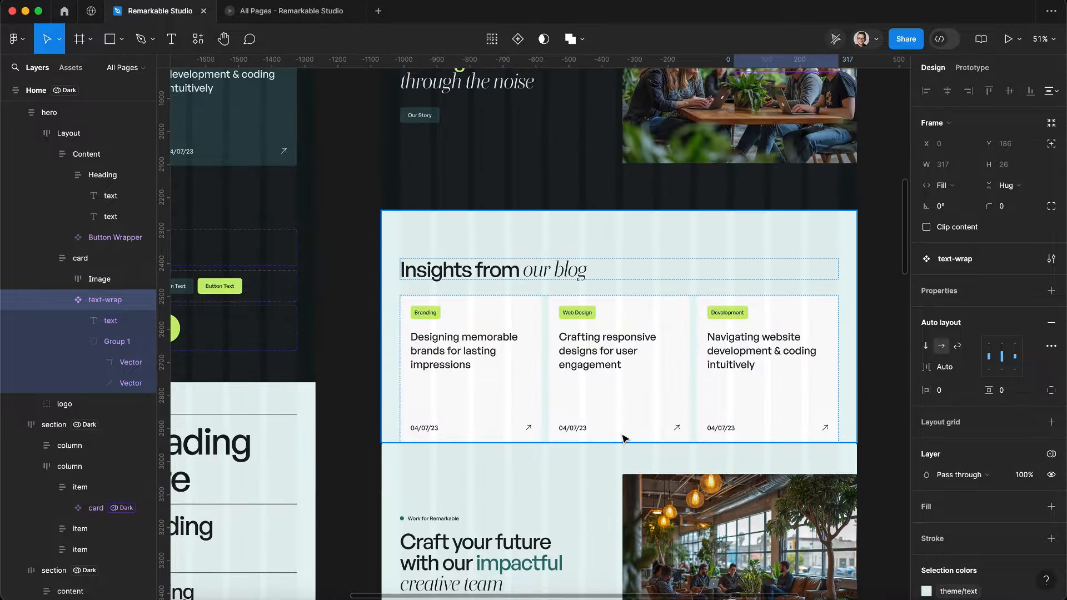
scroll(669, 438, "up", 10)
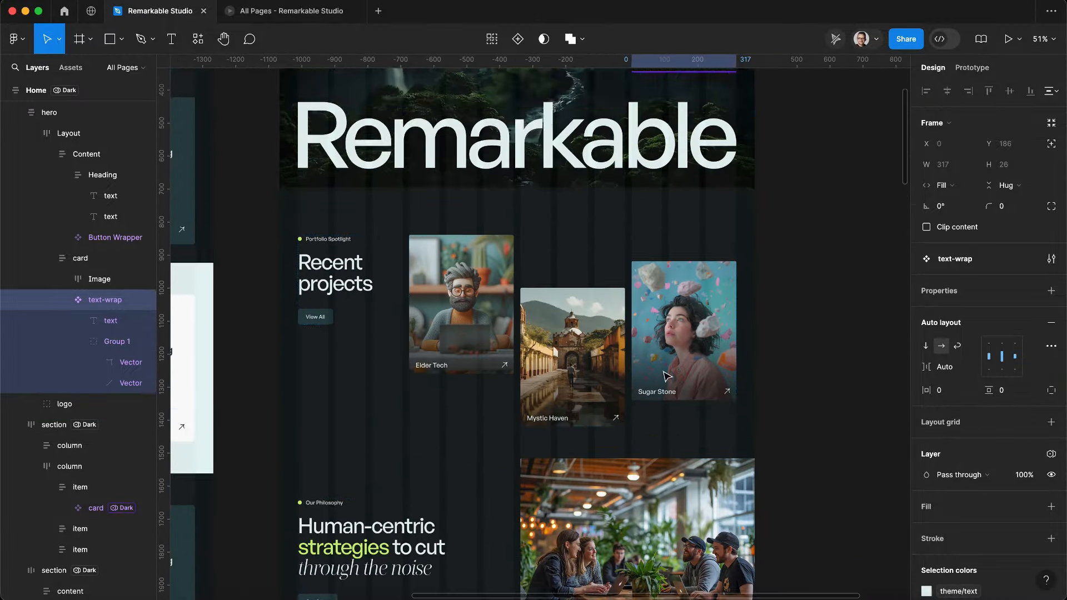
scroll(615, 248, "up", 2)
scroll(649, 221, "up", 5)
scroll(651, 223, "right", 1)
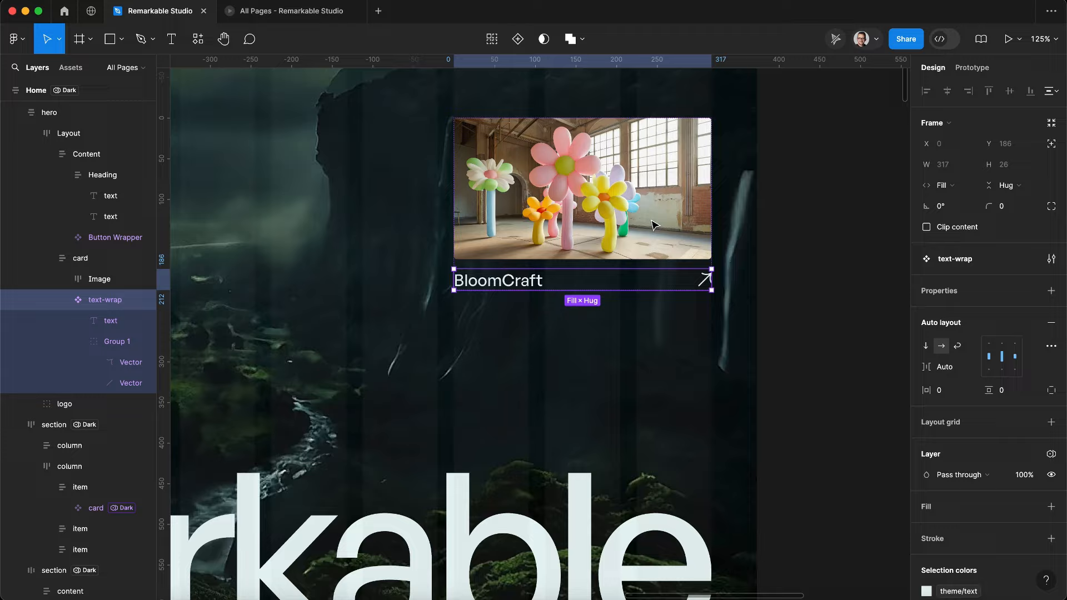
key("ctrl+Left")
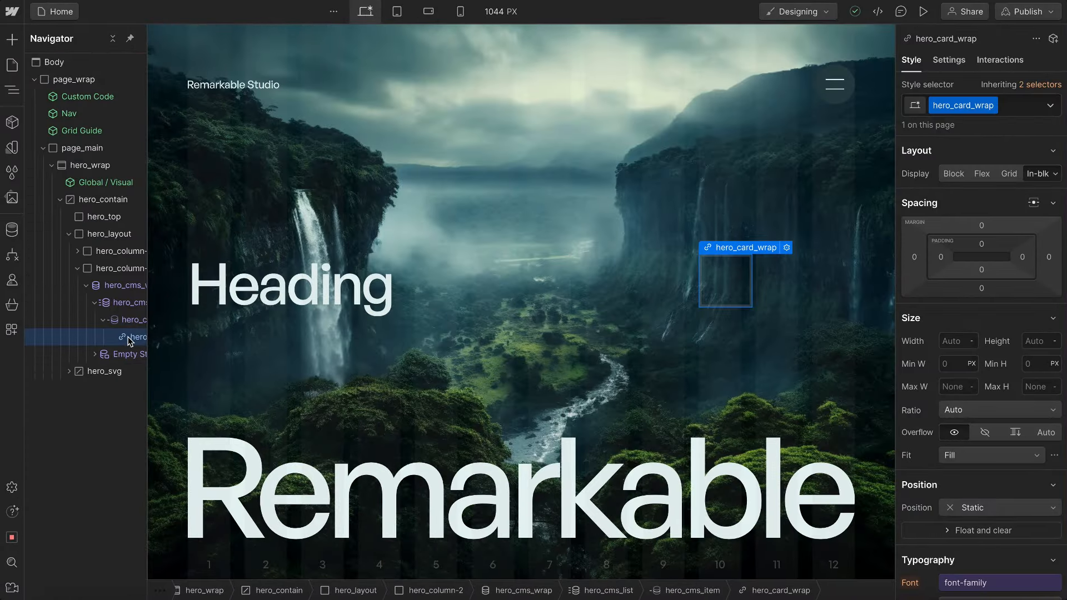
- Back in Webflow, add a div block inside hero_card_wrap
key("super+k")
type("div")
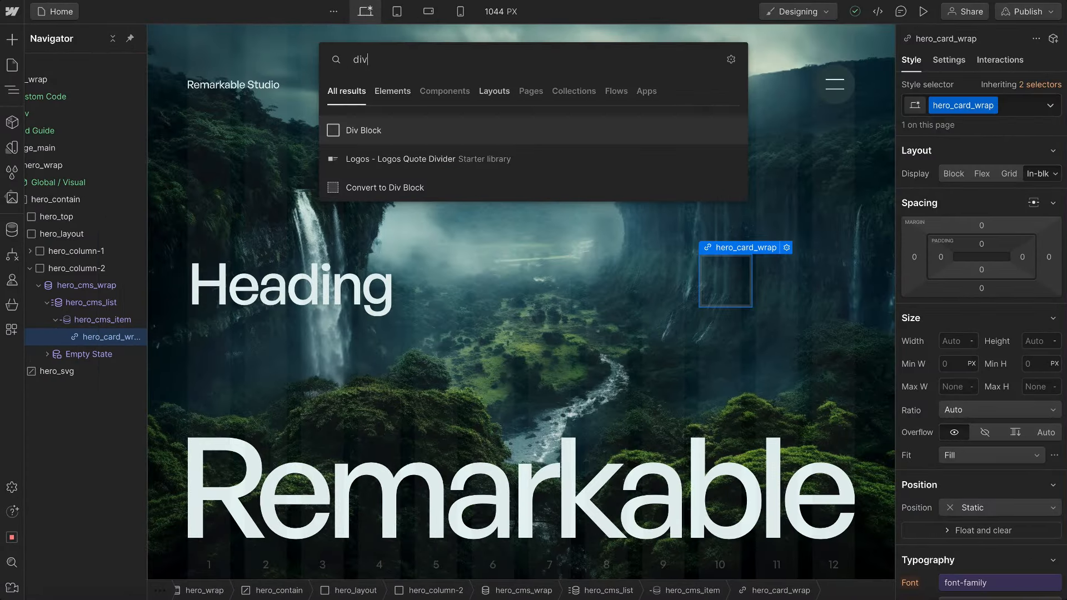
key("Return")
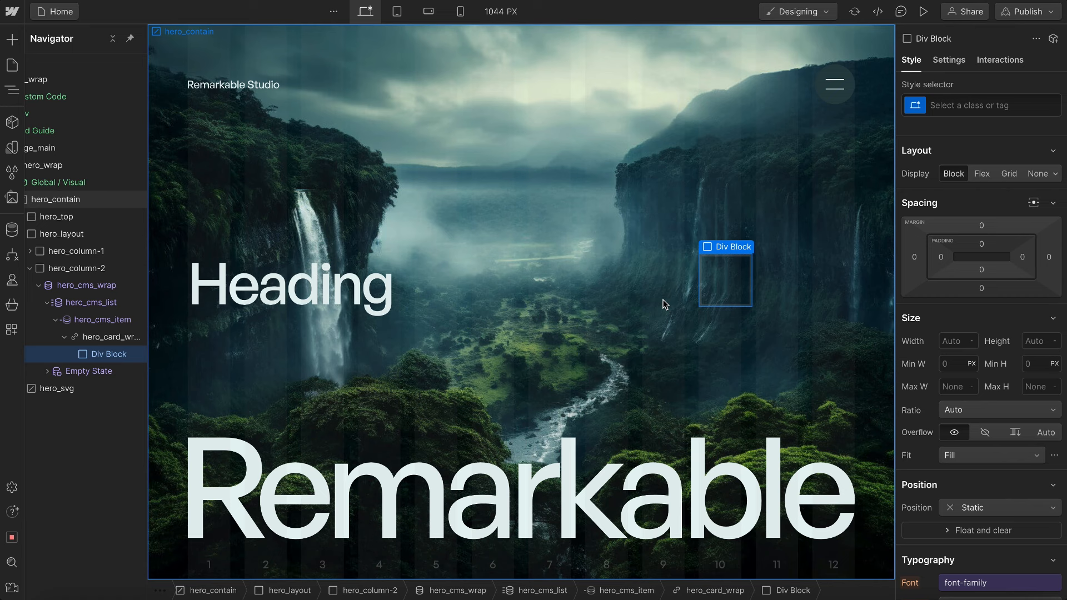
- Give the new div block inside hero_card_wrap the class g_link-title_wrap
left_click(995, 102)
type("g_")
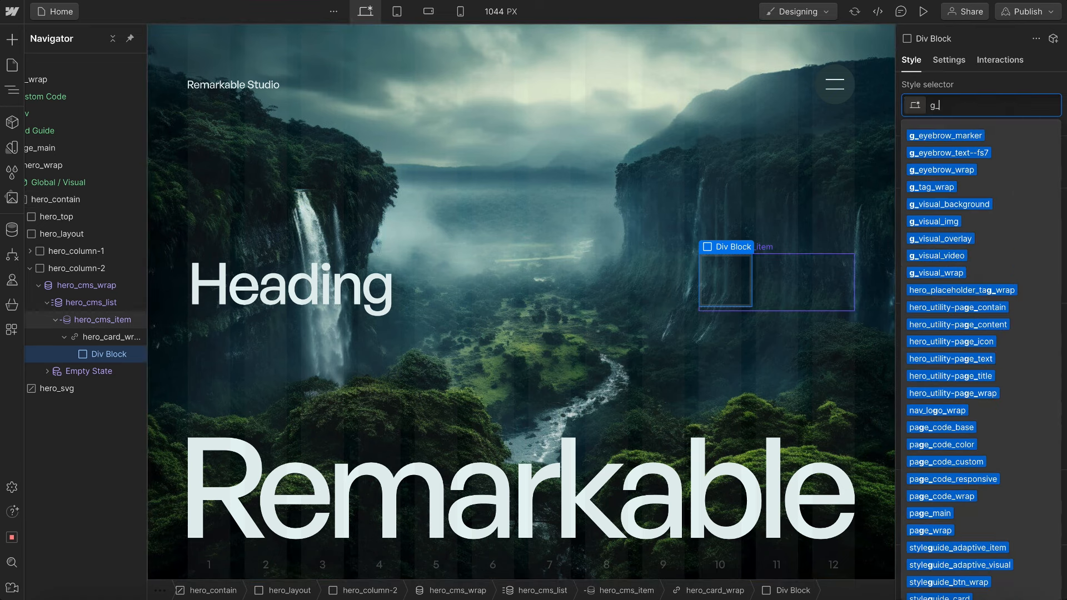
type("link-title")
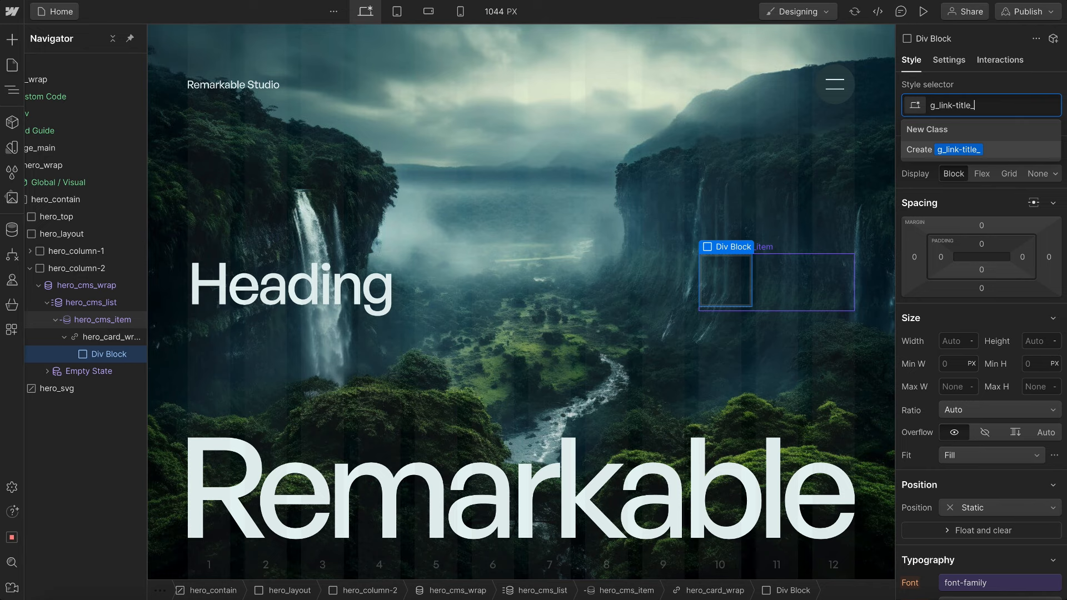
type("_wrap")
key("Return")
- Add a text block inside g_link-title_wrap and give it the class g_link-title_text
key("ctrl+k")
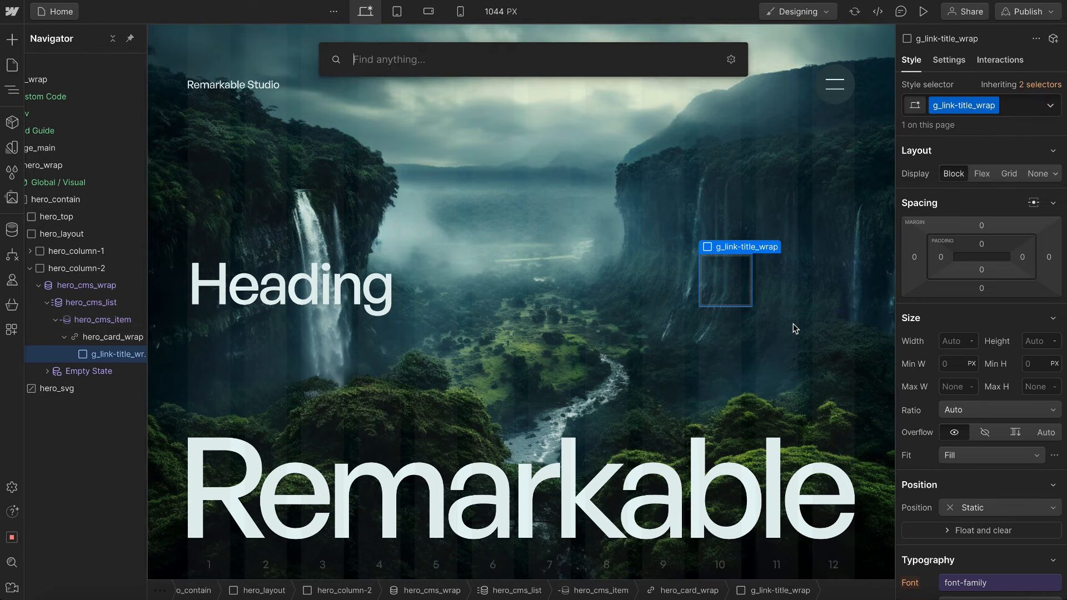
type("text")
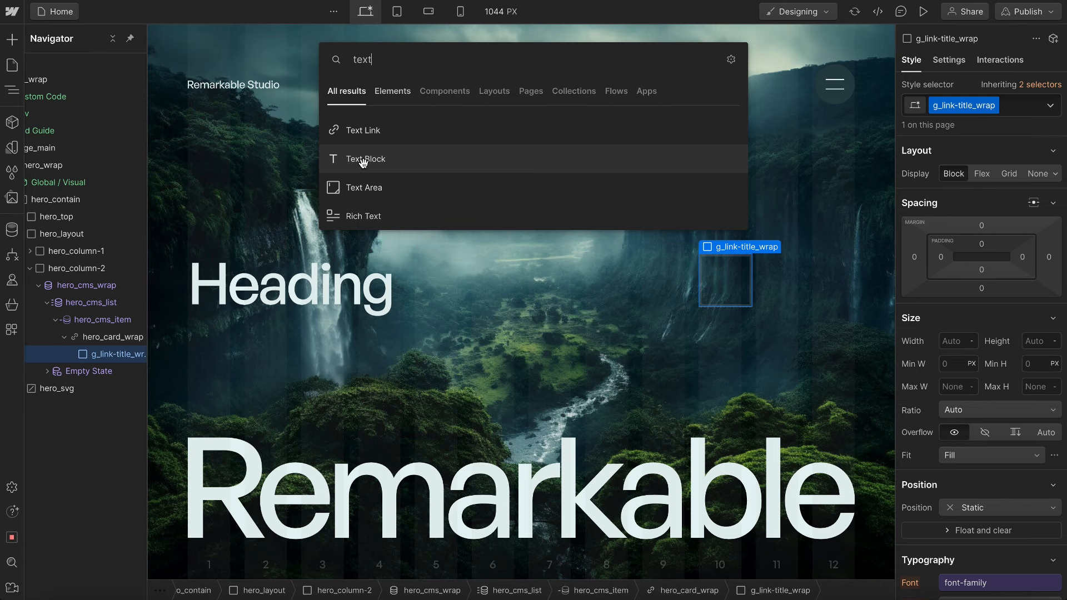
key("Return")
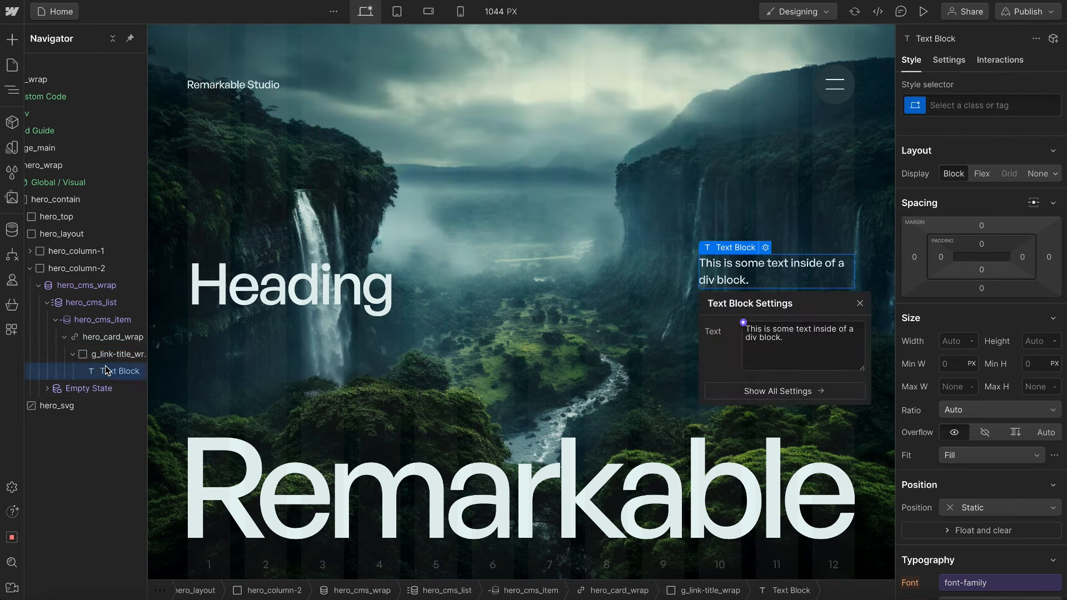
key("ctrl+Return")
type("g_link-title_")
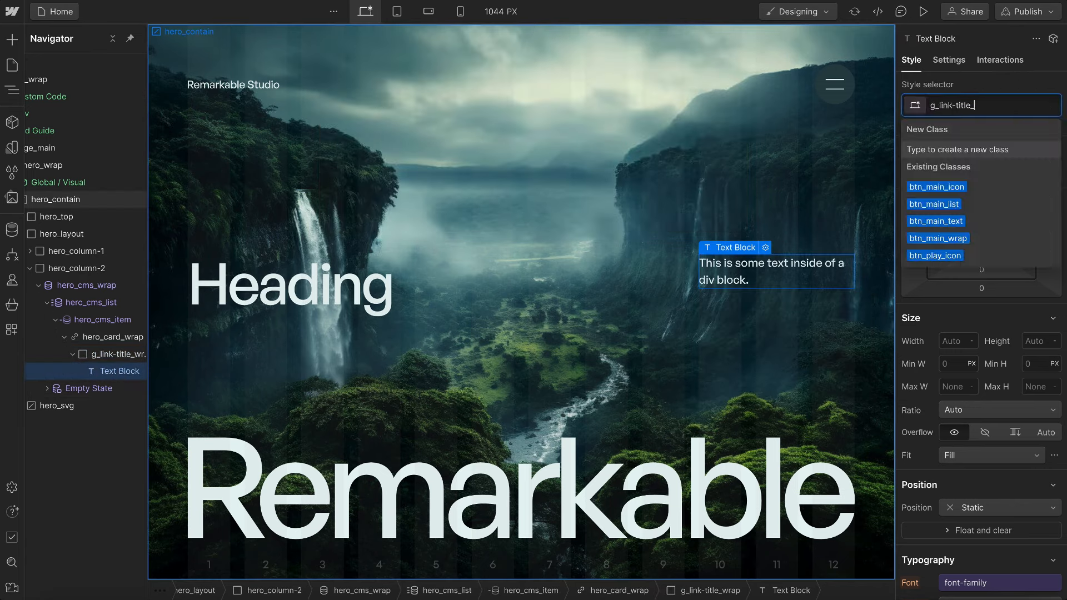
type("text")
key("Return")
- Apply the global combo class u-text-large to the g_link-title_text block
type("u-text-l")
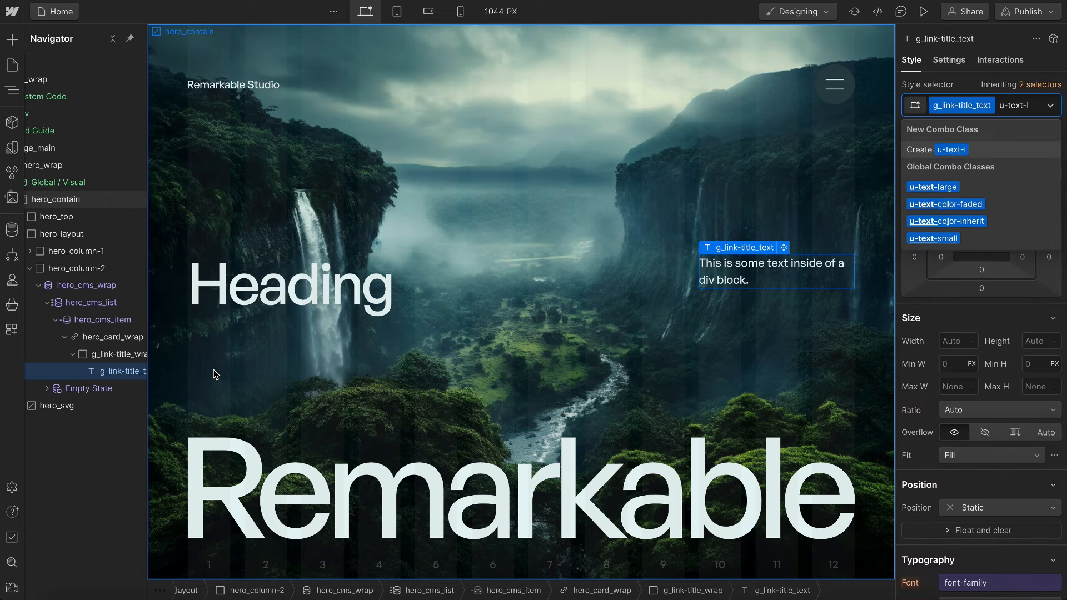
key("BackSpace")
key("BackSpace")
key("BackSpace")
key("BackSpace")
key("BackSpace")
key("BackSpace")
key("BackSpace")
key("BackSpace")
left_click(948, 185)
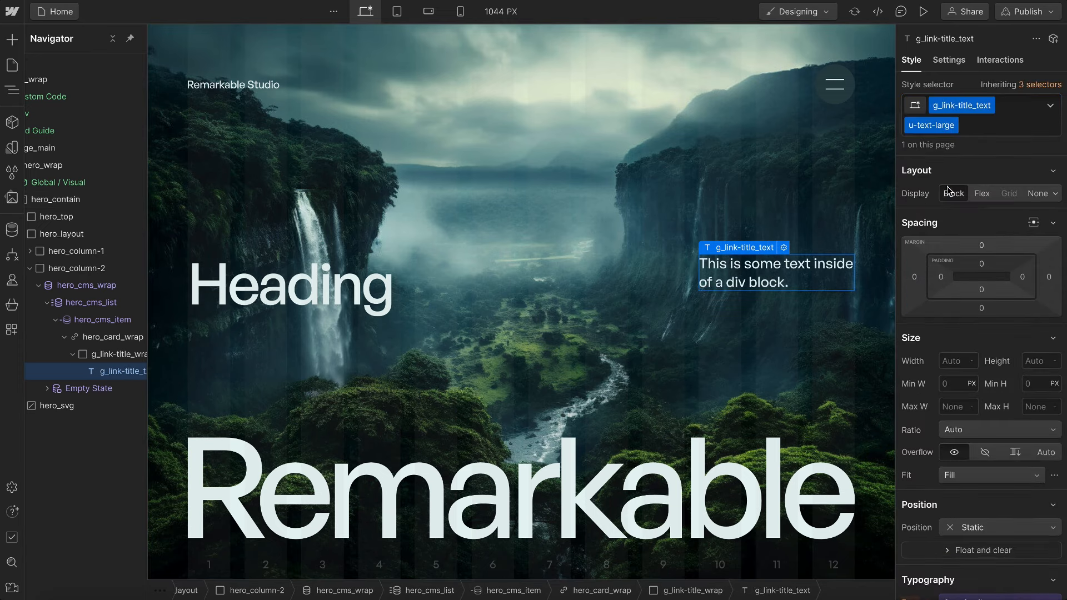
- Add a div block inside g_link-title_wrap and give it the class g_link-title_icon
left_click(108, 354)
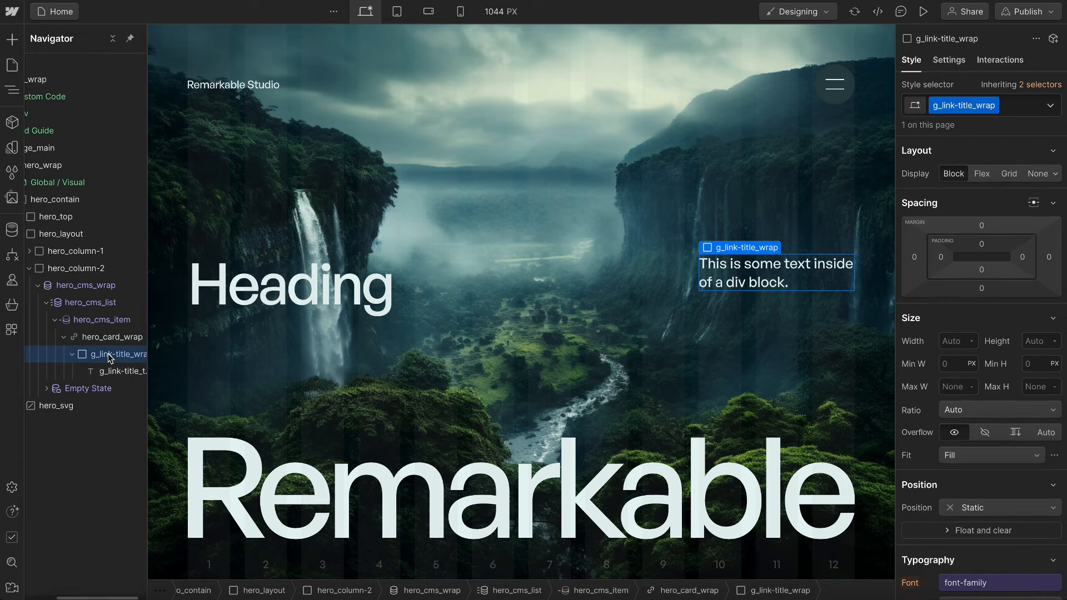
key("ctrl+k")
type("div")
key("Return")
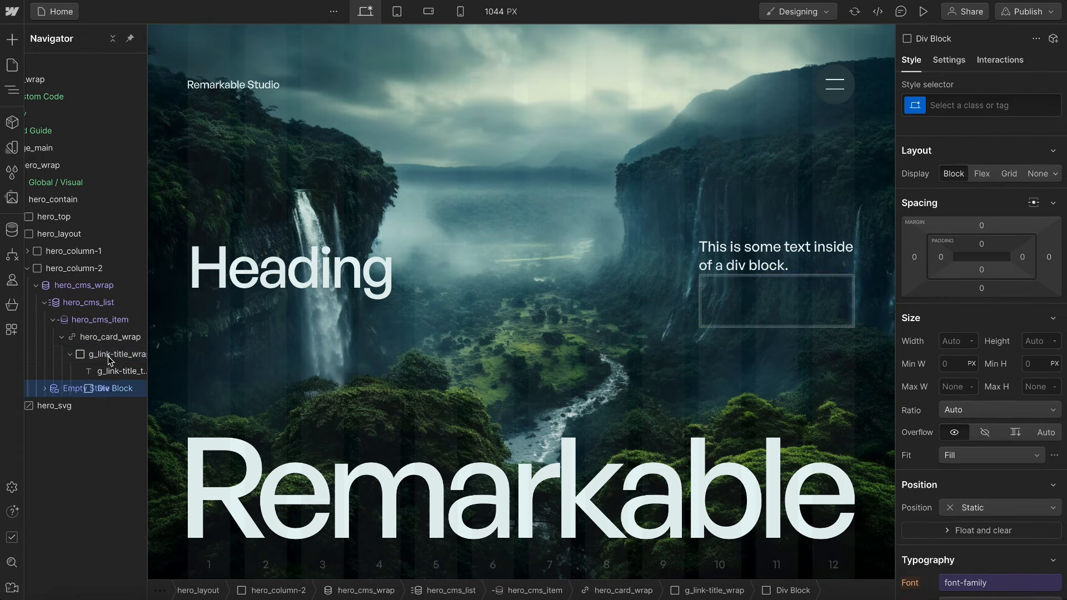
key("ctrl+Return")
type("g_link-title_")
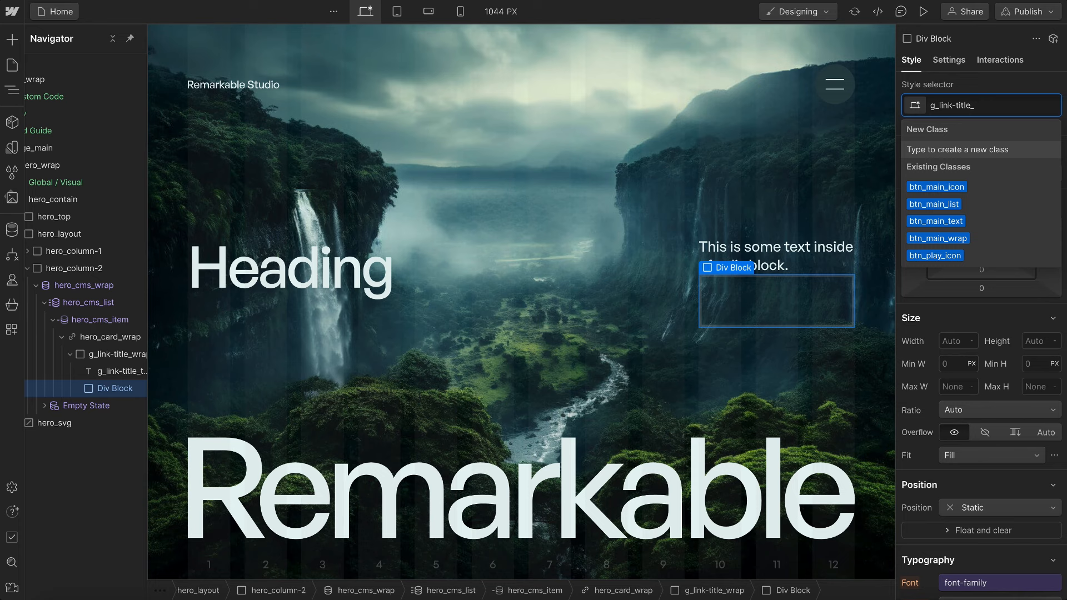
type("icon")
key("Return")
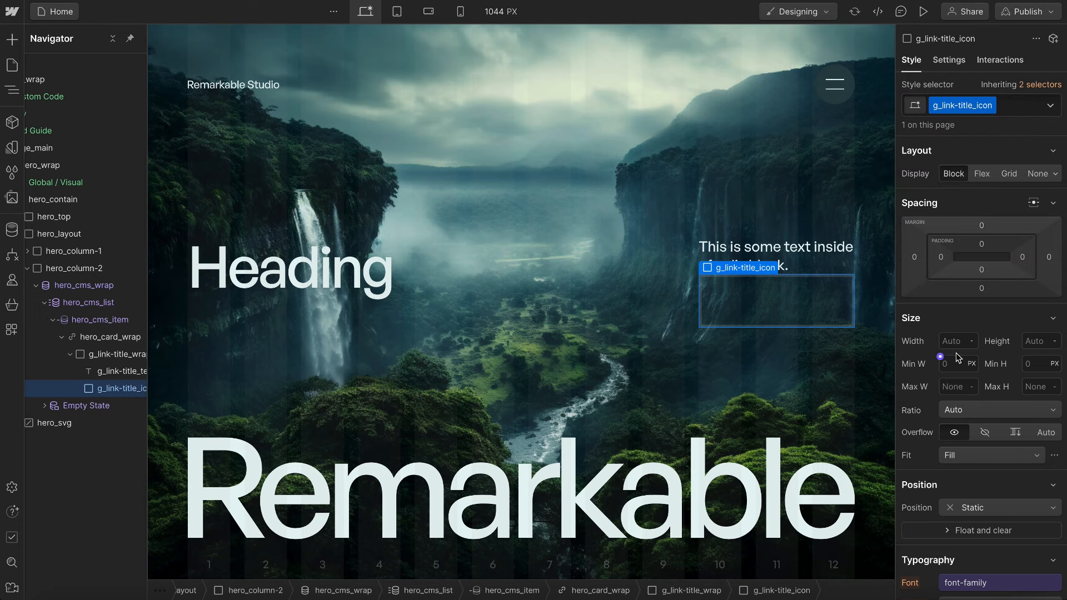
- Set the width and height of g_link-title_icon to 1 rem each
left_click(971, 345)
key("Return")
left_click(1038, 341)
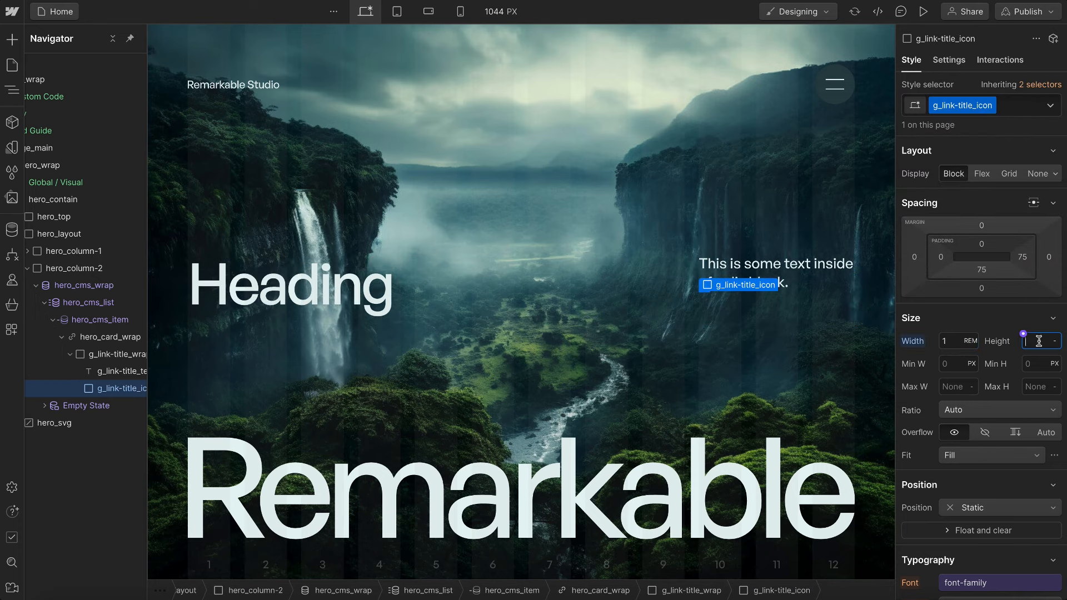
type("1rem")
key("Return")
- Insert the Icon / Arrow Full component inside g_link-title_icon
key("ctrl+k")
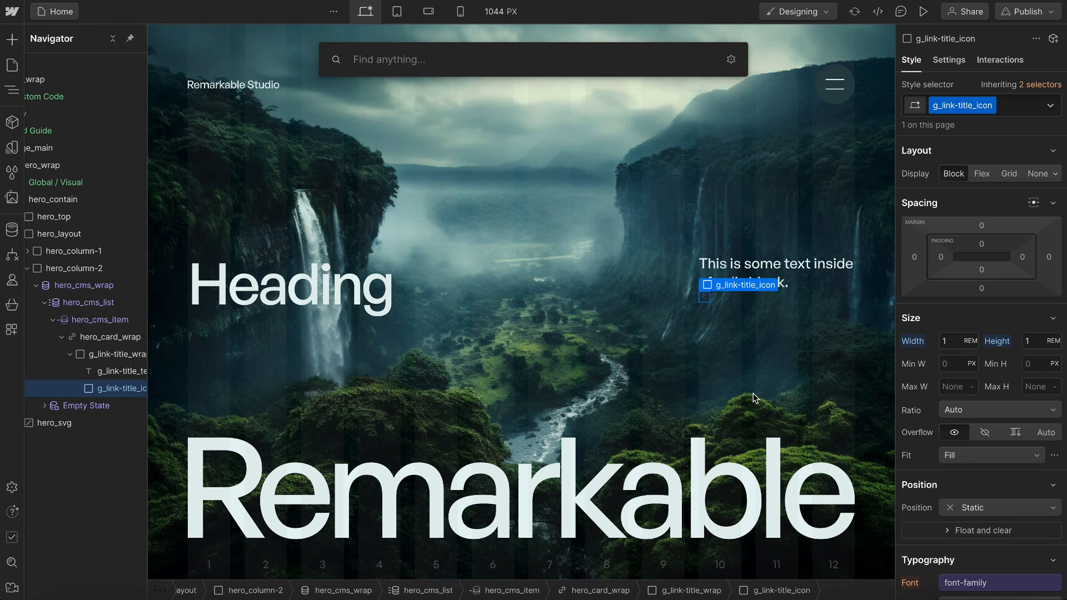
type("icon /")
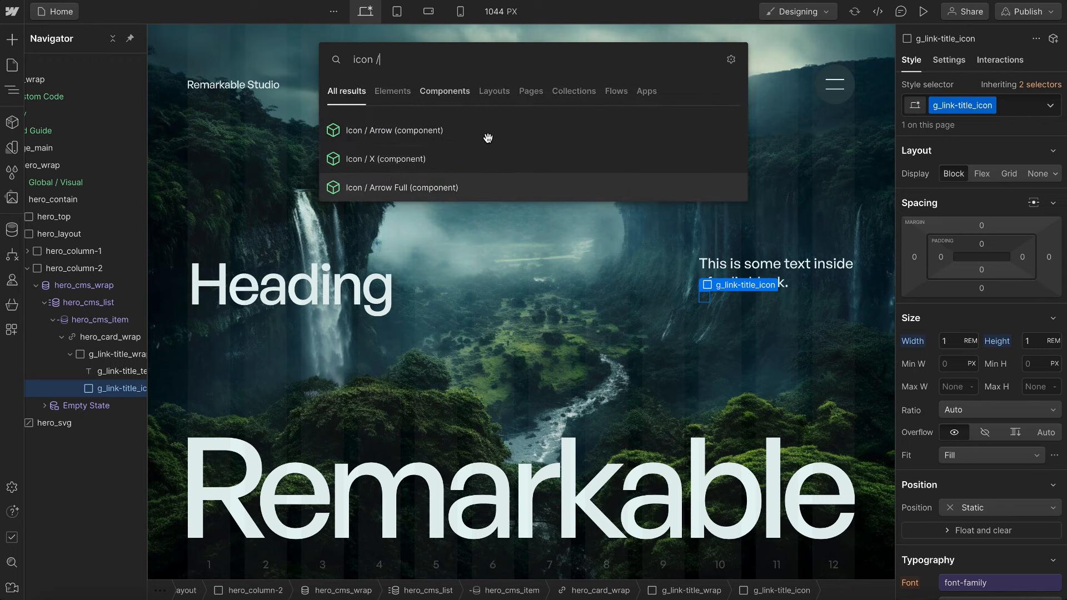
left_click(400, 188)
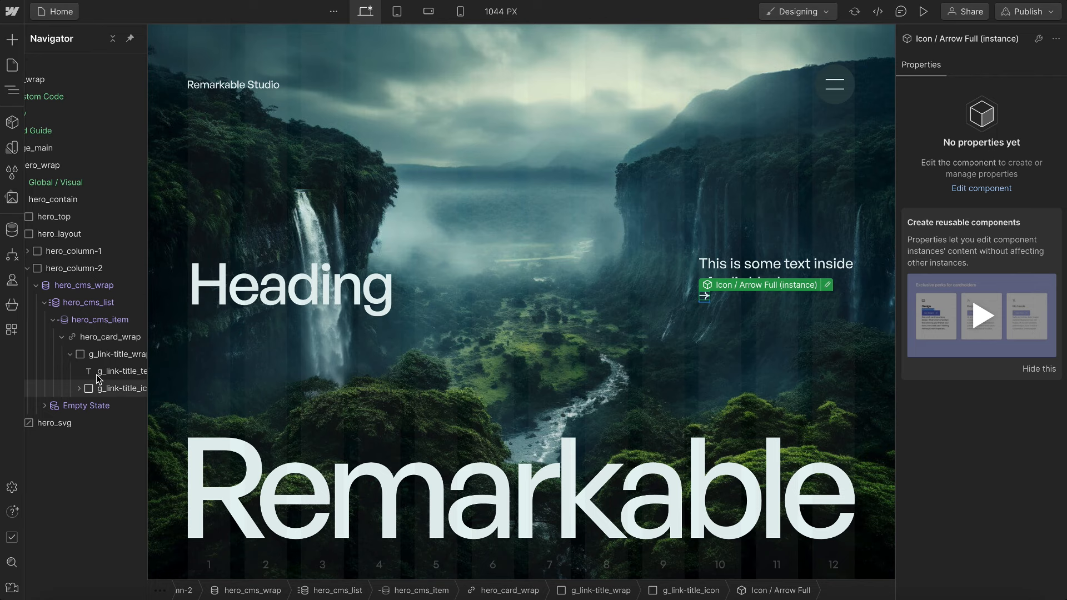
- Apply the global combo class u-hflex-between-center to g_link-title_wrap
left_click(109, 355)
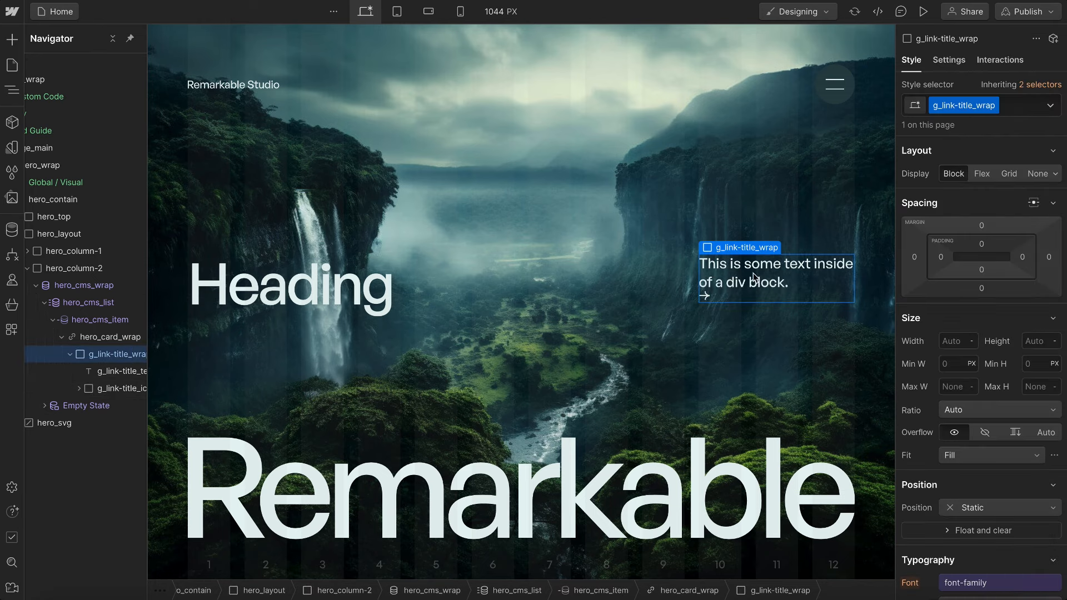
left_click(1022, 107)
type("h-")
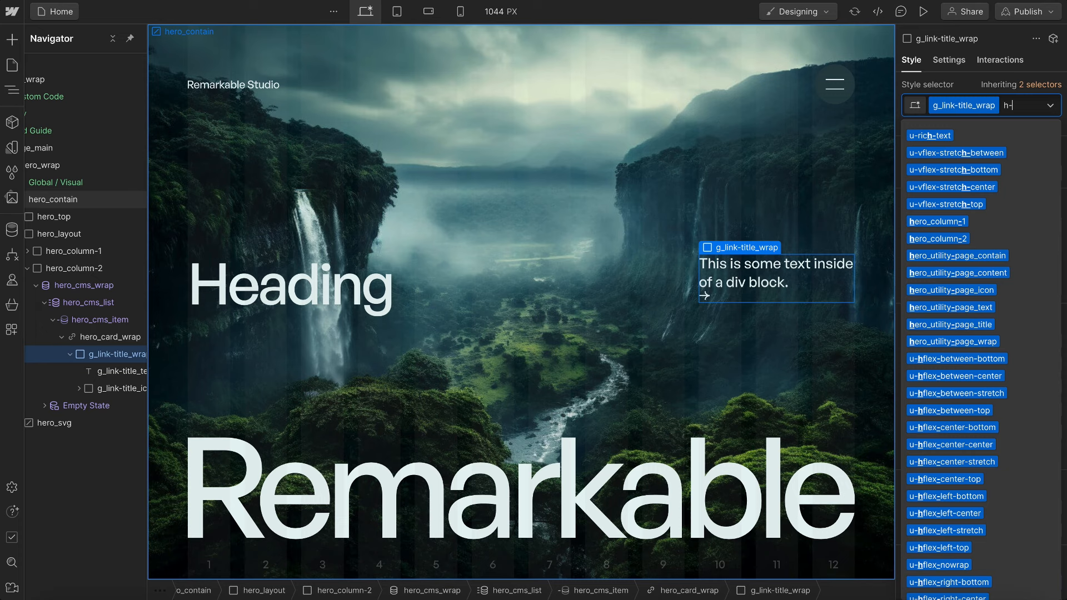
type("b")
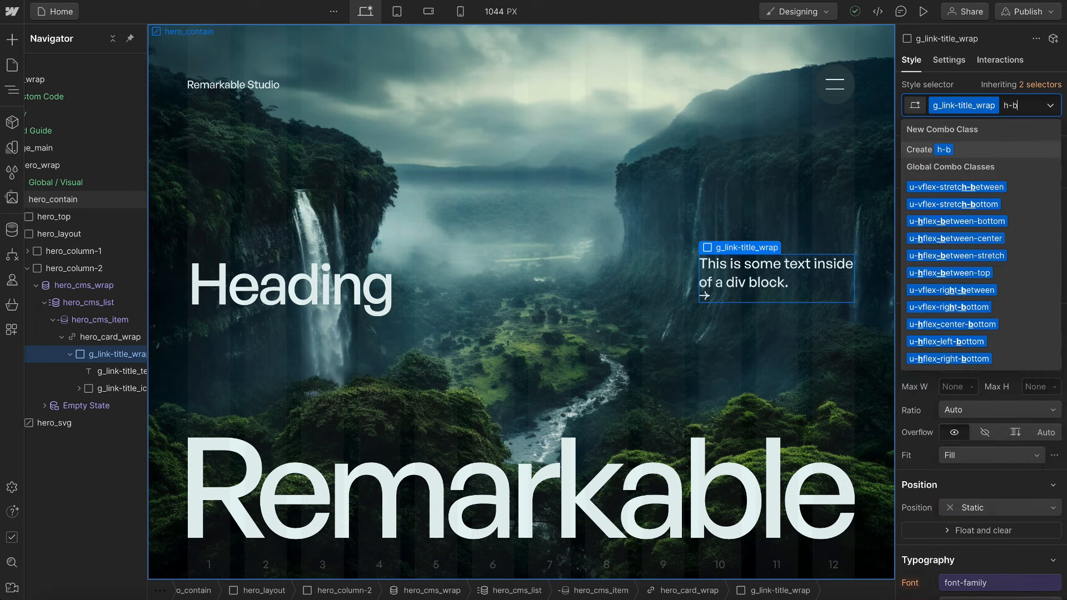
type("-")
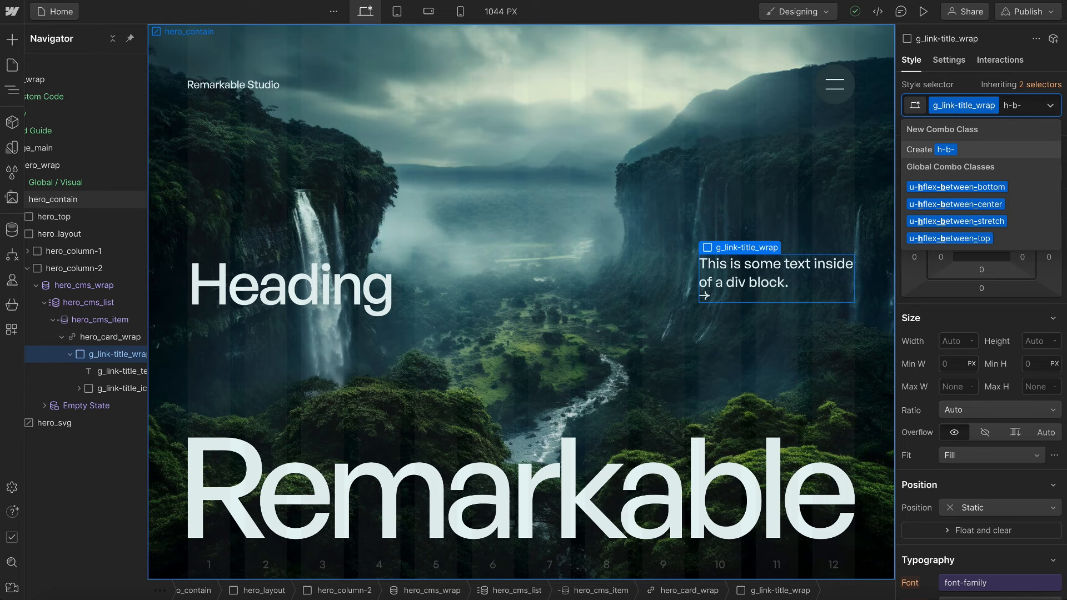
type("c")
key("Return")
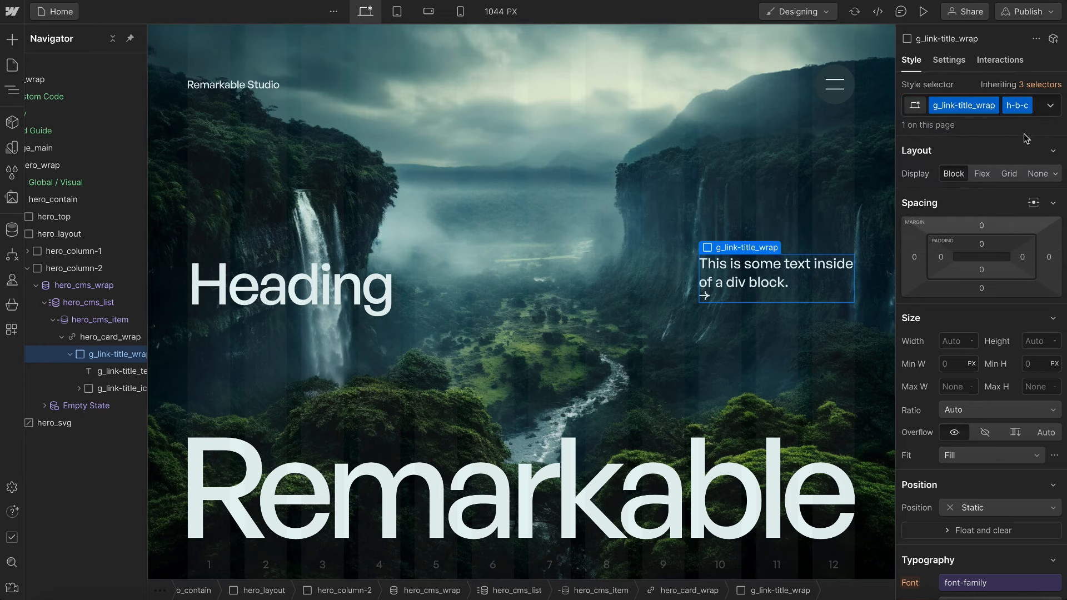
left_click(1020, 105)
type("h-b-c")
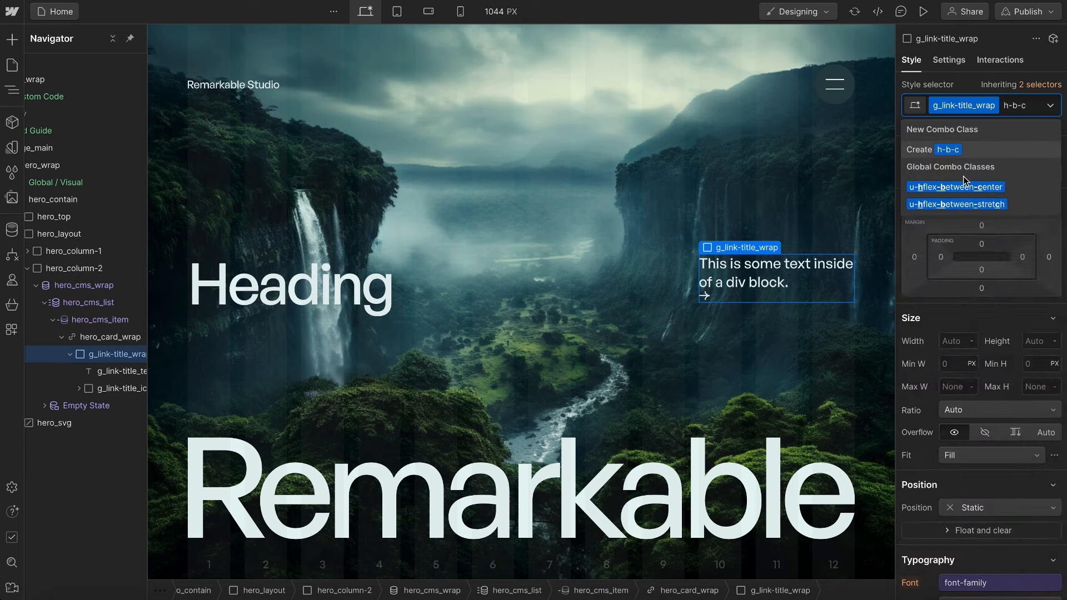
left_click(1004, 204)
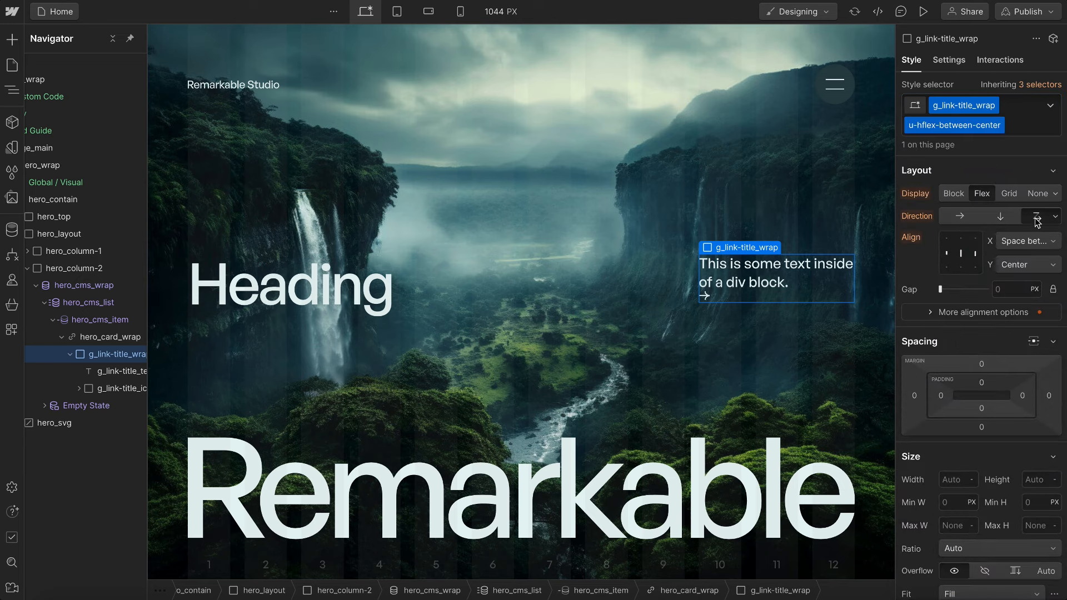
- Add the u-hflex-nowrap utility class to g_link-title_wrap to keep the text and arrow on one row
left_click(1027, 125)
type("nowrap")
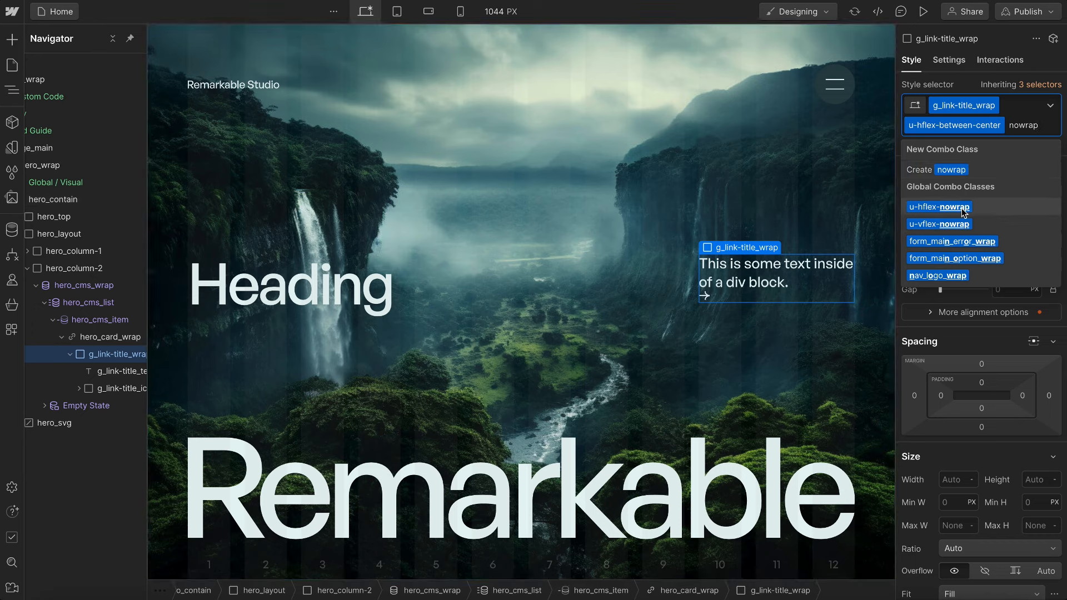
key("BackSpace")
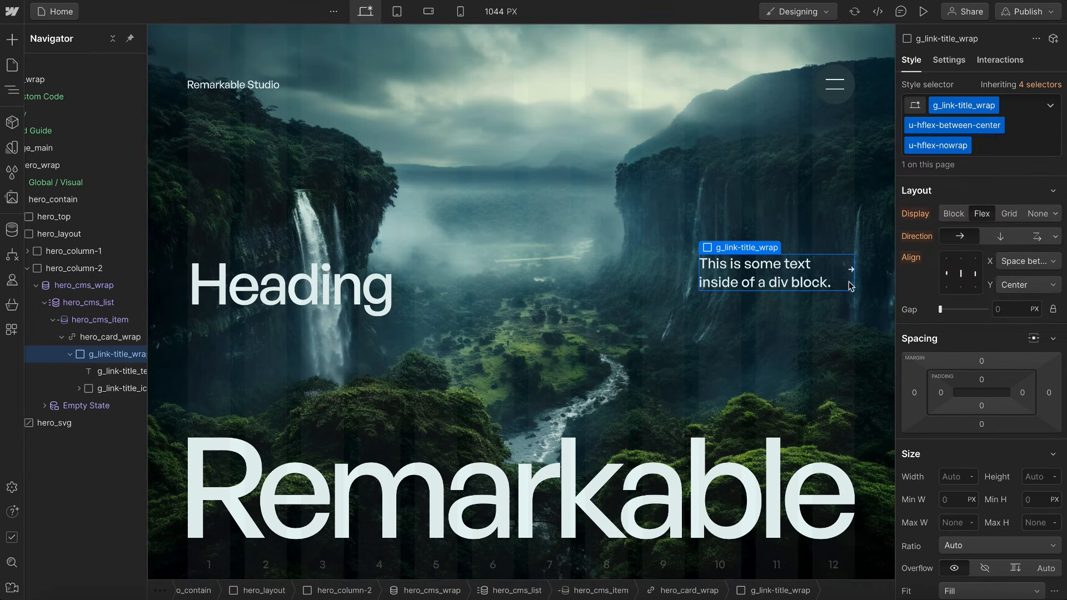
- Set g_link-title_icon's flex sizing to neither shrink nor grow, and select the arrow component instance nested inside it
left_click(117, 388)
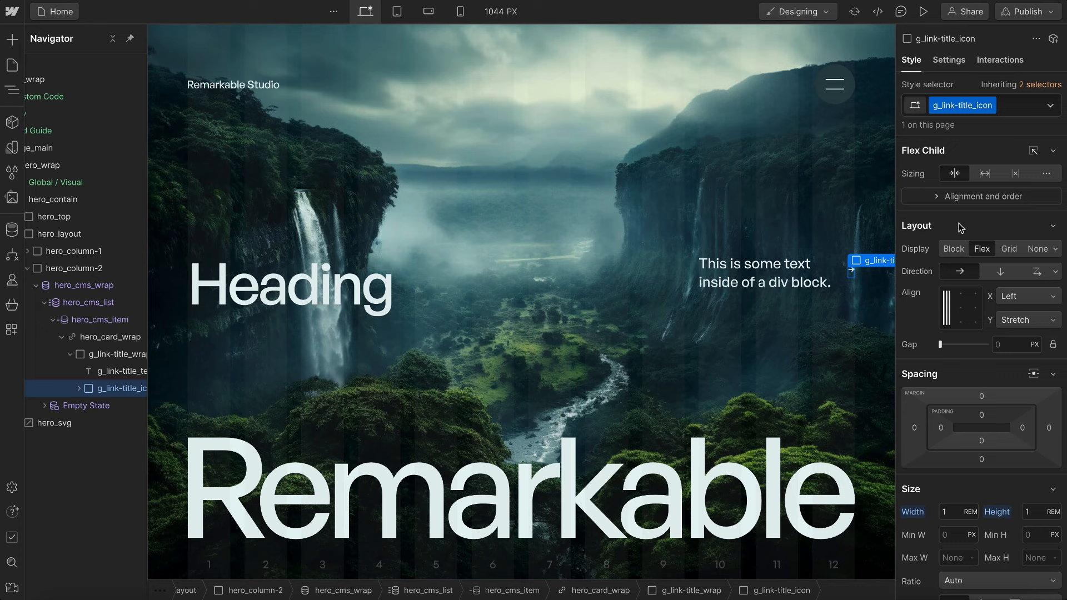
left_click(1017, 173)
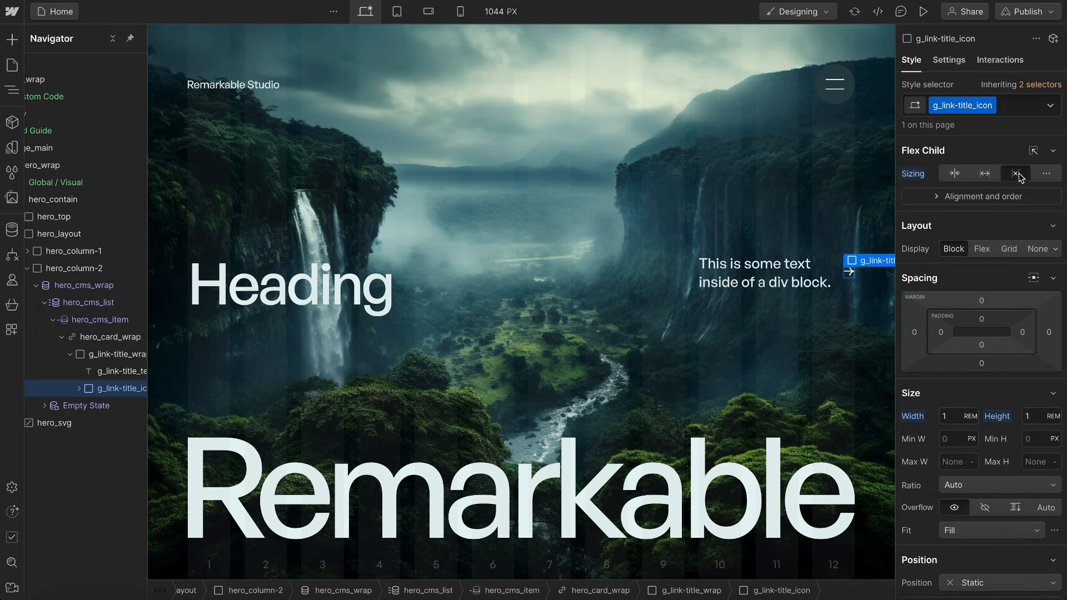
left_click(79, 389)
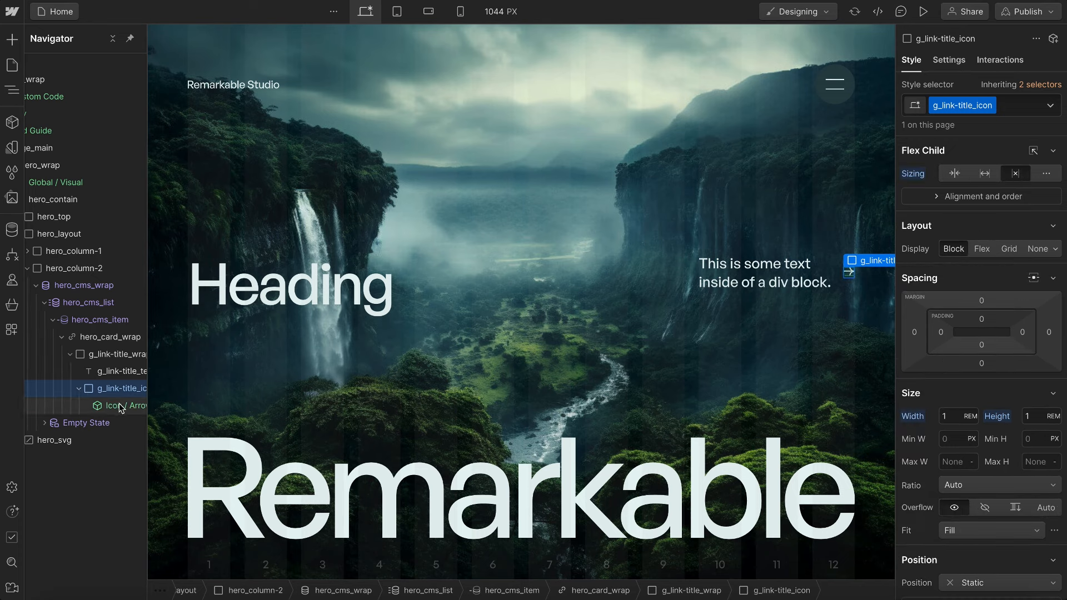
left_click(119, 407)
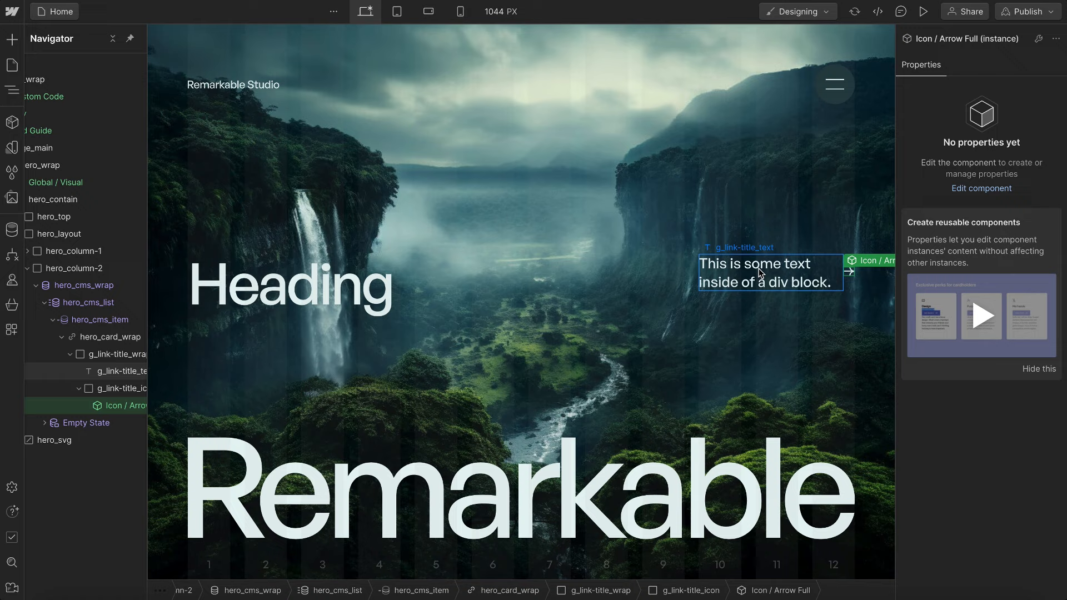
- Switch to Figma and copy the diagonal arrow group in the hero card's text row as SVG
key("ctrl+Right")
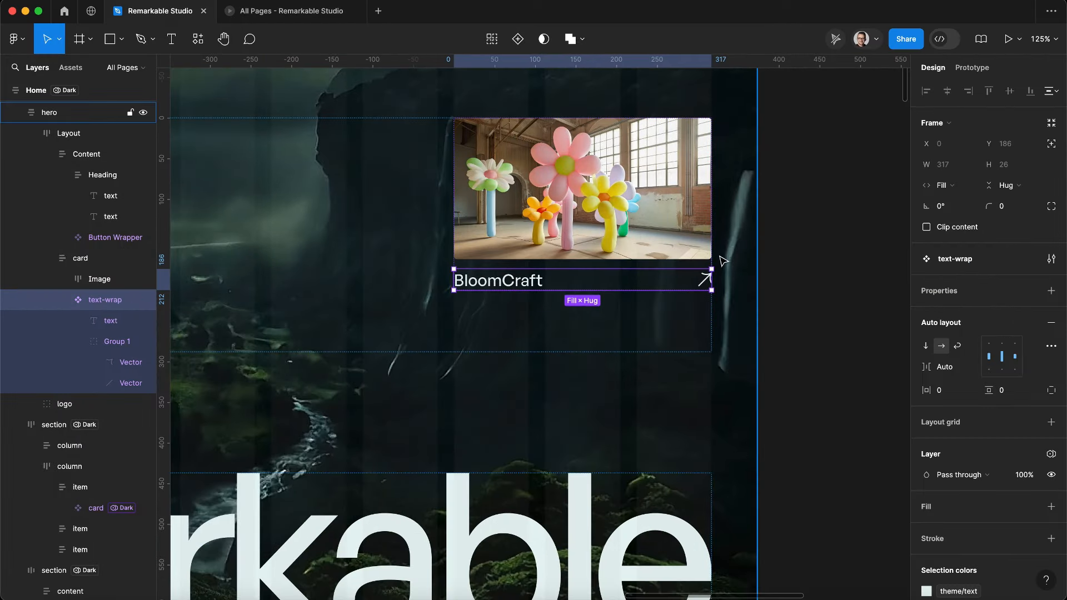
left_click(707, 280)
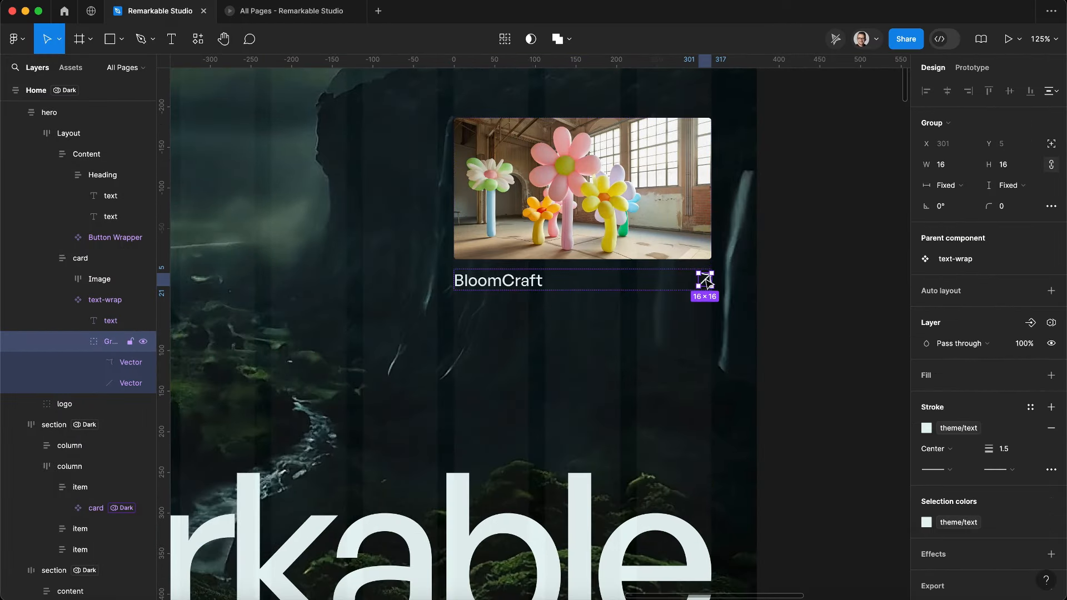
right_click(706, 280)
mouse_move(797, 281)
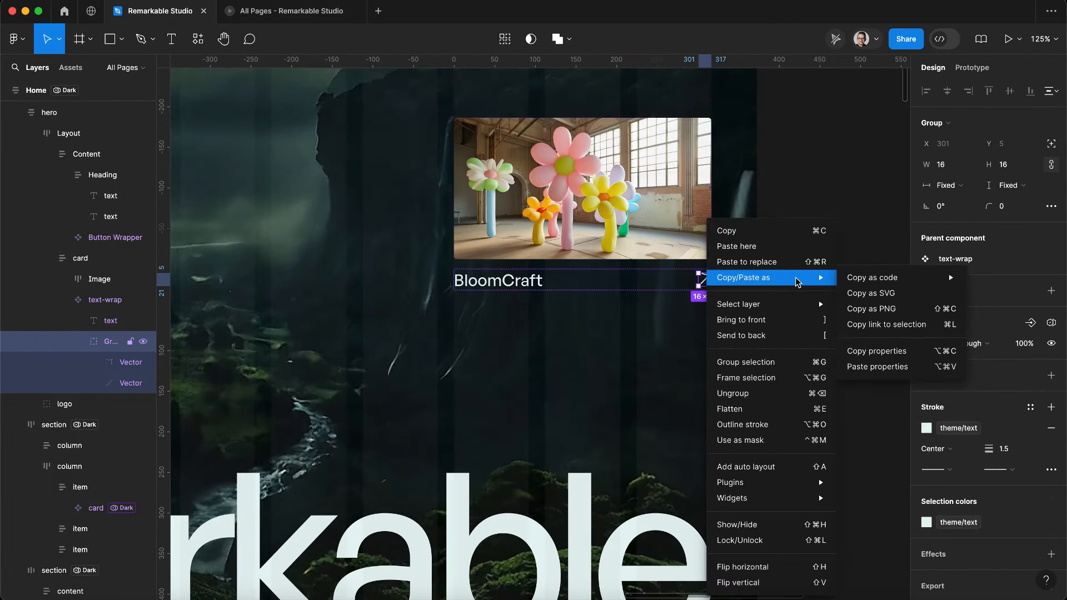
left_click(911, 295)
- Switch to Webflow and import the copied arrow SVG into g_link-title_icon with the SVG Import app
key("ctrl+Left")
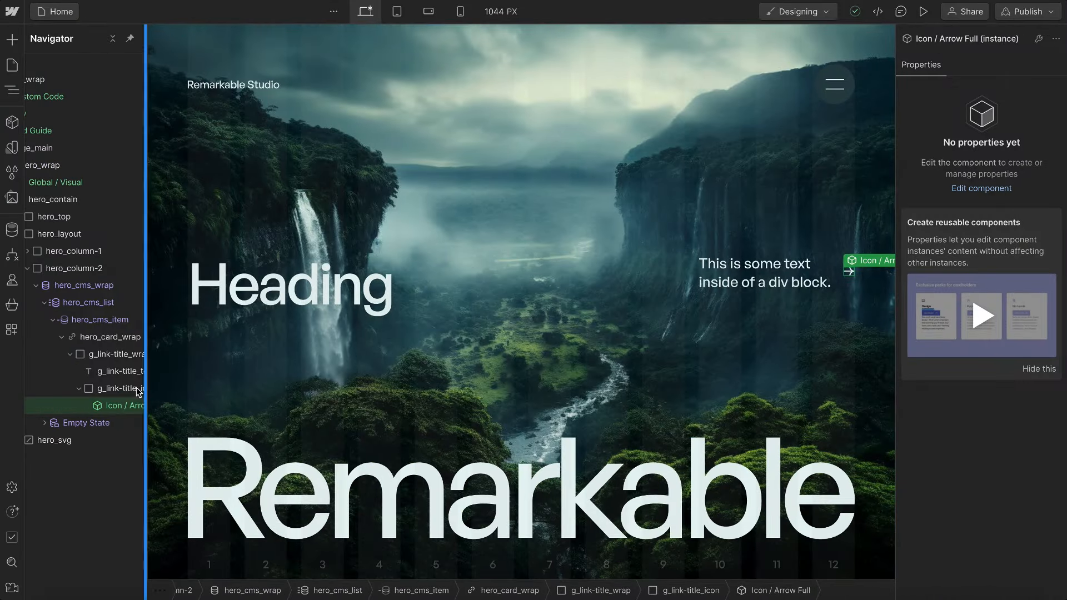
left_click(124, 391)
key("ctrl+k")
type("svg")
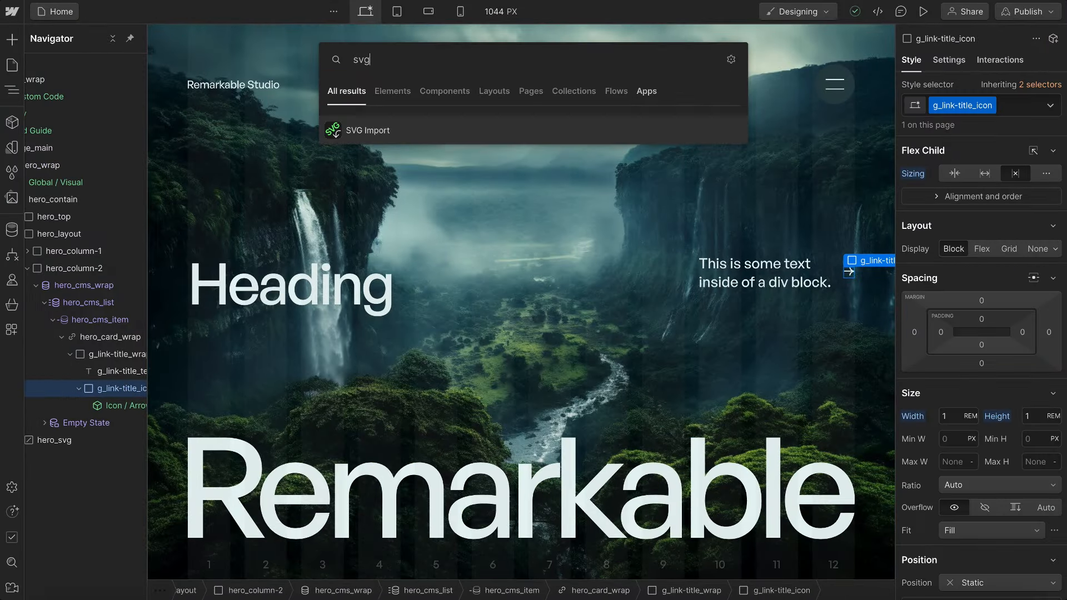
left_click(391, 131)
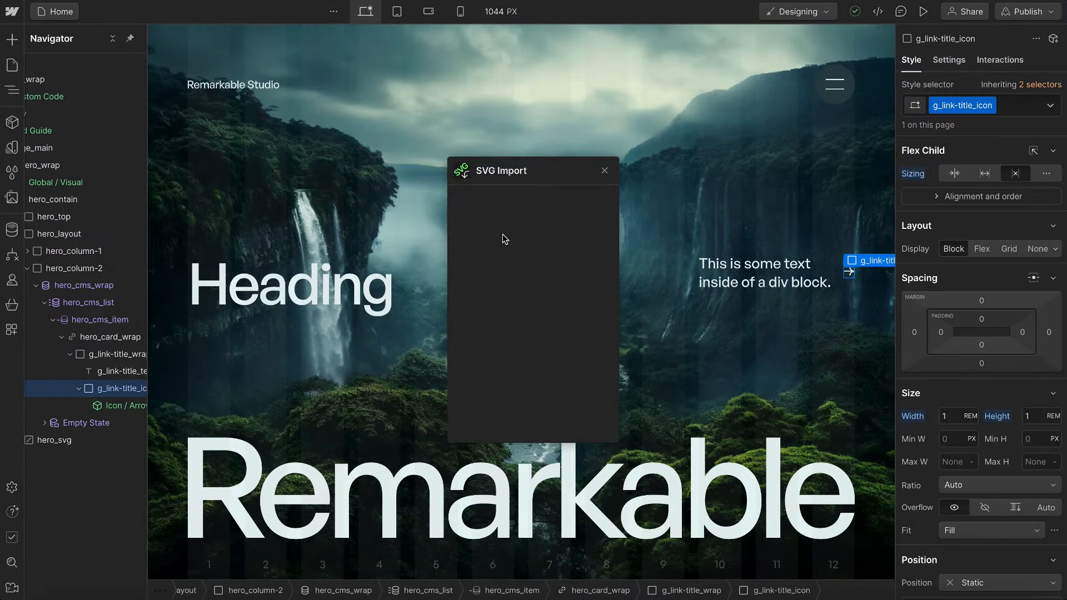
key("ctrl+v")
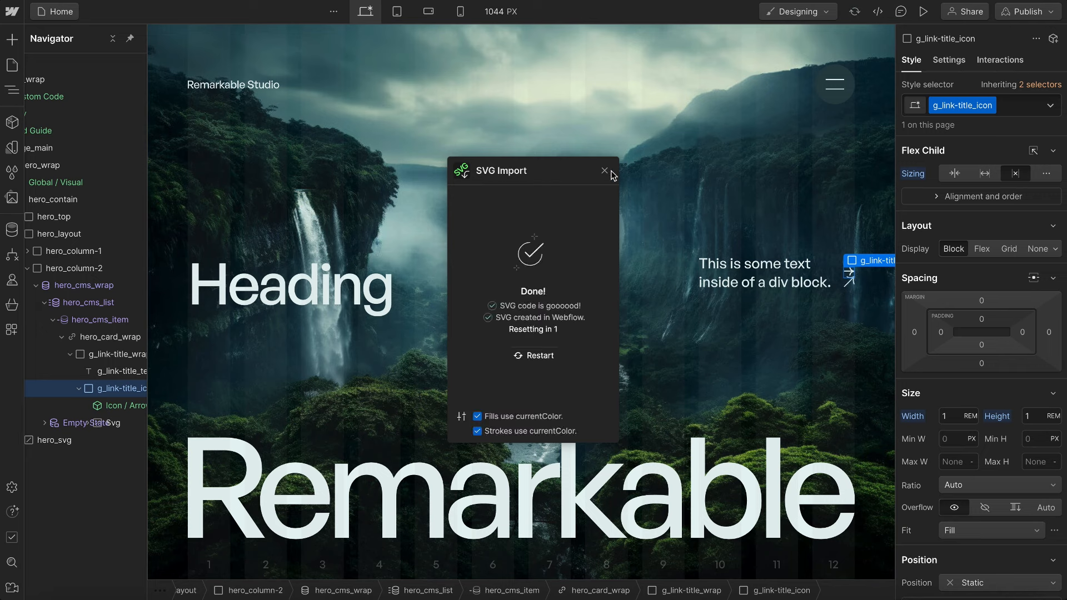
- Inspect the stroke-width attribute of the first path inside the imported Svg
left_click(113, 423)
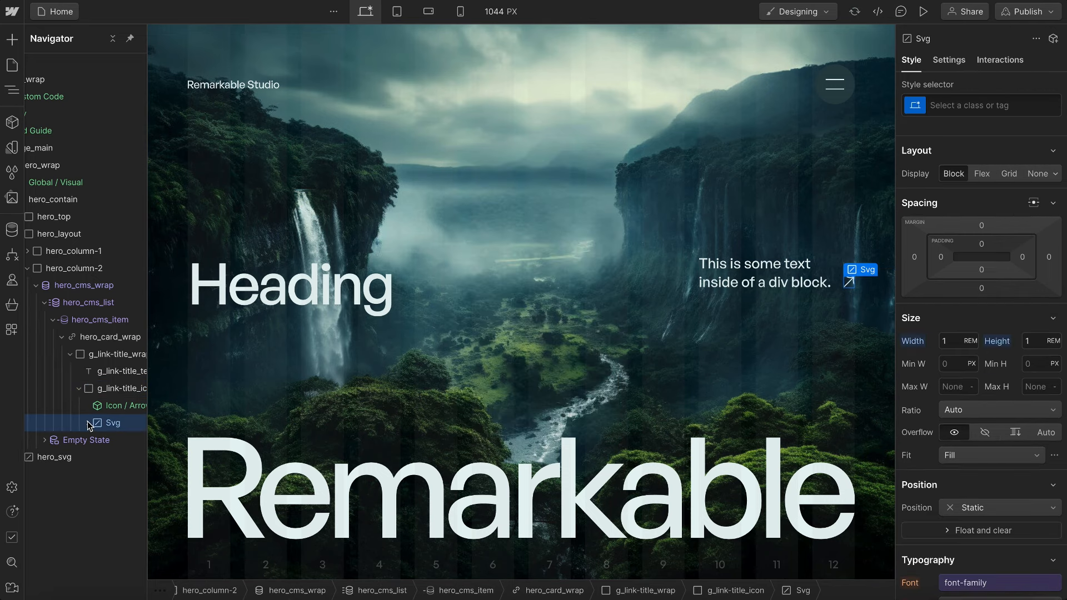
left_click(87, 423)
left_click(120, 442)
left_click(948, 60)
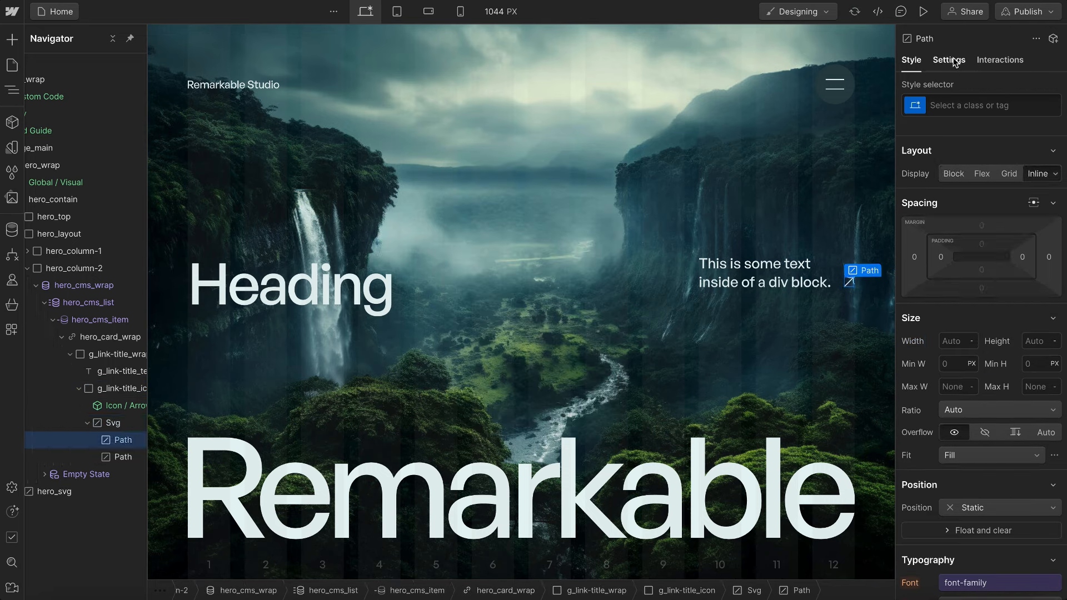
left_click(983, 286)
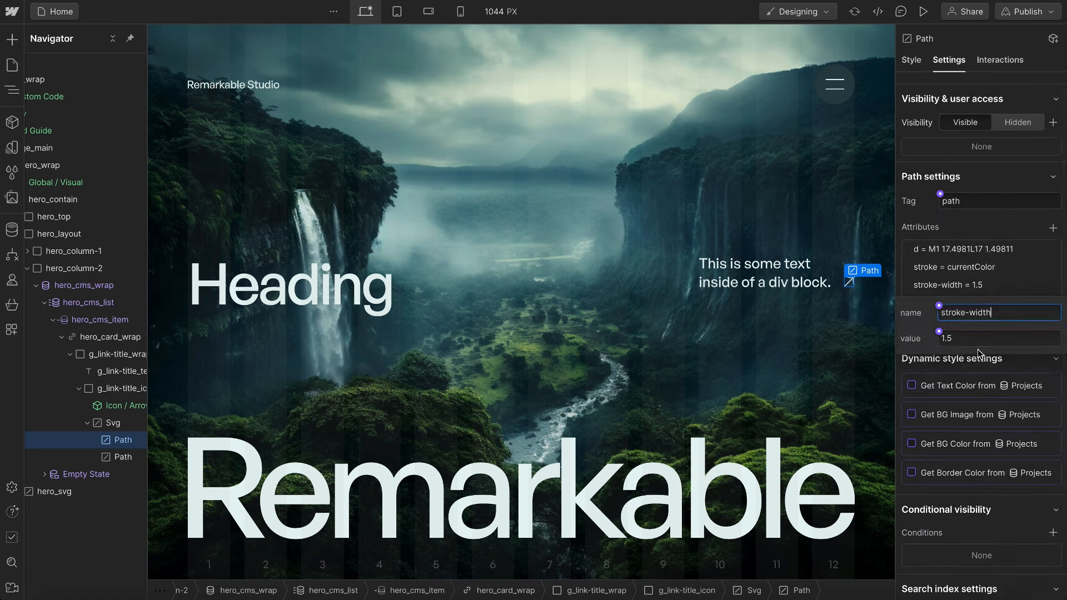
double_click(939, 338)
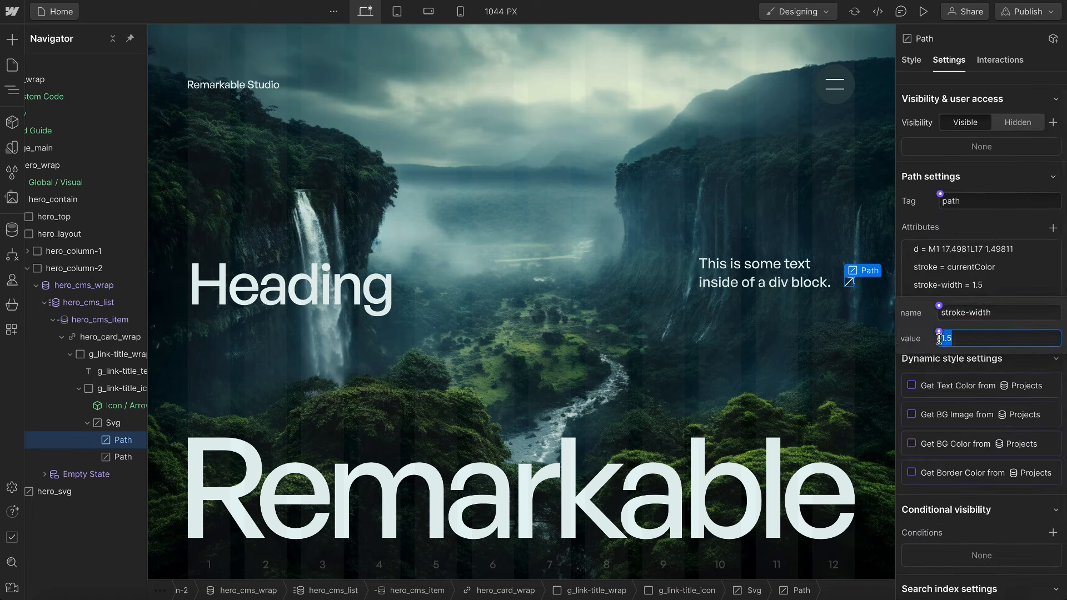
left_click(975, 224)
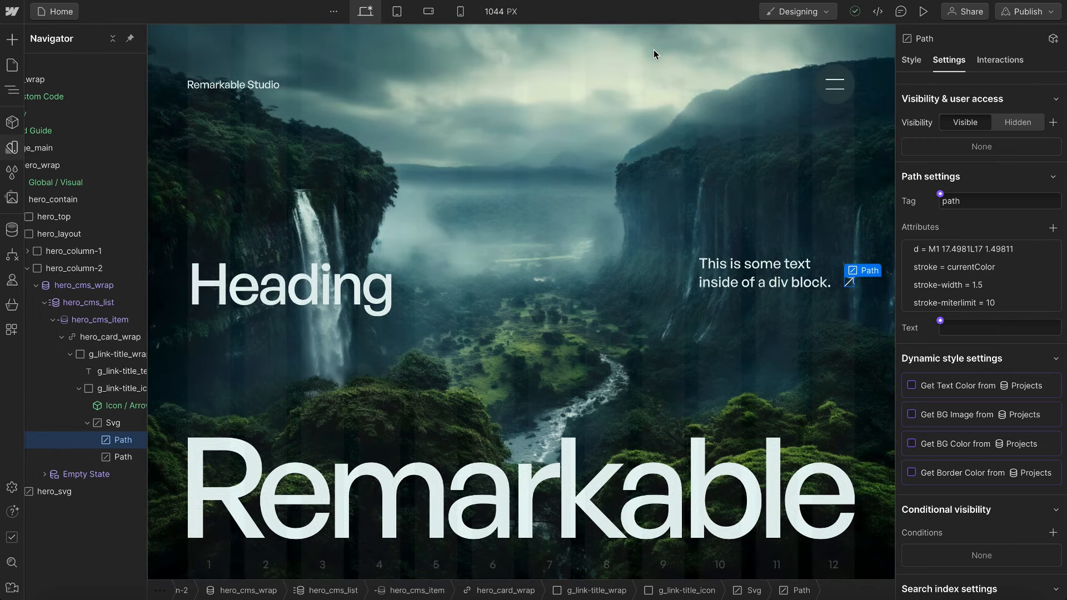
- Find the ..svg-stroke-width/main variable by searching for svg and copy its CSS reference
key("v")
left_click(910, 39)
type("svg")
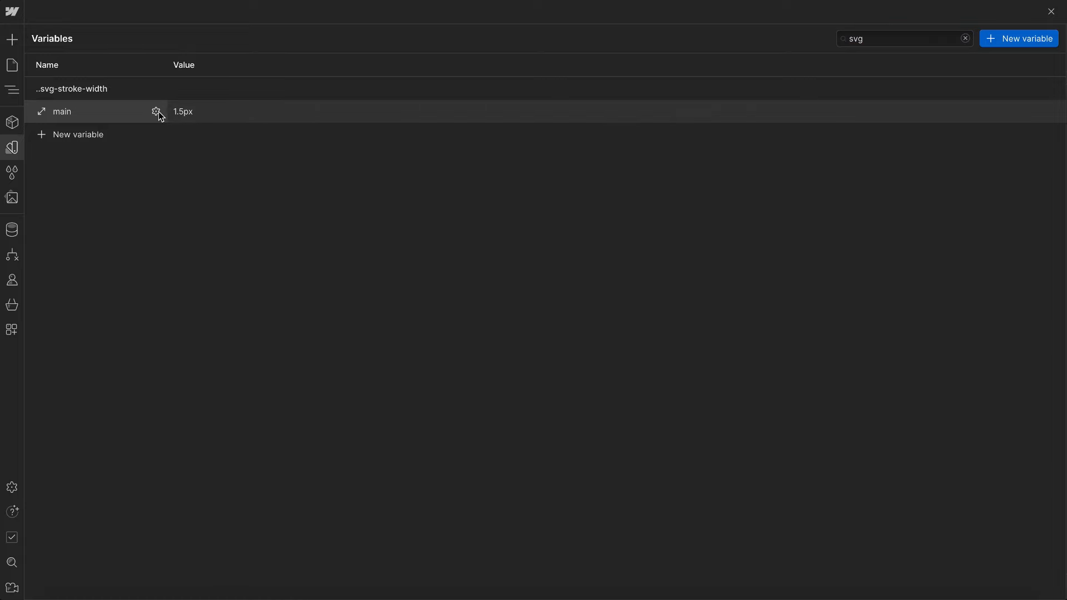
left_click(158, 112)
left_click(180, 212)
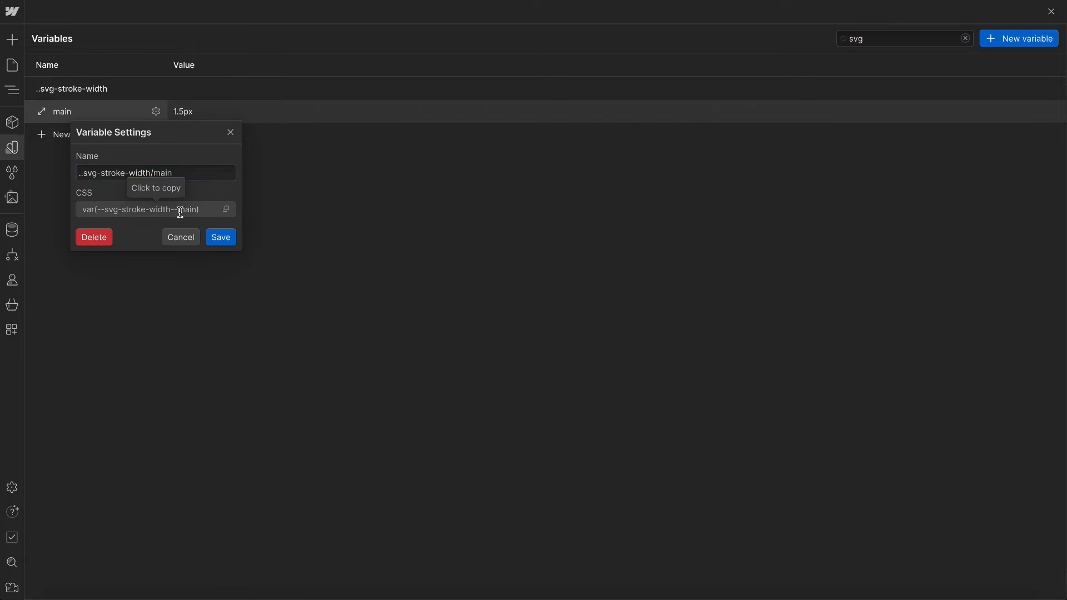
left_click(382, 215)
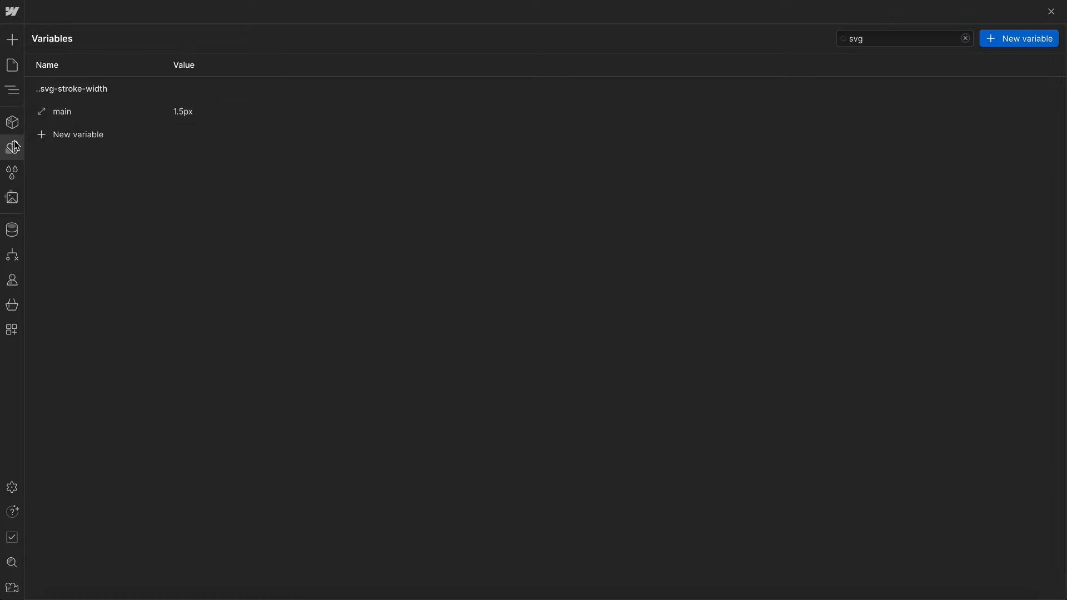
key("Escape")
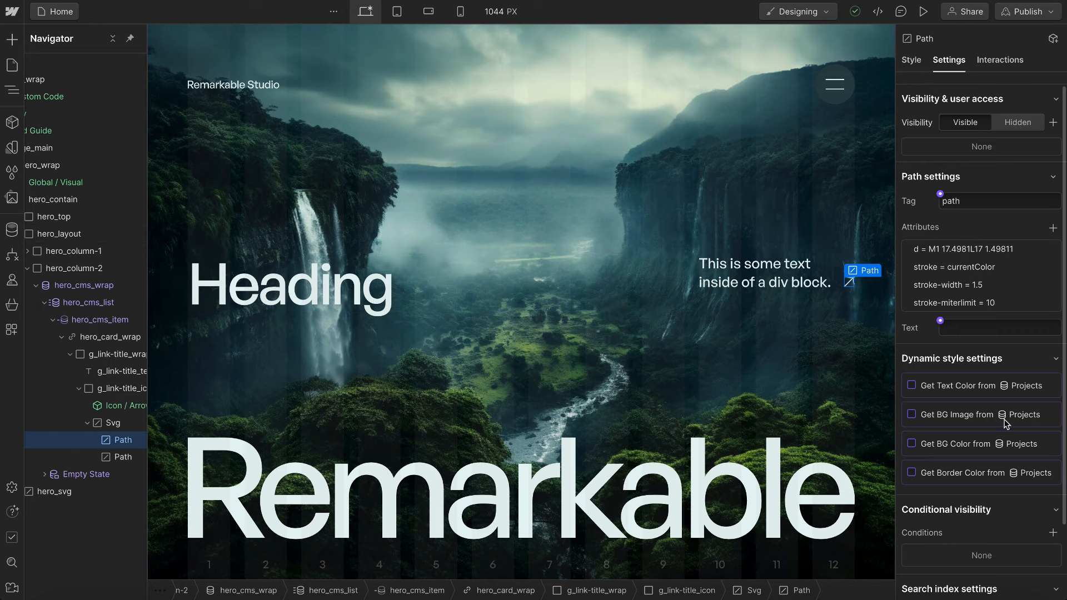
- Set the first arrow path's stroke-width attribute to the copied var(--svg-stroke-width--main)
left_click(989, 286)
left_click(966, 338)
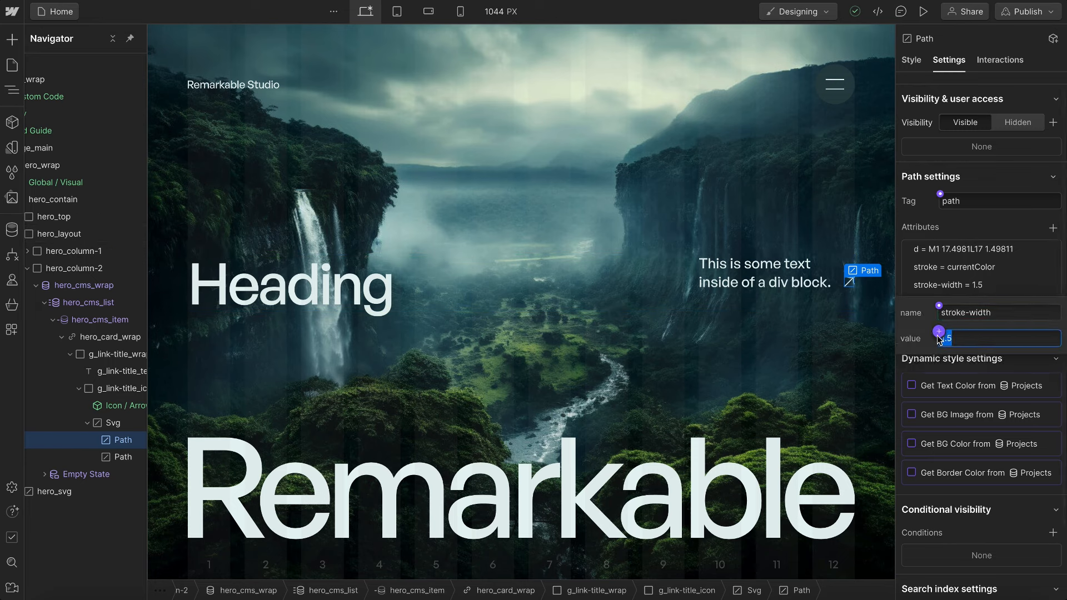
key("ctrl+v")
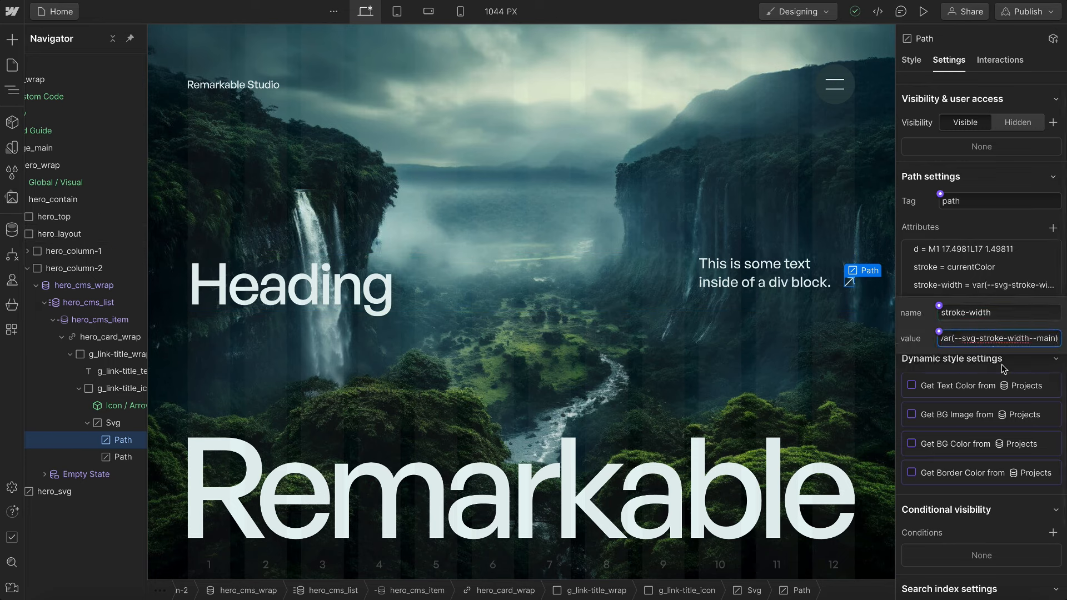
left_click(993, 220)
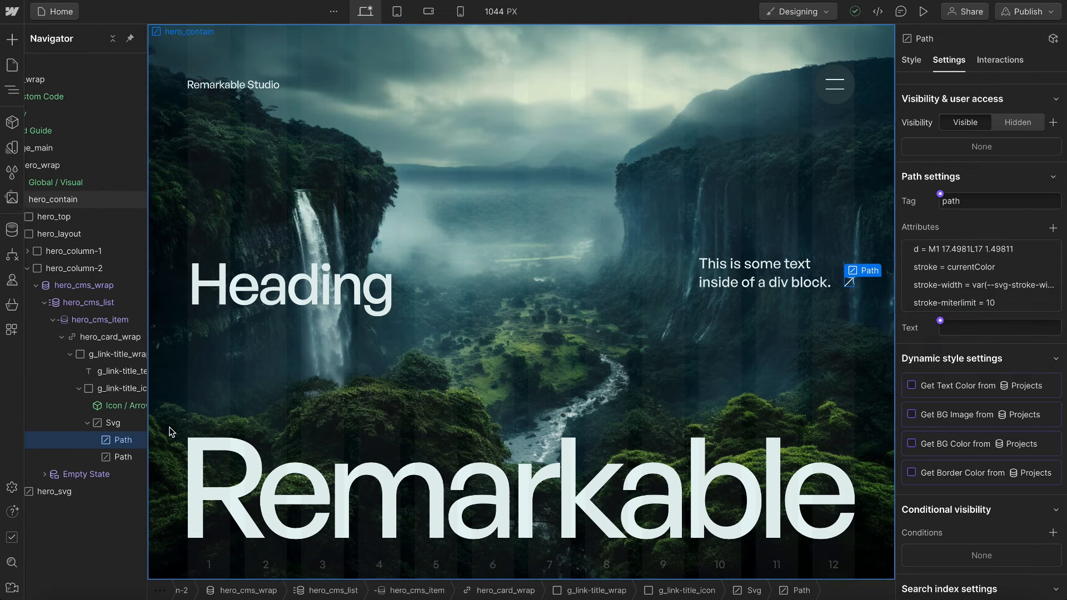
- Set the second arrow path's stroke-width attribute to the same var(--svg-stroke-width--main) reference
left_click(111, 457)
left_click(986, 285)
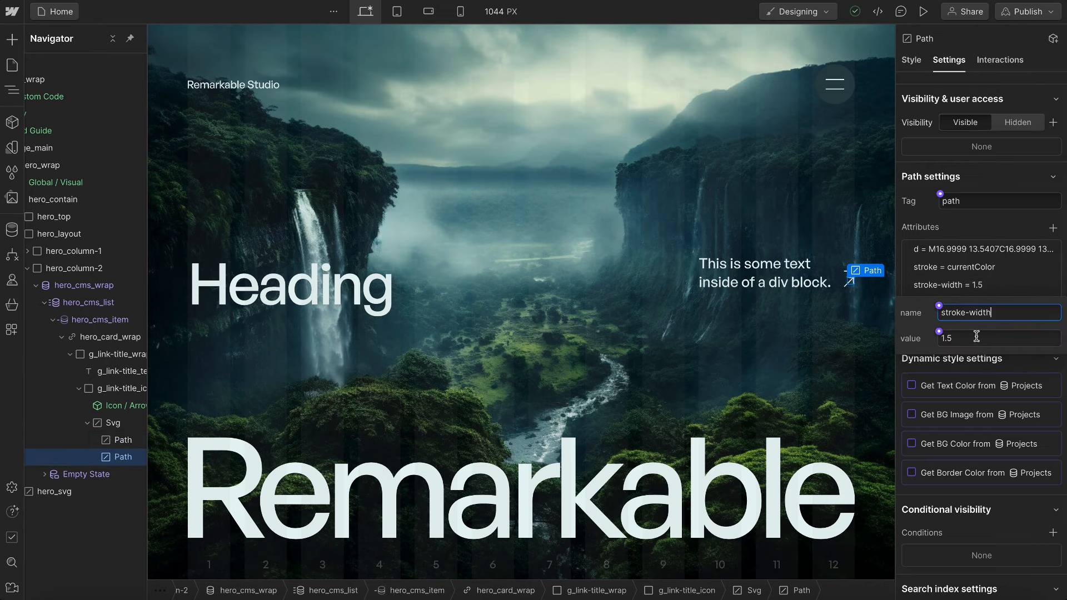
key("ctrl+v")
left_click(1007, 233)
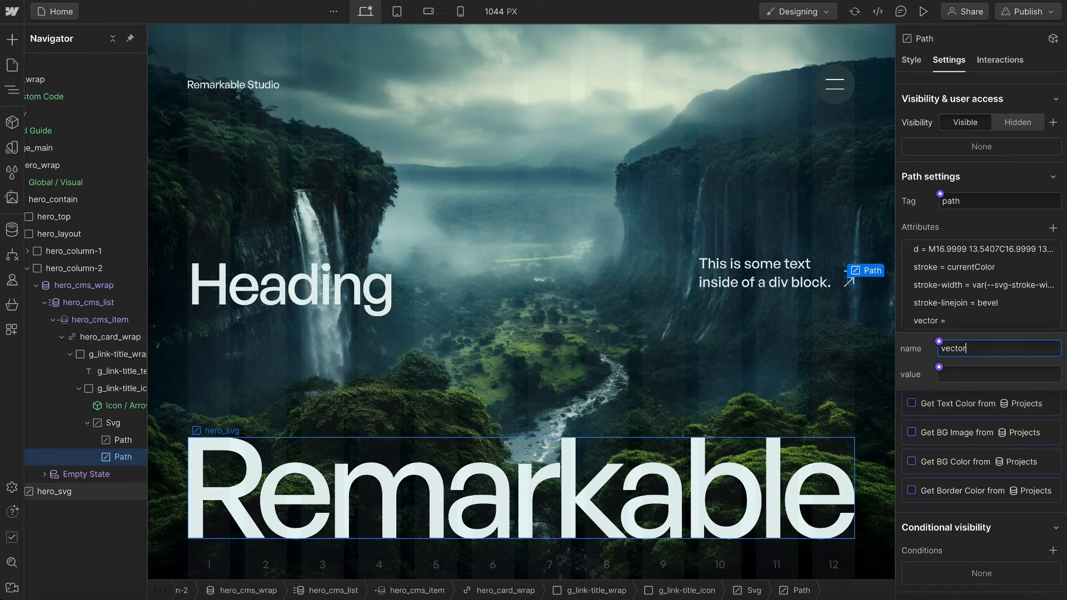
- Add a vector-effect attribute with the value non-scaling-stroke to the second arrow path
type("ffect")
key("Tab")
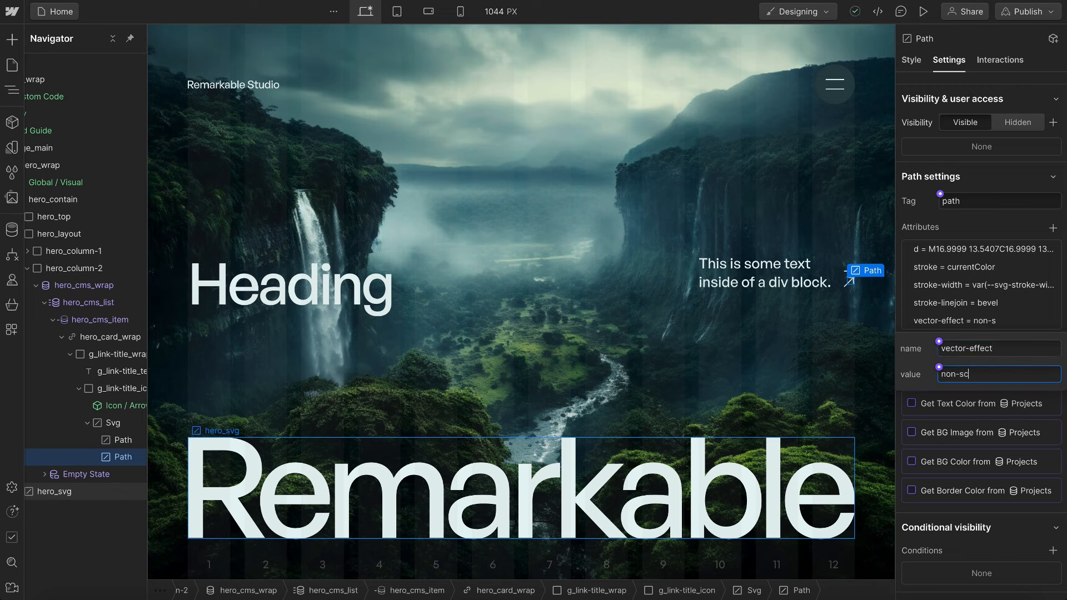
type("non-scaling-stroke")
left_click_drag(1028, 374, 936, 379)
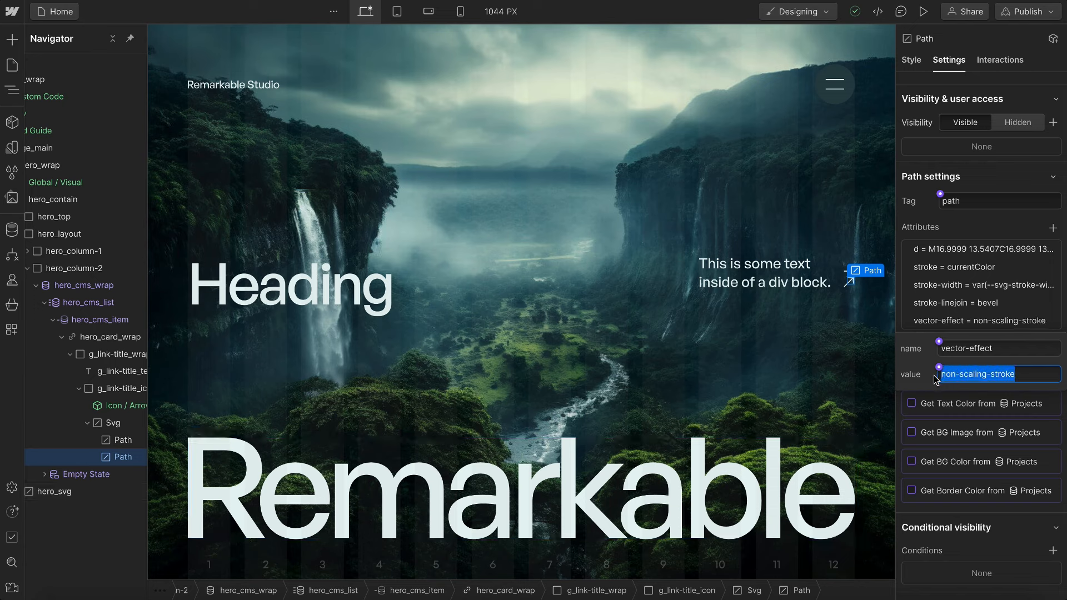
left_click(978, 301)
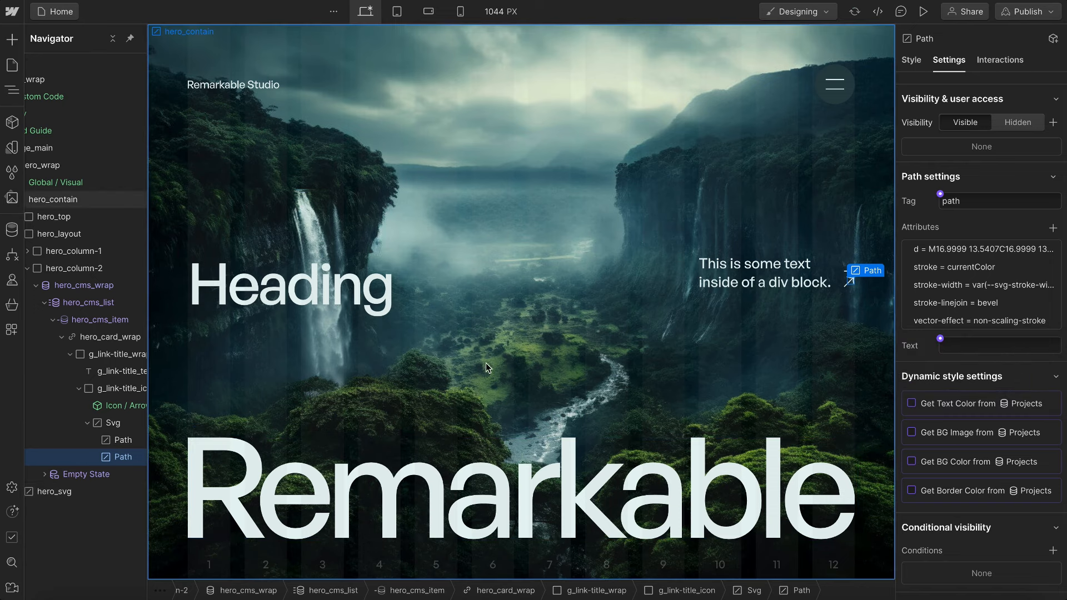
- Add the vector-effect attribute with the value non-scaling-stroke to the first arrow path
left_click(118, 440)
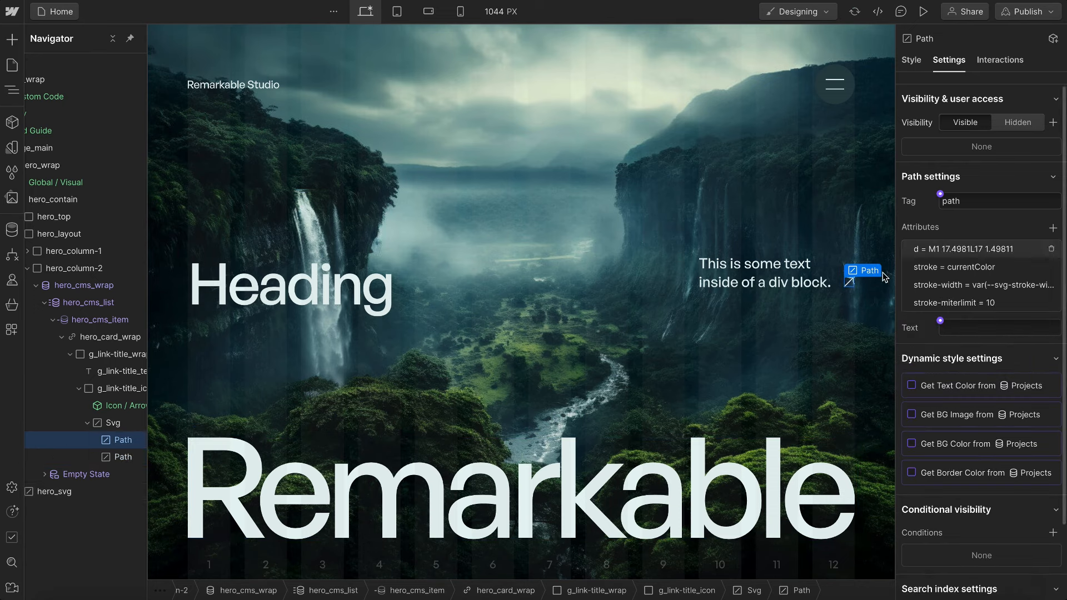
scroll(1026, 263, "down", 1)
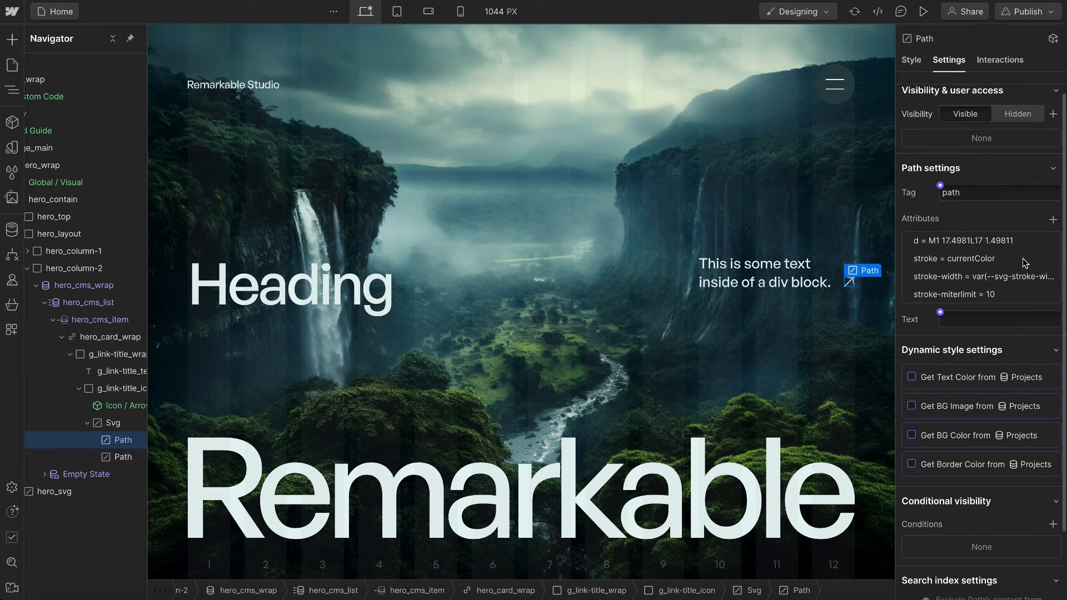
left_click(1052, 220)
type("ve")
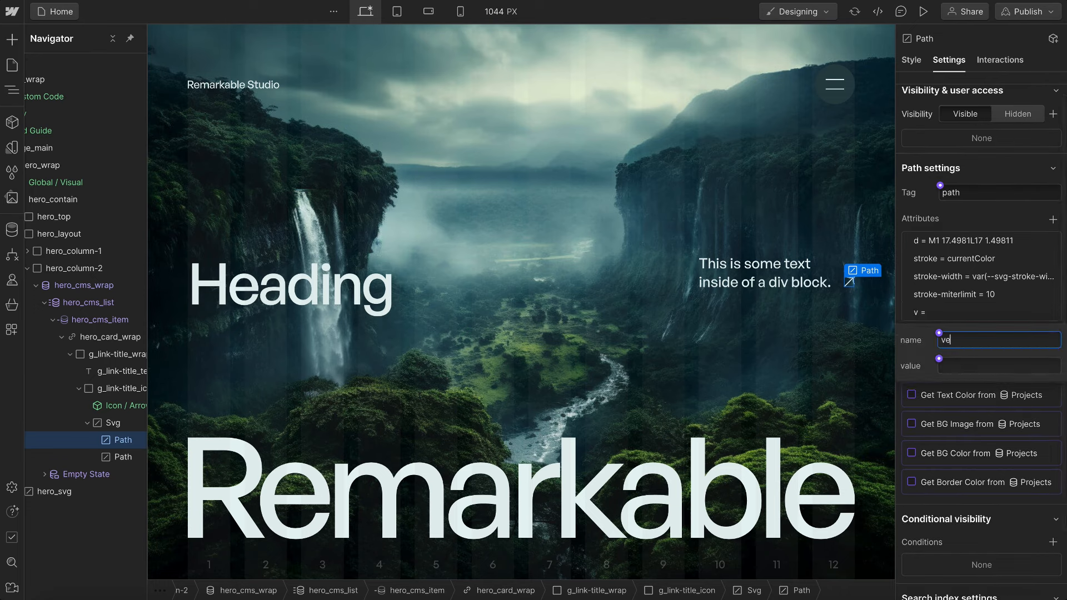
type("ctor-effect")
left_click(975, 369)
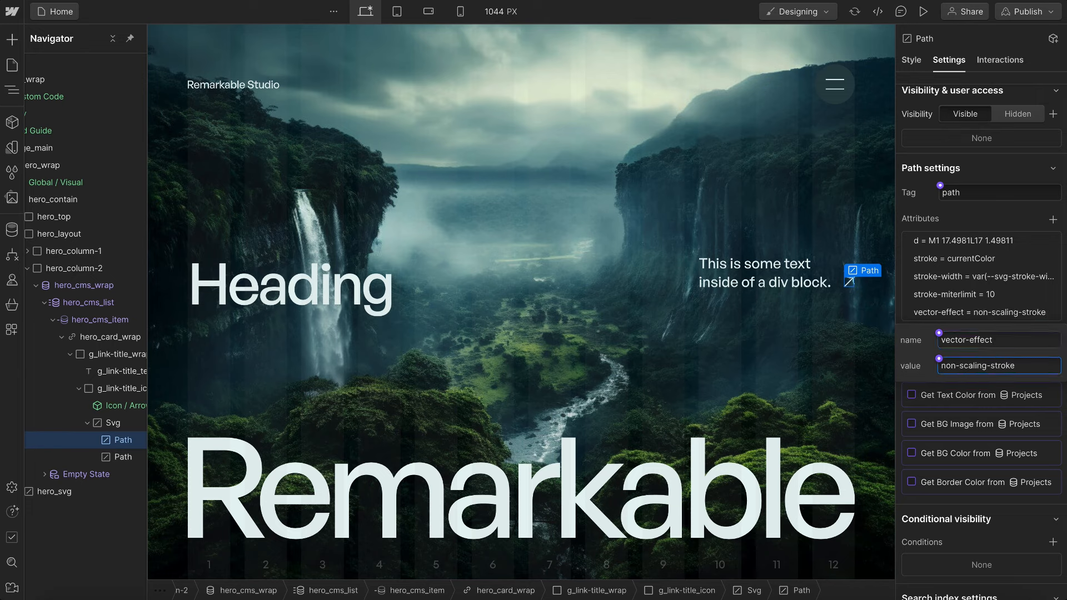
left_click(991, 209)
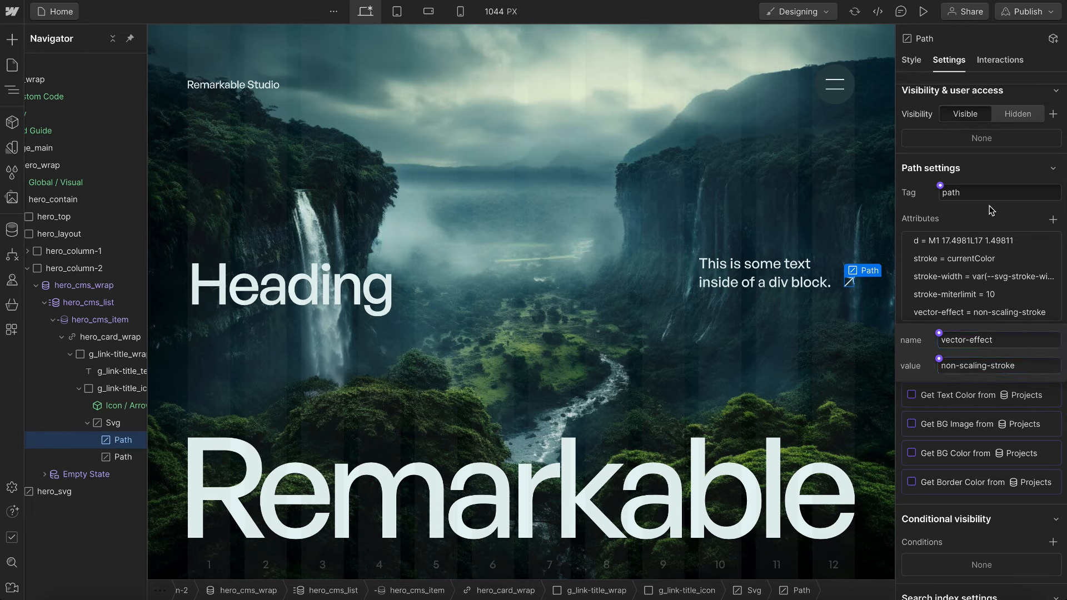
- Select the imported Svg element and open the site's components overview
left_click(109, 421)
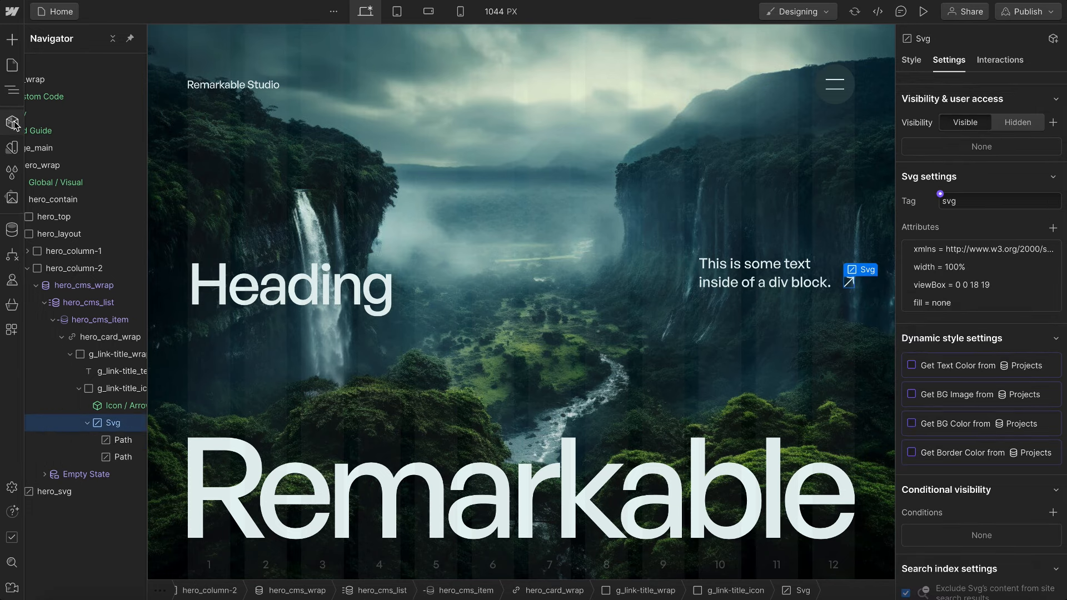
left_click(14, 123)
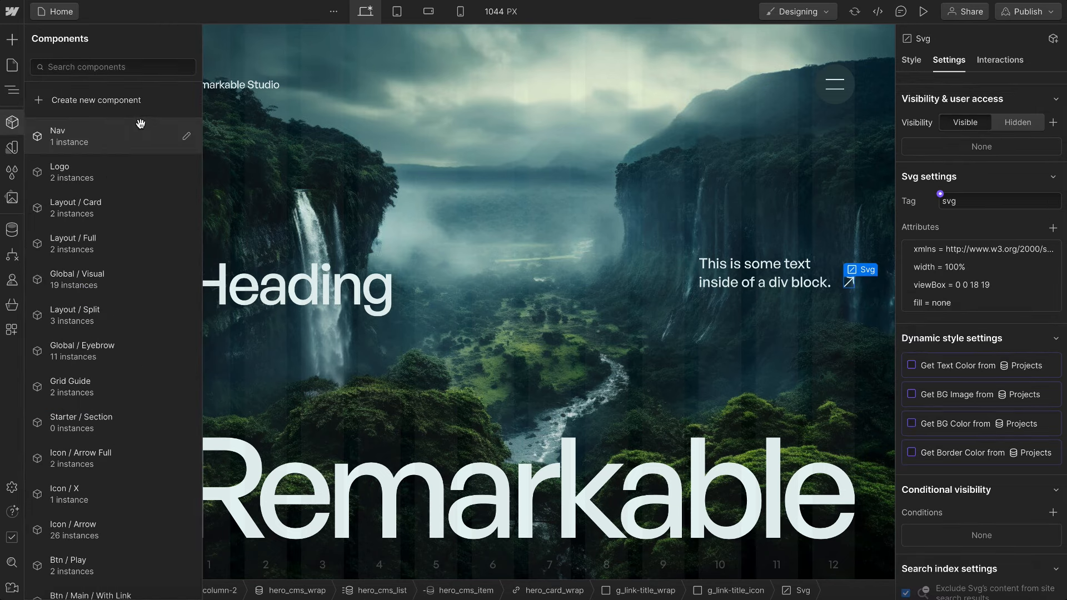
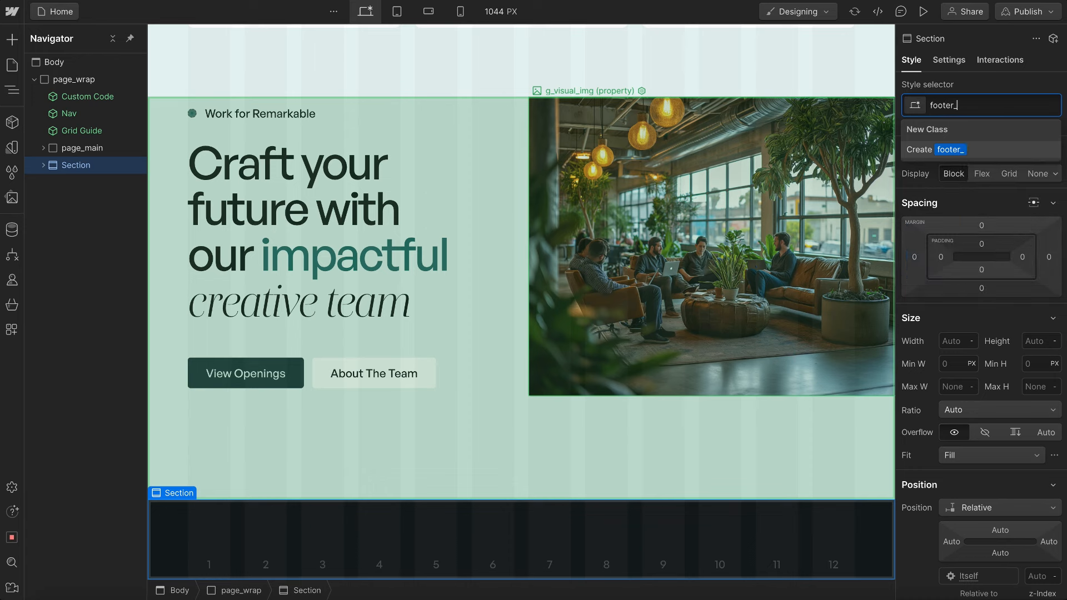
- Give the new section the class footer_wrap and replace the u-container class on its inner div with footer_contain
key("Return")
left_click(43, 165)
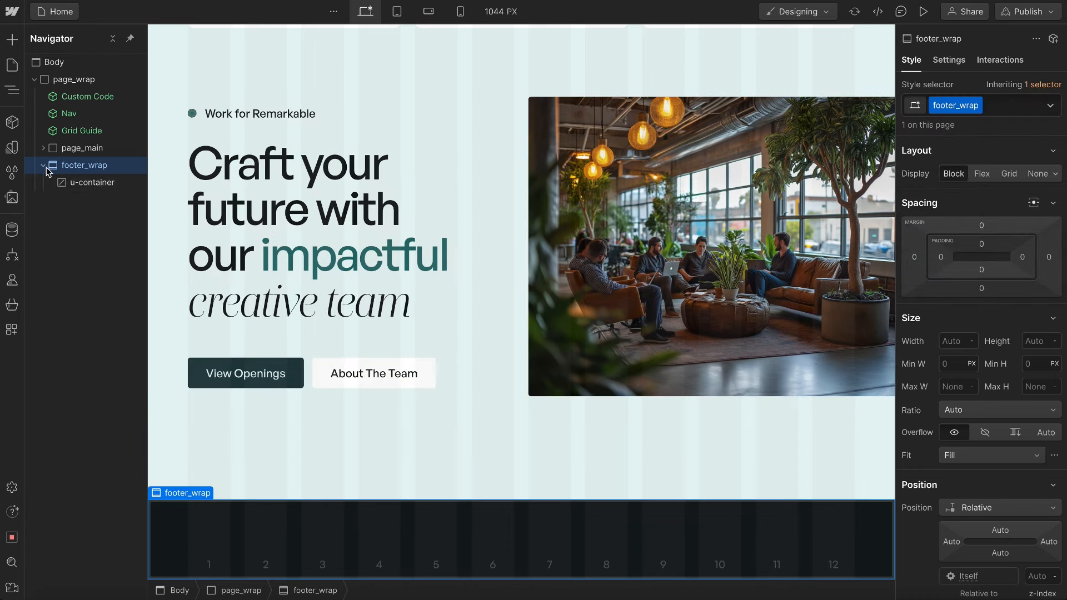
left_click(1014, 104)
key("BackSpace")
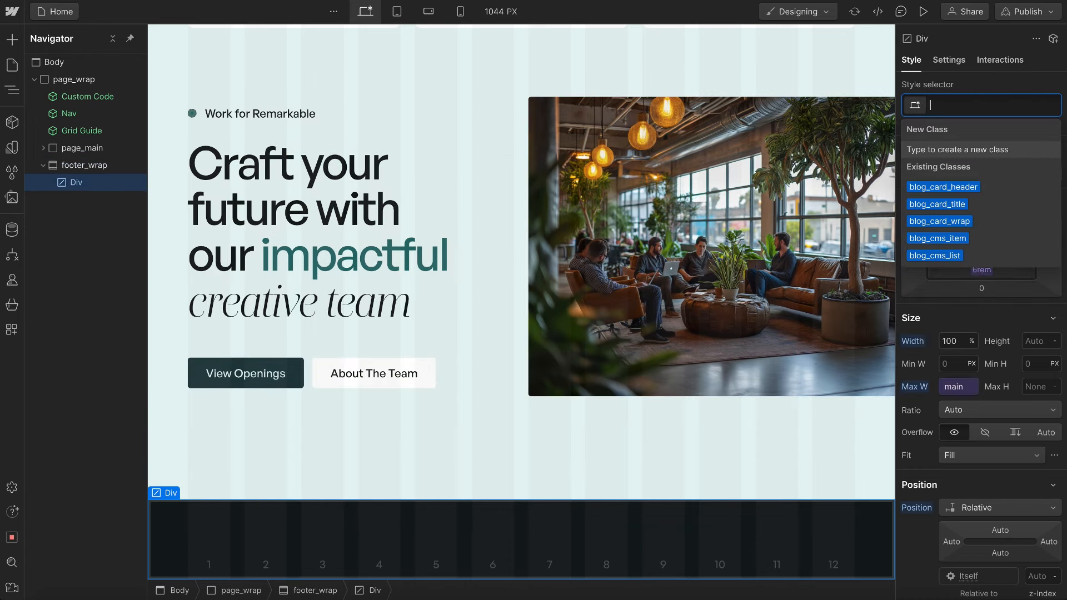
type("footer_con")
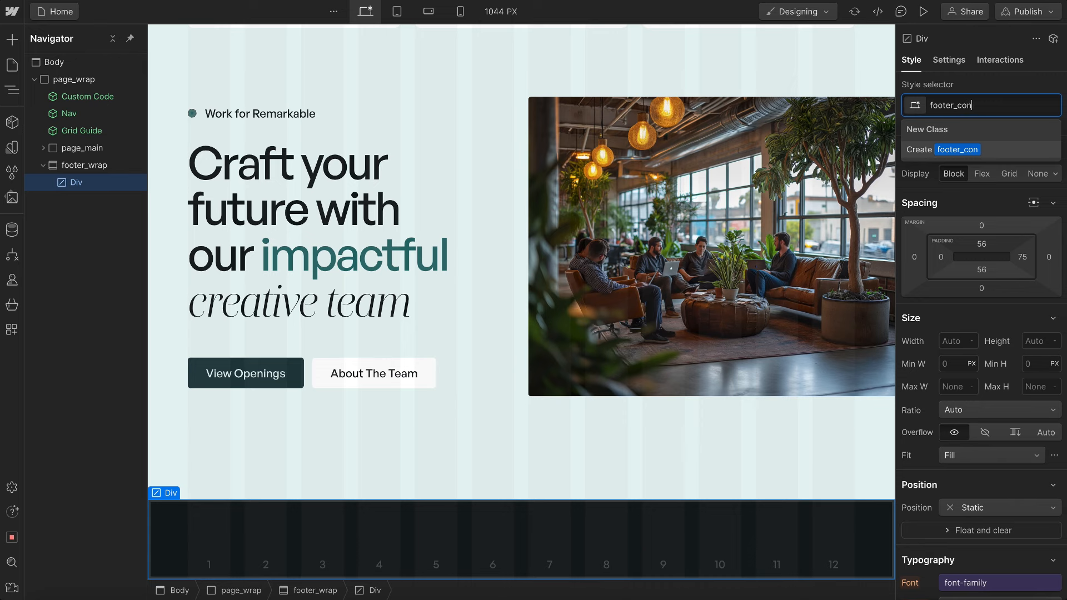
type("tain contain")
key("Return")
- Add the global combo class u-container to footer_contain and set its minimum height to 100svh
type("container")
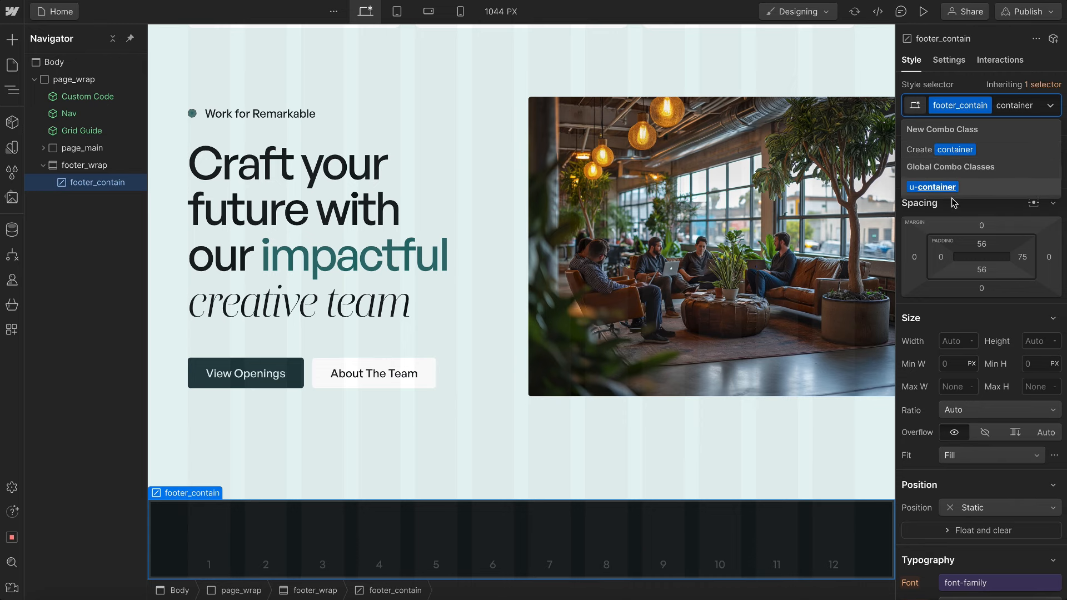
left_click(934, 188)
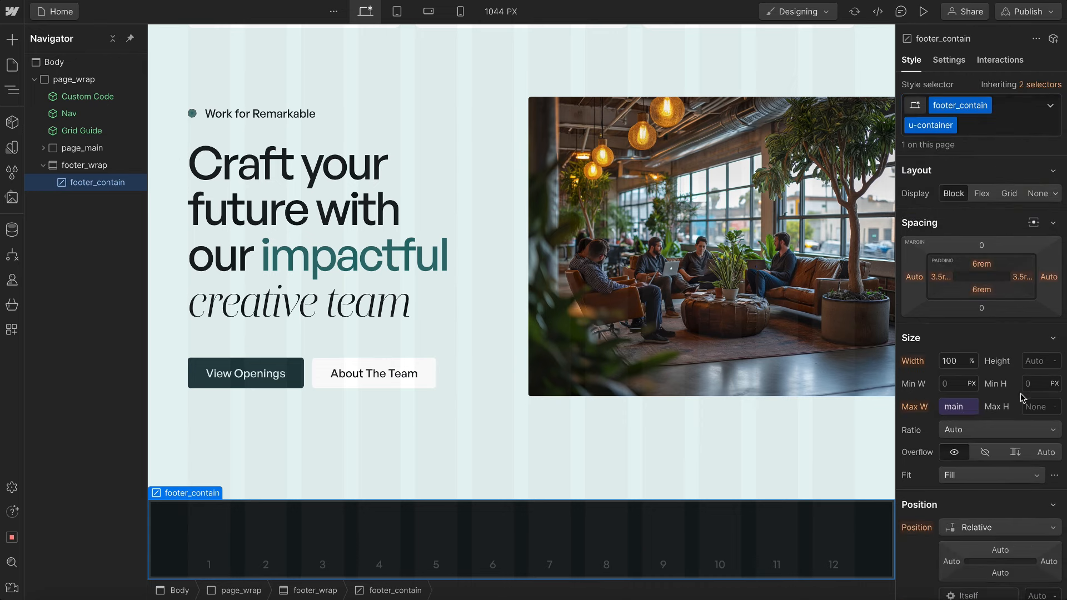
left_click(1036, 385)
type("100svh")
key("Return")
scroll(783, 374, "down", 5)
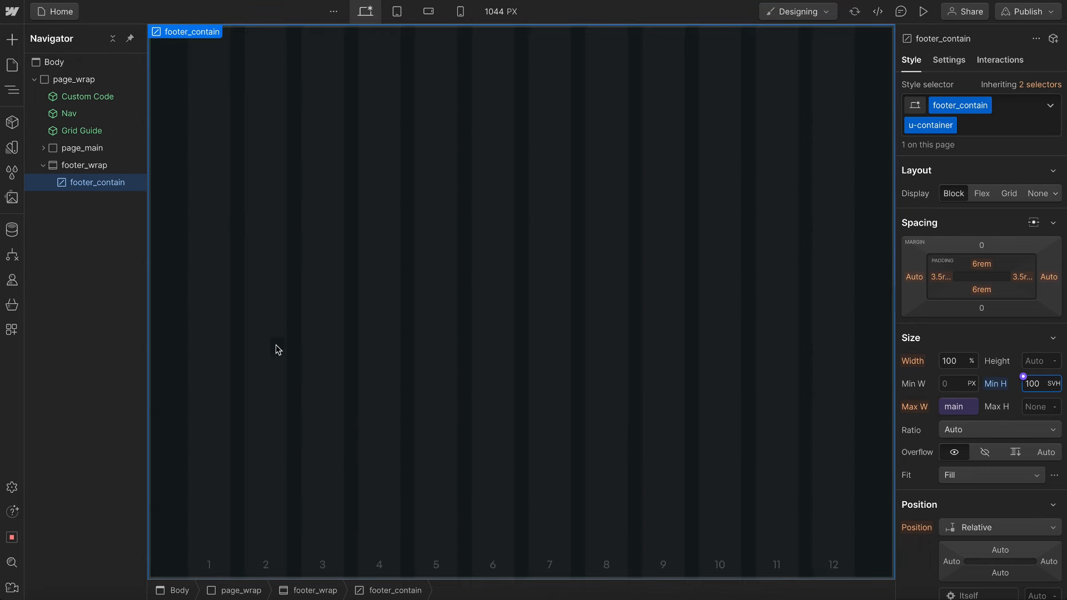
- Add a div block inside footer_contain with the class footer_top and set its height to 0
key("ctrl+k")
type("div")
key("Return")
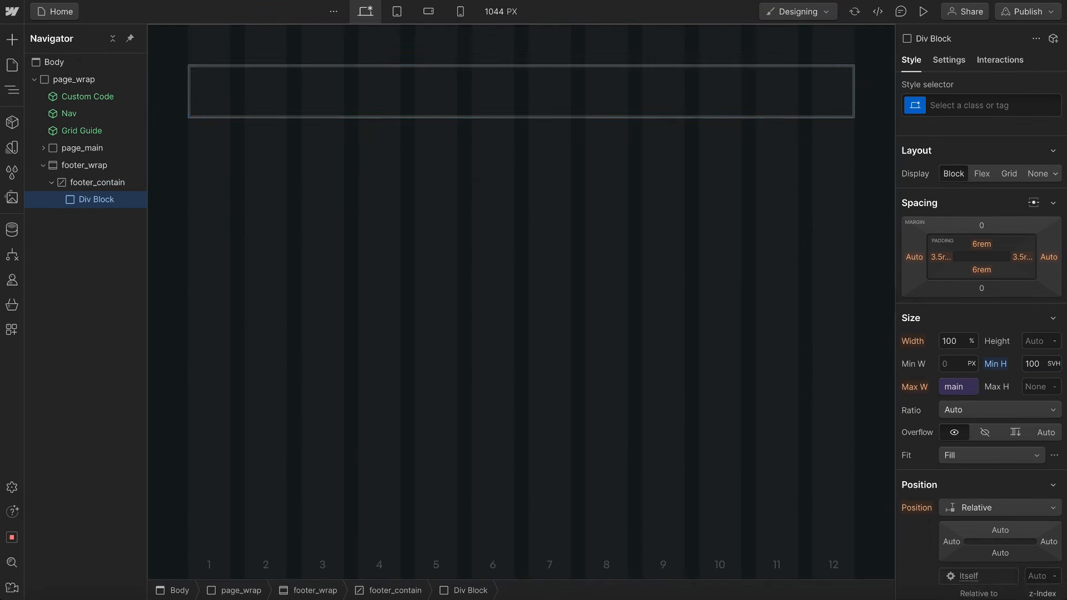
key("ctrl+Return")
type("footer_top")
key("Return")
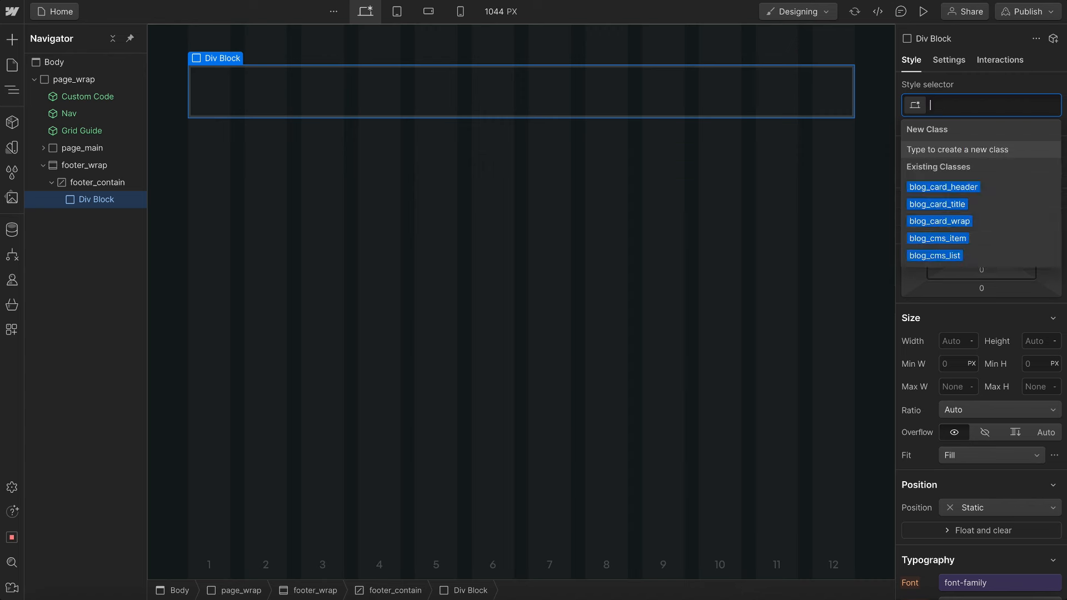
key("Escape")
type("0")
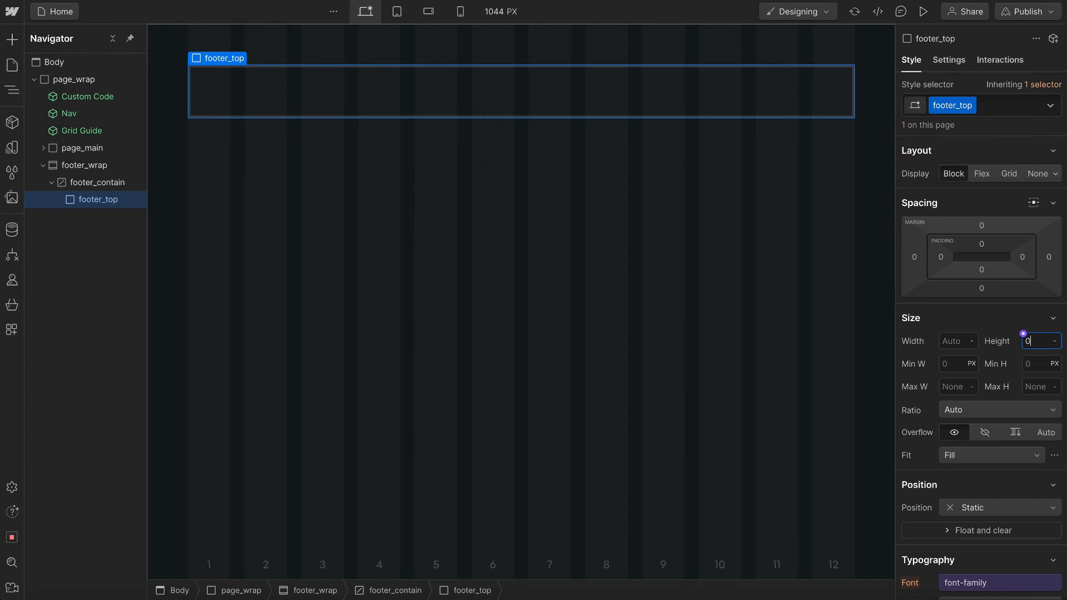
key("Return")
- Add a second div block inside footer_contain and give it the class footer_header
left_click(432, 291)
key("ctrl+k")
type("div")
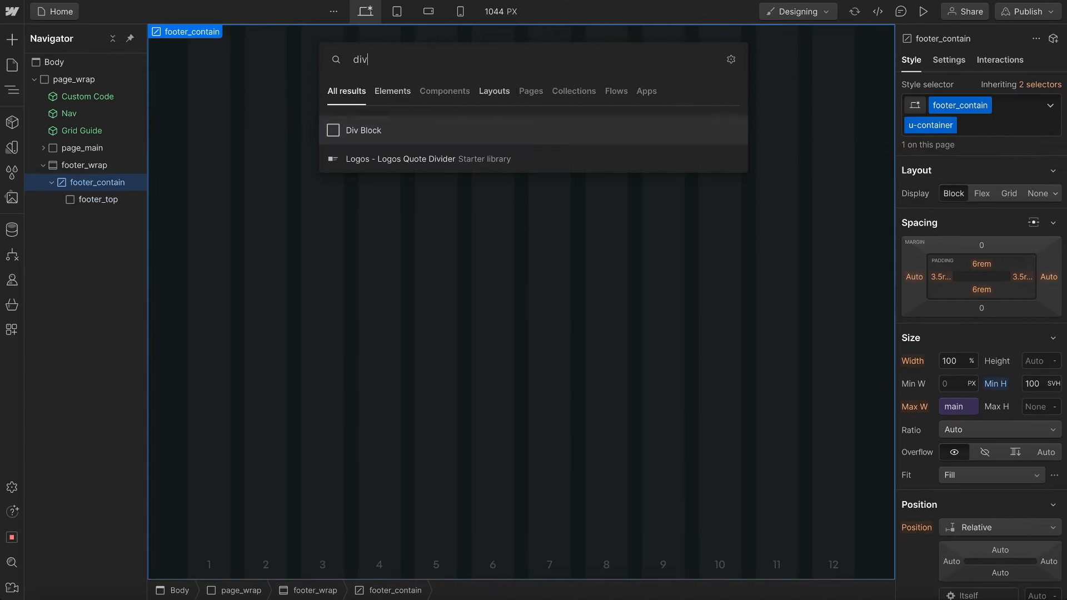
key("Return")
key("ctrl+Return")
type("footer_header")
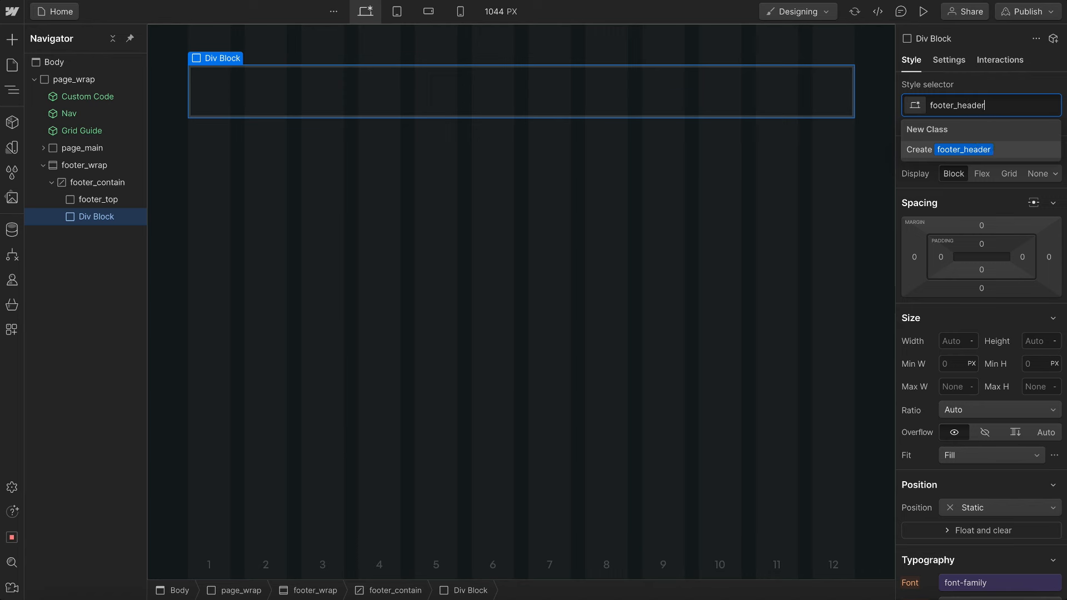
key("Return")
- Add a third div block inside footer_contain and give it the class footer_bottom
left_click(258, 292)
key("ctrl+k")
type("div")
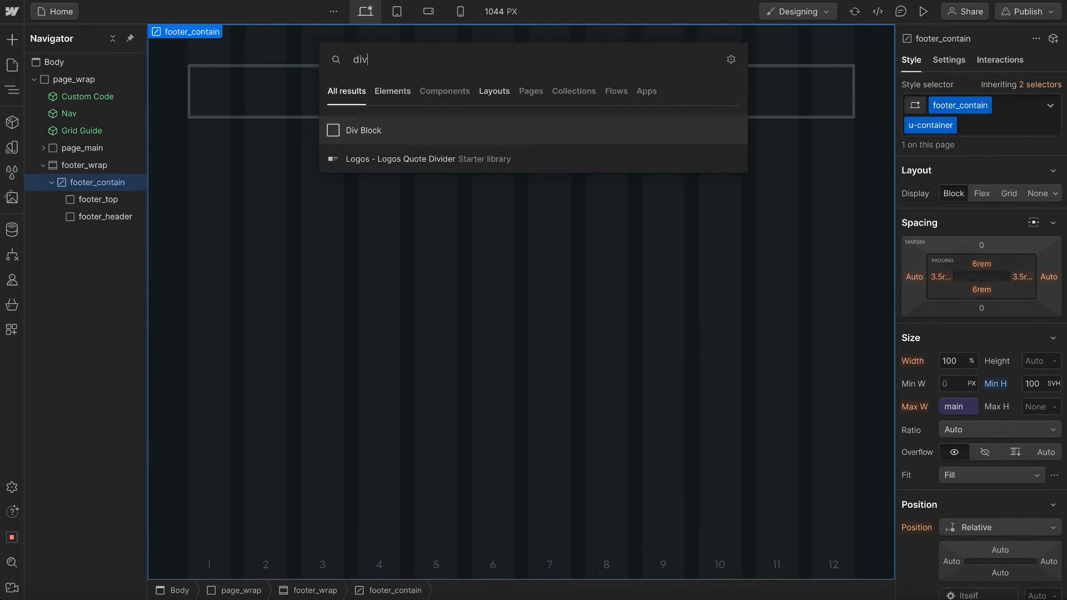
key("Return")
key("ctrl+Return")
type("footer_bottom")
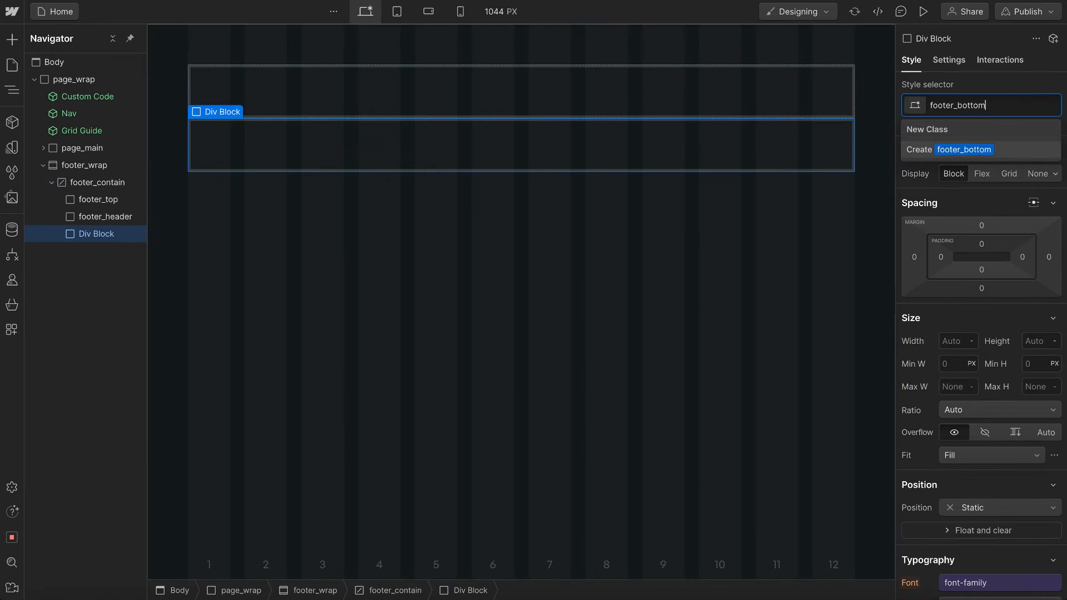
key("Return")
key("Escape")
- Add the global combo classes u-vflex-stretch-between and u-gap-medium to footer_contain
left_click(240, 360)
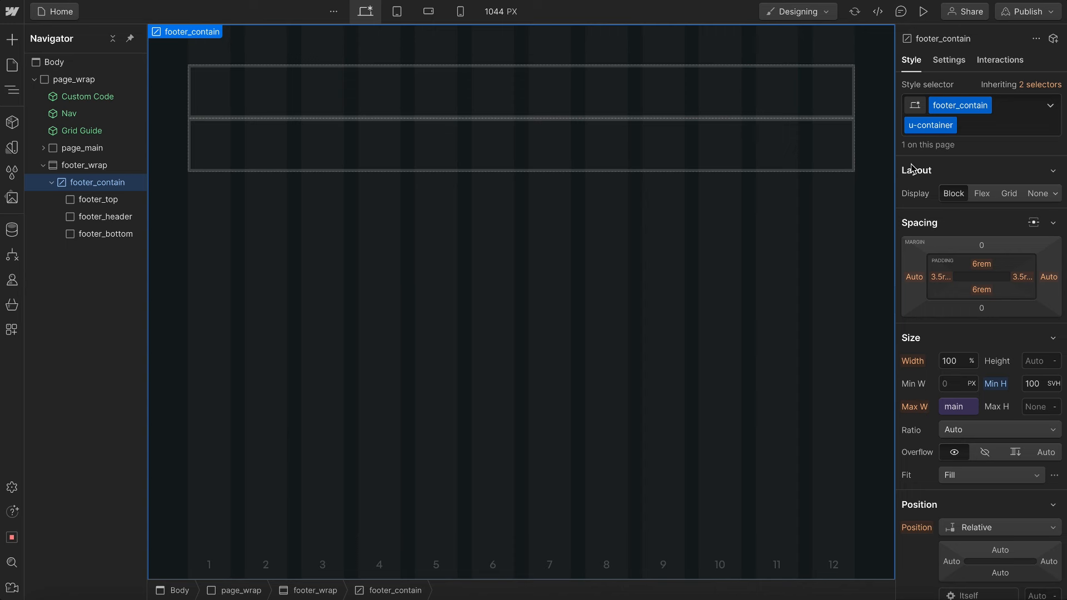
left_click(989, 124)
type("v-")
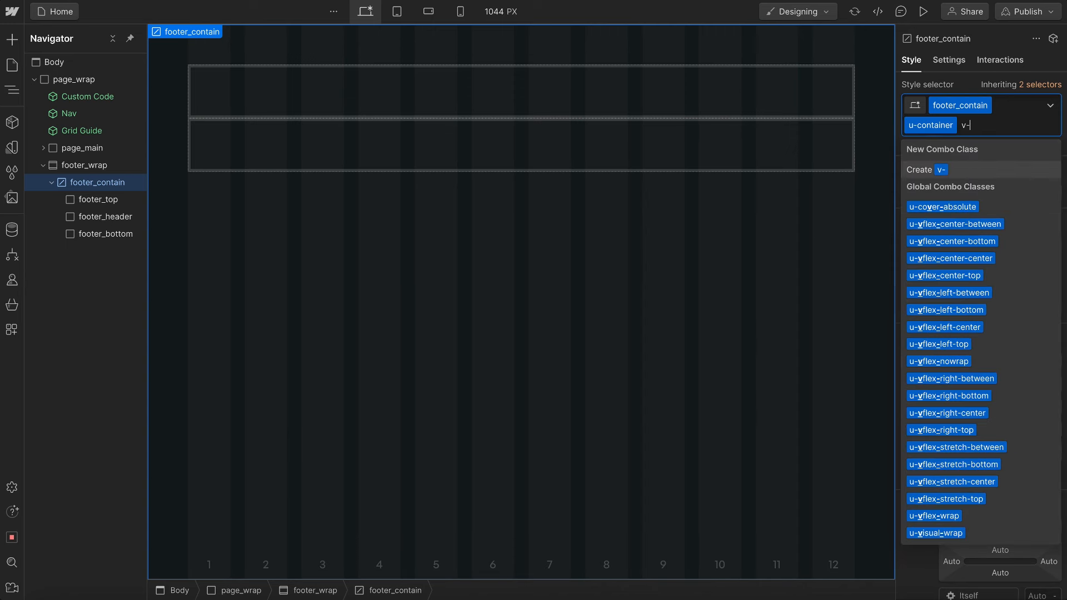
type("s-")
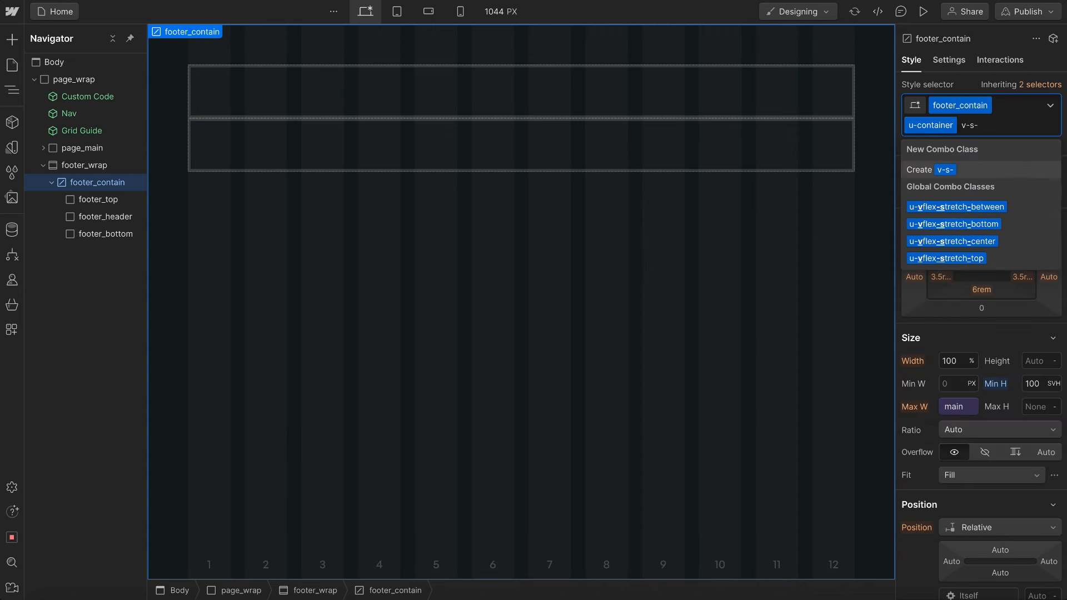
type("b")
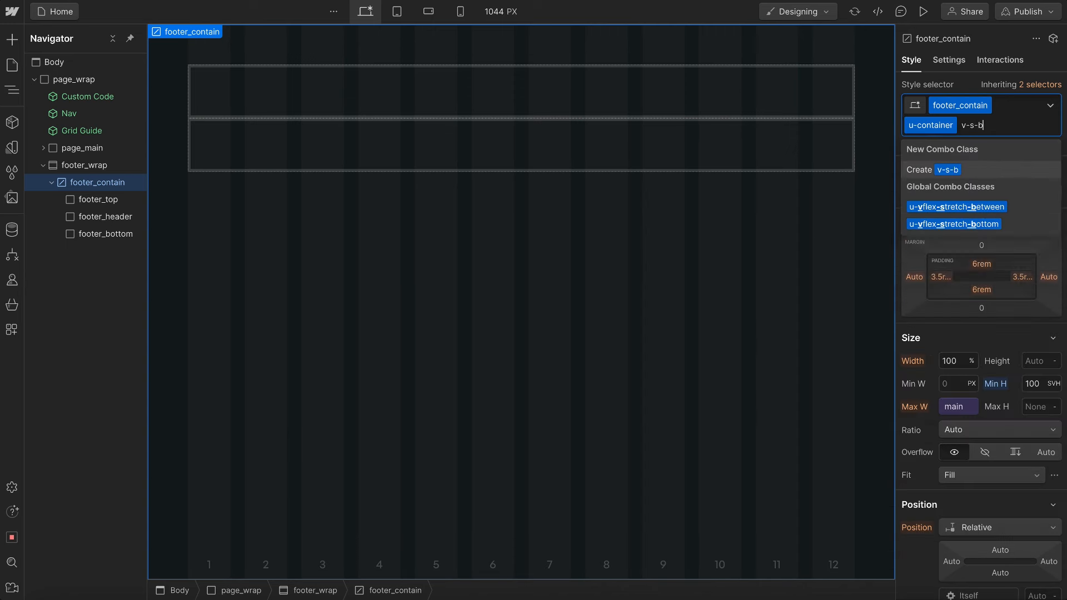
left_click(991, 205)
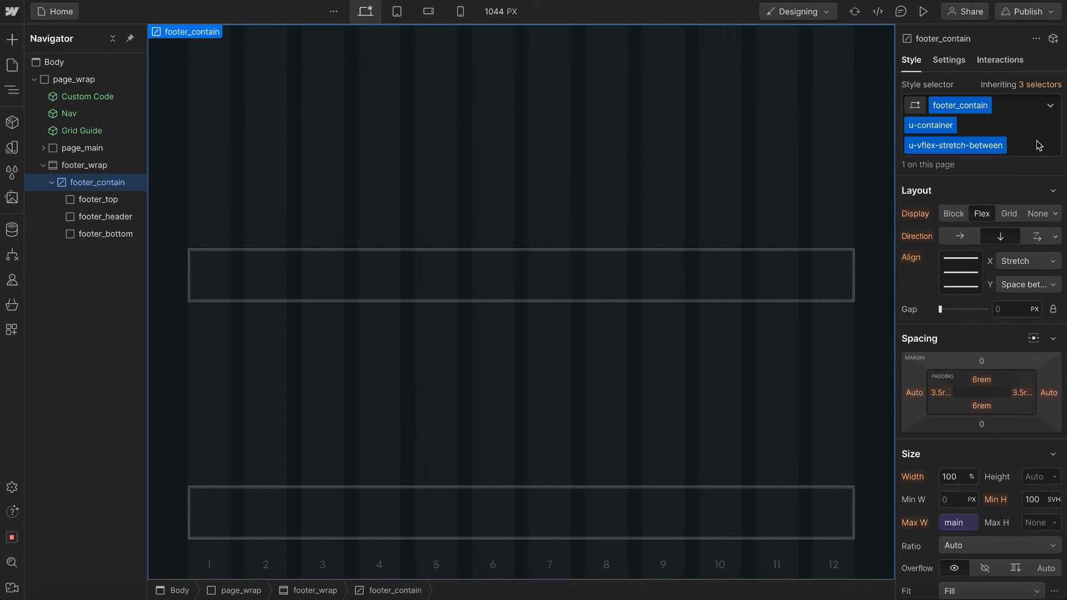
left_click(1037, 145)
type("gap-m")
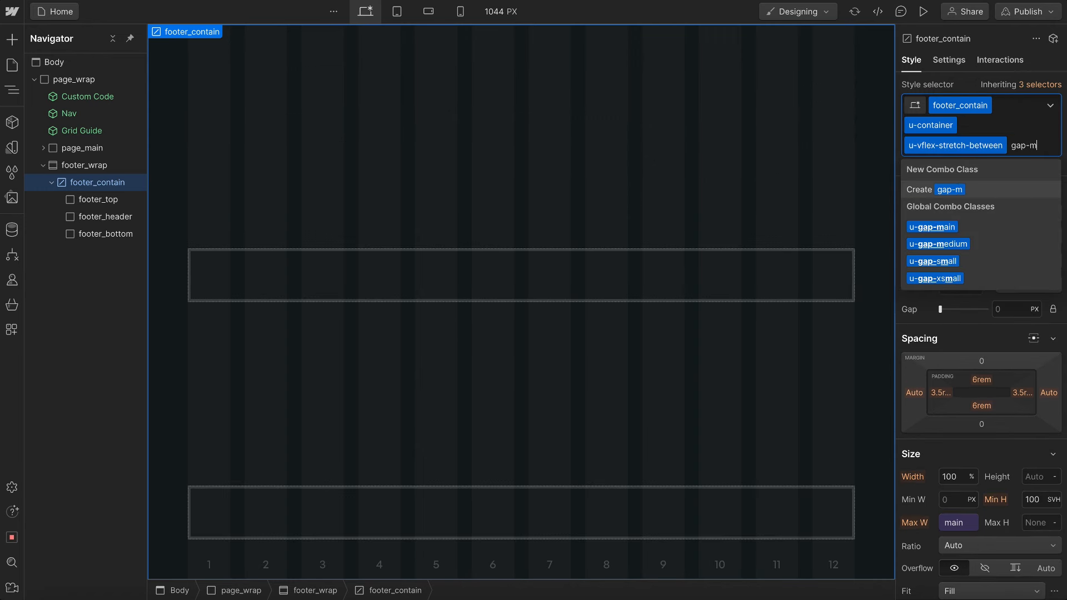
left_click(966, 244)
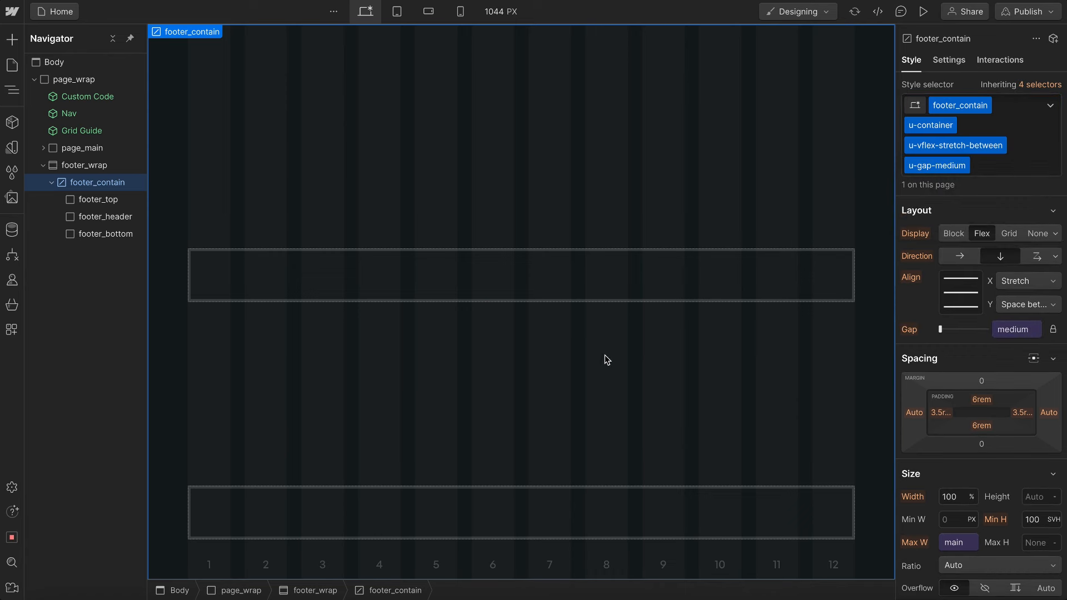
- Insert an H2 heading inside footer_header and give it the class footer_title
left_click(323, 264)
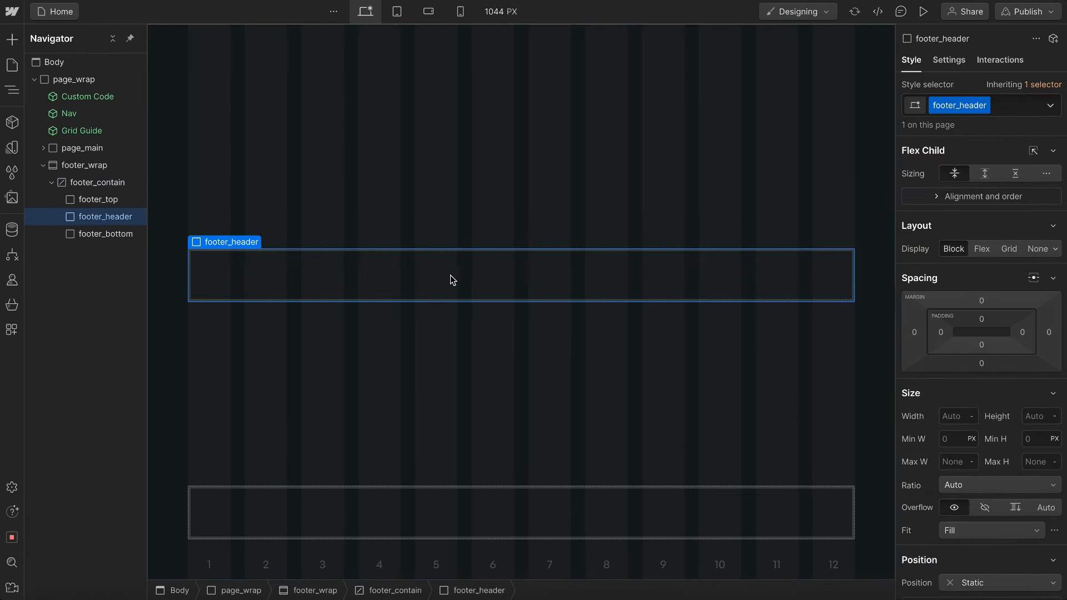
key("ctrl+k")
type("h2")
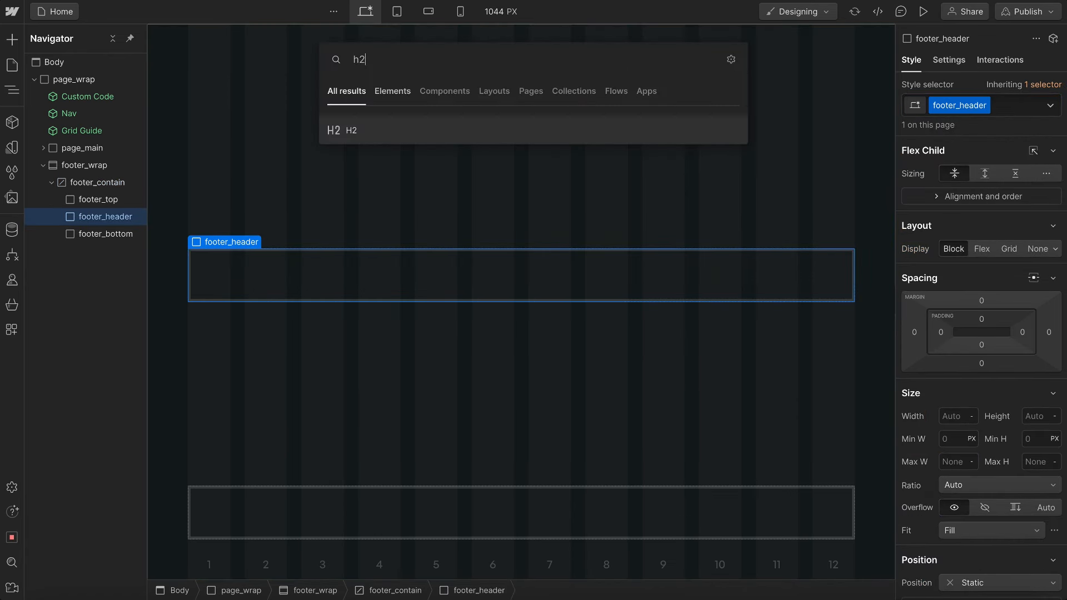
key("Return")
key("ctrl+Return")
type("footer_title")
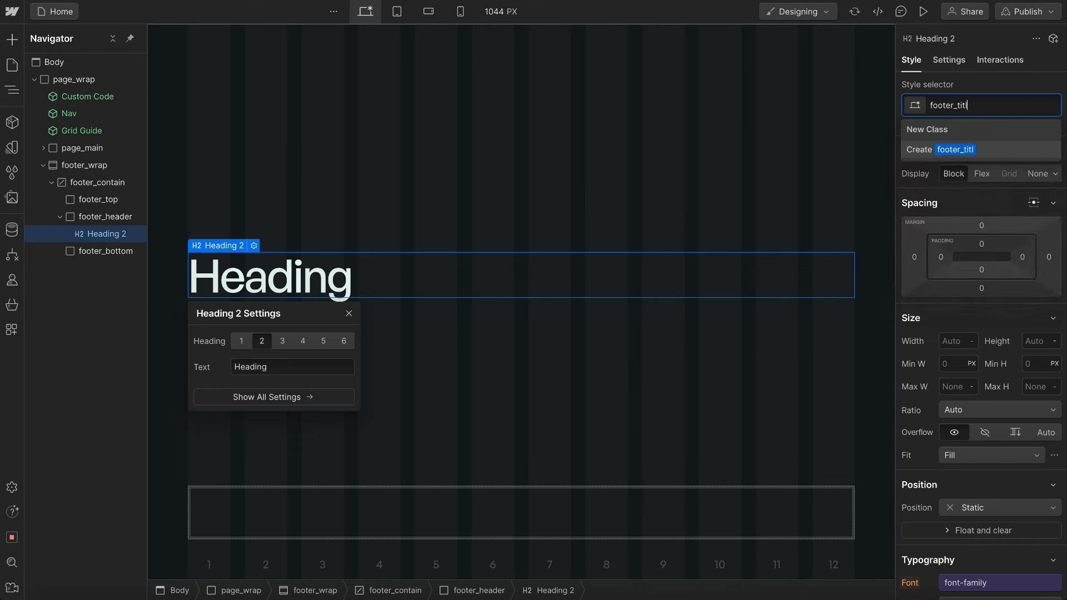
key("Return")
key("Escape")
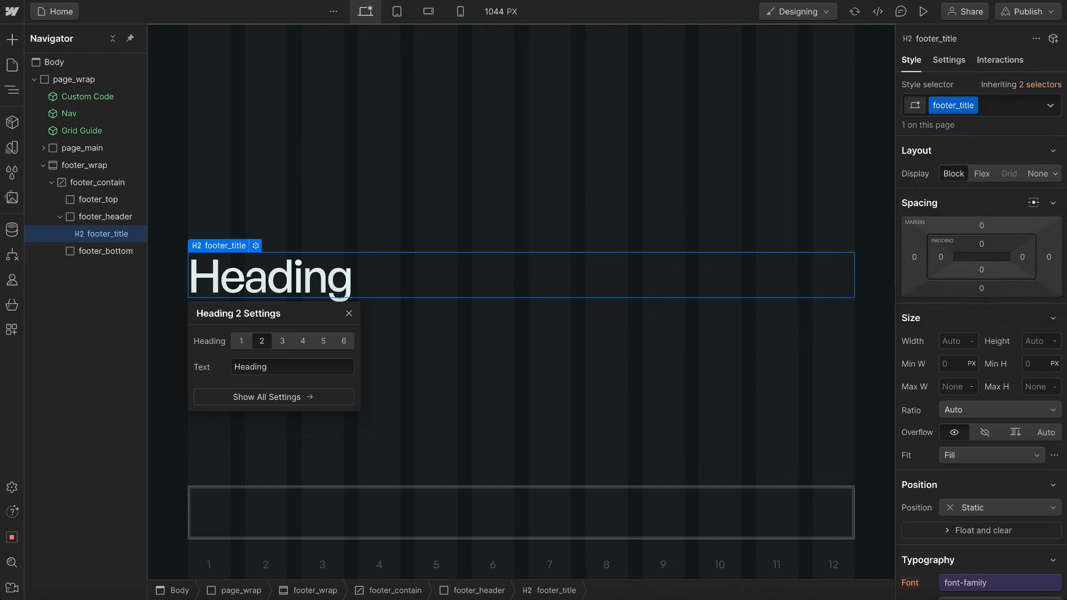
- Add the combo class u-h1 to the footer_title heading
key("ctrl+Return")
type("u-h1")
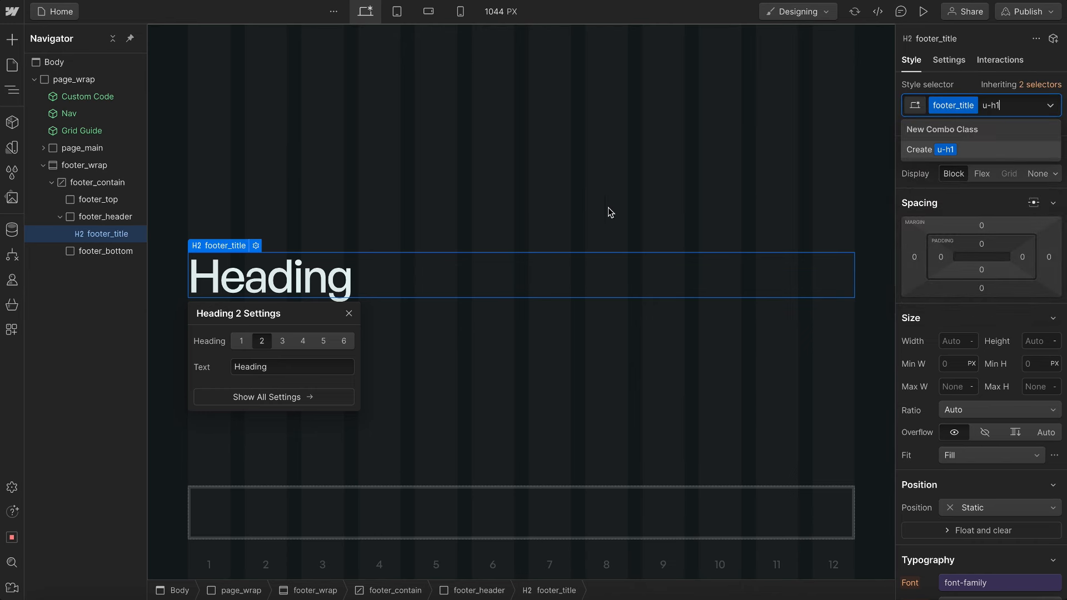
key("Return")
key("Escape")
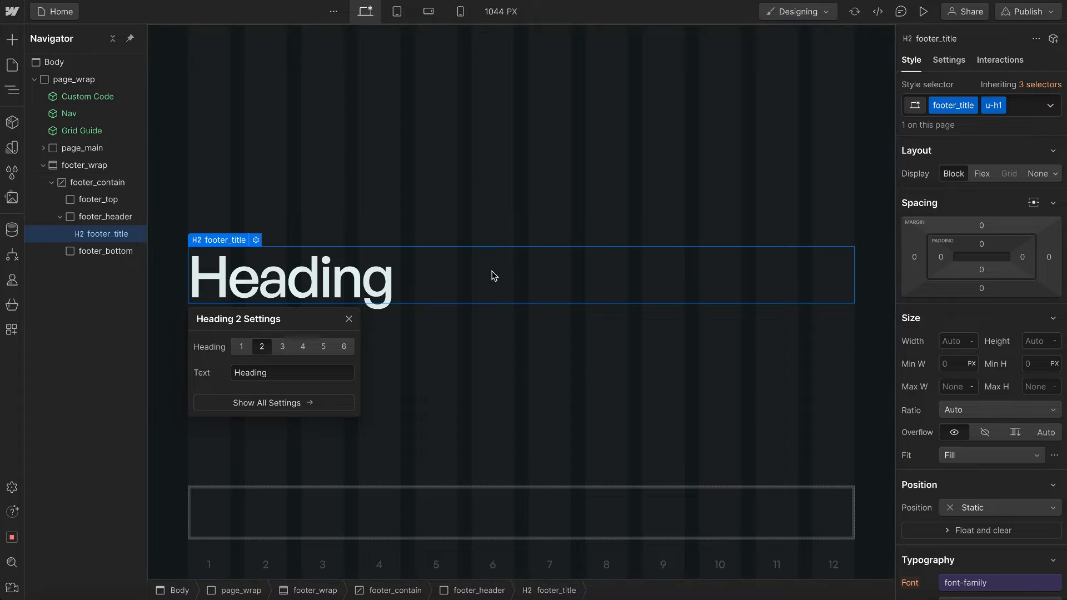
- Copy the footer headline from the Figma design into the footer_title heading in Webflow so it reads "Let’s create the remarkable"
key("ctrl+Right")
double_click(504, 209)
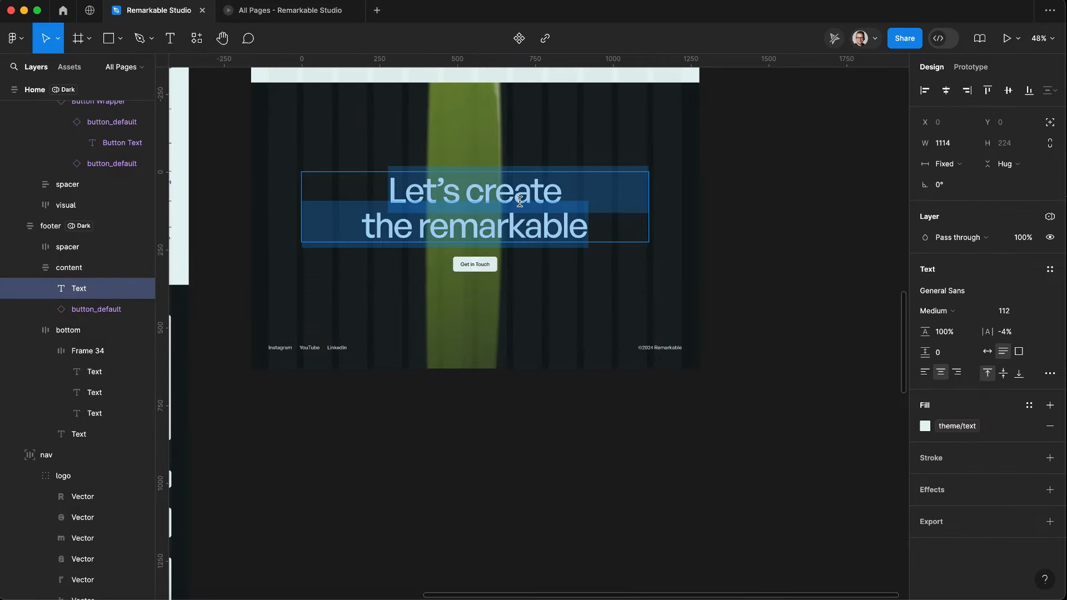
key("ctrl+Left")
double_click(334, 285)
left_click_drag(405, 285, 194, 278)
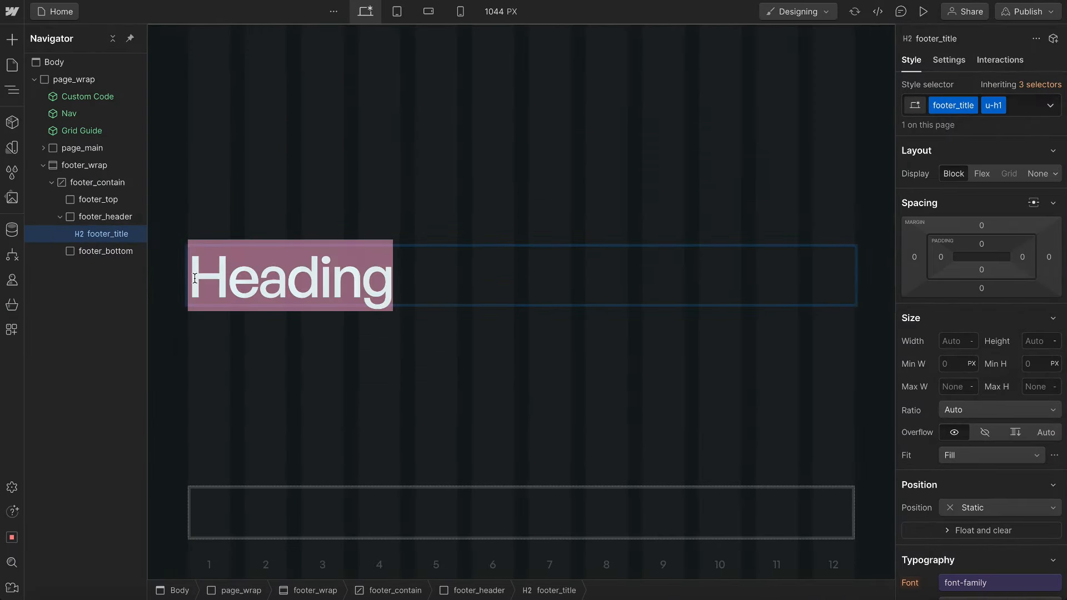
type("Let’s createthe remarkable")
left_click(390, 431)
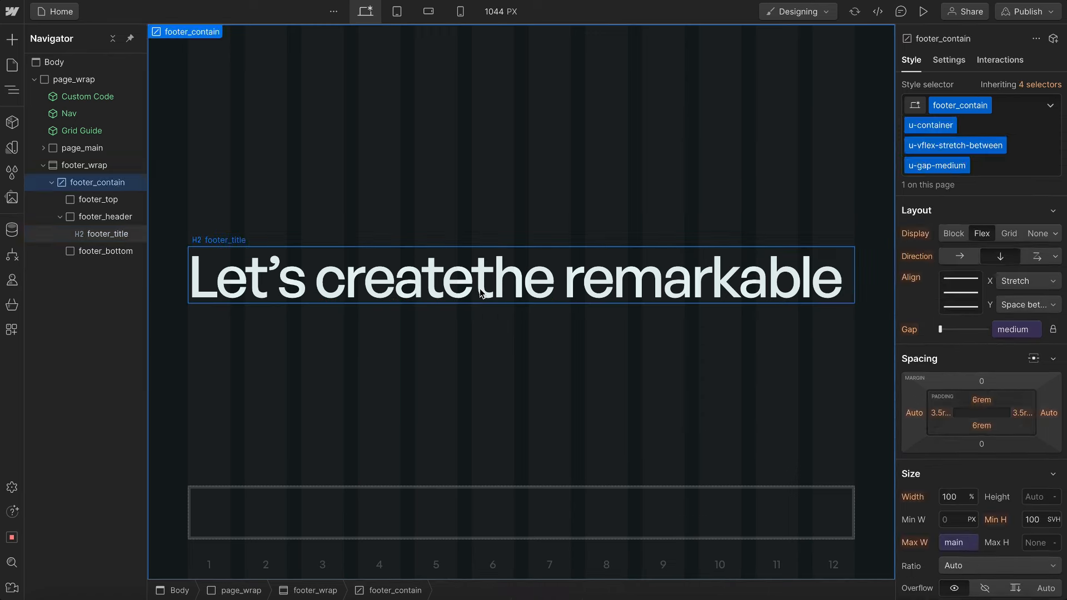
double_click(479, 288)
left_click(481, 364)
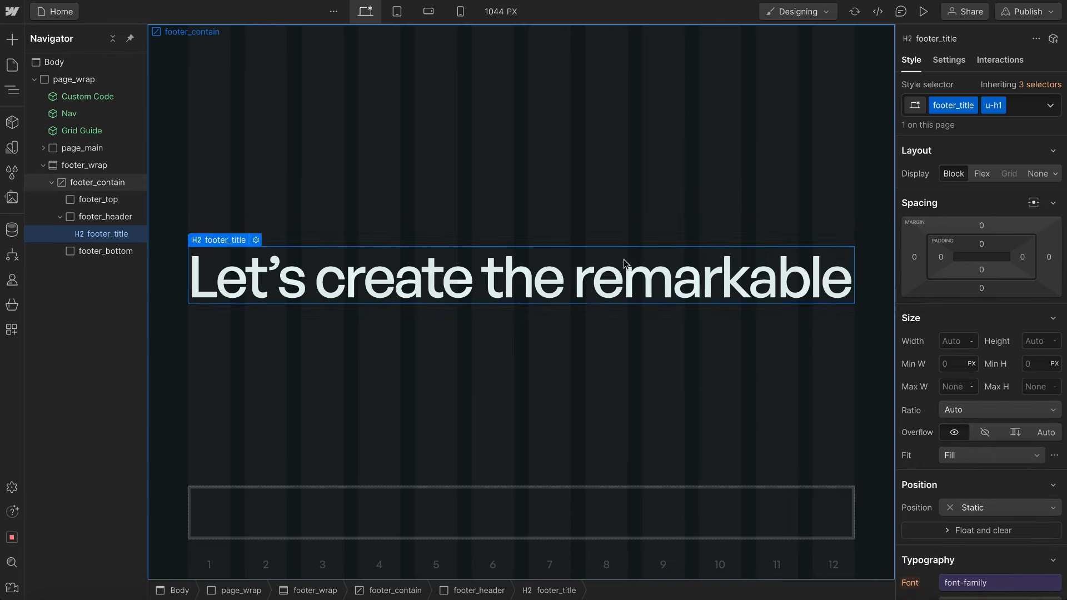
- Try maximum widths from 10 to 16 CH on the footer_title heading, then reset the maximum width
left_click(606, 282)
left_click(941, 382)
type("1")
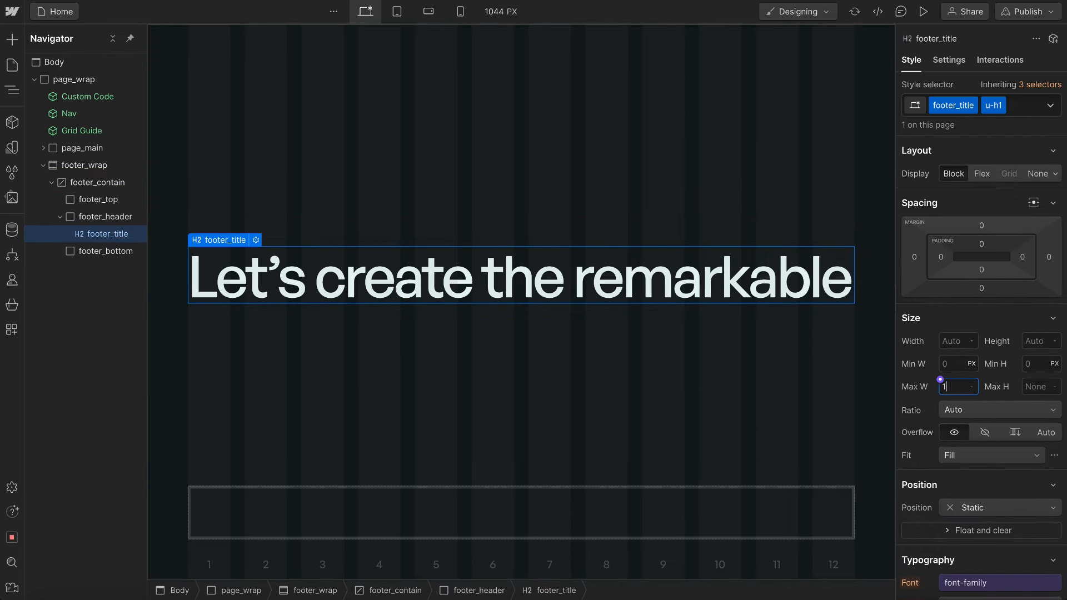
type("0ch")
key("Return")
key("Up")
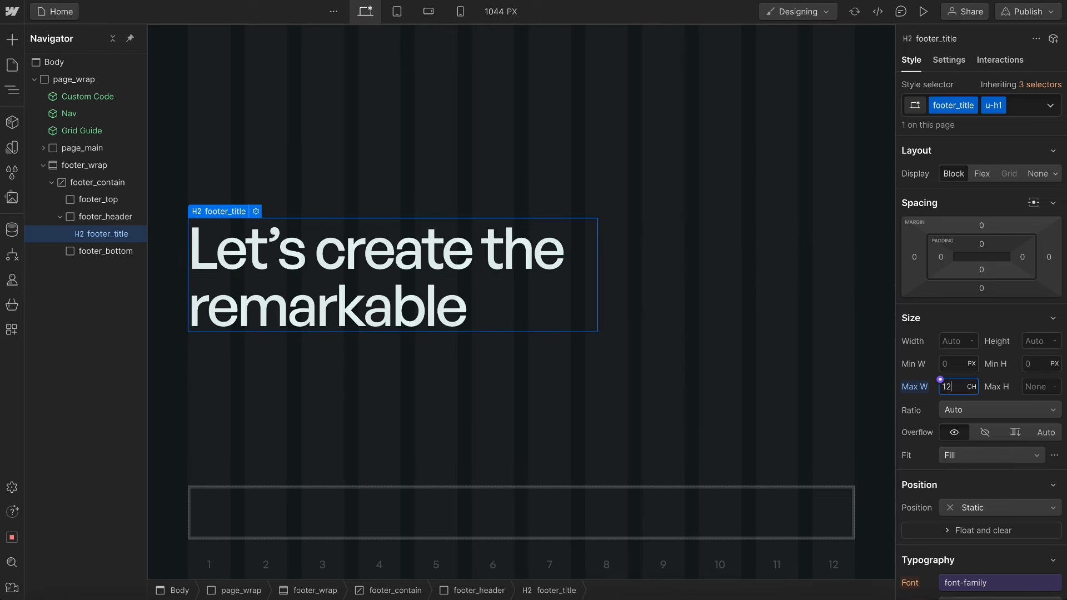
key("Down")
key("Return")
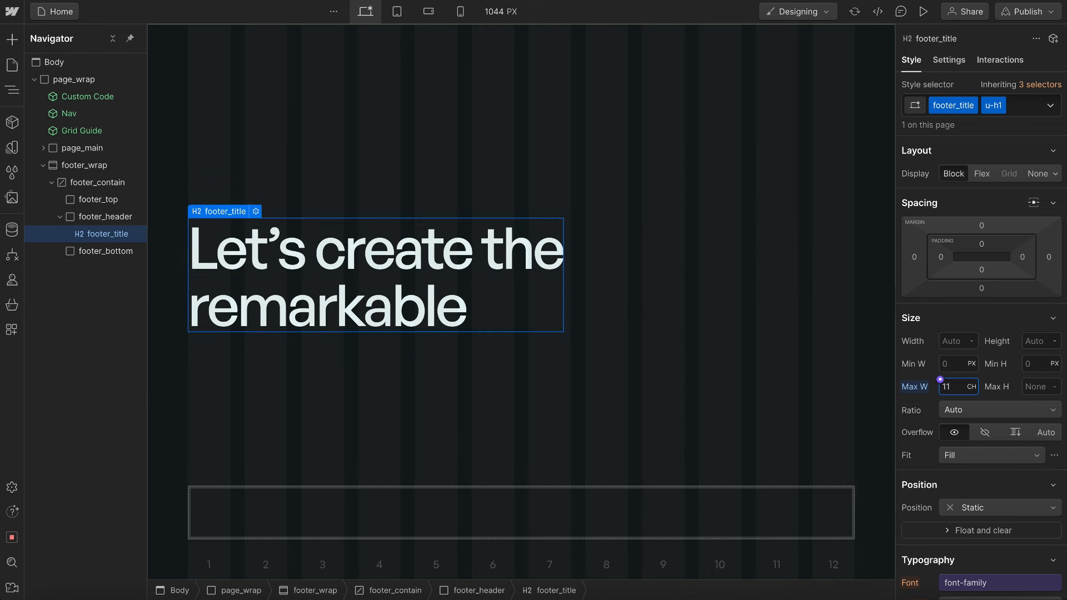
key("Return")
key("Up")
key("Up")
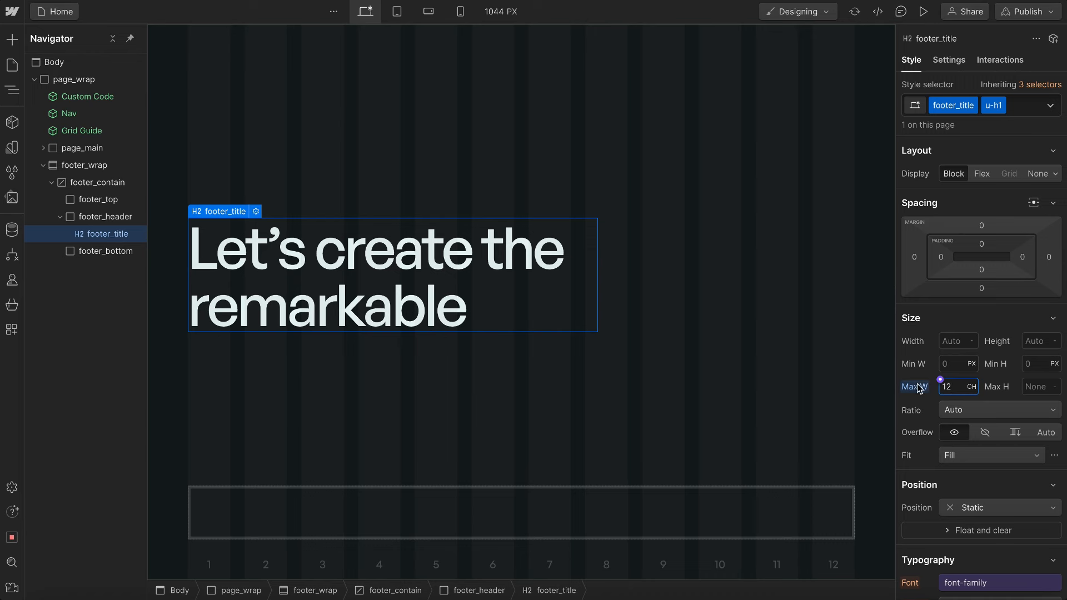
key("Up")
key("Up")
key("Up")
key("Up")
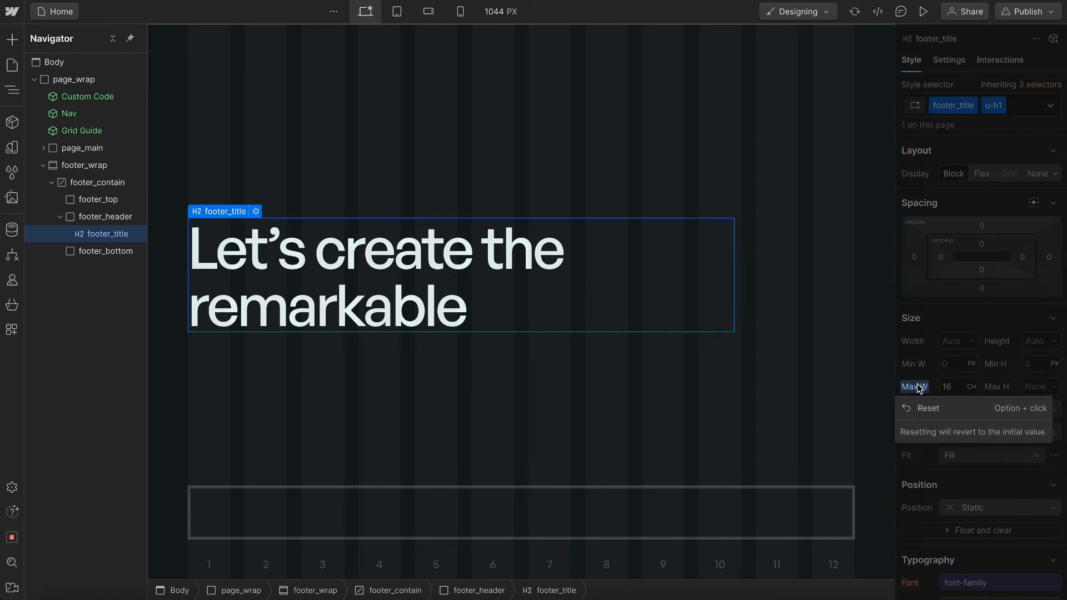
left_click(914, 387, "alt")
- Replace the space between "create" and "the" in the footer_title heading with a line break
double_click(488, 279)
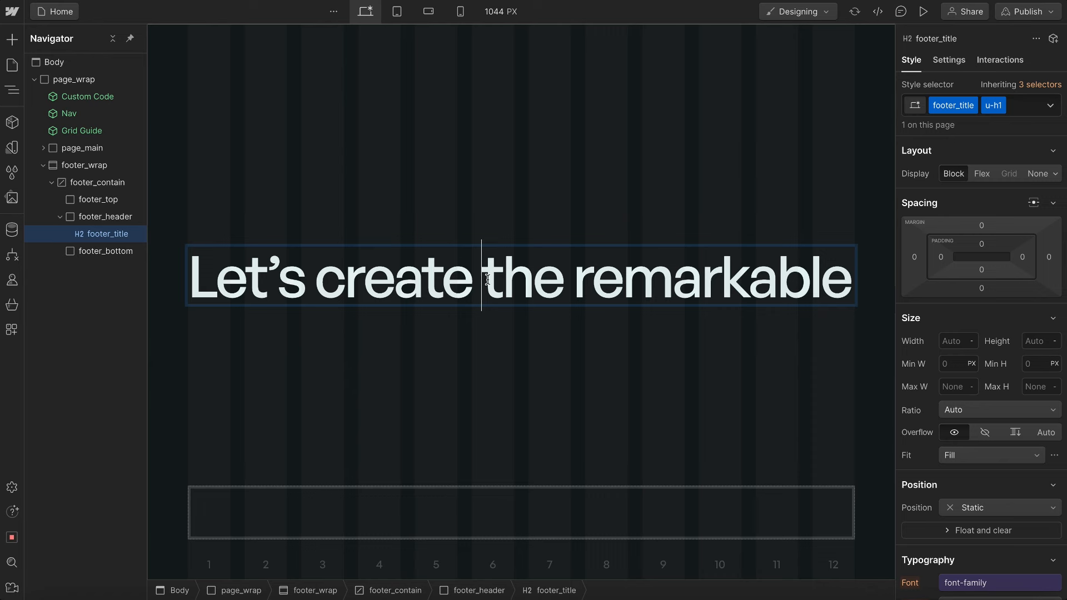
key("BackSpace")
key("shift+Return")
left_click(452, 429)
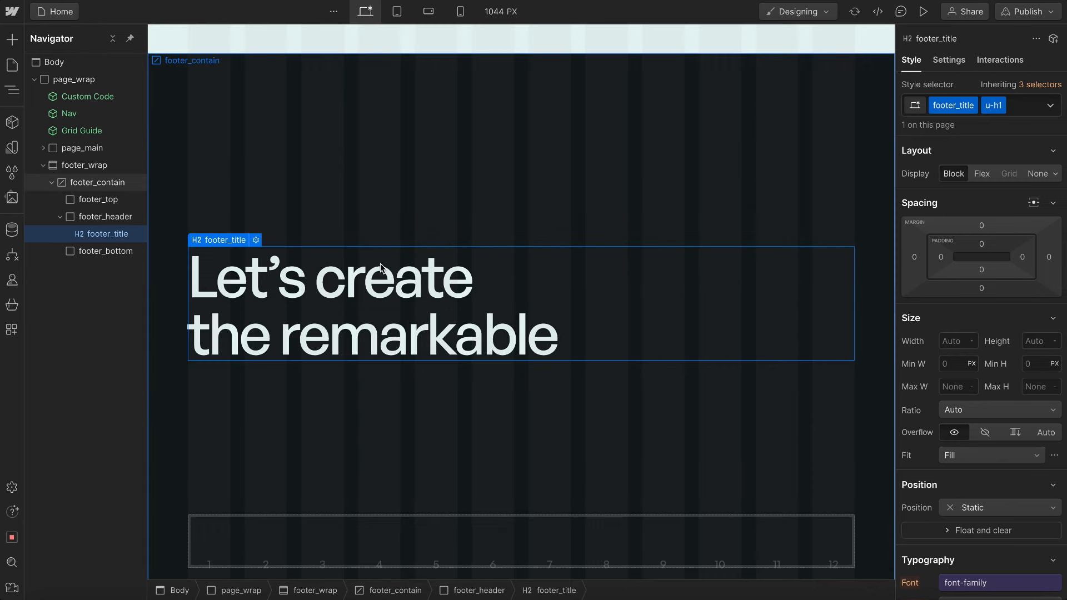
- Insert the Btn / Main / With Link component inside footer_header and set its button style to secondary
left_click(348, 264)
left_click(100, 217)
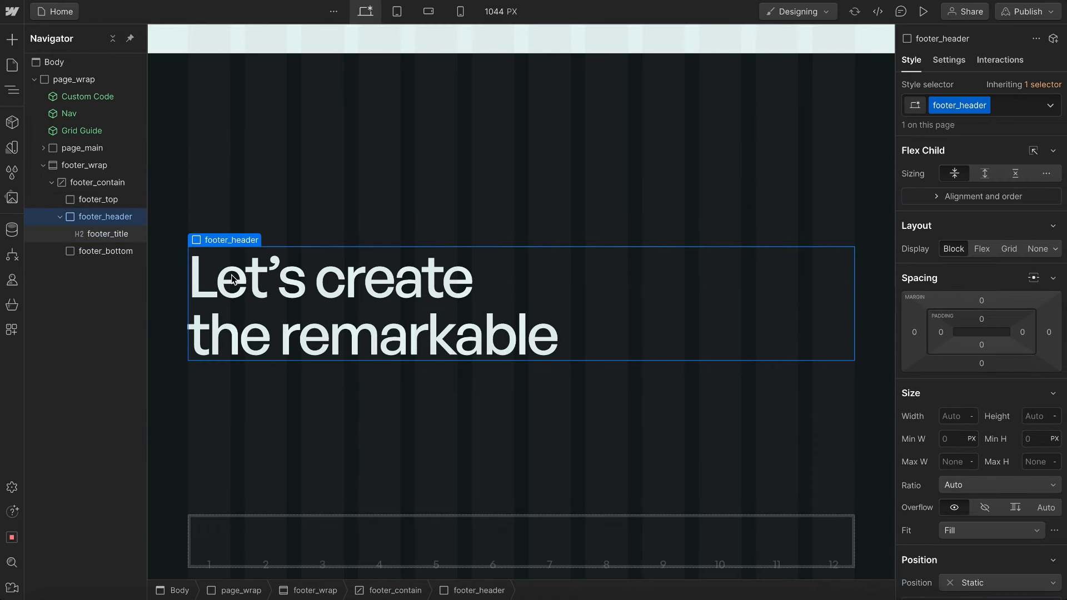
key("ctrl+k")
type("btn")
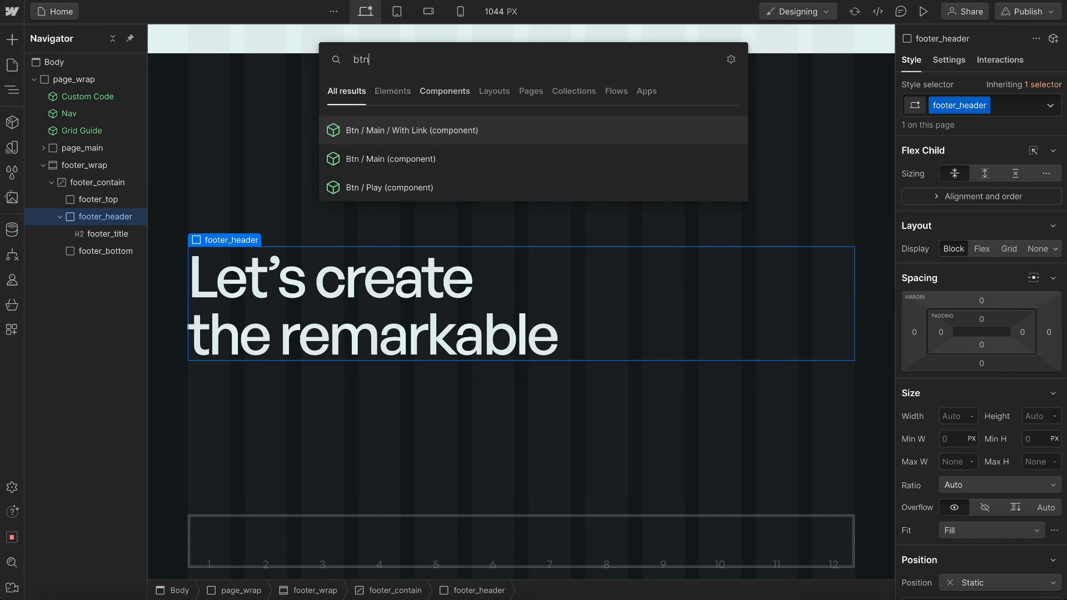
left_click(395, 131)
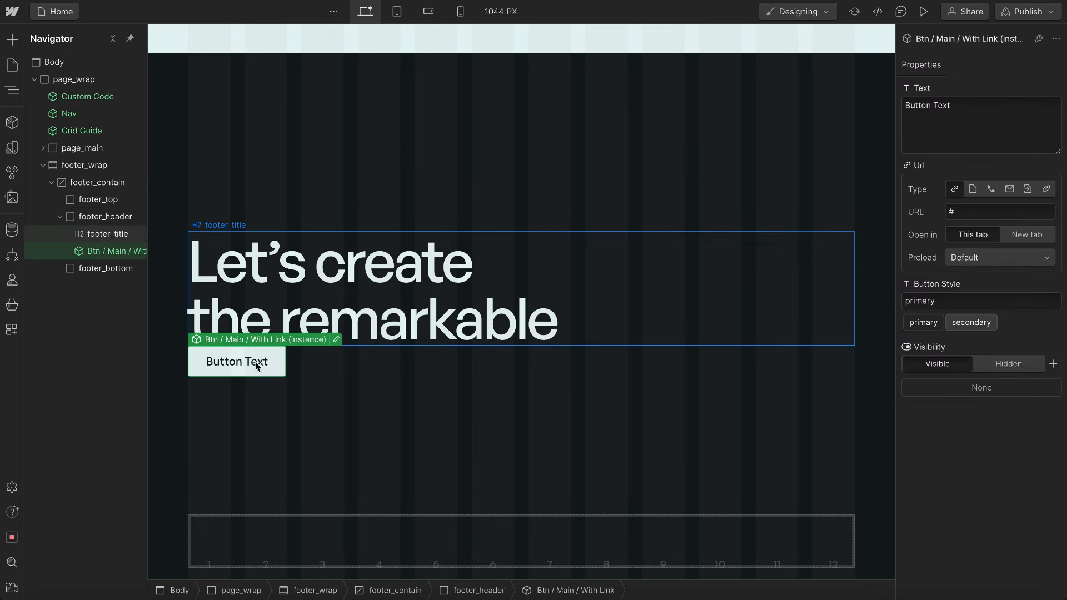
left_click(956, 326)
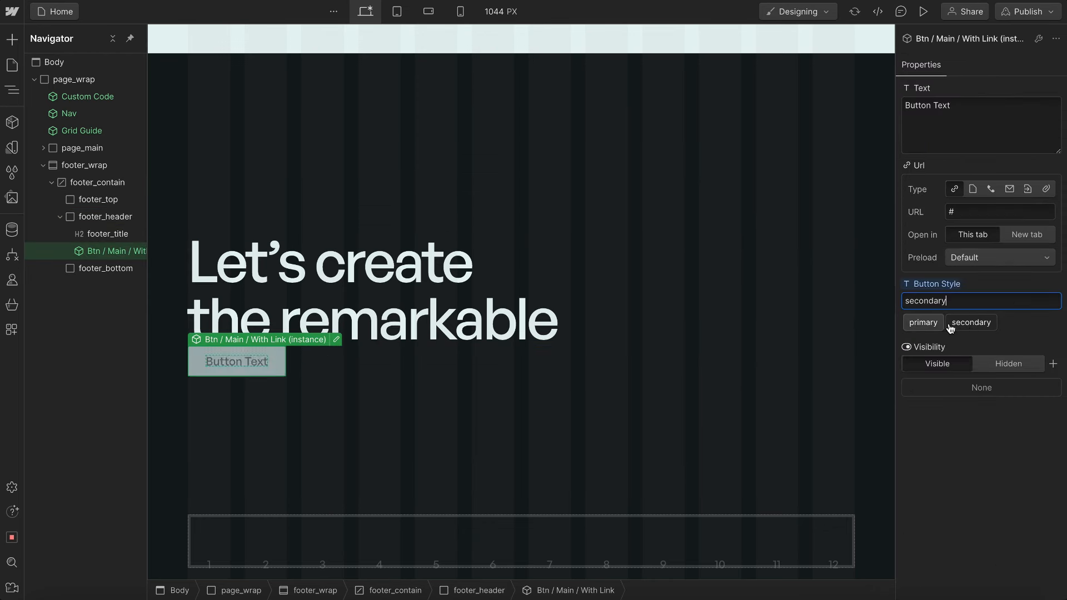
- Set the footer button's style to primary and add the u-vflex-center-center class to footer_header
left_click(911, 325)
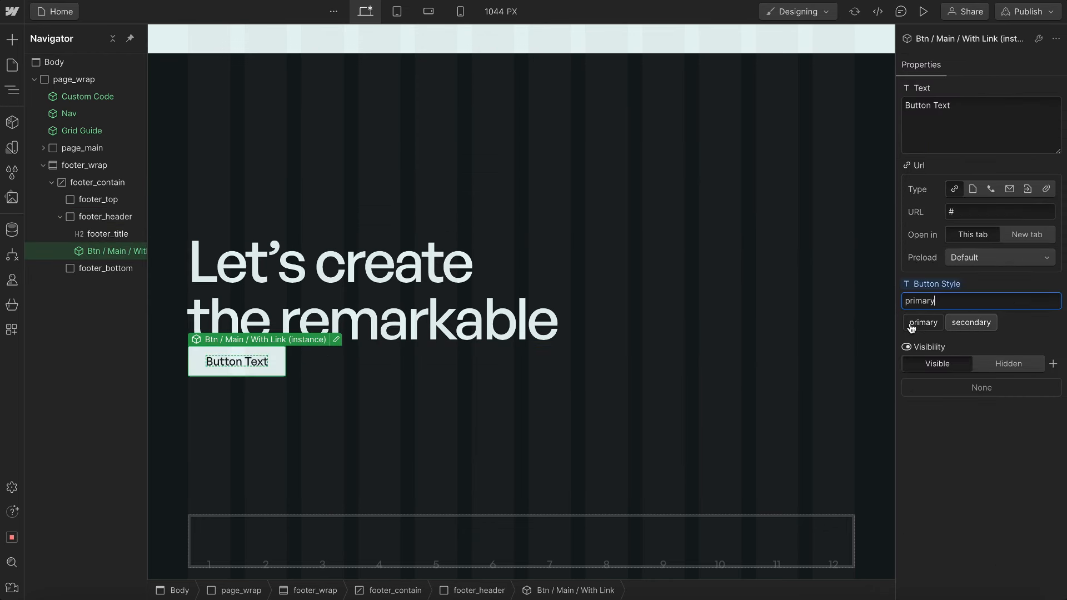
left_click(111, 216)
left_click(1020, 109)
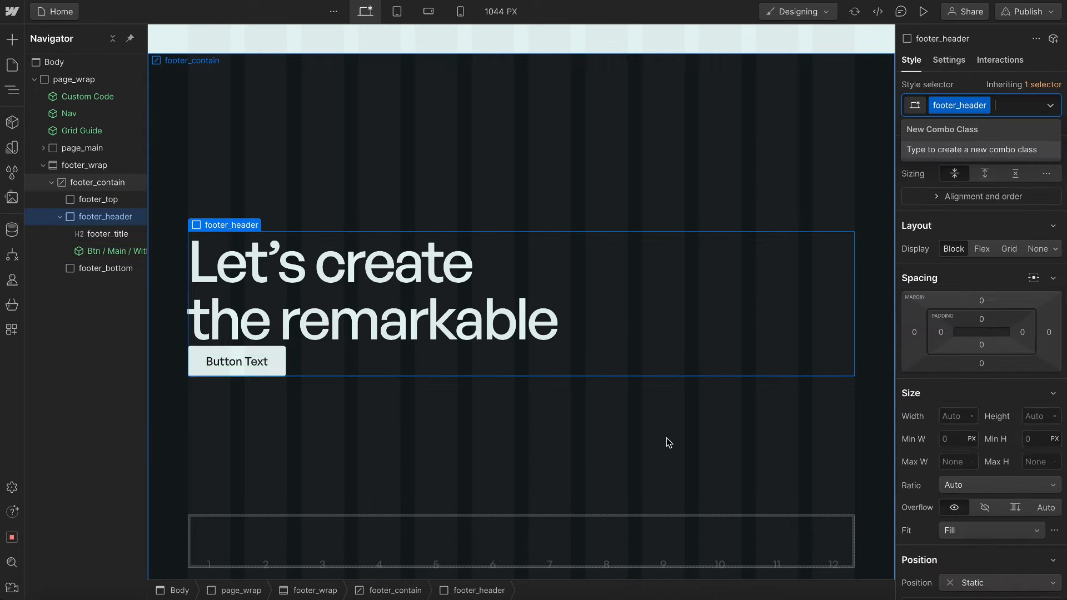
type("v-")
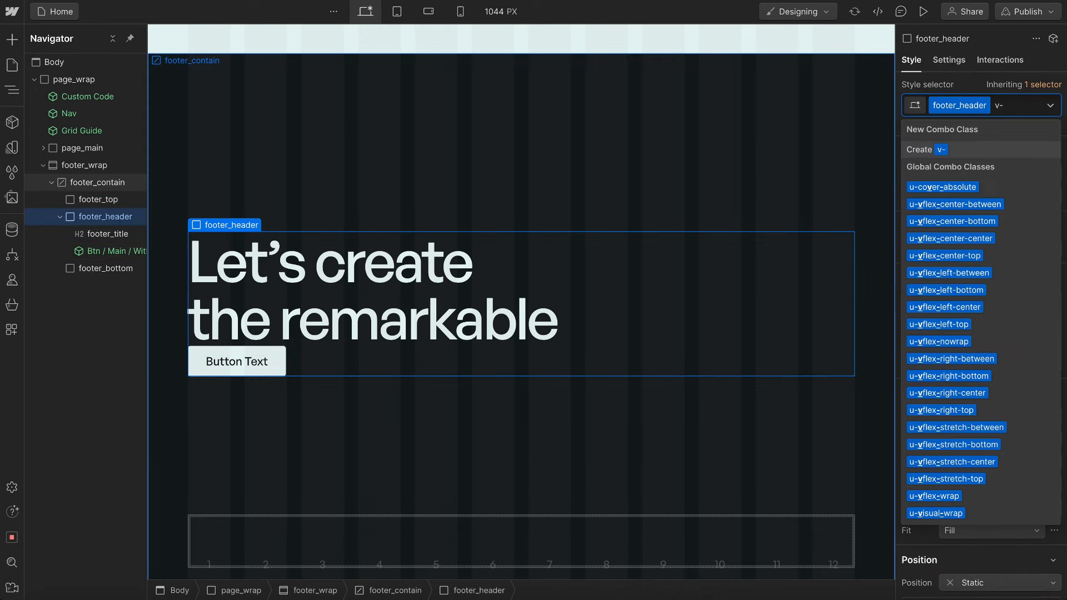
type("c-")
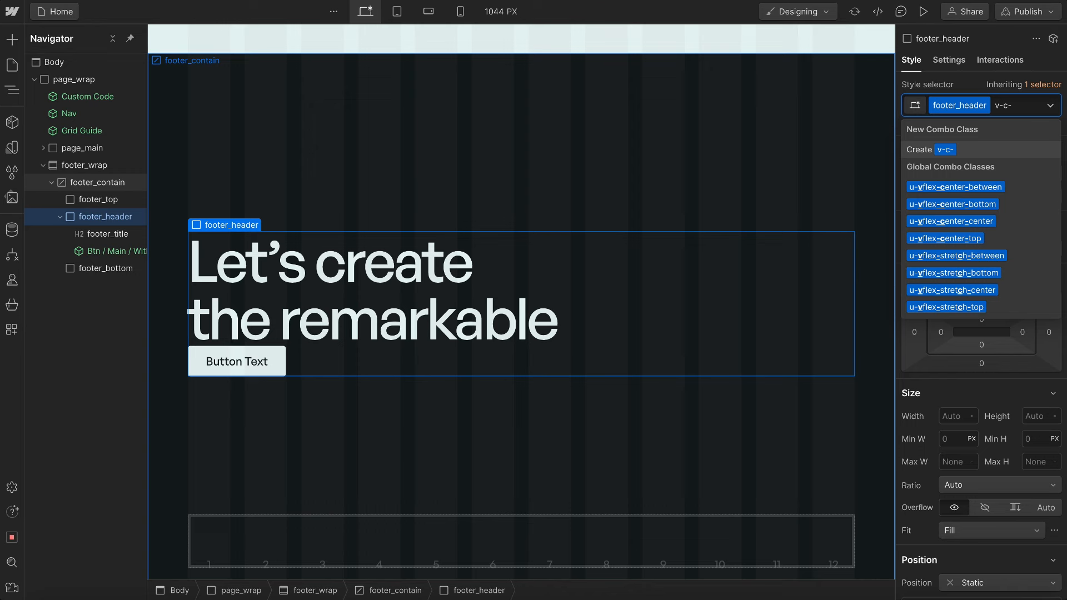
type("c")
left_click(958, 181)
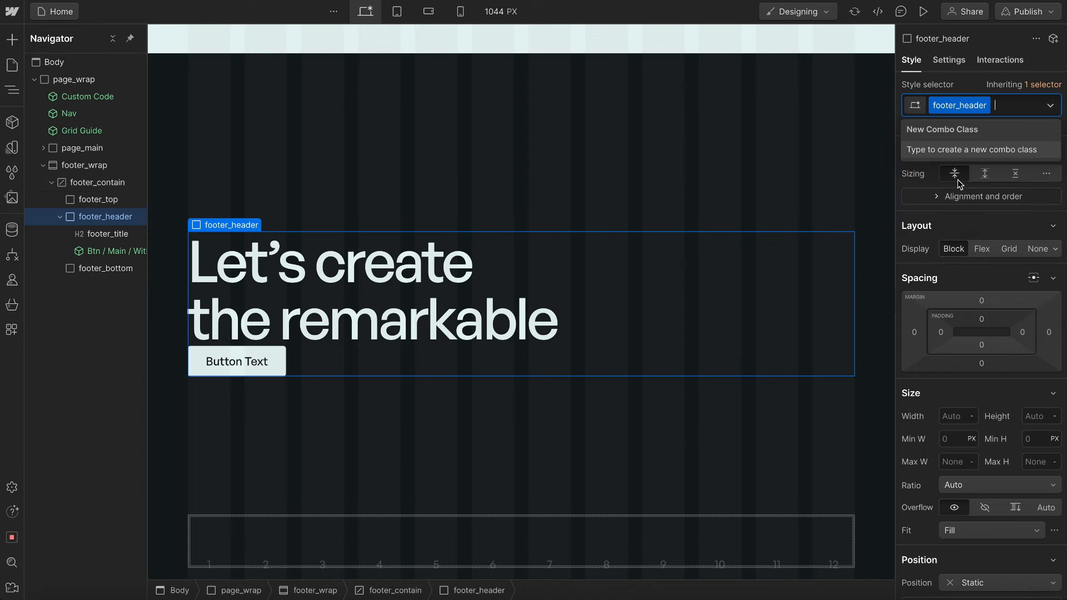
- Center the text alignment on the base footer_header class, then return to its combo class
scroll(956, 365, "down", 5)
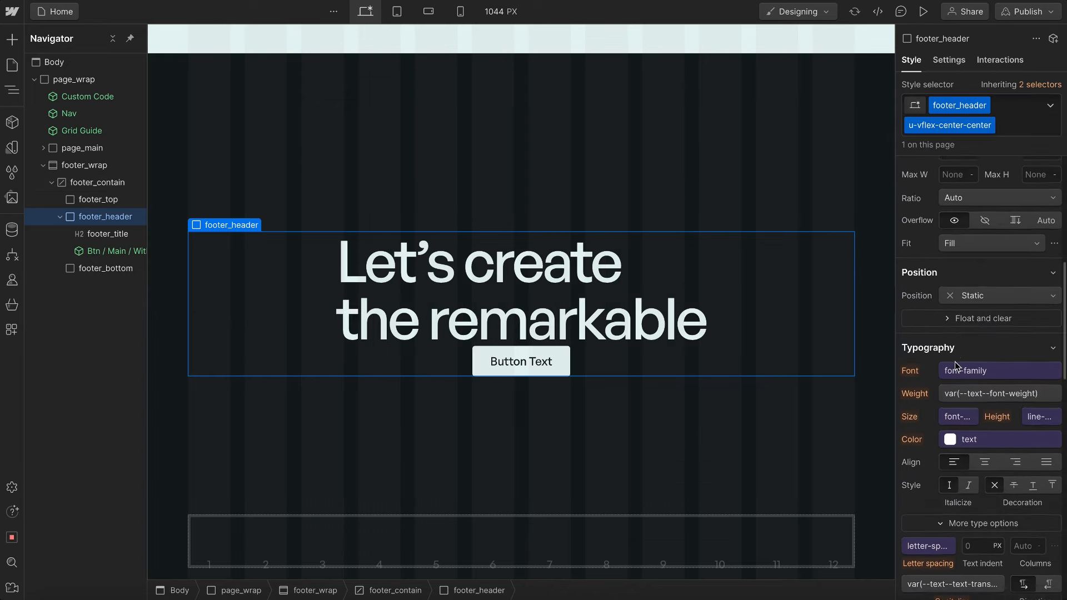
left_click(1041, 84)
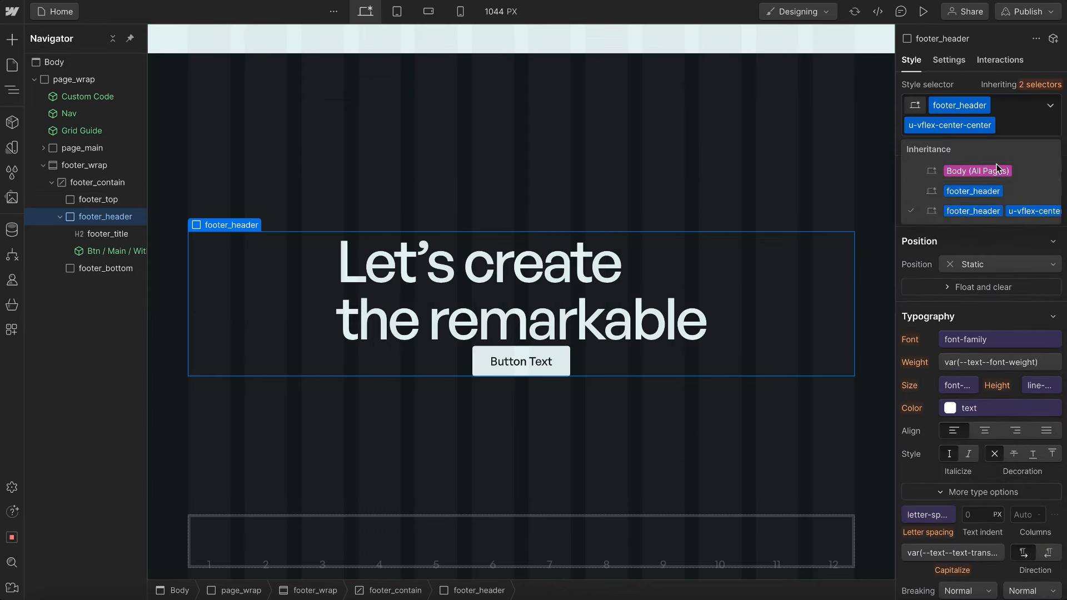
left_click(963, 192)
left_click(985, 412)
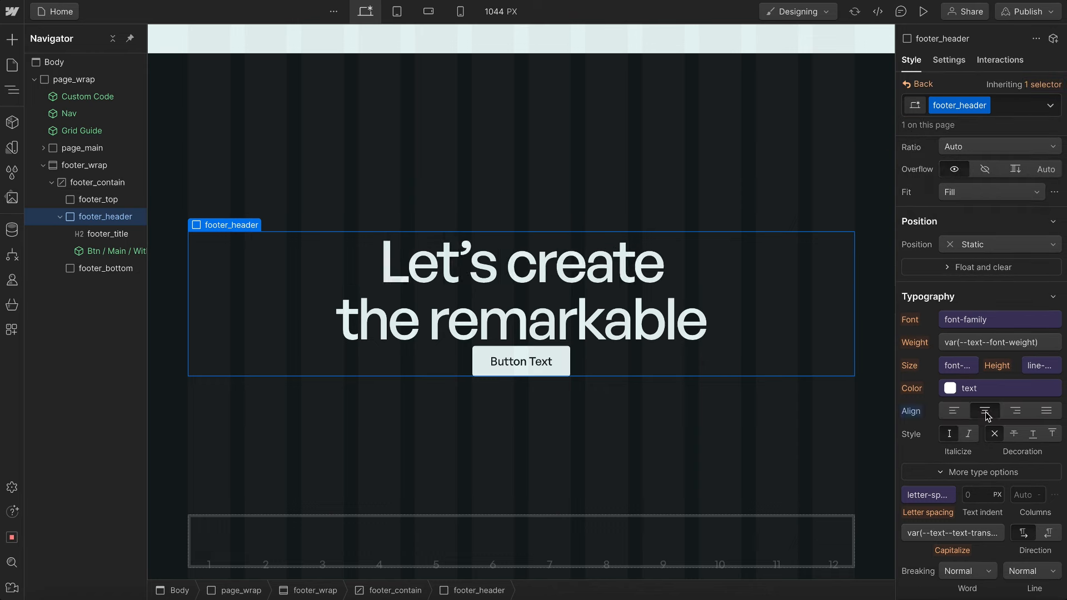
left_click(927, 82)
- Add the u-gap-small class to footer_header
left_click(1023, 124)
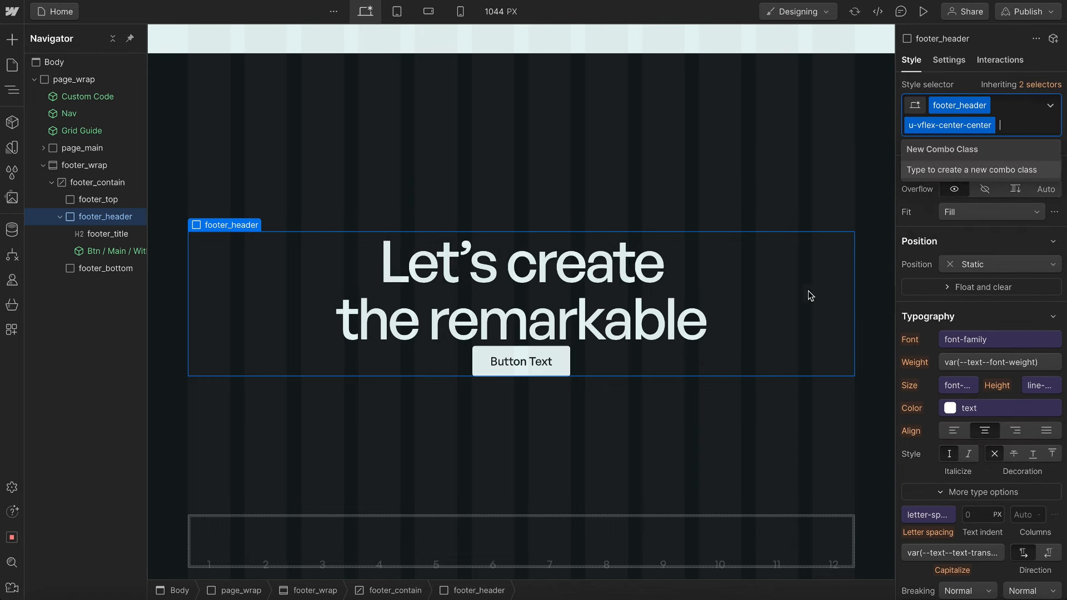
type("u-gap")
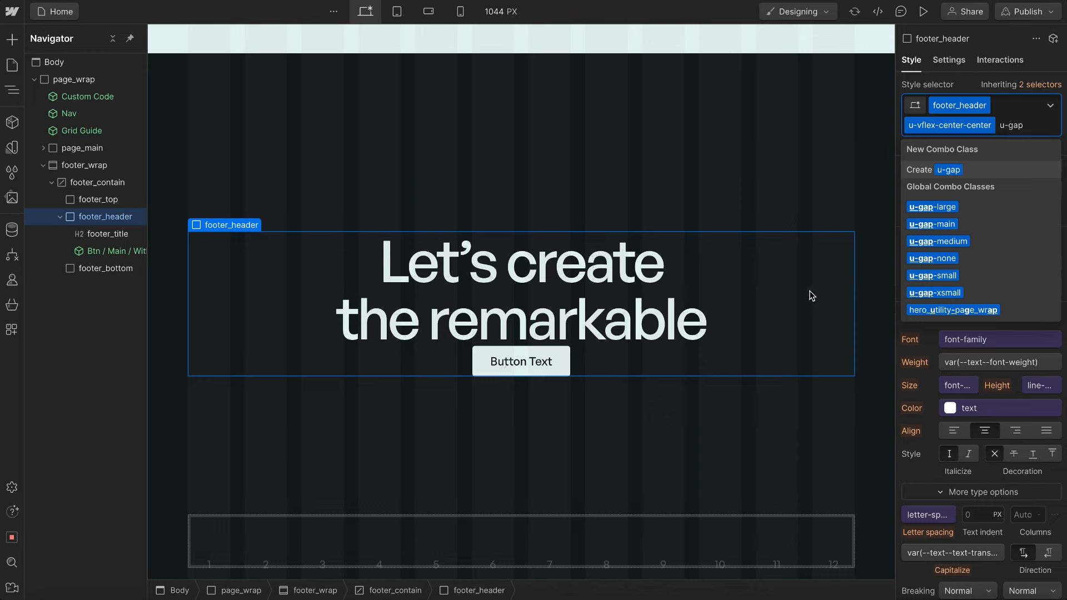
left_click(954, 278)
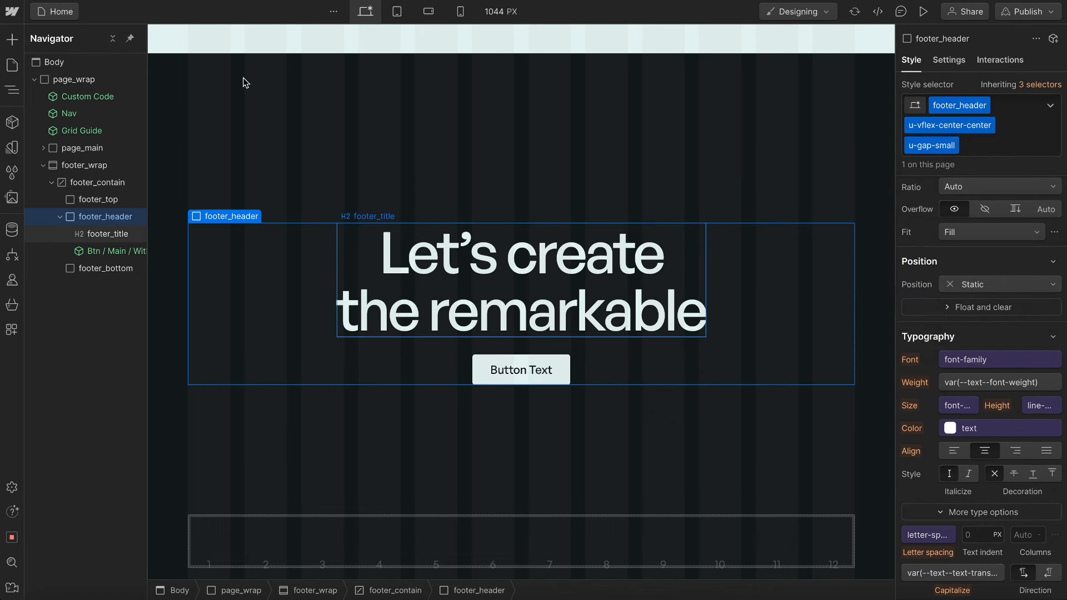
- Insert a div block inside footer_bottom and give it the class footer_social_wrap
left_click(60, 216)
scroll(389, 413, "down", 1)
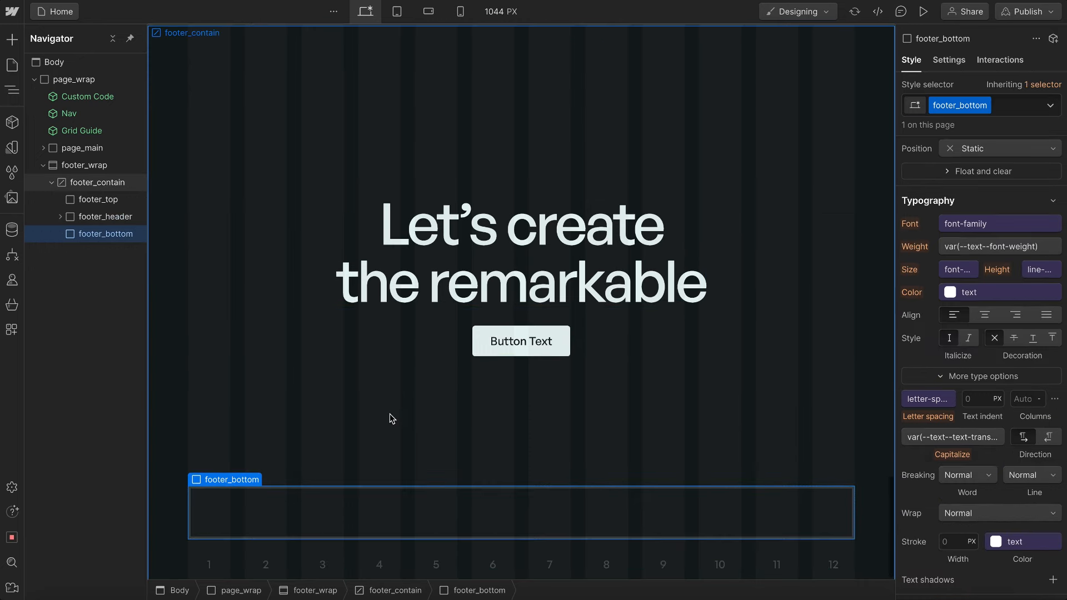
key("super+e")
type("div")
key("Return")
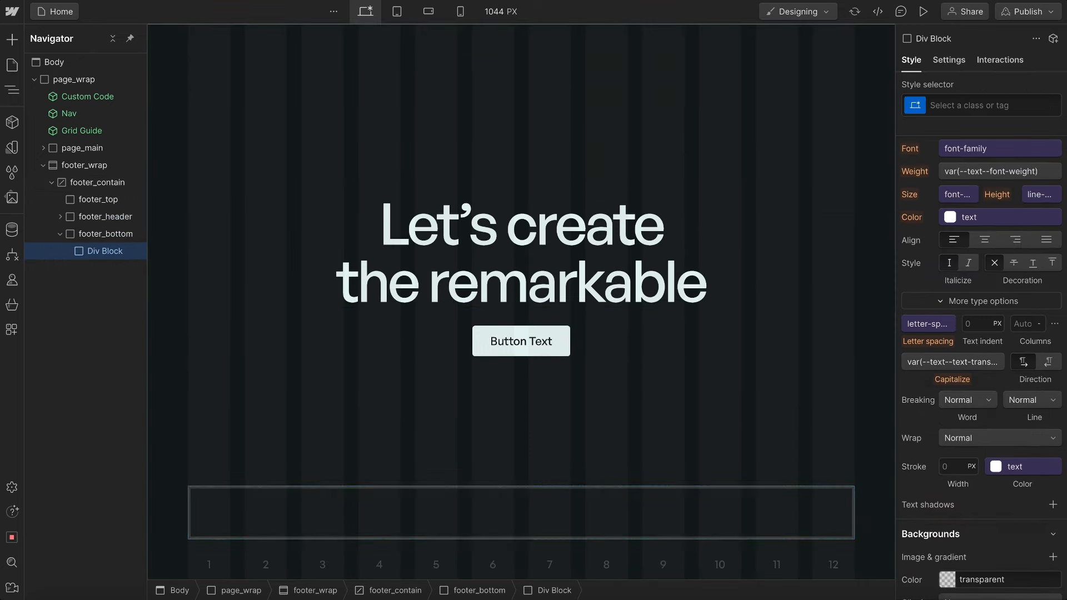
key("super+Return")
type("footer_social_wrap")
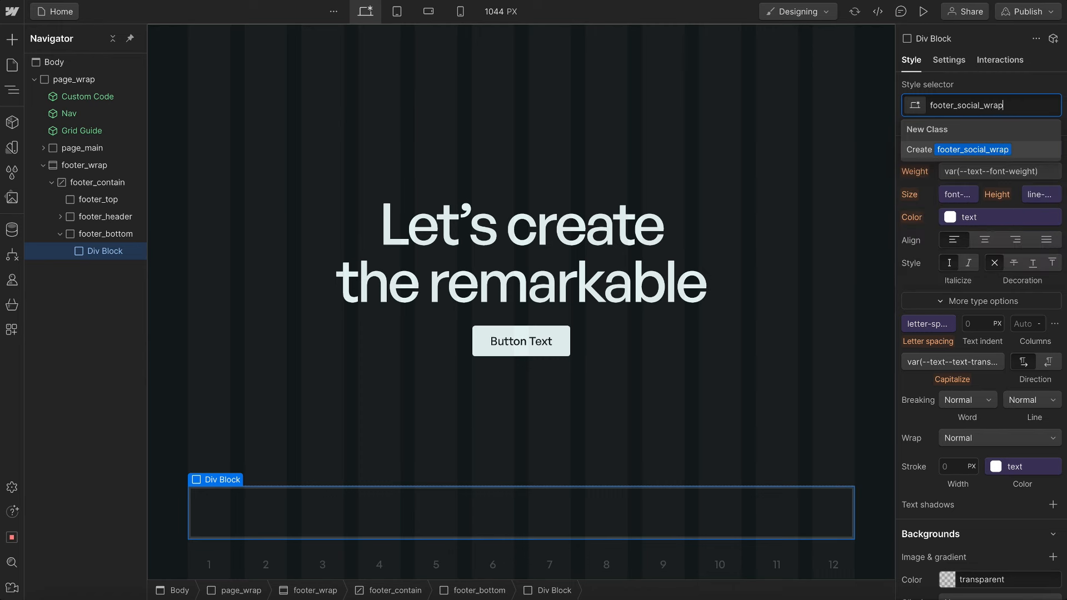
key("Return")
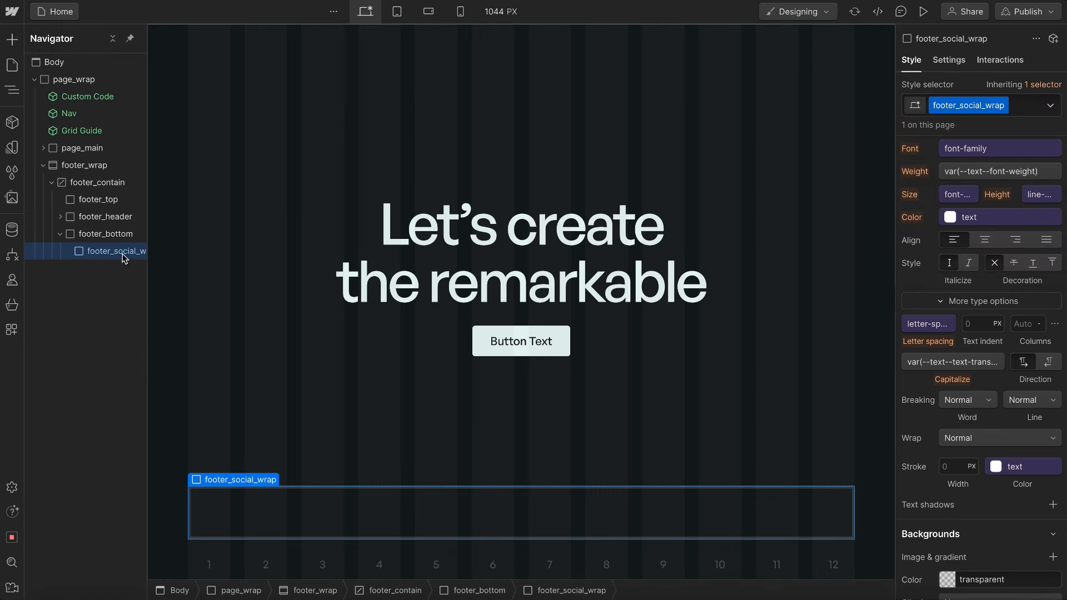
- Insert a text link inside footer_social_wrap and give it the class footer_social_link
key("super+e")
type("link")
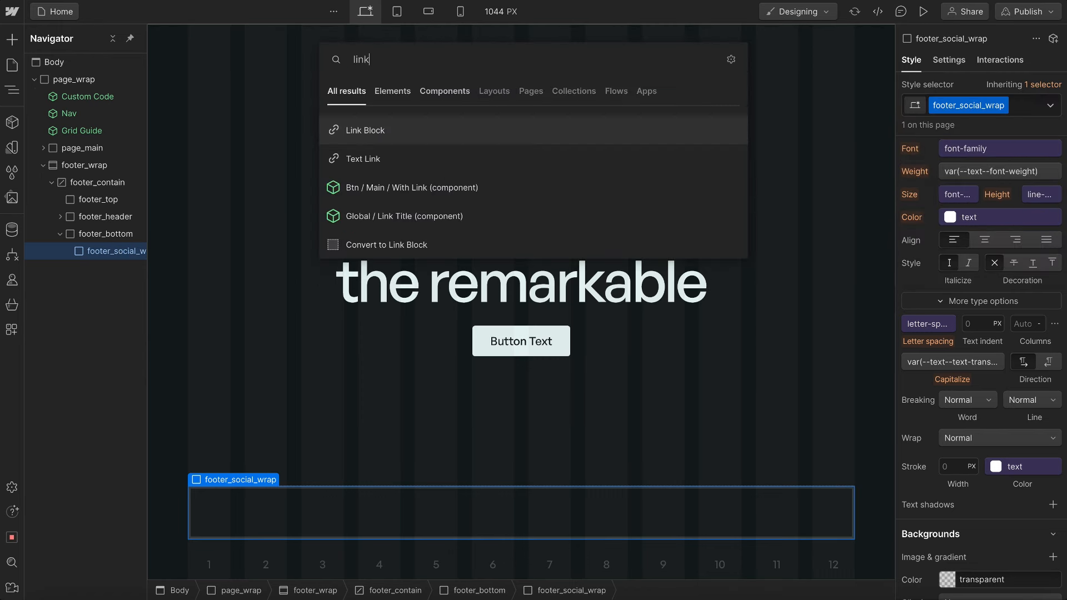
key("Return")
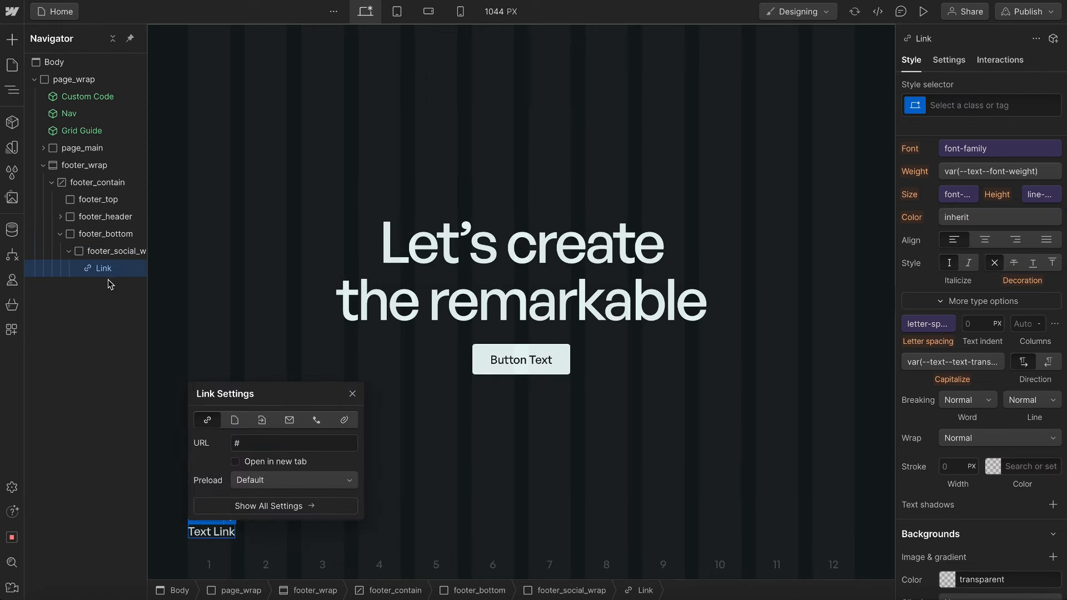
key("ctrl+Return")
type("footer_social_link")
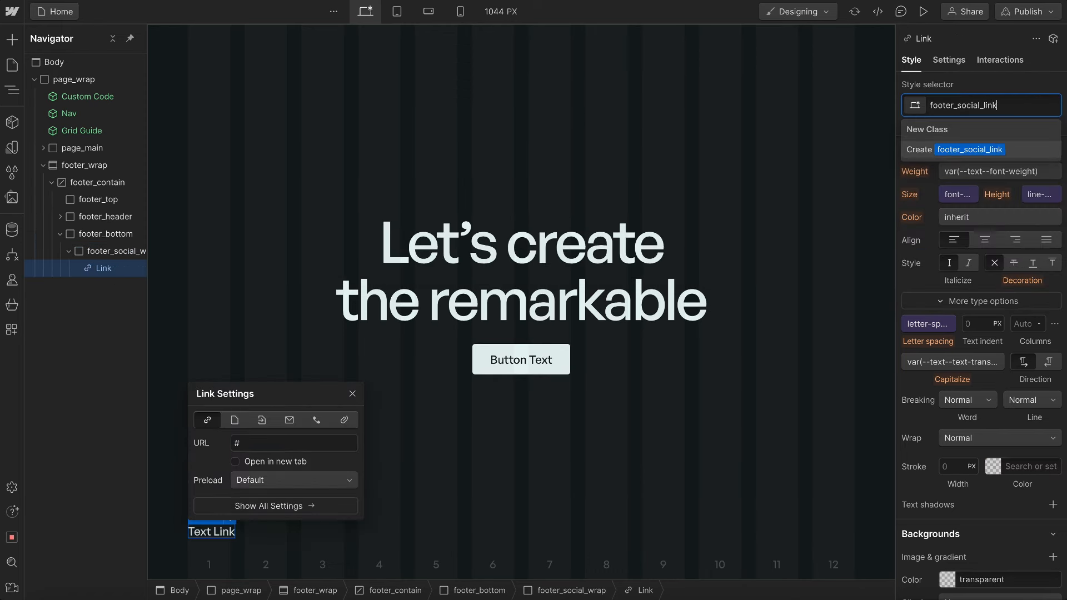
key("Return")
- Change the footer_social_link text to "Instagram"
left_click(200, 535)
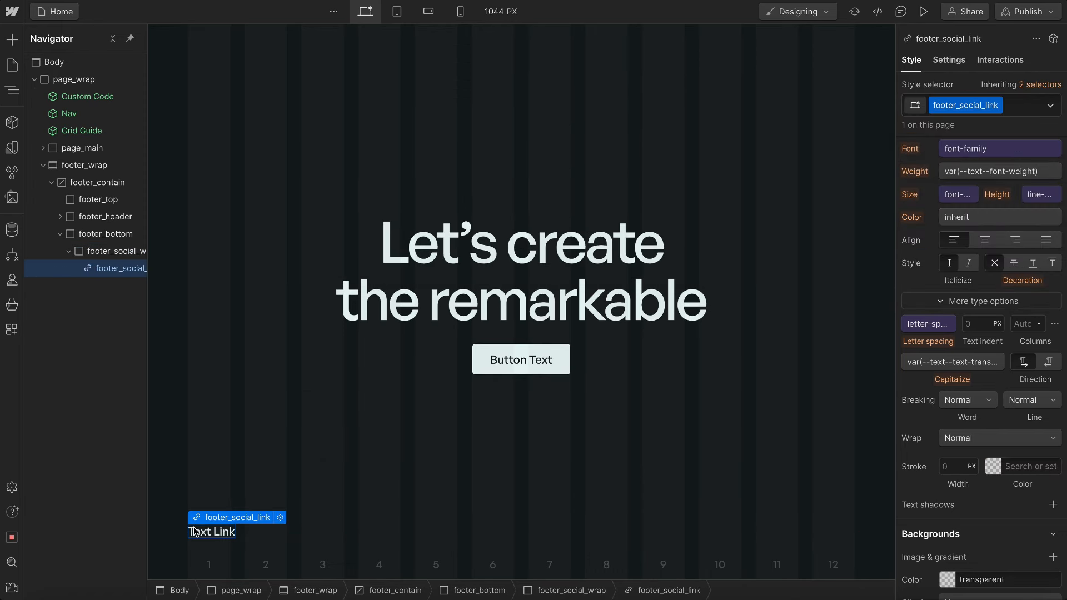
double_click(200, 535)
type("Ins")
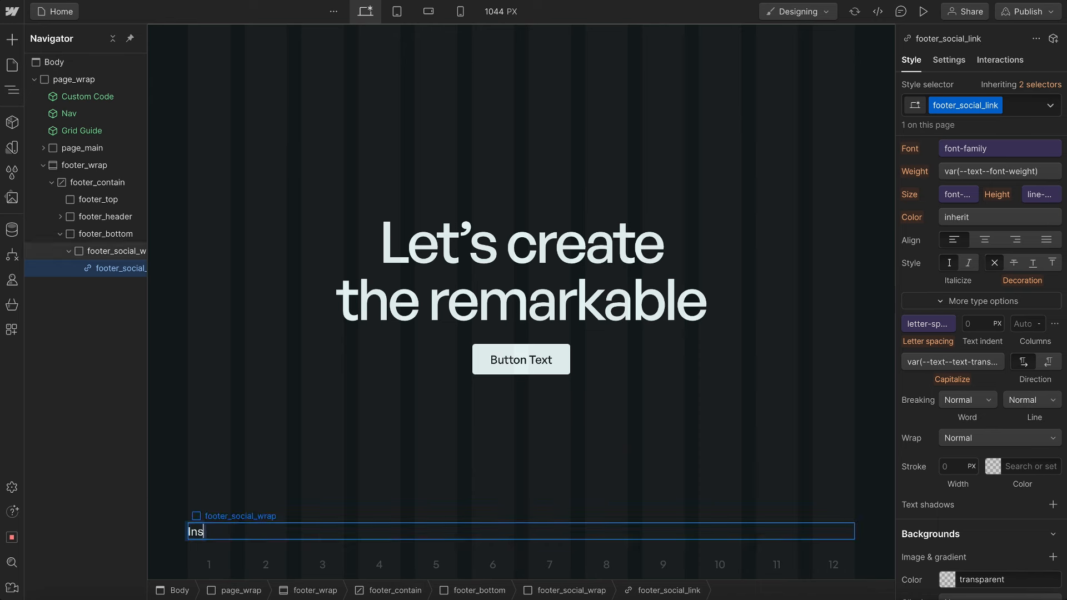
type("tagram")
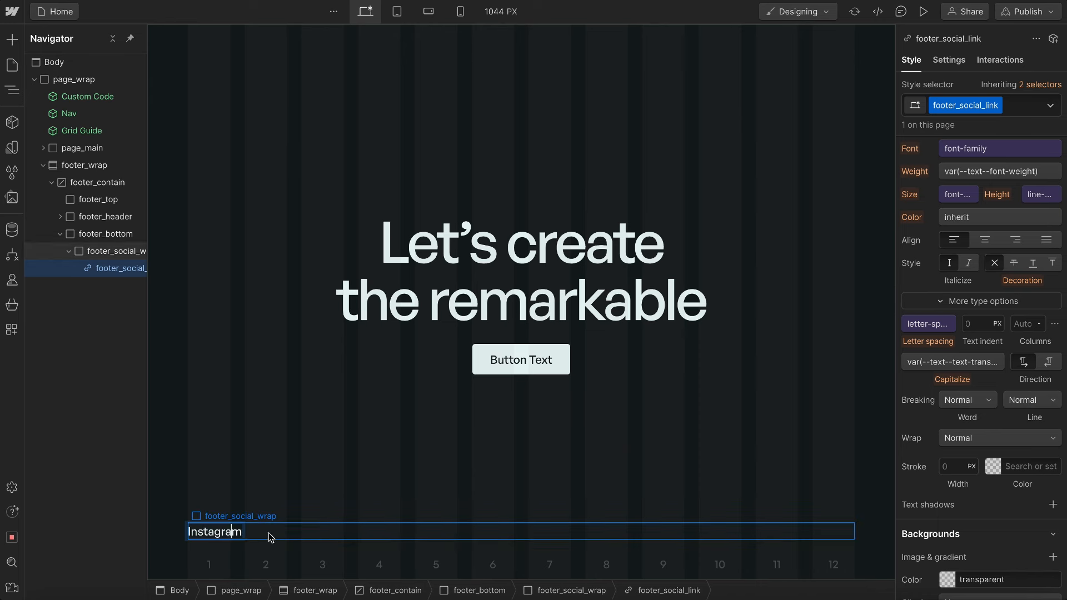
left_click(267, 535)
- Duplicate the Instagram link and change the copy's text to "YouTube"
left_click(221, 535)
key("ctrl+d")
double_click(275, 535)
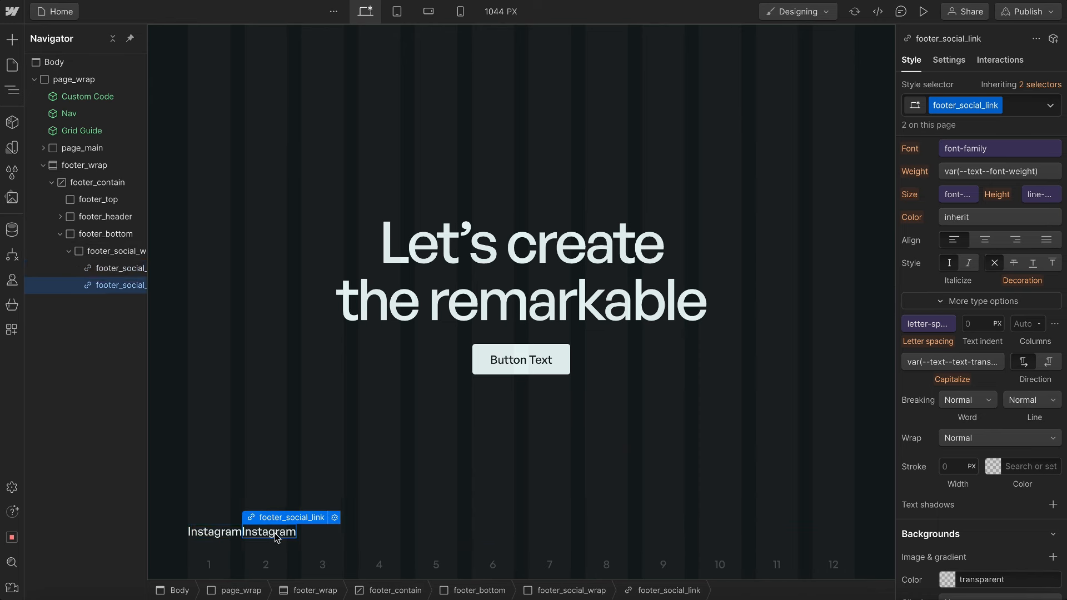
double_click(295, 533)
type("You")
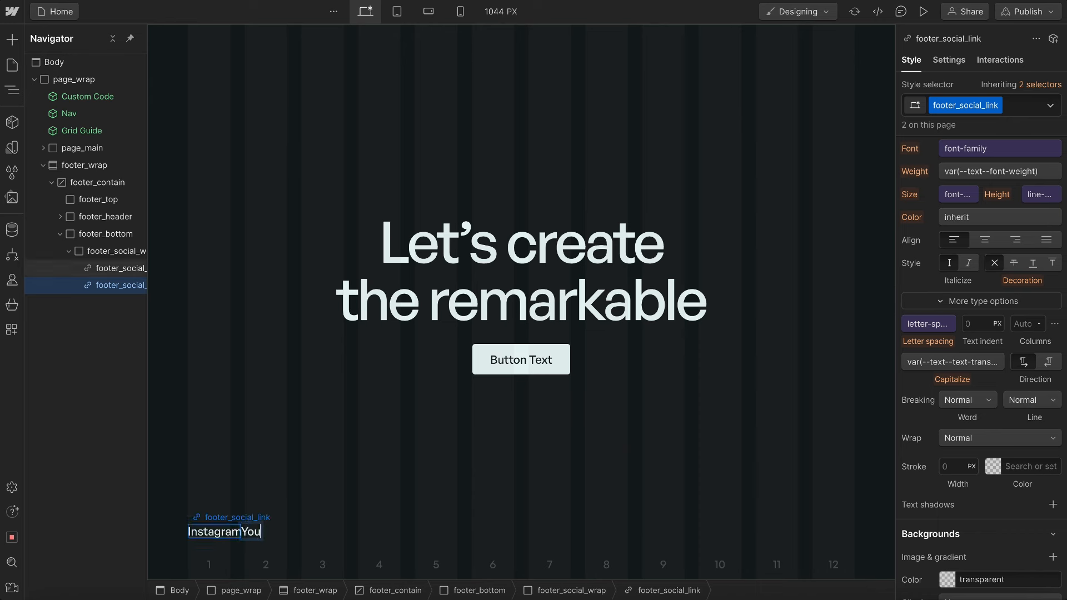
type("Tube")
left_click(394, 527)
- Duplicate the YouTube link and change the copy's text to "LinkedIn"
left_click(260, 534)
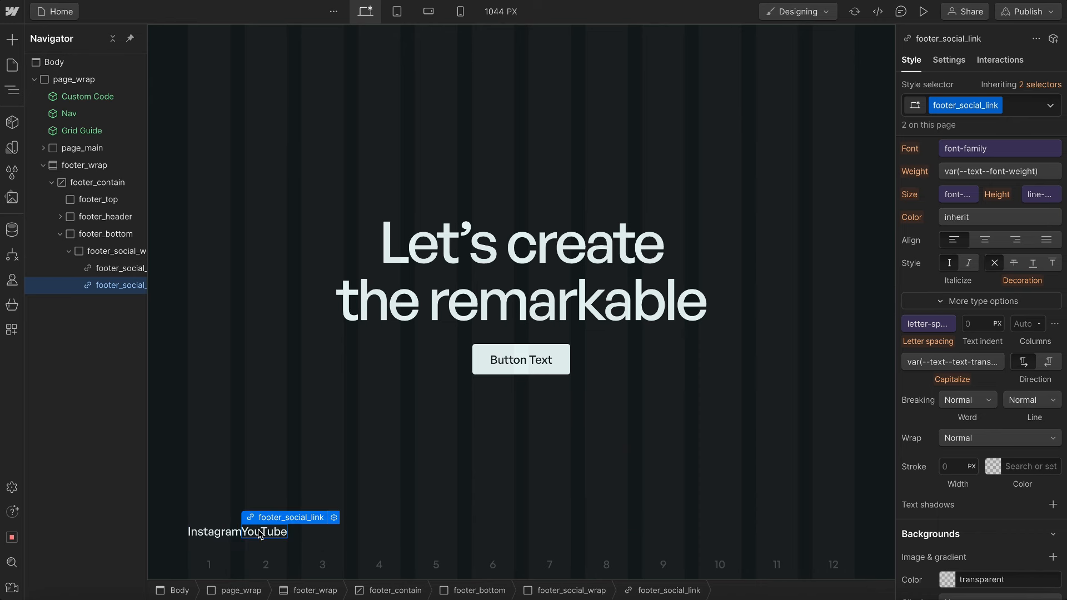
key("ctrl+d")
left_click(315, 531)
double_click(315, 531)
left_click_drag(332, 533, 284, 533)
type("Linked")
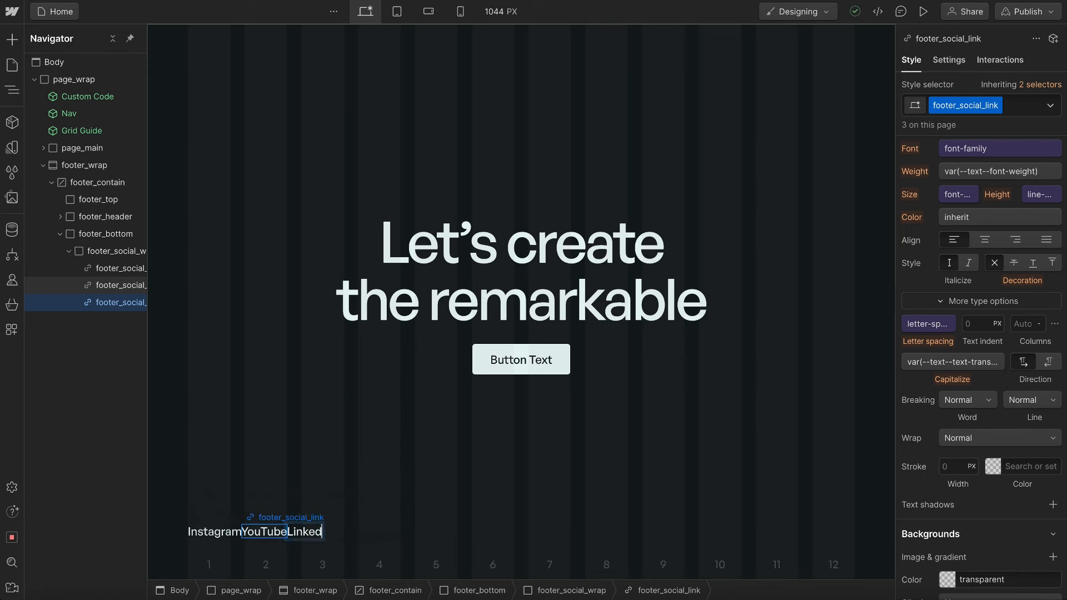
type("In")
- Add the u-hflex-left-center and u-gap-xsmall classes to footer_social_wrap
left_click(114, 251)
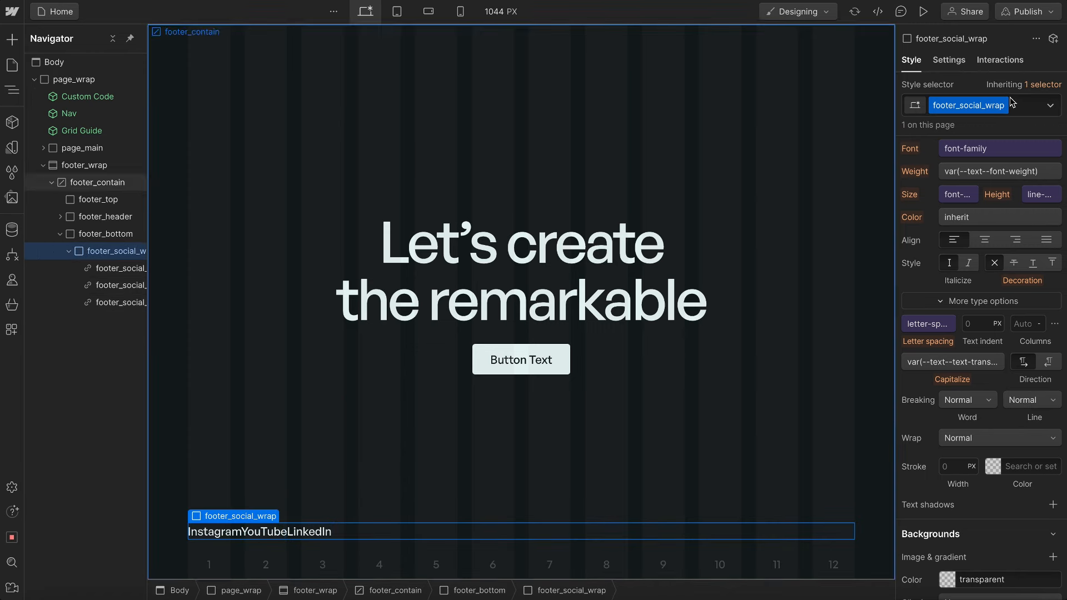
left_click(1027, 107)
type("h-")
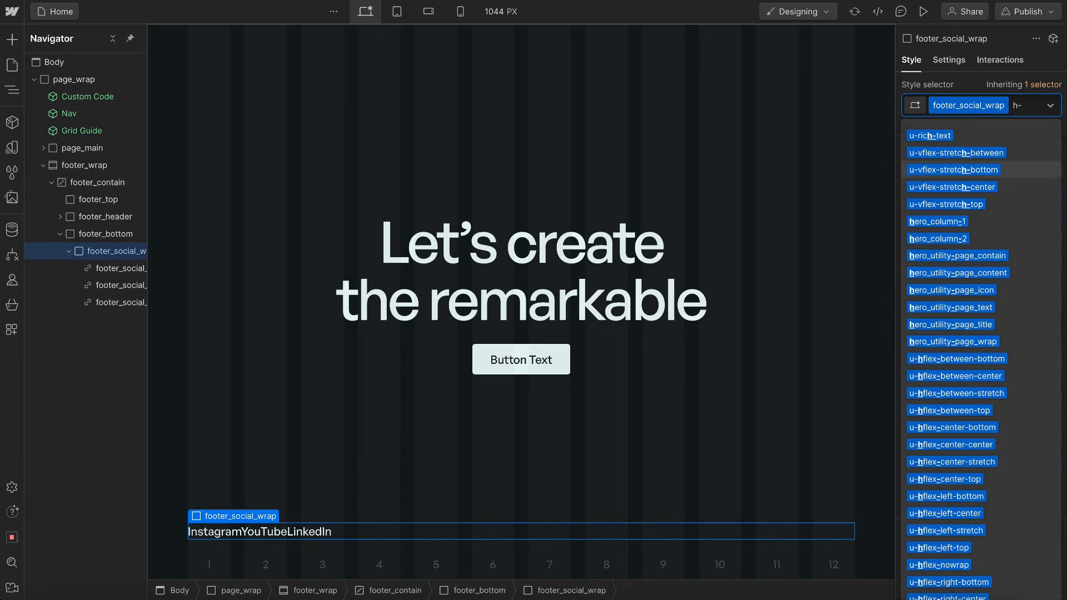
type("l-")
key("BackSpace")
key("BackSpace")
key("BackSpace")
key("BackSpace")
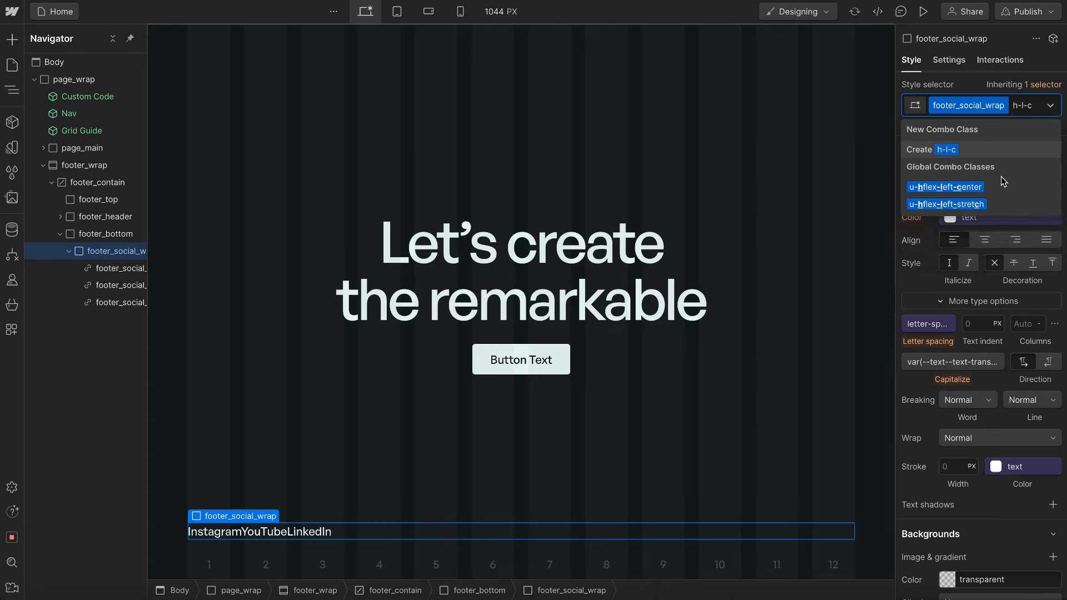
left_click(1024, 123)
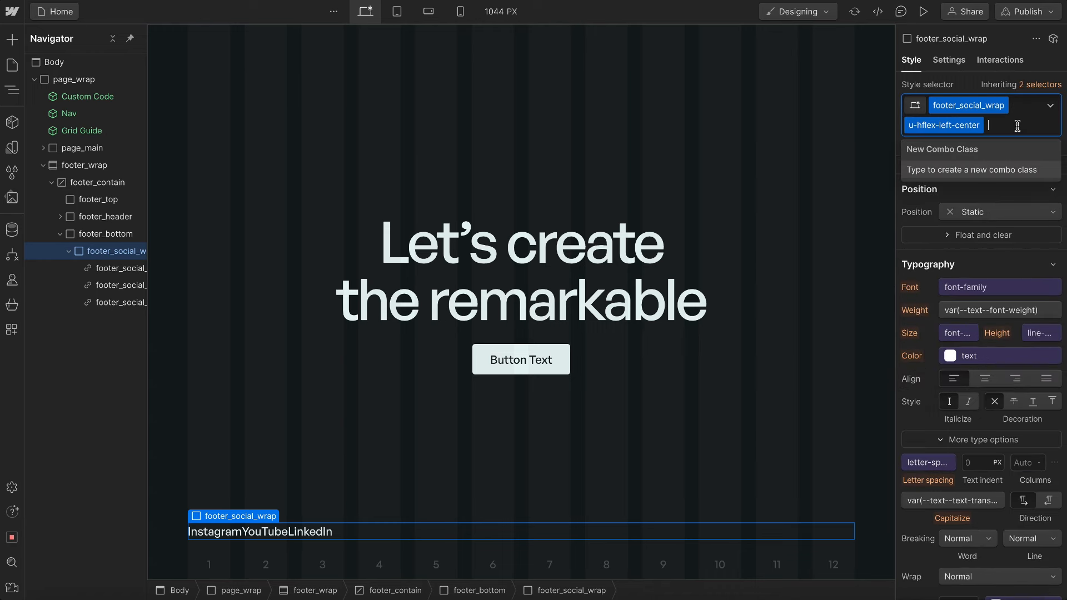
type("gap-x")
left_click(958, 208)
- Collapse footer_social_wrap in the element tree and insert a text block inside footer_bottom
left_click(68, 252)
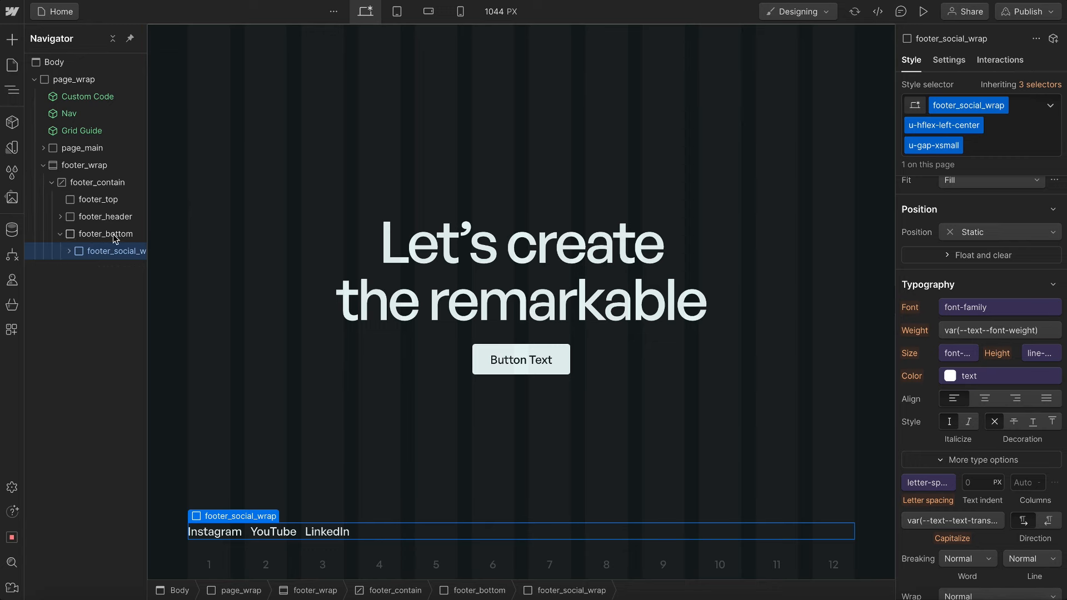
left_click(115, 234)
key("ctrl+k")
type("text")
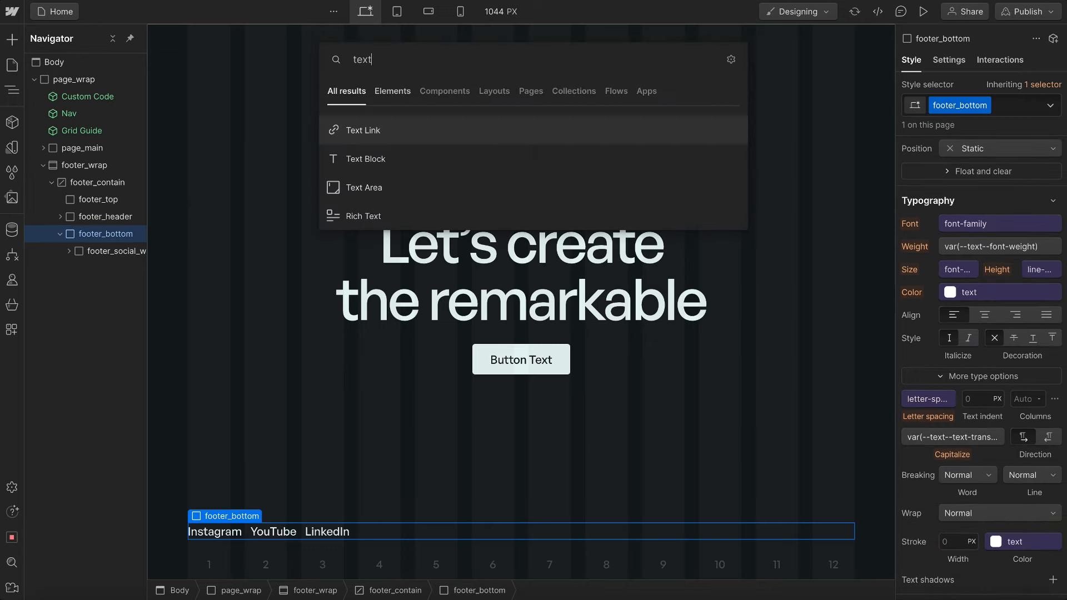
left_click(368, 160)
- Switch to Figma and copy the "©2024 Remarkable" text from the bottom of the footer design
key("ctrl+Right")
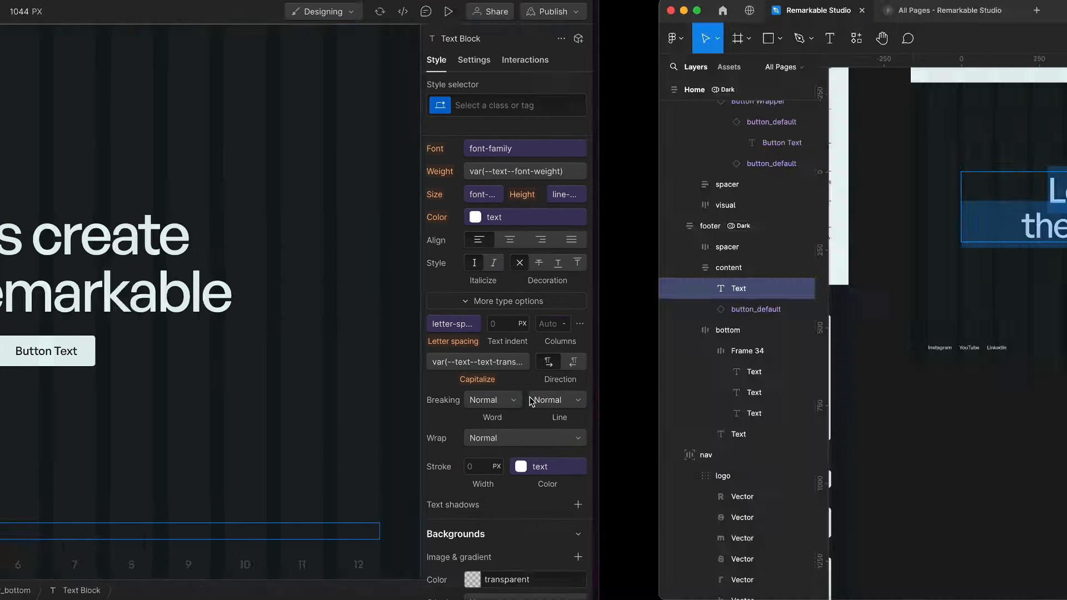
scroll(666, 347, "up", 5)
left_click(632, 346)
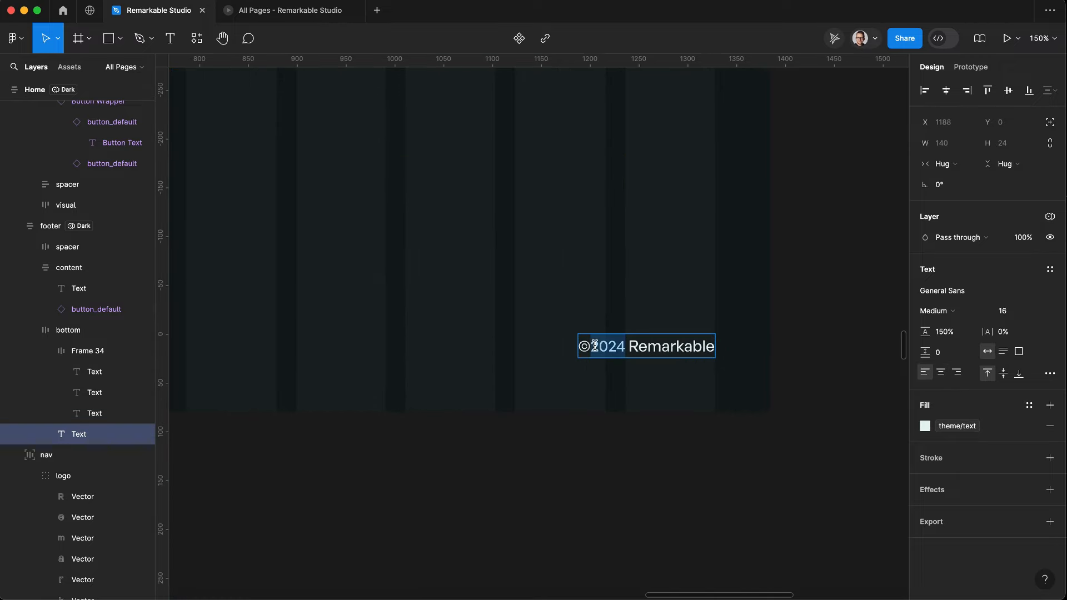
left_click_drag(580, 346, 713, 355)
key("ctrl+c")
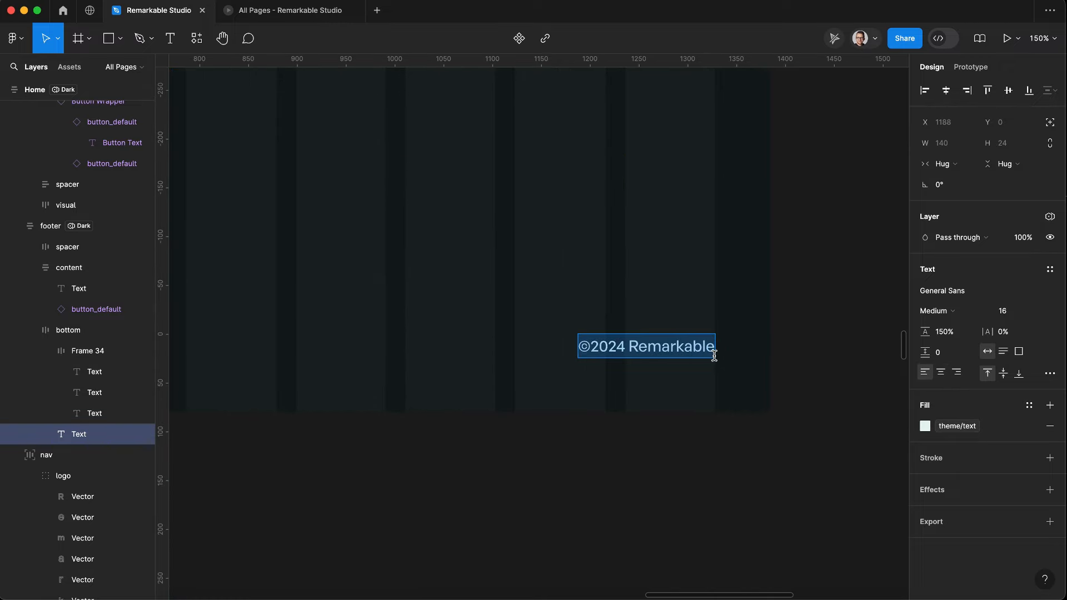
- Switch back to Webflow and replace the new text block's placeholder with the copied "©2024 Remarkable"
key("ctrl+Left")
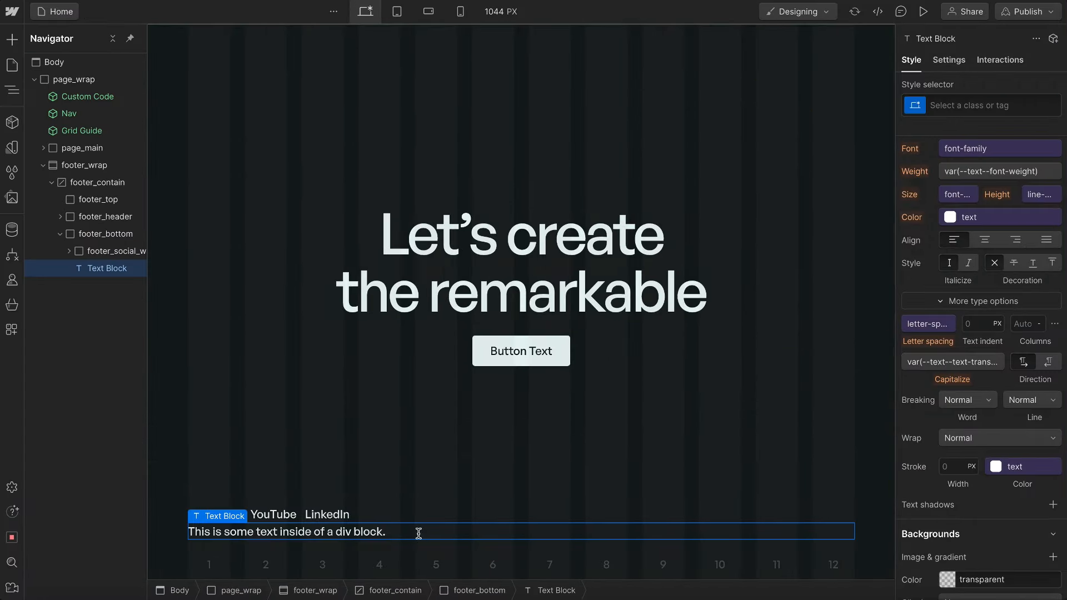
left_click_drag(419, 533, 188, 533)
key("ctrl+v")
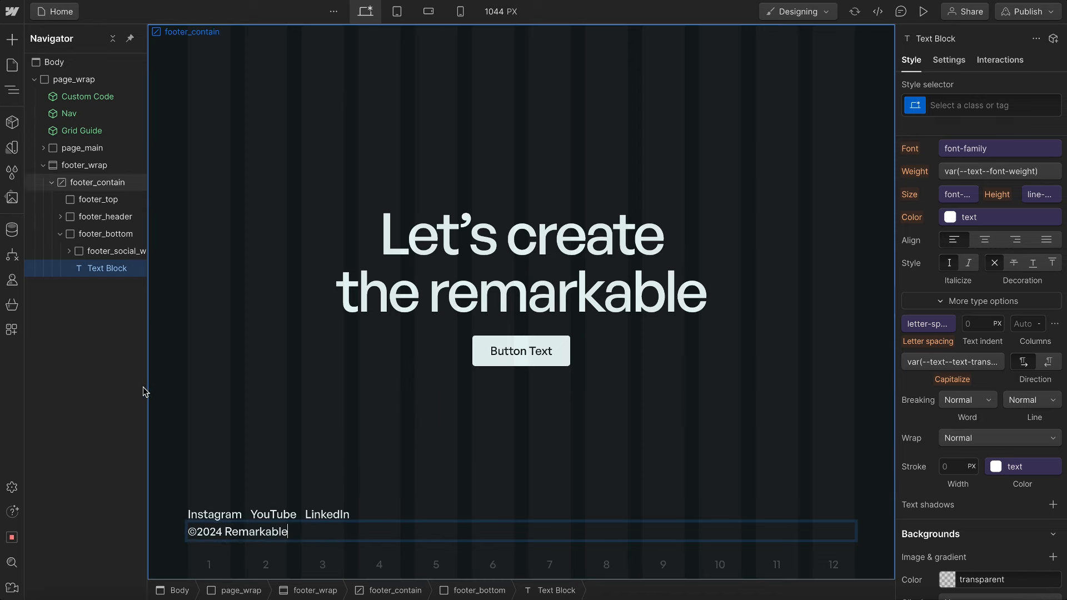
- Add the u-hflex-between-center class to footer_bottom
left_click(106, 227)
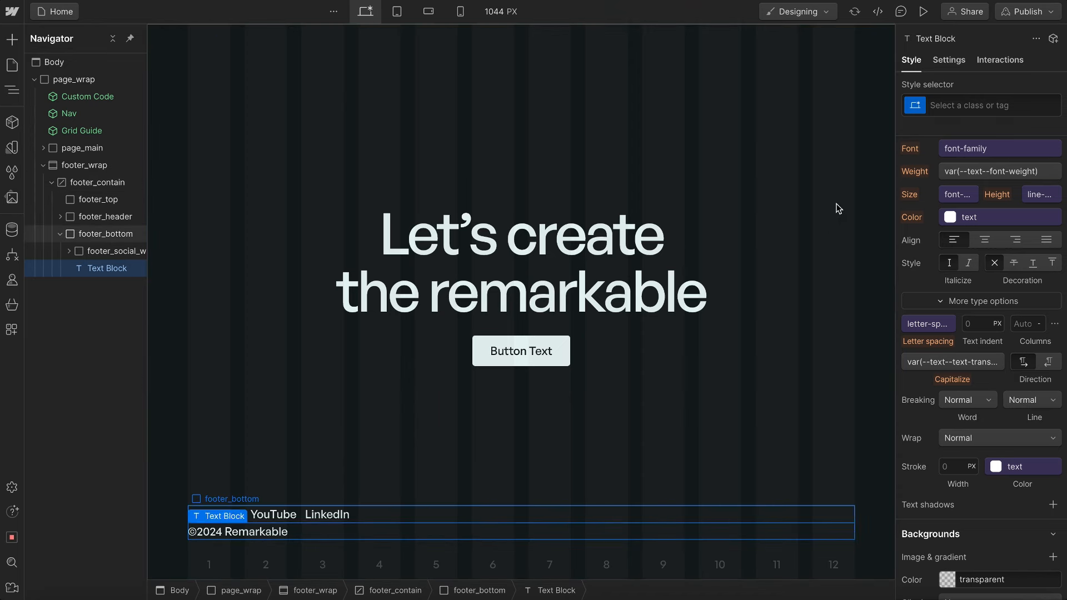
left_click(1007, 112)
type("h-")
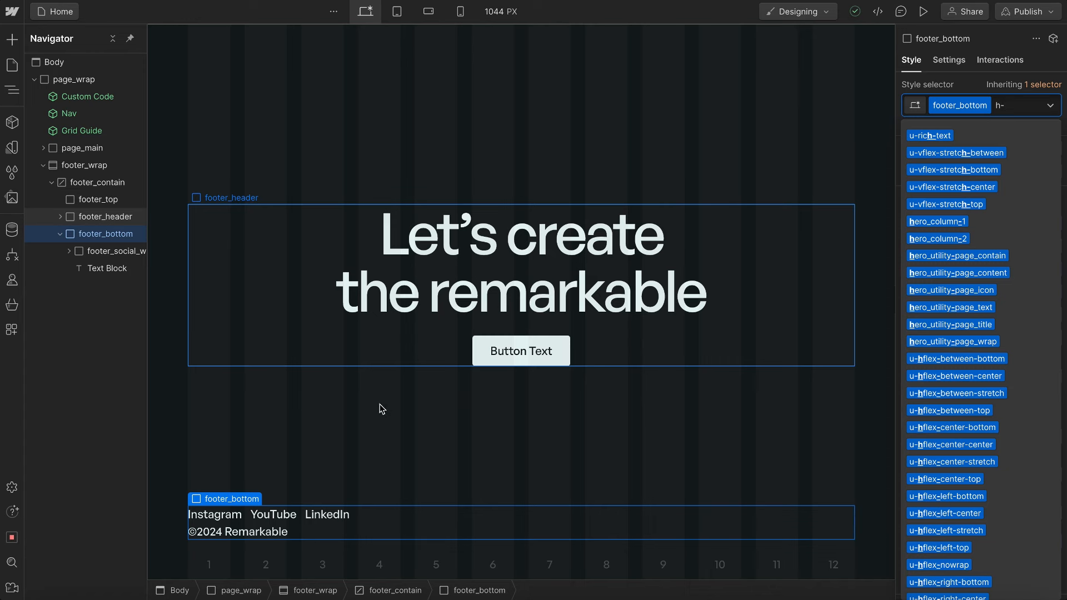
type("b-")
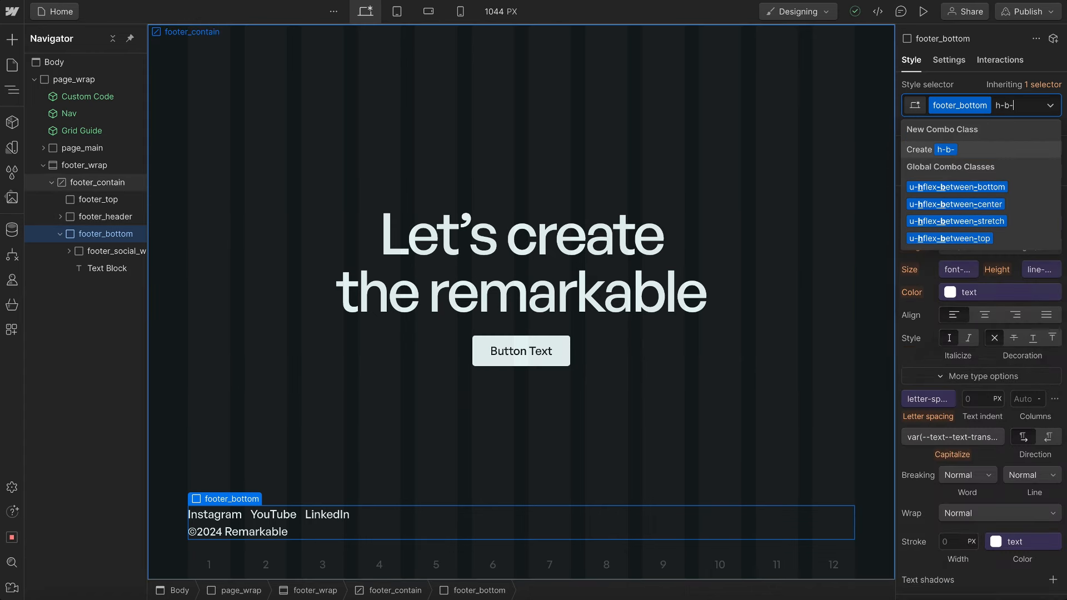
key("BackSpace")
key("BackSpace")
key("BackSpace")
key("BackSpace")
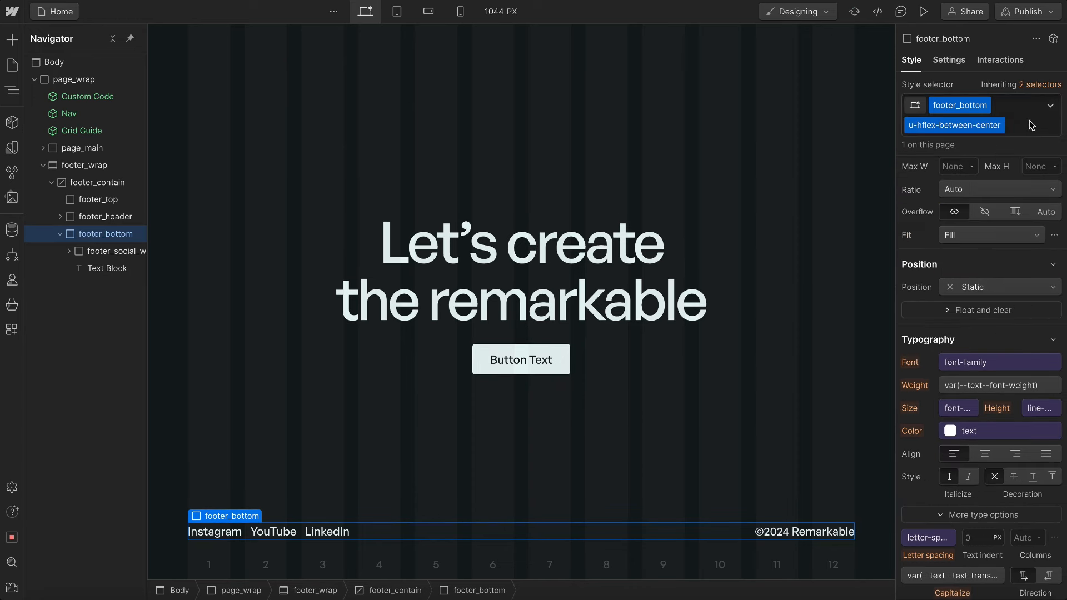
- Add the u-gap-xsmall class to footer_bottom
left_click(1031, 124)
type("gap-xm")
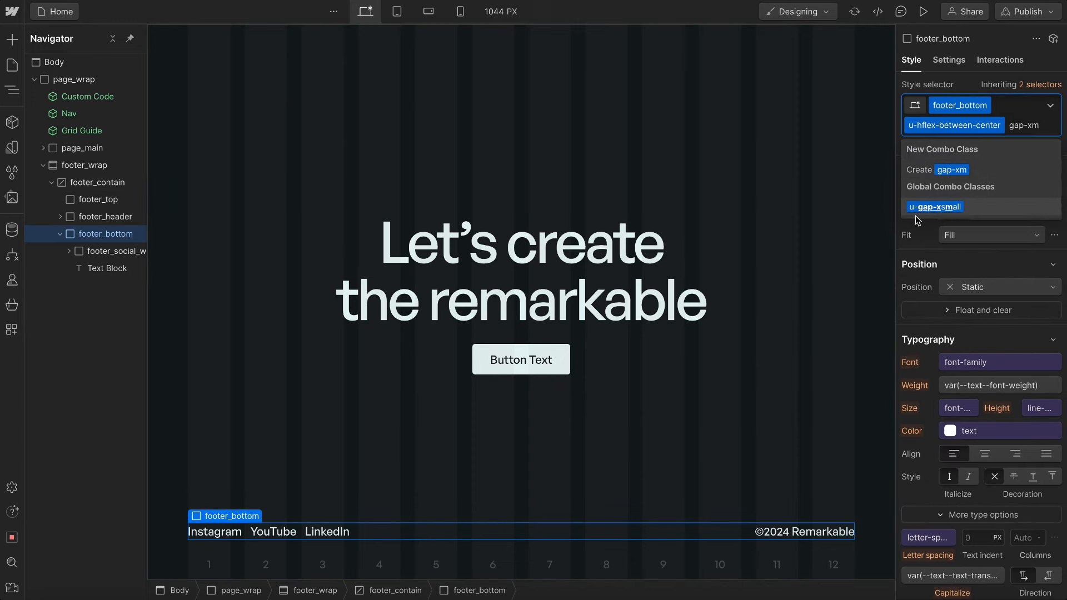
left_click(936, 207)
- Check the footer's layout at the mobile breakpoint, widening the canvas to 338 px, and return to the desktop breakpoint
left_click(460, 11)
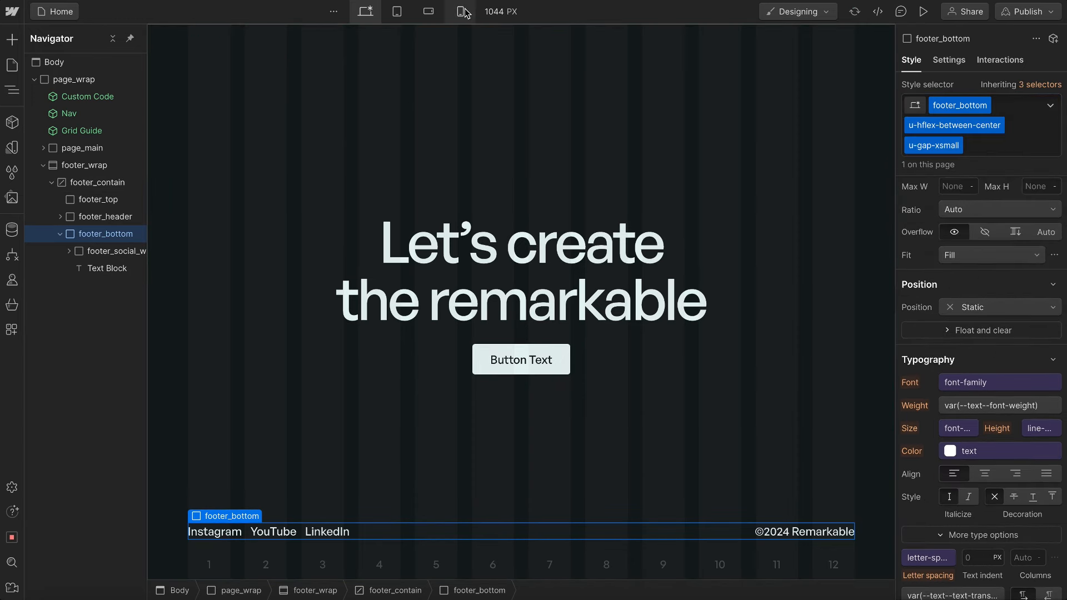
scroll(459, 348, "down", 10)
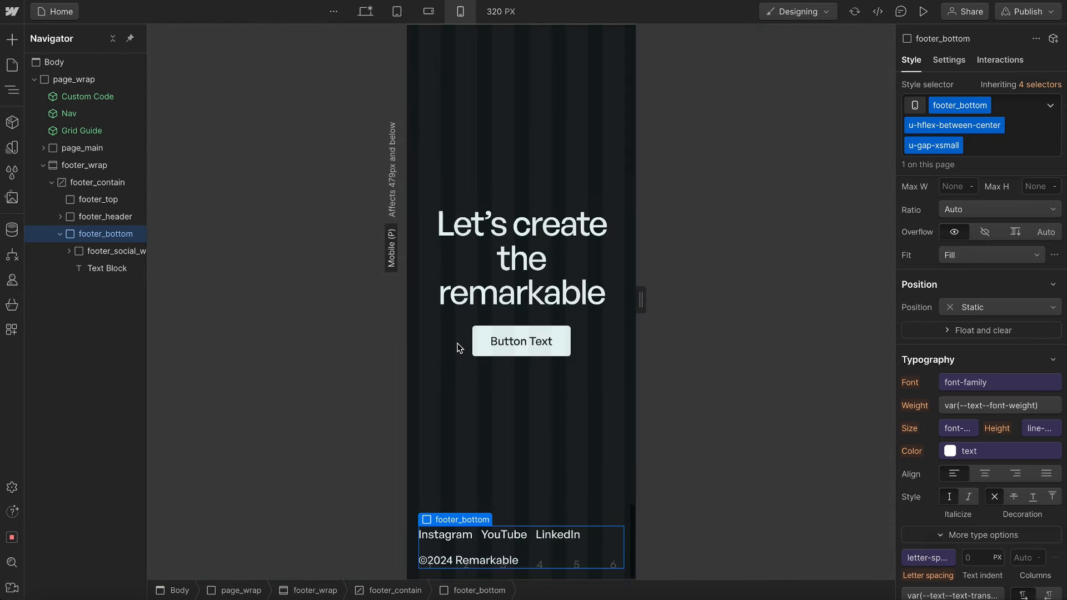
mouse_move(641, 300)
left_mouse_down()
mouse_move(708, 306)
mouse_move(646, 312)
left_mouse_up()
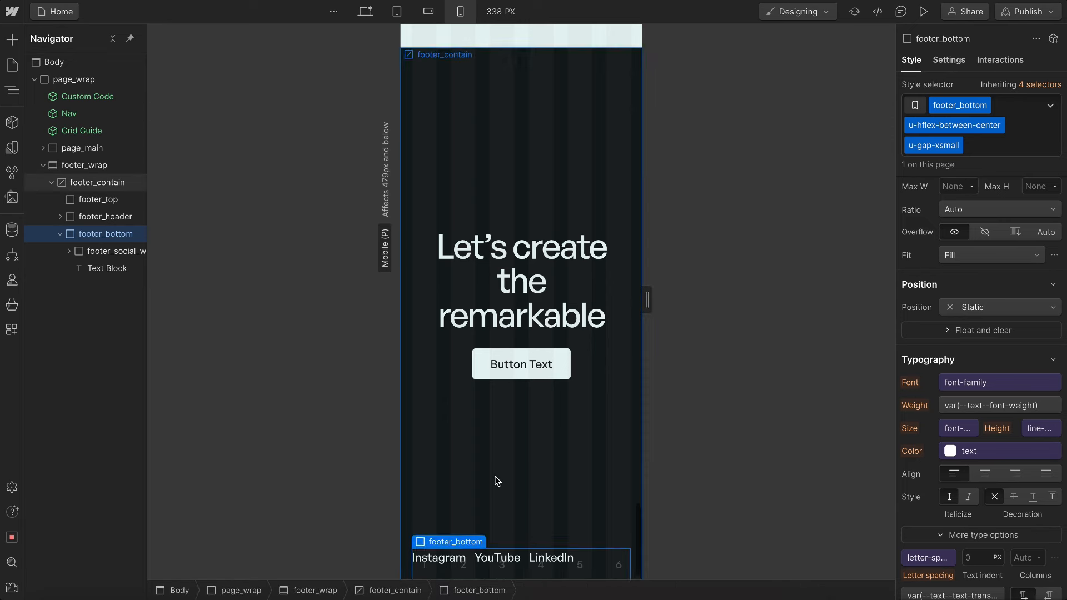
scroll(496, 482, "down", 1)
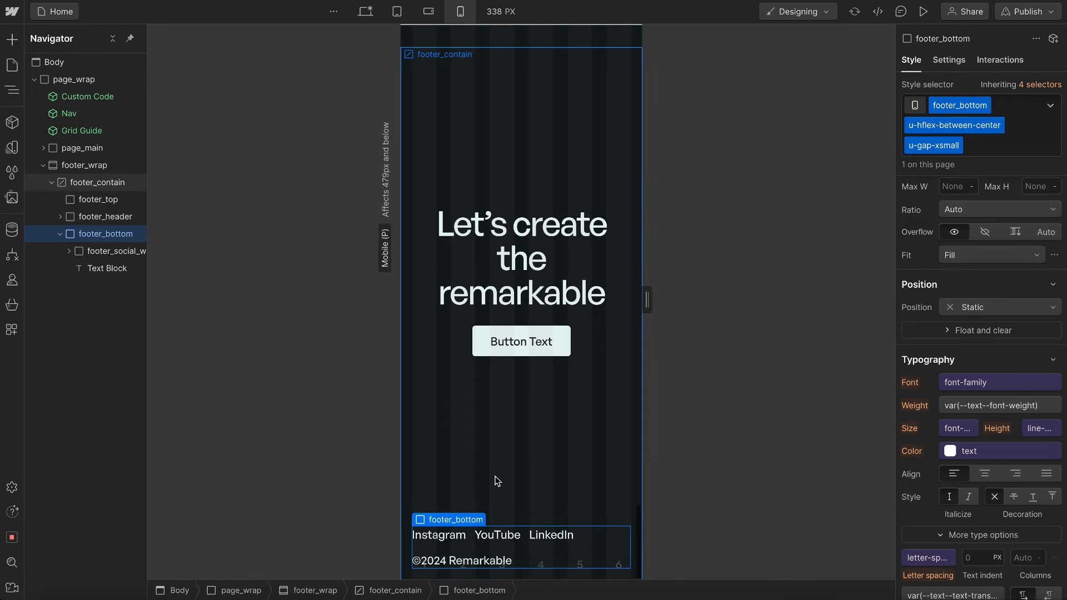
left_click(367, 12)
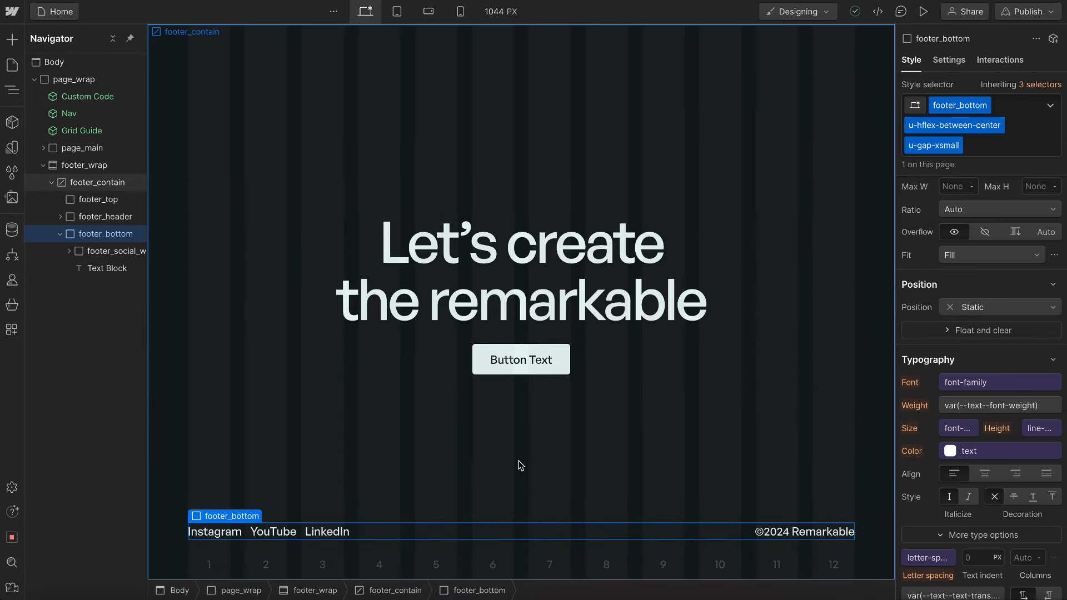
- Collapse the footer's inner elements and insert the Global / Visual component in footer_wrap, placing it before footer_contain
left_click(59, 234)
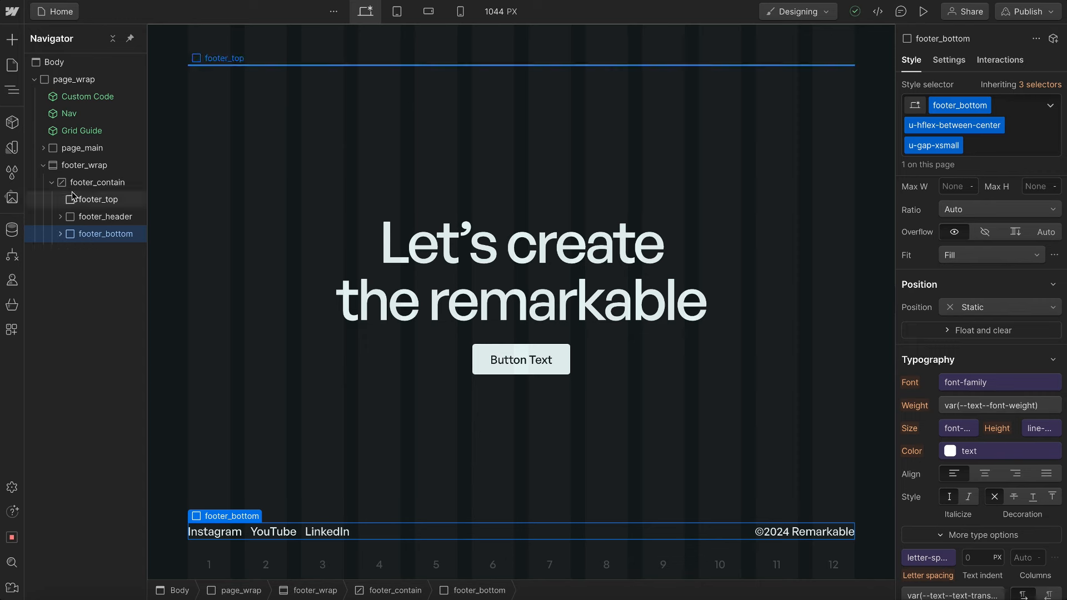
left_click(52, 182)
left_click(94, 166)
key("ctrl+e")
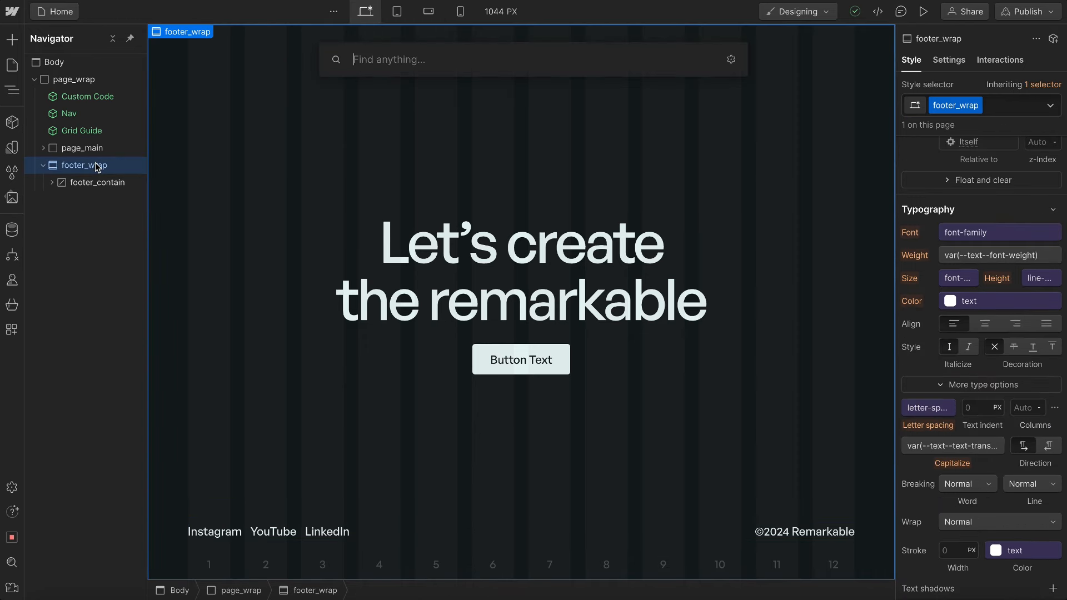
type("v")
key("BackSpace")
type("glob")
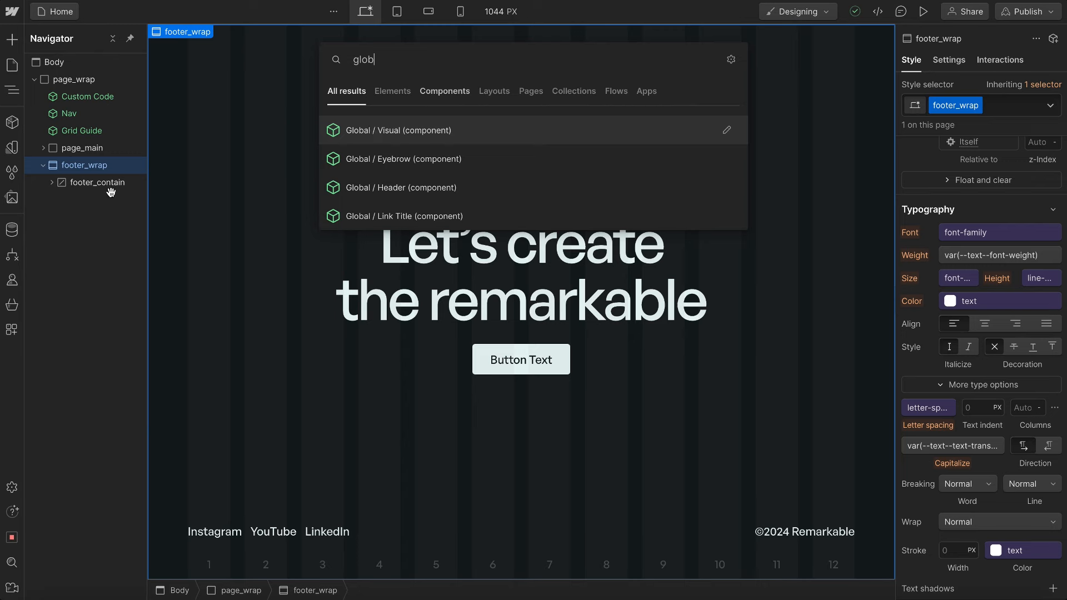
key("Return")
left_click_drag(89, 181, 93, 184)
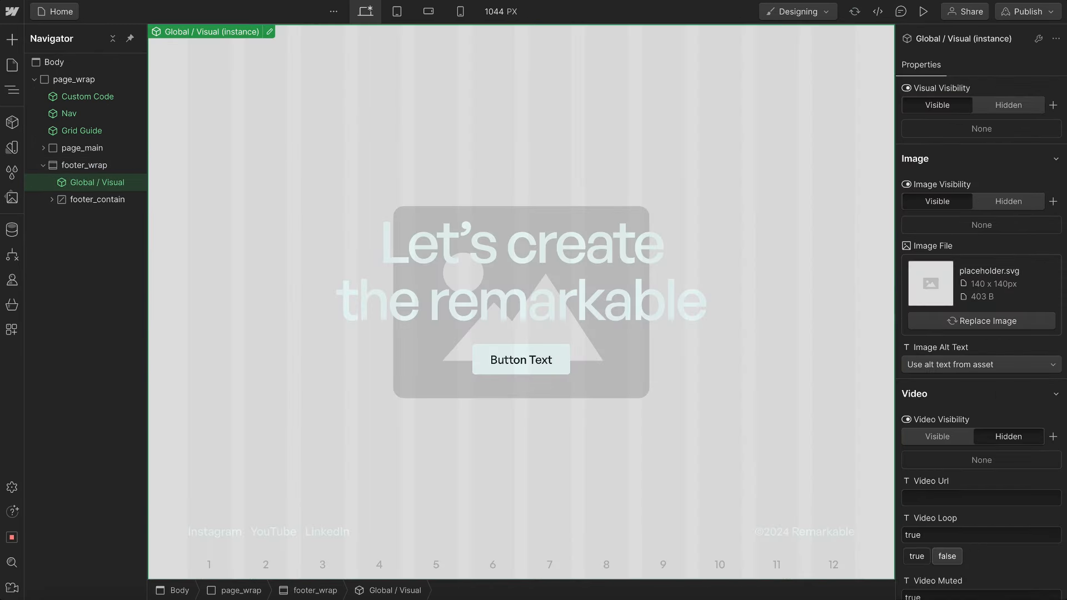
- Hide the footer visual's image, set its Video Url to the 720p link copied from Figma, and make the video visible
left_click(1008, 204)
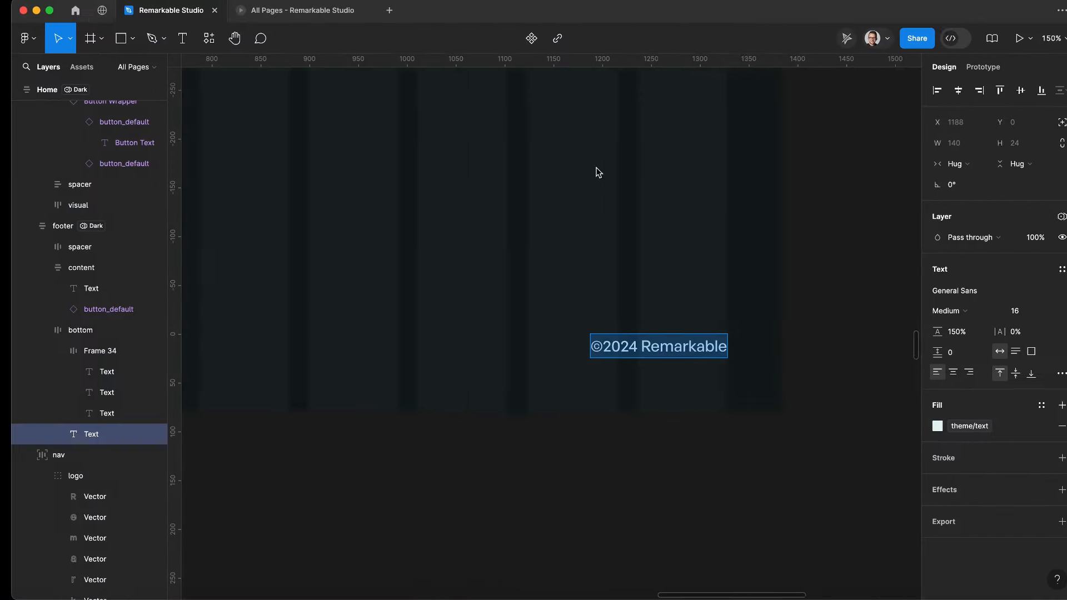
scroll(598, 172, "down", 10)
scroll(598, 174, "up", 5)
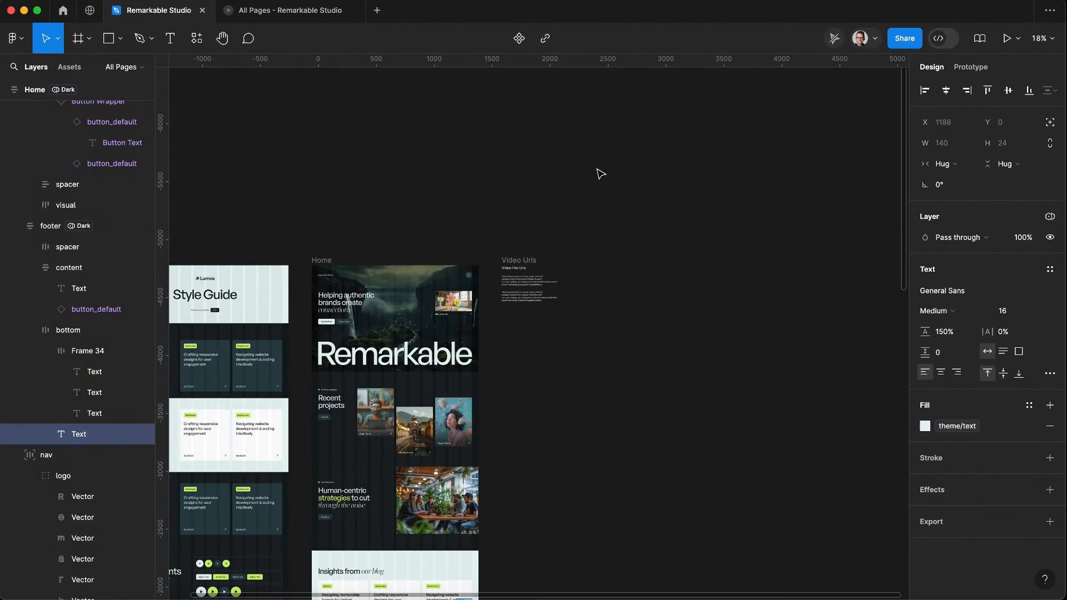
scroll(508, 409, "up", 5)
scroll(539, 152, "up", 5)
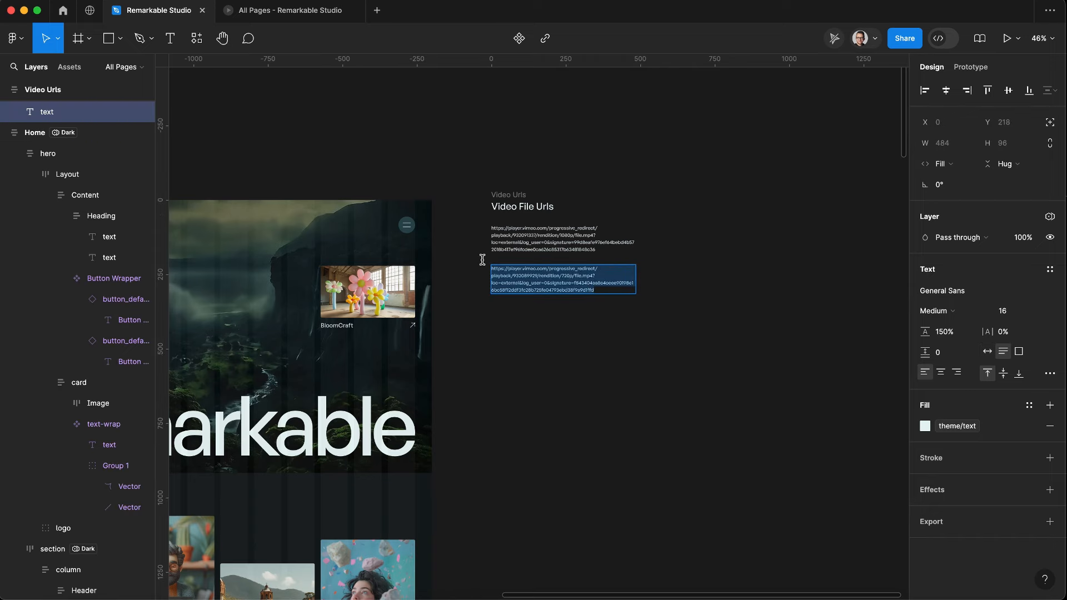
key("ctrl+Left")
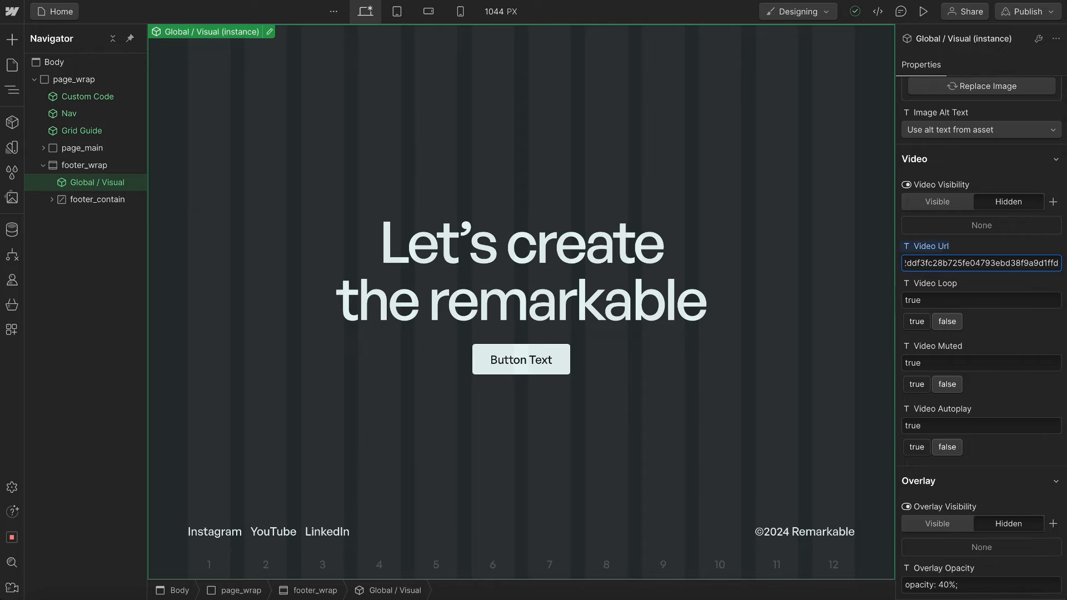
left_click(938, 203)
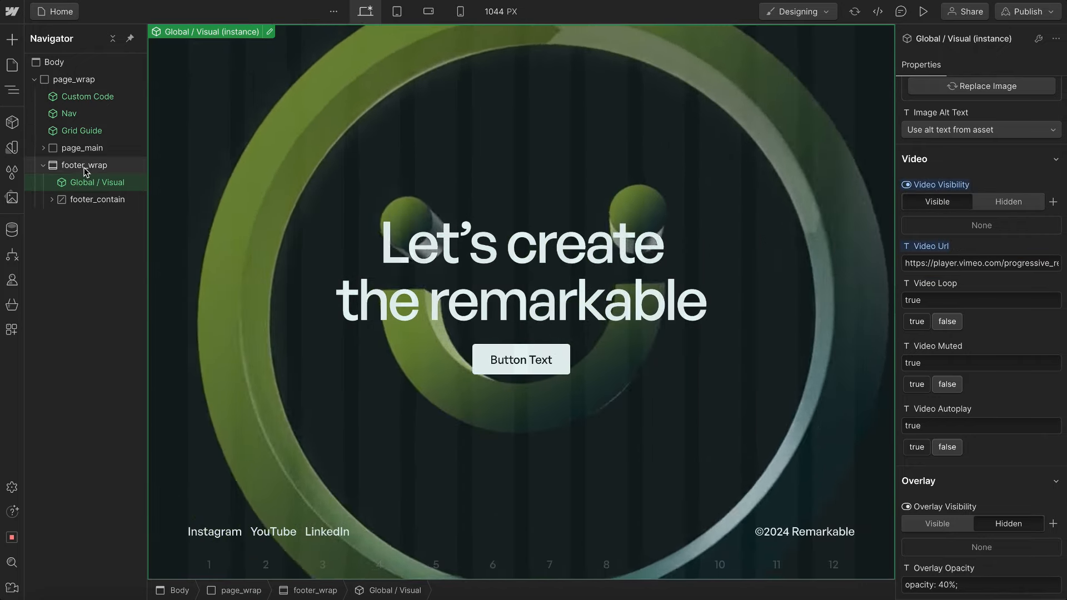
- Turn footer_wrap into a new component named "Footer"
left_click(85, 165)
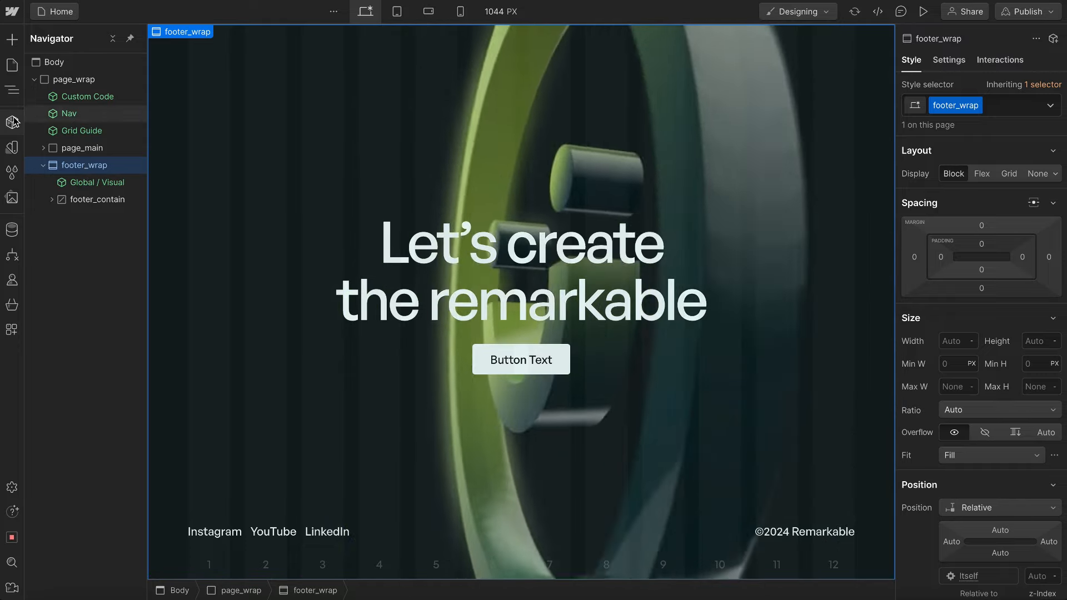
left_click(14, 120)
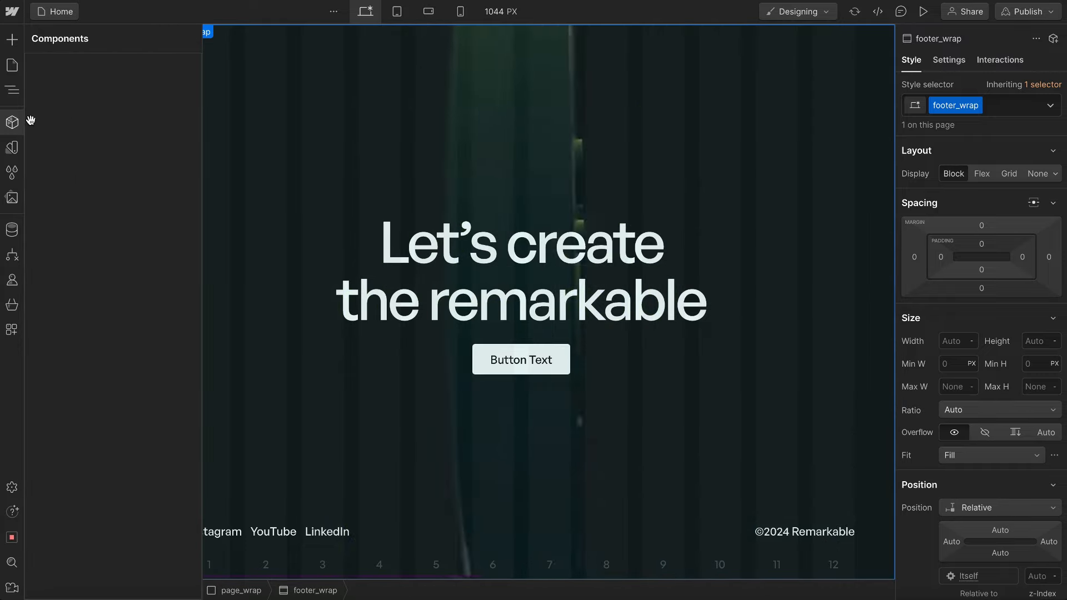
left_click(109, 99)
type("Footer")
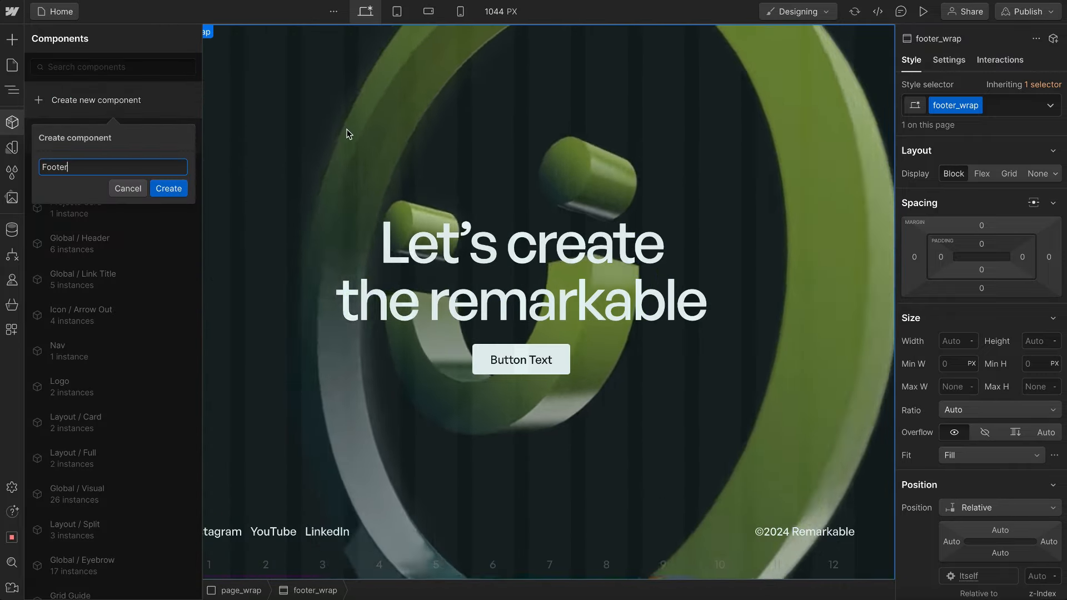
key("Return")
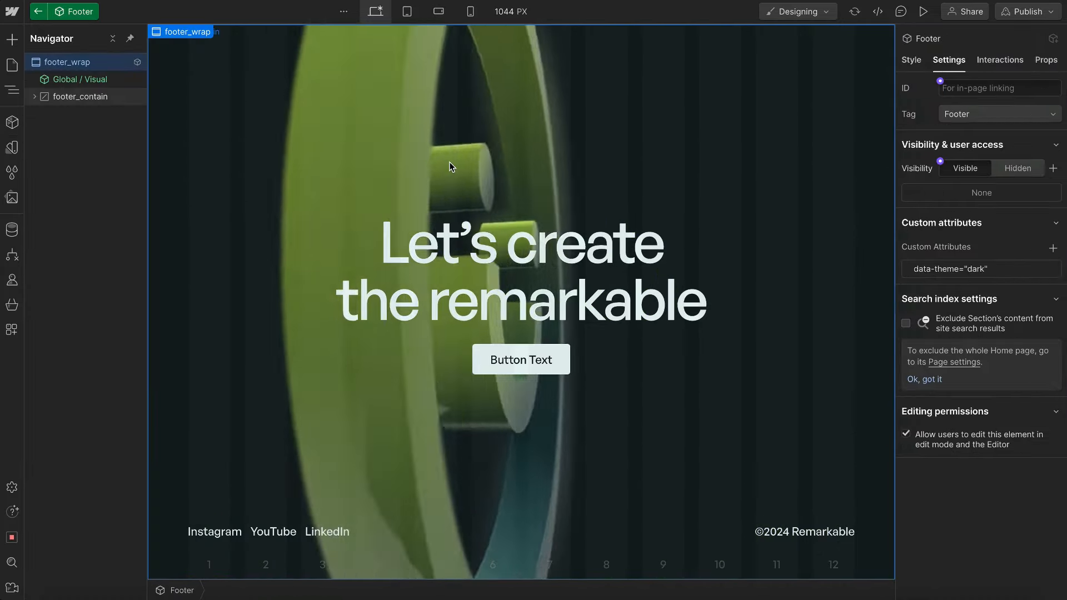
- Copy the 1080p video link from the Video File Urls in Figma and return to Webflow
key("ctrl+Right")
scroll(549, 236, "up", 5)
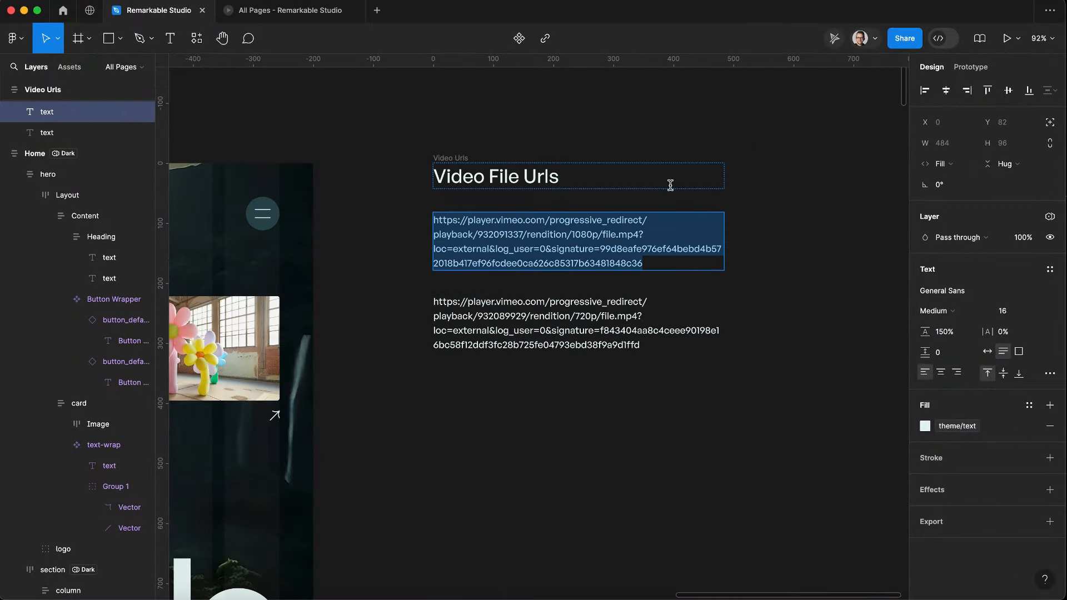
key("ctrl+Left")
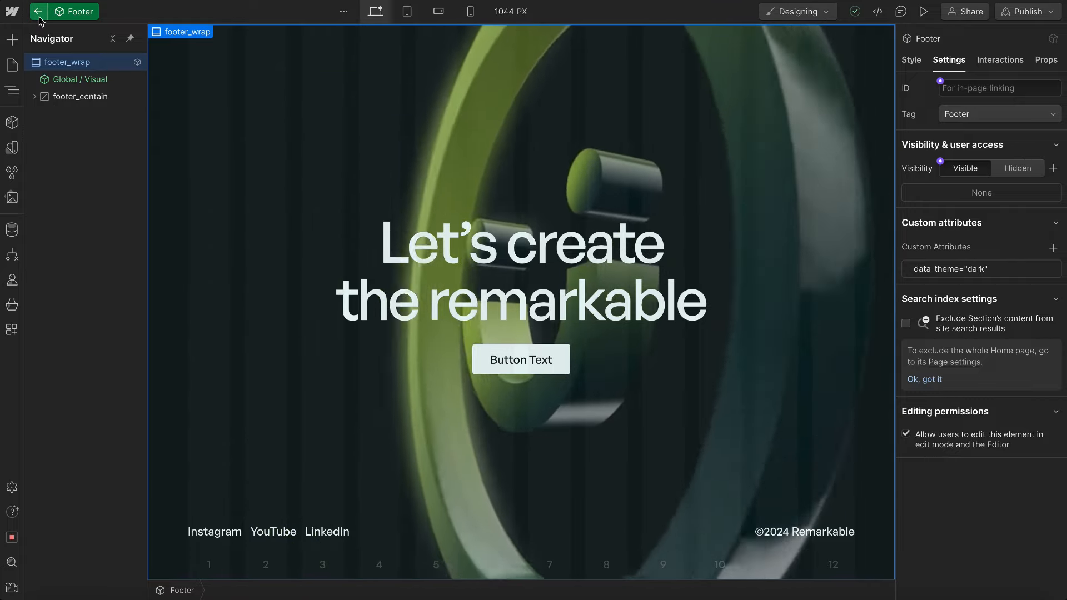
- Leave the Footer component, make the video visible in hero_wrap's Global / Visual, and set its Video Url to the copied link
left_click(37, 12)
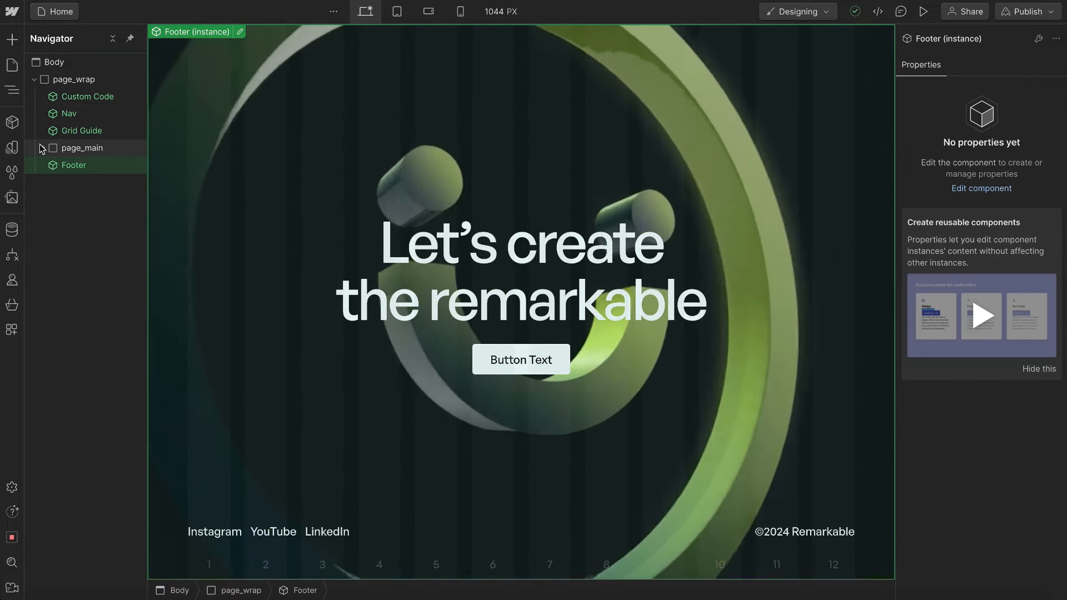
left_click(44, 148)
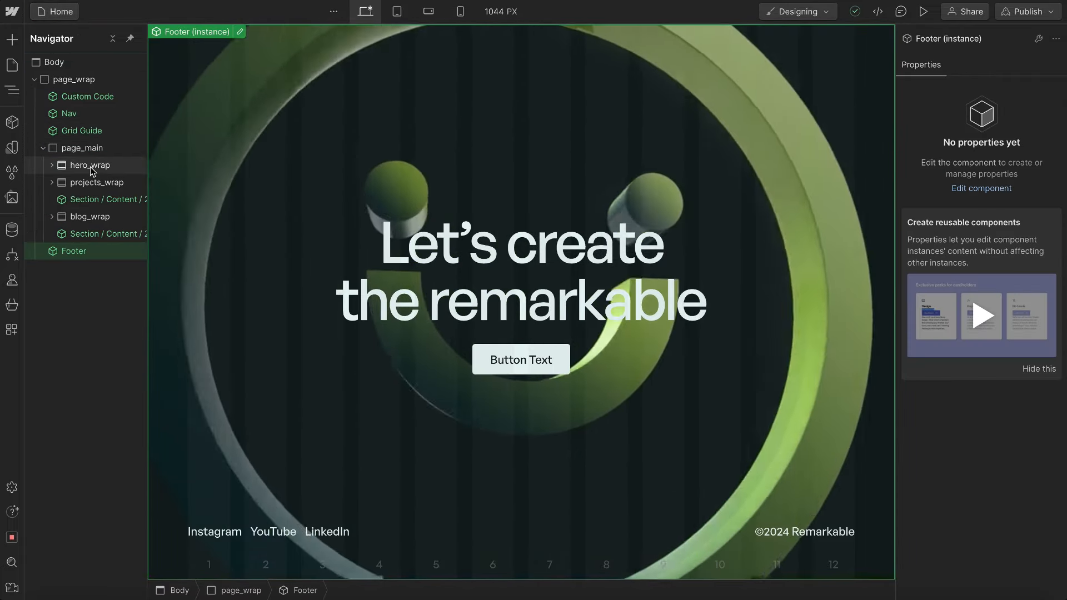
left_click(96, 167)
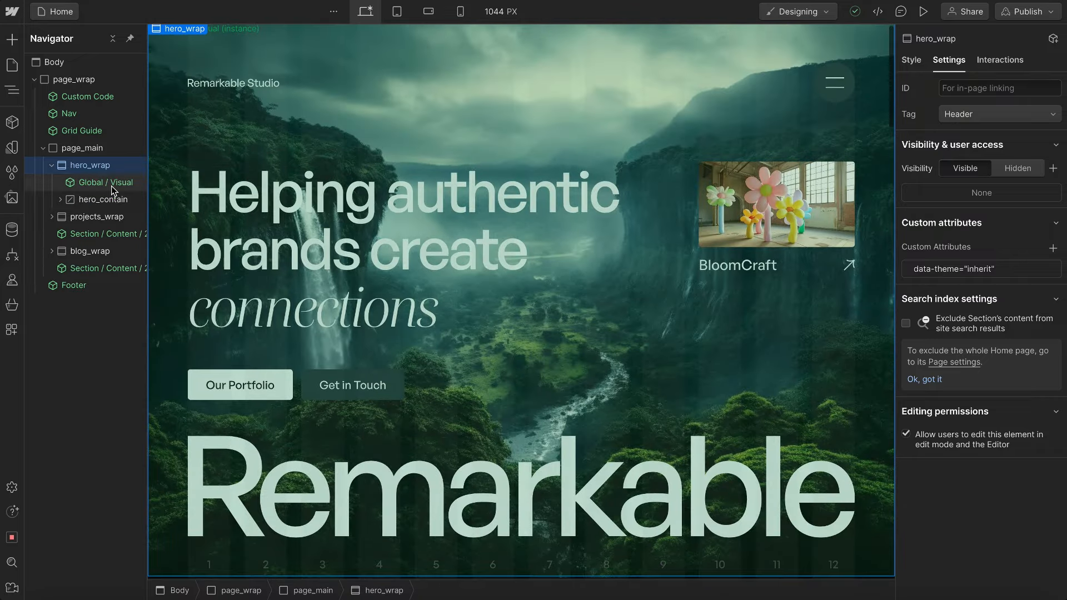
left_click(111, 183)
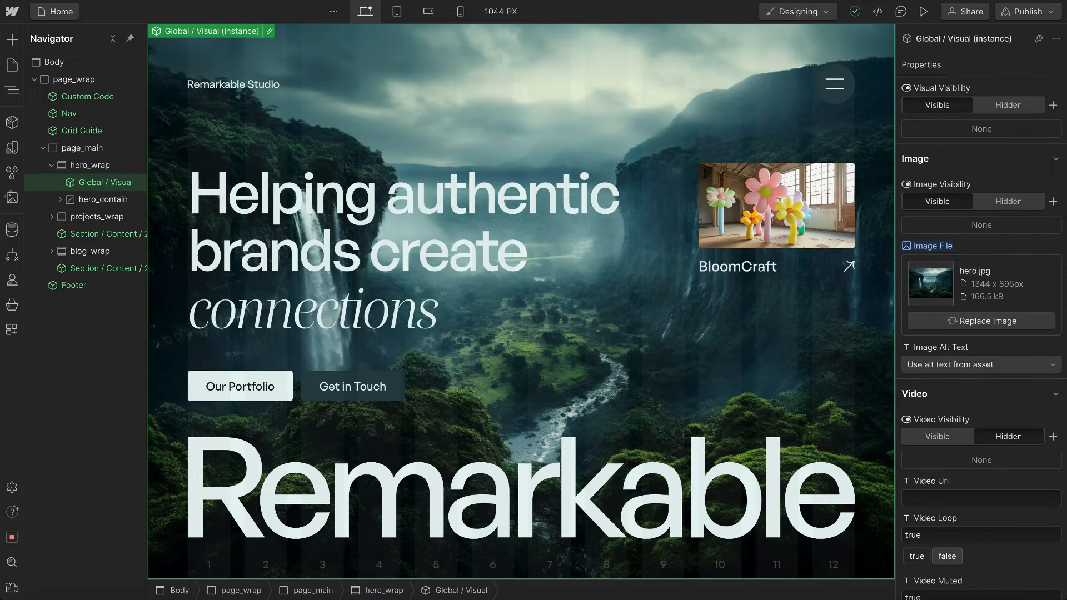
scroll(973, 339, "down", 1)
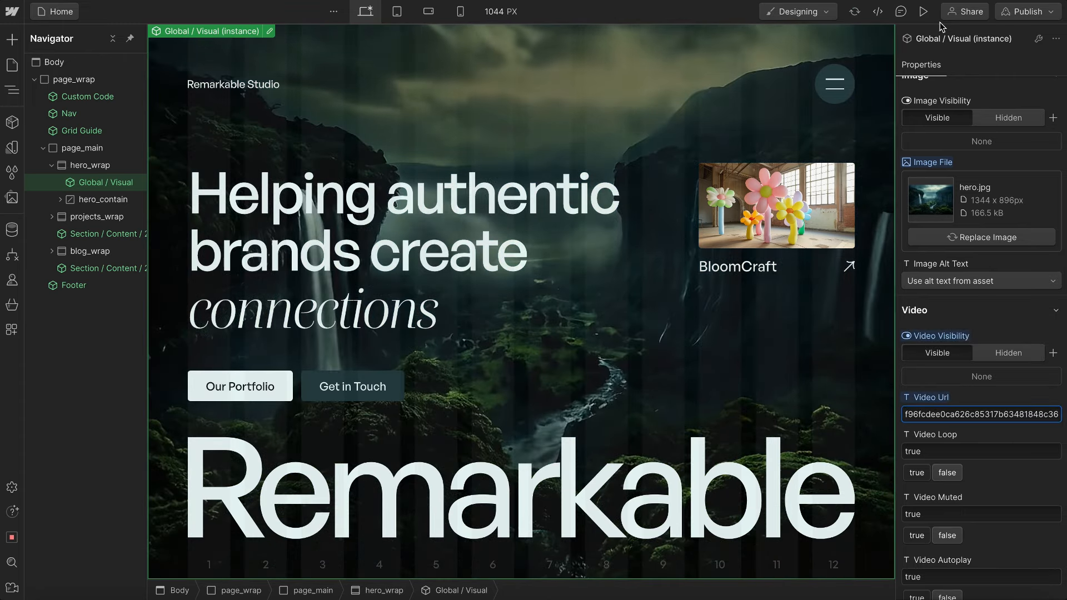
- Preview the home page and review its sections from the hero down to the footer
key("ctrl+shift+p")
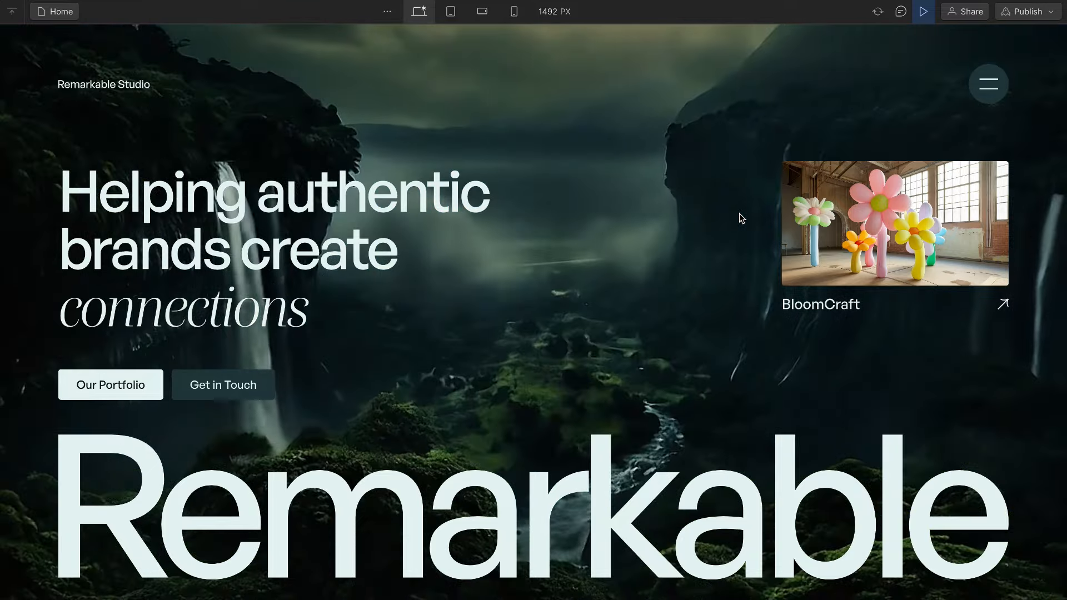
scroll(739, 214, "down", 8)
scroll(739, 217, "down", 10)
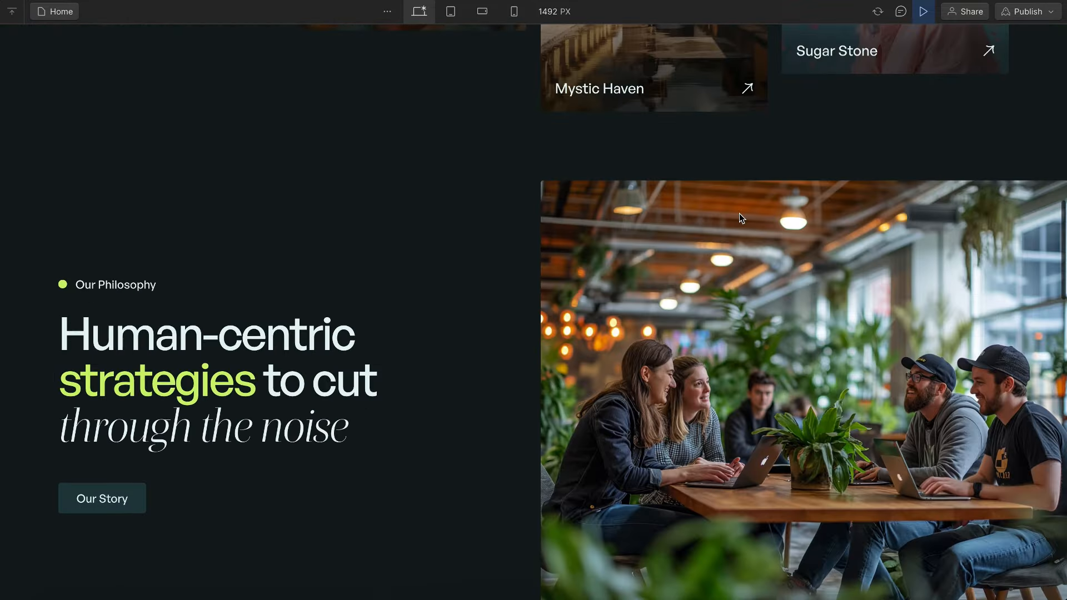
scroll(739, 215, "down", 10)
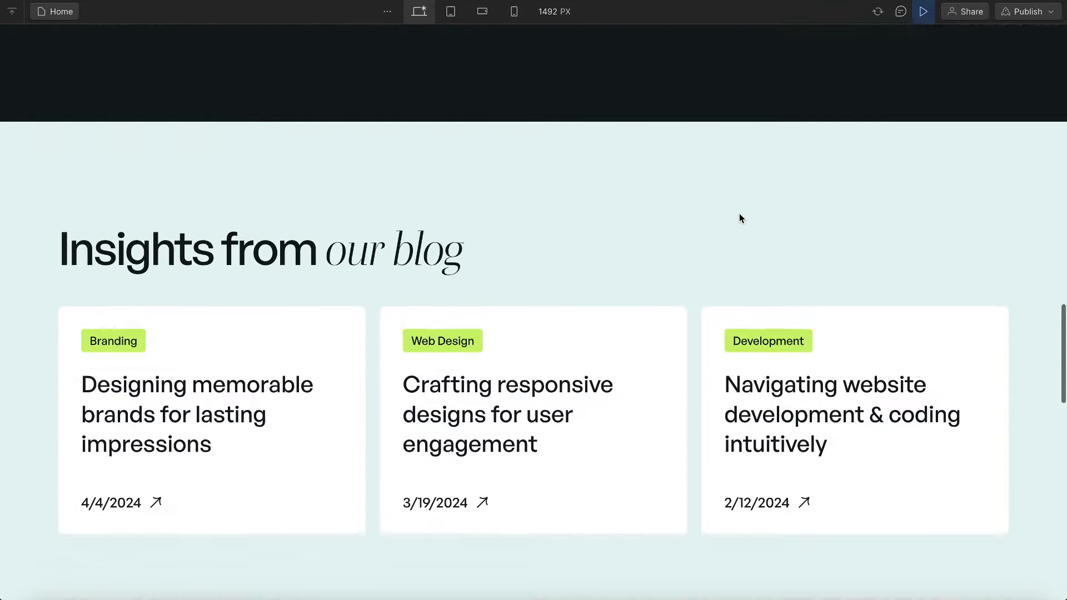
scroll(739, 217, "down", 10)
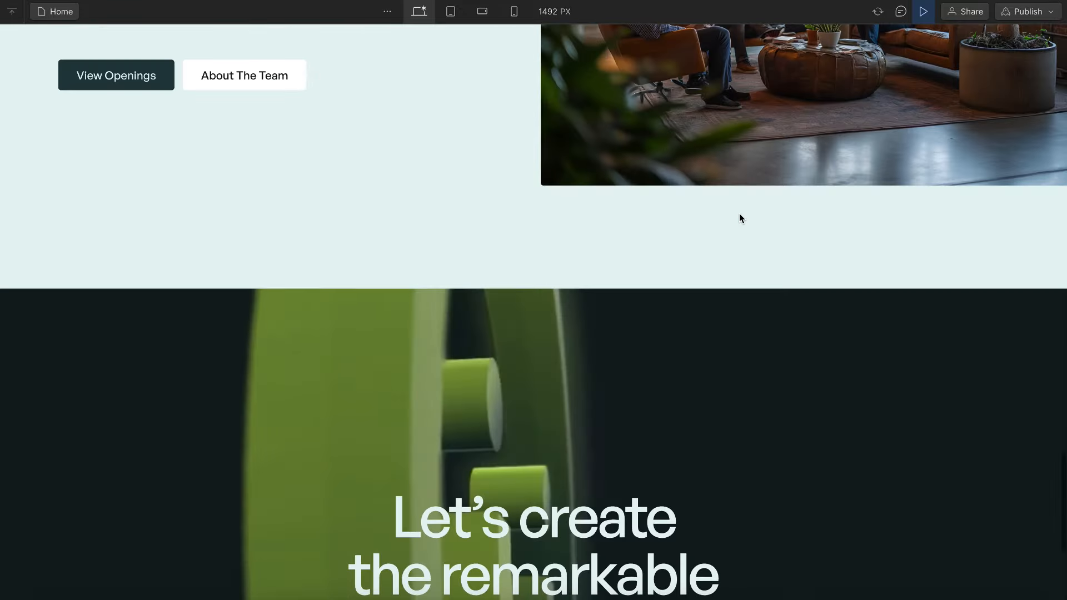